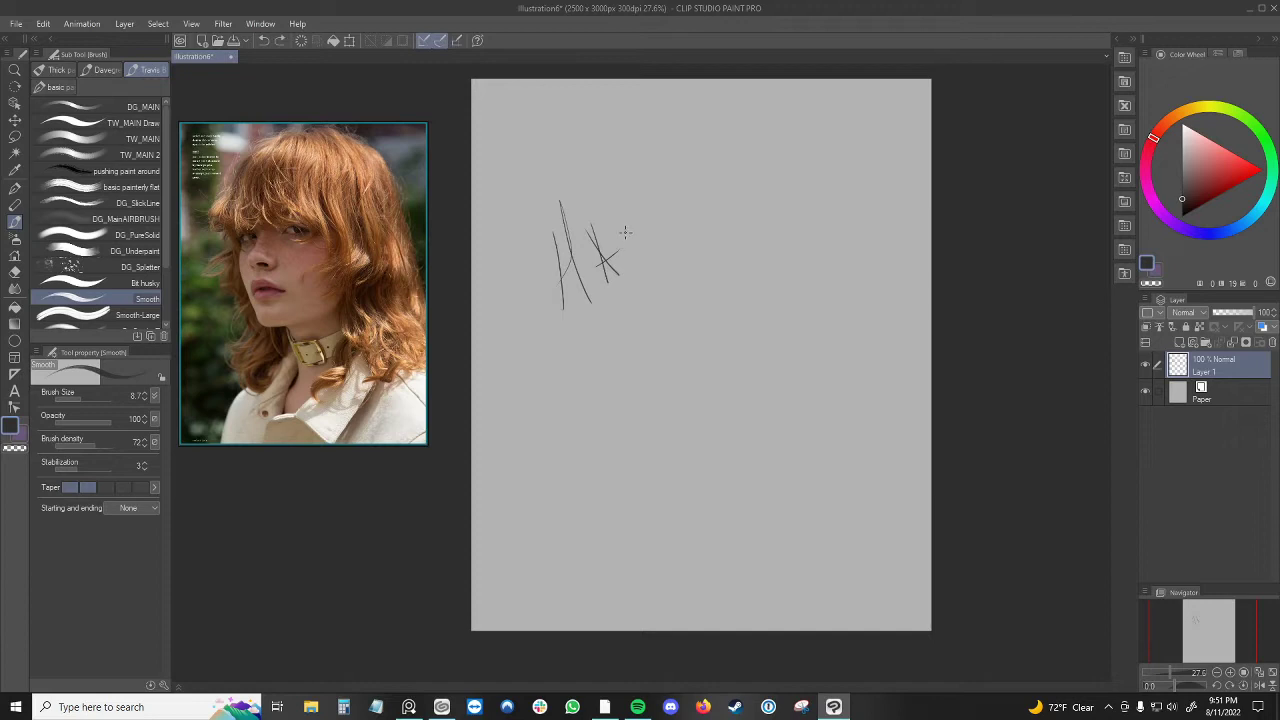
- Finish handwriting "HAIR!" with an underline, and draw a curved arrow pointing towards the reference photo
left_click_drag(620, 228, 622, 246)
mouse_move(624, 202)
left_mouse_down()
mouse_move(645, 228)
mouse_move(693, 223)
left_mouse_up()
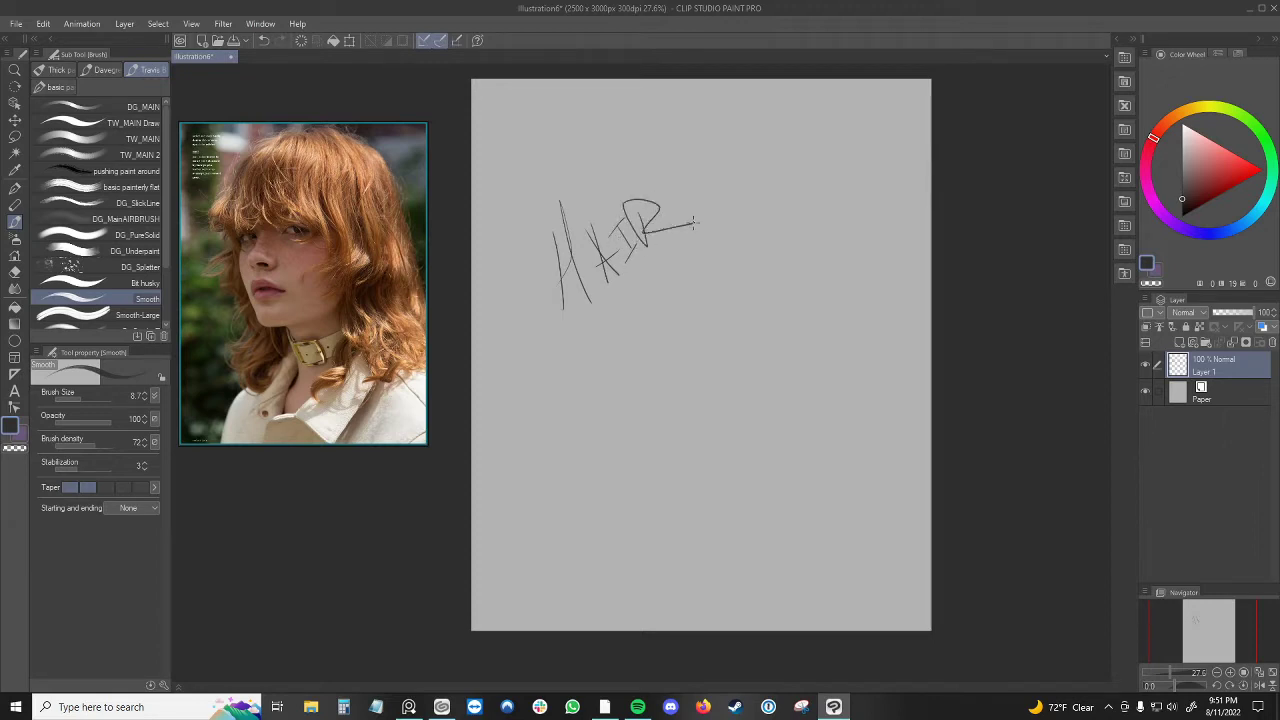
left_click_drag(572, 332, 700, 236)
left_click(710, 208)
left_click_drag(665, 125, 701, 199)
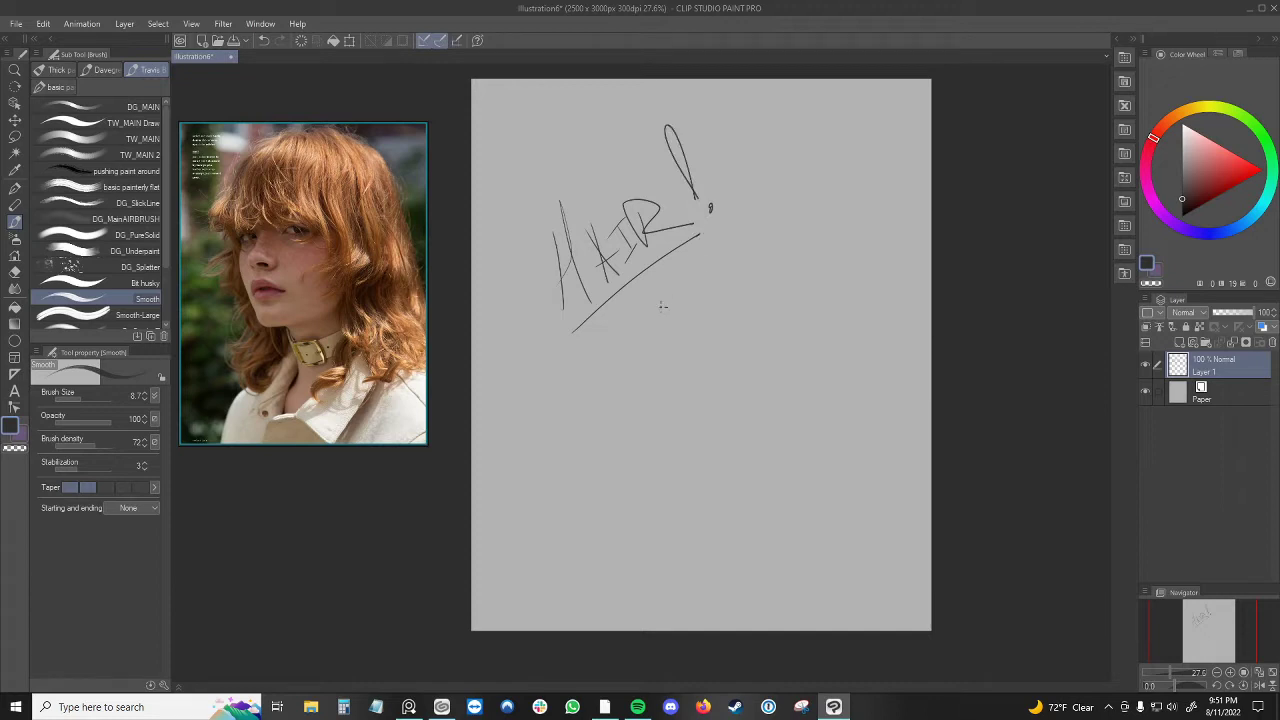
mouse_move(725, 280)
left_mouse_down()
mouse_move(727, 377)
mouse_move(570, 431)
mouse_move(530, 409)
mouse_move(533, 446)
mouse_move(498, 416)
mouse_move(533, 406)
left_mouse_up()
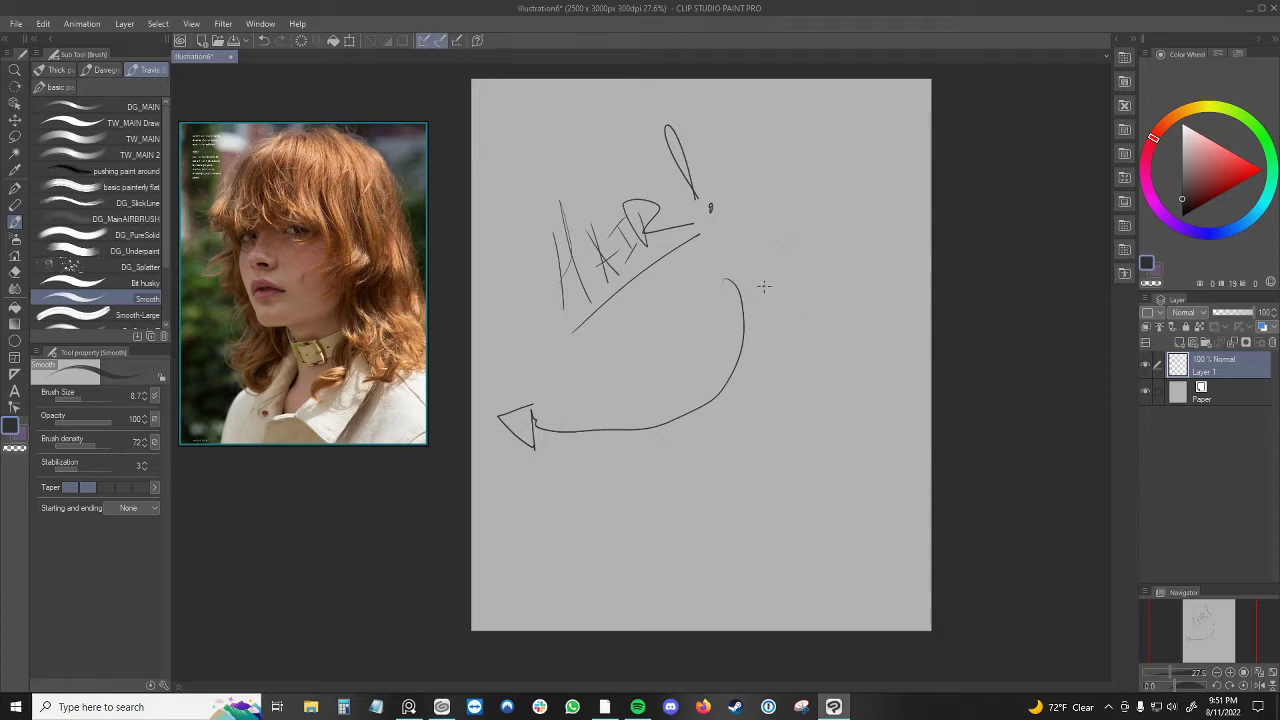
left_click_drag(589, 174, 535, 175)
- Undo all the handwritten lettering and arrow strokes until the canvas is blank
key("ctrl+z")
key("ctrl+z")
key("ctrl+z")
key("ctrl+z")
key("ctrl+z")
key("ctrl+z")
key("ctrl+z")
key("ctrl+z")
key("ctrl+z")
key("ctrl+z")
key("ctrl+z")
key("ctrl+z")
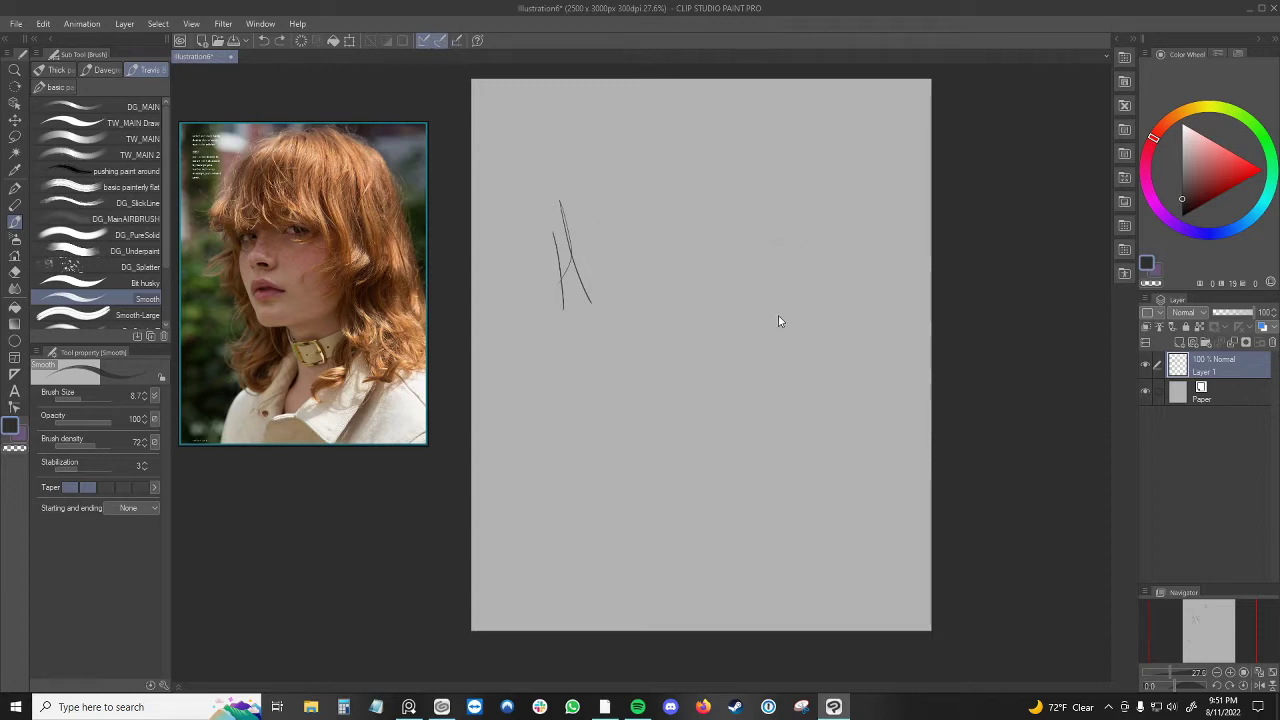
key("ctrl+z")
key("ctrl+z")
key("ctrl+z")
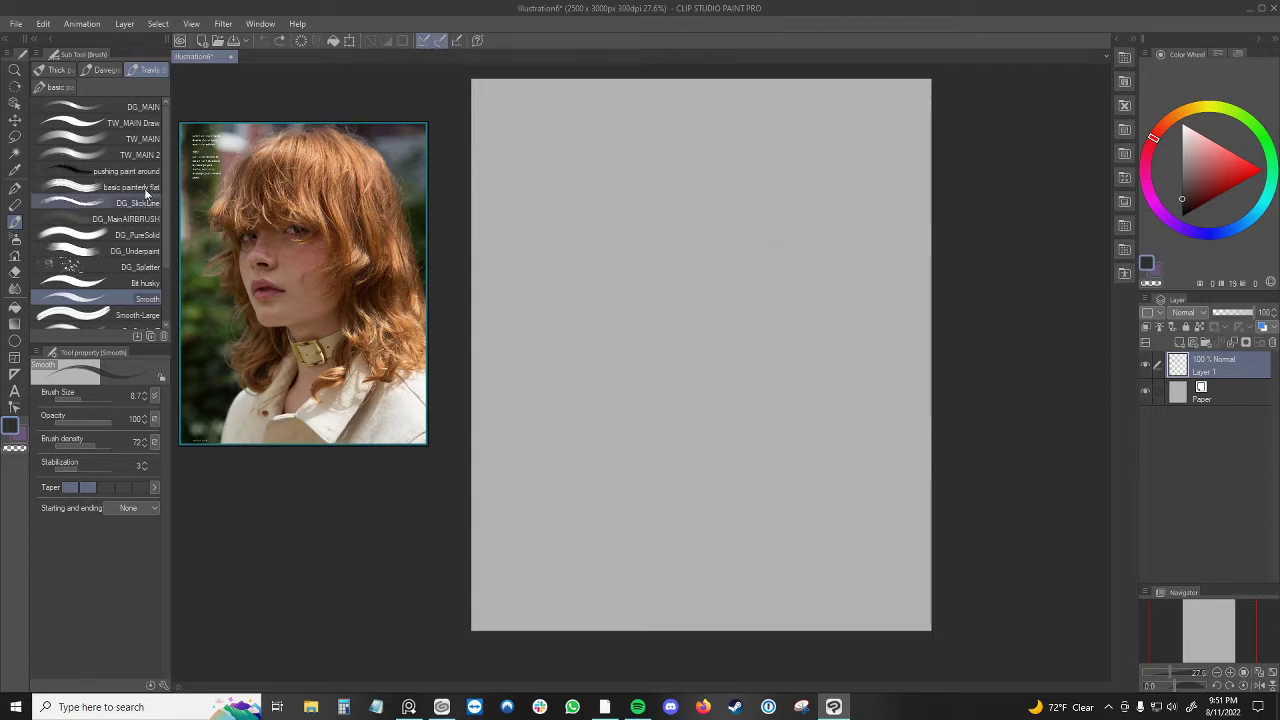
- Test the TW_MAIN brush with a short row of overlapping dark-to-light grey dabs near the canvas's upper corner
left_click(136, 147)
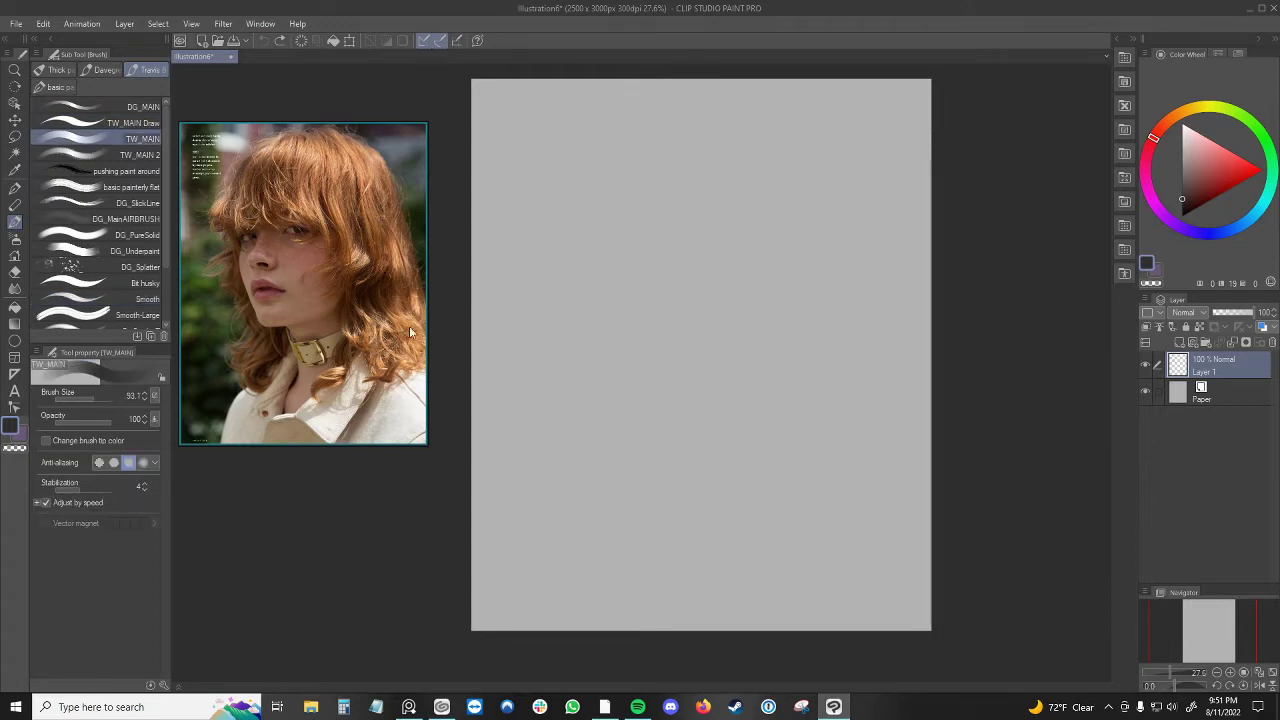
left_click_drag(88, 400, 82, 400)
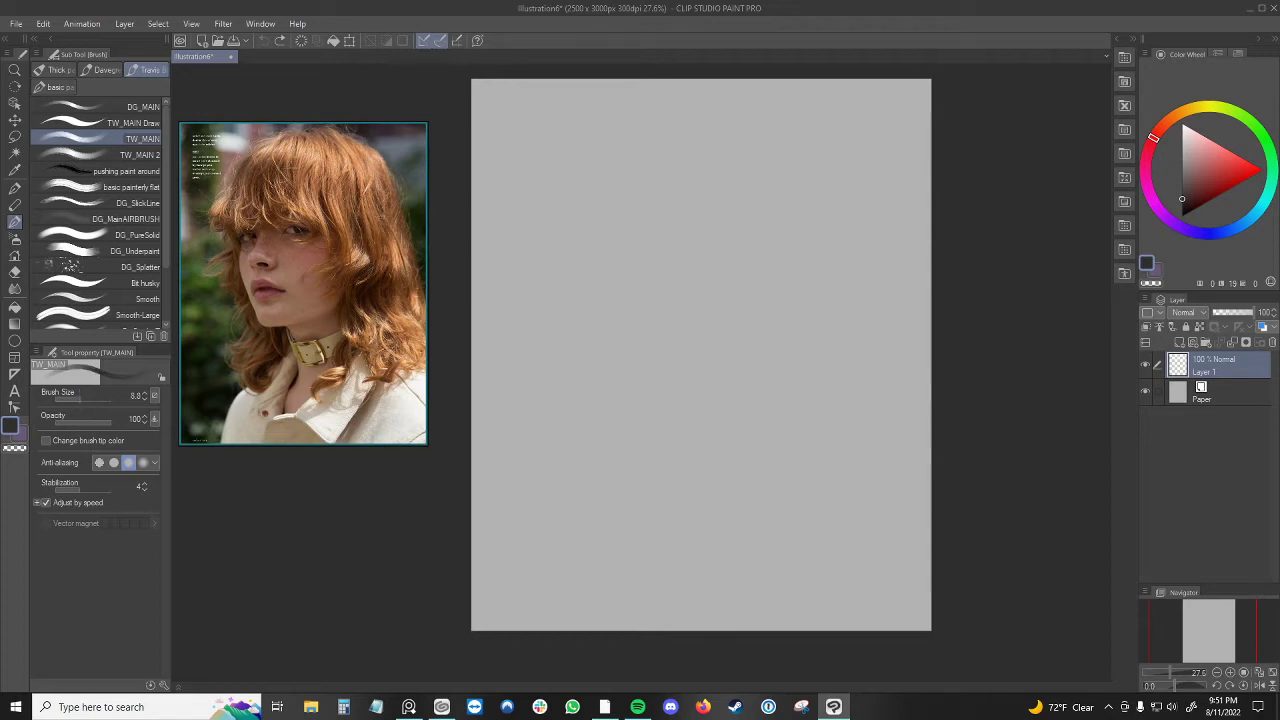
key("ctrl+z")
left_click_drag(533, 157, 572, 121, "ctrl+alt")
key("ctrl+z")
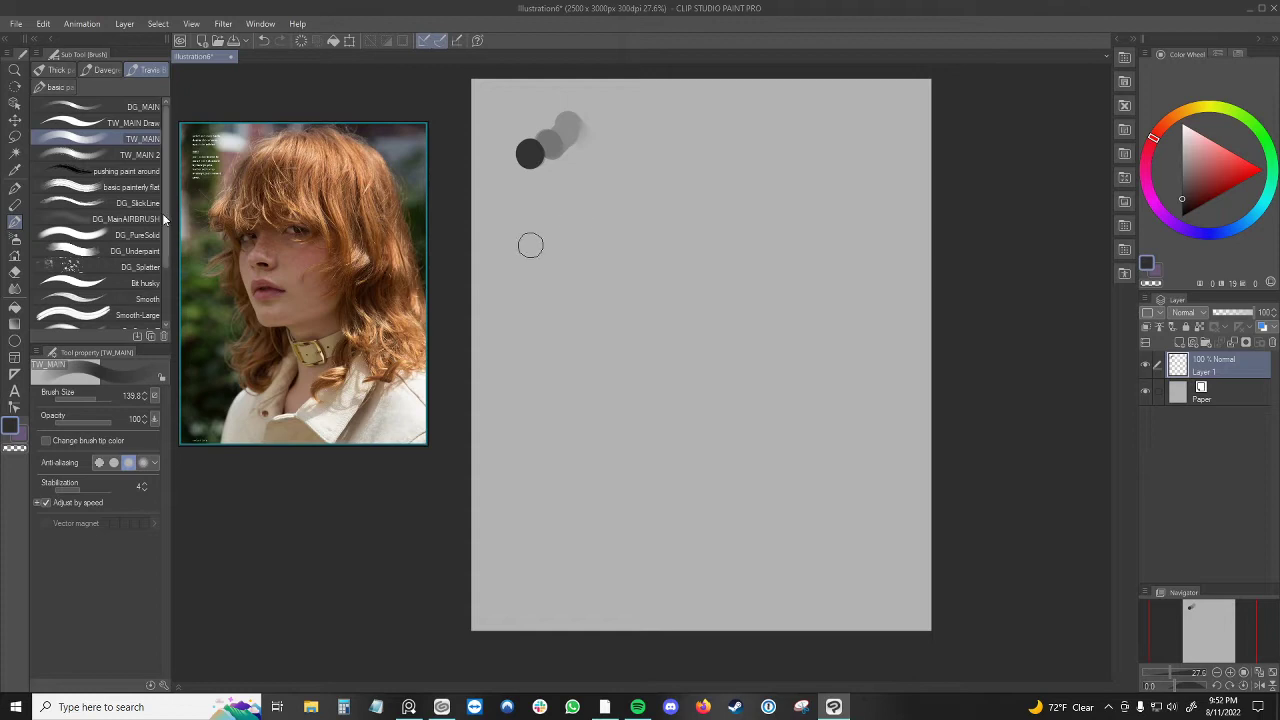
- Paint textured dark swatches beside and below the grey dabs with the basic painterly flat brush
left_click(128, 187)
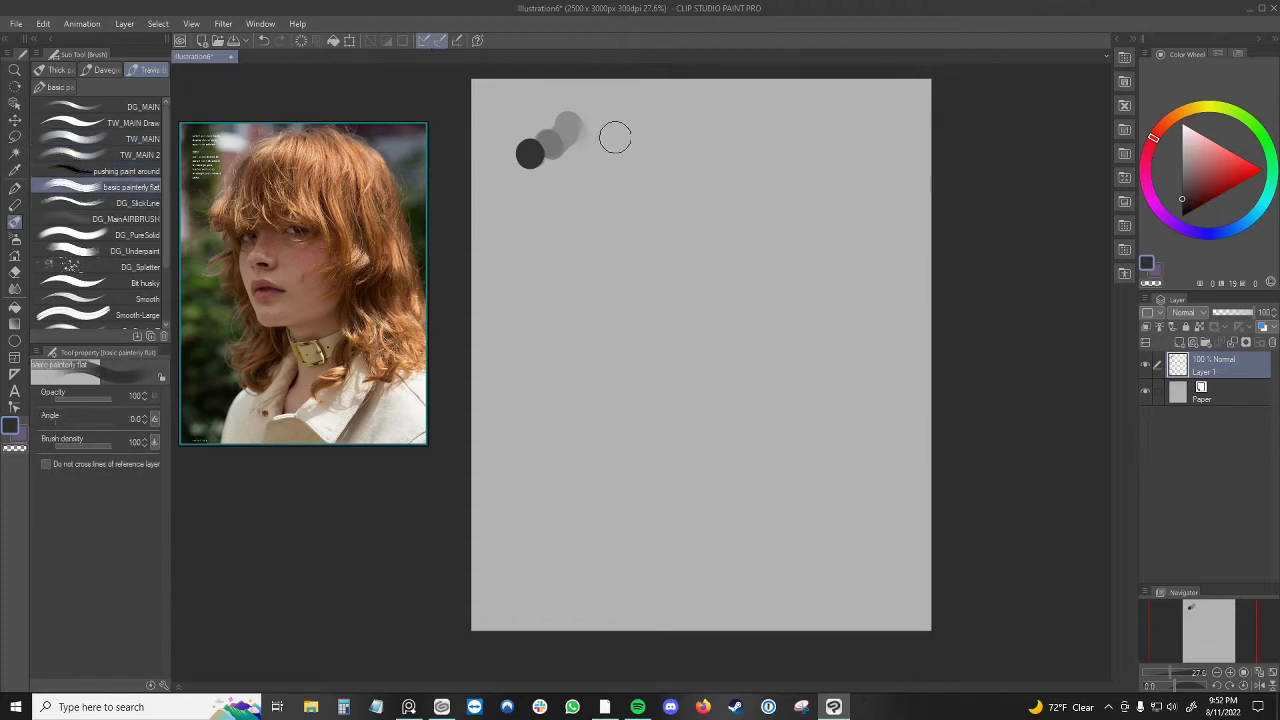
mouse_move(614, 134)
left_mouse_down()
mouse_move(612, 183)
mouse_move(634, 145)
mouse_move(612, 118)
mouse_move(600, 128)
mouse_move(659, 148)
mouse_move(680, 131)
mouse_move(651, 143)
mouse_move(677, 149)
mouse_move(668, 156)
left_mouse_up()
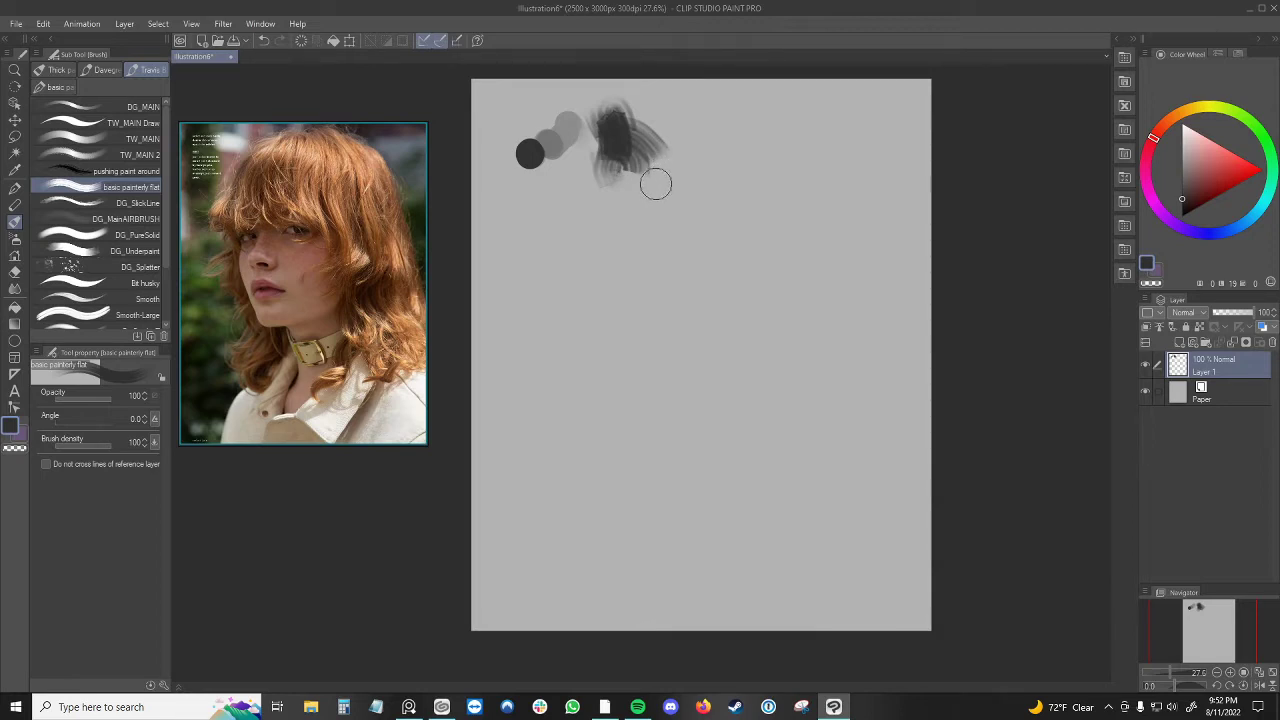
mouse_move(632, 130)
left_mouse_down()
mouse_move(598, 96)
mouse_move(653, 143)
mouse_move(690, 125)
left_mouse_up()
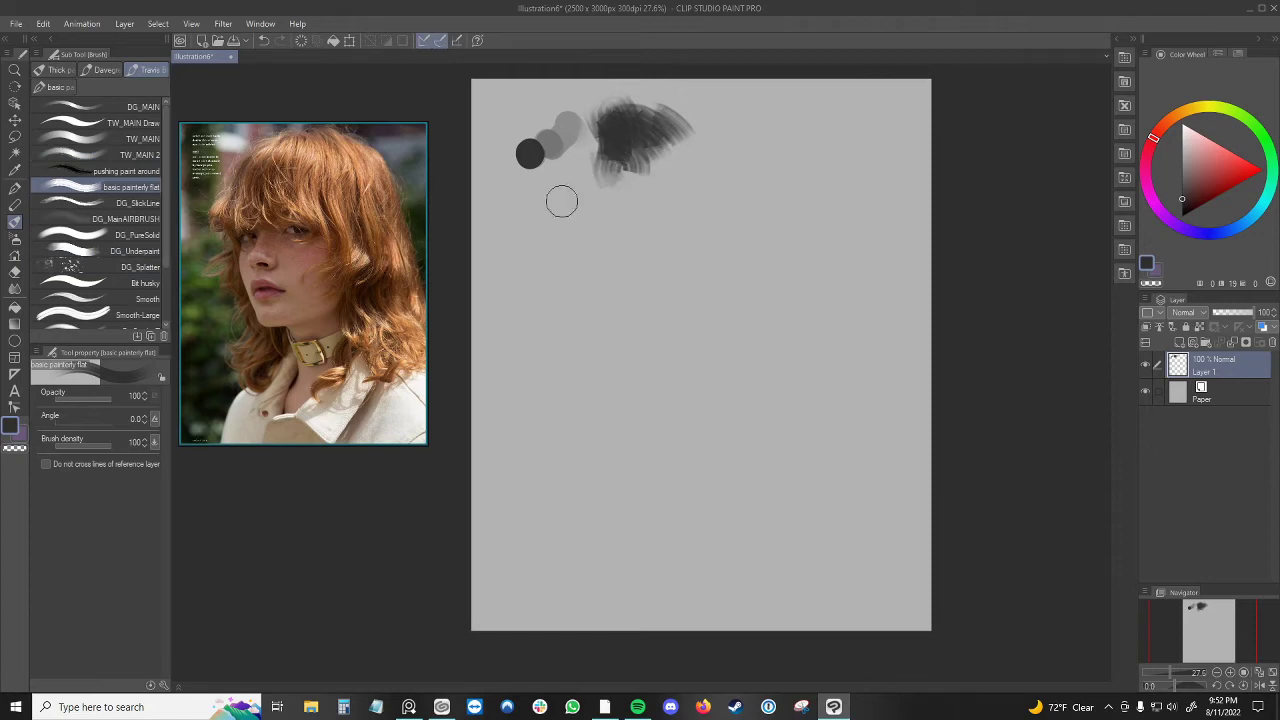
left_click_drag(558, 198, 586, 234)
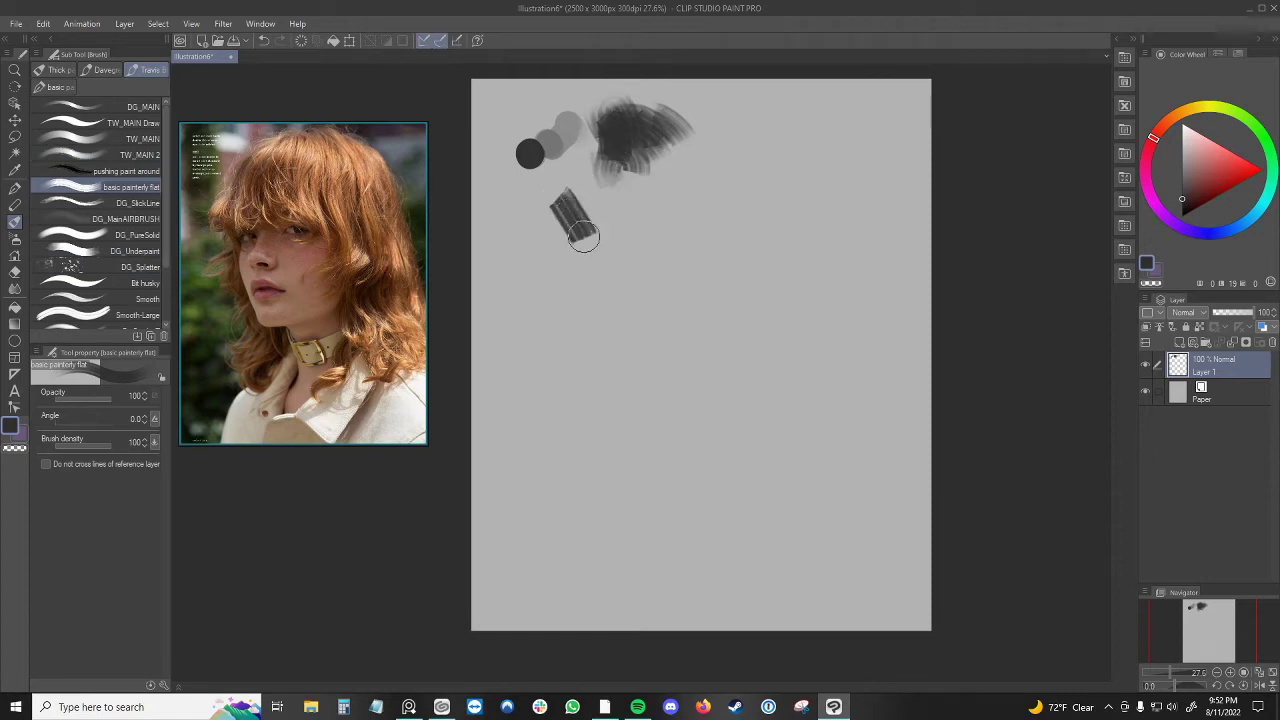
- Smear the dark swatches outward with the pushing paint around brush, reducing its size to 214.8
left_click(102, 172)
key("]")
key("]")
key("]")
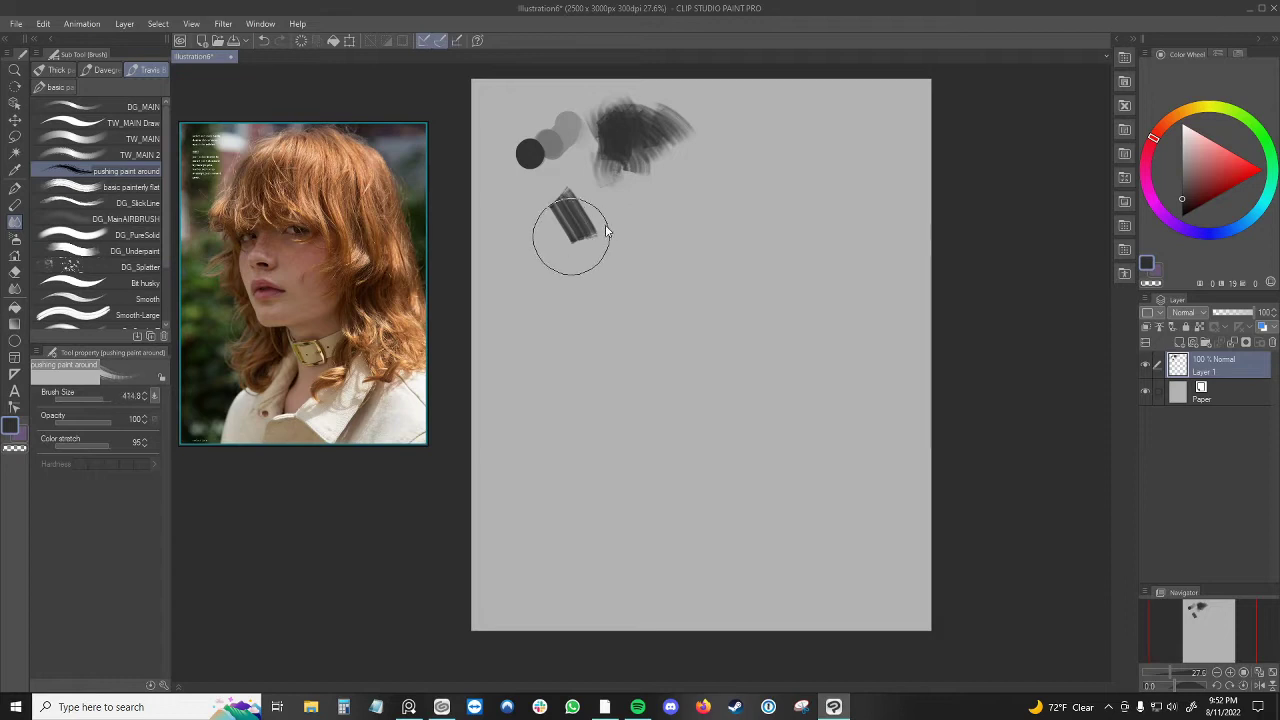
mouse_move(594, 229)
left_mouse_down()
mouse_move(564, 238)
mouse_move(550, 212)
mouse_move(548, 240)
mouse_move(540, 217)
mouse_move(578, 206)
mouse_move(565, 185)
mouse_move(598, 186)
mouse_move(563, 201)
mouse_move(564, 170)
mouse_move(549, 170)
mouse_move(560, 160)
mouse_move(548, 171)
mouse_move(621, 200)
mouse_move(678, 148)
mouse_move(643, 134)
mouse_move(651, 127)
mouse_move(684, 183)
mouse_move(664, 176)
mouse_move(660, 188)
mouse_move(685, 172)
mouse_move(669, 202)
mouse_move(692, 181)
mouse_move(686, 212)
mouse_move(709, 211)
mouse_move(697, 123)
mouse_move(535, 160)
mouse_move(572, 120)
mouse_move(640, 117)
mouse_move(627, 107)
mouse_move(618, 112)
mouse_move(694, 134)
mouse_move(667, 111)
mouse_move(711, 151)
mouse_move(683, 120)
mouse_move(686, 173)
left_mouse_up()
key("[")
key("[")
key("[")
key("[")
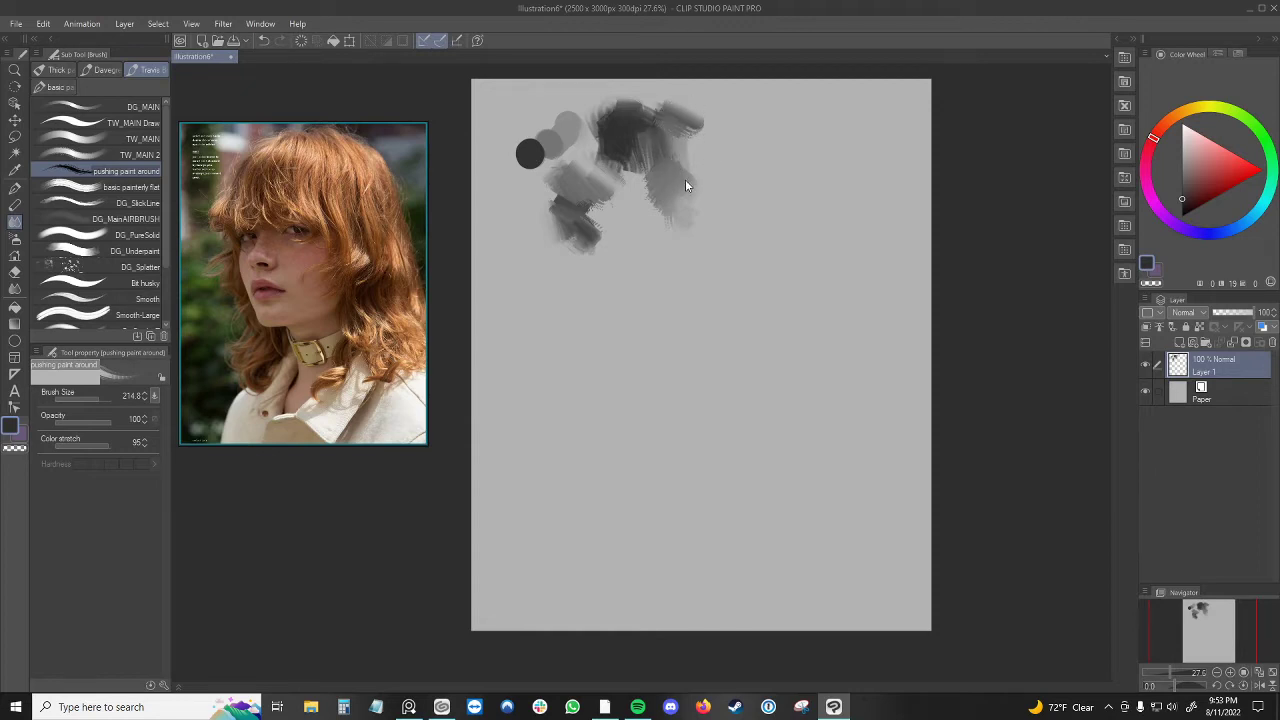
- Undo the last smear strokes on the dark swatches
key("ctrl+z")
key("ctrl+z")
key("ctrl+z")
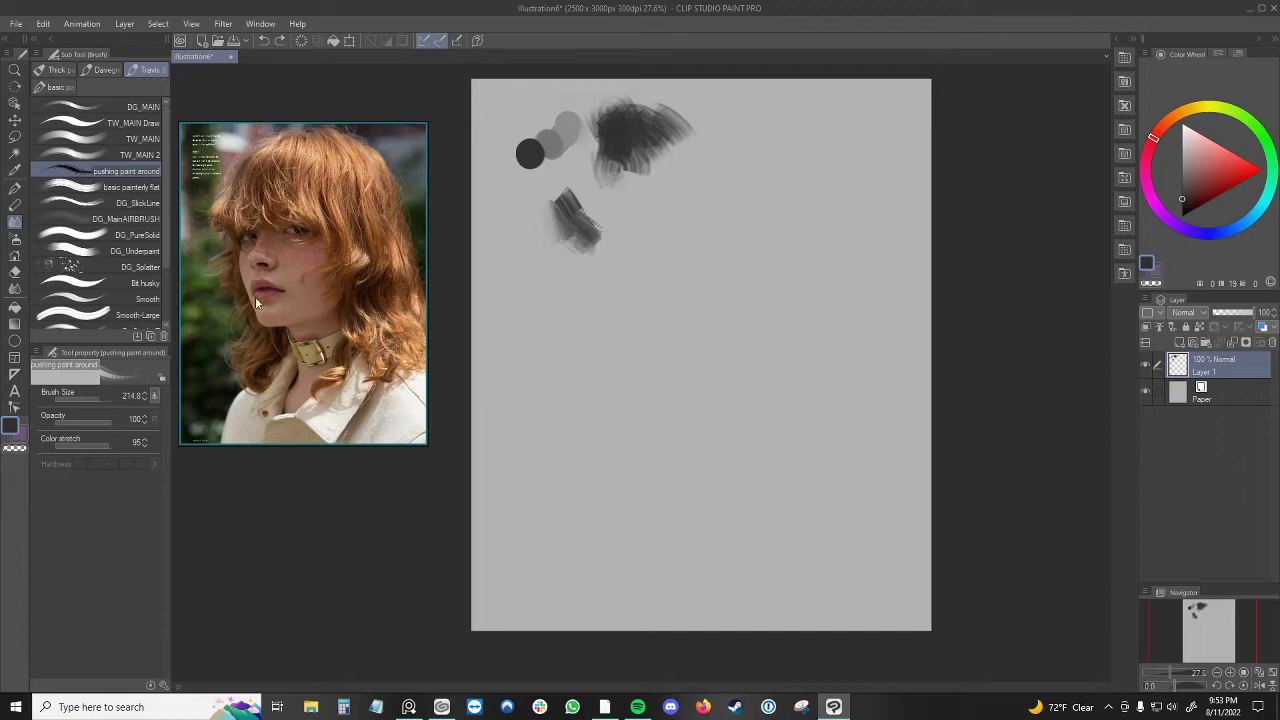
- Soften the edges of both dark swatches with the Blur tool
key("j")
mouse_move(589, 198)
left_mouse_down()
mouse_move(608, 236)
mouse_move(591, 236)
mouse_move(588, 253)
mouse_move(562, 204)
left_mouse_up()
left_click(591, 236, "alt")
left_click_drag(657, 131, 634, 145, "ctrl+alt")
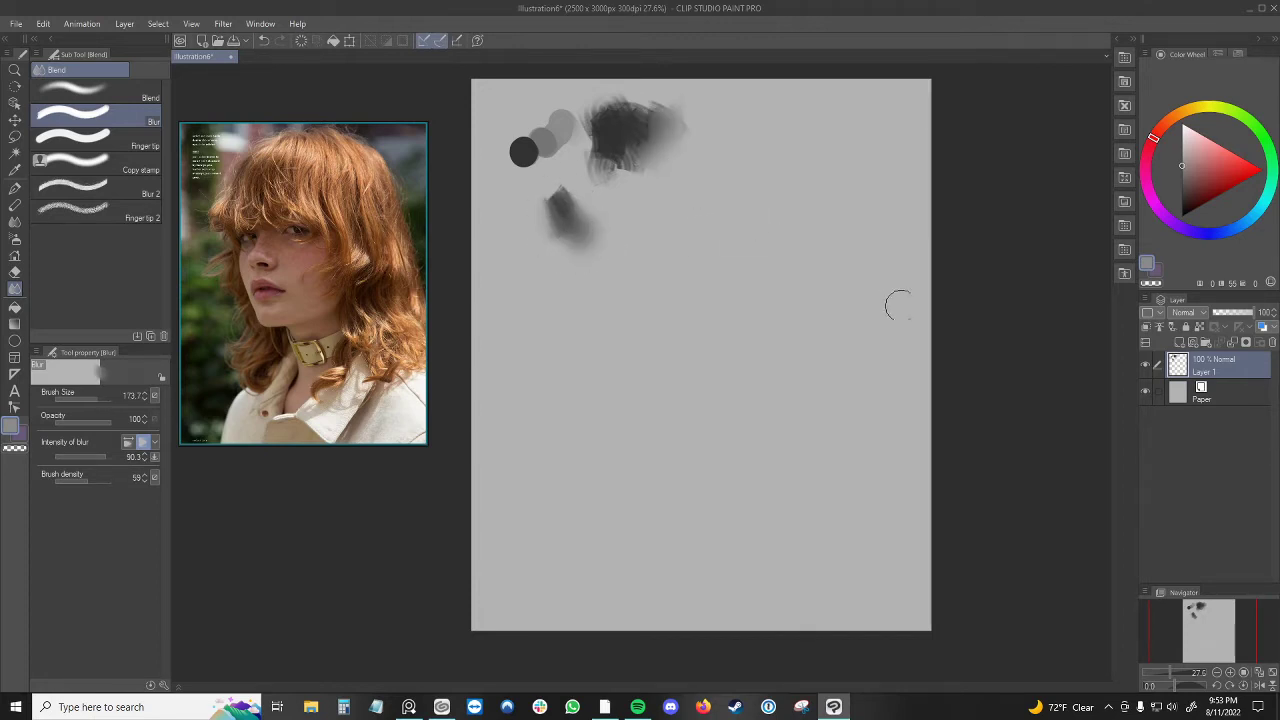
- Replace the test-swatch layer with a new blank one and set the TW_MAIN brush to size 14.1
key("Delete")
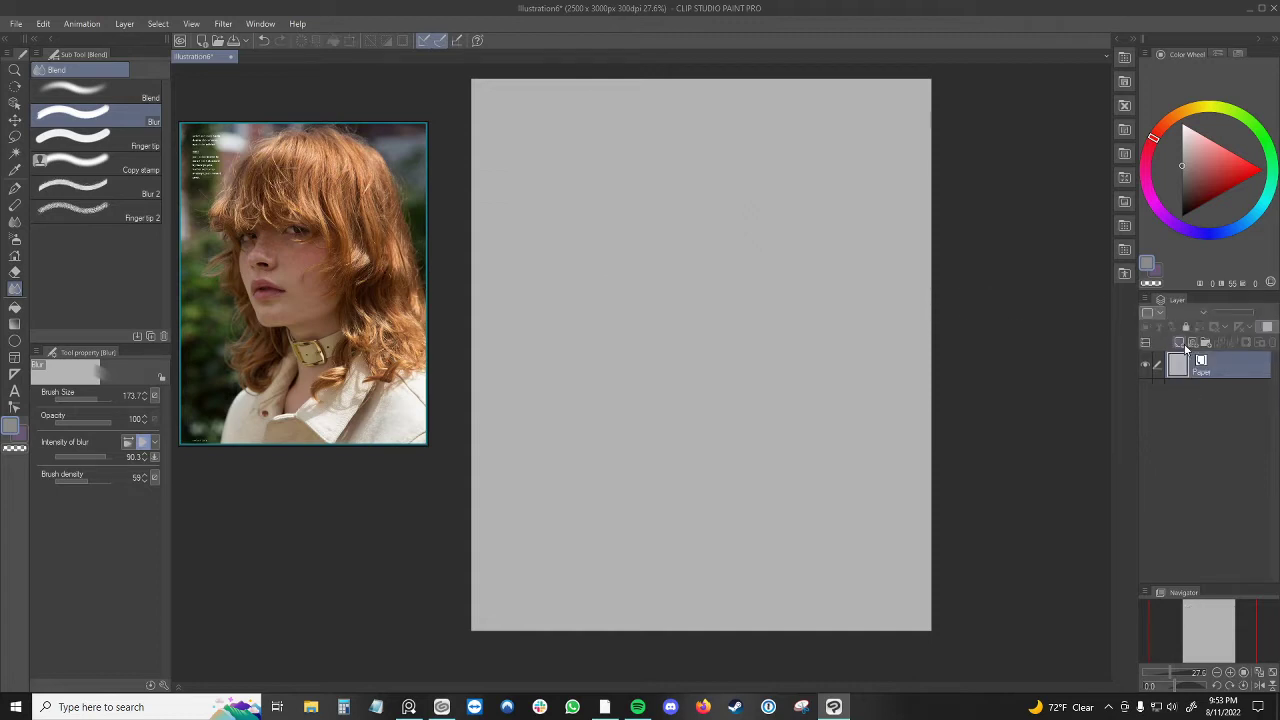
key("b")
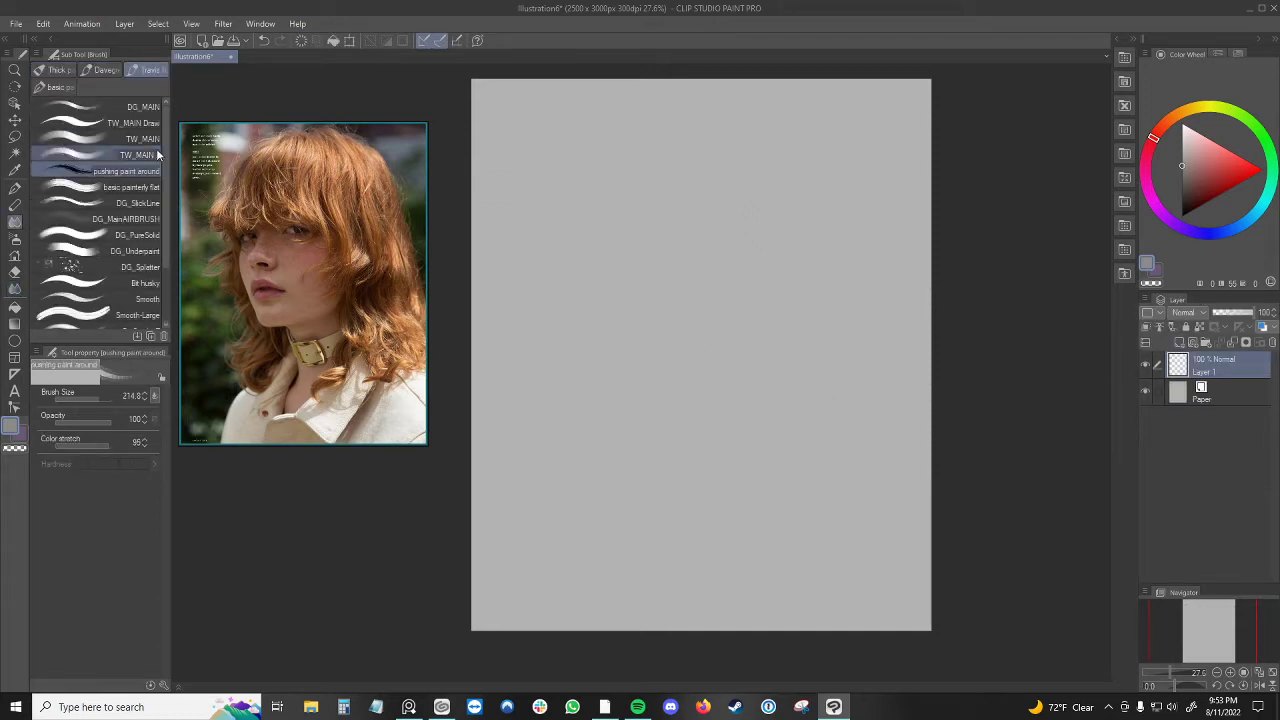
key("[")
key("[")
key("[")
key("[")
key("[")
key("[")
key("[")
key("[")
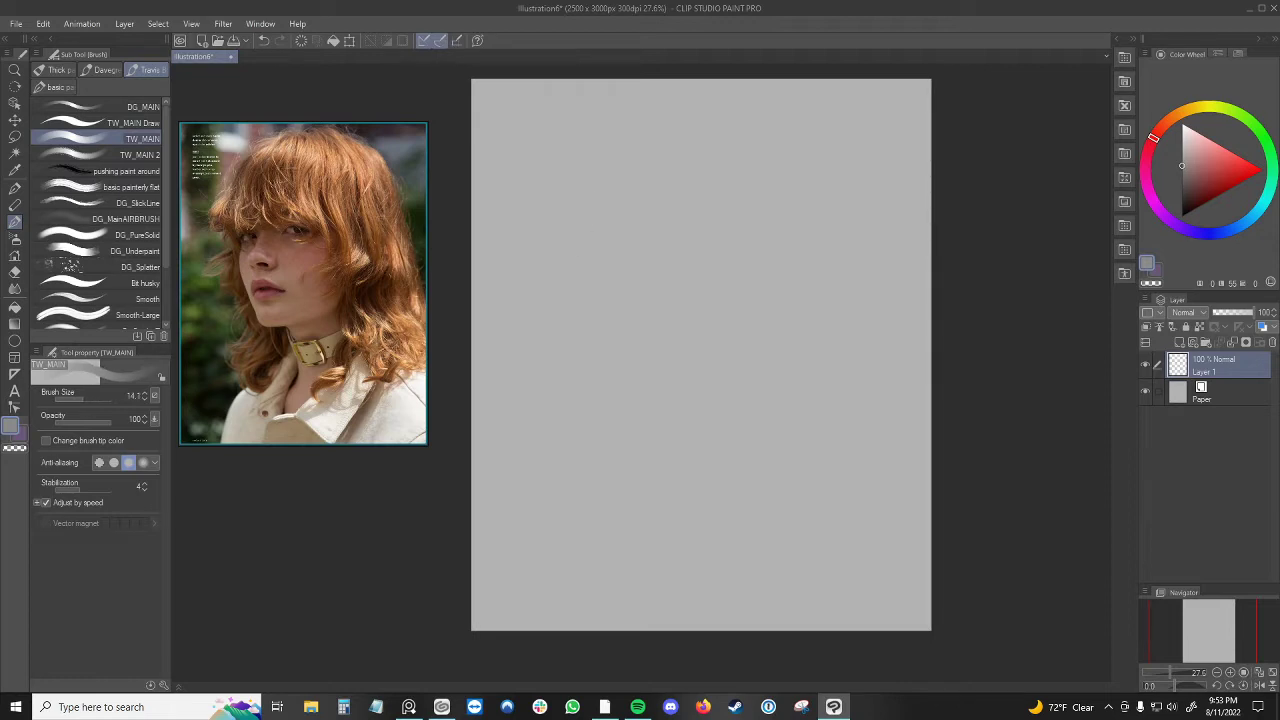
- Lightly sketch the three-quarter head shape with its cranium, face edge and jaw, plus the neck below it
left_click_drag(573, 220, 580, 300)
left_click_drag(598, 340, 700, 315)
left_click_drag(572, 215, 606, 136)
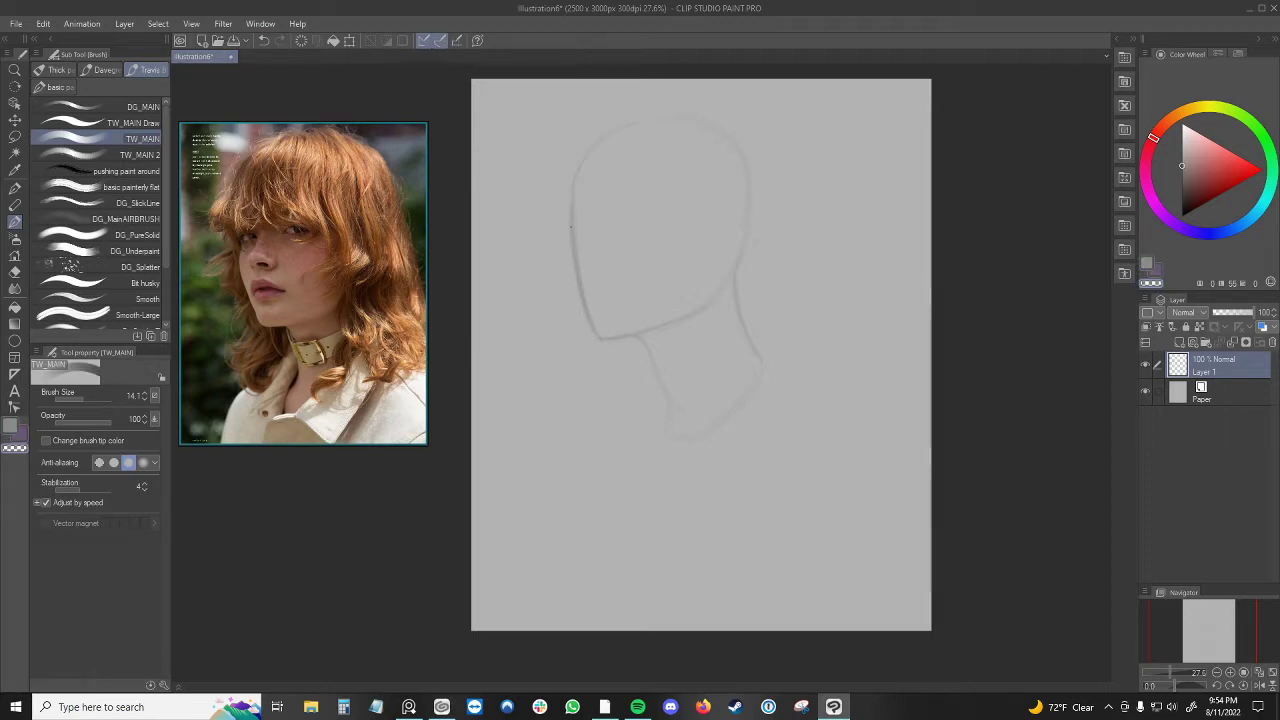
- Refine the face contour from brow to chin, trimming the outer edge of the line with the transparent colour
key("c")
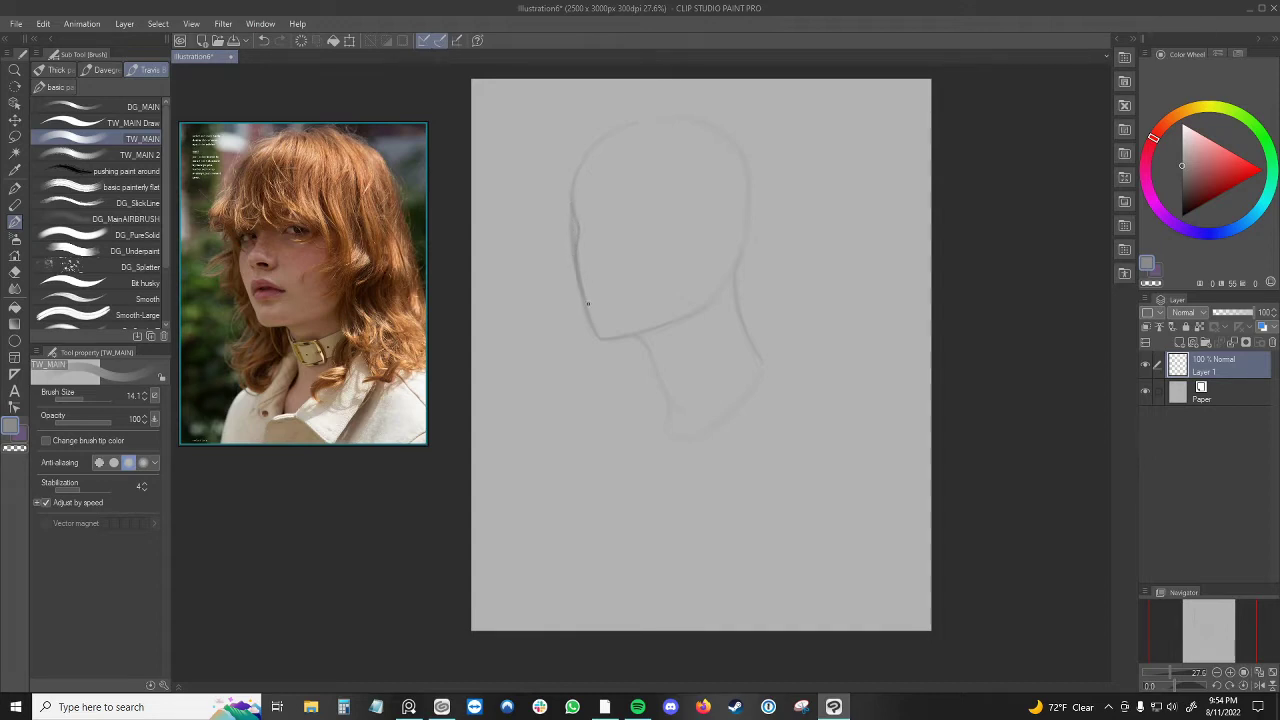
key("c")
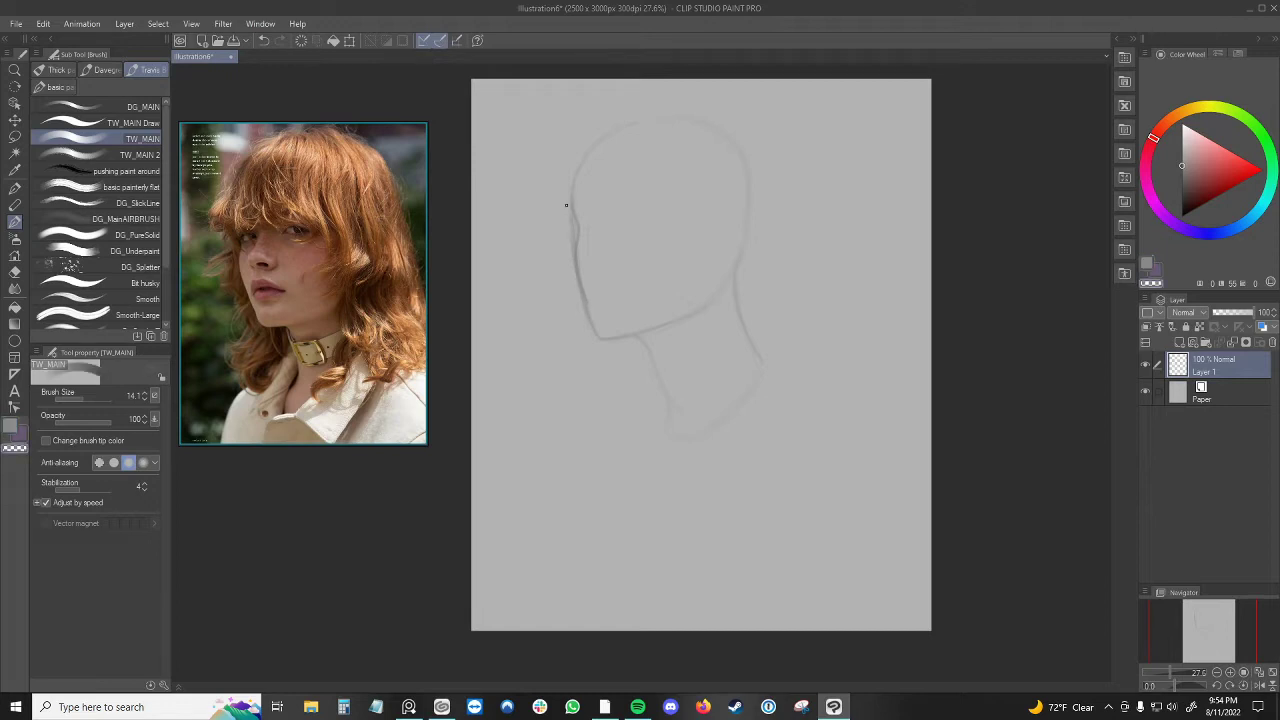
left_click_drag(566, 205, 572, 236)
key("c")
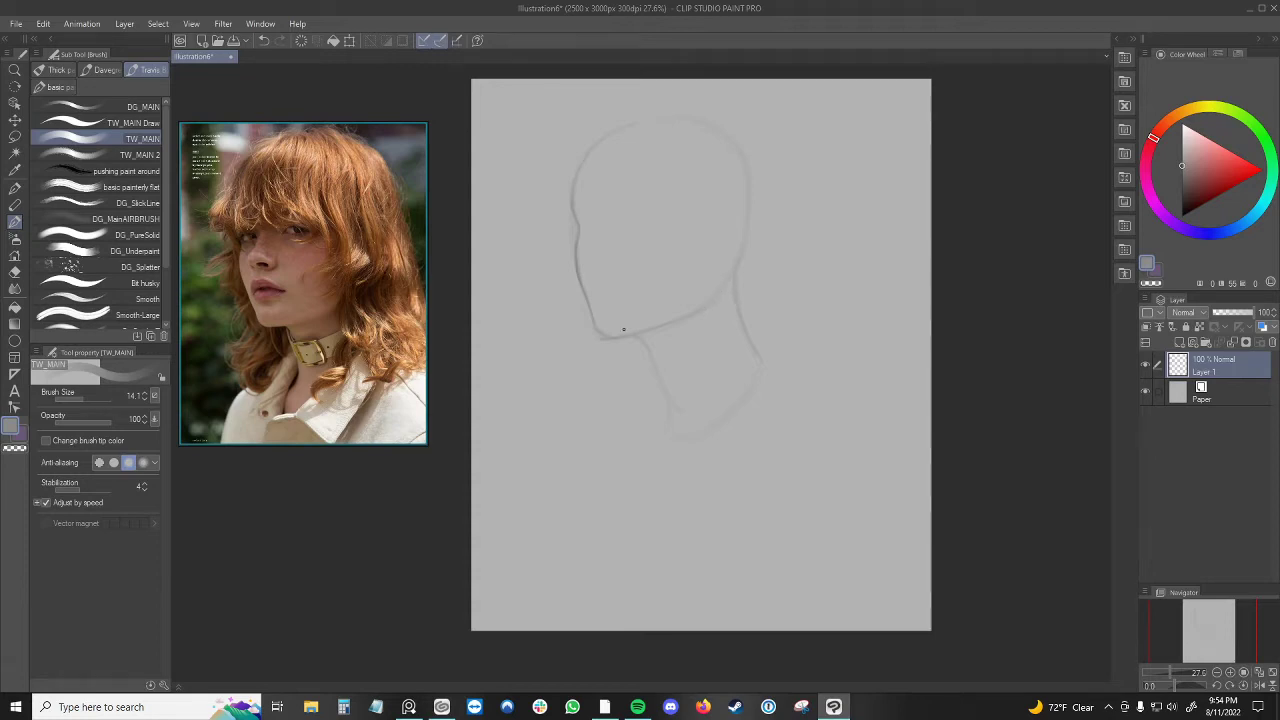
left_click(590, 337, "alt")
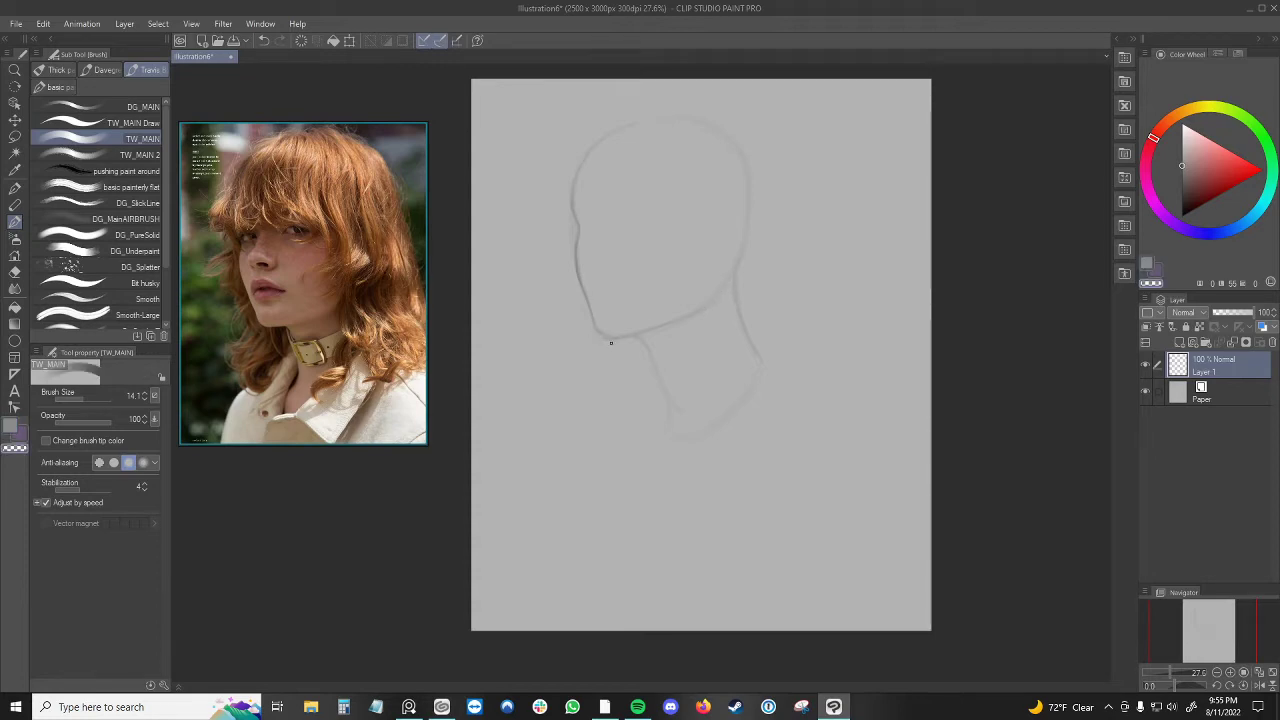
- Draw a vertical centre guideline down the face and a curved brow line across the head
key("c")
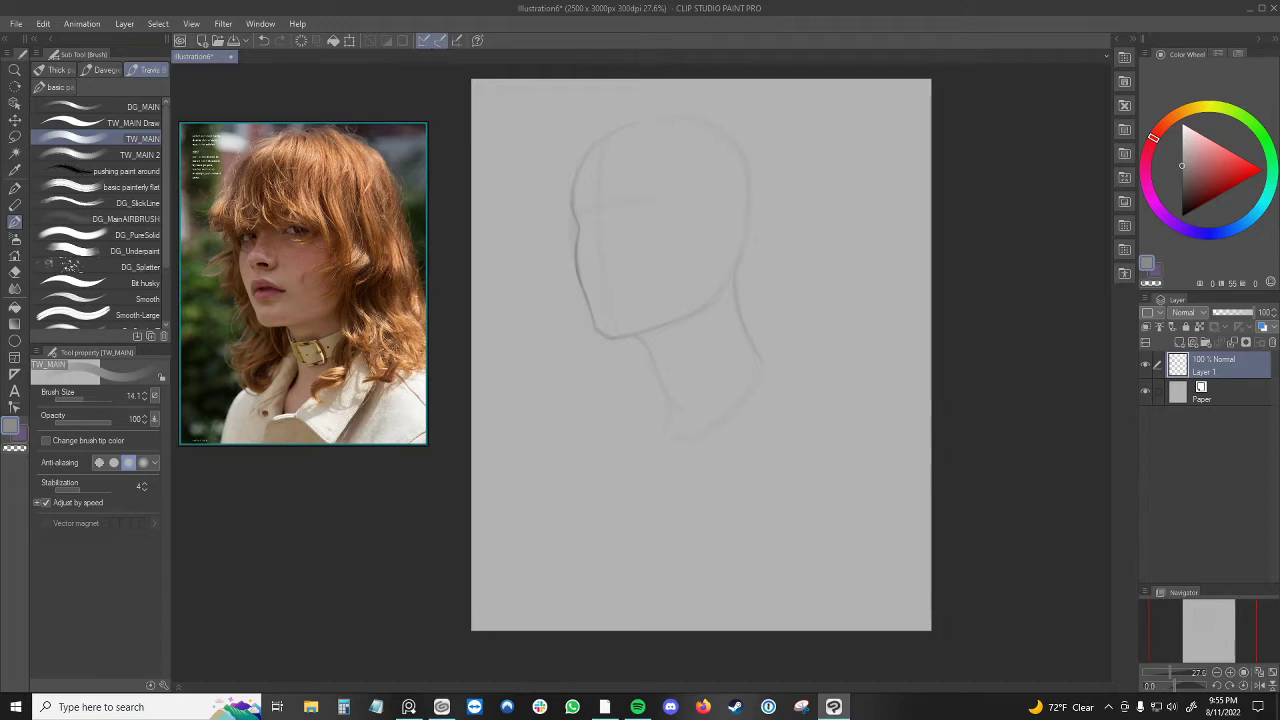
left_click_drag(580, 208, 664, 198)
- Add a new layer and sketch the hair's outer silhouette over the crown and down the face side to below the chin
left_click(1179, 342)
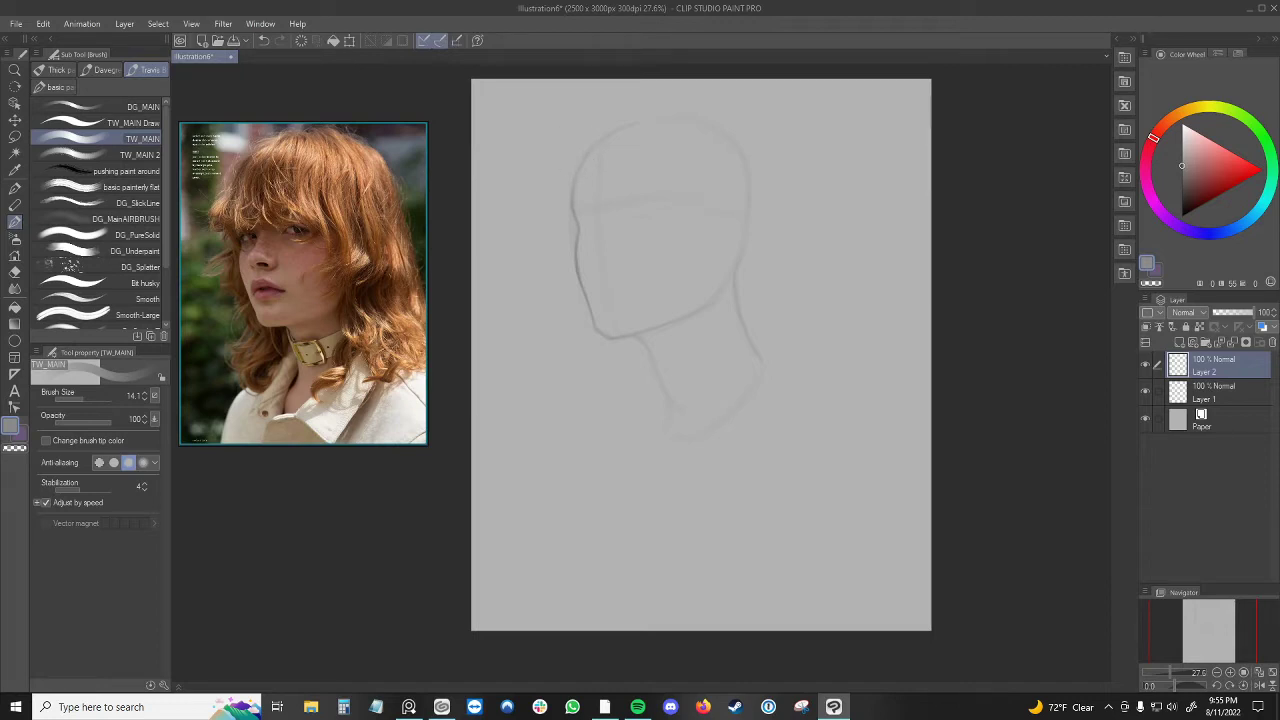
key("ctrl+z")
left_click(580, 143)
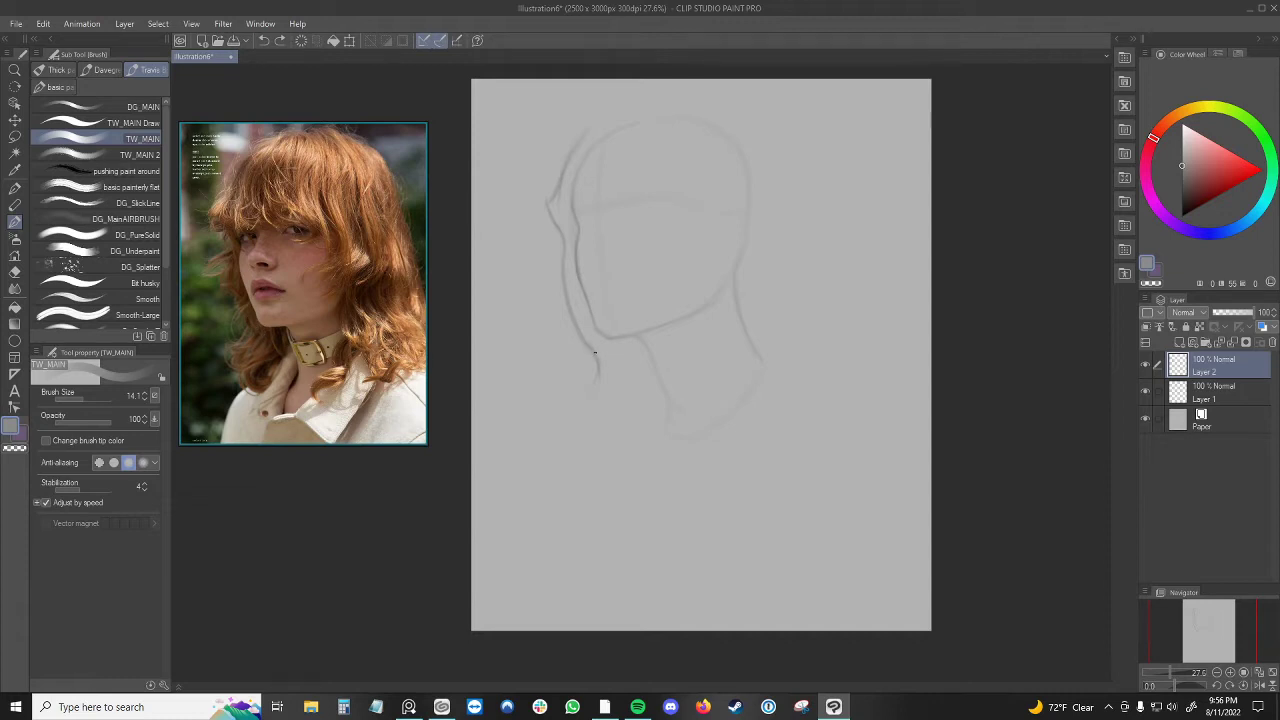
left_click_drag(594, 352, 590, 345)
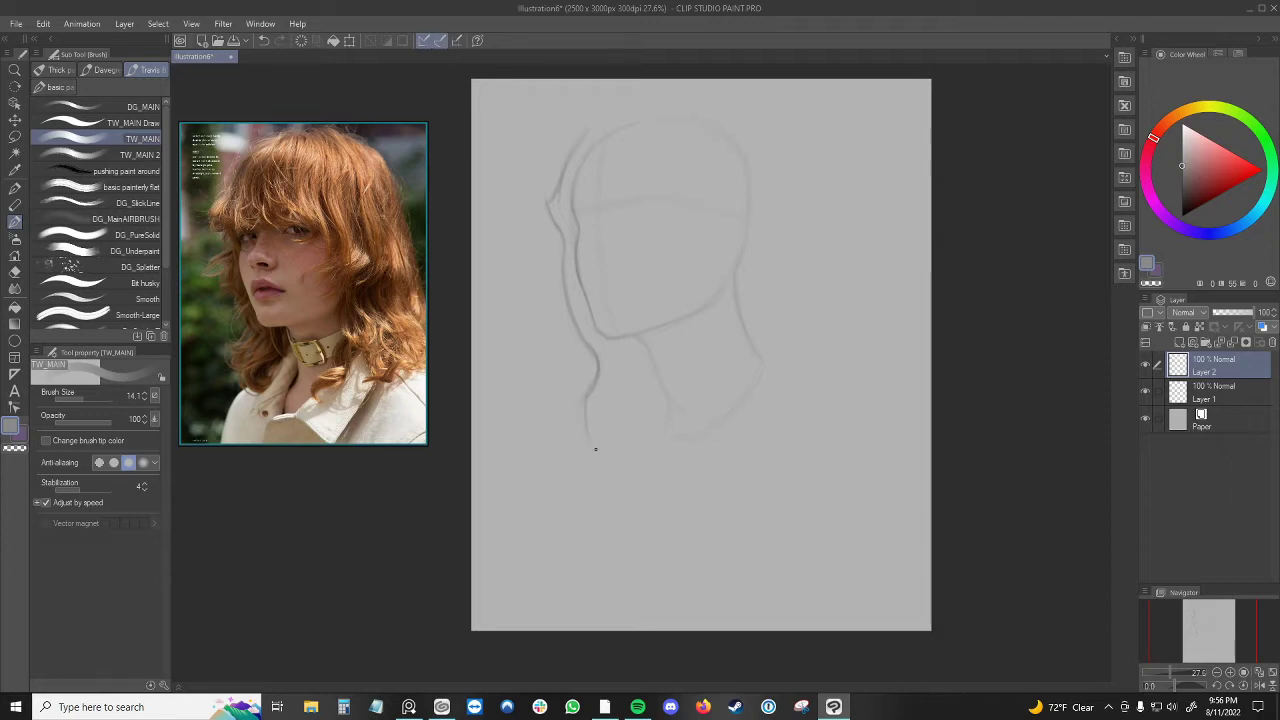
left_click_drag(590, 402, 586, 442)
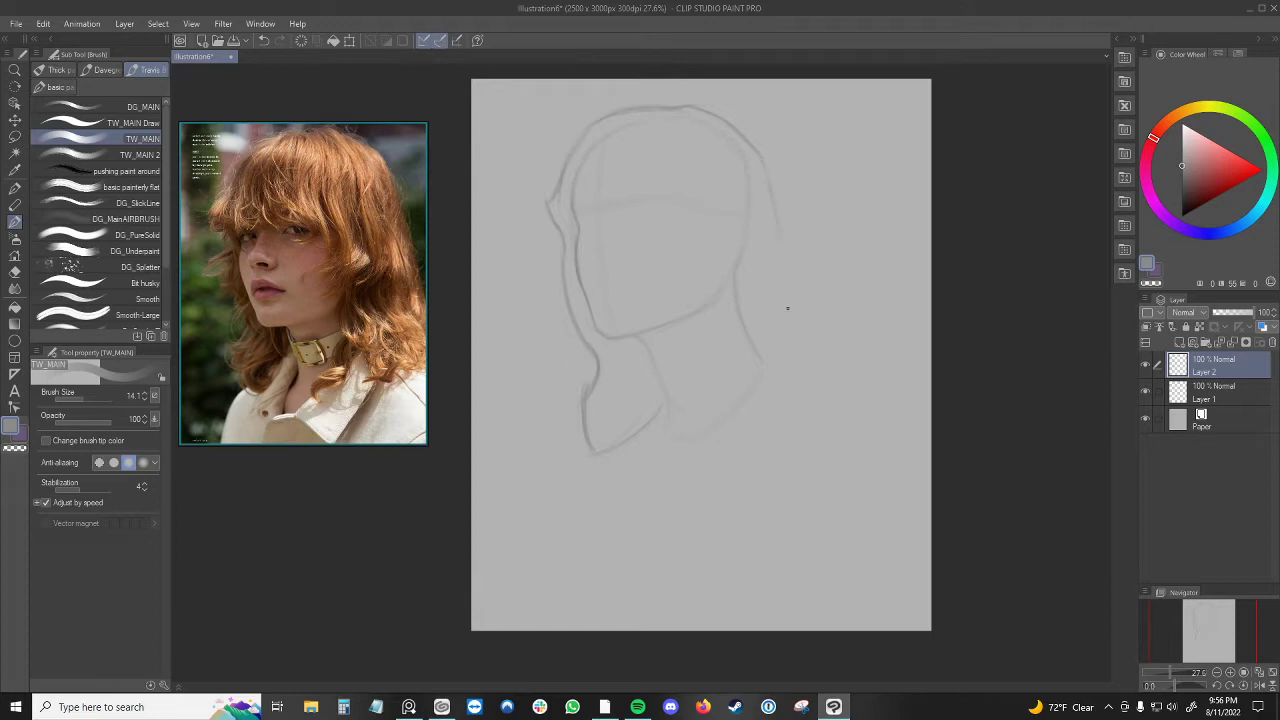
- Sketch the back edge of the hair down to shoulder level and the inner hairline curving from fringe to jaw
left_click_drag(770, 178, 800, 325)
left_click_drag(819, 340, 806, 413)
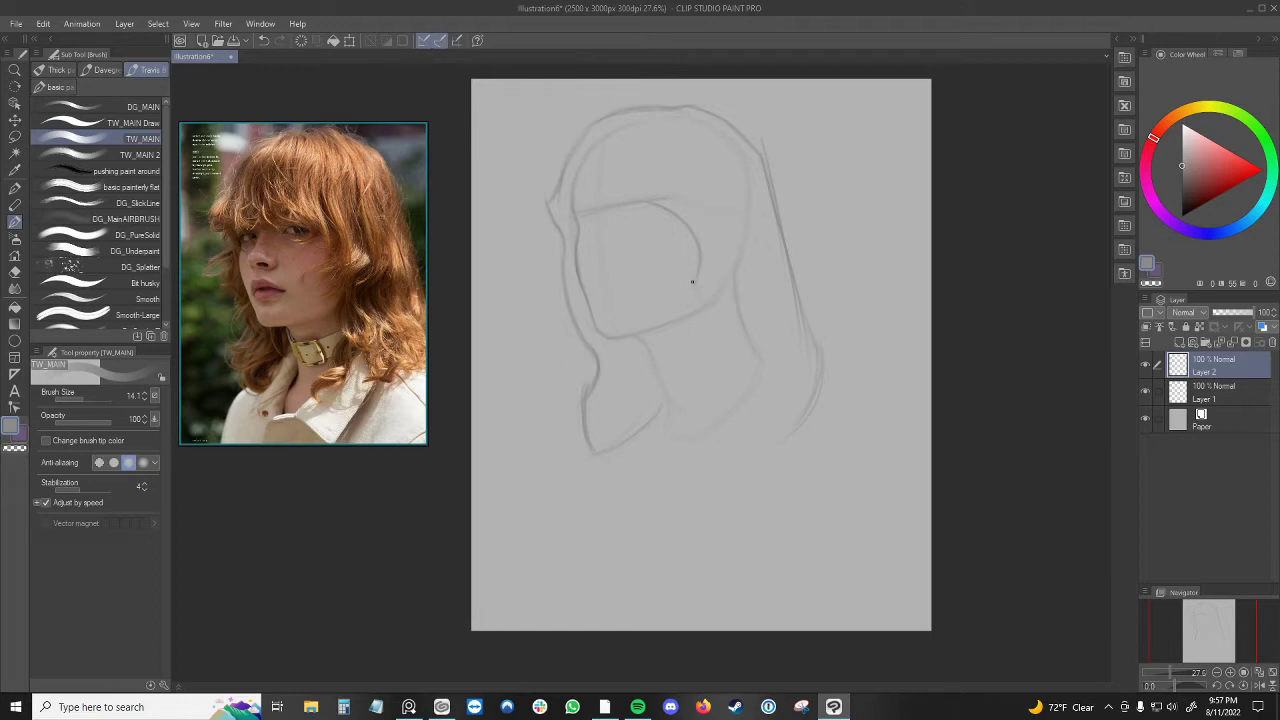
left_click_drag(694, 289, 715, 323)
left_click_drag(814, 212, 843, 272)
key("ctrl+z")
key("ctrl+z")
key("ctrl+z")
key("ctrl+z")
left_click_drag(732, 333, 728, 357)
key("ctrl+z")
key("ctrl+z")
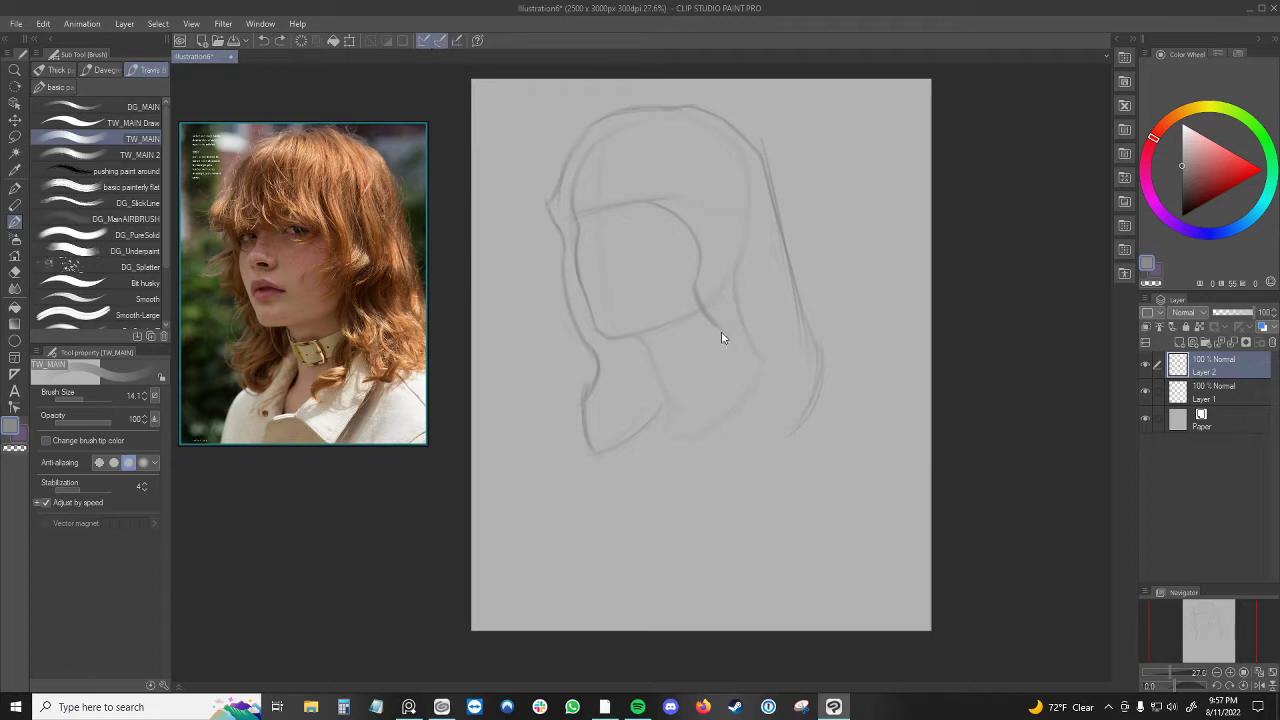
- Sketch the hair's inner edge falling from the jaw along the neck, its pointed lower edge, and a small curled lock
left_click_drag(722, 331, 719, 345)
left_click_drag(869, 295, 875, 338)
key("ctrl+z")
left_click_drag(720, 322, 720, 354)
left_click_drag(732, 400, 774, 445)
key("ctrl+z")
key("ctrl+y")
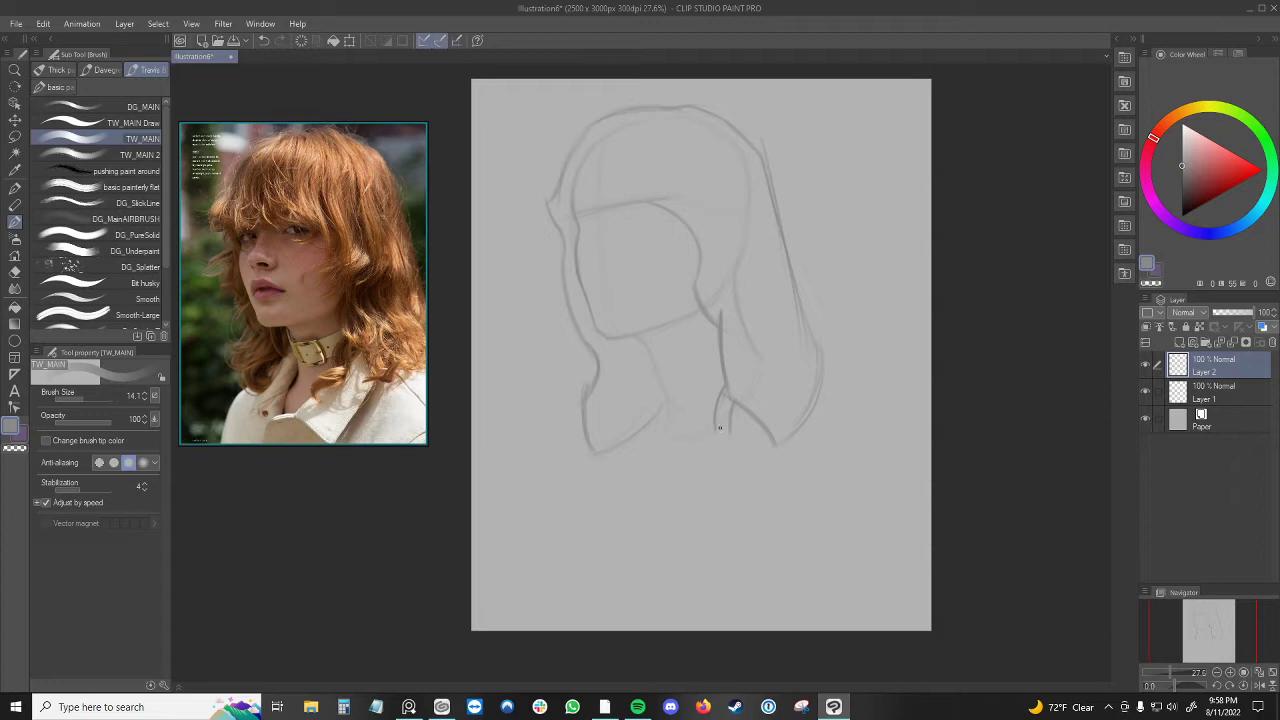
left_click_drag(698, 443, 730, 423)
left_click_drag(695, 456, 693, 484)
- Erase the skull and neck construction lines overlapping the hair on Layer 1, and clean up stray lines around the fringe on Layer 2
left_click(1232, 400)
key("e")
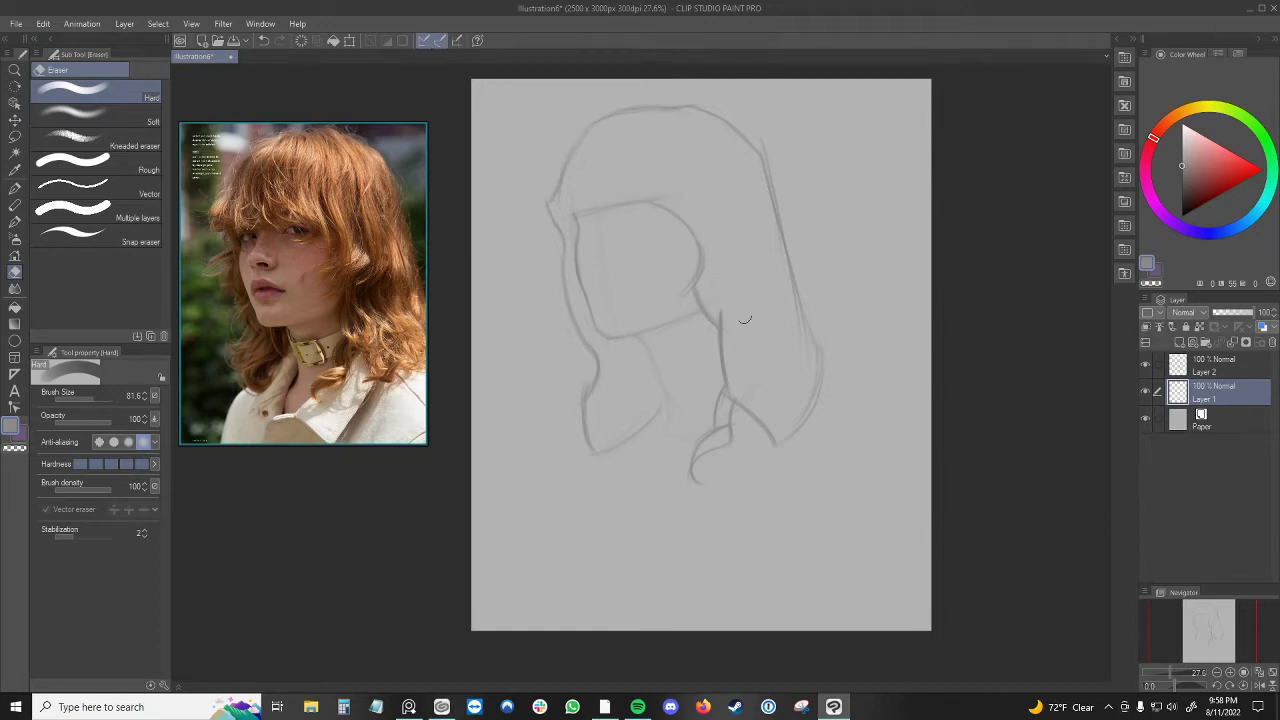
left_click(1153, 363)
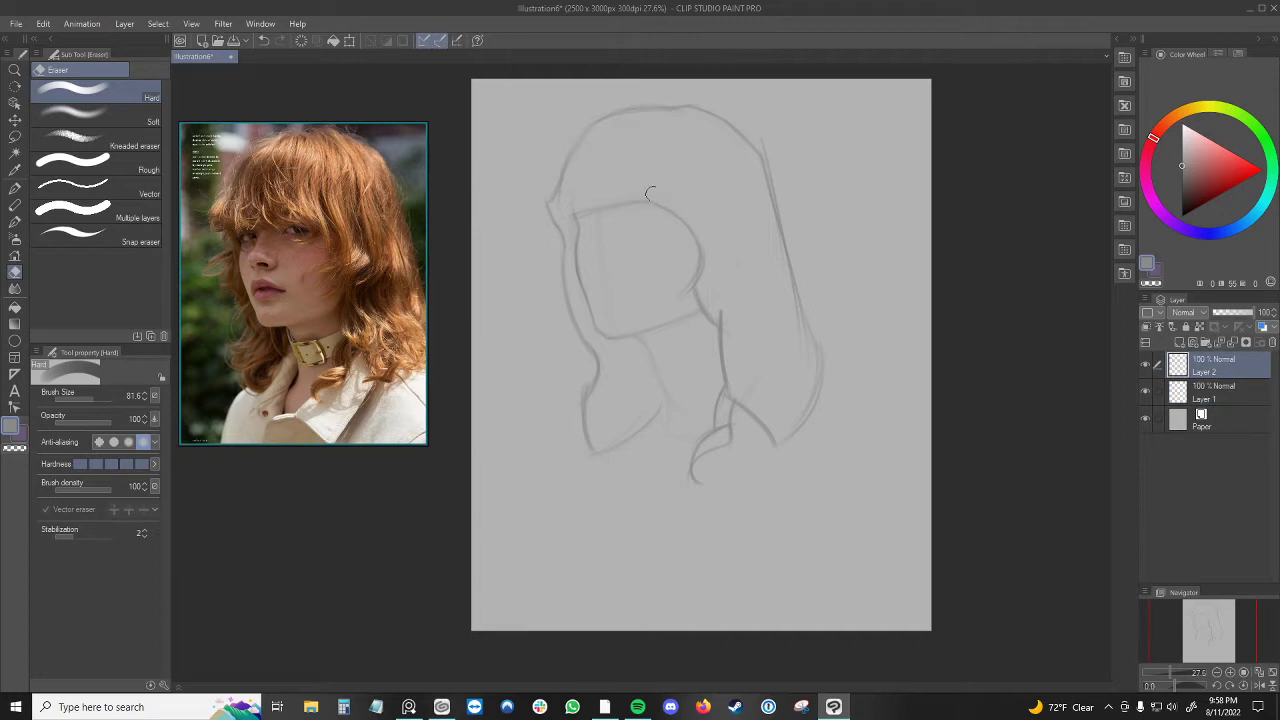
left_click(1205, 392)
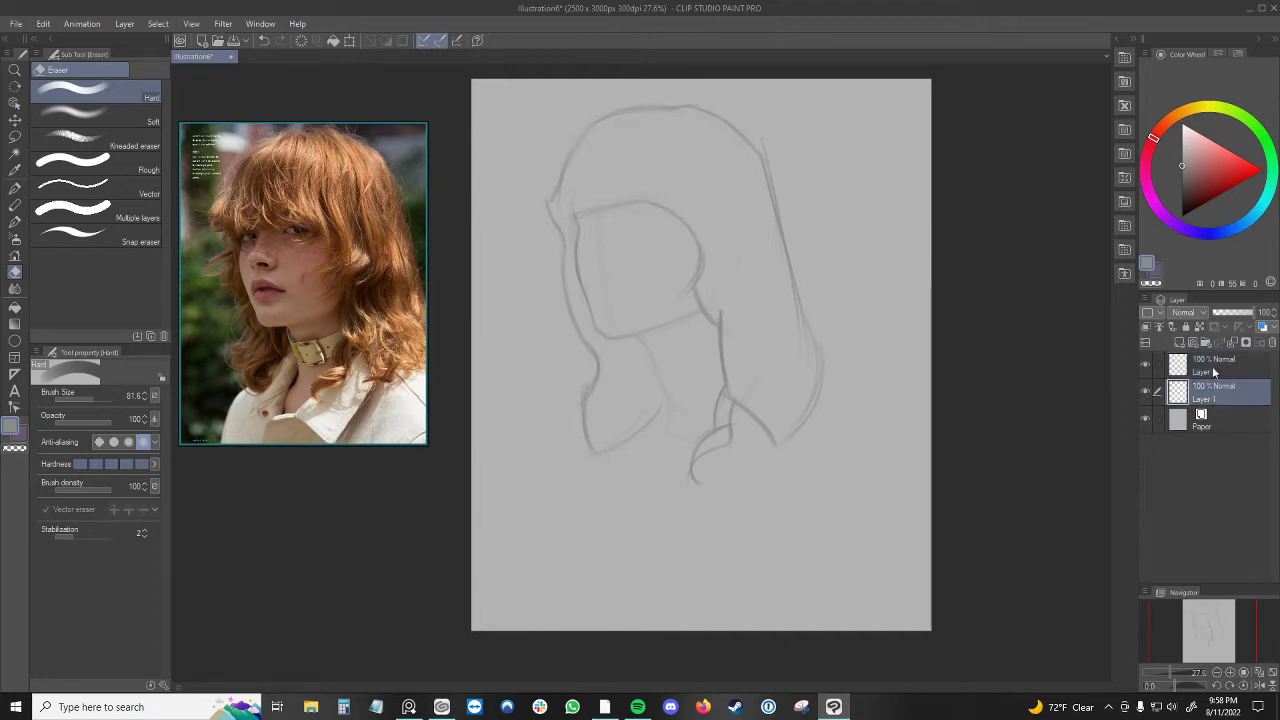
- On Layer 2, sketch wavy strand lines from the crown down the back hair and a fold in the front lock's lower edge
left_click(1213, 368)
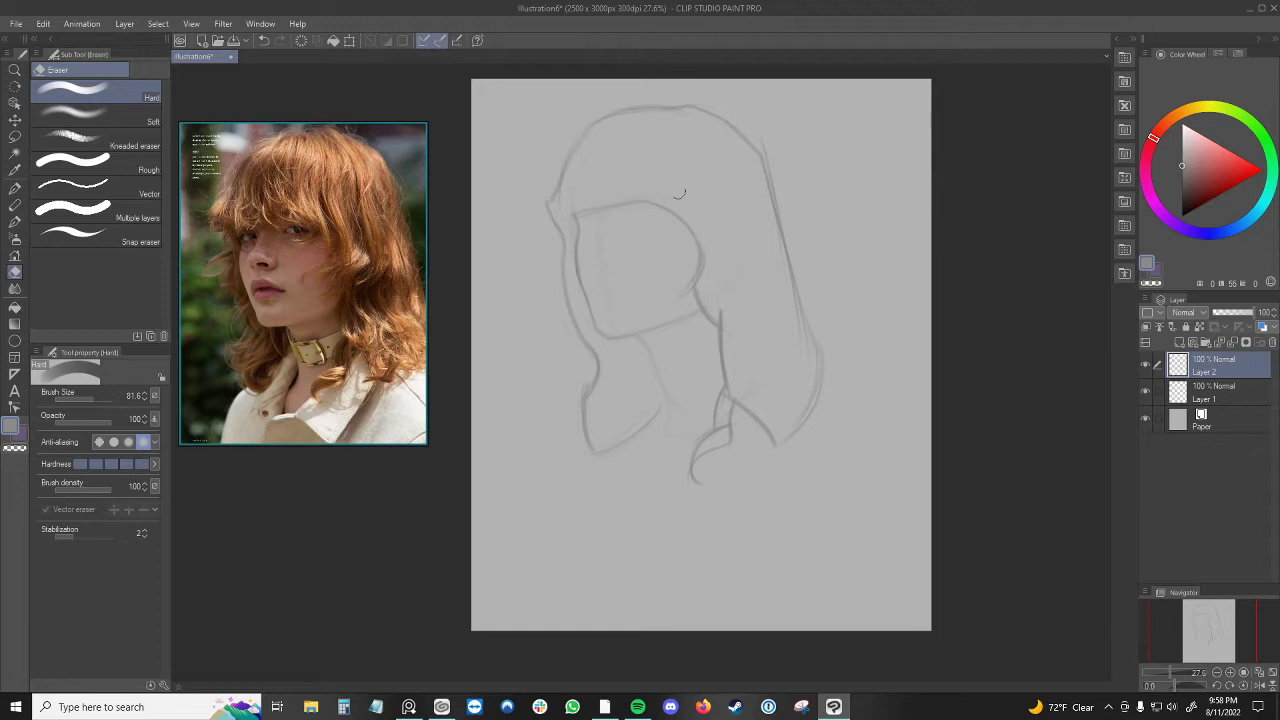
key("b")
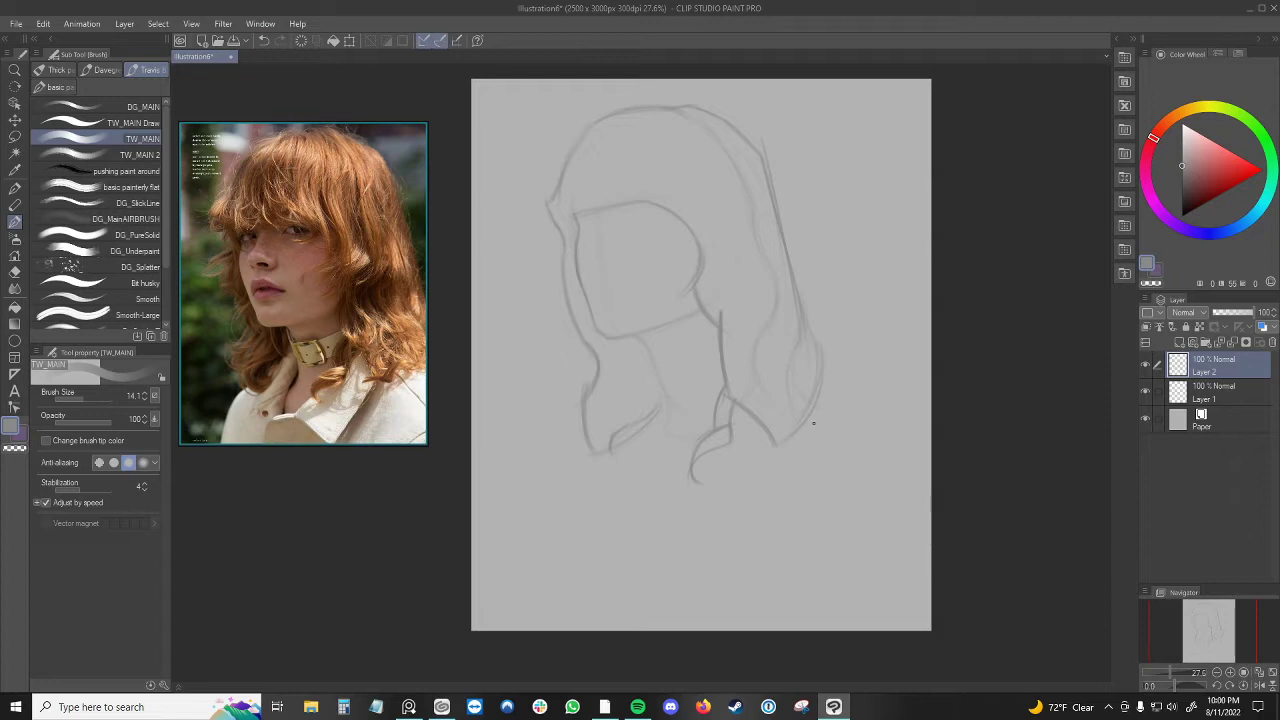
key("ctrl+z")
left_click(796, 386)
mouse_move(557, 193)
left_mouse_down()
mouse_move(543, 78)
mouse_move(602, 88)
left_mouse_up()
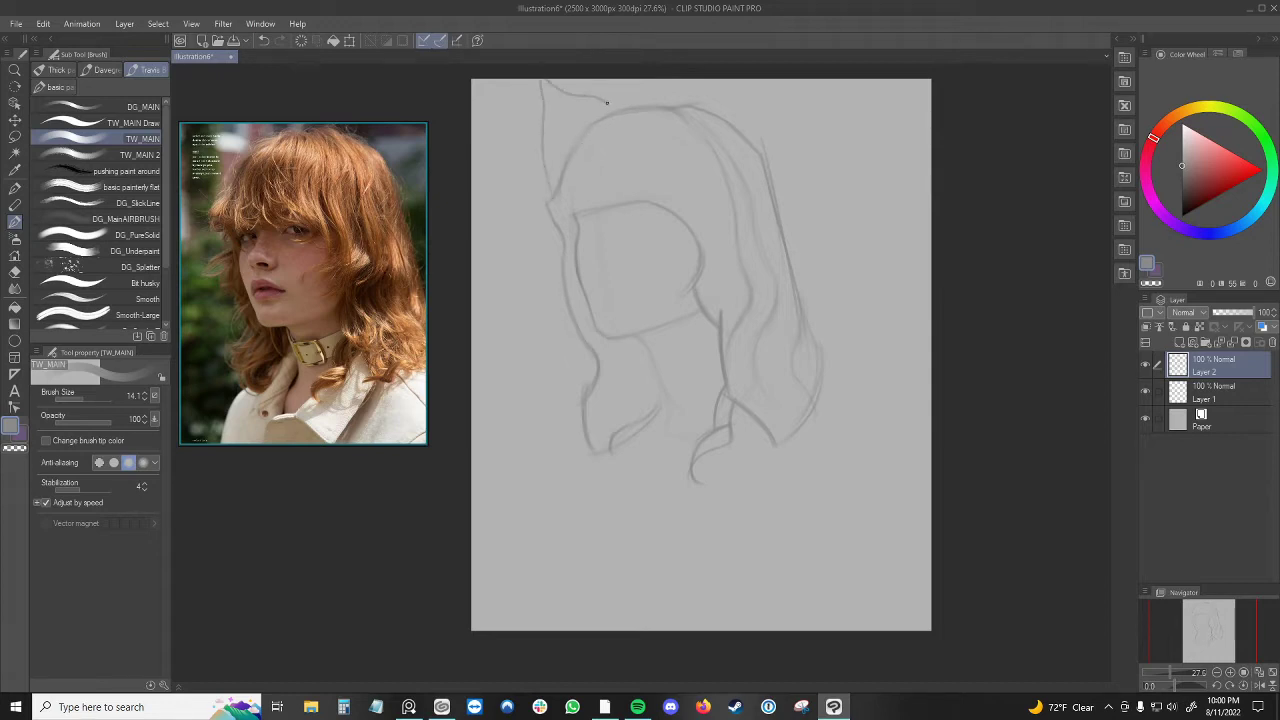
key("ctrl+z")
left_click_drag(823, 144, 795, 153)
key("ctrl+z")
left_click(586, 149)
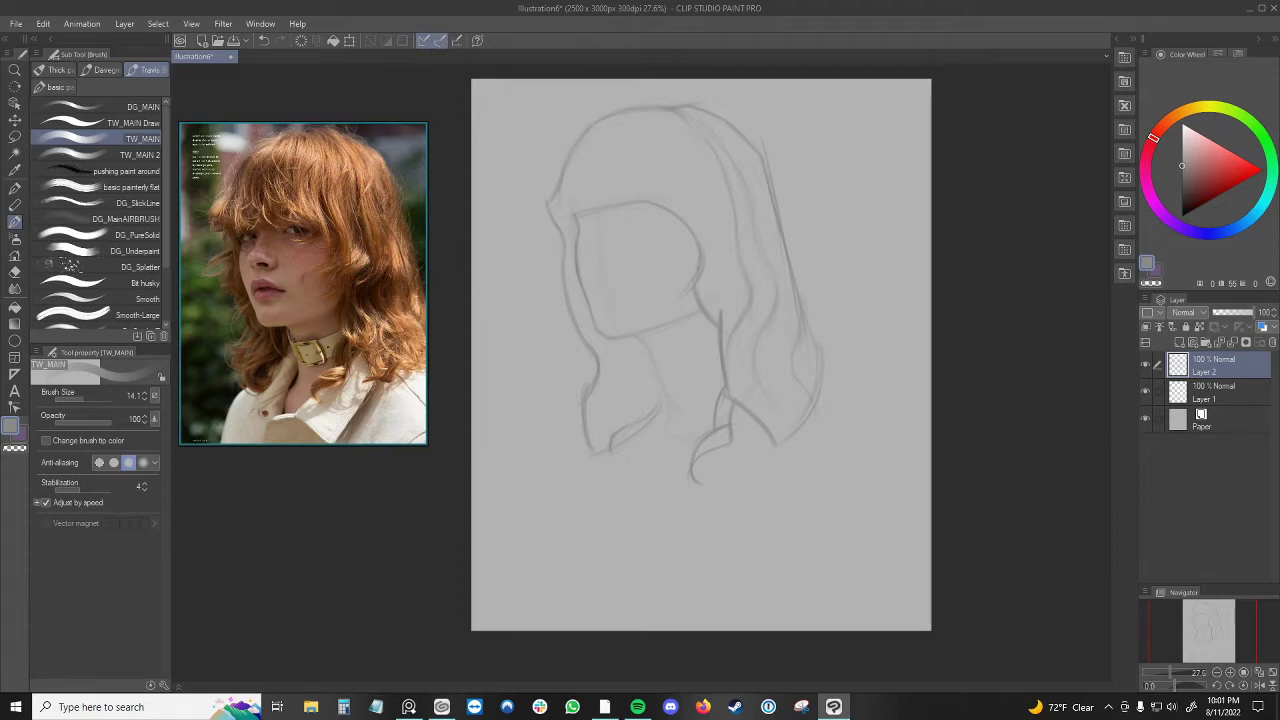
key("ctrl+z")
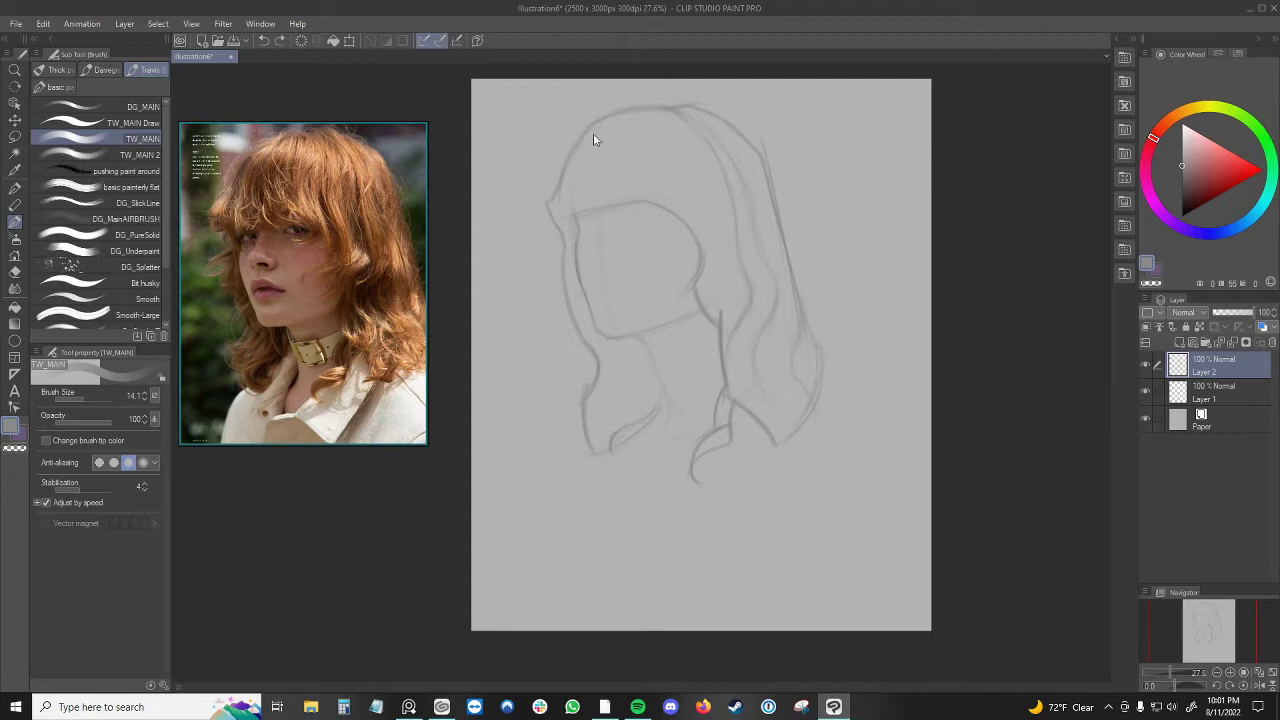
left_click(595, 138)
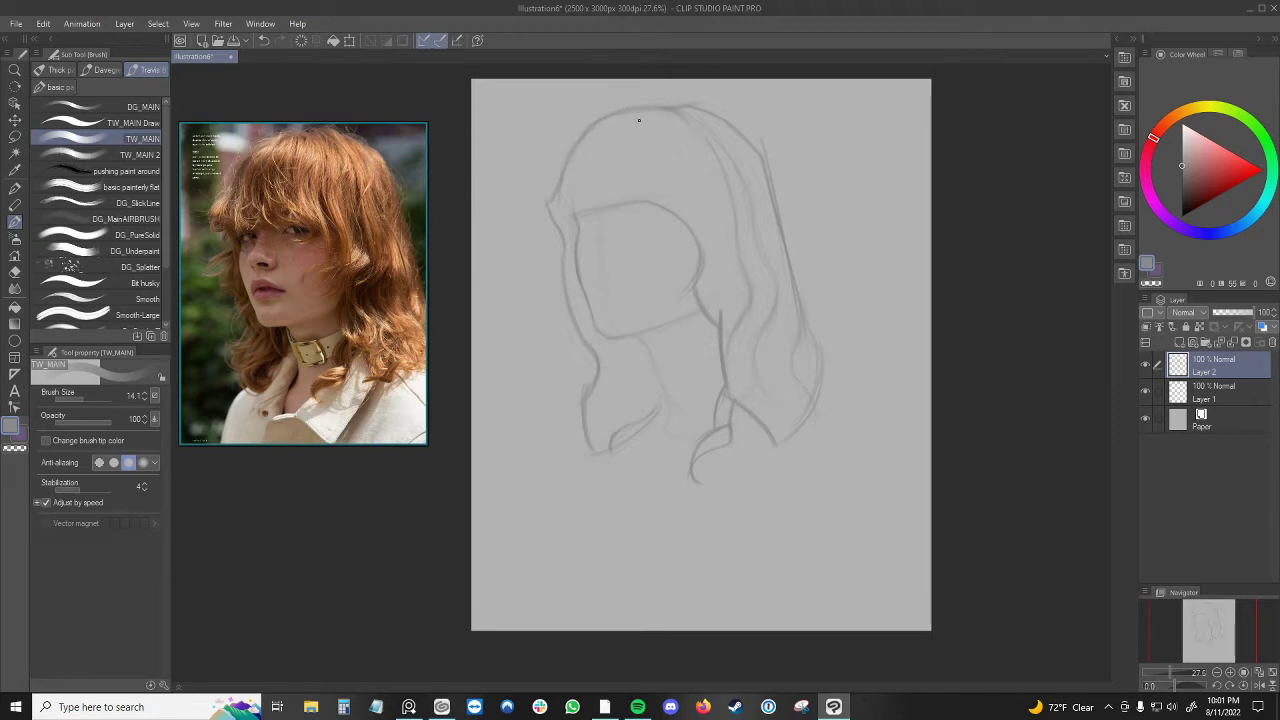
key("ctrl+z")
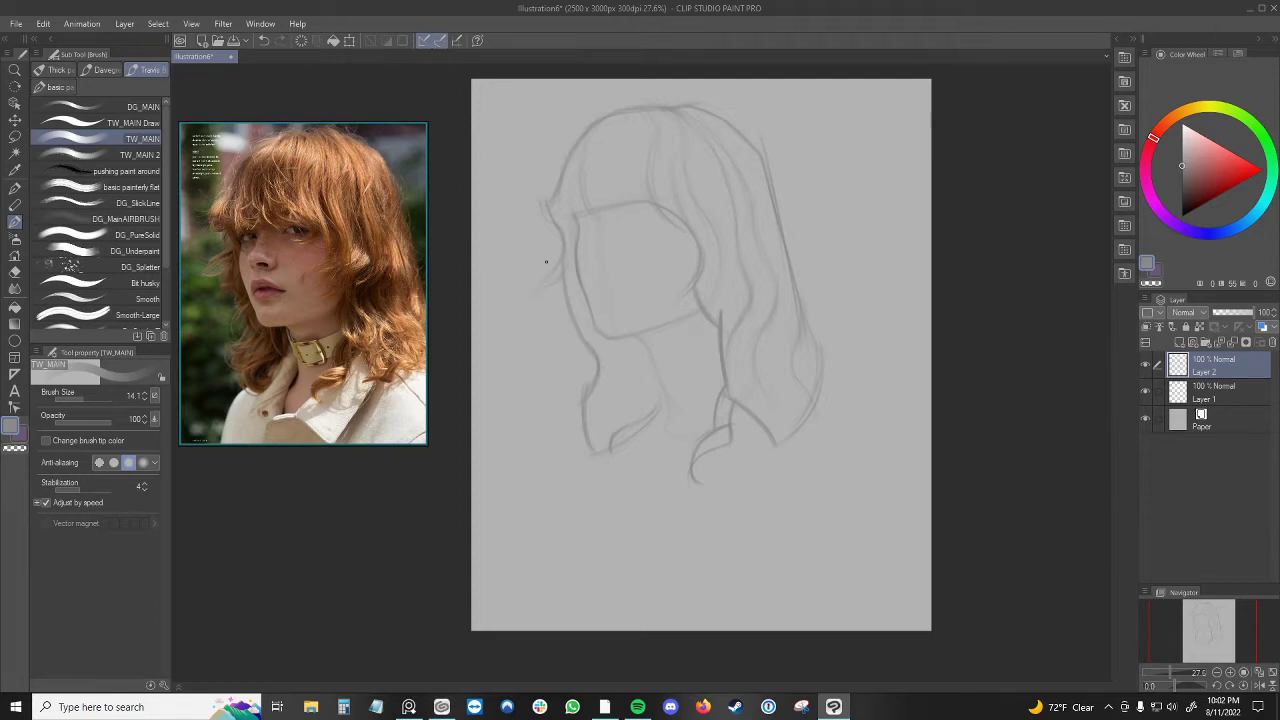
- Sketch light strand lines through the fringe from the crown and add loose wisps beside the front of the face
key("ctrl+z")
key("ctrl+y")
key("c")
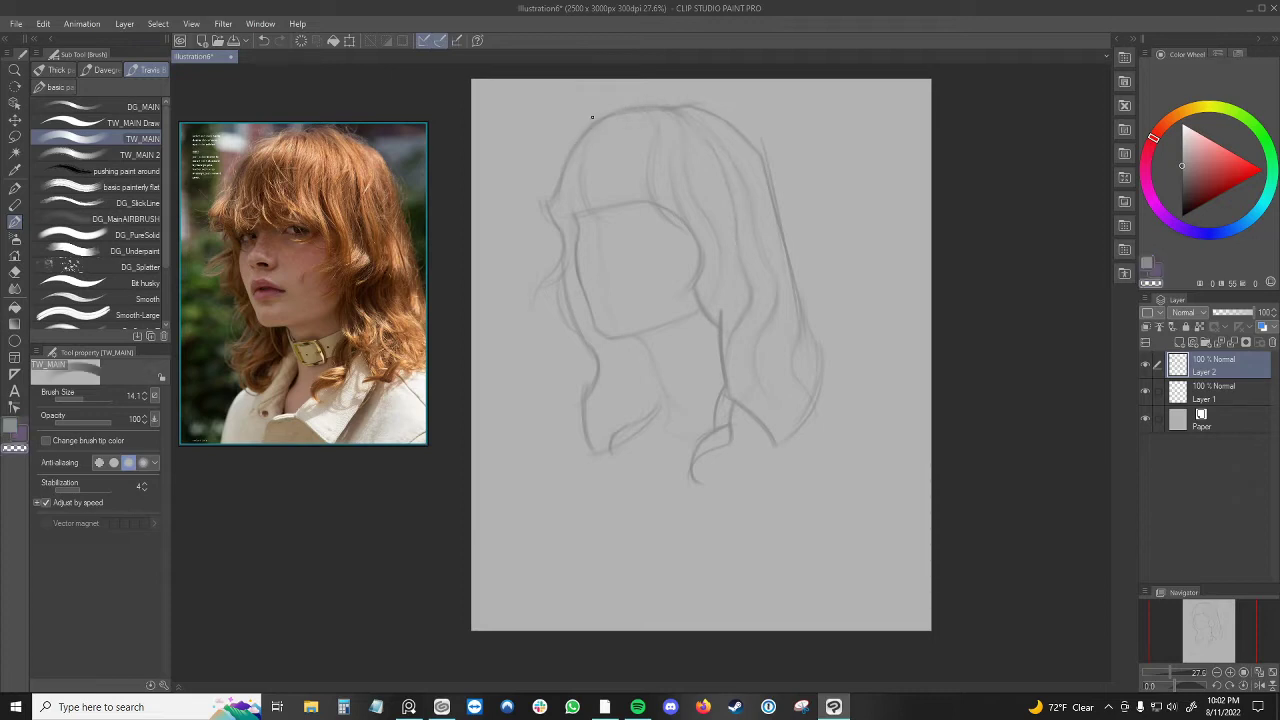
left_click_drag(574, 148, 596, 122)
key("x")
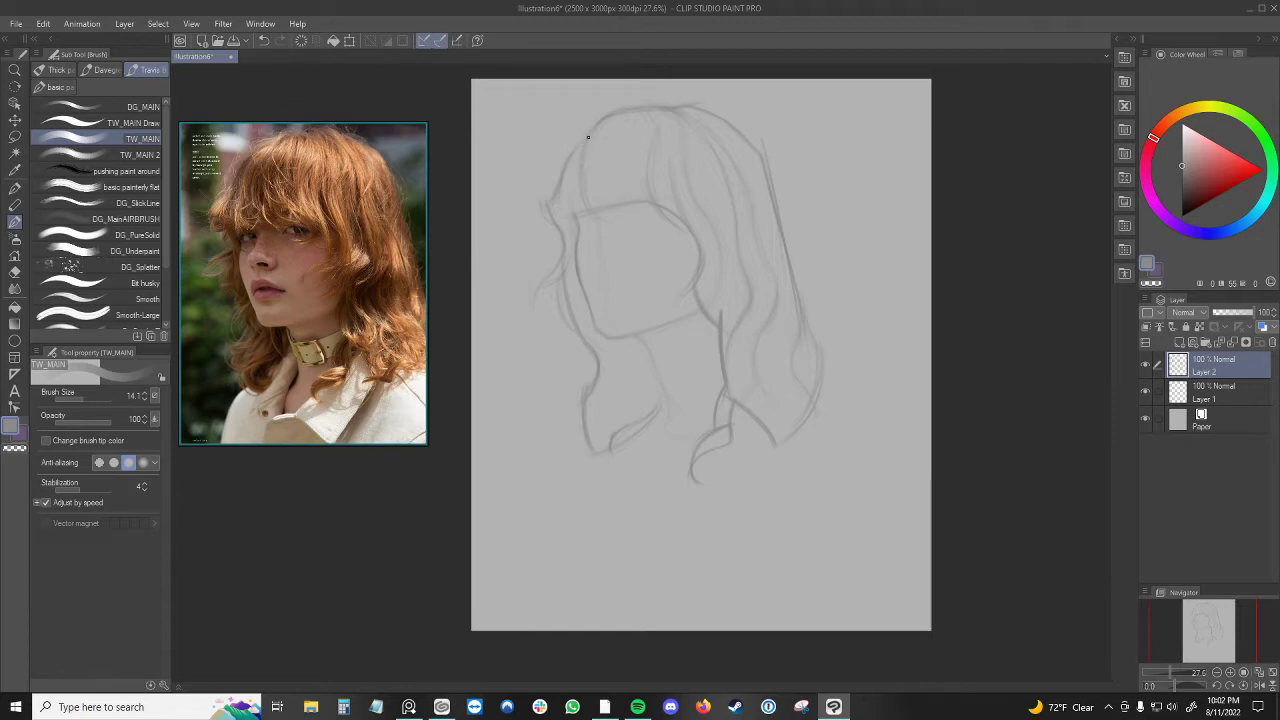
key("ctrl+z")
- Remove the overshooting line at the back of the crown and refine the strands and lower edge of the back hair
key("c")
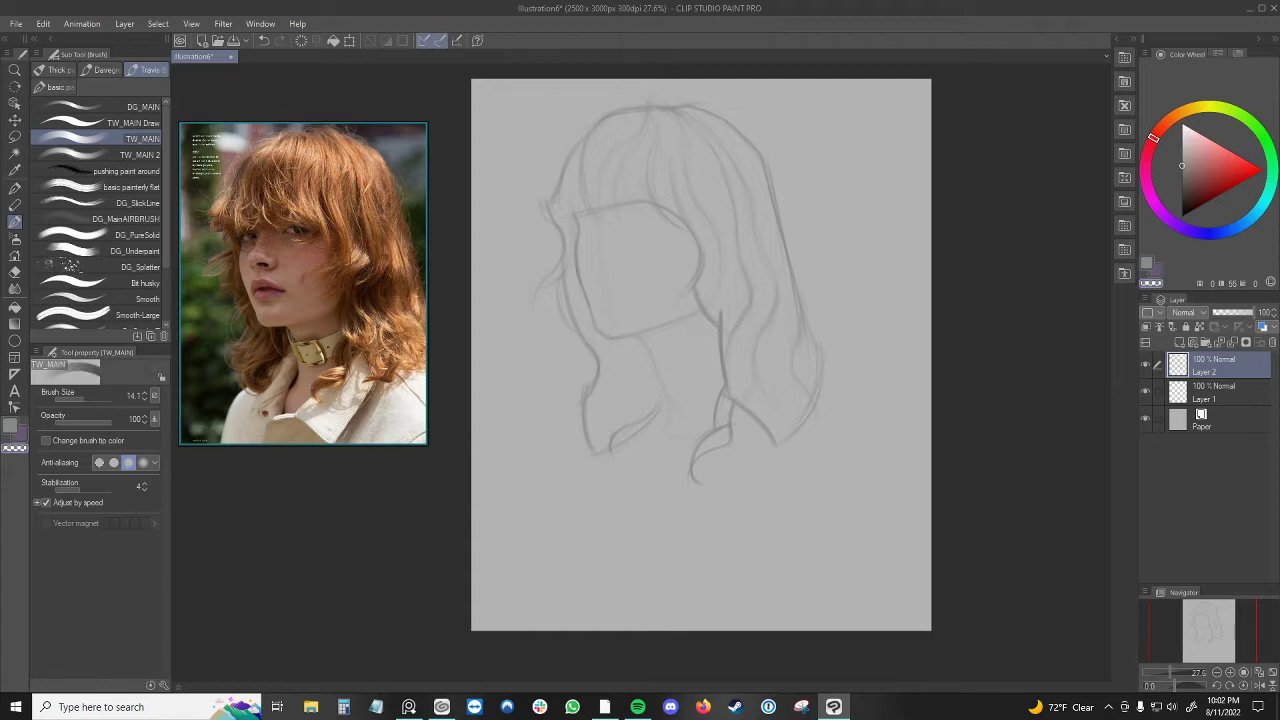
key("x")
key("x")
key("x")
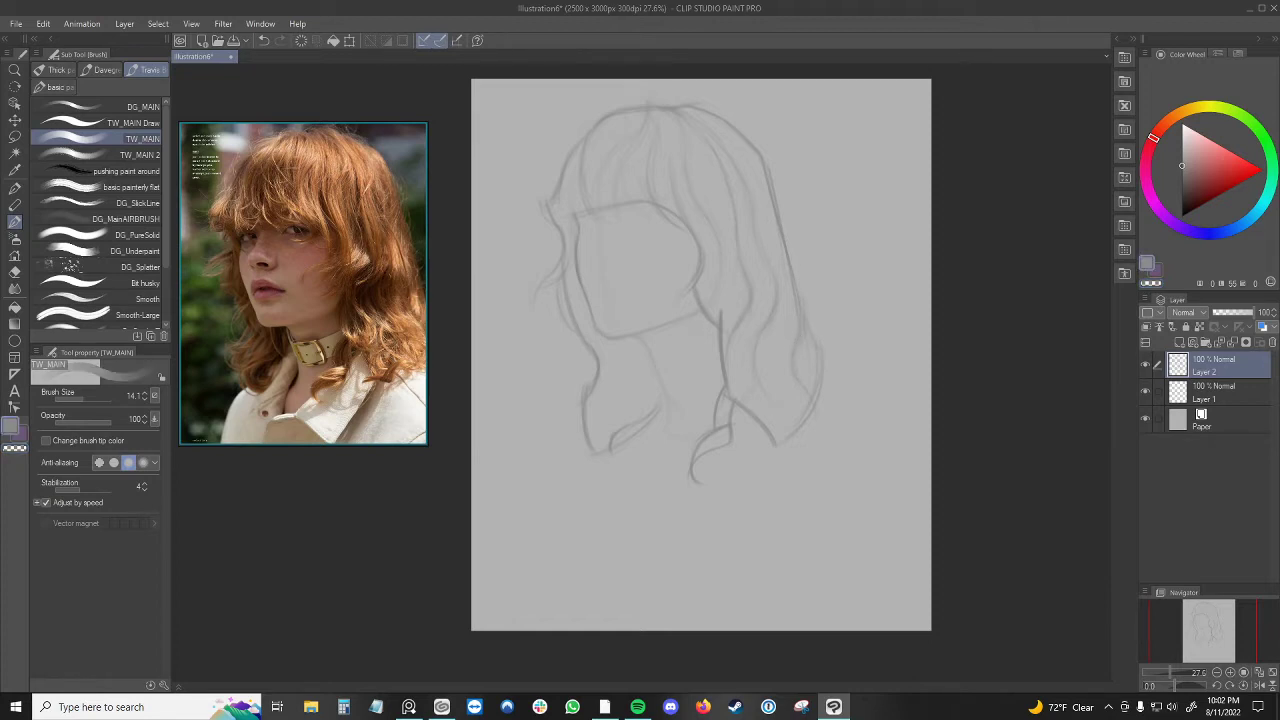
left_click(743, 406)
key("c")
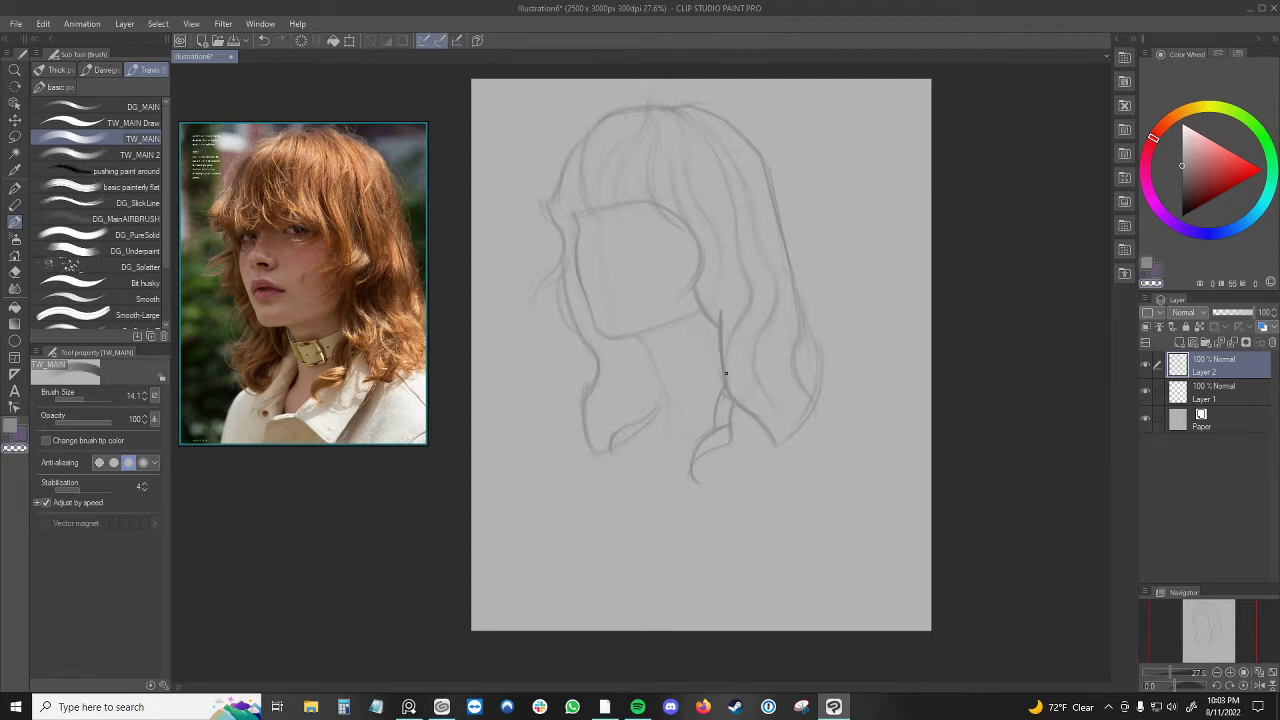
key("x")
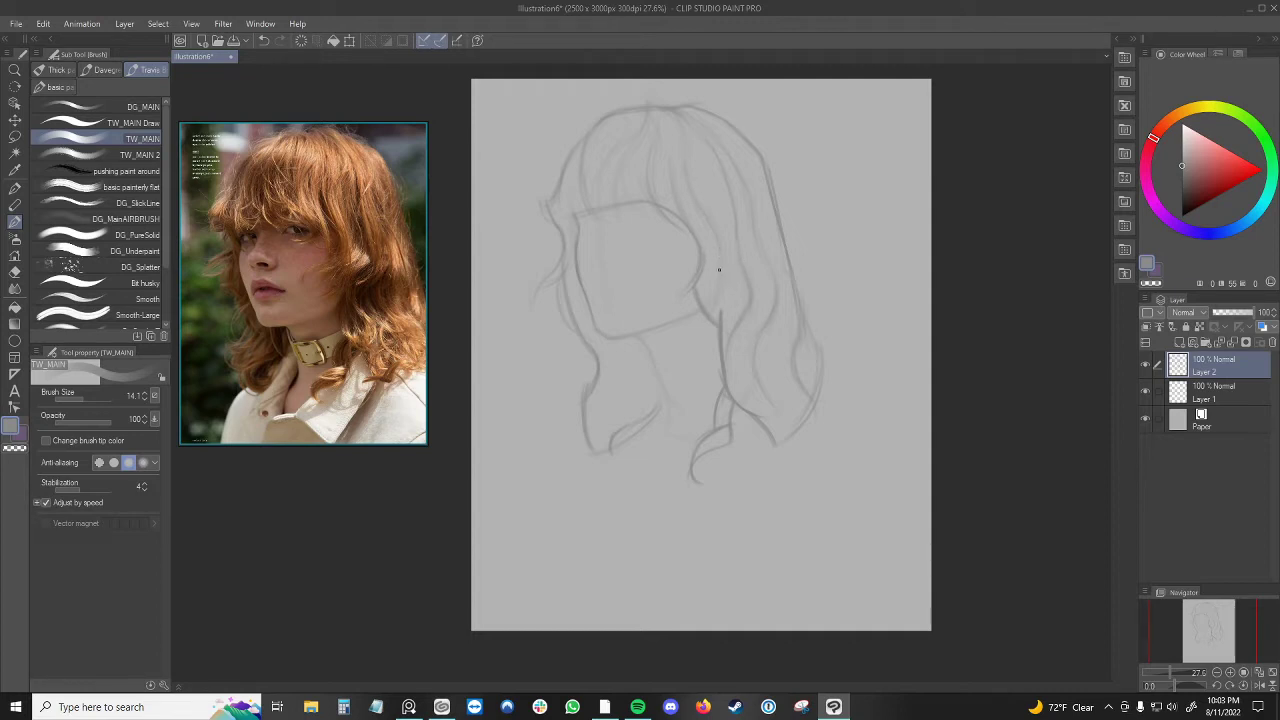
- Erase the heavy hairline near the jaw corner, replace it with short curved strands, and darken the front neck line
key("c")
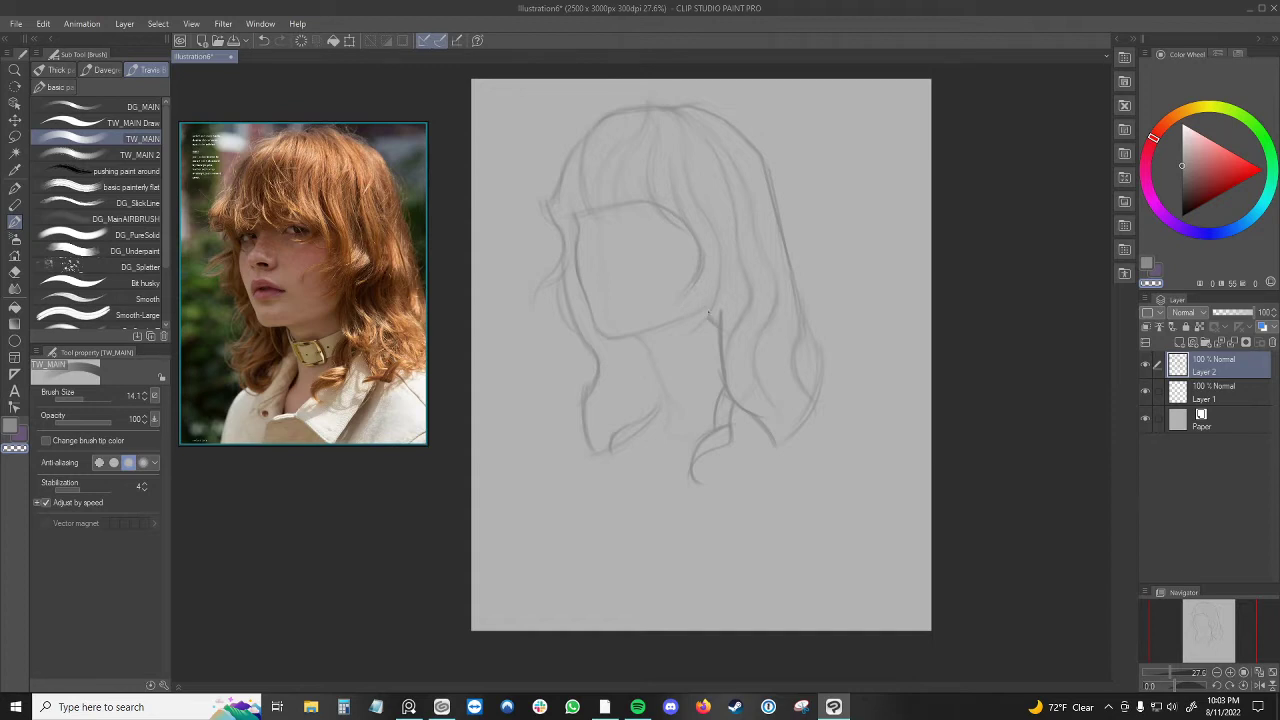
left_click(706, 314, "alt")
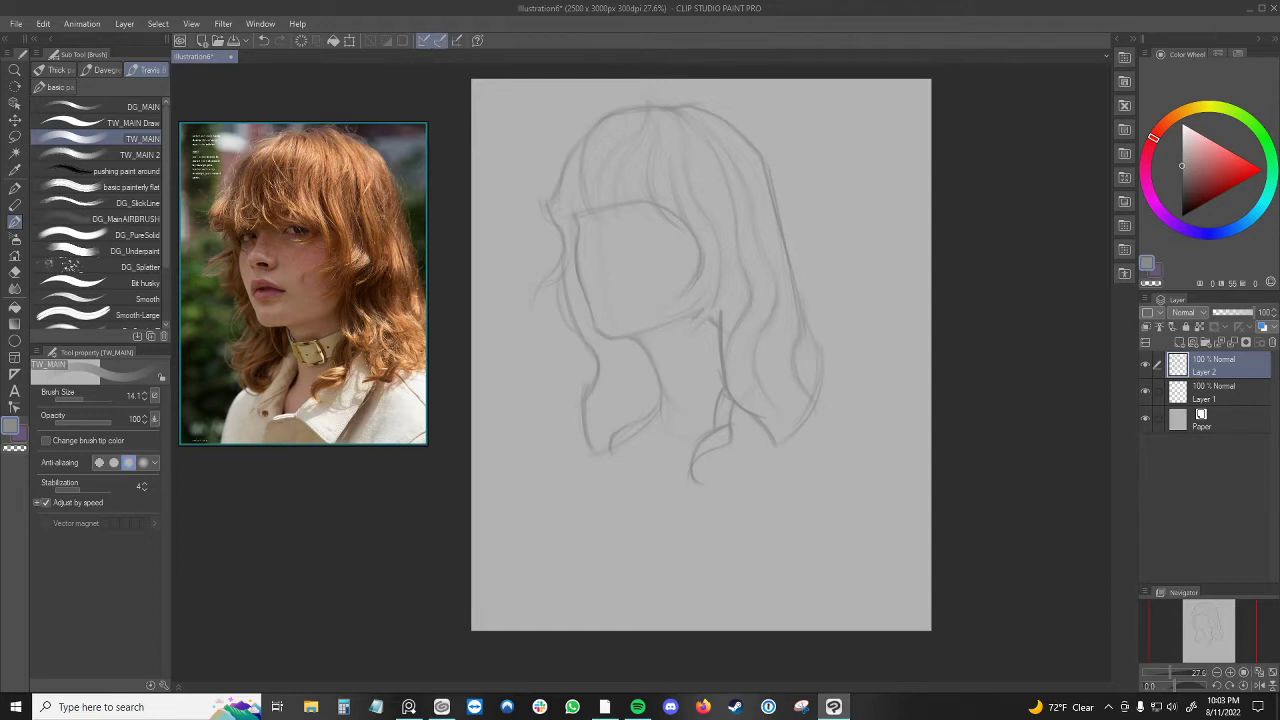
key("c")
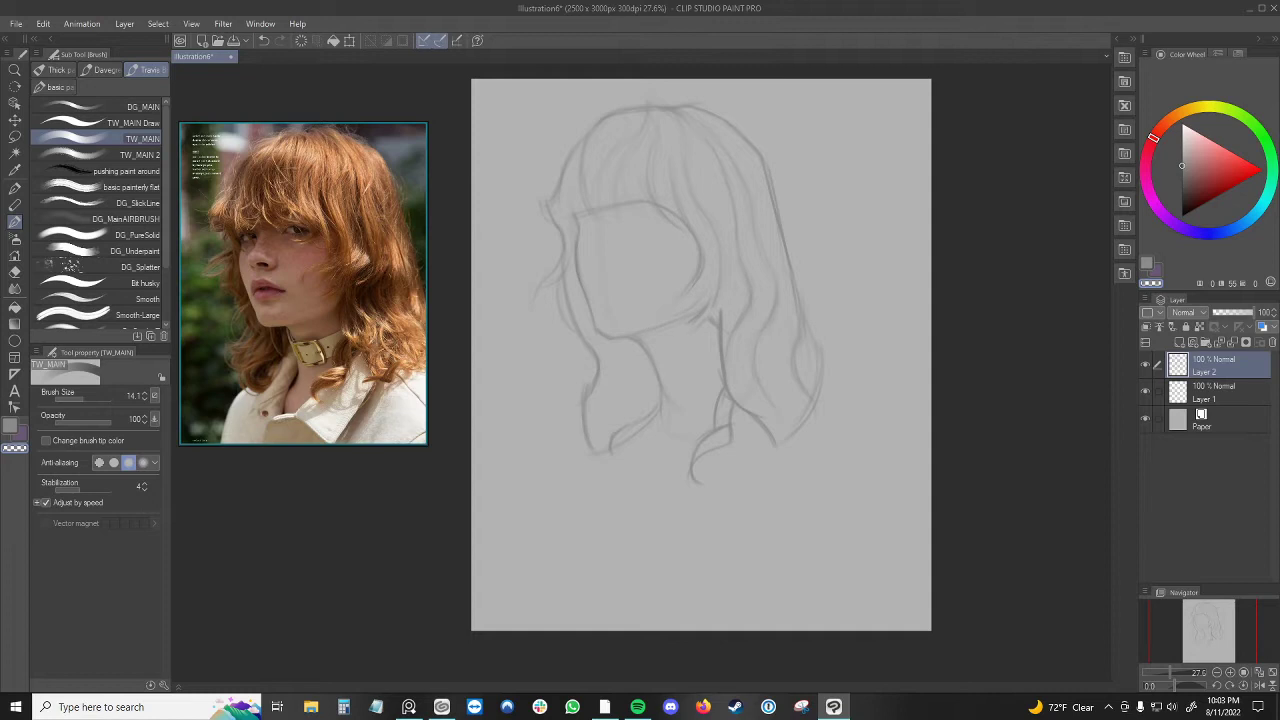
- Merge Layer 2 with Layer 1 below it
left_click(1238, 394)
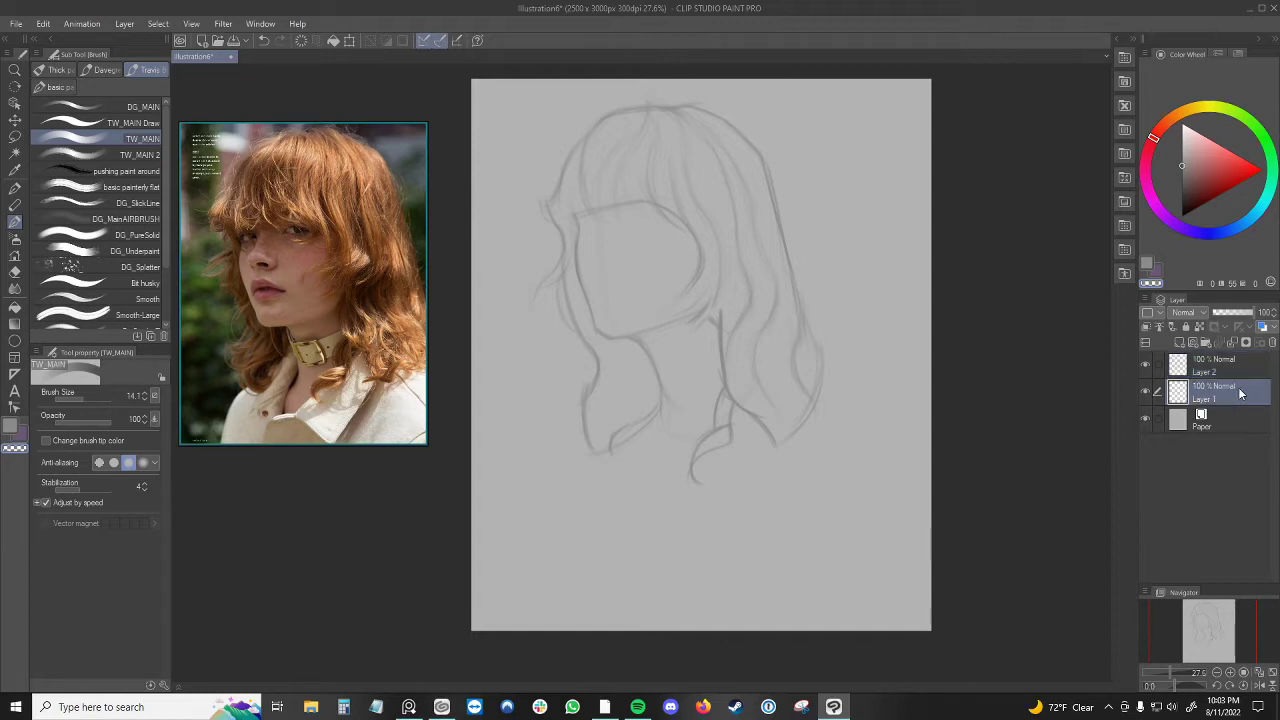
right_click(1240, 366)
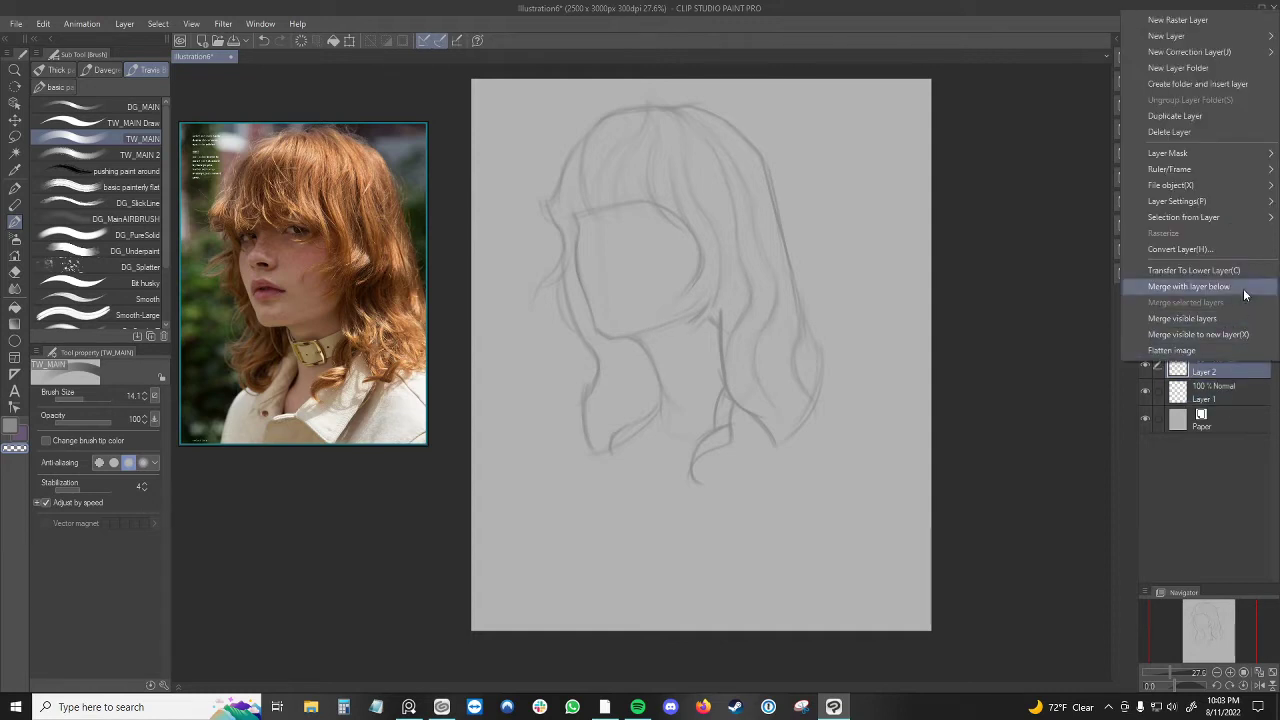
left_click(1246, 292)
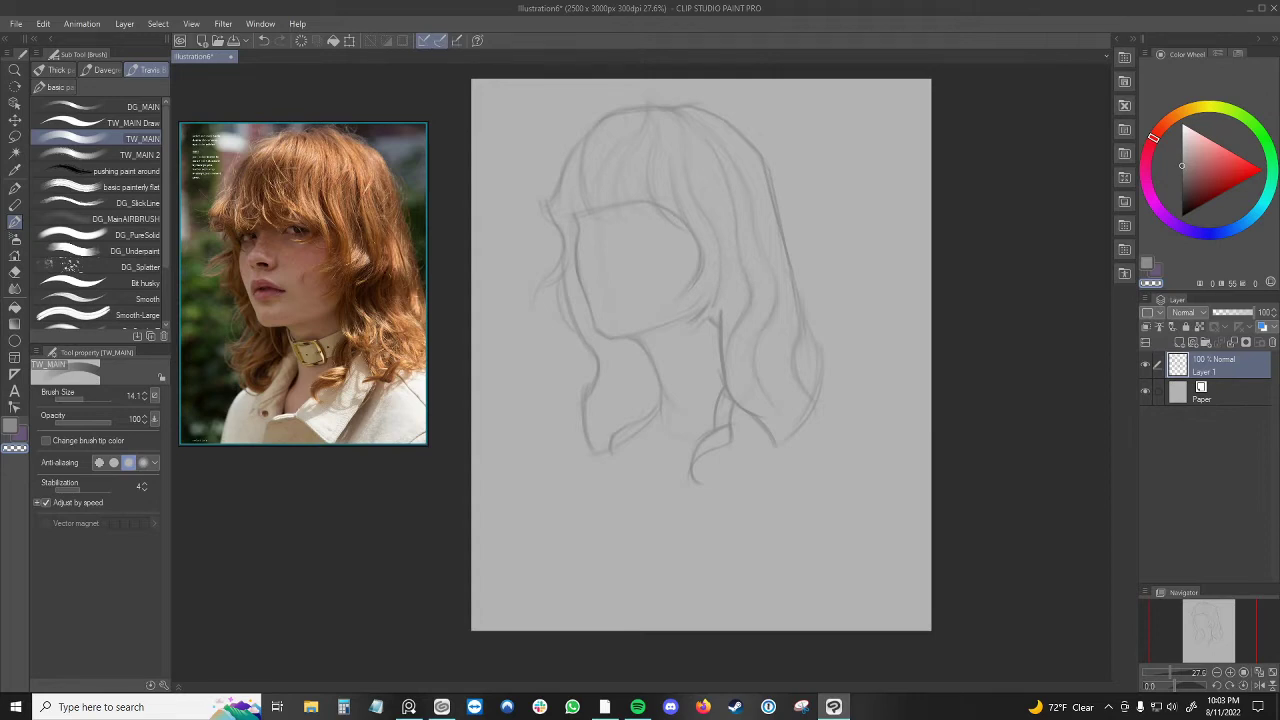
- Erase the rear part of the jawline between the neck and the hair using the brush in transparent colour
key("c")
left_click_drag(676, 319, 650, 328)
key("ctrl+z")
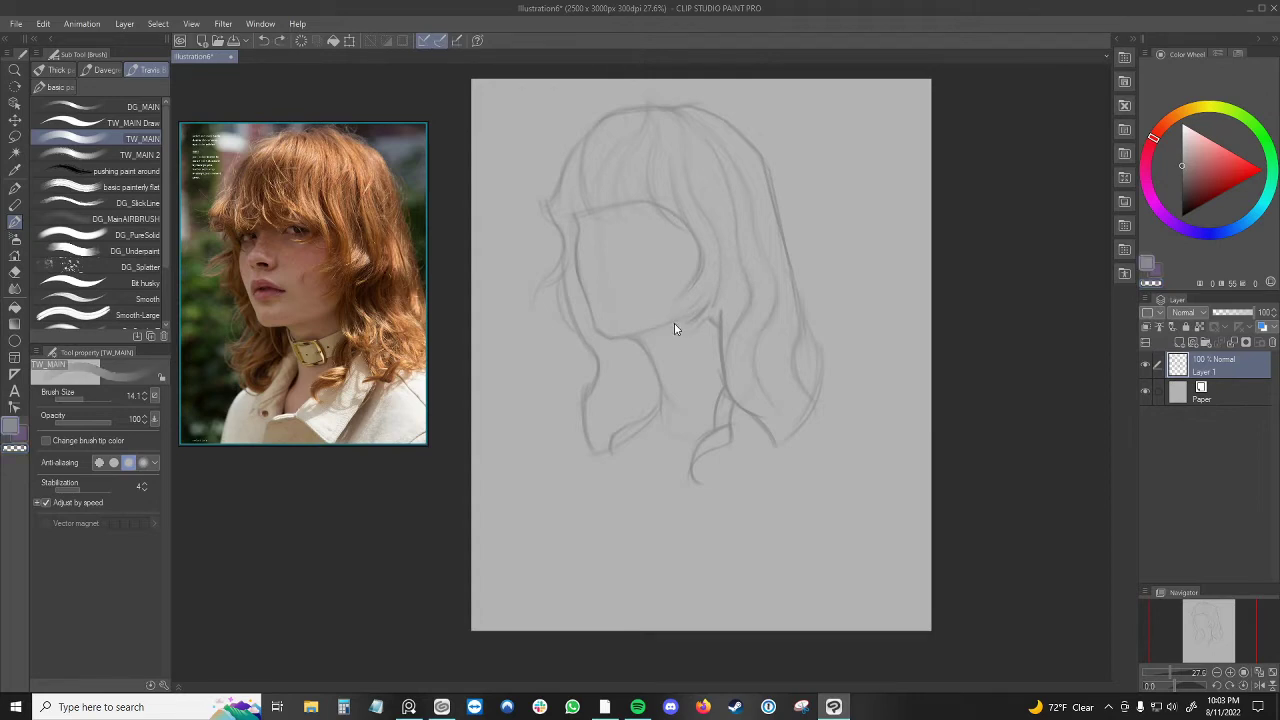
key("c")
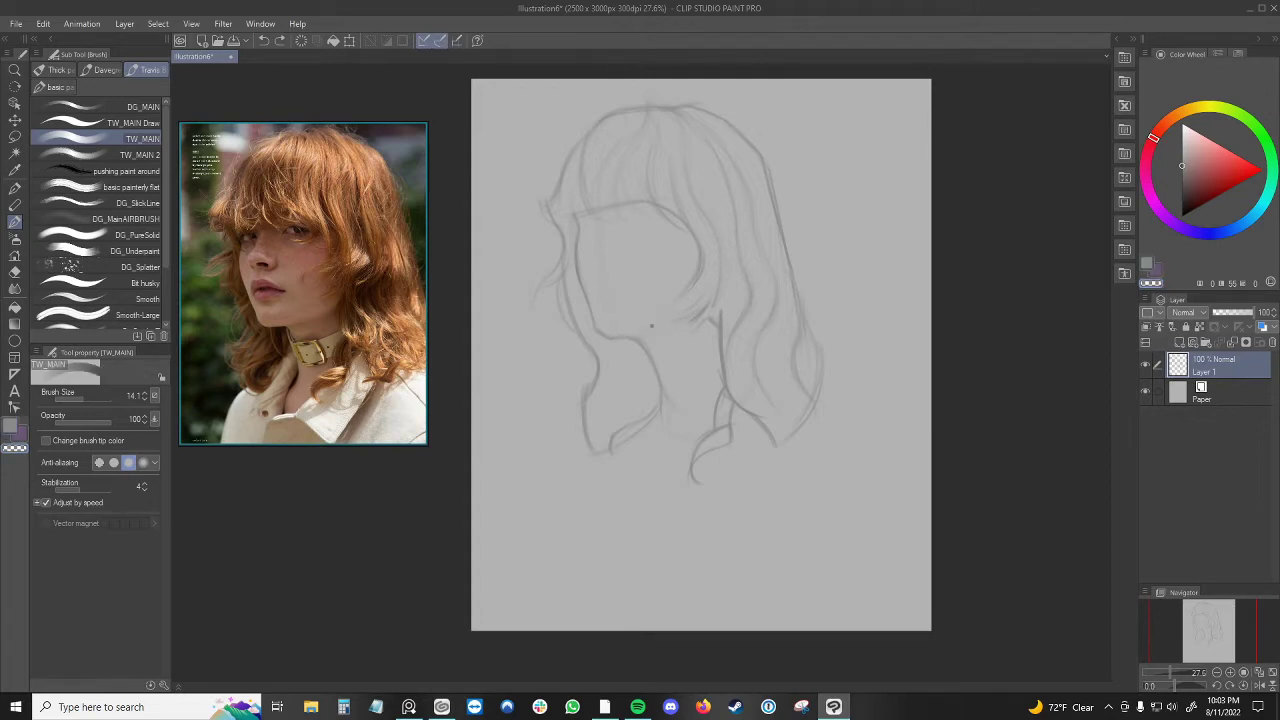
left_click(652, 328)
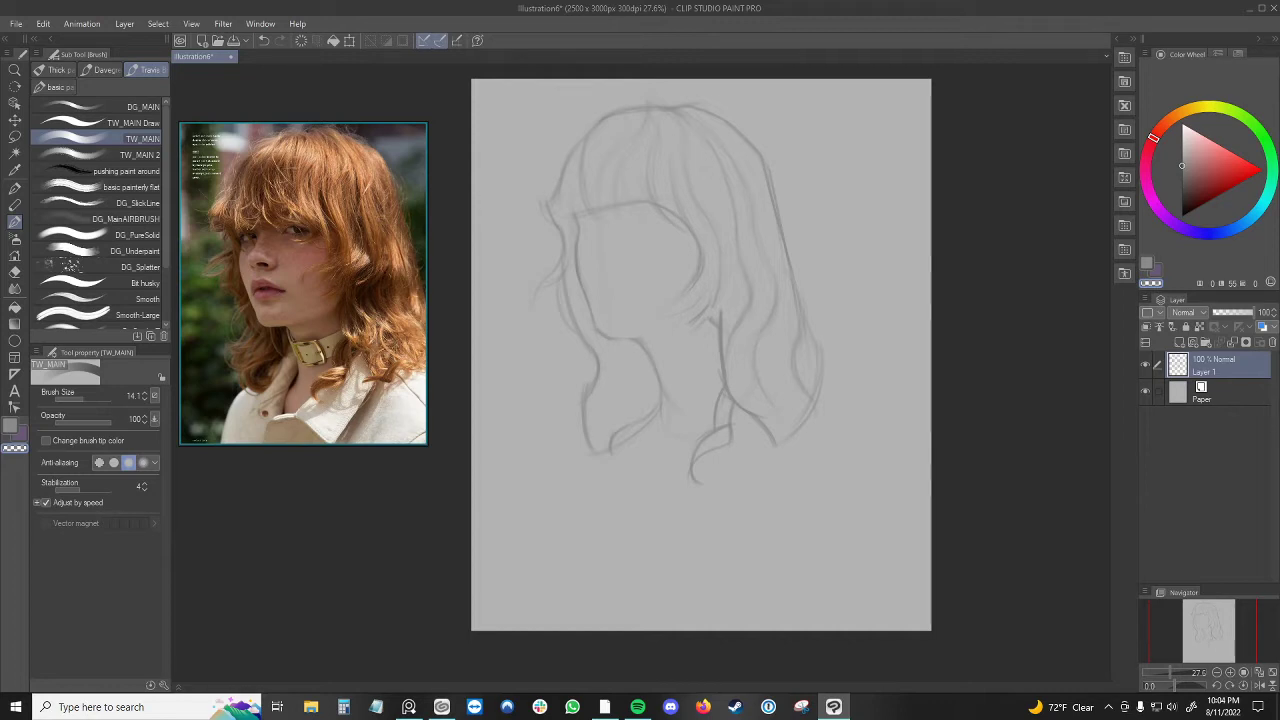
key("c")
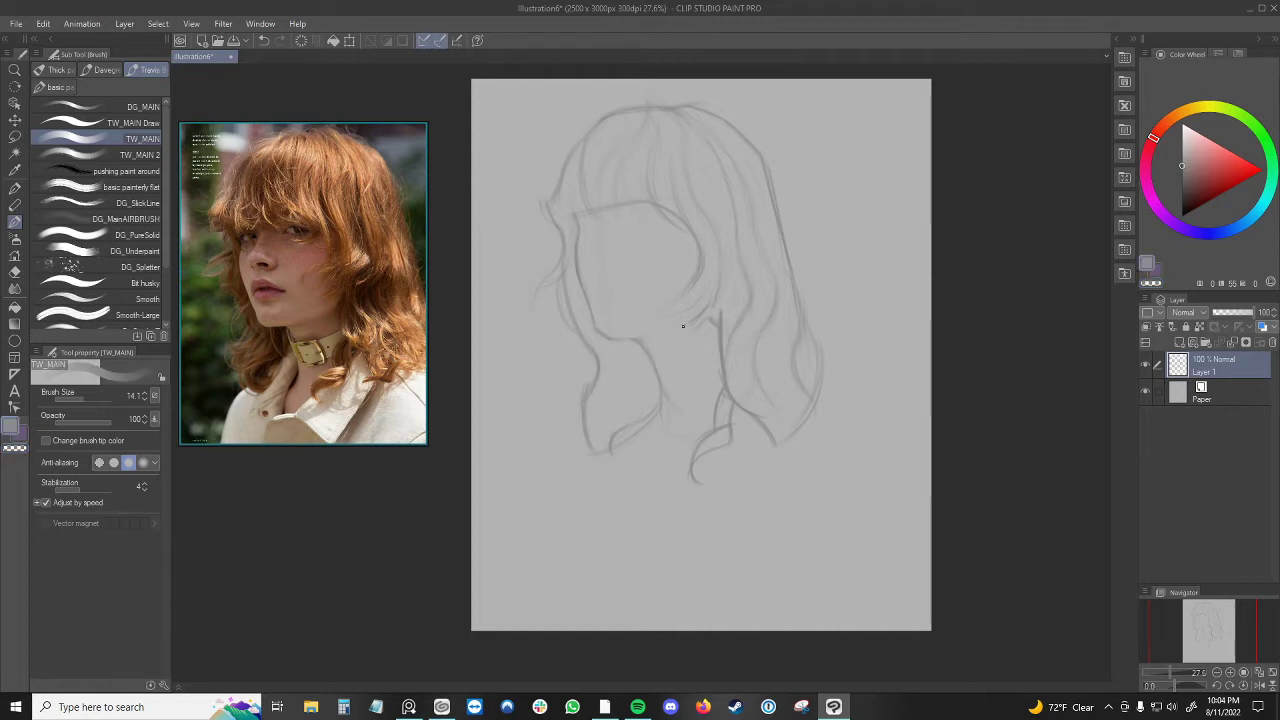
- Clean up the face line at the fringe corner and add small strands at the crown, fringe tip and front lock
key("c")
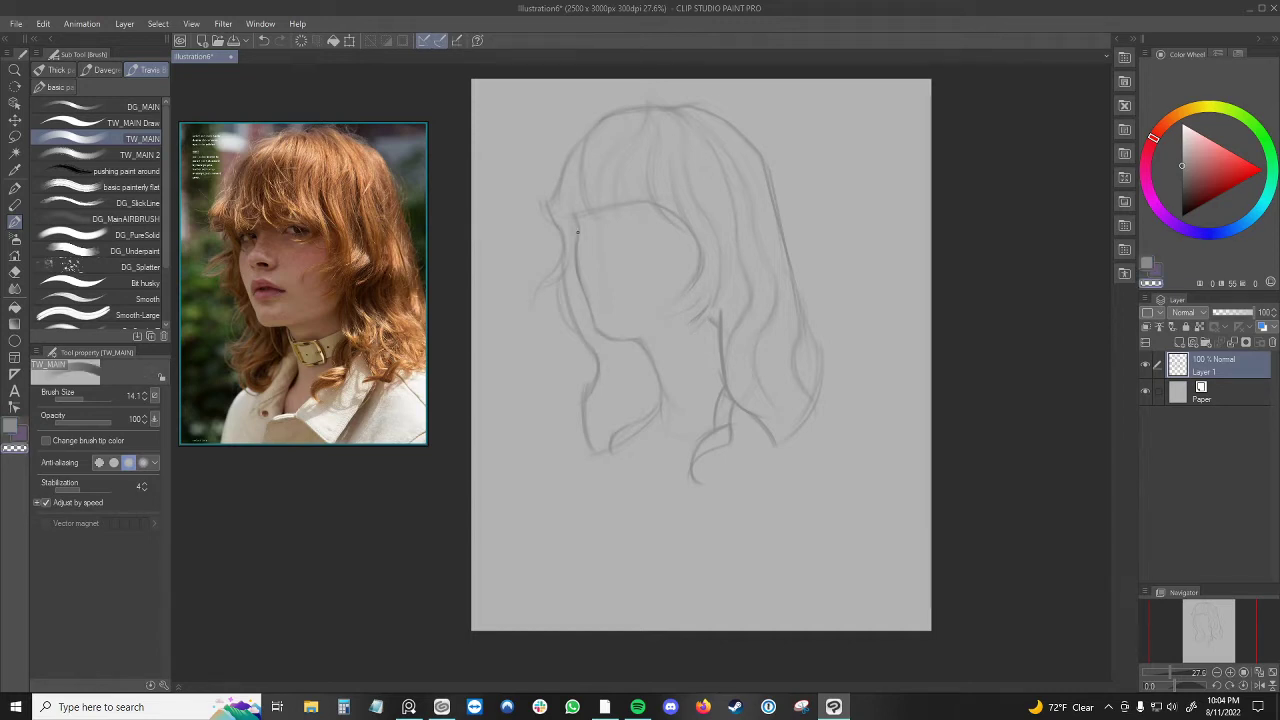
key("c")
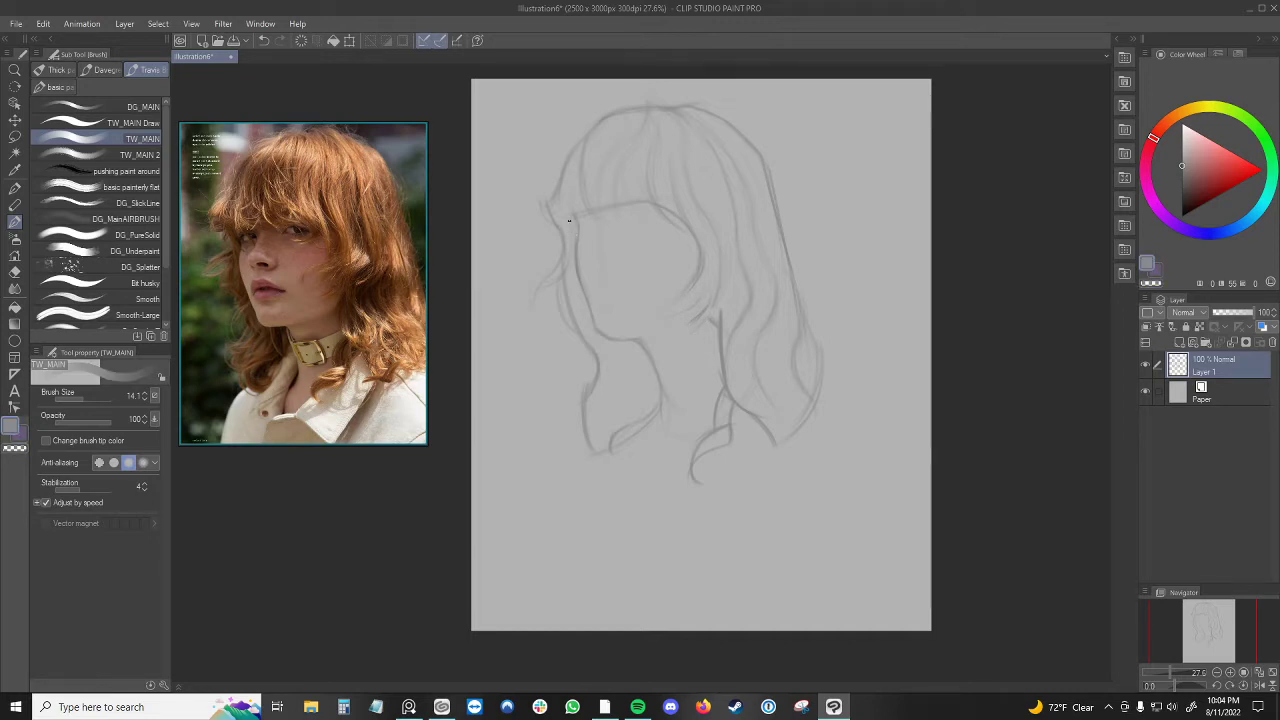
key("c")
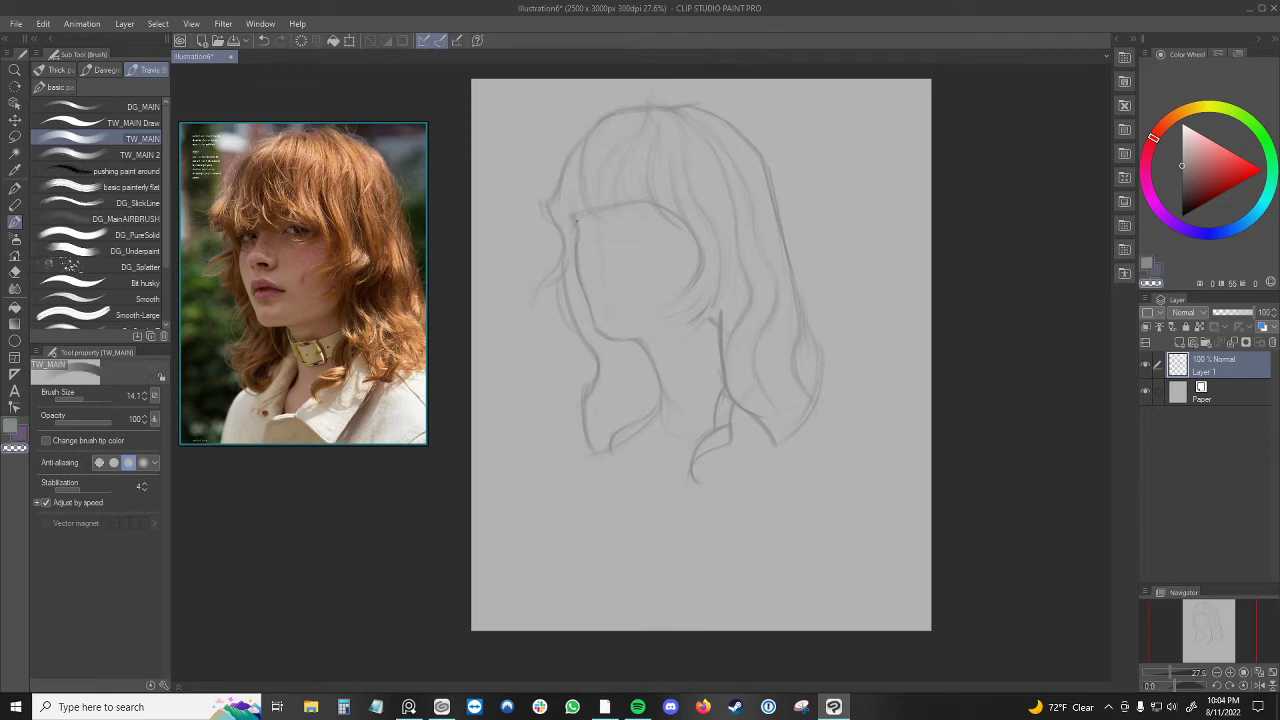
key("c")
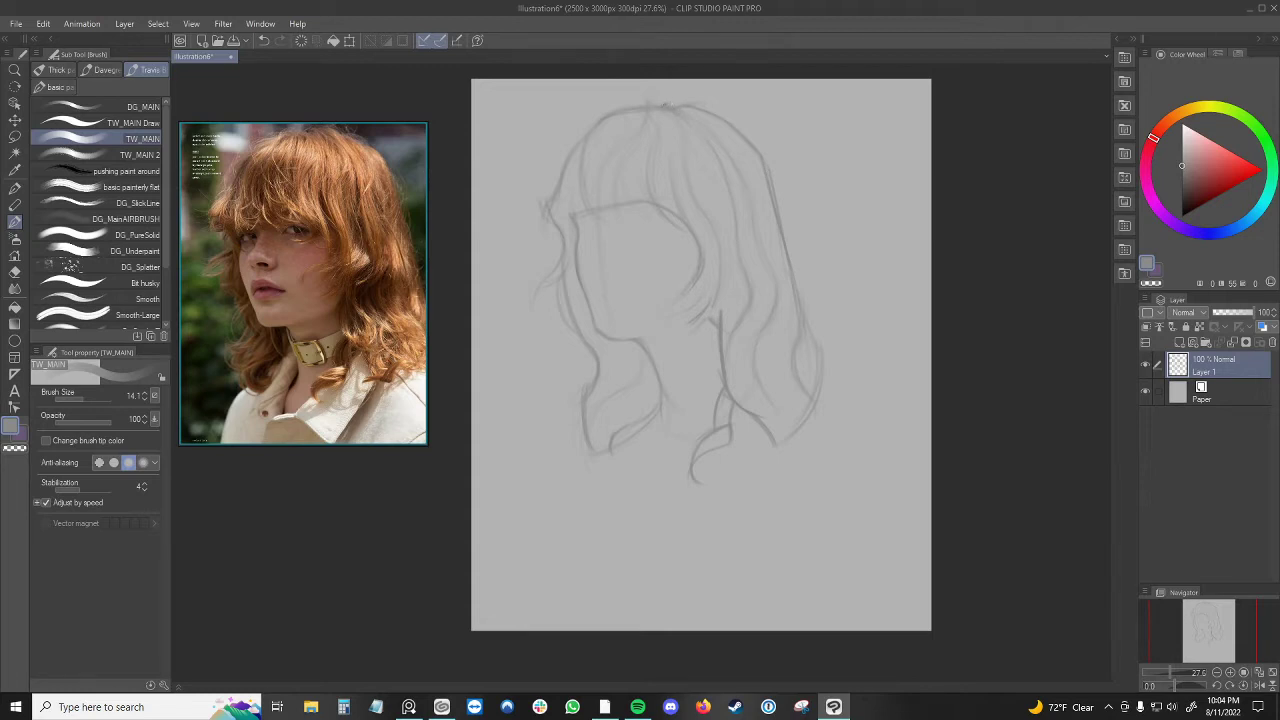
key("c")
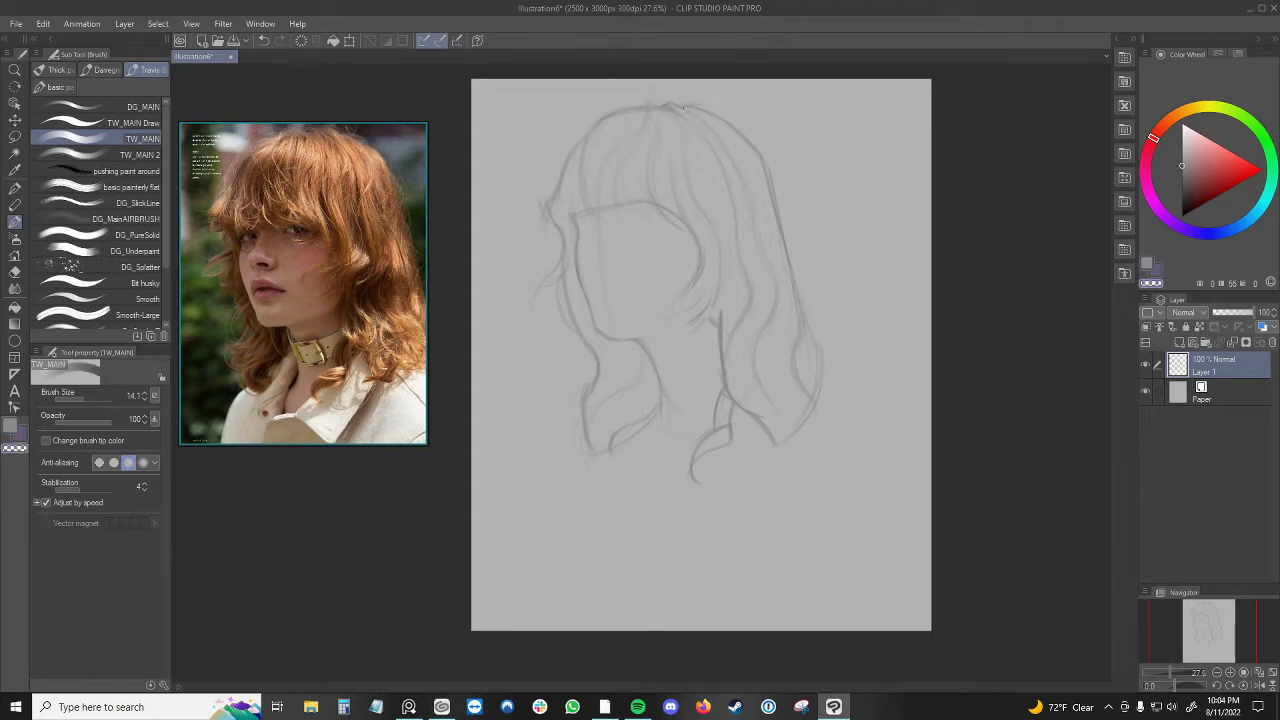
- Thin out the overlapping outline behind the parting and rework the small tufts at the top of the crown
key("c")
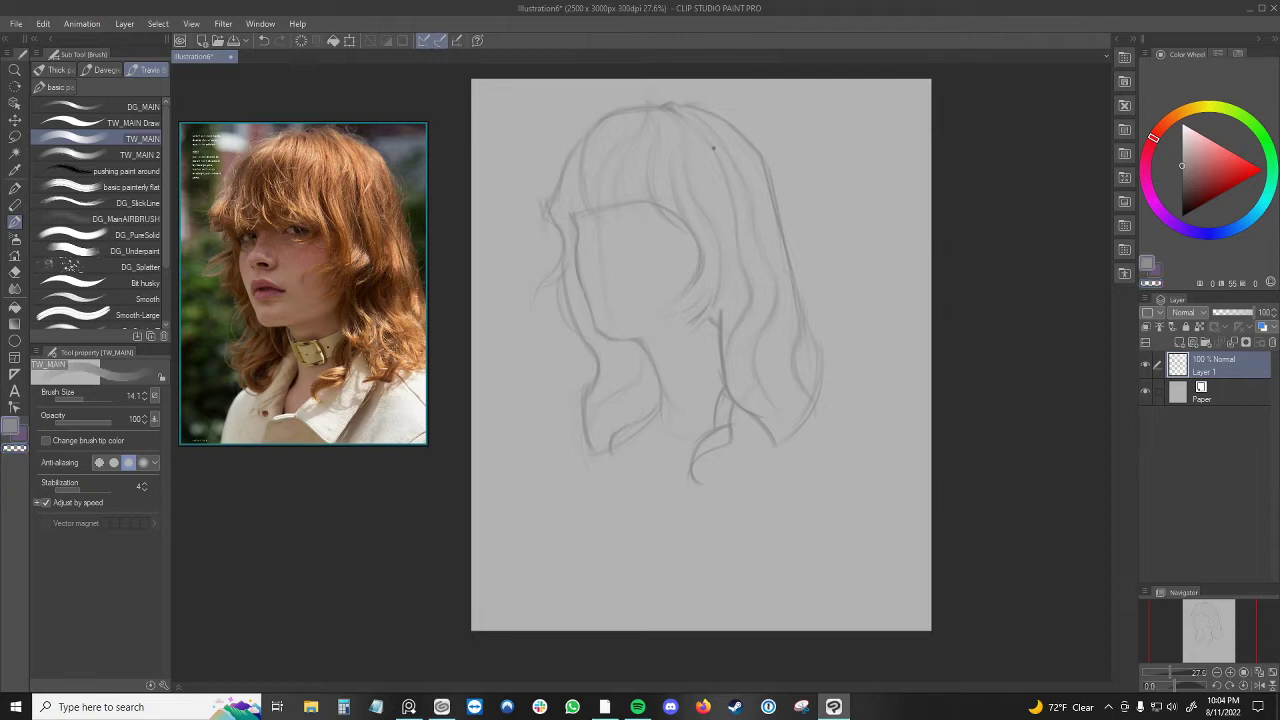
left_click(697, 125, "alt")
left_click(673, 104, "alt")
left_click(695, 125, "alt")
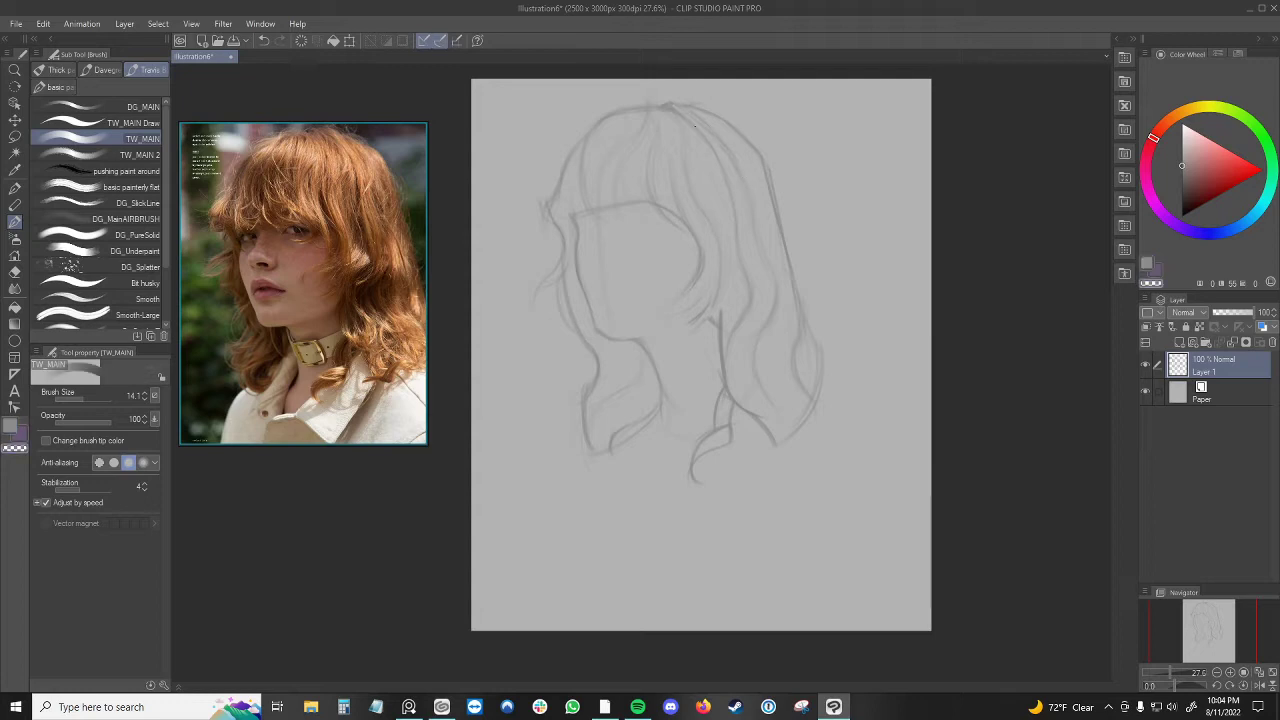
left_click(686, 117, "alt")
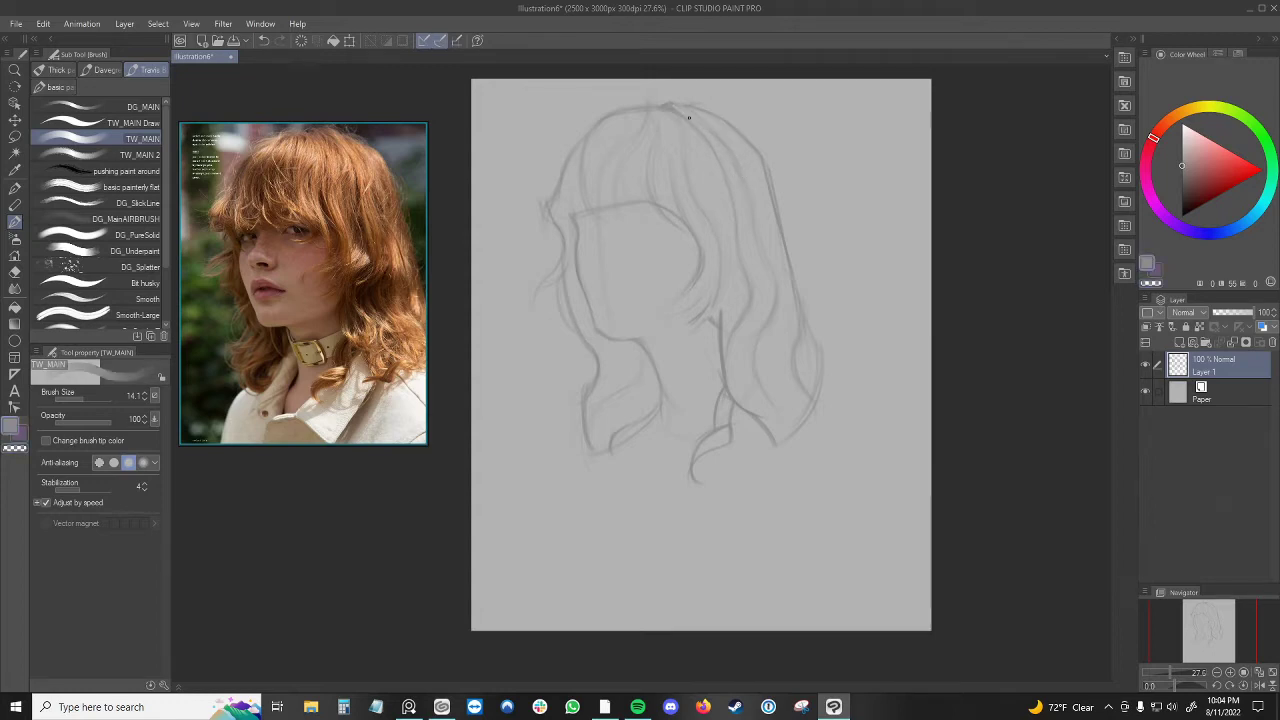
left_click(697, 125, "alt")
left_click(701, 117, "alt")
left_click(689, 108, "alt")
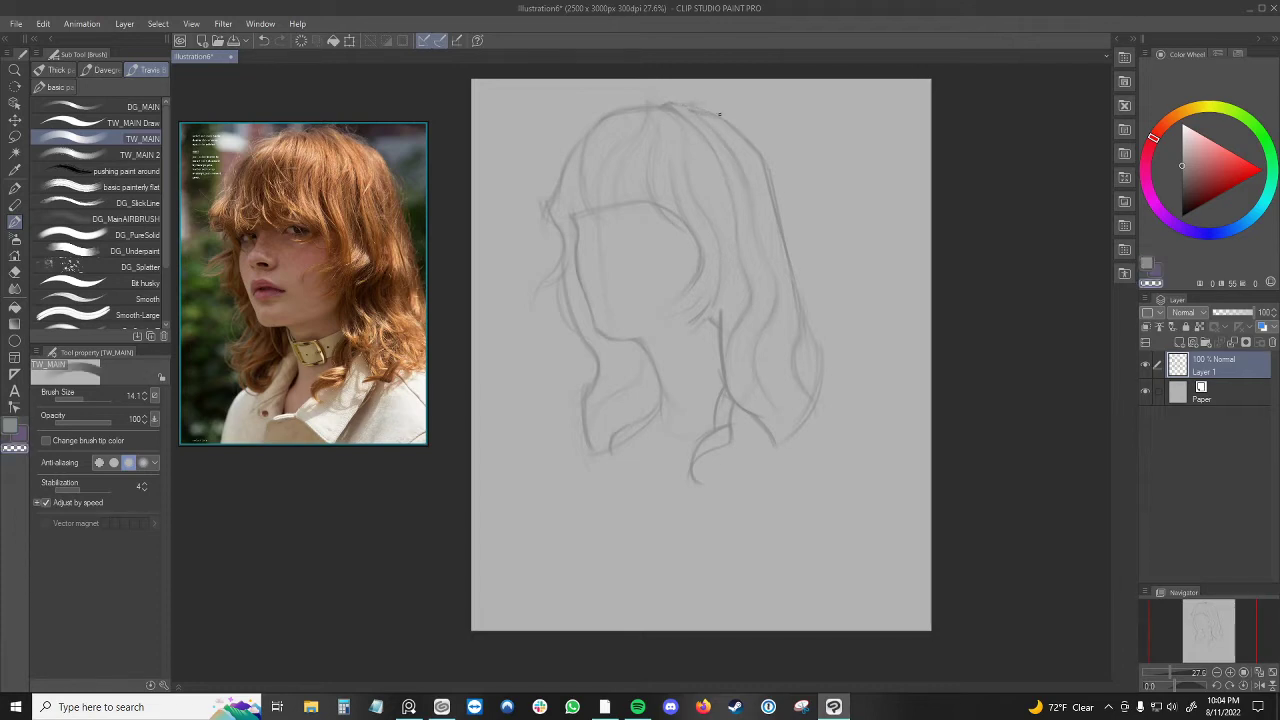
- Redraw the outer contour at the back of the crown with looser strokes curving down into the back hair
left_click(711, 117, "alt")
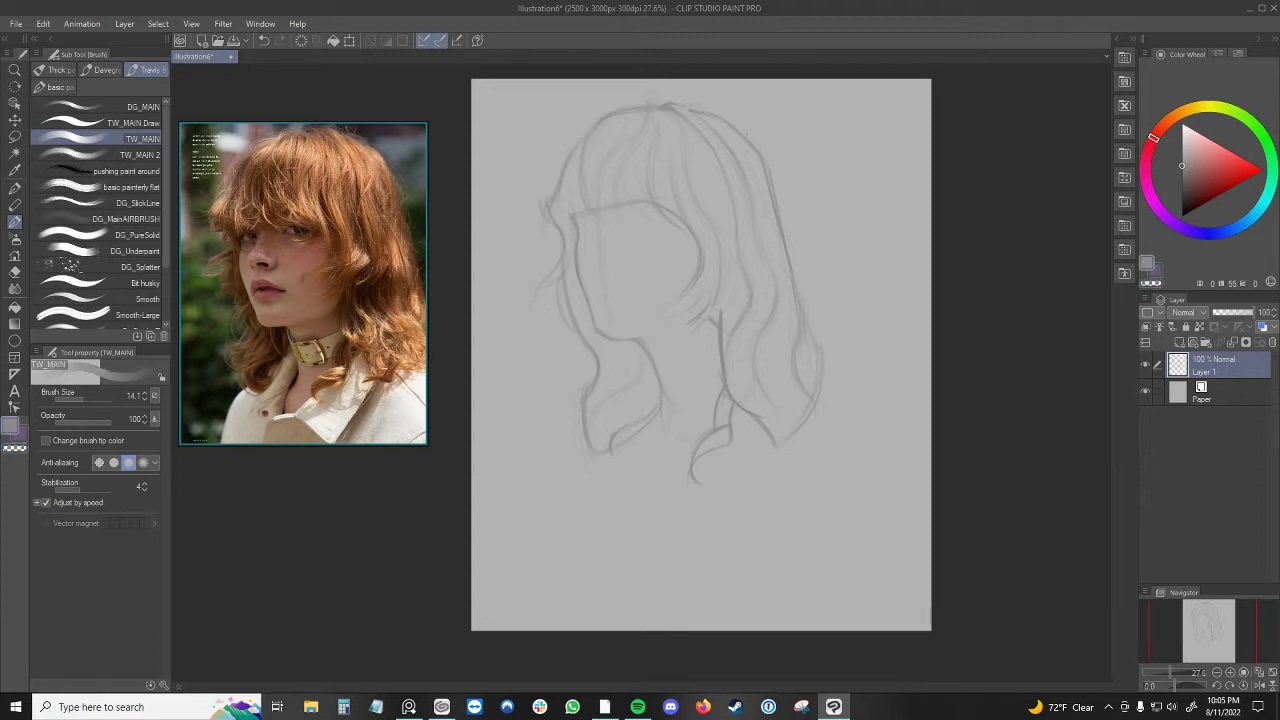
key("c")
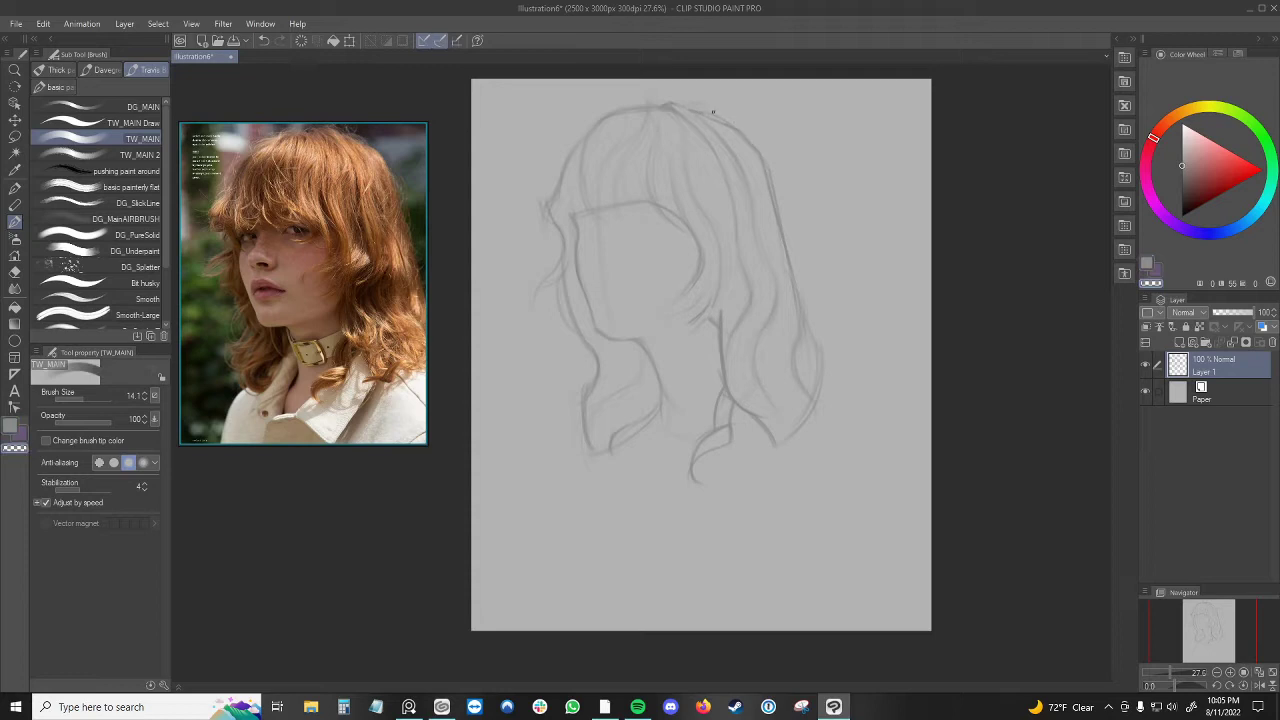
left_click(715, 114, "alt")
left_click(720, 119, "alt")
left_click(746, 126, "alt")
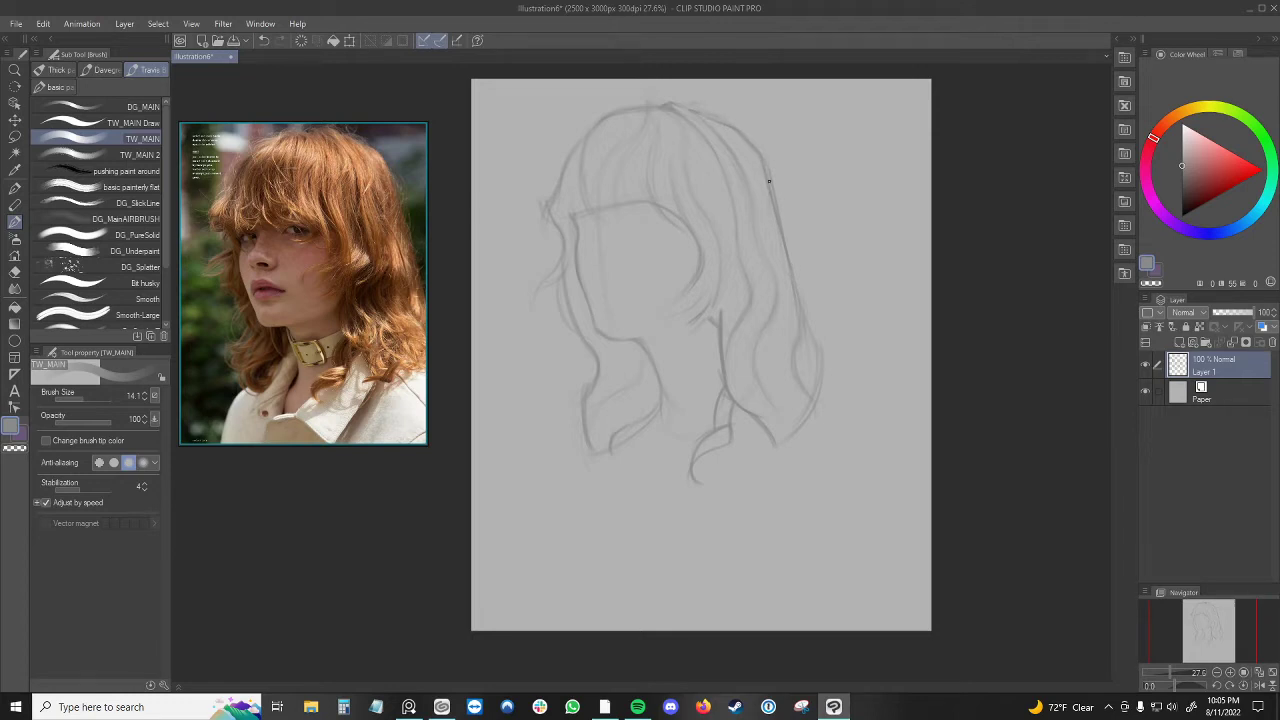
- Thin and soften the outer contour at the back of the hair with transparent brush strokes
key("c")
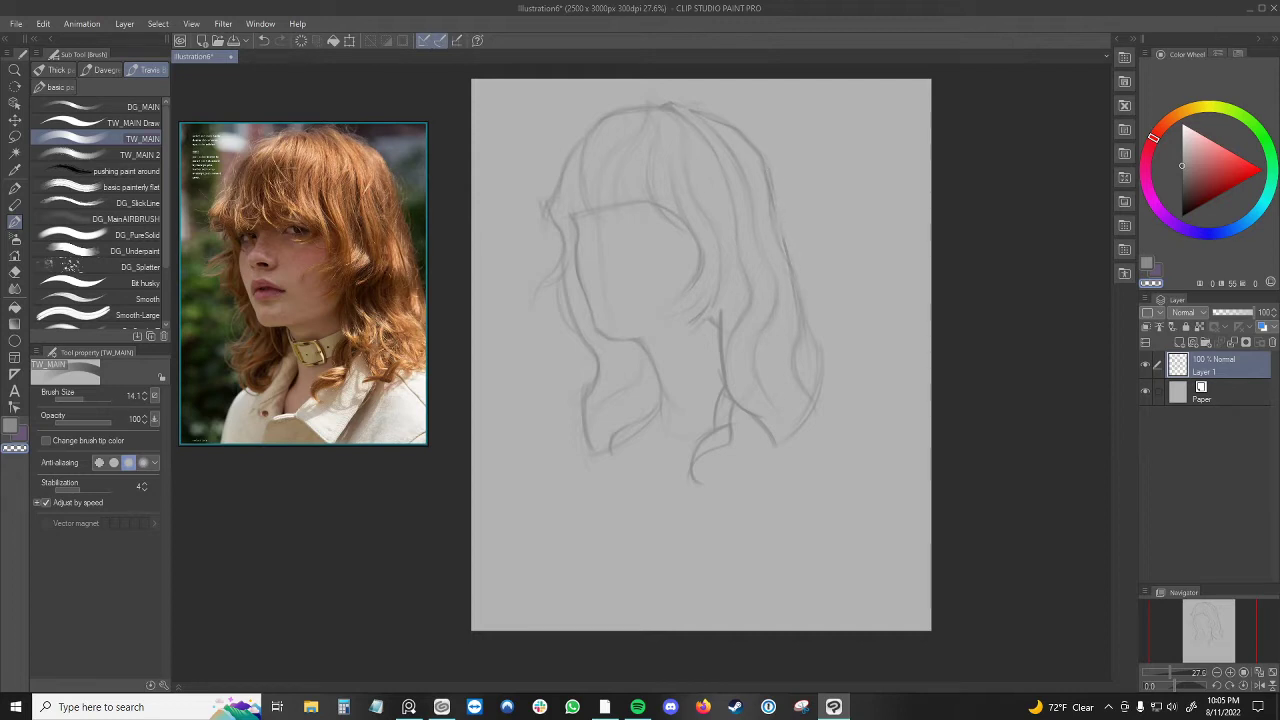
key("c")
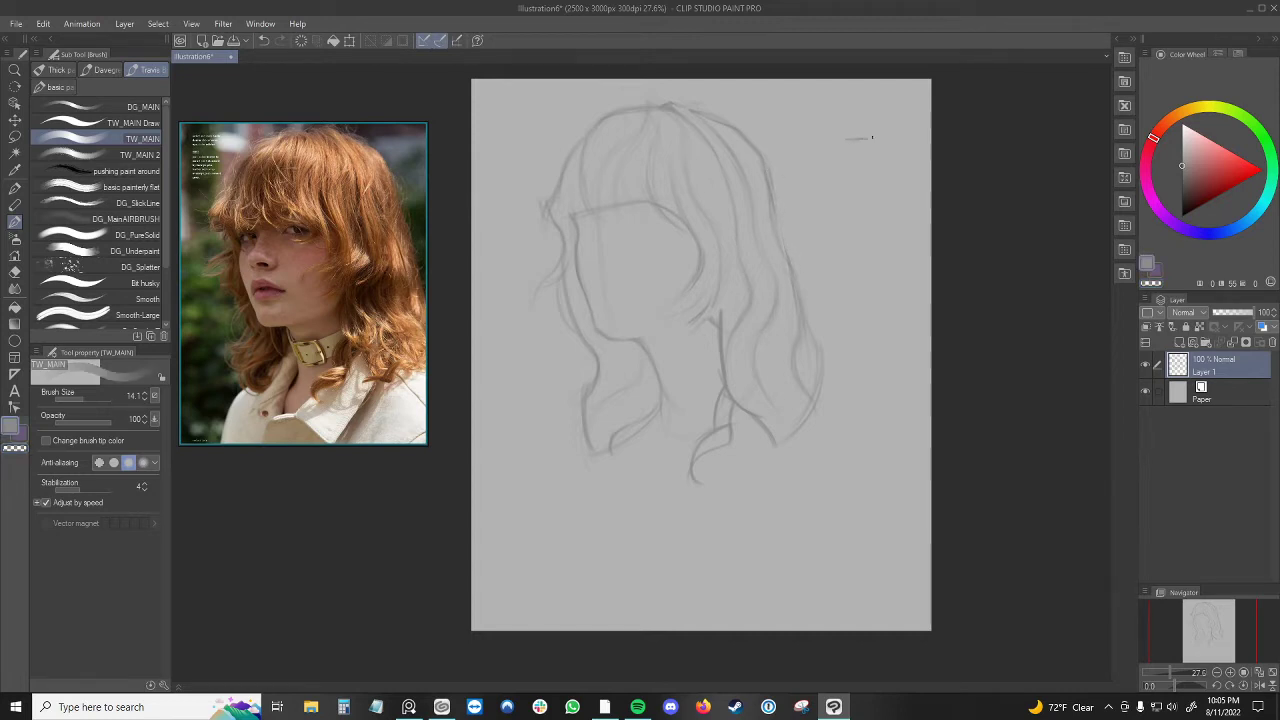
left_click_drag(849, 141, 861, 180)
mouse_move(873, 138)
left_mouse_down()
mouse_move(861, 180)
mouse_move(873, 168)
left_mouse_up()
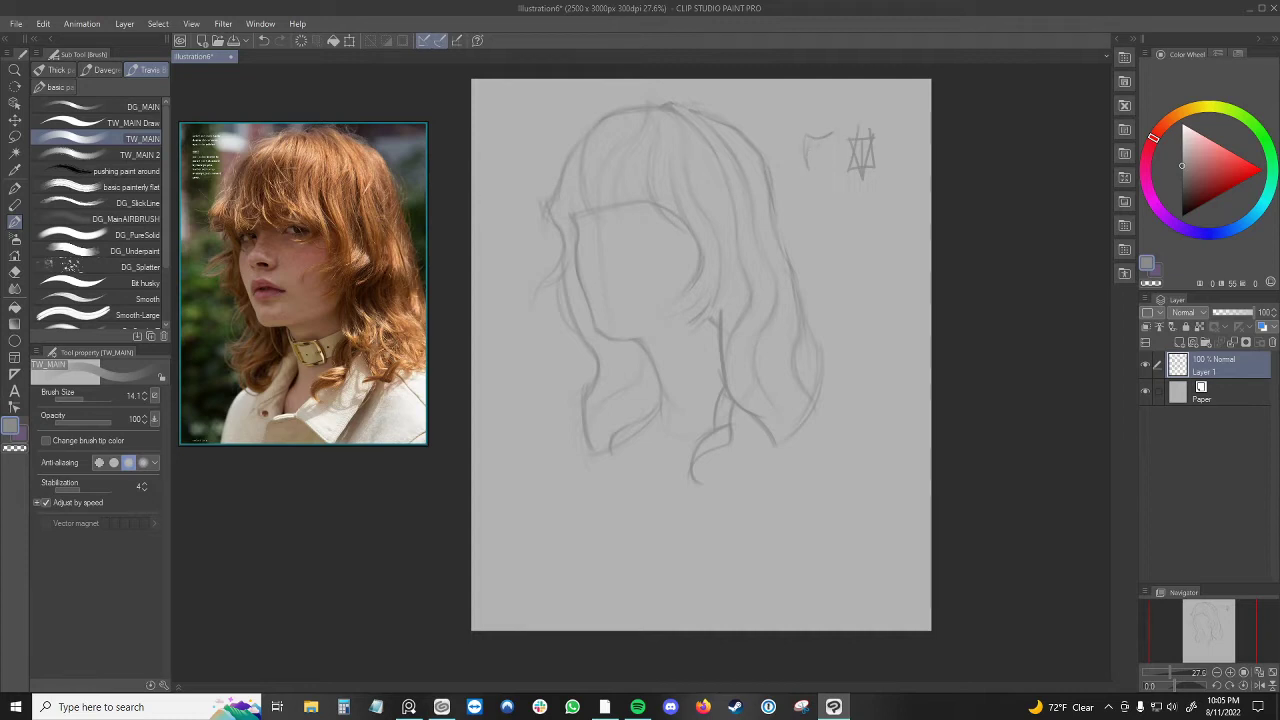
left_click_drag(817, 145, 827, 167)
left_click_drag(812, 174, 843, 221)
left_click_drag(827, 168, 841, 224)
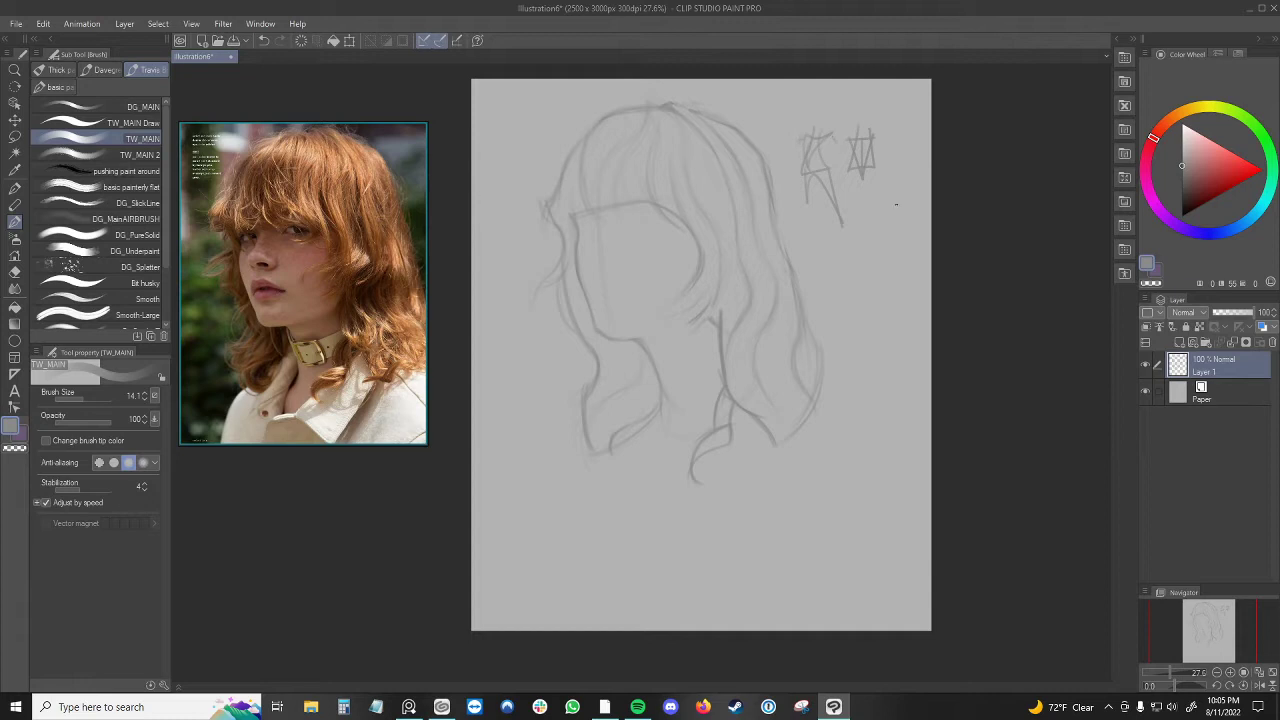
key("ctrl+z")
key("ctrl+z")
key("ctrl+z")
key("ctrl+z")
key("ctrl+z")
key("ctrl+z")
key("ctrl+z")
key("ctrl+z")
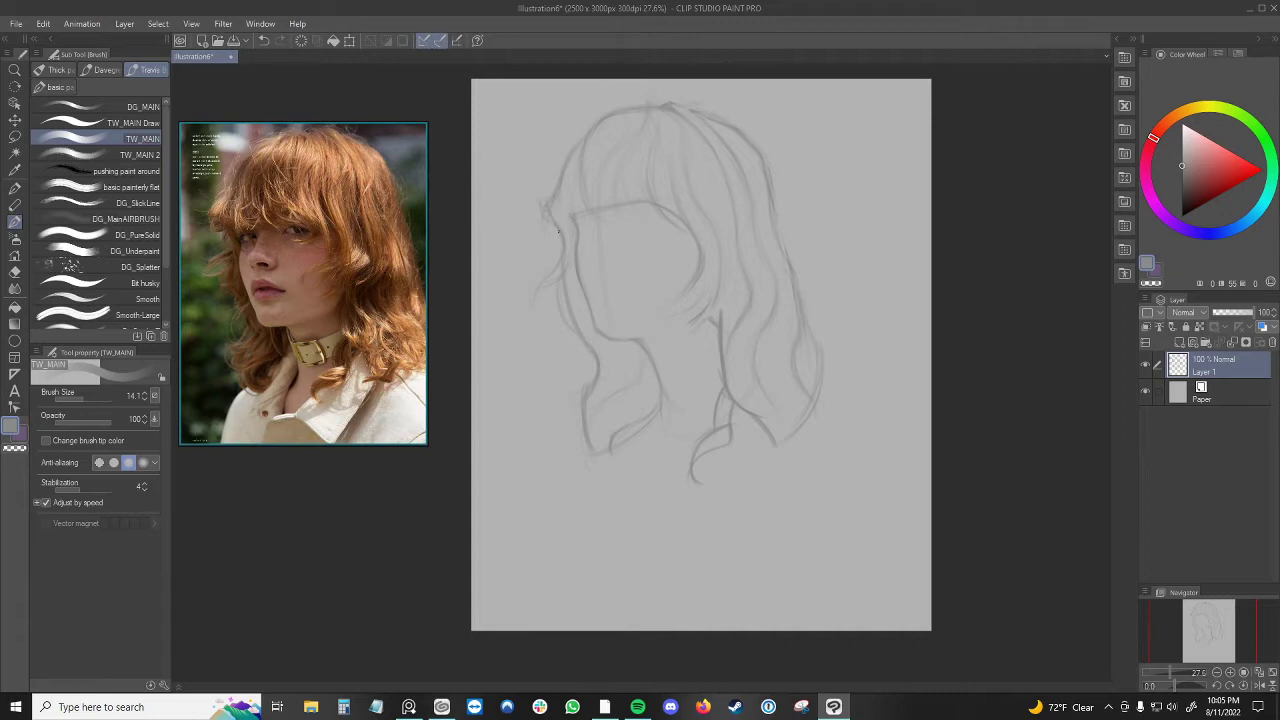
- Rework the fringe corner and the front lock beside the cheek, erasing overlapping lines and redrawing the curve
key("c")
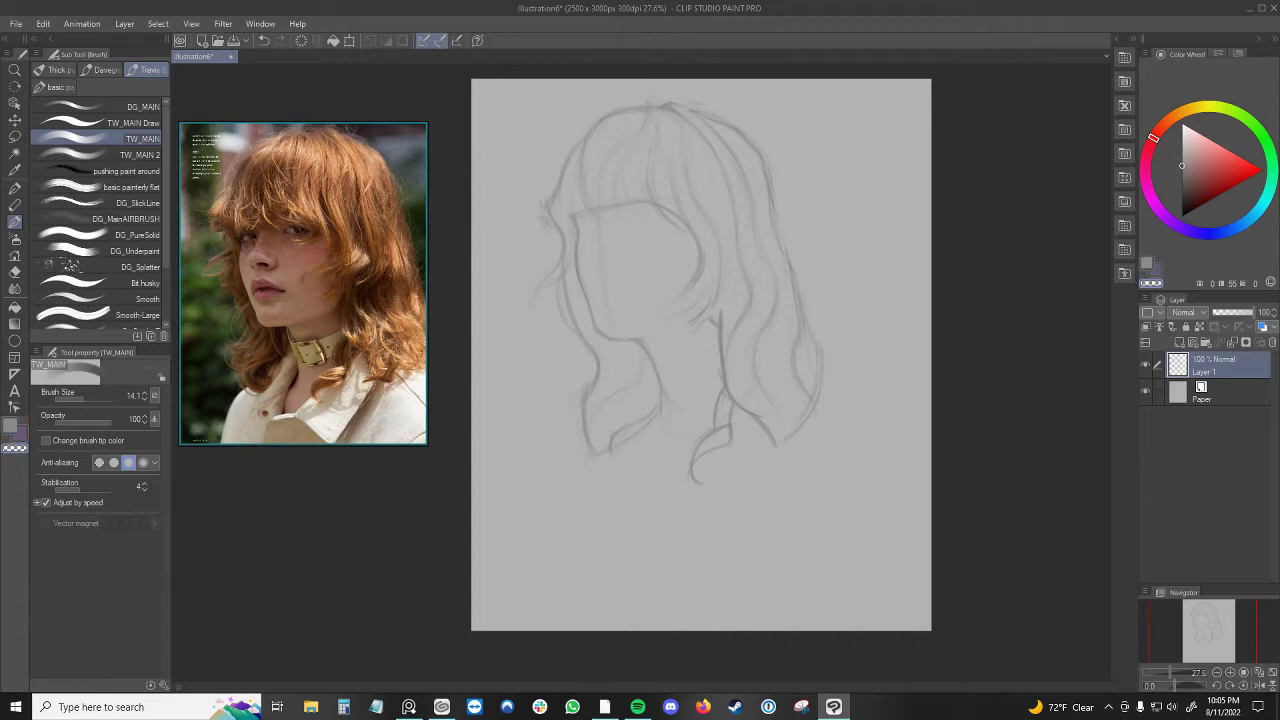
left_click(546, 211, "alt")
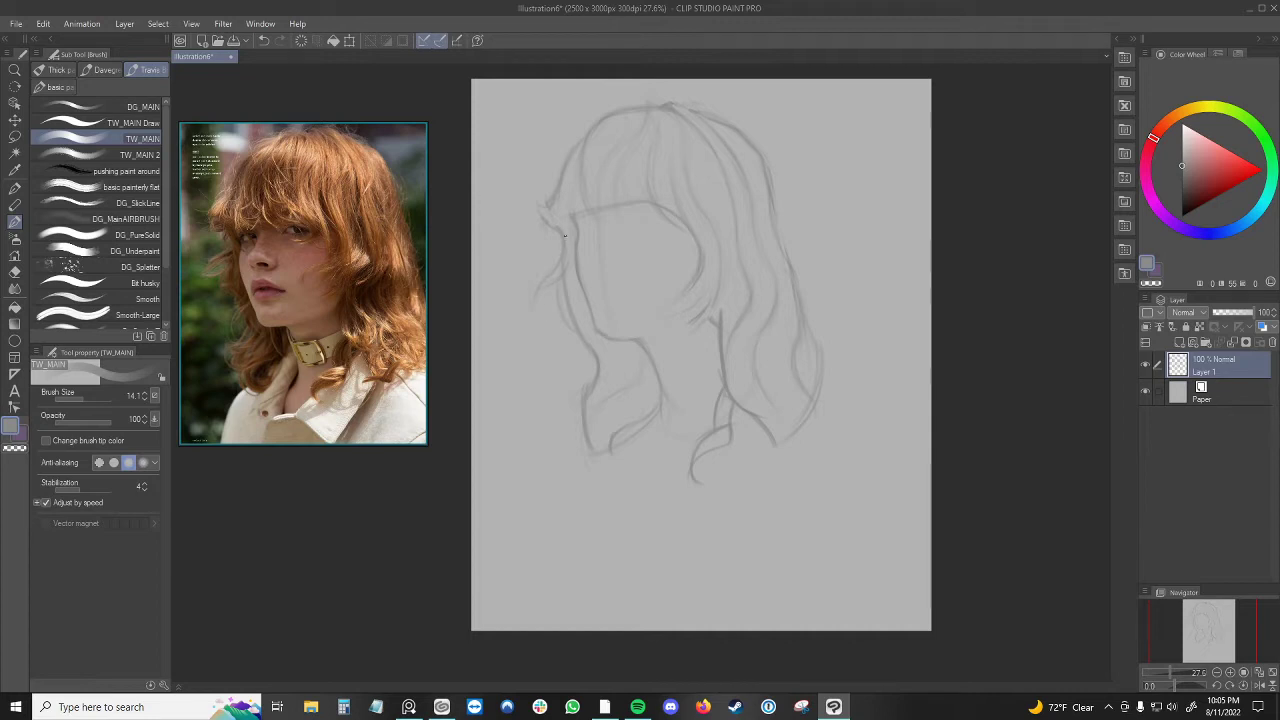
left_click(568, 289, "alt")
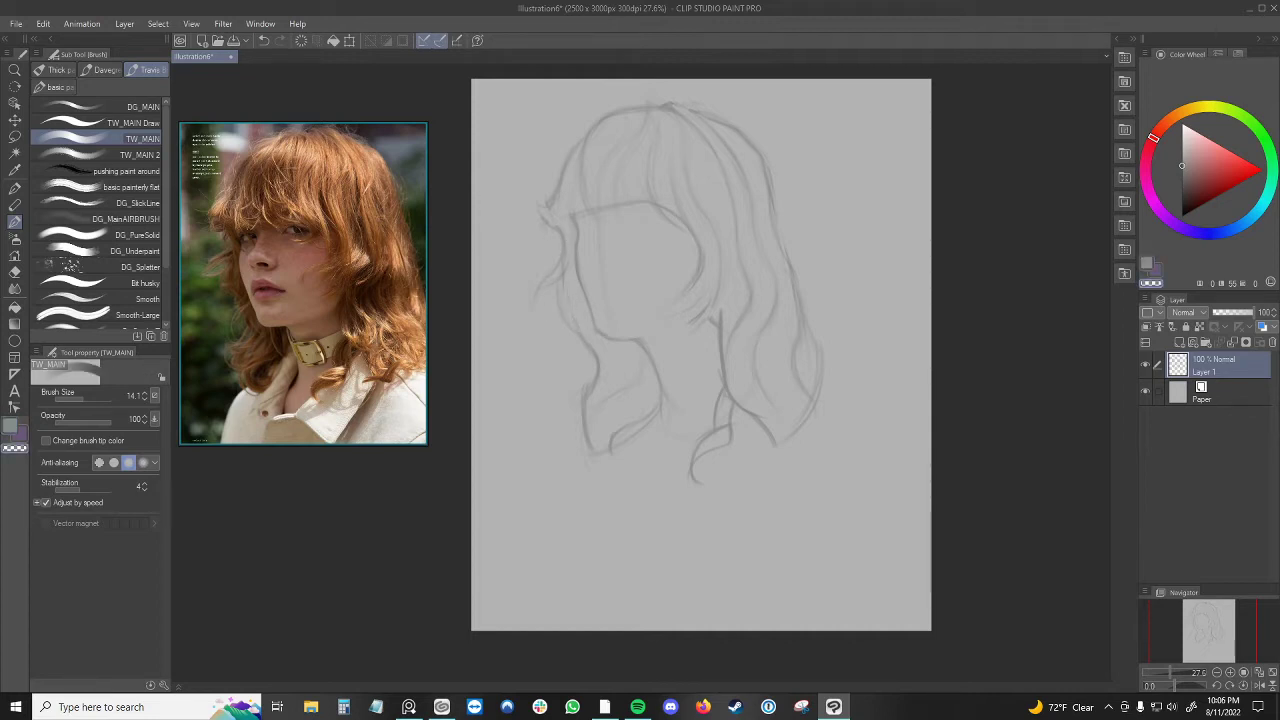
key("c")
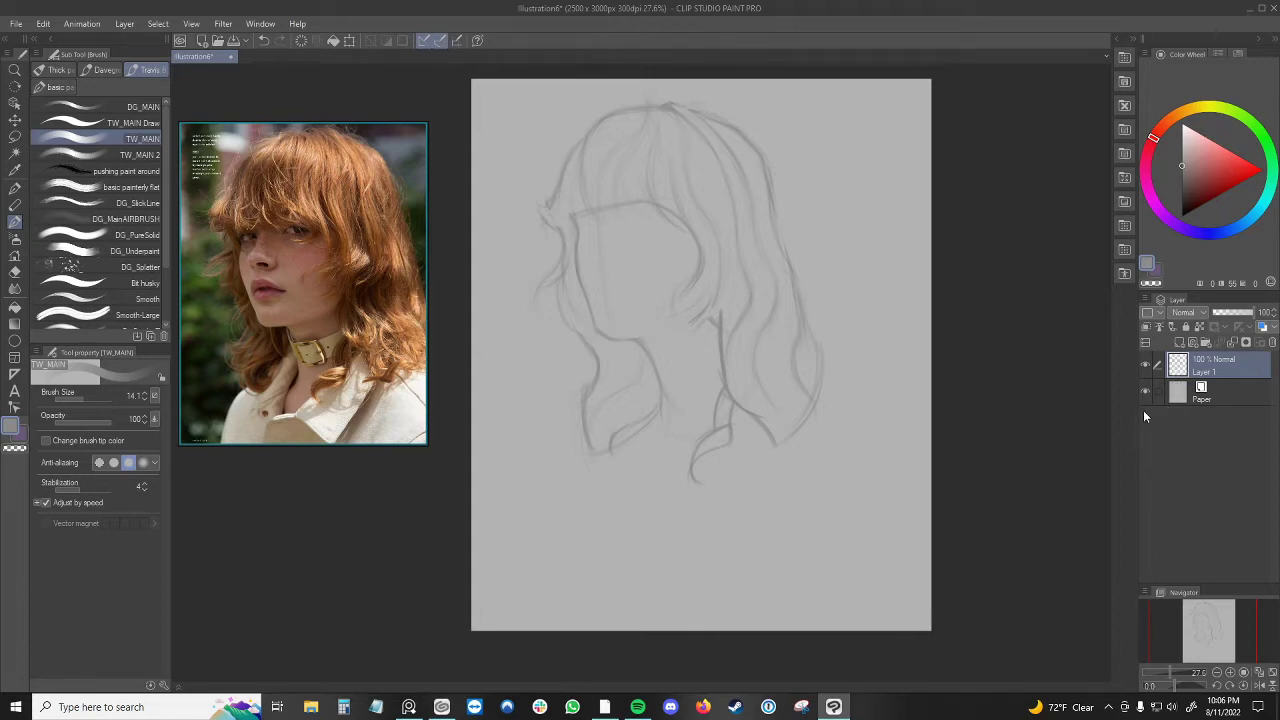
- Add a new raster layer and place it beneath the sketch layer
left_click(1180, 343)
left_click_drag(1226, 374, 1208, 406)
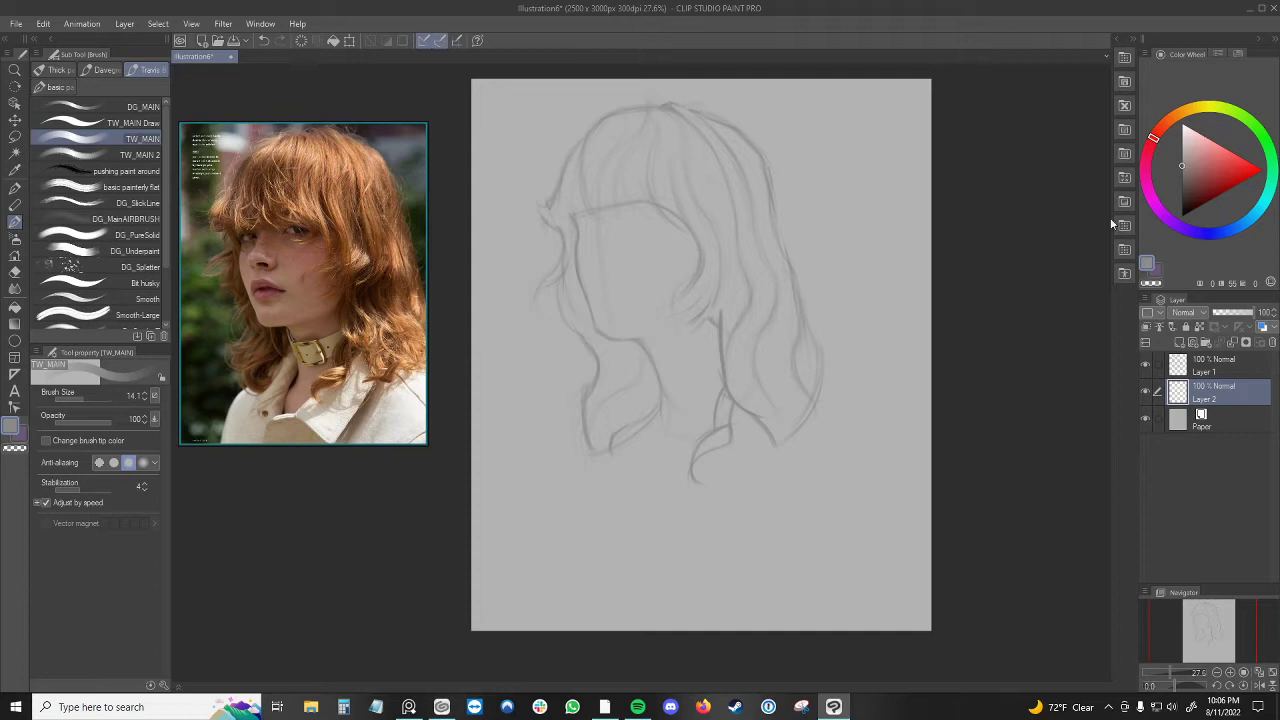
- Centre the sketch on the canvas, enlarge it to fill more of the page, and make the empty layer below active
key("k")
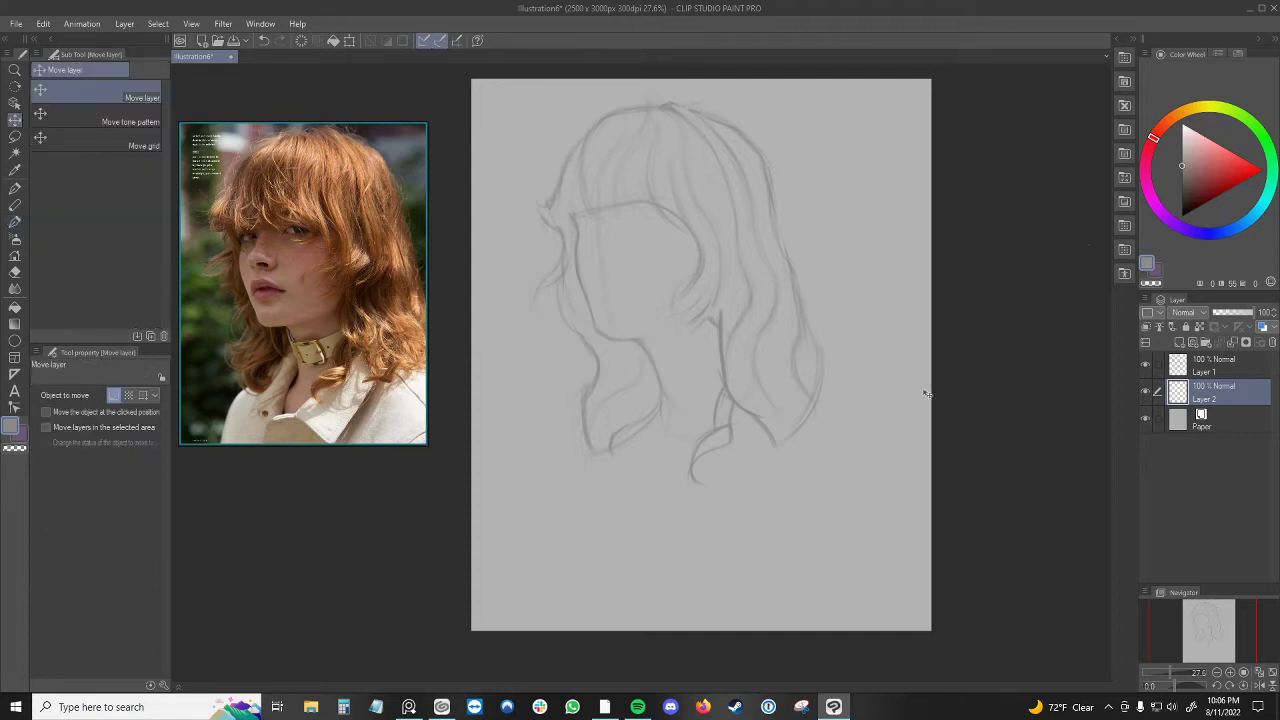
left_click(1215, 365)
left_click_drag(827, 351, 869, 357)
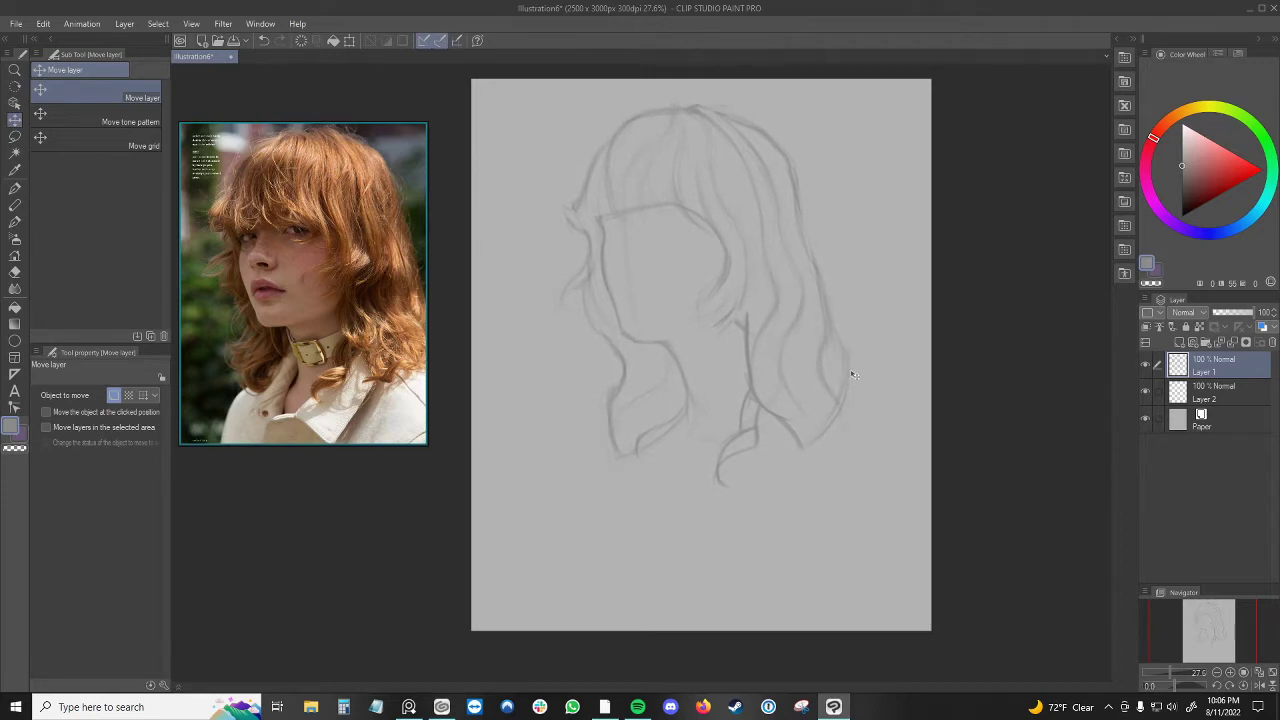
key("ctrl+t")
mouse_move(865, 493)
left_mouse_down()
mouse_move(920, 565)
mouse_move(818, 503)
mouse_move(755, 527)
mouse_move(731, 464)
mouse_move(744, 417)
left_mouse_up()
left_click(690, 584)
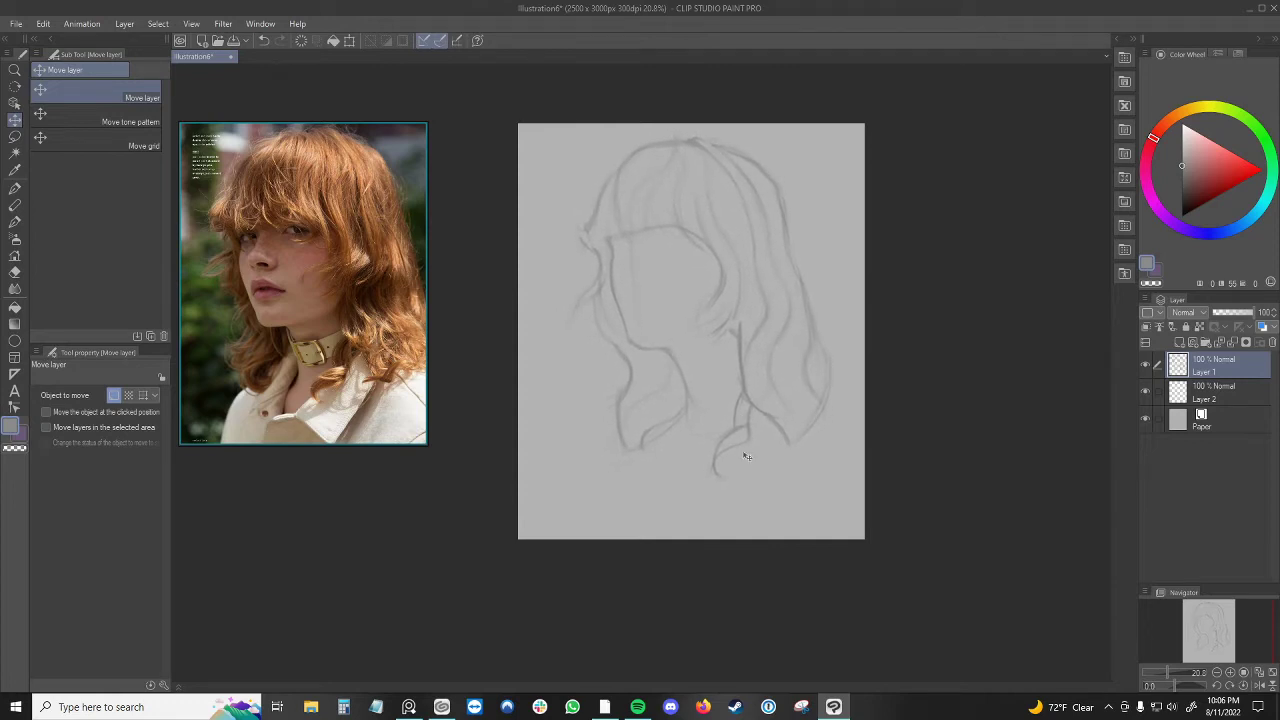
left_click(1217, 391)
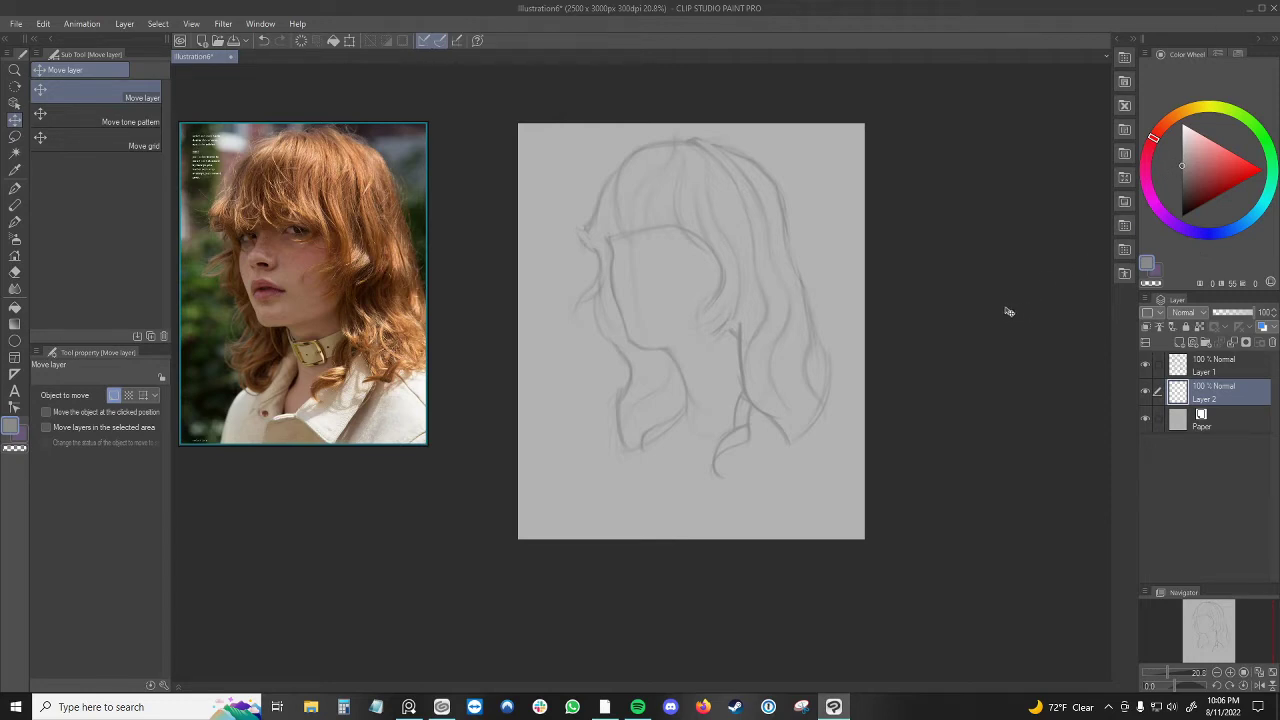
- Check the recording status in OBS and return to the painting
left_click(605, 707)
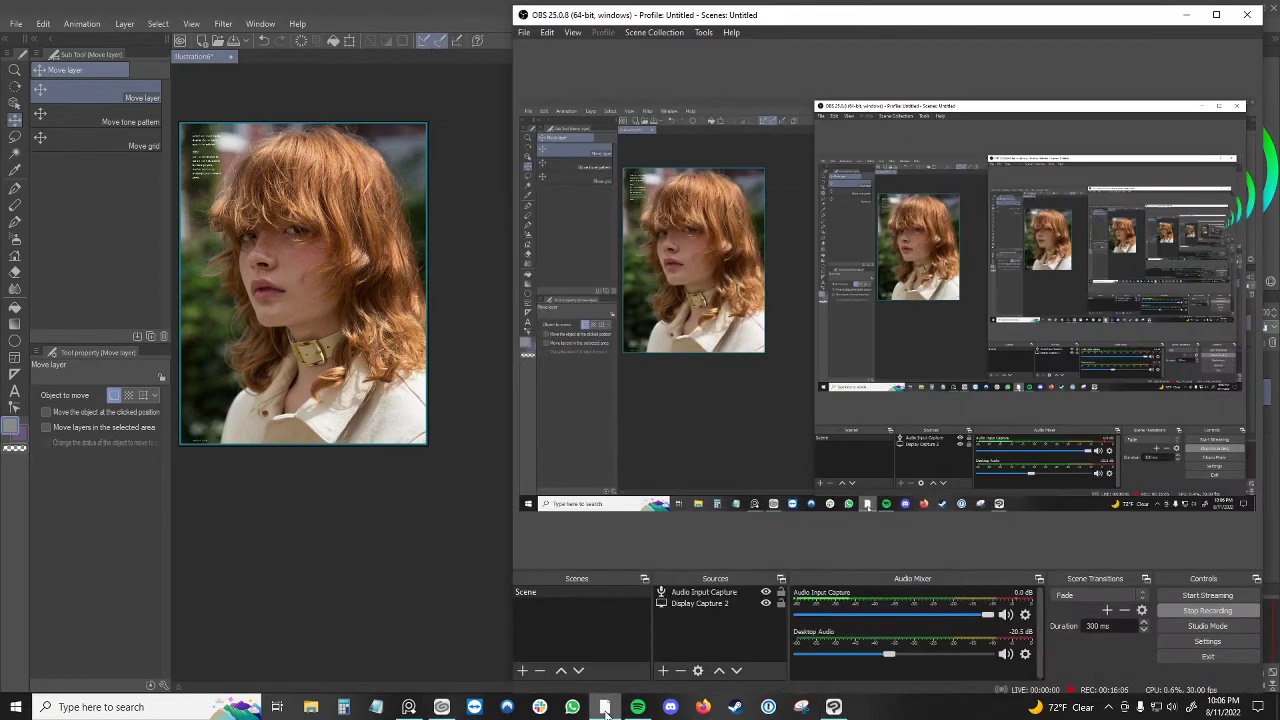
left_click(605, 707)
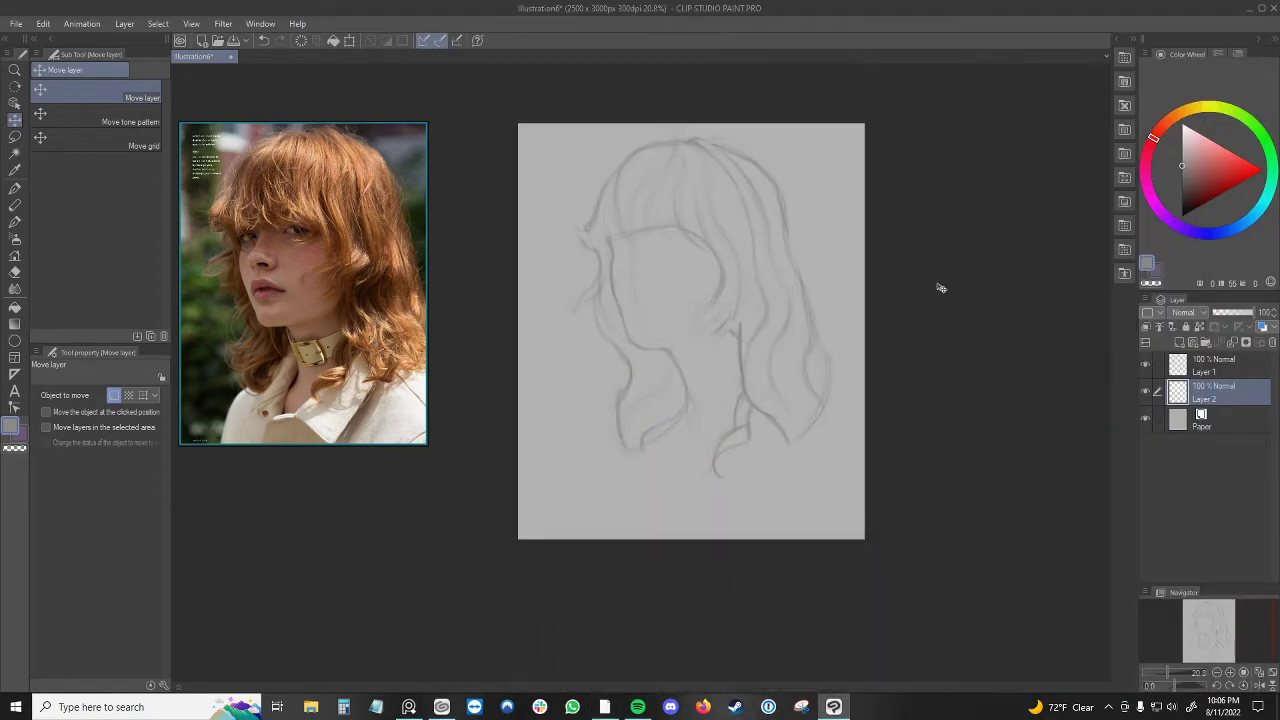
- Choose a muted green as the painting colour for the background
left_click(1178, 122)
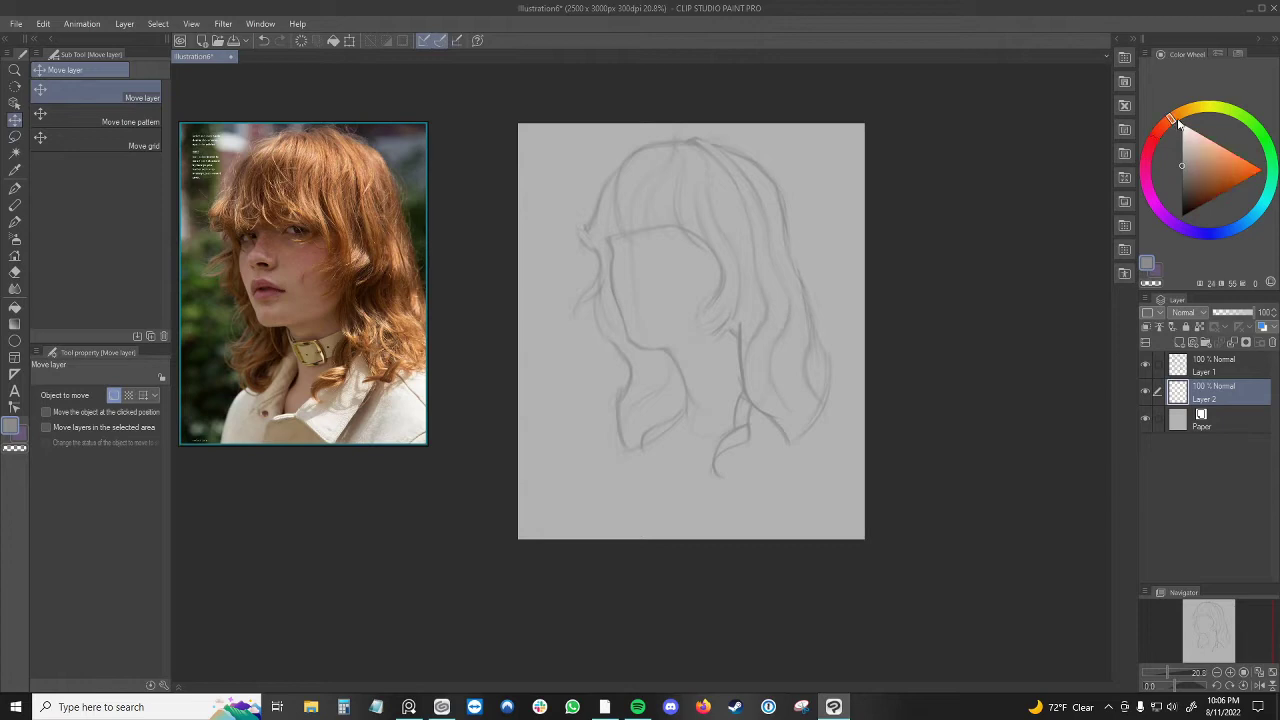
left_click(1180, 113)
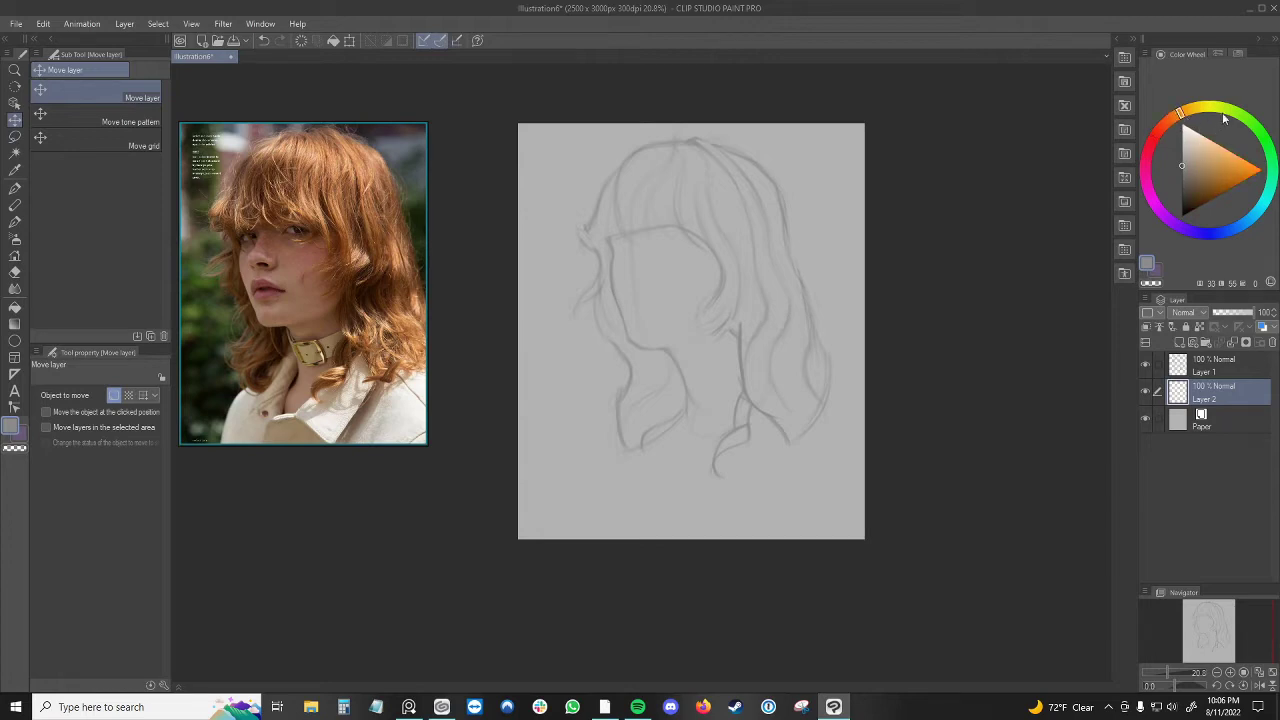
left_click_drag(1247, 120, 1257, 129)
left_click_drag(1186, 170, 1187, 180)
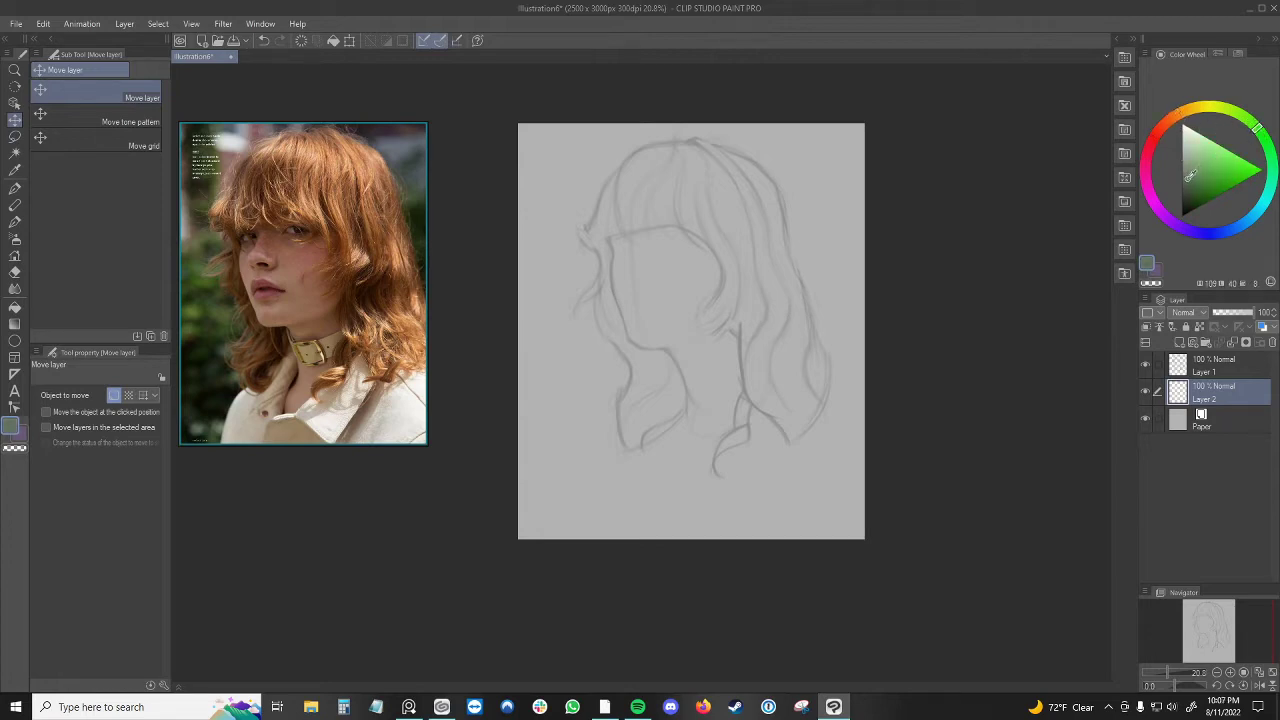
key("ctrl+c")
key("ctrl+v")
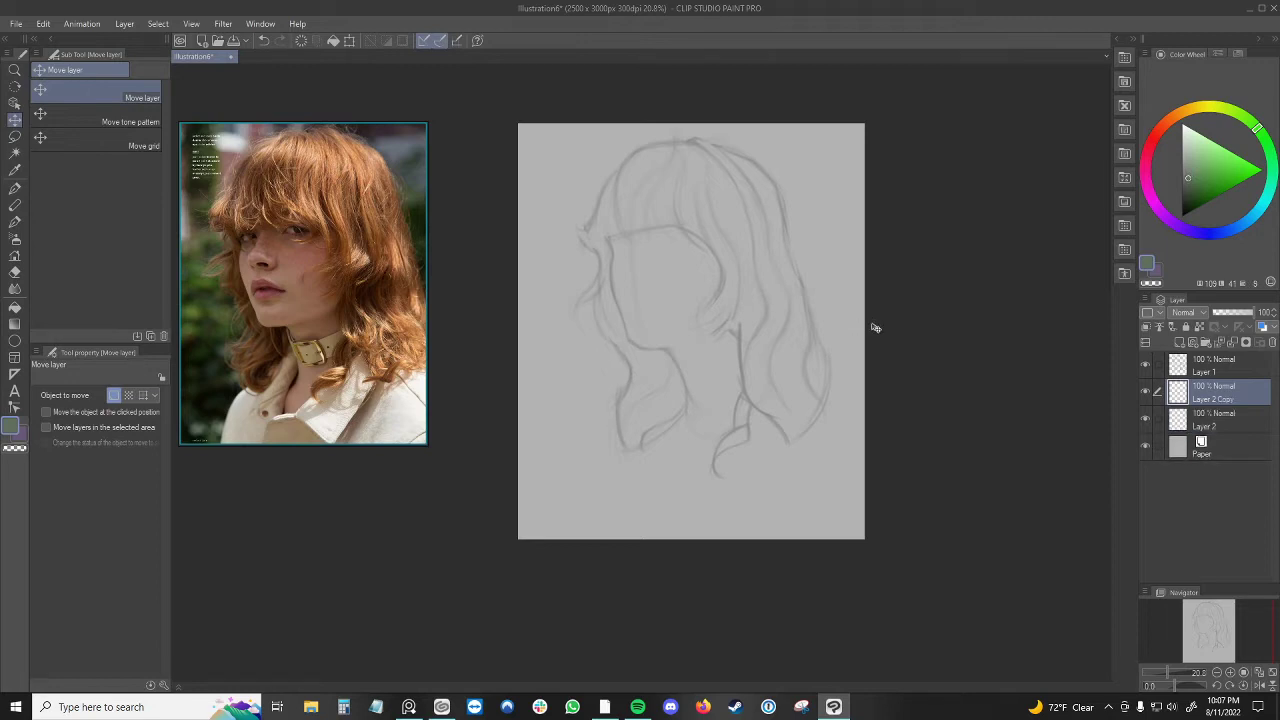
key("ctrl+z")
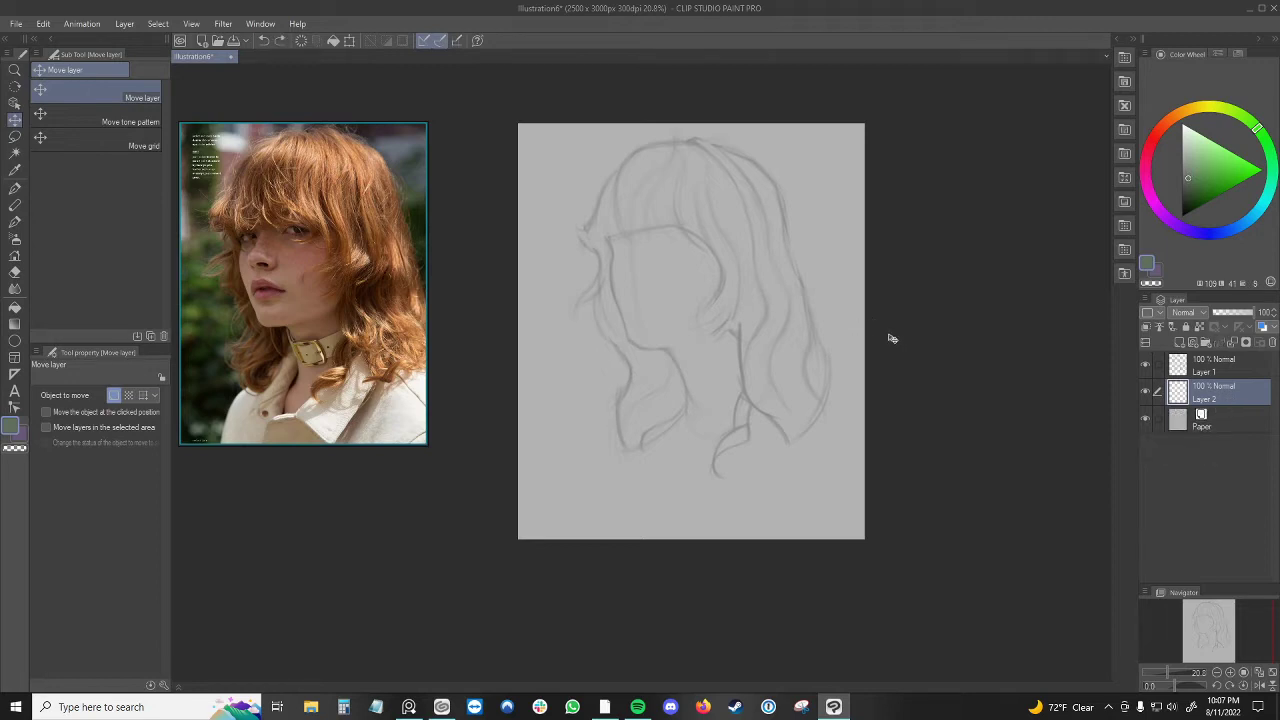
- Cover the upper three quarters of the canvas with a darker muted green, enlarging the TW_MAIN brush to about 588
key("b")
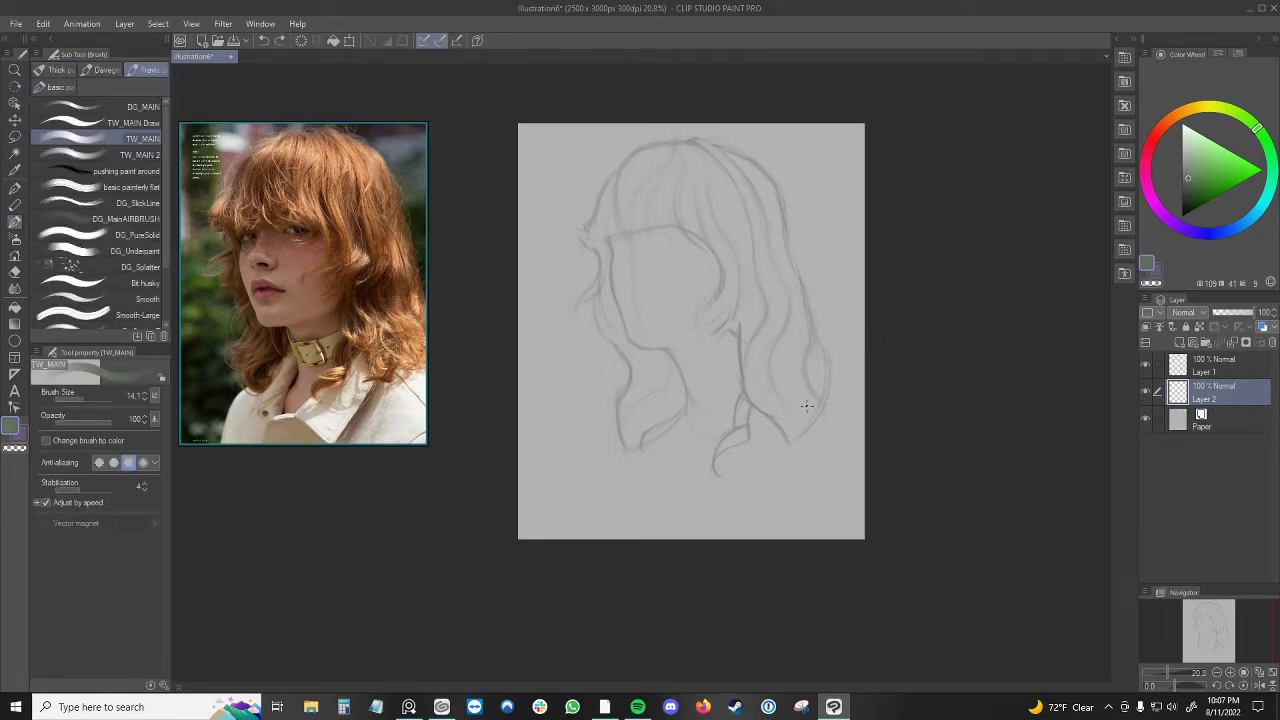
left_click_drag(767, 394, 790, 396, "ctrl+alt")
mouse_move(602, 384)
left_mouse_down()
mouse_move(639, 378)
mouse_move(631, 343)
mouse_move(643, 349)
mouse_move(622, 335)
mouse_move(616, 368)
mouse_move(594, 377)
mouse_move(636, 386)
left_mouse_up()
left_click(1187, 188)
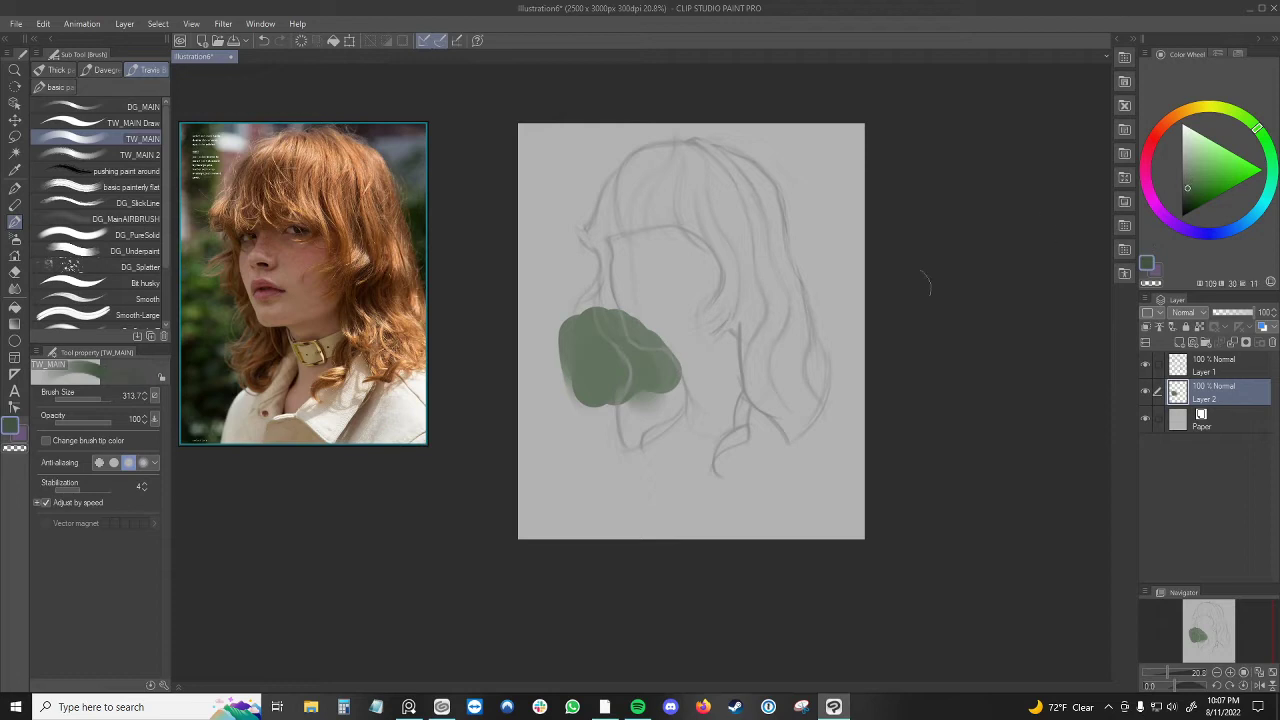
mouse_move(607, 338)
left_mouse_down()
mouse_move(600, 330)
mouse_move(597, 375)
mouse_move(563, 392)
left_mouse_up()
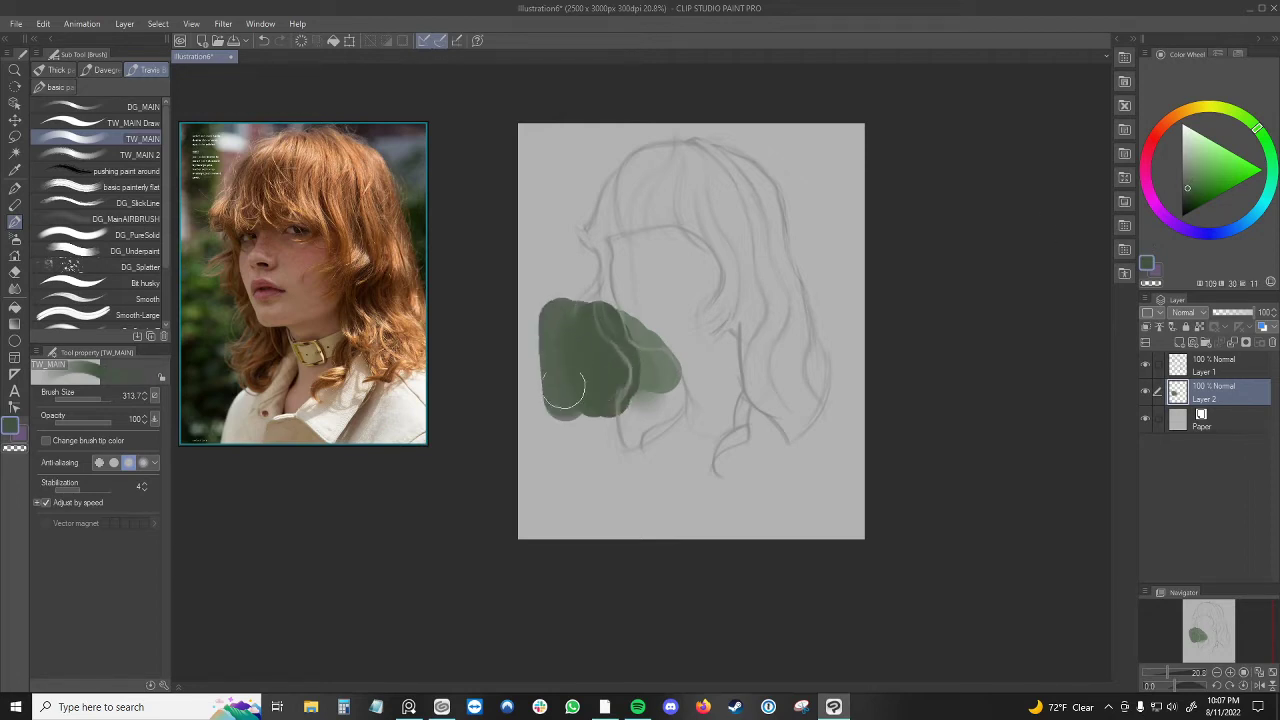
mouse_move(553, 334)
left_mouse_down("ctrl+alt")
mouse_move(528, 252)
mouse_move(580, 282)
mouse_move(588, 243)
mouse_move(533, 181)
mouse_move(531, 150)
mouse_move(586, 153)
mouse_move(665, 118)
mouse_move(735, 158)
mouse_move(840, 132)
mouse_move(671, 178)
mouse_move(661, 215)
mouse_move(791, 178)
mouse_move(872, 205)
mouse_move(831, 243)
mouse_move(681, 305)
mouse_move(616, 352)
mouse_move(744, 378)
mouse_move(843, 357)
mouse_move(852, 409)
mouse_move(643, 385)
left_mouse_up("ctrl+alt")
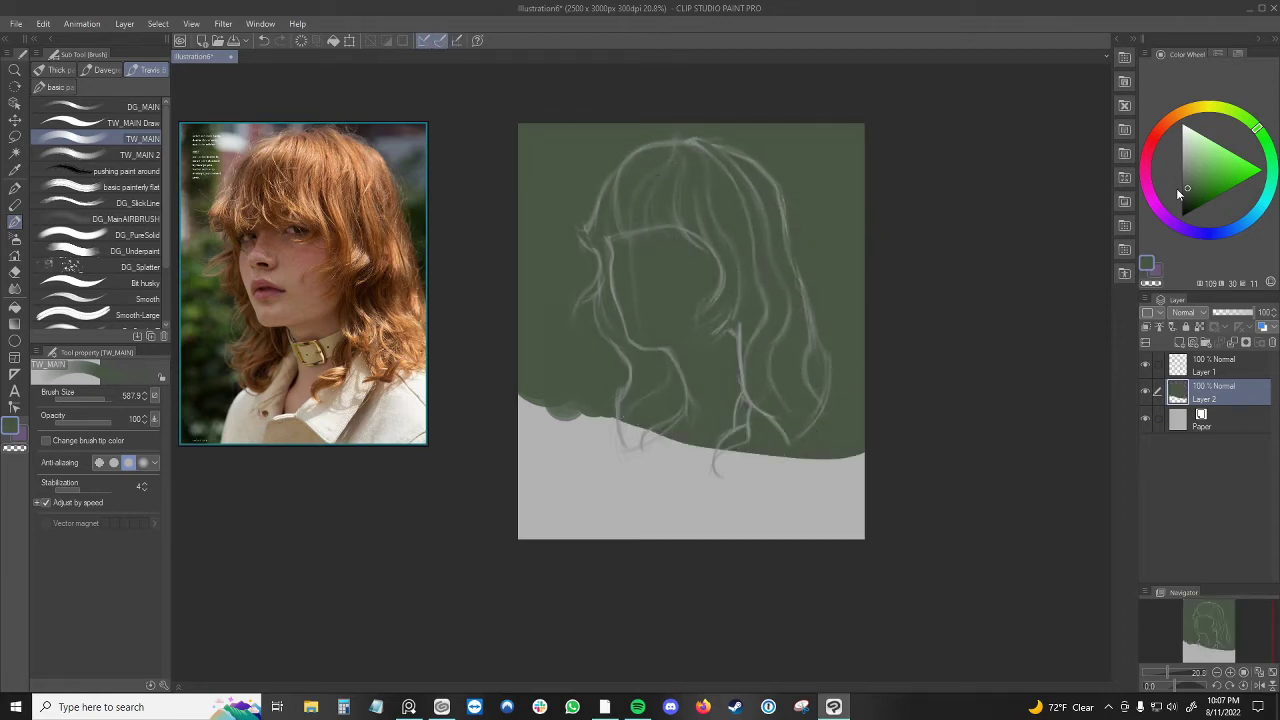
- Choose a brighter blue-green and block it in over the lower front area of the canvas below the hair
left_click_drag(1262, 137, 1270, 158)
left_click_drag(1192, 188, 1196, 185)
left_click(1273, 169)
left_click(1202, 179)
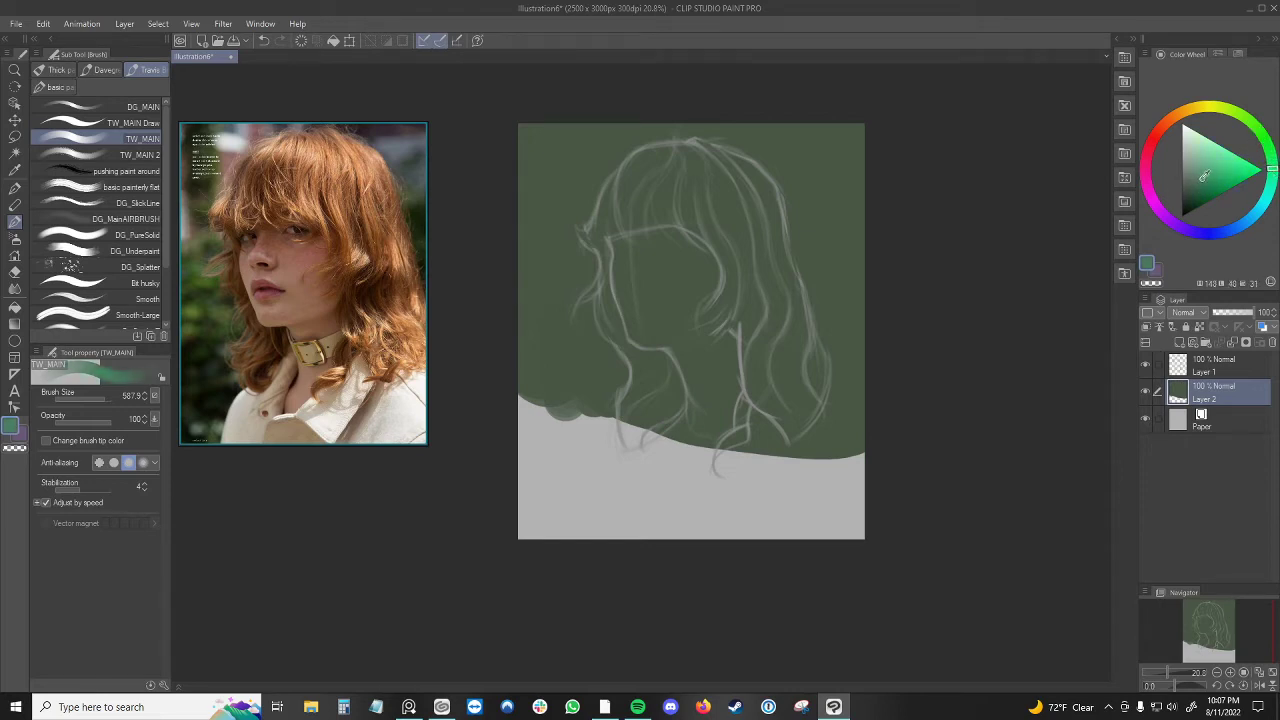
left_click_drag(648, 466, 562, 452)
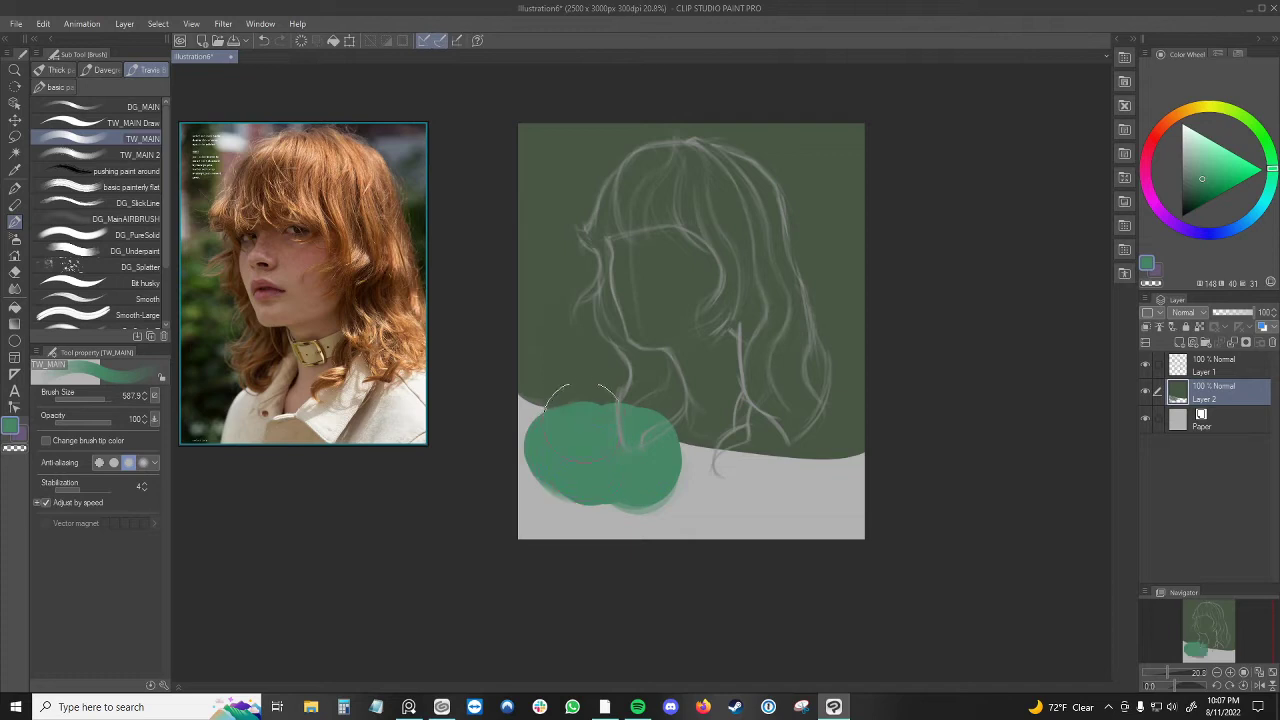
left_click_drag(562, 398, 618, 388)
- Mix the dark green and blue-green along their boundary across the lower canvas, using colours sampled from the painting
left_click(557, 345, "alt")
mouse_move(557, 357)
left_mouse_down()
mouse_move(610, 380)
mouse_move(566, 422)
mouse_move(564, 393)
mouse_move(728, 436)
left_mouse_up()
left_click(580, 446, "alt")
mouse_move(528, 374)
left_mouse_down()
mouse_move(748, 459)
mouse_move(825, 452)
mouse_move(862, 429)
left_mouse_up()
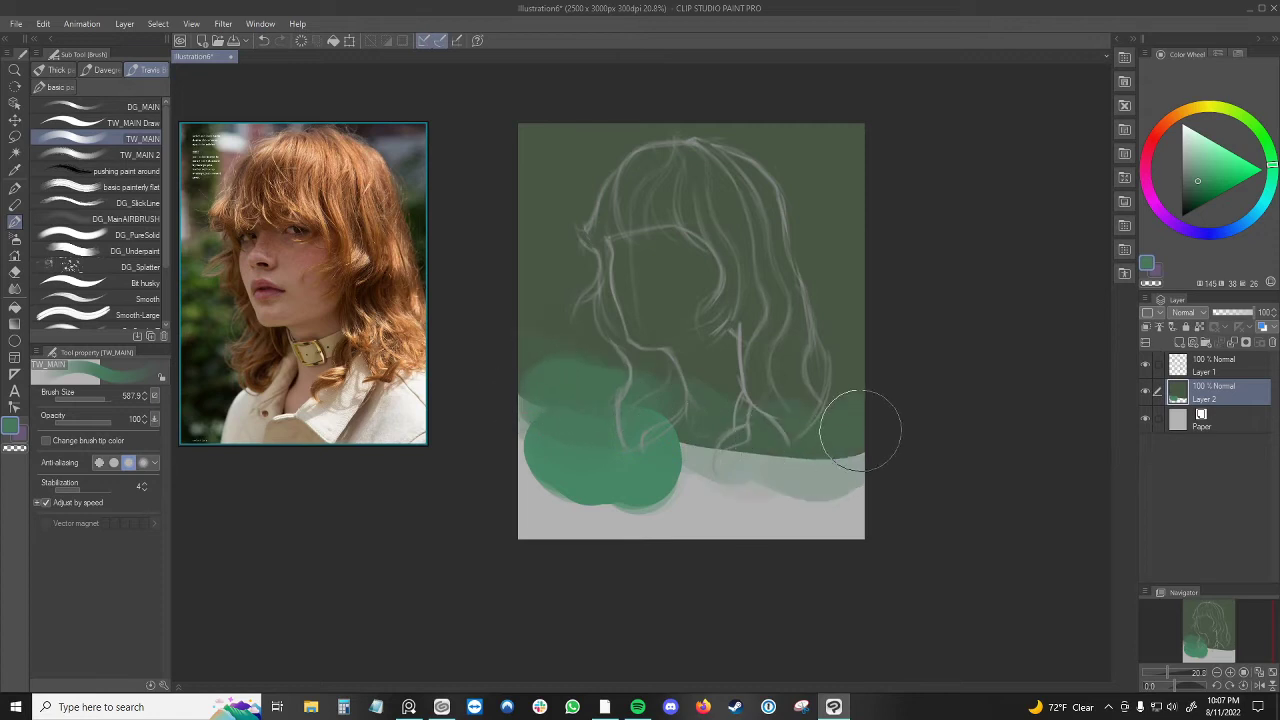
- Fill the rest of the lower canvas with sampled blue-green and soften its upper edge with sampled dark green
left_click(569, 445, "alt")
mouse_move(568, 444)
left_mouse_down()
mouse_move(535, 423)
mouse_move(530, 467)
mouse_move(553, 526)
mouse_move(634, 518)
mouse_move(676, 461)
mouse_move(785, 498)
mouse_move(743, 502)
mouse_move(768, 541)
mouse_move(850, 522)
left_mouse_up()
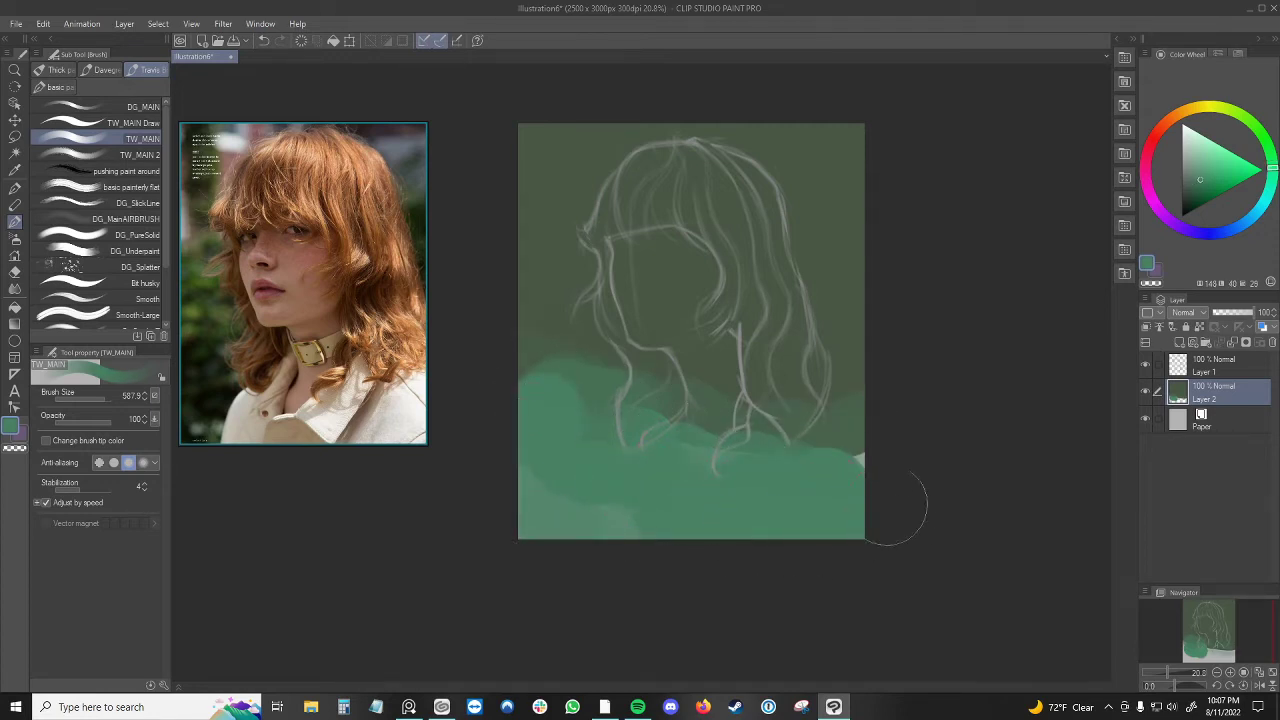
mouse_move(597, 520)
left_mouse_down()
mouse_move(554, 501)
mouse_move(682, 550)
mouse_move(887, 546)
mouse_move(616, 501)
left_mouse_up()
left_click(555, 498, "alt")
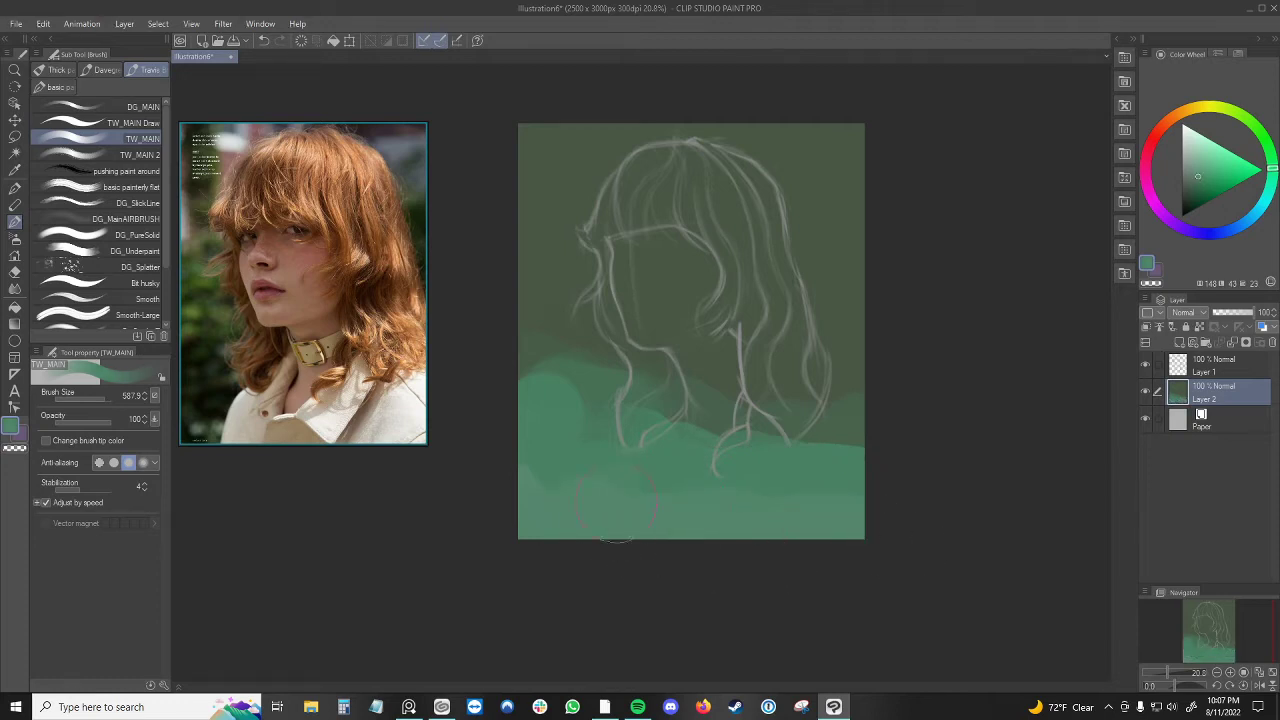
left_click(544, 302, "alt")
left_click_drag(544, 302, 571, 363)
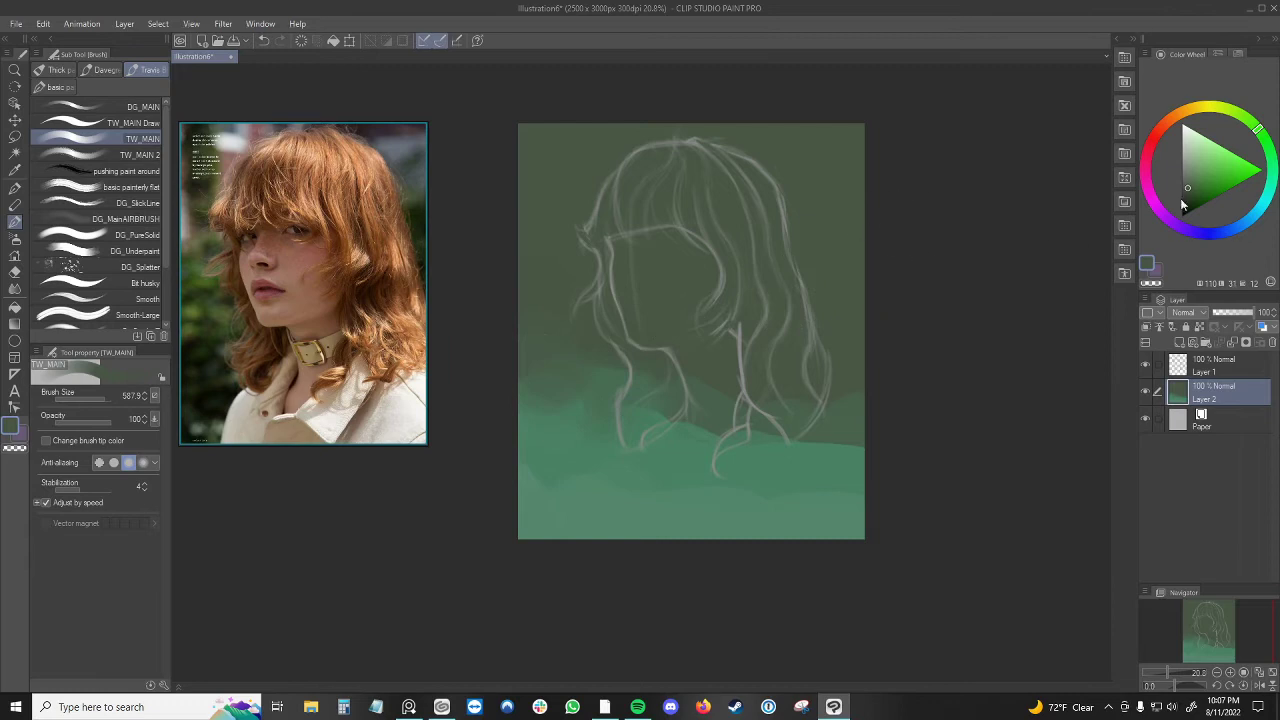
- Darken the background's upper part with a deeper green and work it gradually into the mid green around the head
left_click(1188, 191)
left_click_drag(1192, 187, 1187, 195)
mouse_move(530, 138)
left_mouse_down()
mouse_move(857, 137)
mouse_move(579, 132)
mouse_move(679, 138)
mouse_move(669, 169)
left_mouse_up()
left_click_drag(880, 180, 860, 124)
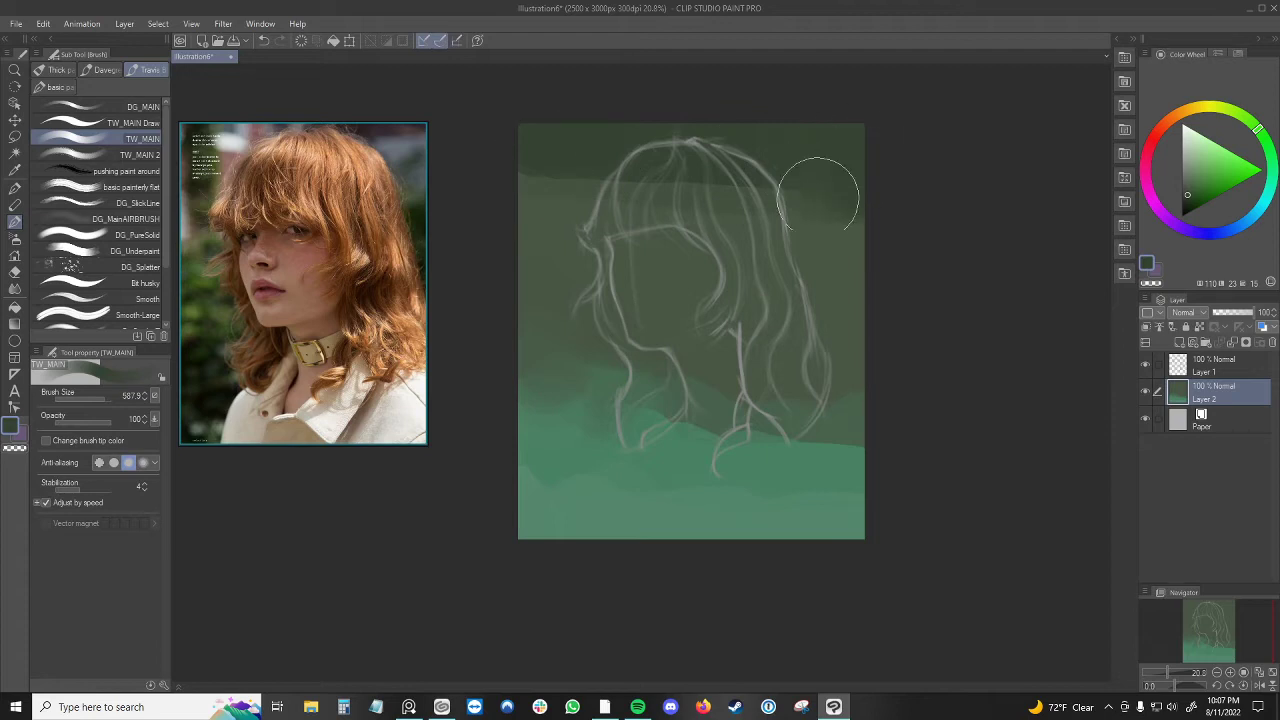
left_click_drag(583, 130, 622, 165)
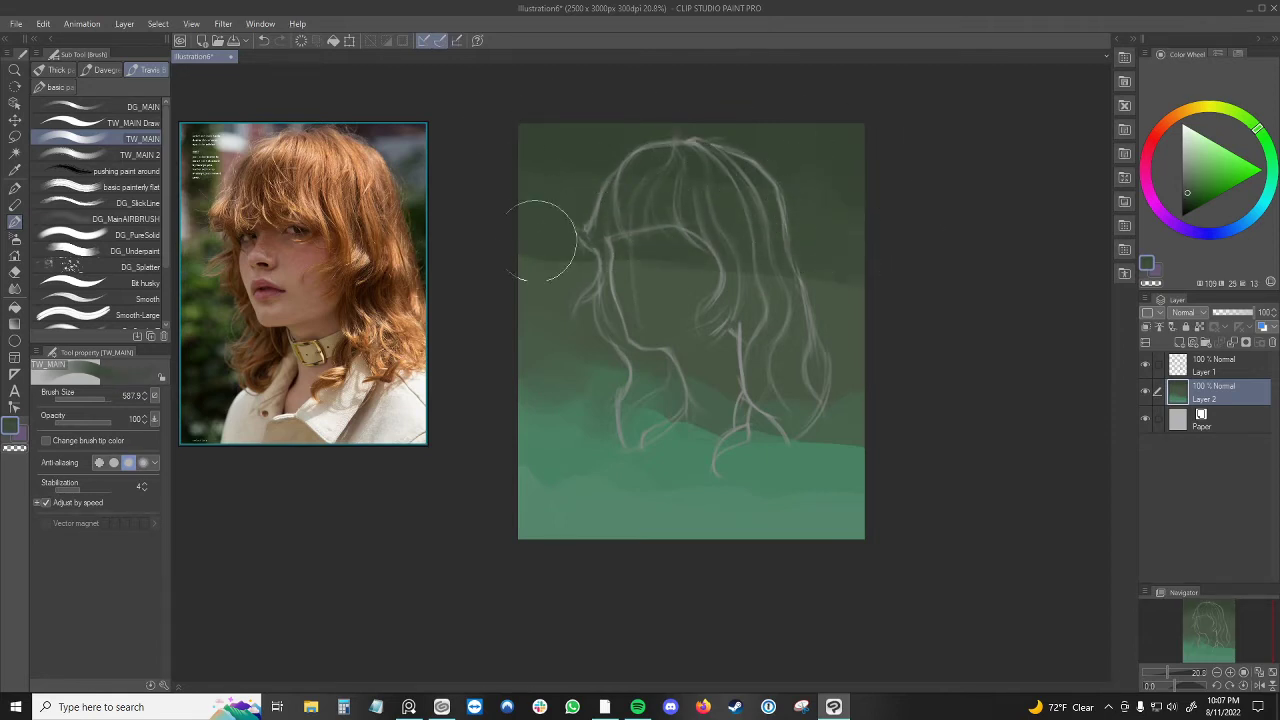
left_click(622, 313, "alt")
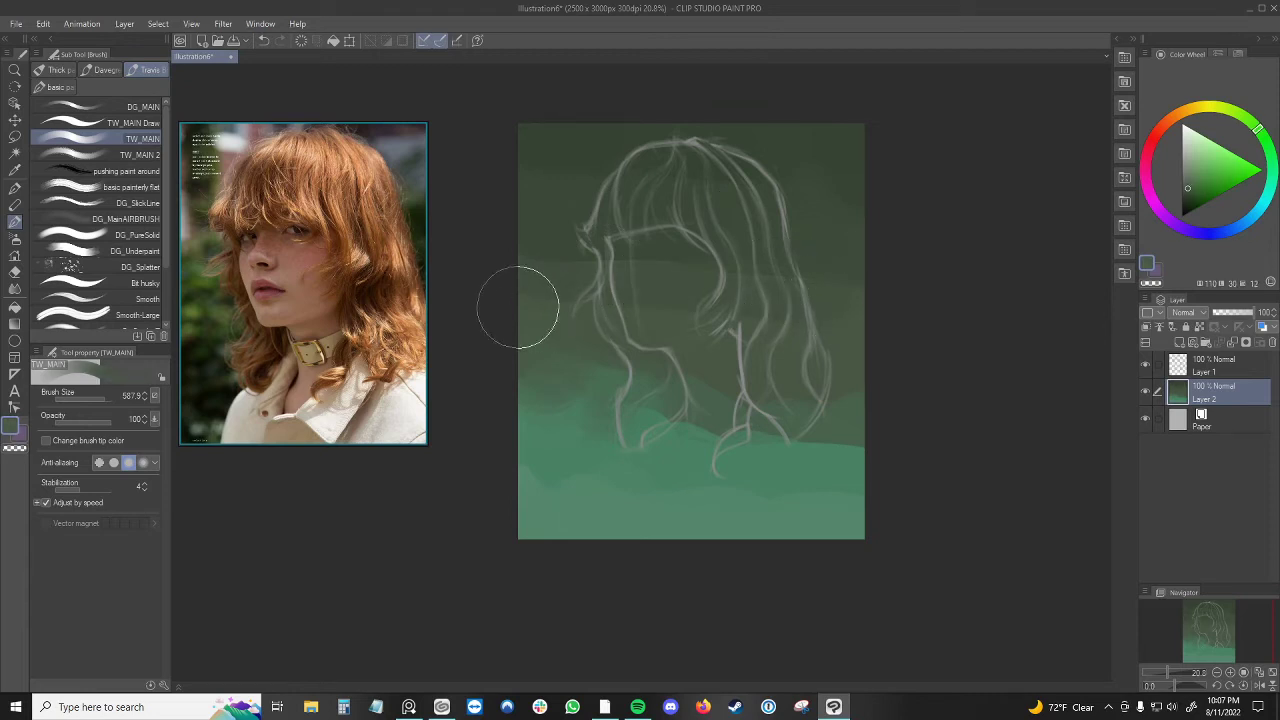
- Blur the green transitions across the background with a larger Blur brush and slightly lower the layer's brightness
key("j")
left_click_drag(580, 364, 633, 363, "ctrl+alt")
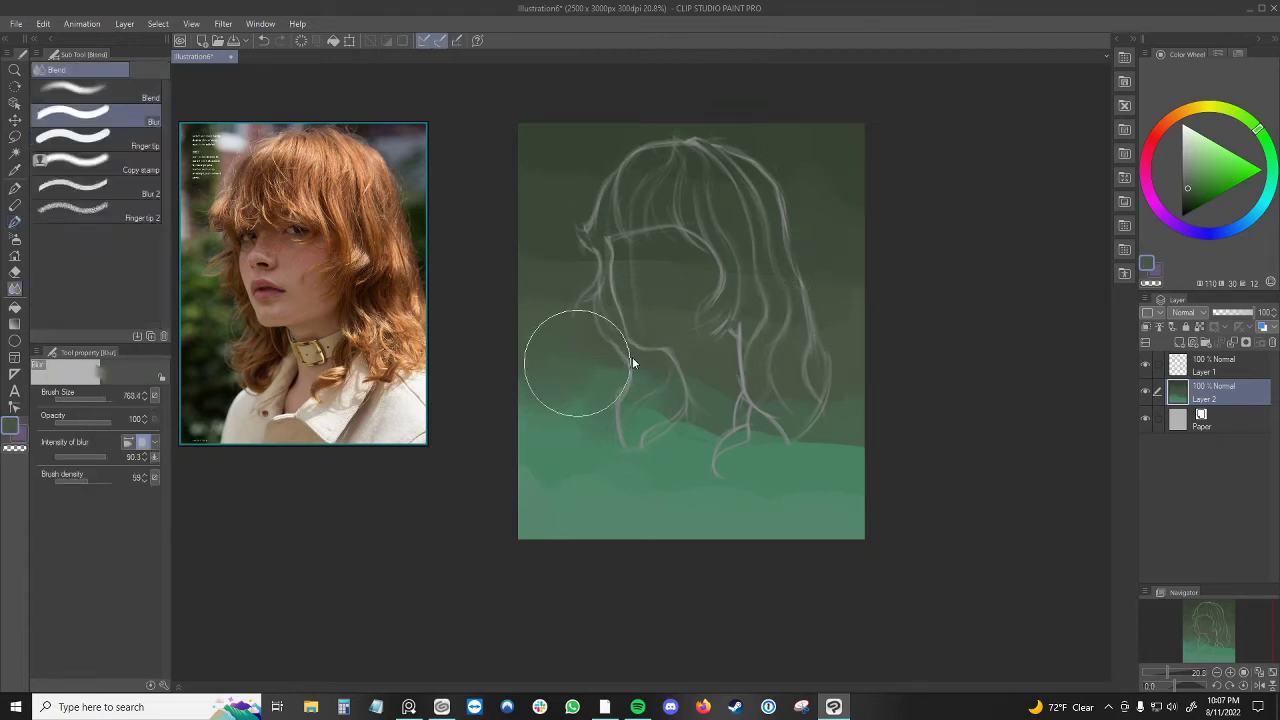
mouse_move(562, 384)
left_mouse_down()
mouse_move(537, 411)
mouse_move(542, 393)
mouse_move(591, 369)
mouse_move(631, 376)
mouse_move(641, 398)
mouse_move(644, 383)
mouse_move(717, 373)
mouse_move(716, 396)
mouse_move(820, 312)
left_mouse_up()
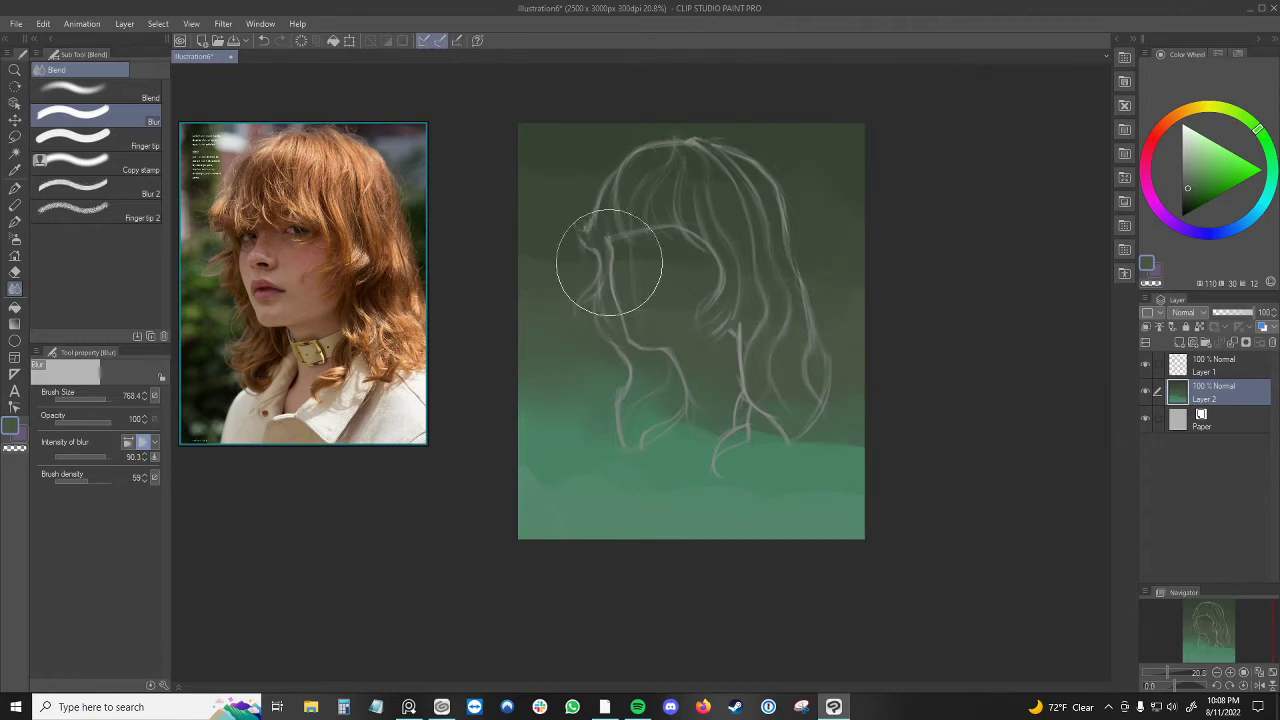
mouse_move(816, 136)
left_mouse_down()
mouse_move(855, 169)
mouse_move(826, 210)
mouse_move(801, 219)
mouse_move(832, 269)
mouse_move(805, 326)
left_mouse_up()
mouse_move(622, 345)
left_mouse_down()
mouse_move(643, 301)
mouse_move(663, 292)
mouse_move(648, 295)
mouse_move(662, 305)
mouse_move(627, 412)
mouse_move(546, 271)
left_mouse_up()
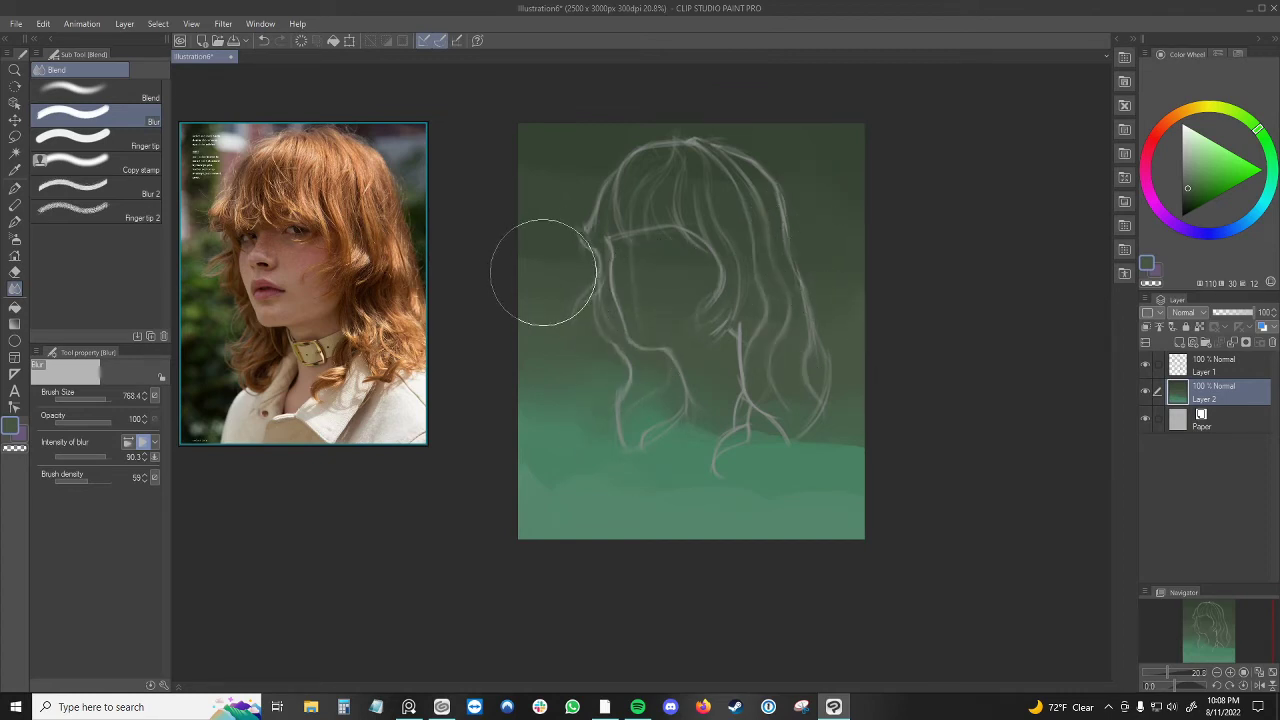
mouse_move(813, 440)
left_mouse_down()
mouse_move(758, 436)
mouse_move(855, 466)
mouse_move(812, 503)
mouse_move(541, 466)
mouse_move(636, 466)
mouse_move(752, 502)
mouse_move(597, 436)
mouse_move(623, 373)
left_mouse_up()
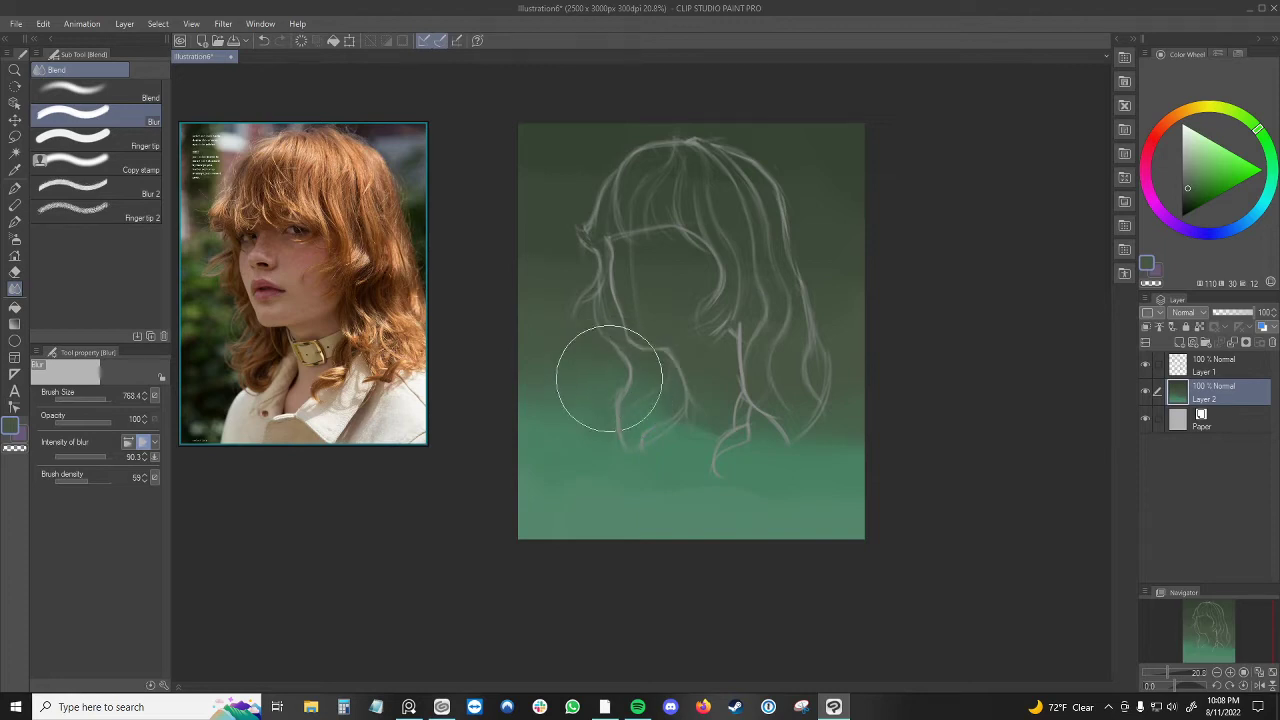
key("ctrl+u")
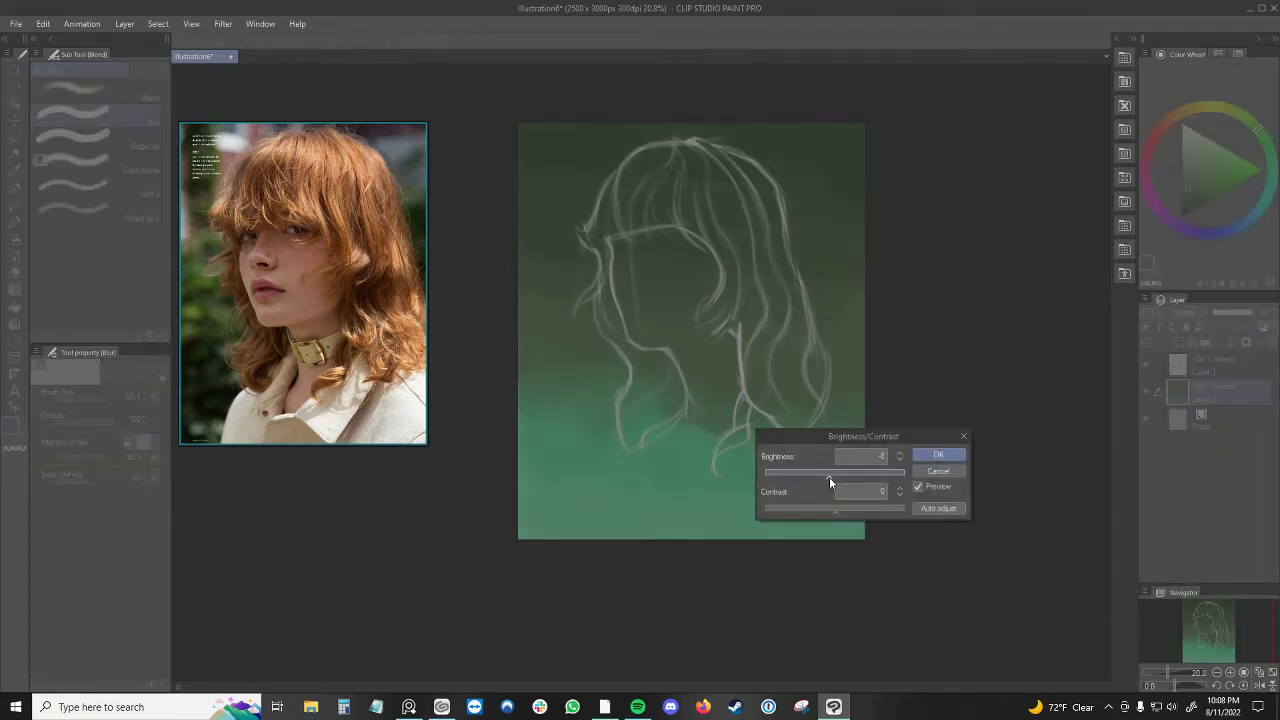
left_click(938, 457)
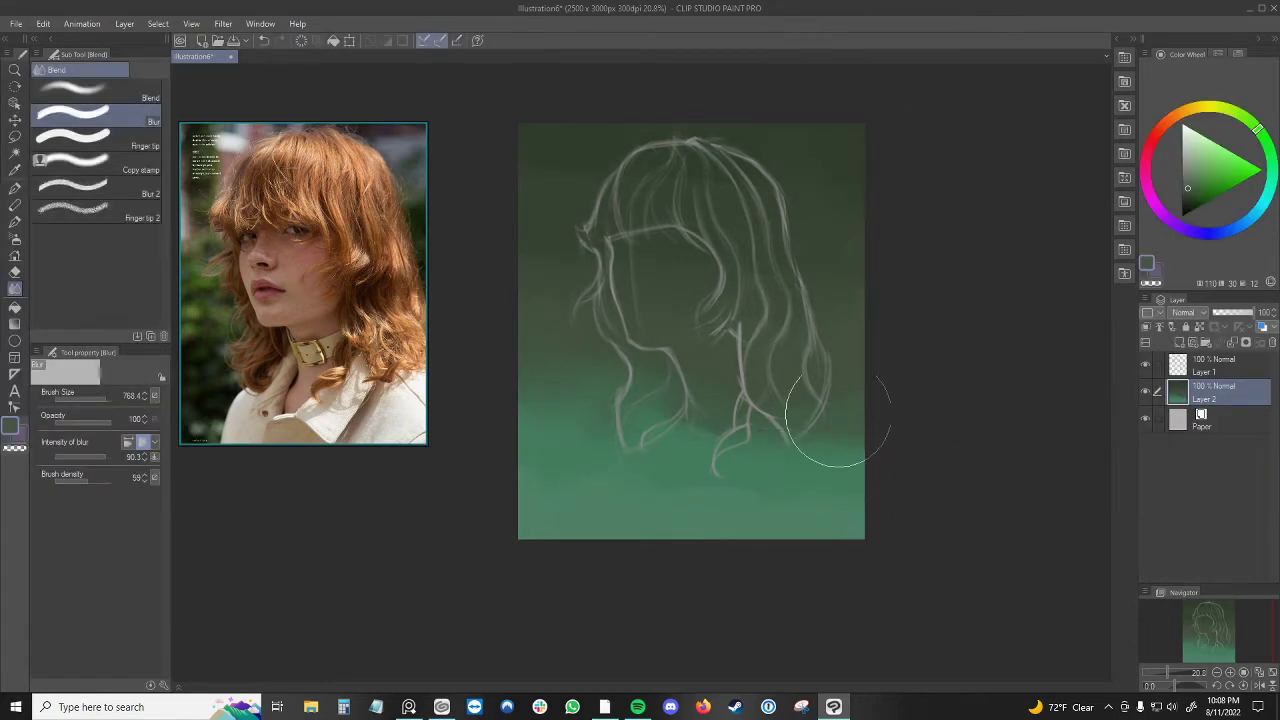
- Add a new layer above the sketch layer and set its blending mode to Lighten
left_click(1218, 372)
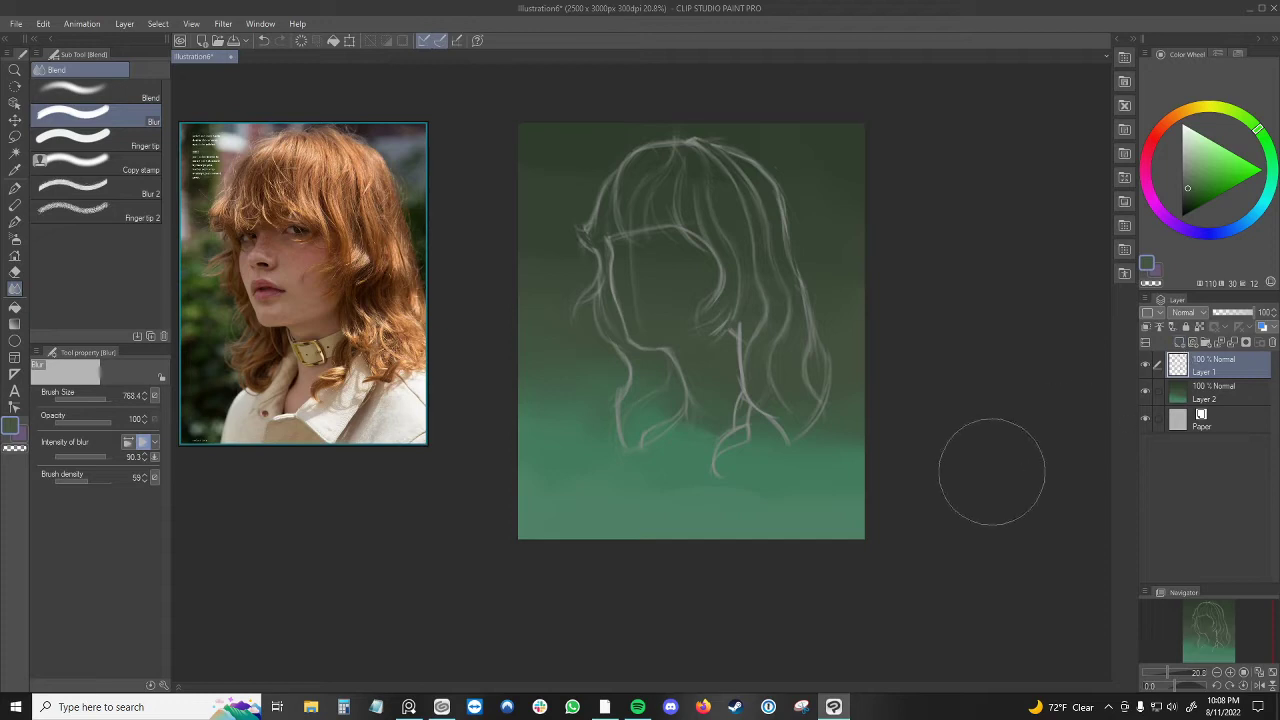
left_click(1179, 343)
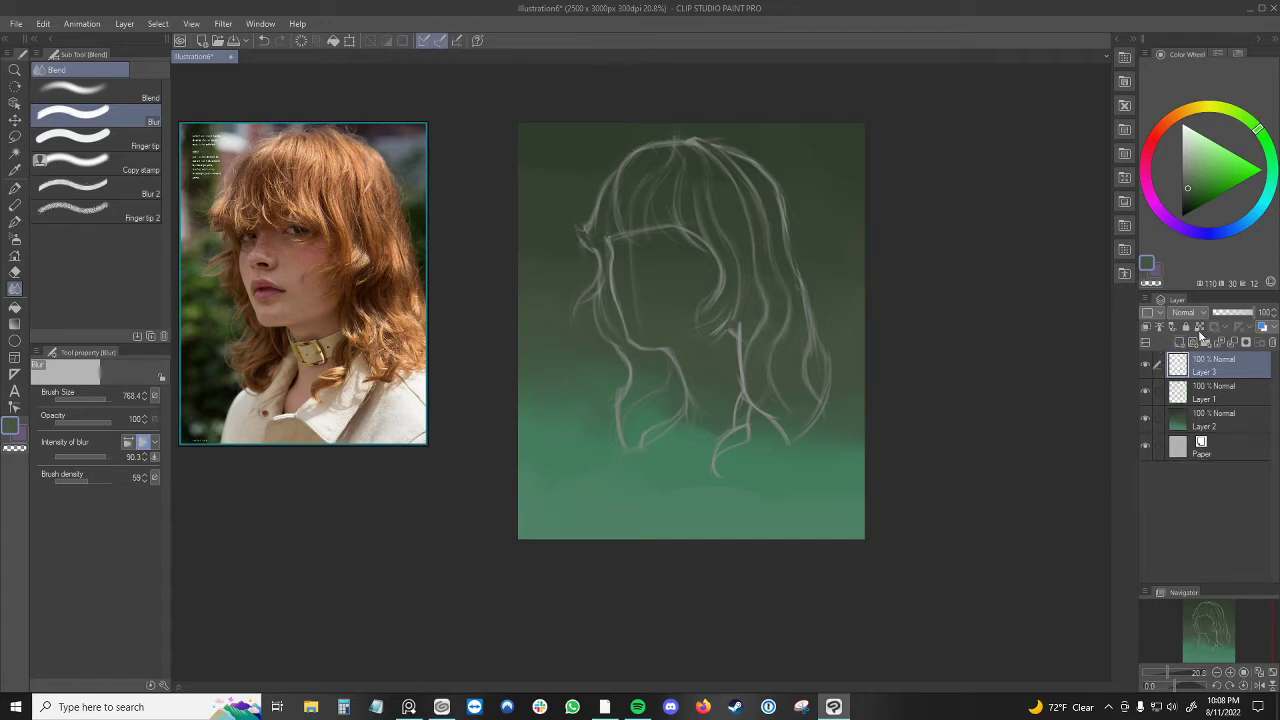
left_click(1202, 316)
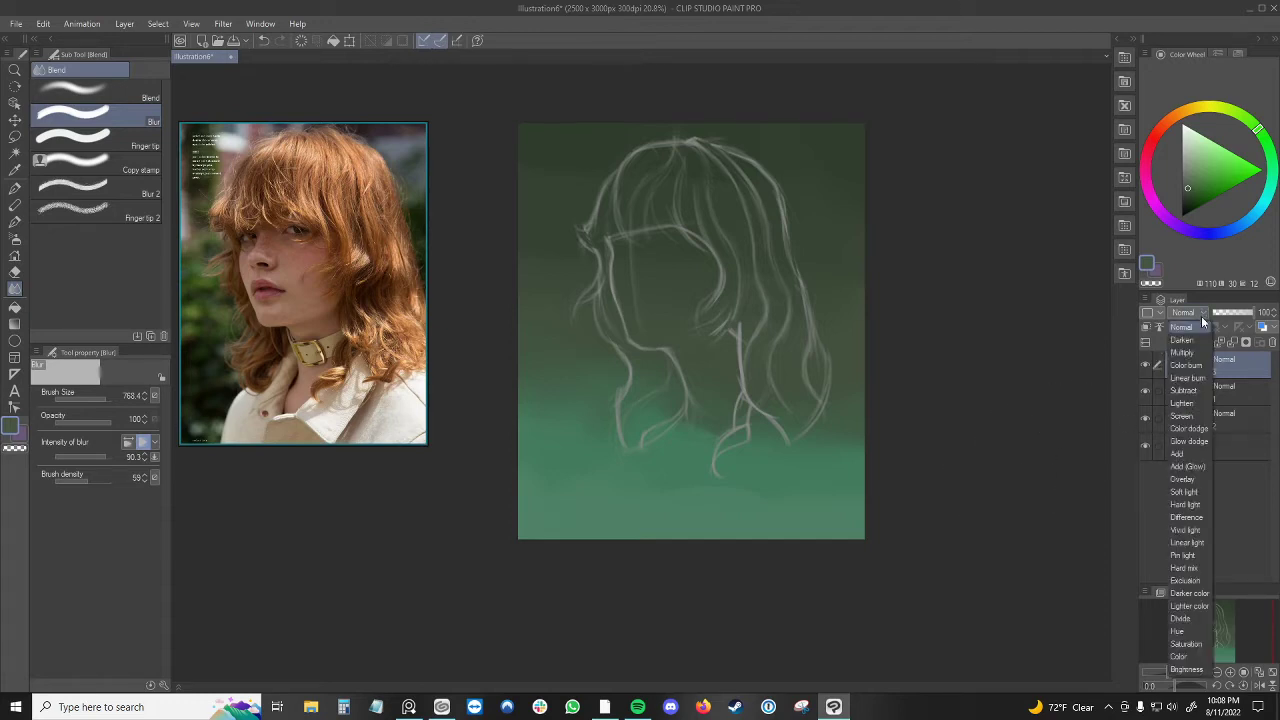
left_click(1200, 404)
- Choose a dark red for the TW_MAIN brush, test it over the head, and undo the test stroke
left_click(1163, 139)
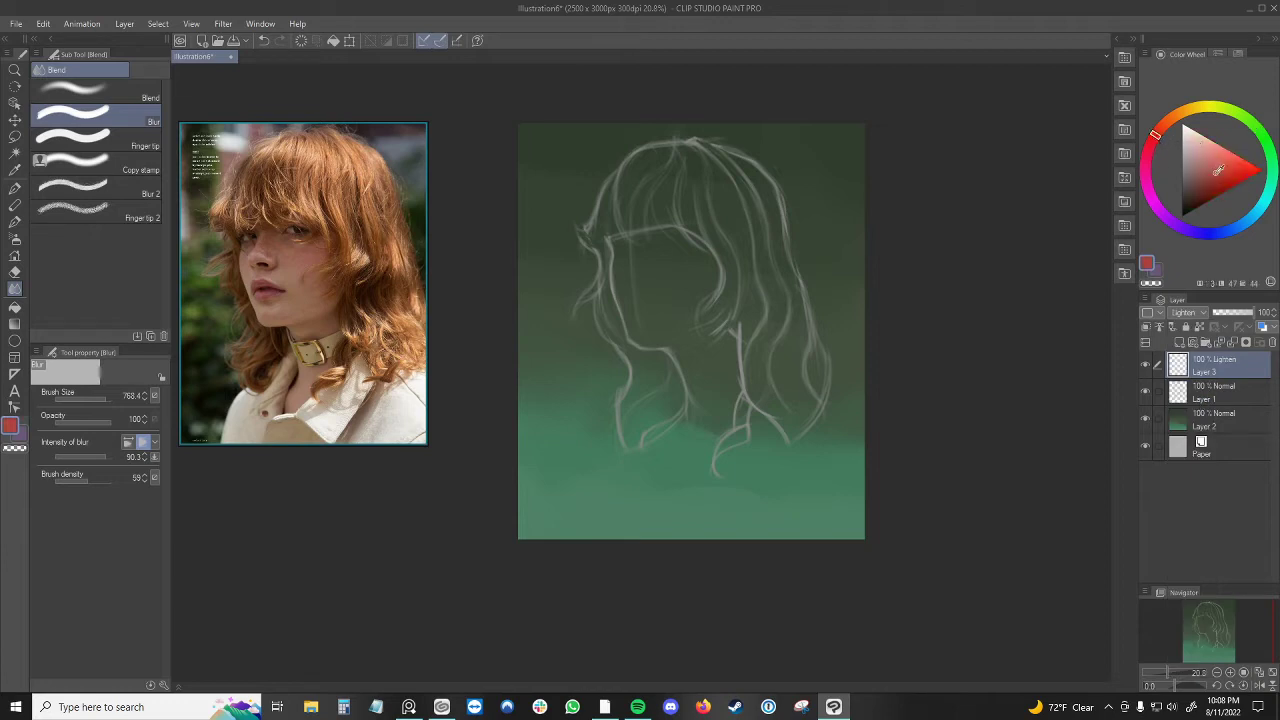
left_click(1201, 185)
left_click_drag(1201, 185, 1200, 192)
key("b")
left_click(706, 238)
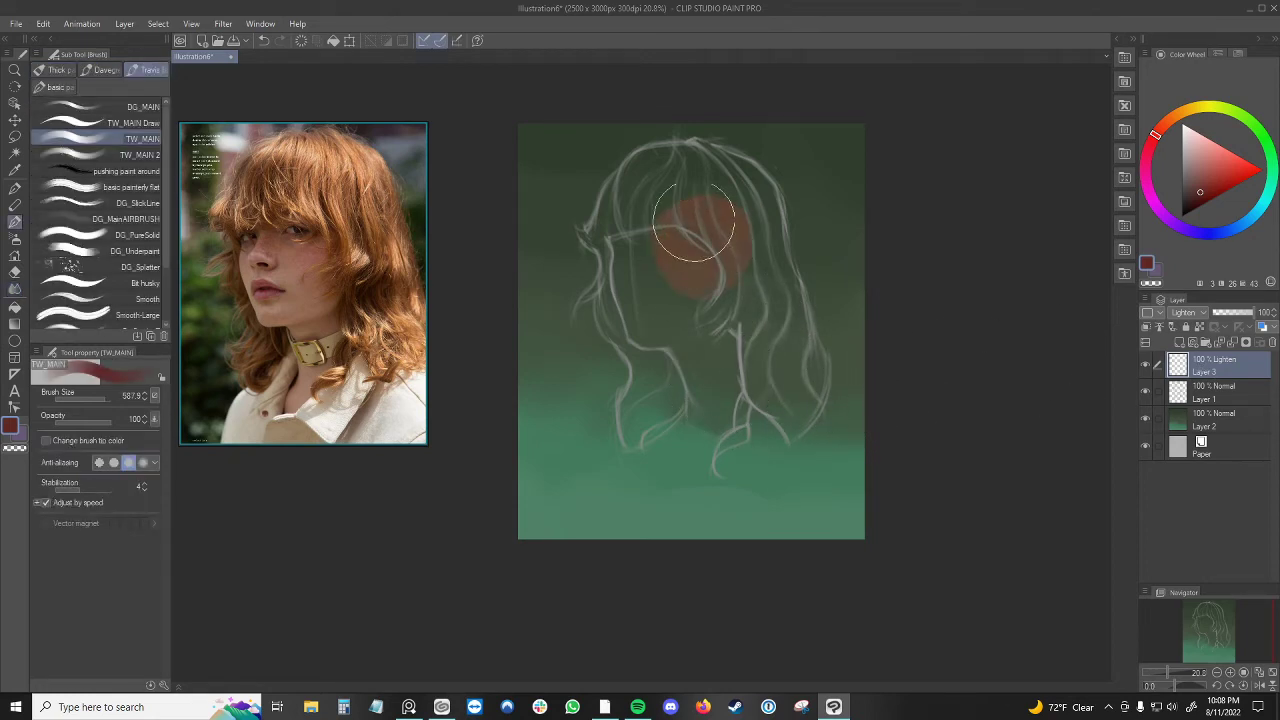
key("ctrl+z")
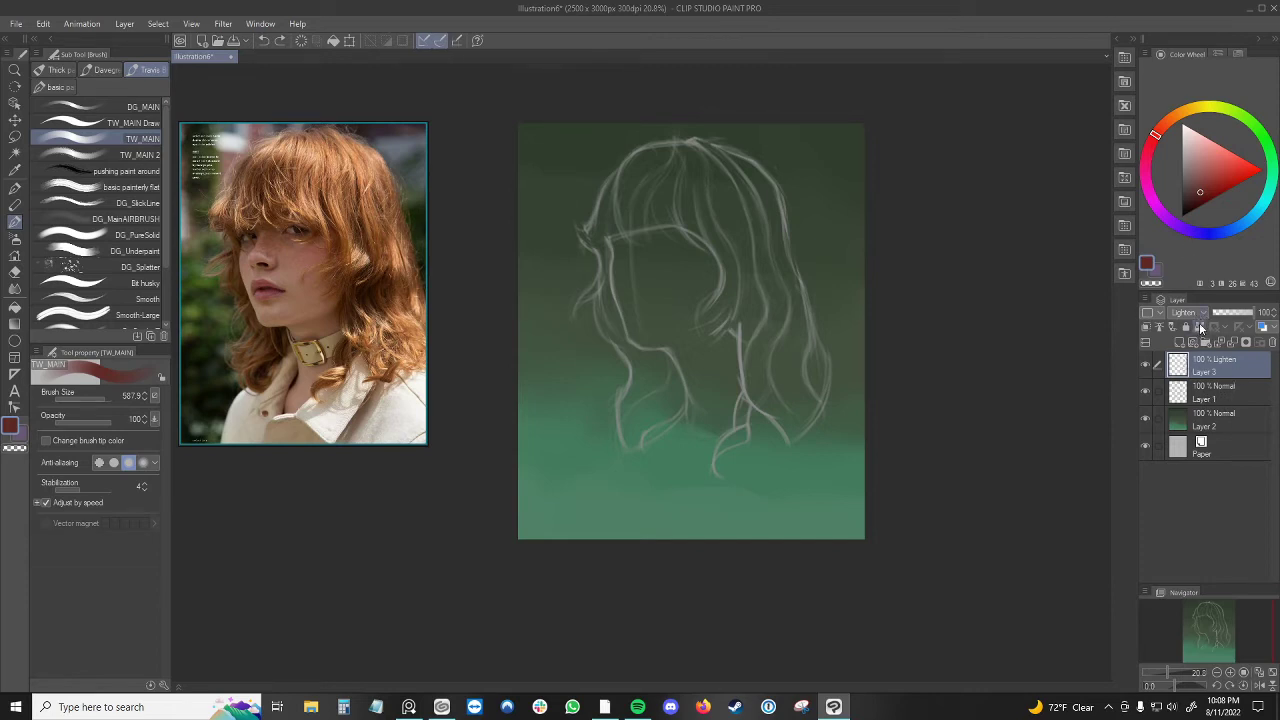
- Clip the new layer to the sketch, set its blending mode to Normal, and recolour all the sketch lines dark red
left_click(1147, 327)
mouse_move(746, 314)
left_mouse_down()
mouse_move(681, 354)
mouse_move(722, 301)
left_mouse_up()
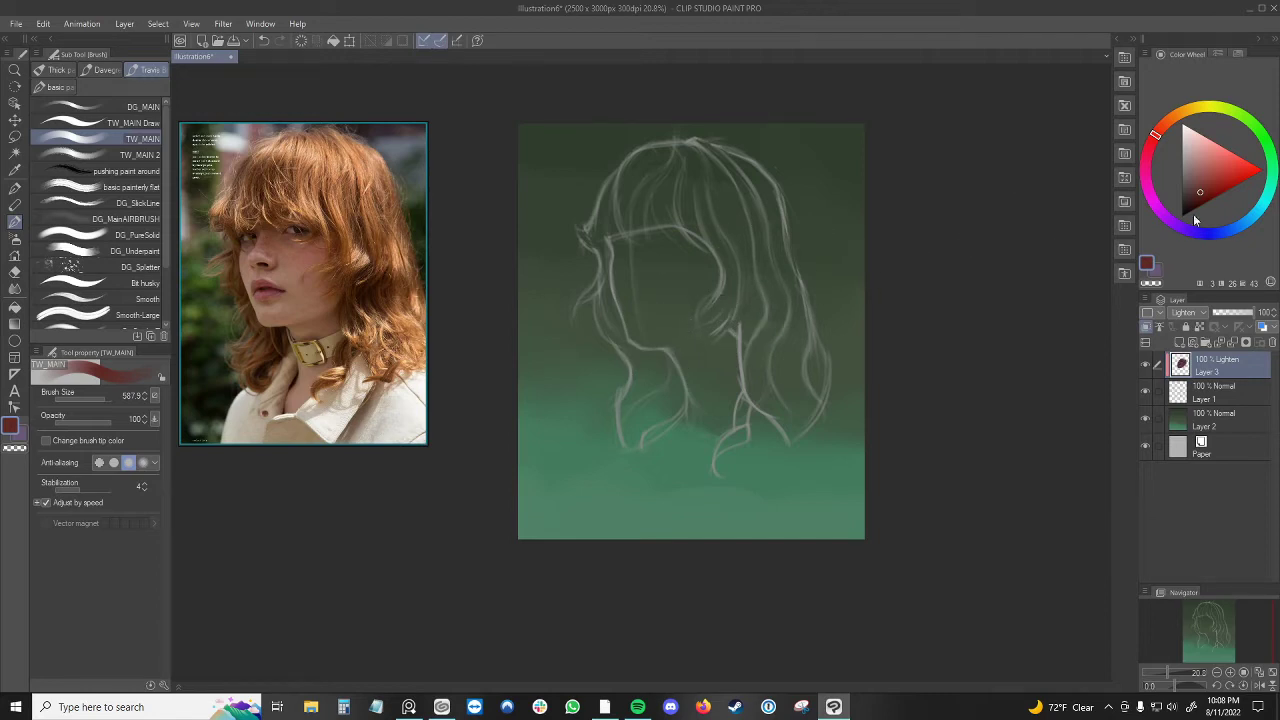
left_click(1188, 314)
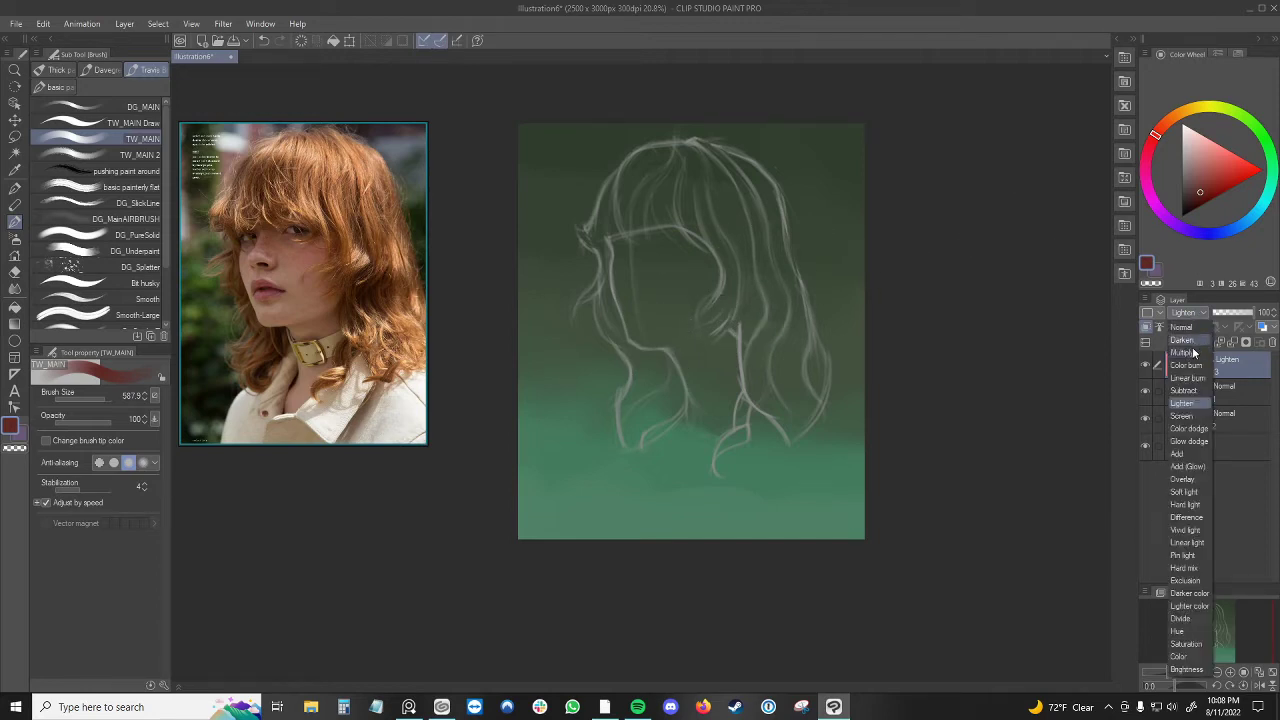
left_click(1197, 328)
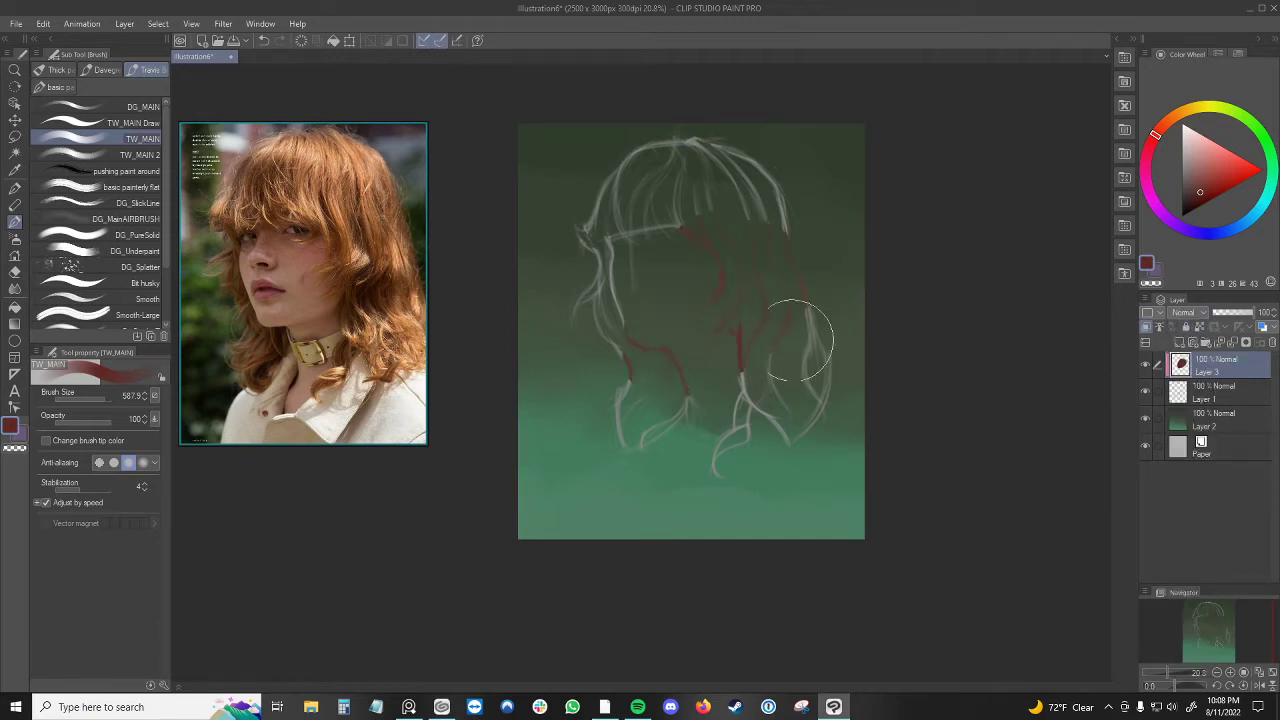
mouse_move(698, 264)
left_mouse_down()
mouse_move(582, 306)
mouse_move(668, 155)
mouse_move(772, 185)
left_mouse_up()
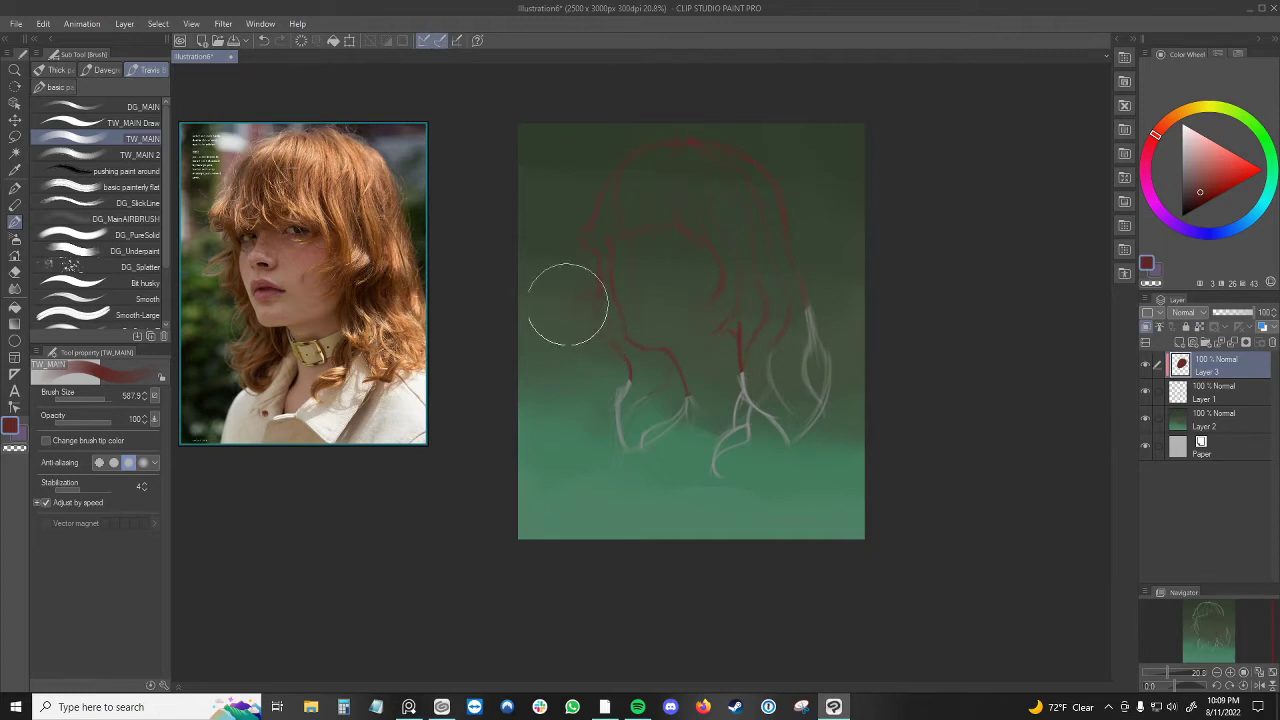
mouse_move(566, 294)
left_mouse_down()
mouse_move(648, 348)
mouse_move(644, 458)
mouse_move(778, 416)
mouse_move(815, 410)
left_mouse_up()
left_click_drag(723, 465, 754, 482)
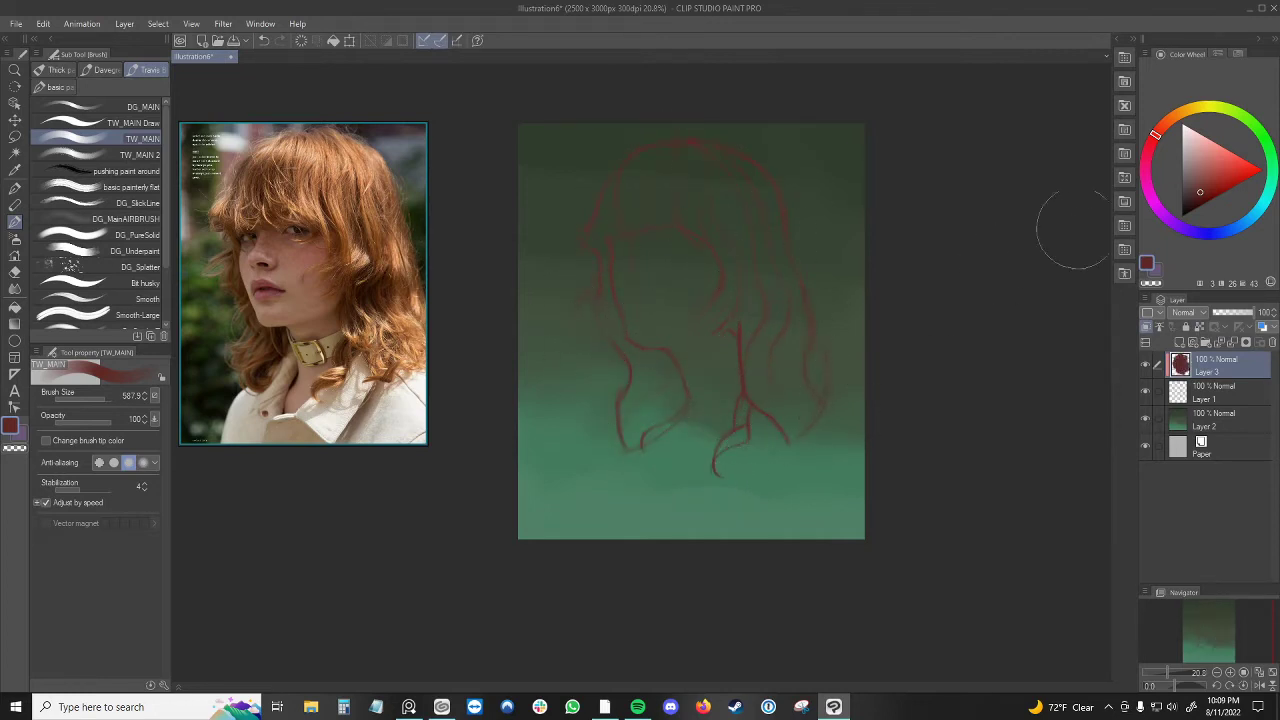
left_click(1195, 195)
- Merge the red recolouring layer into the sketch layer below and shift the sketch slightly to the left
right_click(1231, 370)
left_click(1231, 290)
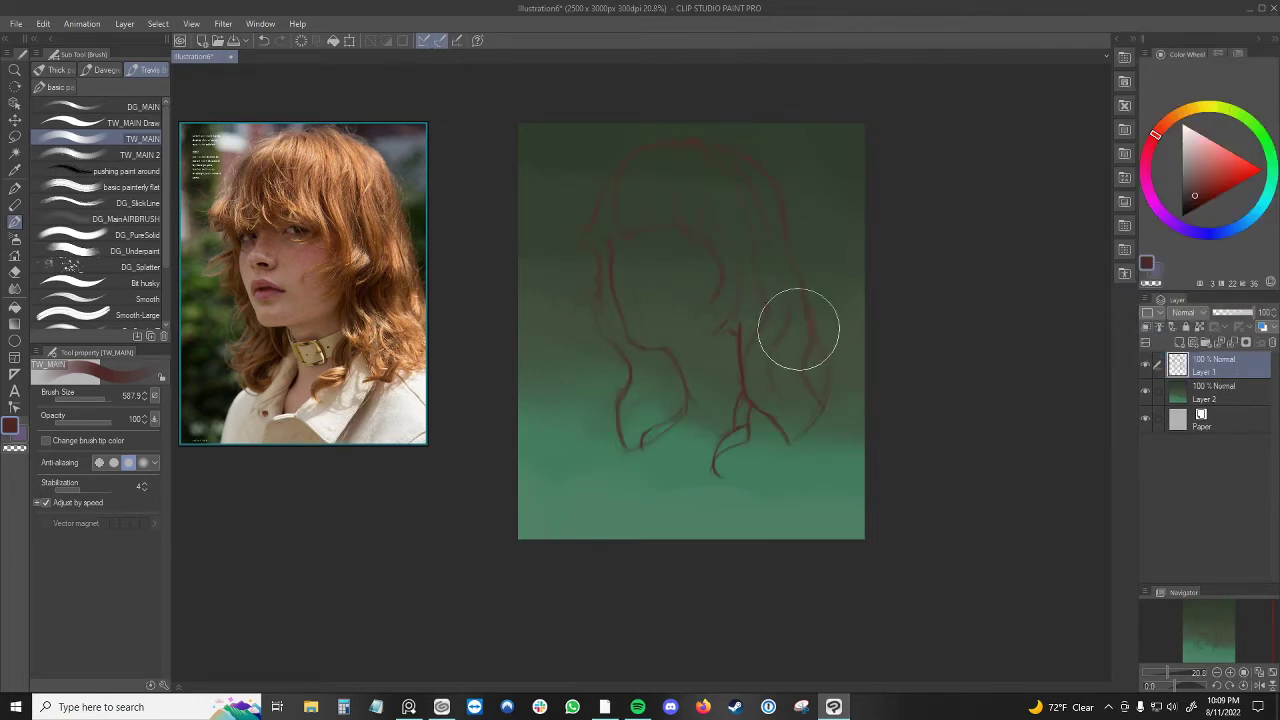
key("k")
left_click_drag(709, 329, 708, 327)
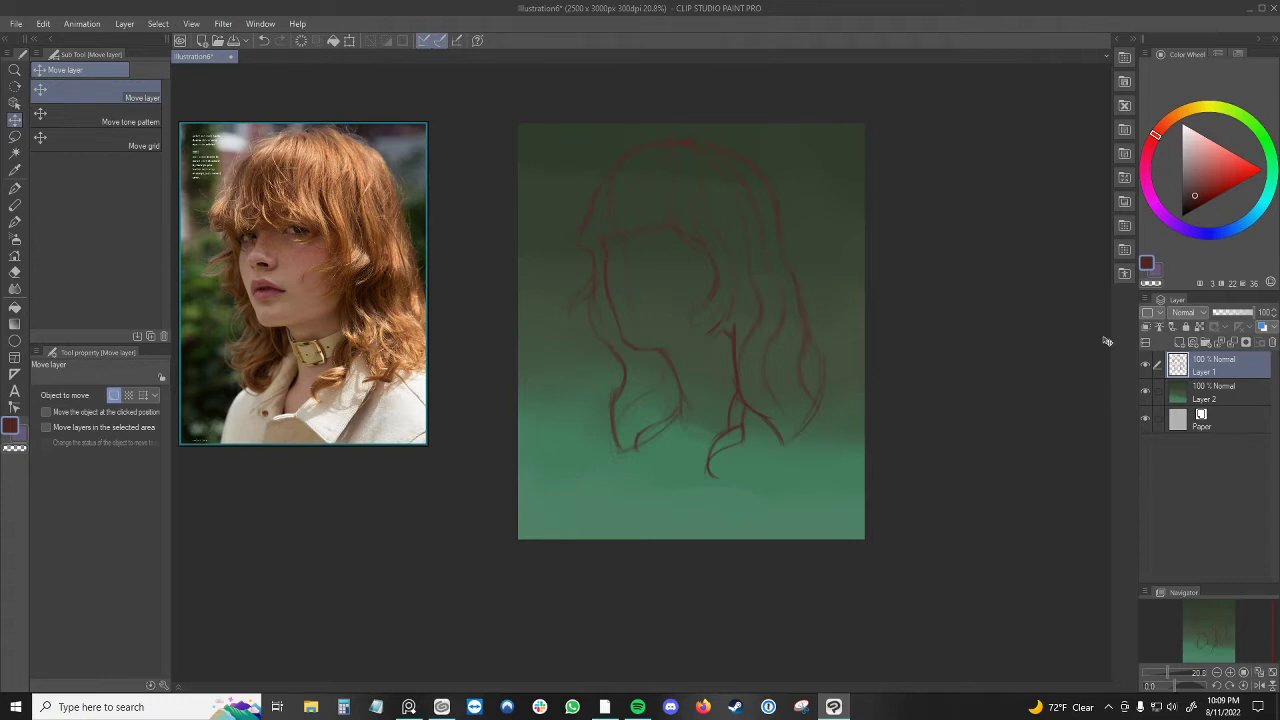
- Pick a light orange-beige skin tone and add a new layer between the sketch and the background
left_click(1171, 118)
left_click(1205, 176)
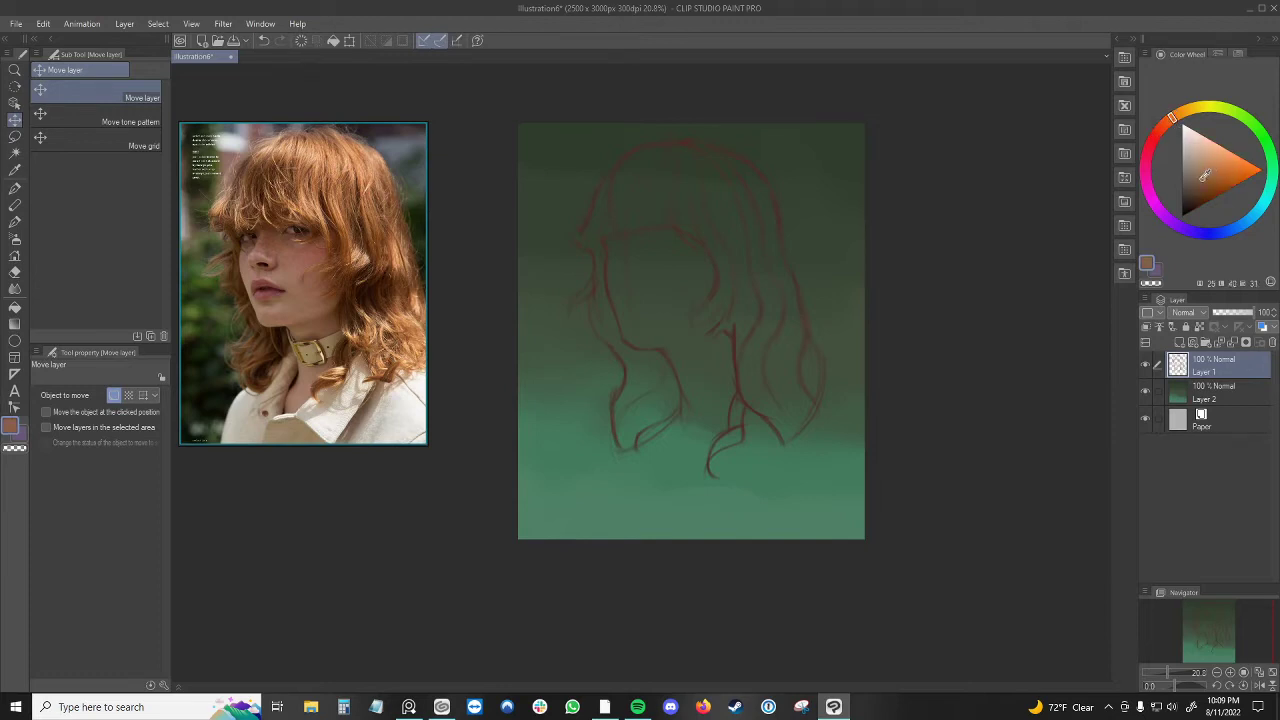
left_click_drag(1204, 176, 1204, 153)
key("b")
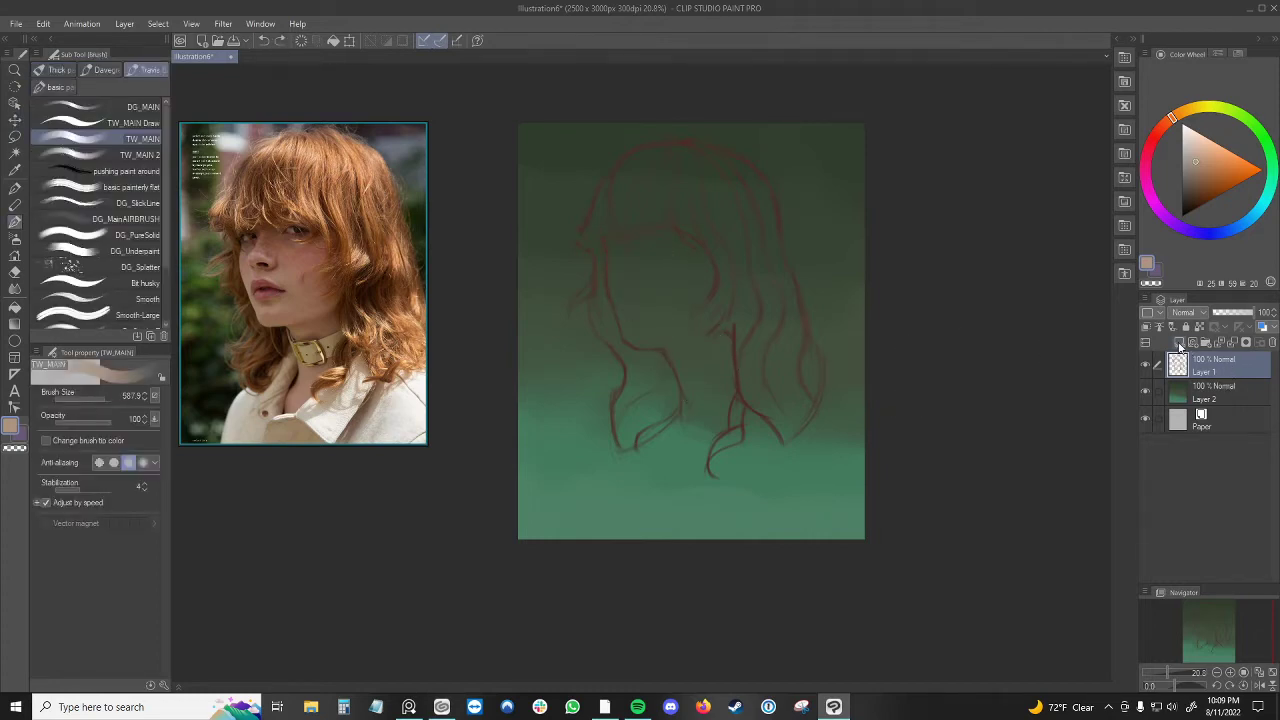
left_click(1181, 343)
left_click_drag(1215, 367, 1215, 395)
- Block in the face and neck inside the sketch lines with a warm skin tone, using smaller brush sizes
mouse_move(644, 300)
left_mouse_down("ctrl+alt")
mouse_move(618, 285)
mouse_move(638, 249)
left_mouse_up("ctrl+alt")
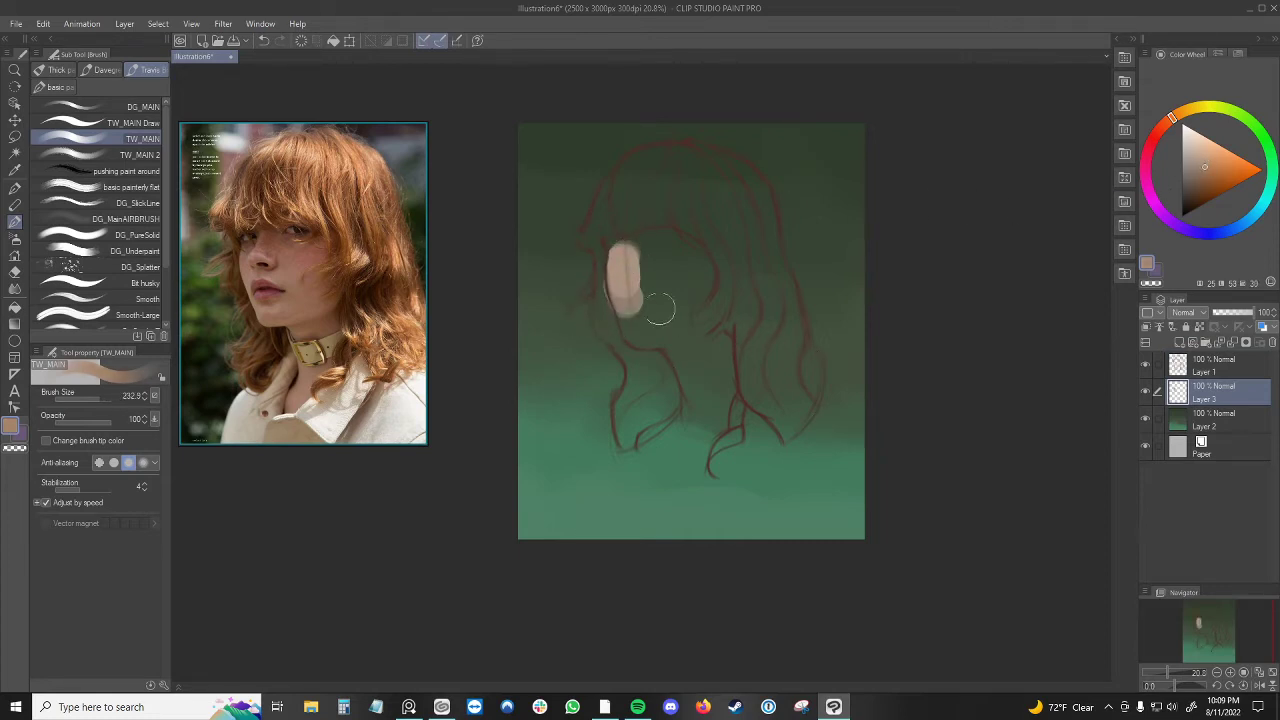
mouse_move(660, 308)
left_mouse_down()
mouse_move(629, 283)
mouse_move(637, 327)
mouse_move(625, 314)
mouse_move(648, 331)
mouse_move(623, 246)
mouse_move(671, 240)
mouse_move(695, 263)
mouse_move(683, 289)
mouse_move(657, 283)
mouse_move(652, 298)
mouse_move(675, 318)
mouse_move(655, 338)
mouse_move(682, 345)
mouse_move(703, 286)
left_mouse_up()
key("[")
mouse_move(689, 356)
left_mouse_down()
mouse_move(719, 339)
mouse_move(720, 378)
mouse_move(711, 389)
mouse_move(672, 347)
mouse_move(716, 394)
left_mouse_up()
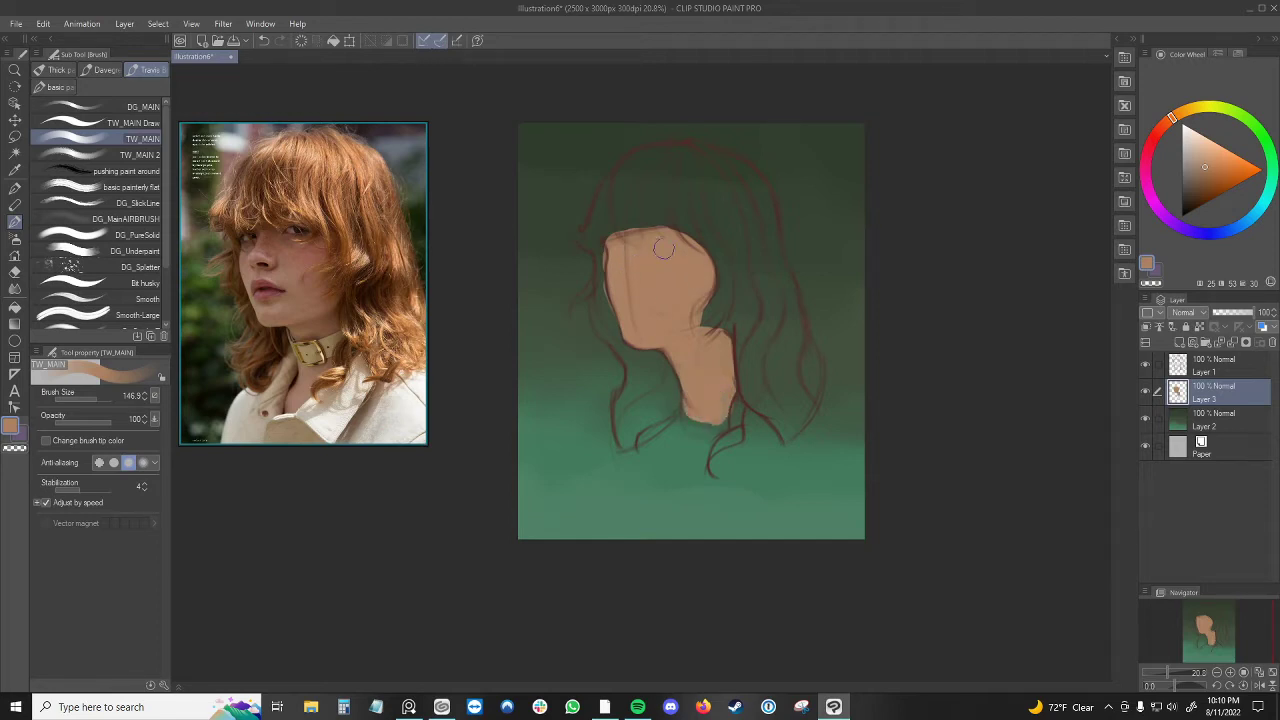
- Tint the forehead reddish and lay a darker brown shadow over the forehead, the side of the face and the upper neck
left_click(1165, 131)
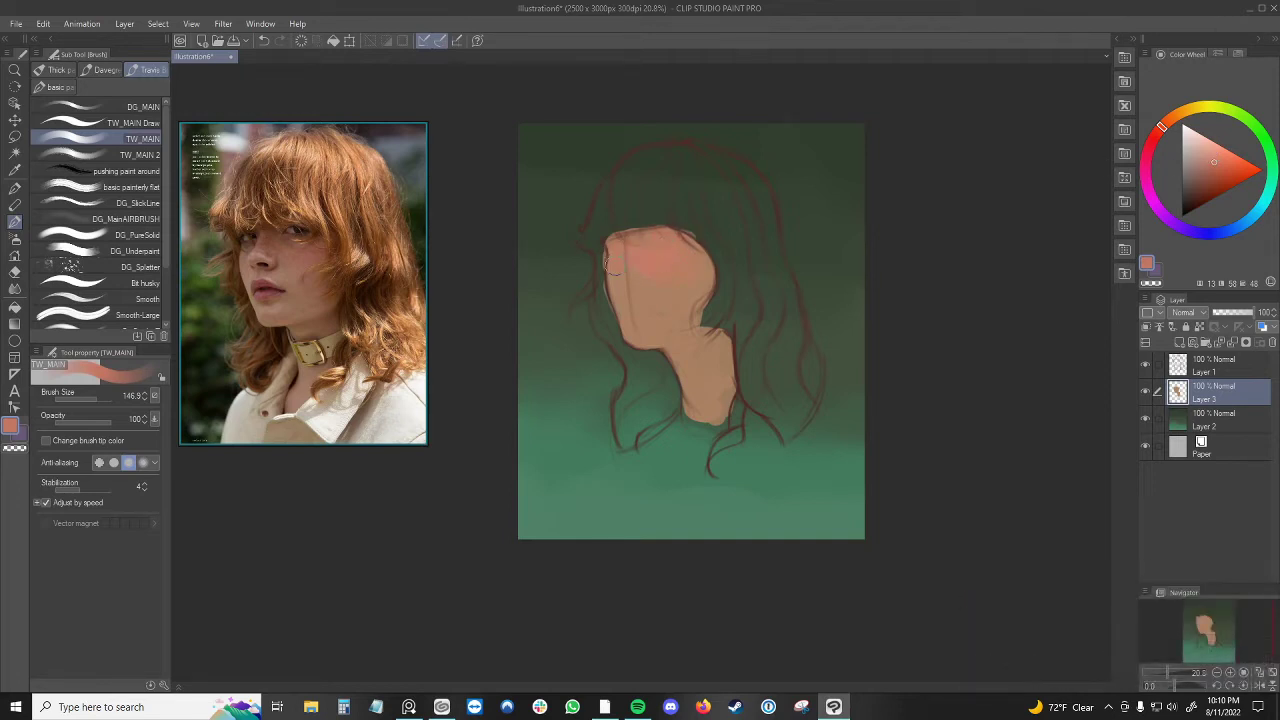
left_click(1168, 120)
left_click(1200, 176)
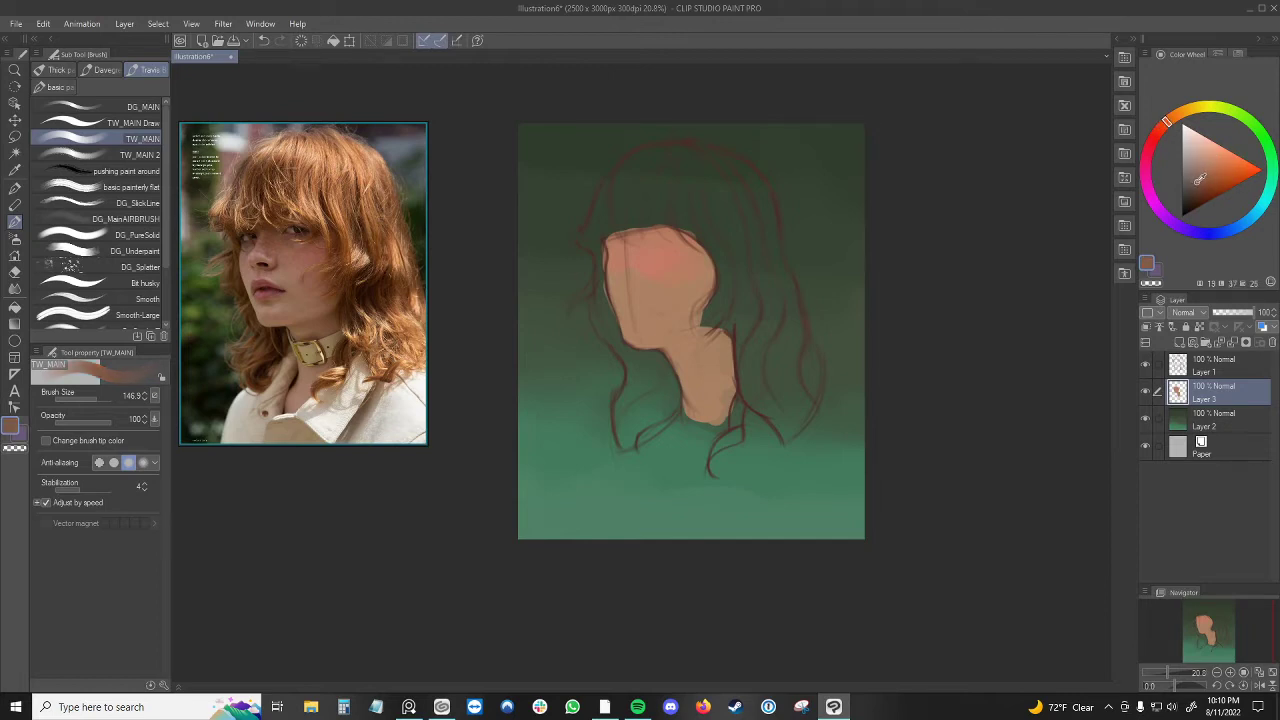
mouse_move(648, 238)
left_mouse_down()
mouse_move(618, 275)
mouse_move(641, 238)
mouse_move(693, 258)
mouse_move(671, 251)
mouse_move(674, 267)
mouse_move(691, 251)
mouse_move(699, 266)
mouse_move(655, 259)
mouse_move(616, 271)
left_mouse_up()
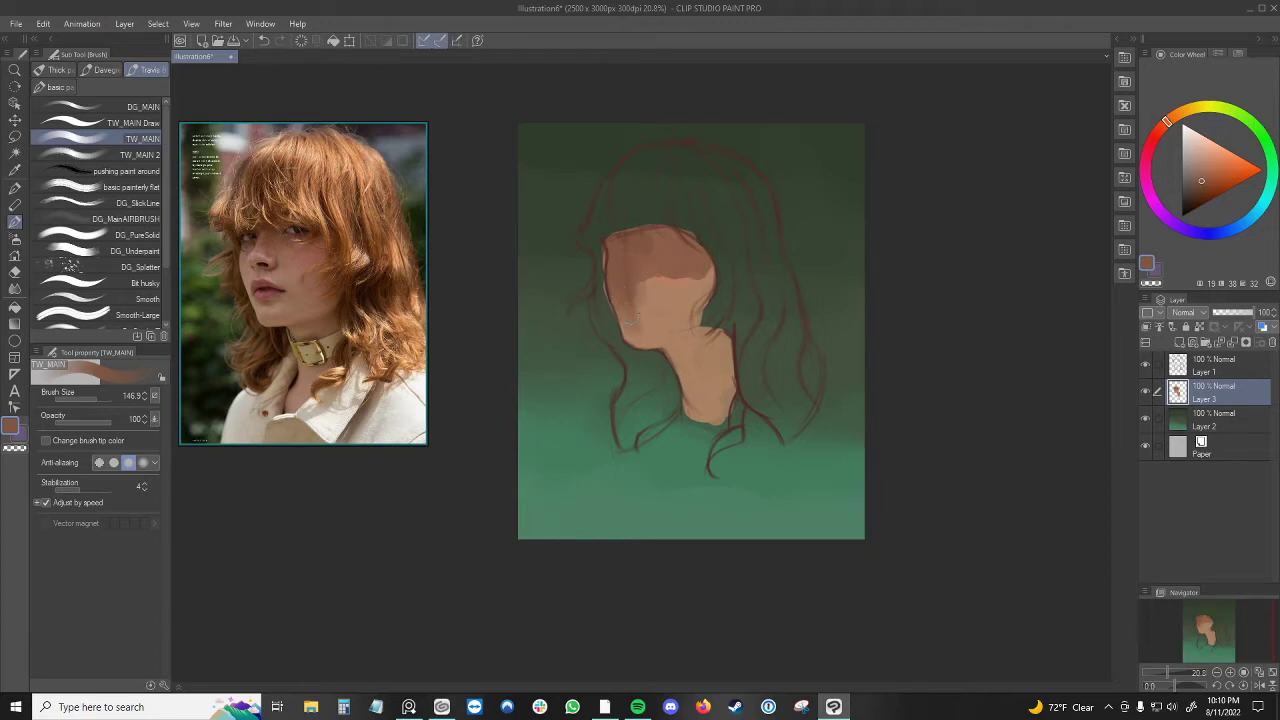
mouse_move(630, 320)
left_mouse_down()
mouse_move(668, 300)
mouse_move(655, 273)
mouse_move(677, 287)
mouse_move(672, 272)
mouse_move(702, 269)
mouse_move(699, 290)
mouse_move(661, 272)
mouse_move(664, 294)
mouse_move(636, 293)
mouse_move(669, 280)
mouse_move(649, 287)
mouse_move(661, 300)
mouse_move(649, 311)
mouse_move(659, 270)
mouse_move(645, 279)
mouse_move(660, 295)
mouse_move(644, 315)
mouse_move(693, 303)
mouse_move(664, 255)
mouse_move(685, 264)
mouse_move(615, 249)
mouse_move(629, 280)
mouse_move(663, 238)
mouse_move(691, 241)
mouse_move(639, 281)
mouse_move(688, 297)
mouse_move(683, 322)
mouse_move(642, 298)
mouse_move(635, 318)
mouse_move(661, 333)
mouse_move(669, 298)
mouse_move(719, 340)
mouse_move(697, 355)
mouse_move(705, 331)
mouse_move(692, 357)
left_mouse_up()
- Blend the face shading, extend the shadow down the neck, and add a deeper brown along the hairline
key("j")
key("b")
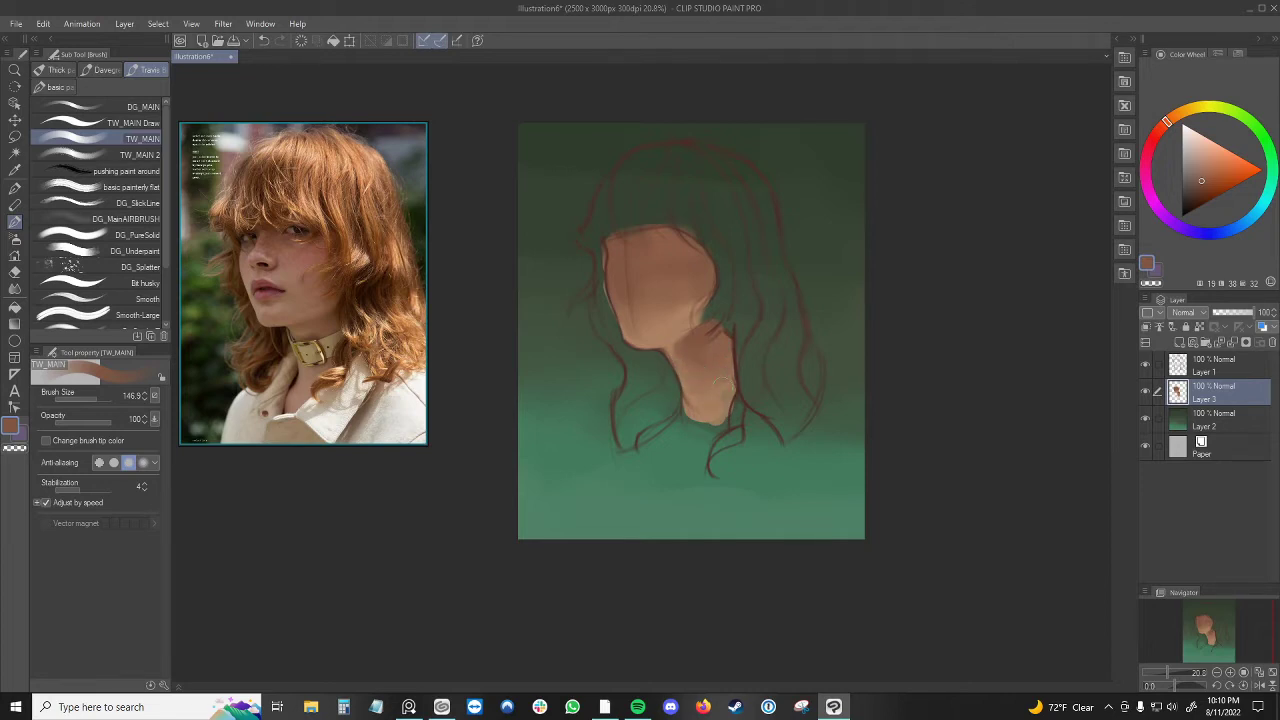
left_click_drag(722, 384, 709, 382)
left_click_drag(1204, 180, 1199, 189)
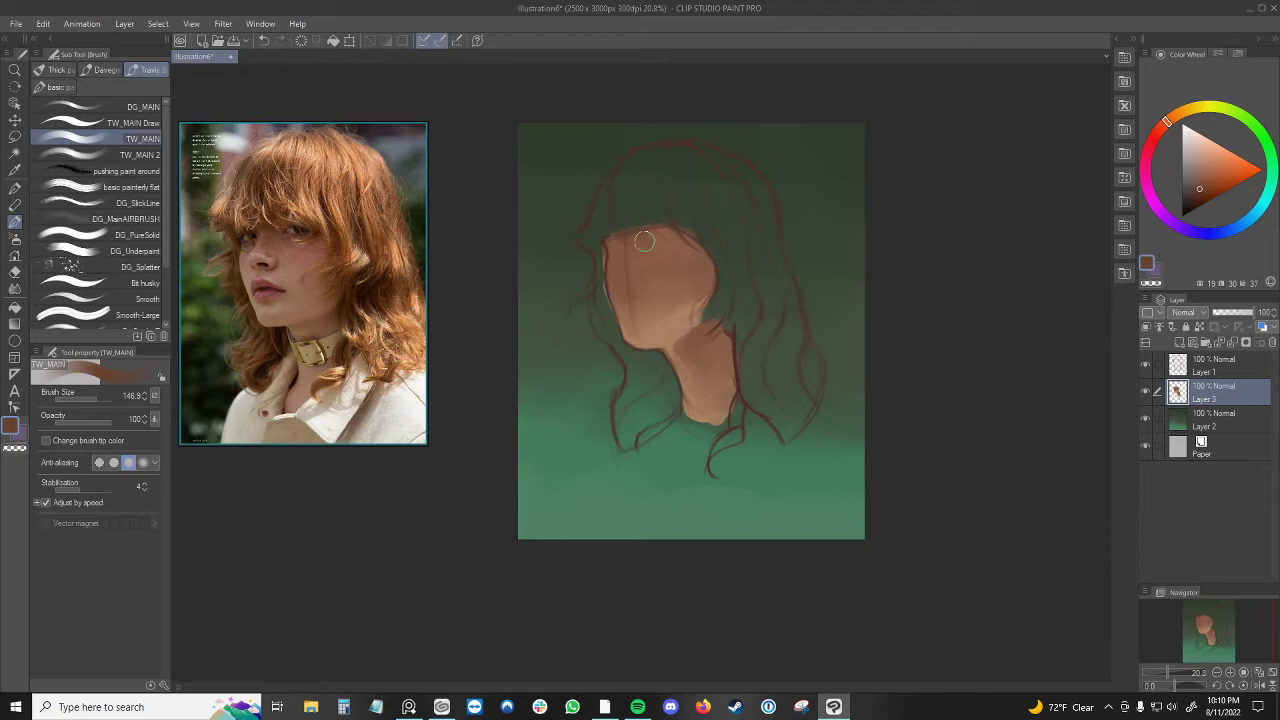
left_click_drag(644, 241, 650, 248)
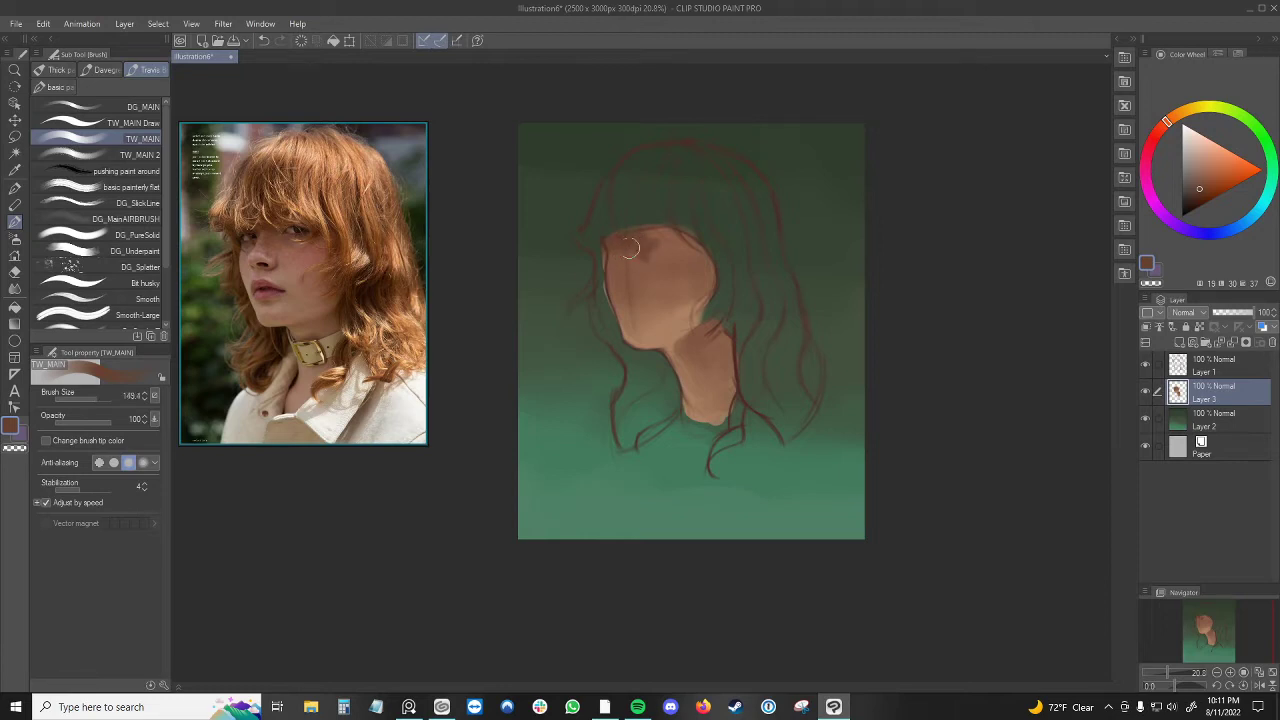
- Soften the hairline shadow into the forehead with a smaller brush and skin tones sampled from the painting
left_click(621, 267, "alt")
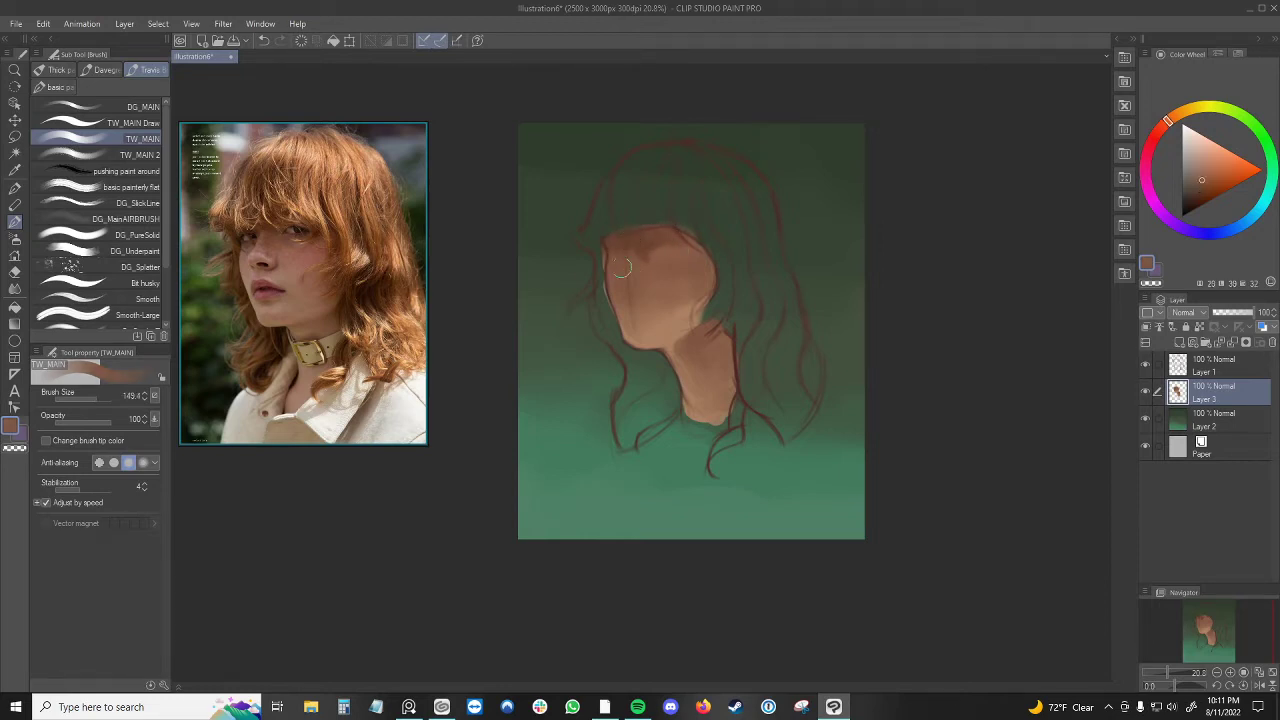
key("[")
key("[")
left_click(657, 248, "alt")
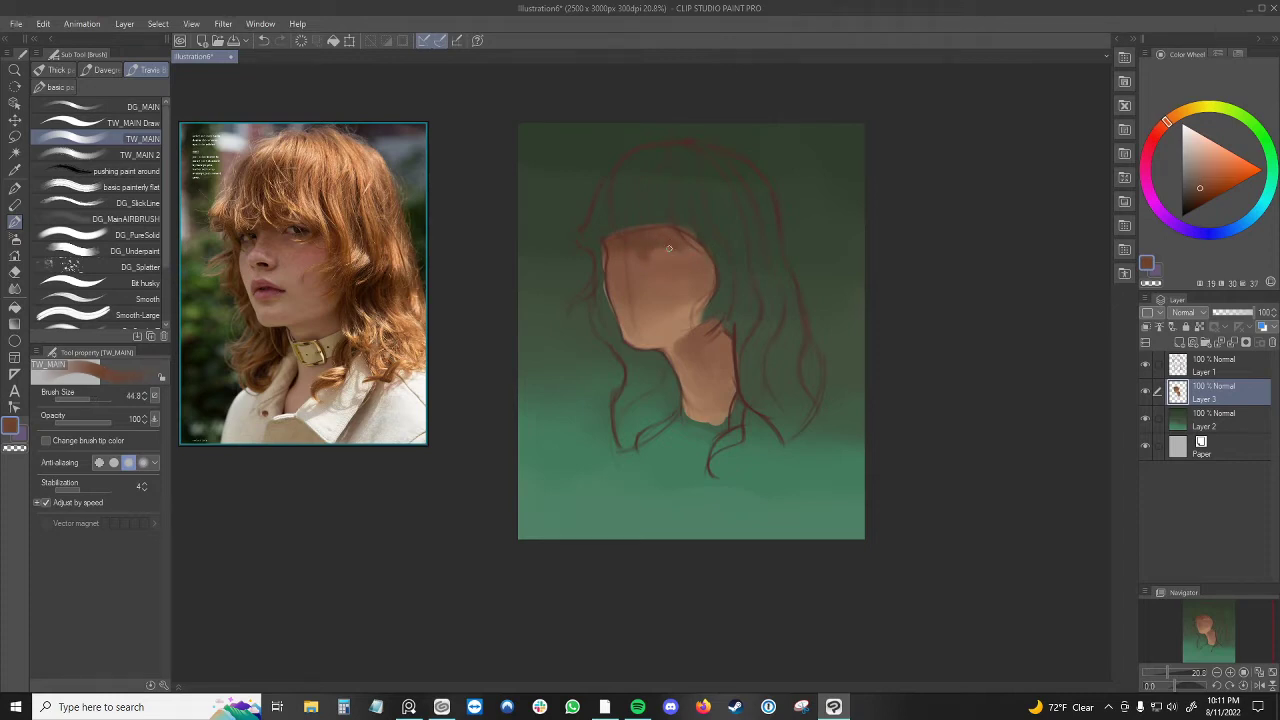
left_click(611, 272, "alt")
left_click(616, 264, "alt")
left_click(617, 255, "alt")
- Brush a muted greyish tone over the front of the face and undo the last grey stroke
left_click_drag(1179, 175, 1189, 181)
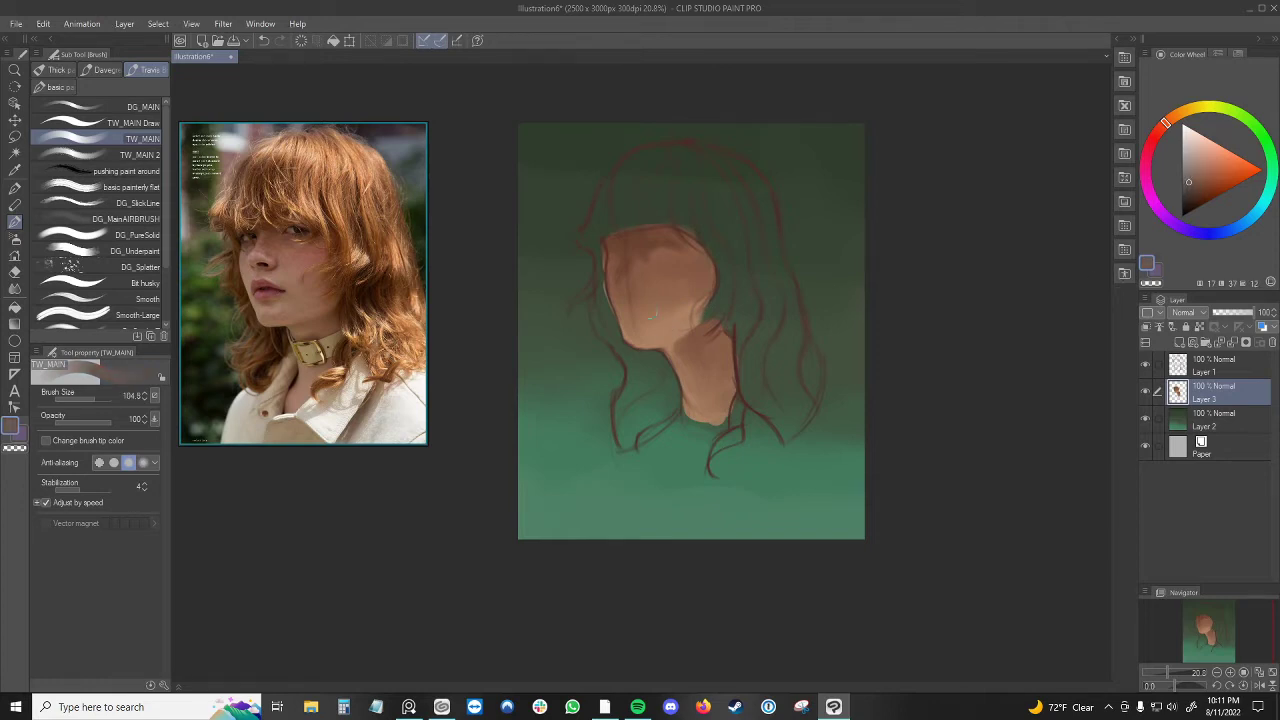
left_click(1187, 174)
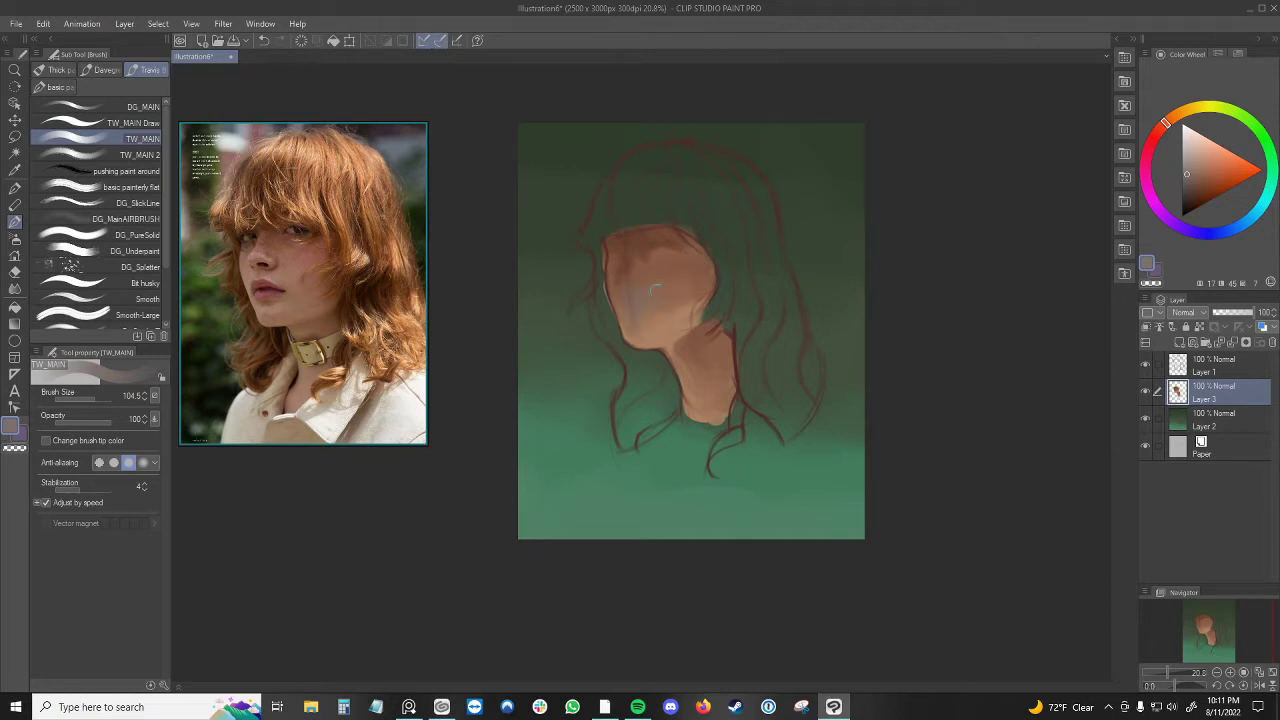
key("ctrl+z")
- Work the greyish tone into the cheek and jaw with skin tones sampled from the face, adjusting the brush size
left_click_drag(646, 252, 672, 237, "ctrl+alt")
key("bracketright")
left_click(640, 294, "alt")
left_click(642, 296, "alt")
key("bracketright")
left_click(647, 315, "alt")
left_click(666, 318, "alt")
left_click(686, 300, "alt")
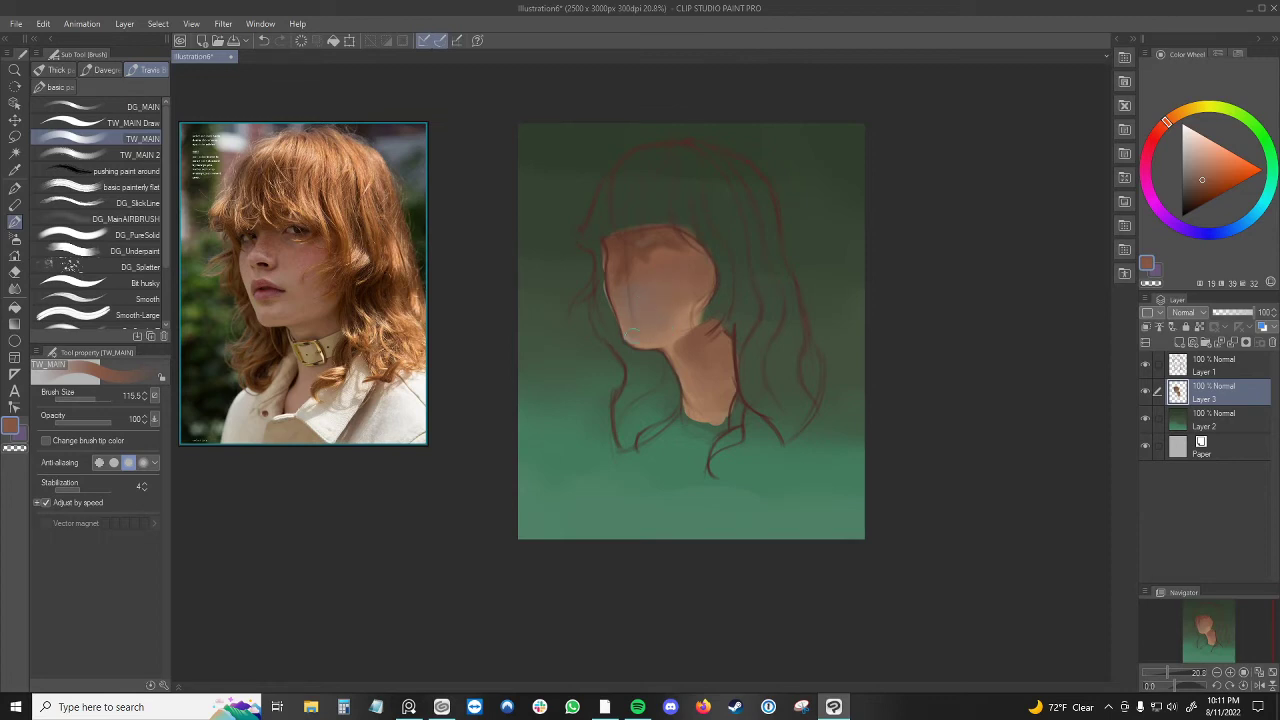
left_click(680, 314, "alt")
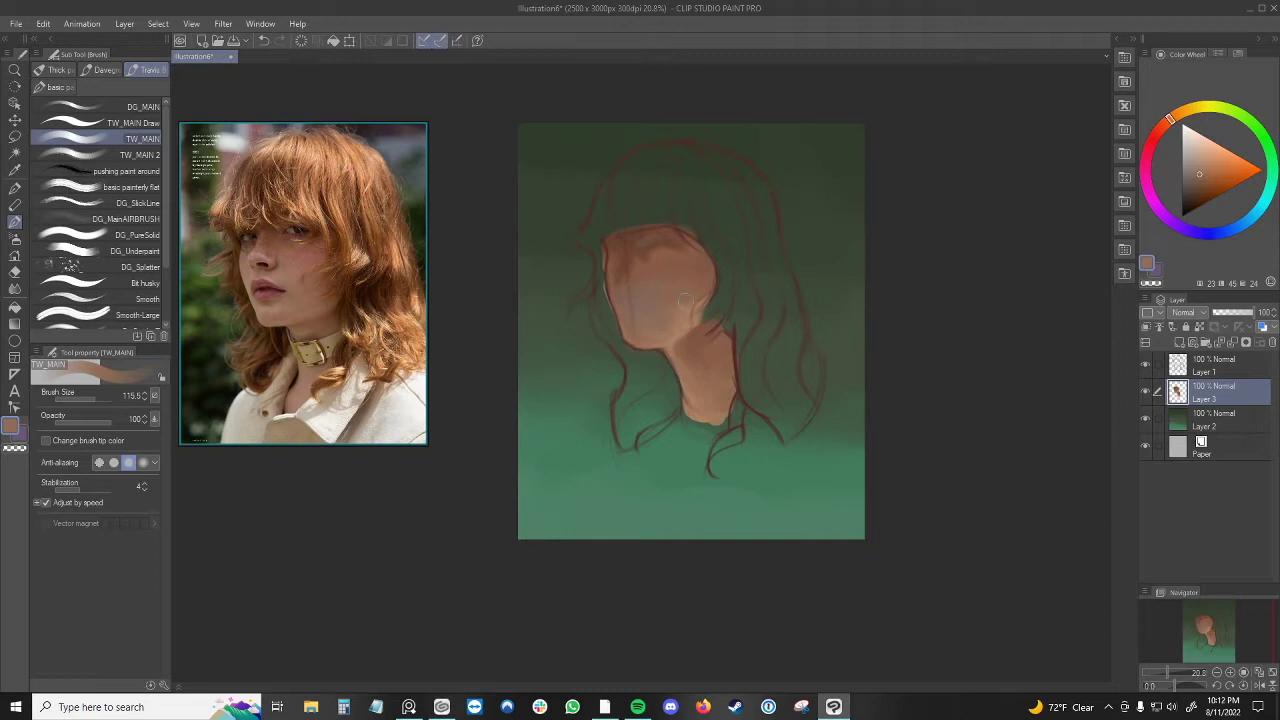
- Block in the crown, fringe and upper side of the hair with a flat mid orange
mouse_move(1232, 178)
left_mouse_down()
mouse_move(1215, 170)
mouse_move(1226, 156)
left_mouse_up()
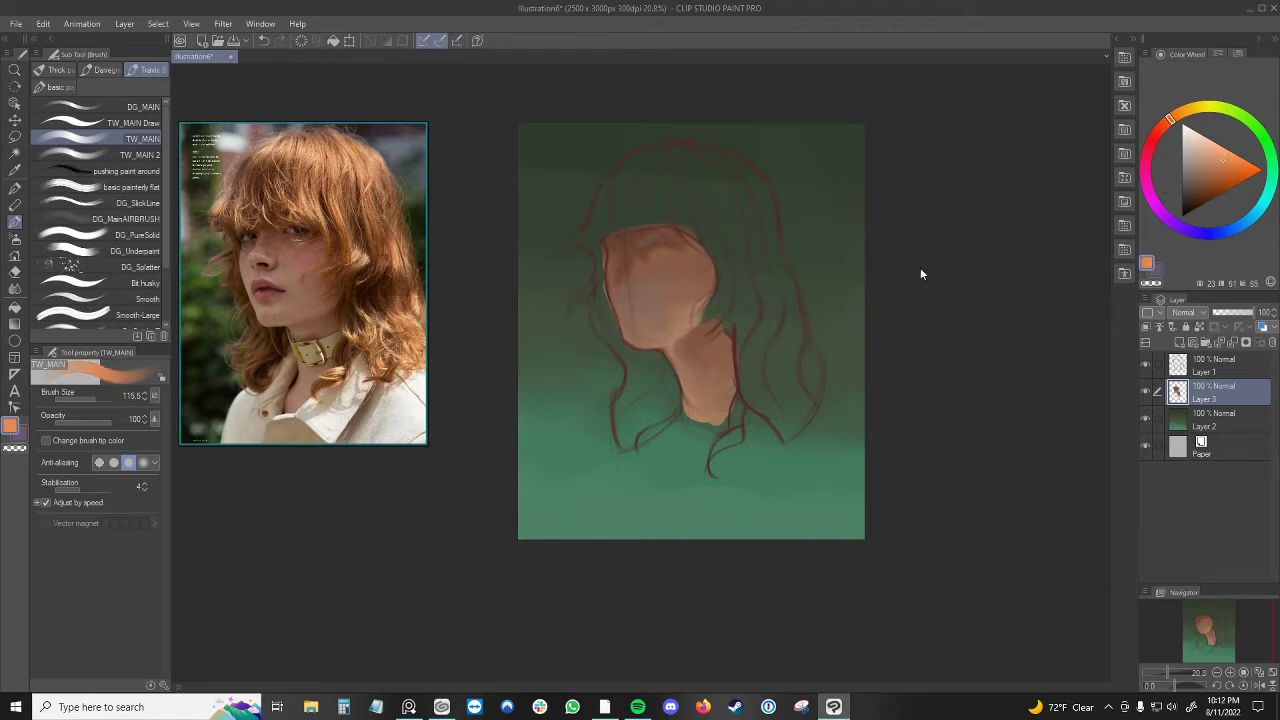
left_click_drag(663, 186, 636, 186)
key("ctrl+z")
left_click(1221, 169)
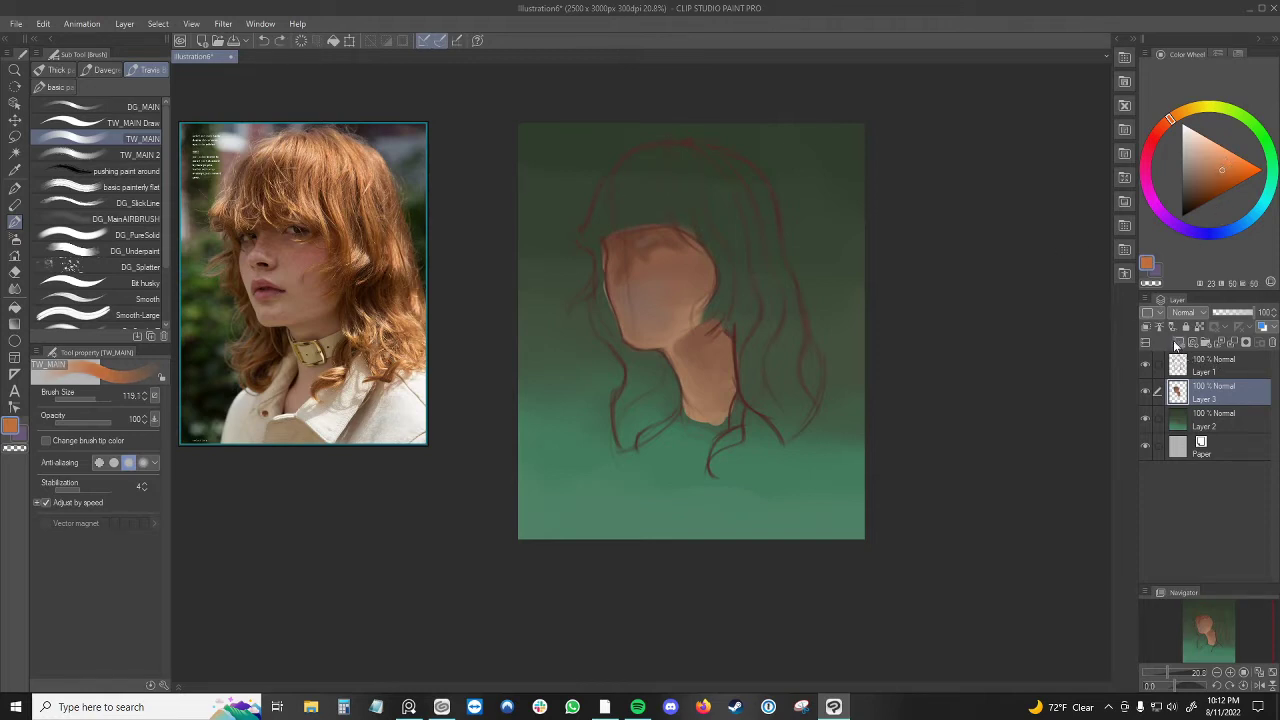
mouse_move(658, 176)
left_mouse_down()
mouse_move(635, 182)
mouse_move(662, 160)
mouse_move(617, 173)
mouse_move(602, 212)
mouse_move(610, 179)
mouse_move(602, 212)
mouse_move(622, 220)
mouse_move(591, 215)
mouse_move(590, 230)
mouse_move(601, 205)
mouse_move(577, 235)
mouse_move(622, 222)
left_mouse_up()
key("[")
mouse_move(634, 166)
left_mouse_down()
mouse_move(682, 160)
mouse_move(622, 214)
mouse_move(656, 217)
mouse_move(618, 210)
mouse_move(677, 200)
mouse_move(657, 210)
mouse_move(672, 228)
mouse_move(677, 191)
mouse_move(703, 181)
mouse_move(678, 158)
mouse_move(688, 150)
mouse_move(750, 207)
mouse_move(739, 190)
mouse_move(727, 235)
mouse_move(737, 268)
mouse_move(699, 213)
mouse_move(732, 291)
mouse_move(745, 205)
mouse_move(731, 208)
mouse_move(765, 285)
left_mouse_up()
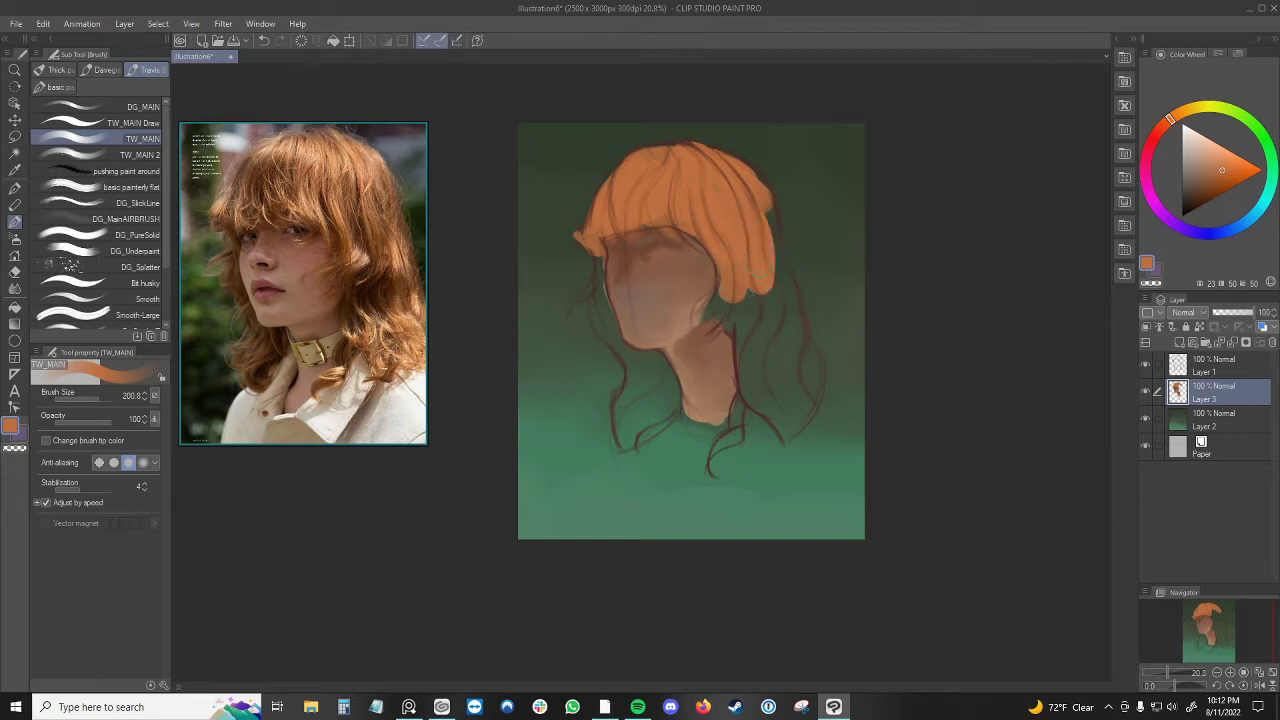
mouse_move(760, 205)
left_mouse_down()
mouse_move(776, 296)
mouse_move(786, 312)
mouse_move(792, 300)
left_mouse_up()
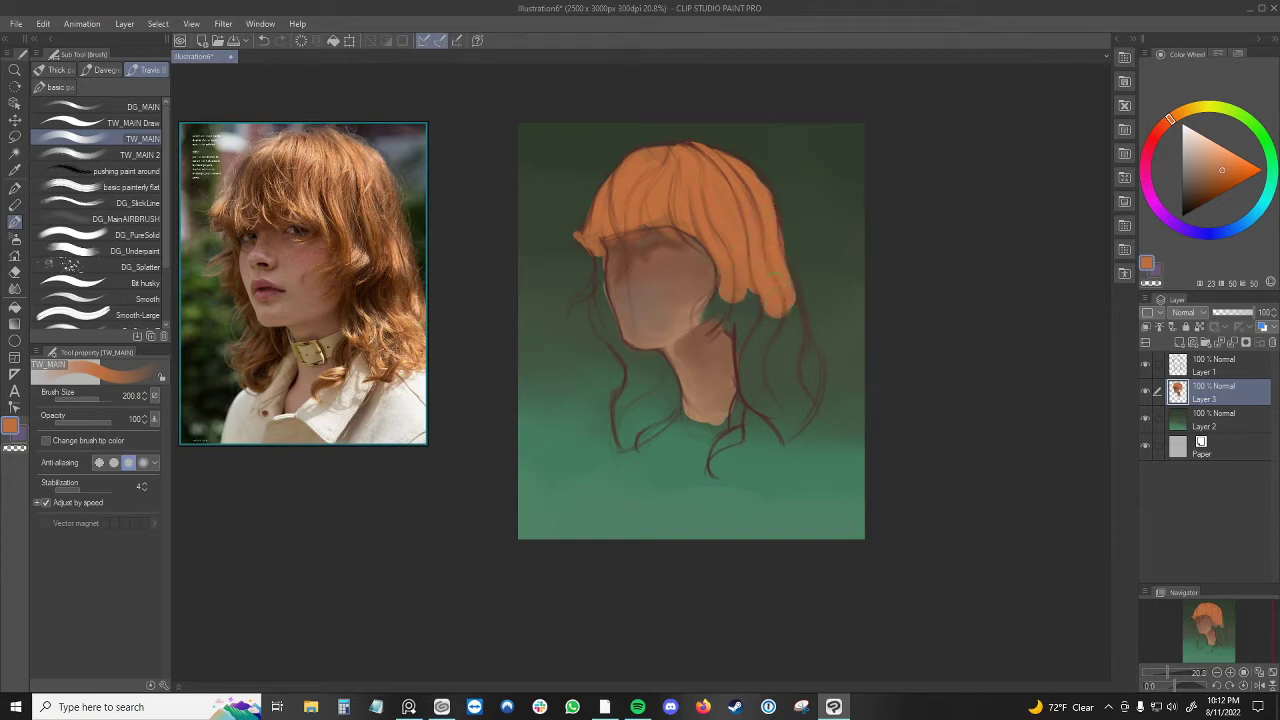
- Fill the long wavy locks behind the neck and in front of the face with orange, using smaller brush sizes
key("[")
mouse_move(713, 310)
left_mouse_down()
mouse_move(781, 311)
mouse_move(792, 357)
mouse_move(758, 363)
mouse_move(738, 307)
mouse_move(785, 349)
mouse_move(782, 321)
mouse_move(802, 365)
mouse_move(780, 327)
mouse_move(804, 351)
mouse_move(804, 412)
mouse_move(820, 392)
mouse_move(778, 442)
left_mouse_up()
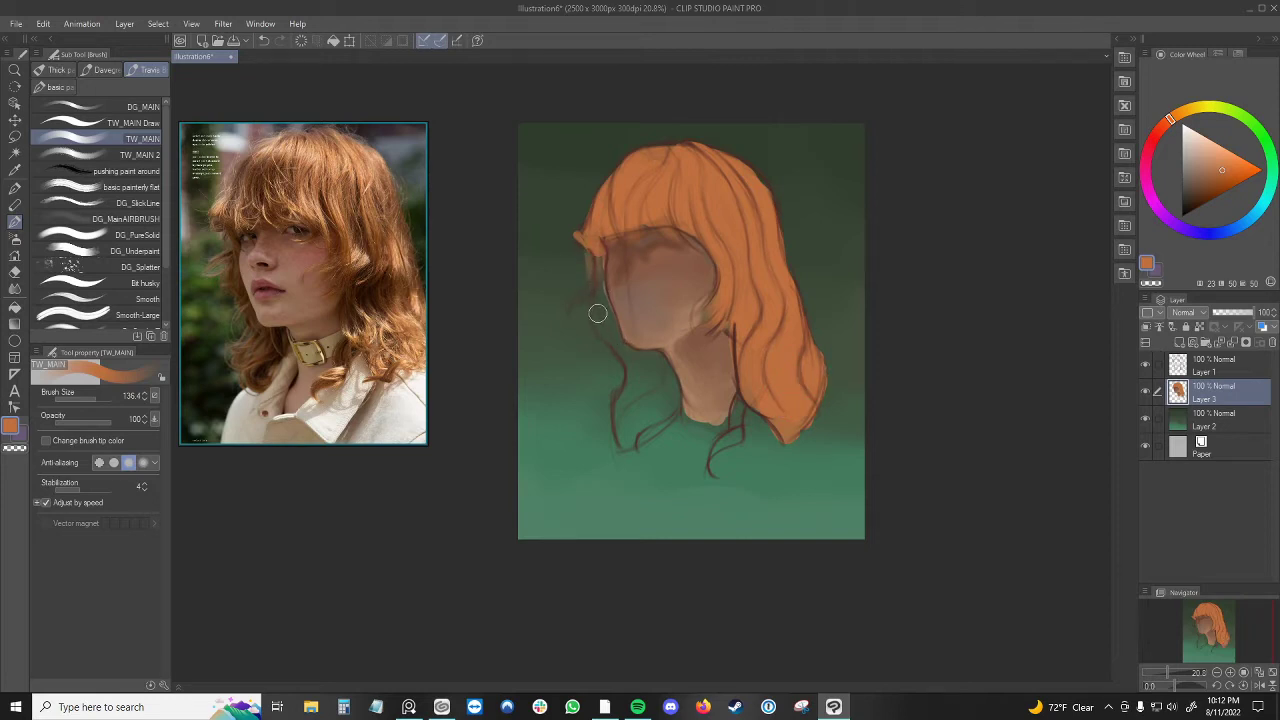
left_click_drag(606, 284, 598, 271)
mouse_move(598, 258)
left_mouse_down()
mouse_move(593, 293)
mouse_move(575, 305)
mouse_move(615, 330)
mouse_move(638, 371)
mouse_move(637, 357)
mouse_move(664, 366)
mouse_move(617, 406)
mouse_move(622, 432)
mouse_move(636, 445)
mouse_move(672, 392)
mouse_move(712, 452)
mouse_move(740, 398)
left_mouse_up()
key("bracketright")
key("bracketleft")
key("bracketleft")
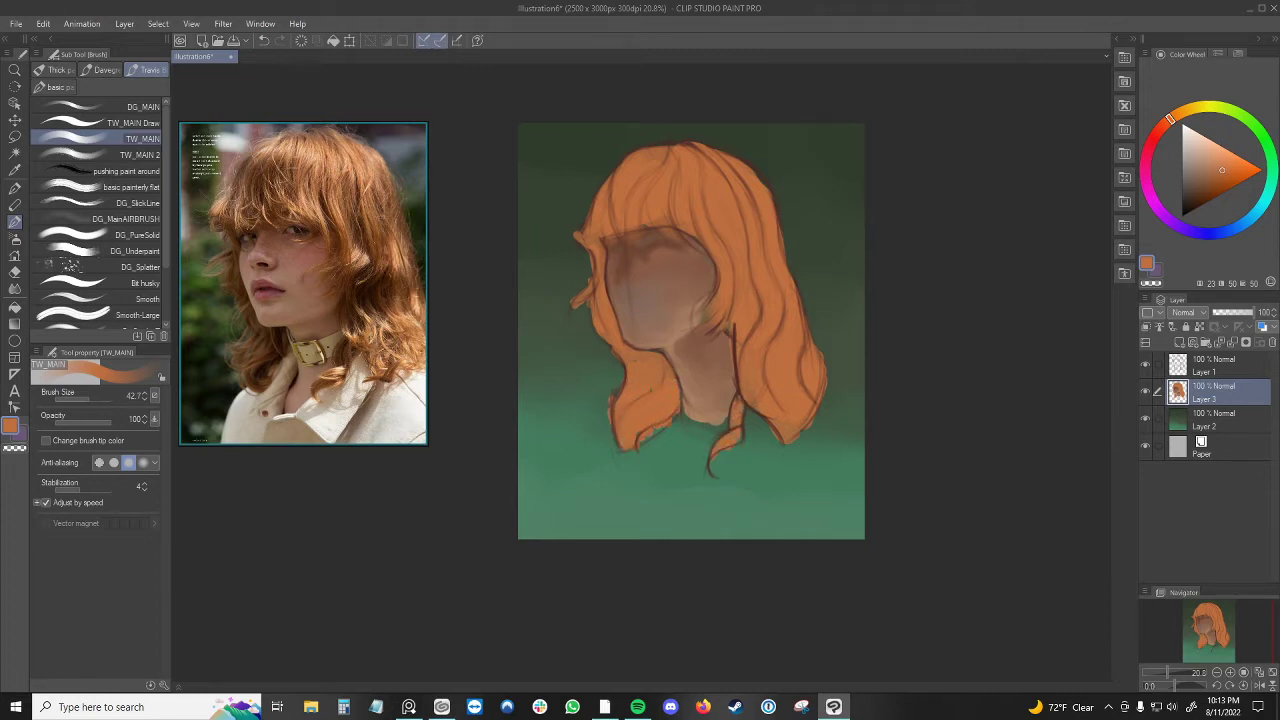
- Mix a dark reddish brown for the hair shadows and switch to the DG_Underpaint brush
key("c")
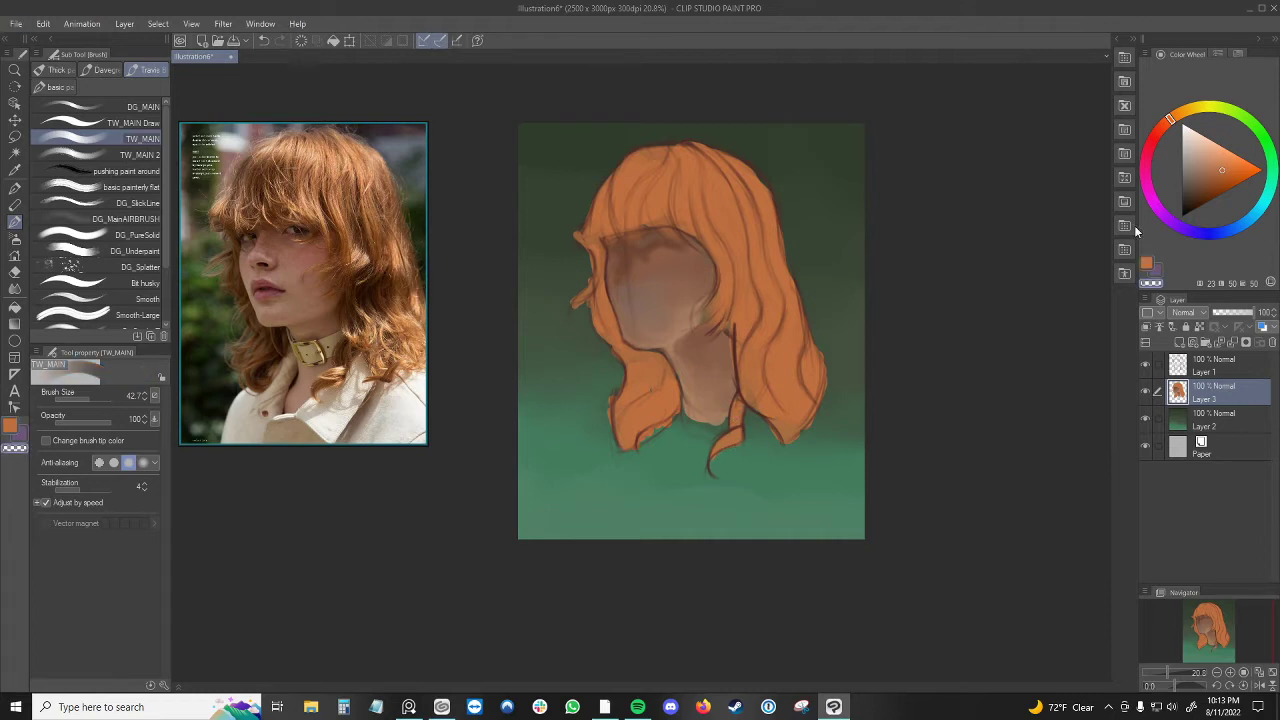
left_click_drag(1227, 172, 1205, 184)
left_click_drag(1169, 126, 1154, 136)
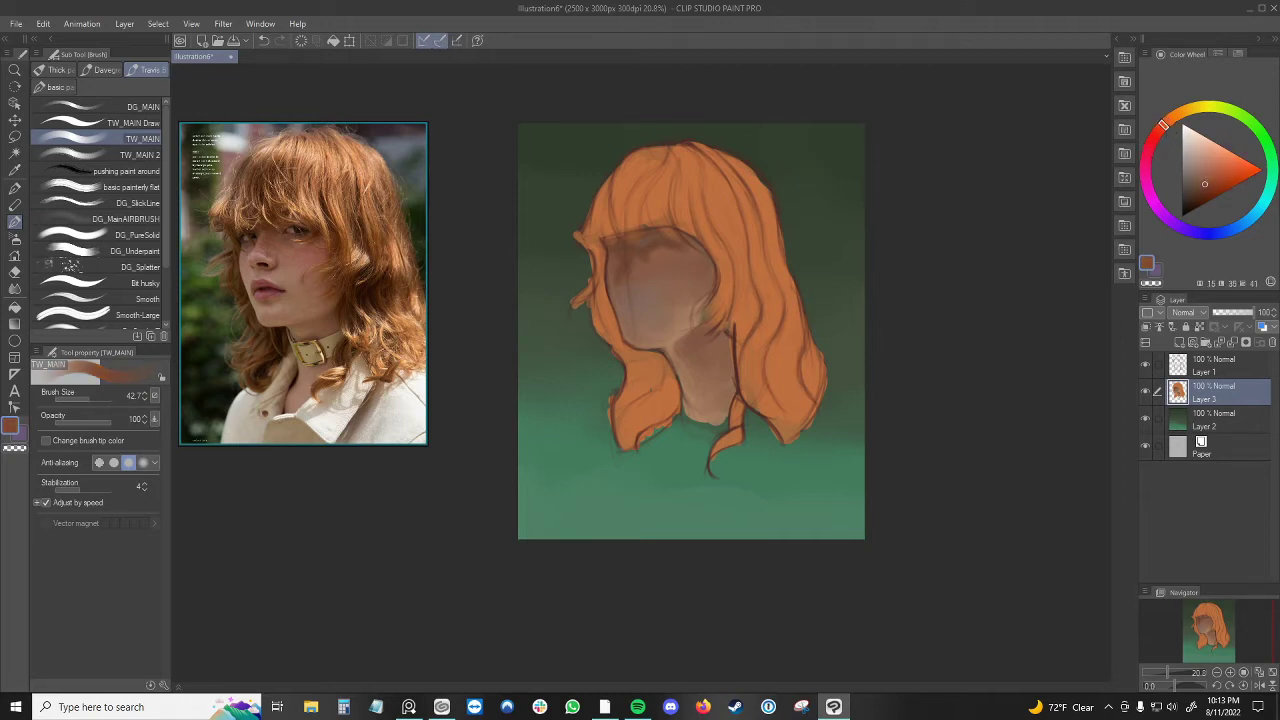
left_click(1208, 186)
left_click_drag(712, 214, 736, 242)
key("ctrl+z")
left_click(1205, 191)
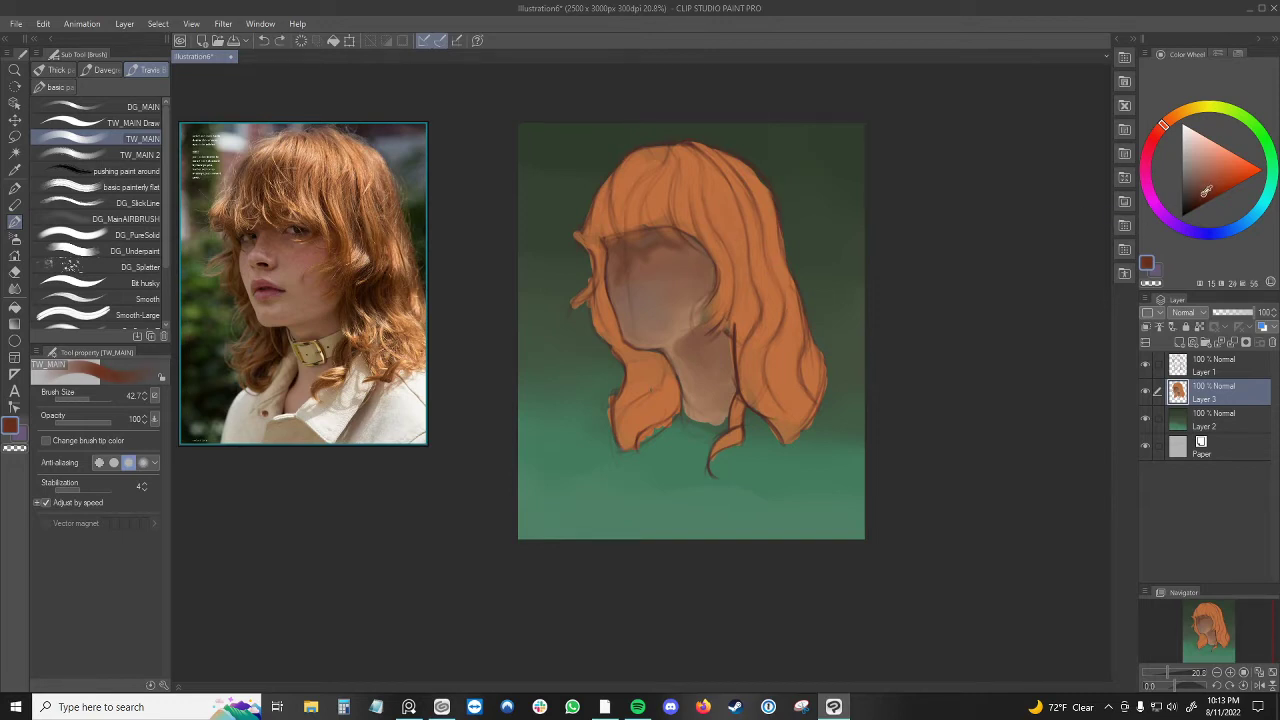
mouse_move(707, 205)
left_mouse_down()
mouse_move(730, 242)
mouse_move(707, 222)
left_mouse_up()
left_click_drag(693, 213, 698, 227)
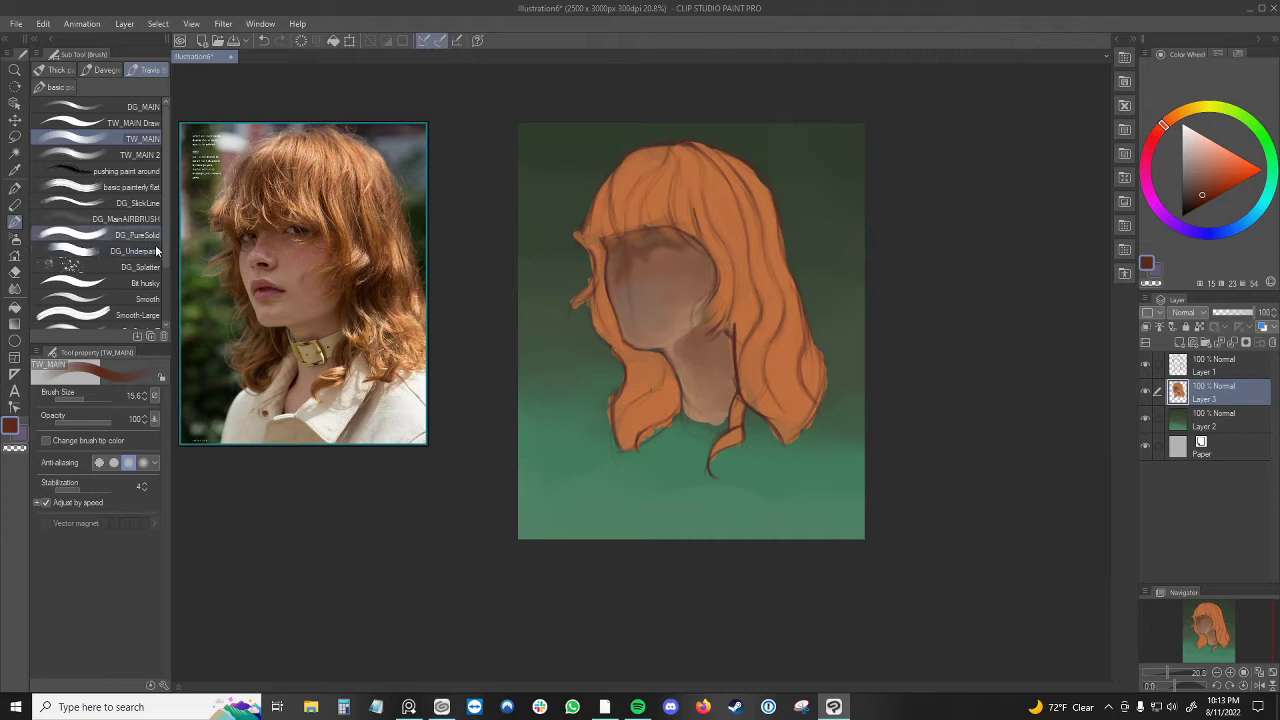
left_click(120, 250)
left_click_drag(697, 208, 700, 230)
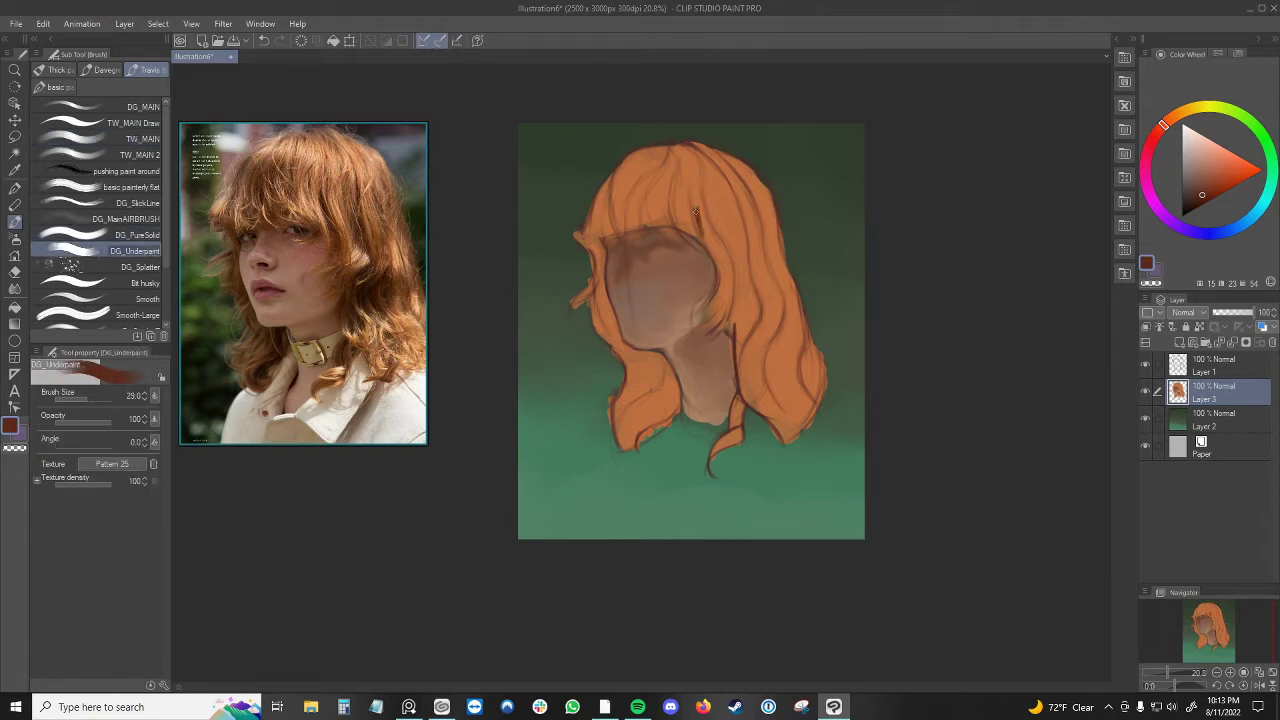
left_click_drag(697, 225, 716, 262)
key("c")
left_click_drag(693, 190, 704, 217)
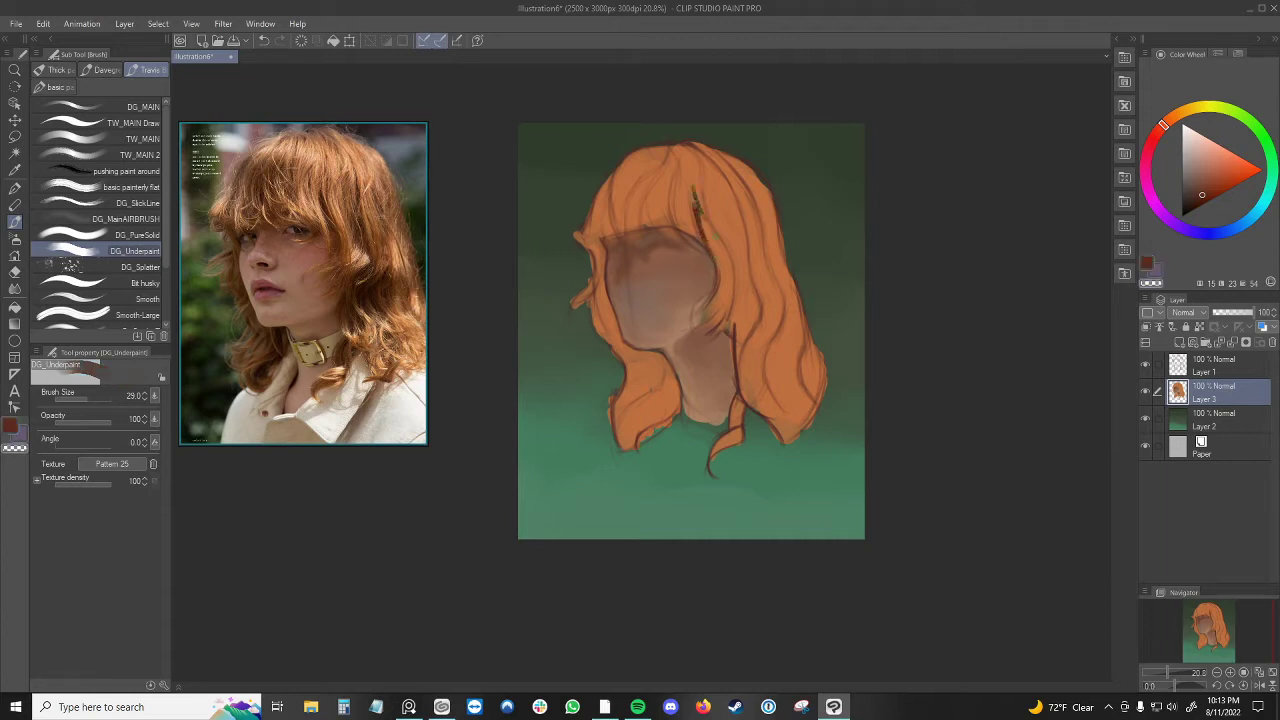
key("ctrl+z")
key("ctrl+z")
key("ctrl+z")
key("ctrl+z")
key("ctrl+z")
- Add a new layer for the hair shadows and move it above the sketch layer, Layer 1
left_click(1178, 343)
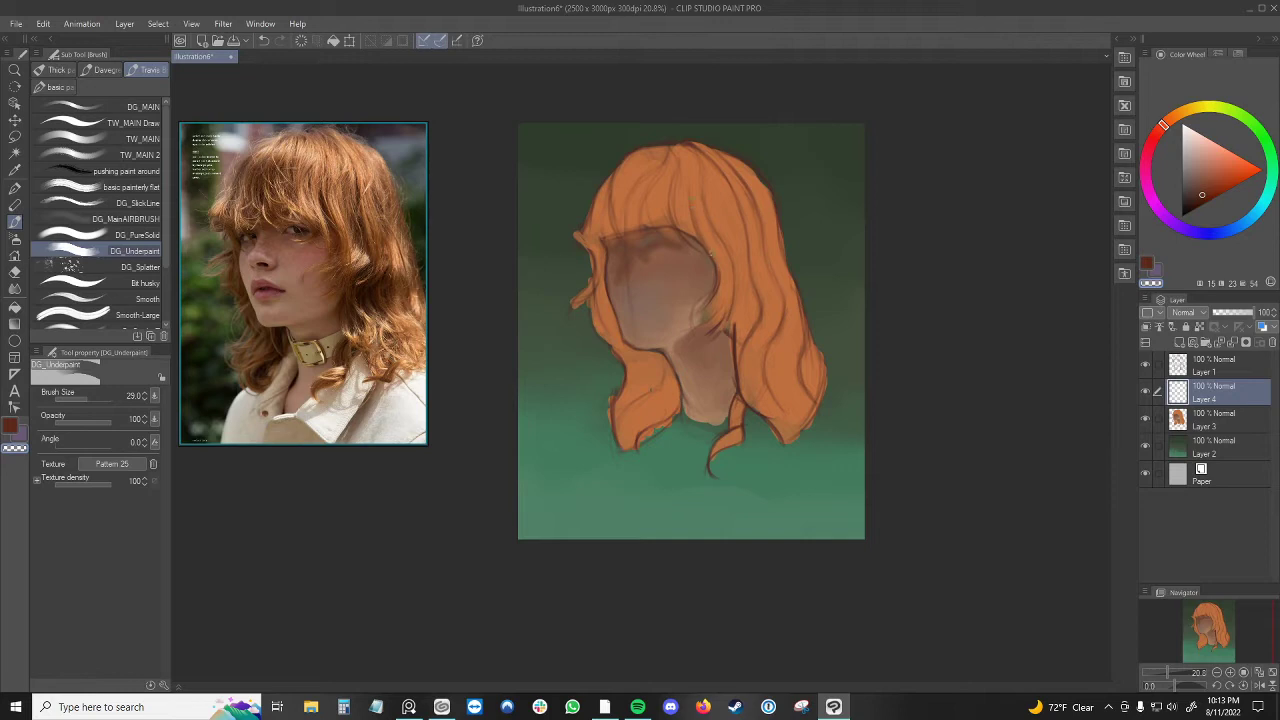
key("c")
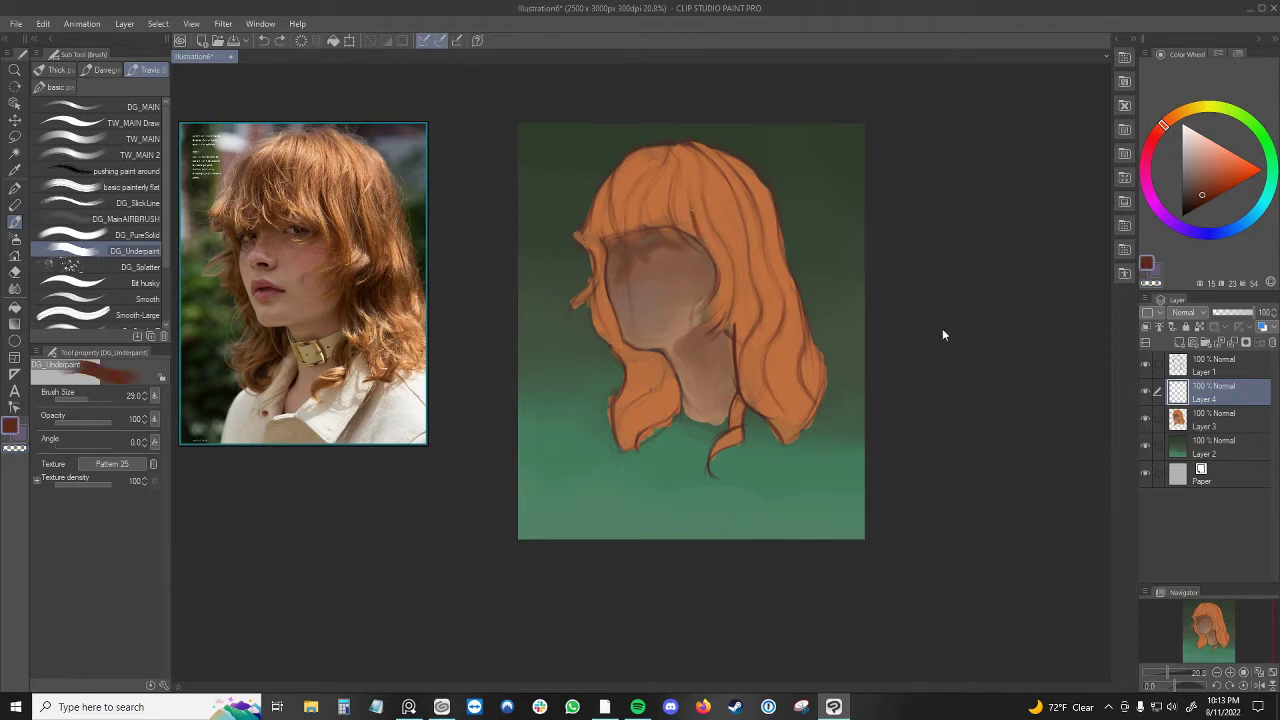
left_click(1145, 393)
left_click(1145, 393)
mouse_move(1220, 369)
left_mouse_down()
mouse_move(1185, 380)
mouse_move(1217, 366)
left_mouse_up()
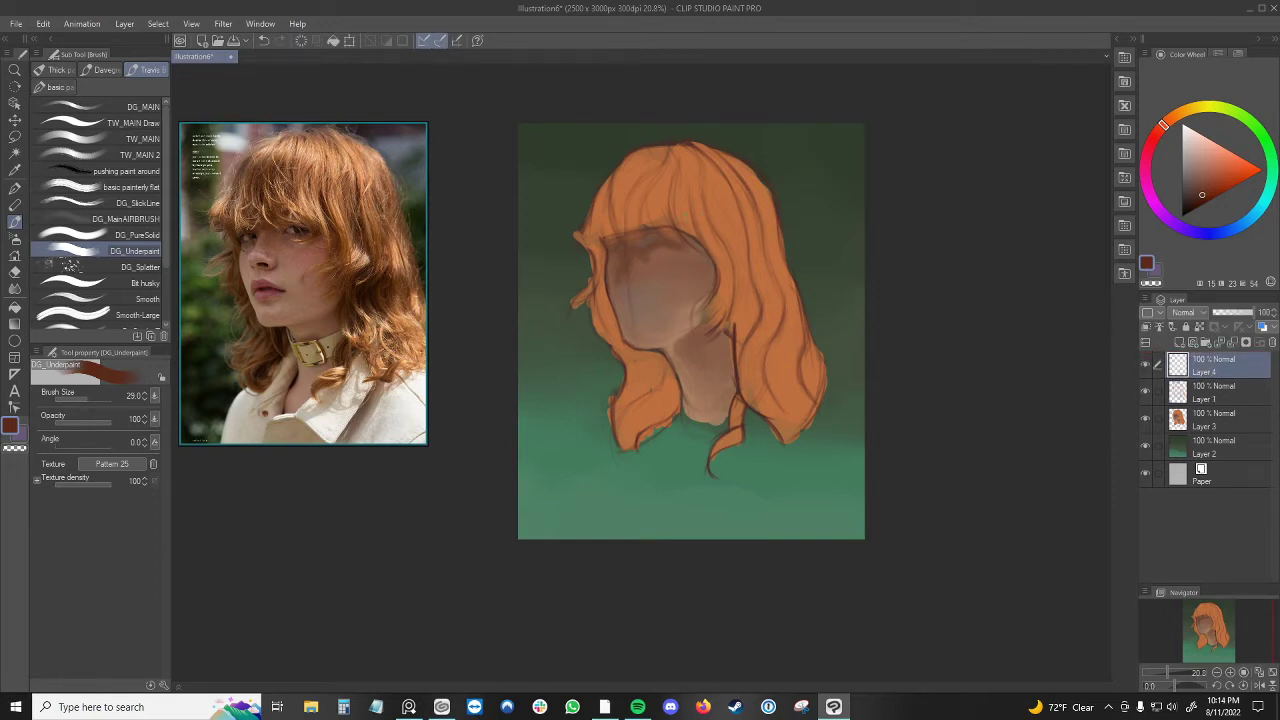
- Paint tapered dark brown strands at the fringe's end and down the side hair, trimming their edges with transparent colour
left_click_drag(687, 201, 691, 223)
key("c")
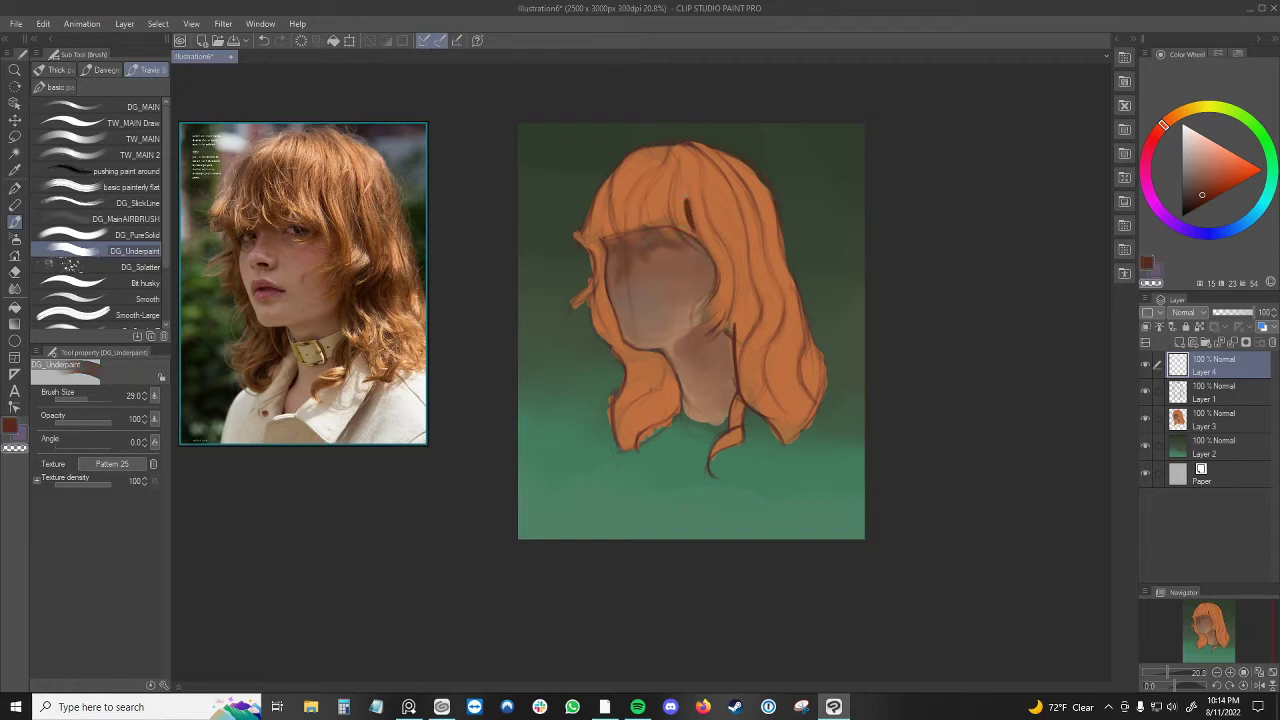
key("c")
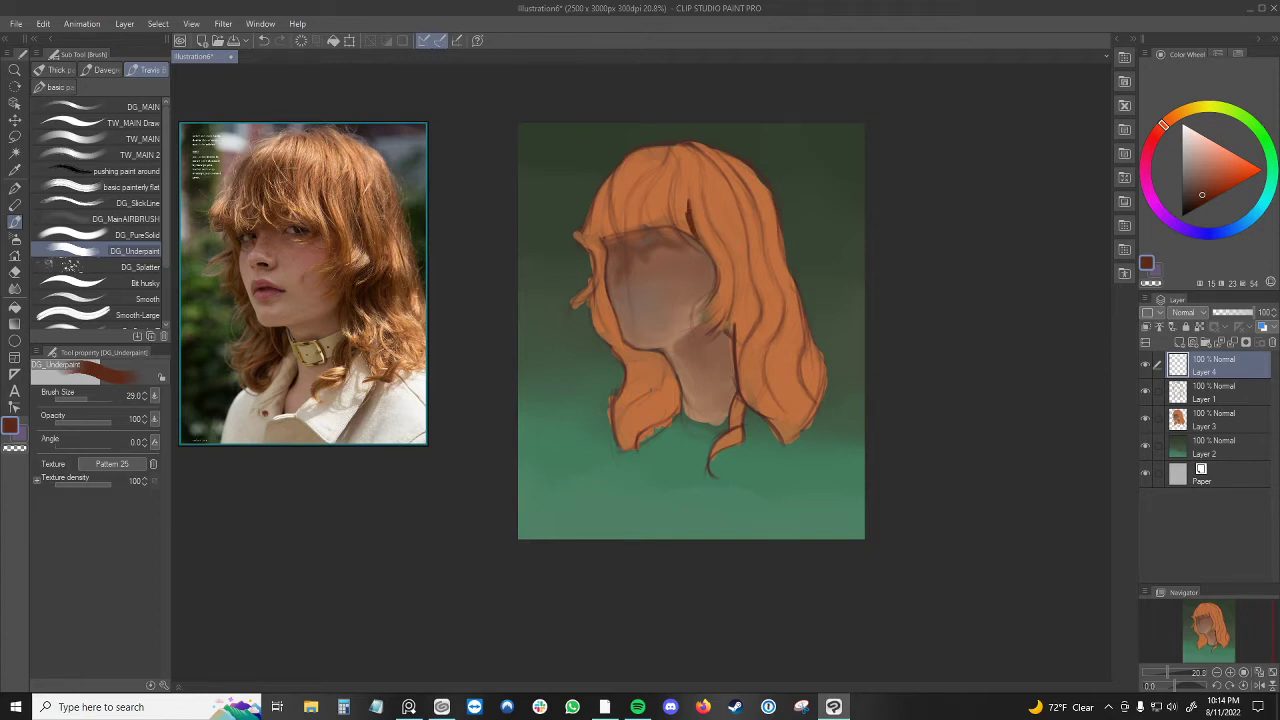
left_click_drag(731, 197, 741, 235)
key("c")
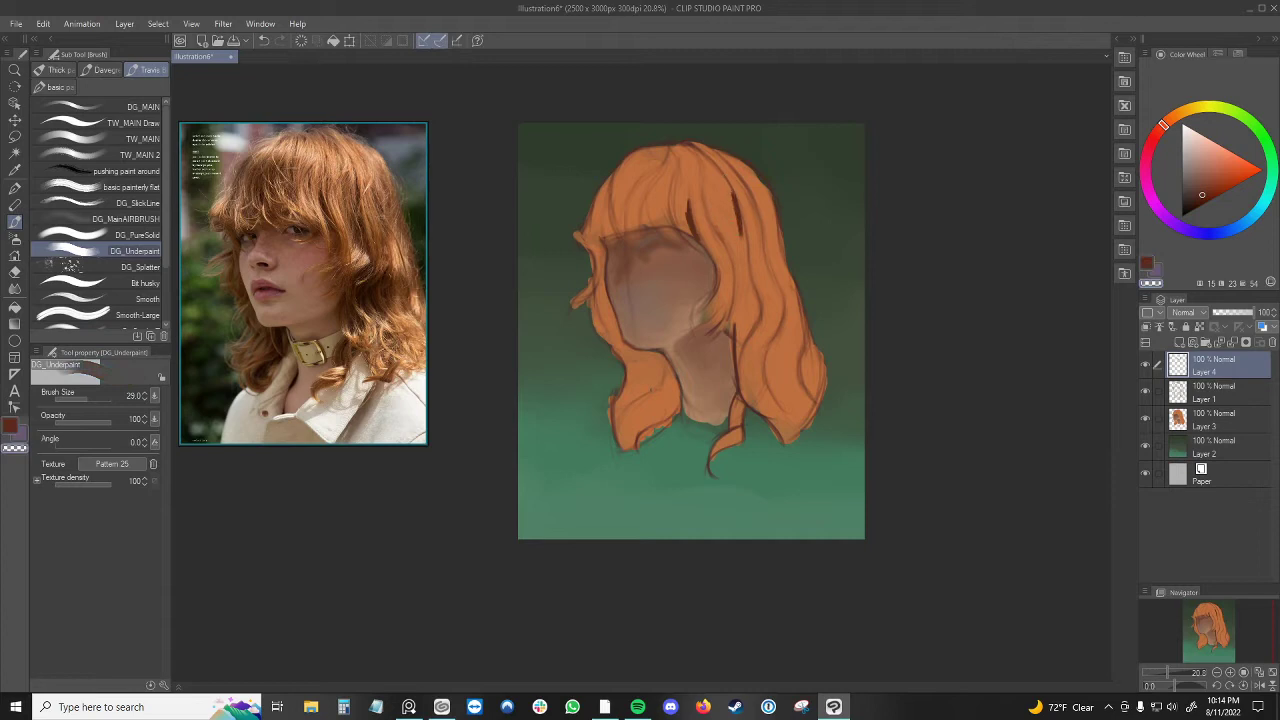
mouse_move(731, 192)
left_mouse_down()
mouse_move(747, 249)
mouse_move(738, 227)
left_mouse_up()
key("c")
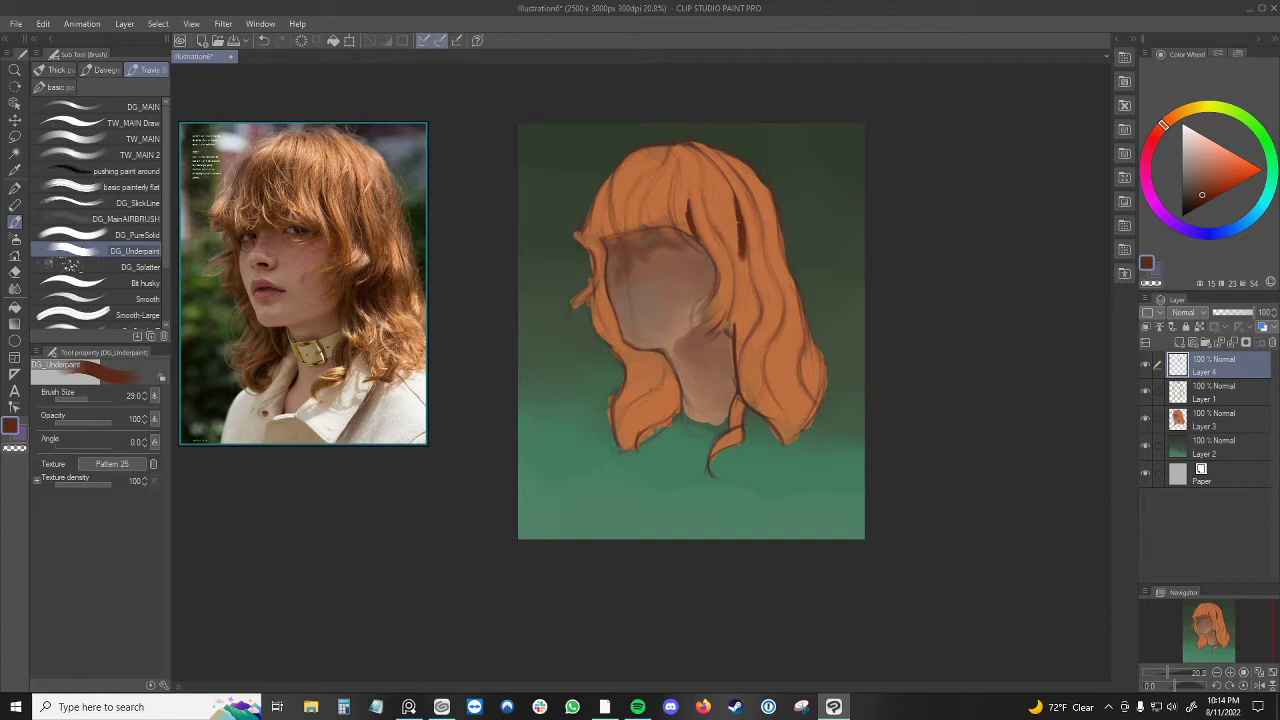
- Lengthen and widen the dark streak in the side hair beside the face, using a brush size of 55
left_click_drag(741, 258, 748, 288)
key("]")
left_click_drag(737, 240, 740, 278)
left_click_drag(732, 236, 733, 256)
left_click_drag(742, 280, 744, 288)
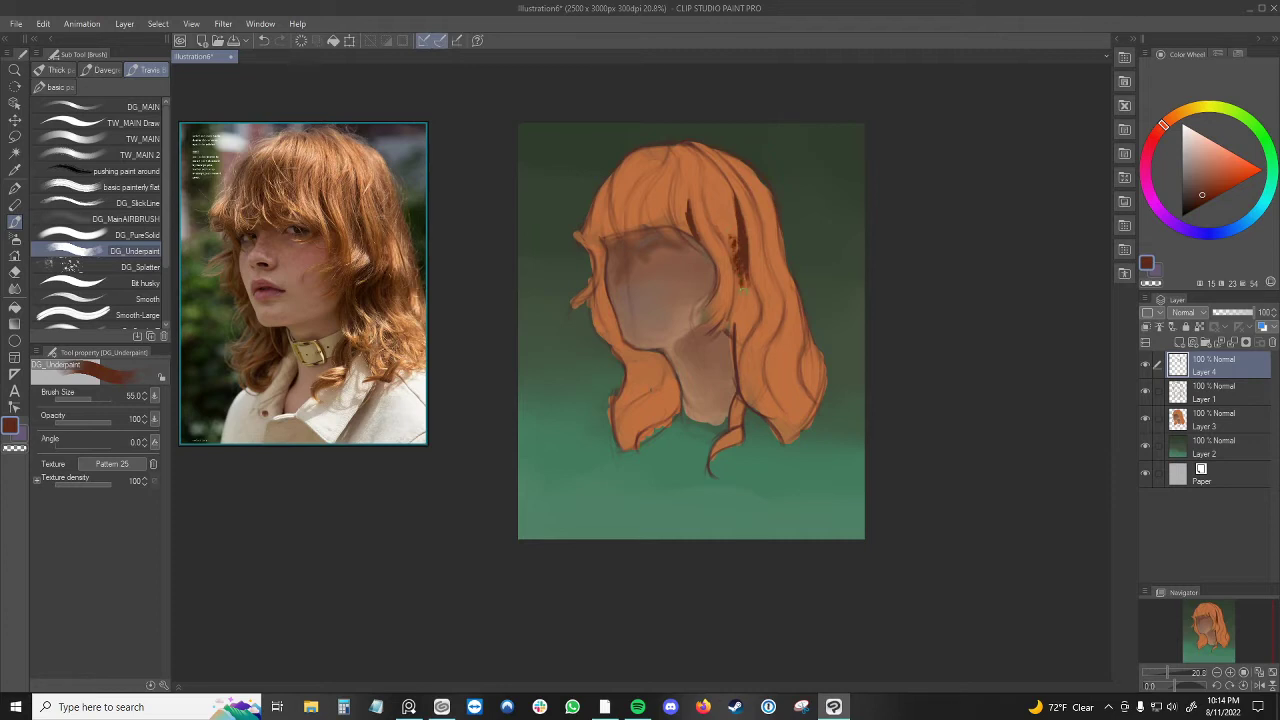
mouse_move(730, 238)
left_mouse_down()
mouse_move(738, 283)
mouse_move(731, 236)
left_mouse_up()
key("c")
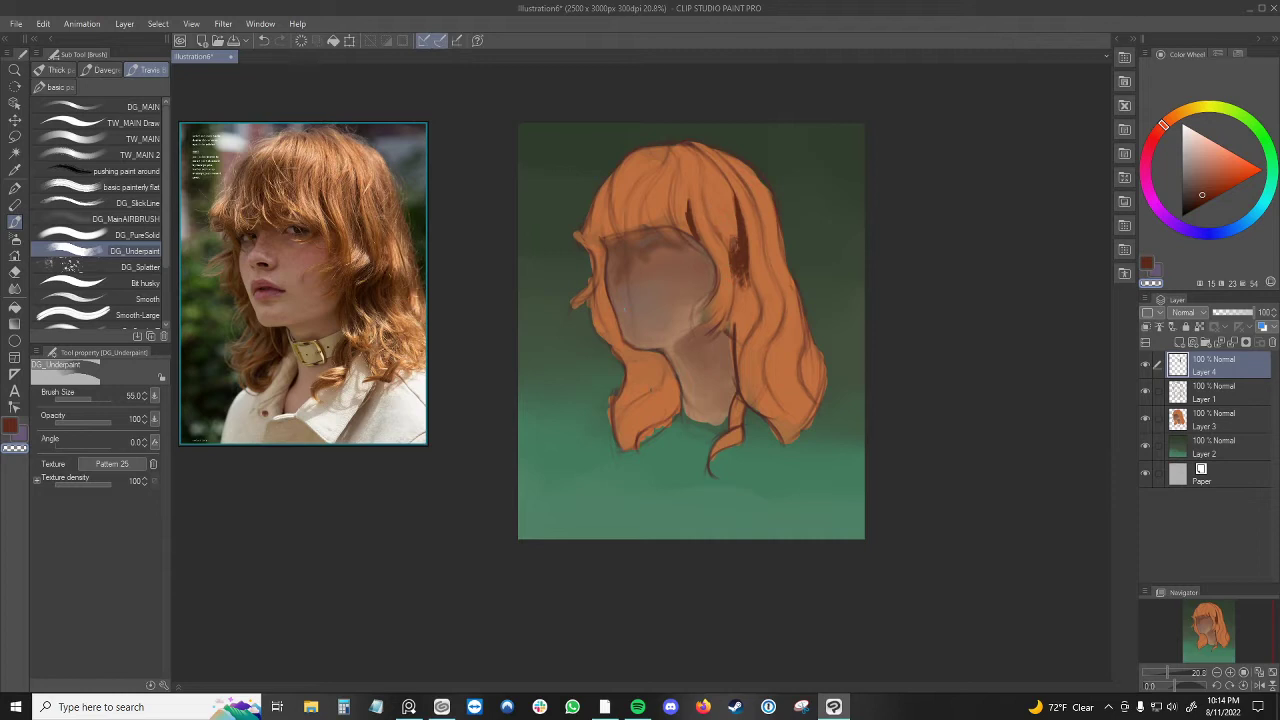
key("c")
left_click_drag(542, 312, 572, 405)
key("c")
key("ctrl+z")
left_click_drag(741, 285, 737, 256)
key("ctrl+z")
key("c")
left_click_drag(592, 454, 617, 460)
mouse_move(586, 482)
left_mouse_down()
mouse_move(563, 410)
mouse_move(571, 369)
mouse_move(625, 482)
mouse_move(655, 494)
mouse_move(666, 444)
mouse_move(743, 435)
mouse_move(766, 384)
mouse_move(673, 379)
mouse_move(723, 396)
left_mouse_up()
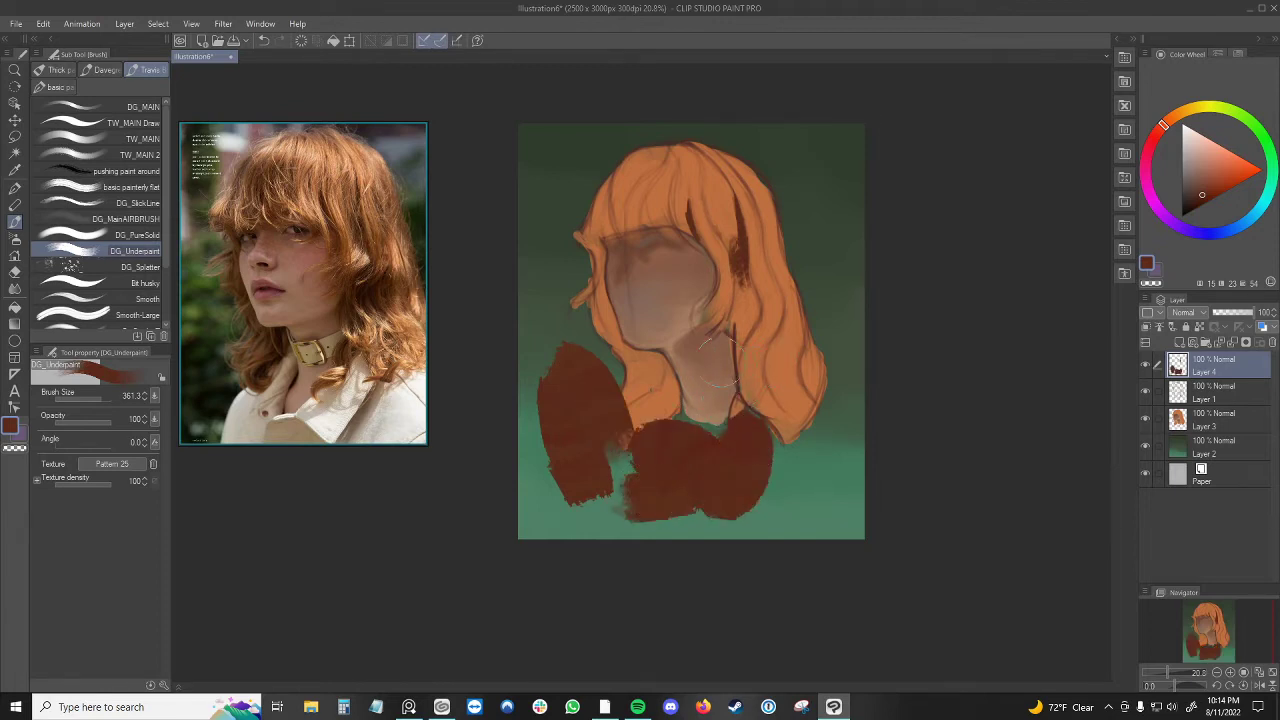
mouse_move(569, 369)
left_mouse_down()
mouse_move(545, 340)
mouse_move(586, 427)
mouse_move(575, 248)
left_mouse_up()
key("ctrl+z")
key("ctrl+z")
key("ctrl+z")
key("ctrl+z")
key("ctrl+z")
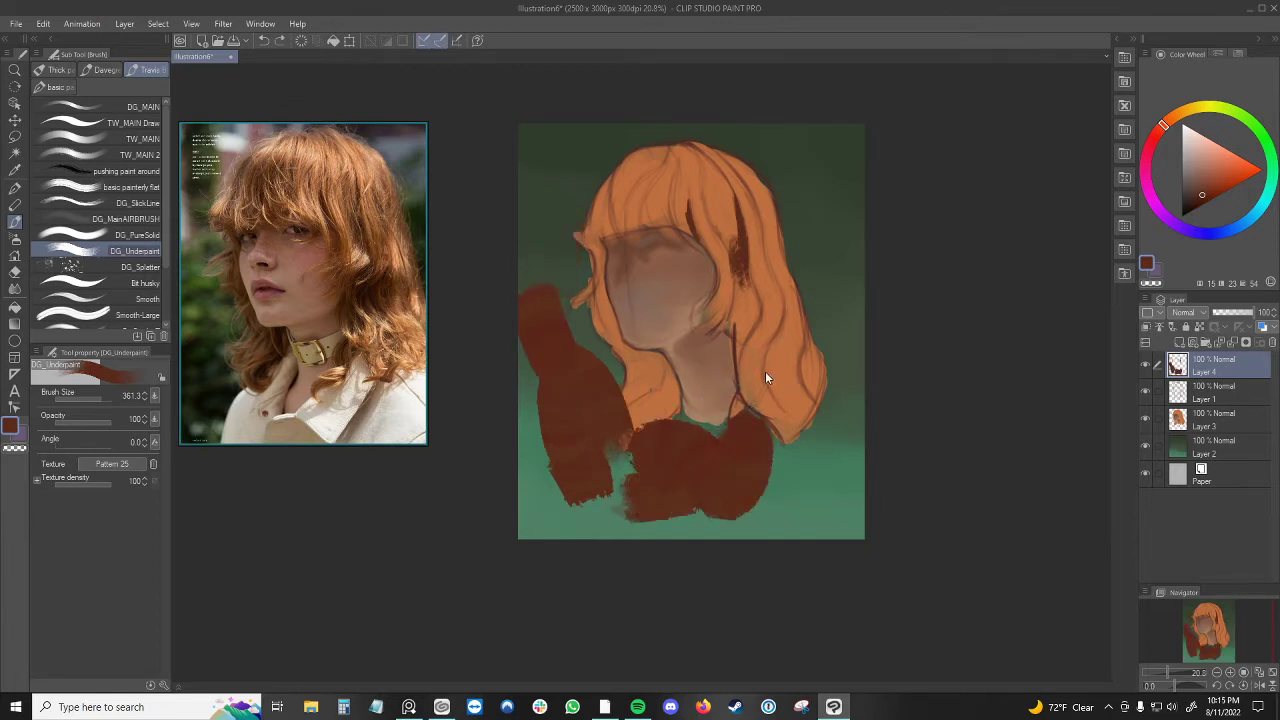
- Extend the side streak slightly downward and paint a dark shadow patch in the waves below it
mouse_move(763, 285)
left_mouse_down("ctrl+alt")
mouse_move(748, 294)
mouse_move(742, 267)
mouse_move(740, 292)
left_mouse_up("ctrl+alt")
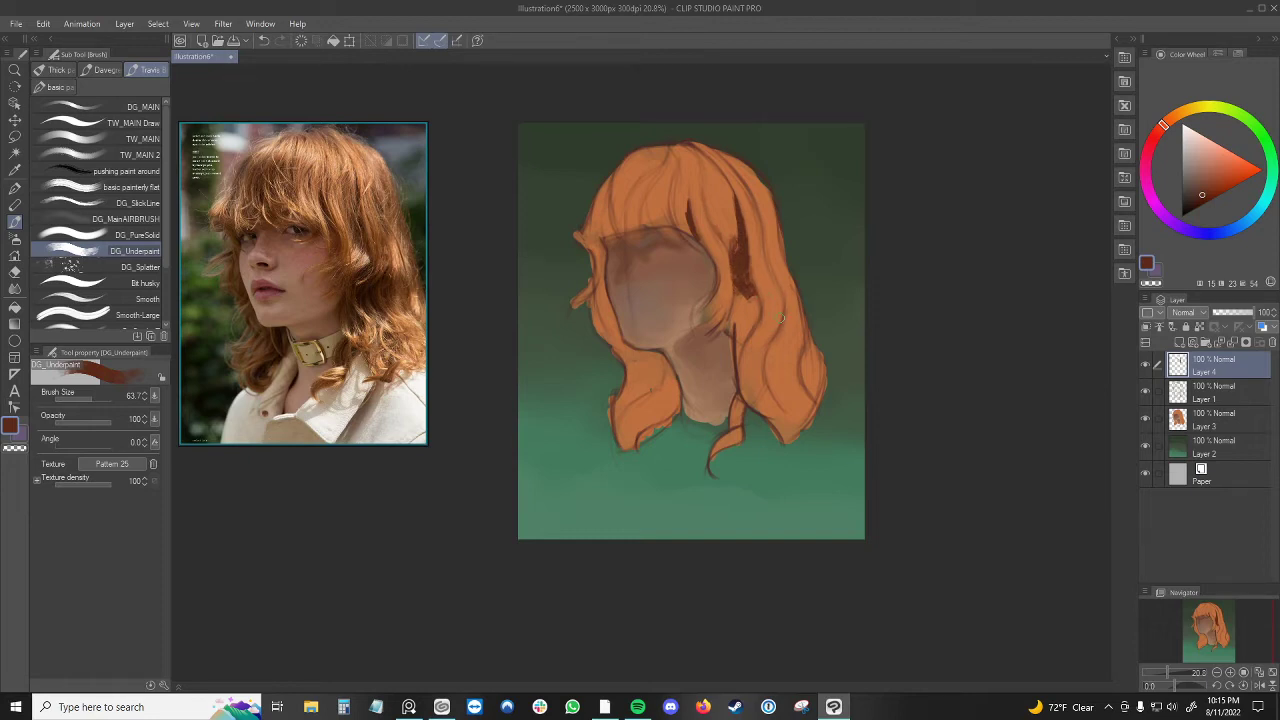
mouse_move(780, 311)
left_mouse_down()
mouse_move(755, 336)
mouse_move(770, 295)
left_mouse_up()
key("[")
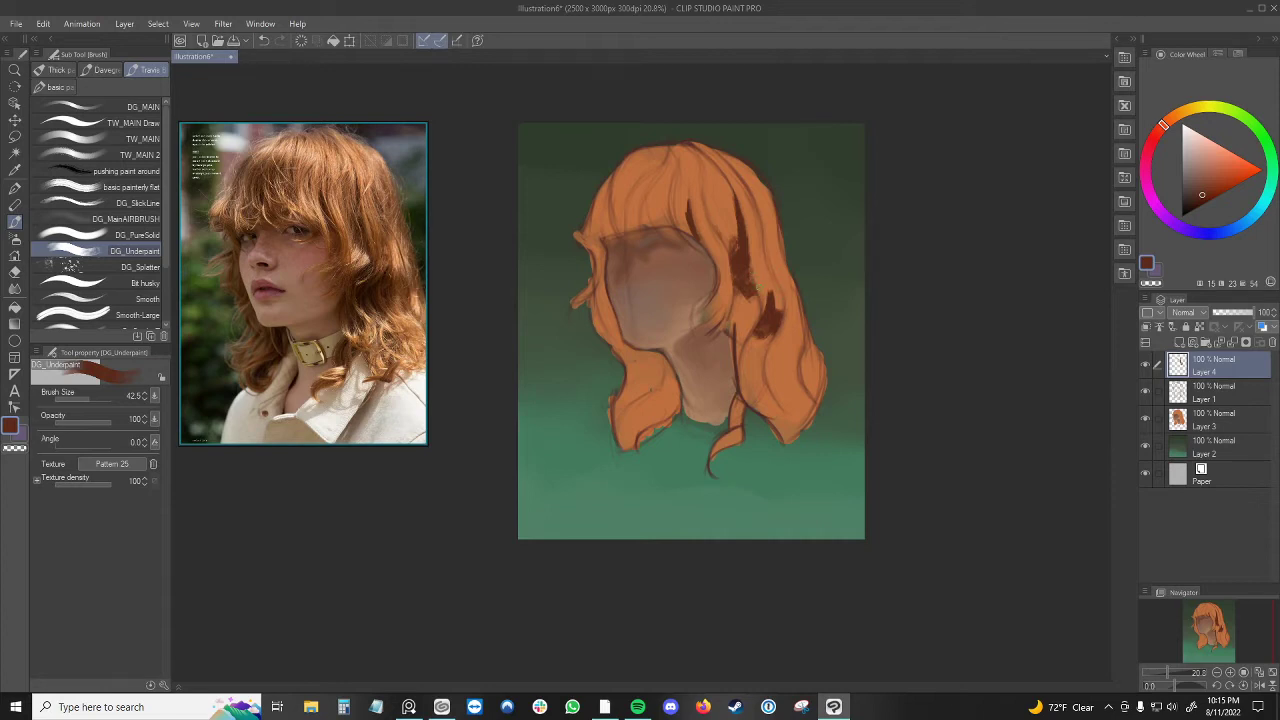
key("bracketright")
key("bracketright")
key("bracketright")
key("bracketright")
- Rework the shadow patch's upper edge with dark brown and transparent strokes, undoing unwanted strokes
mouse_move(767, 316)
left_mouse_down()
mouse_move(754, 247)
mouse_move(773, 332)
mouse_move(766, 283)
left_mouse_up()
key("ctrl+z")
key("c")
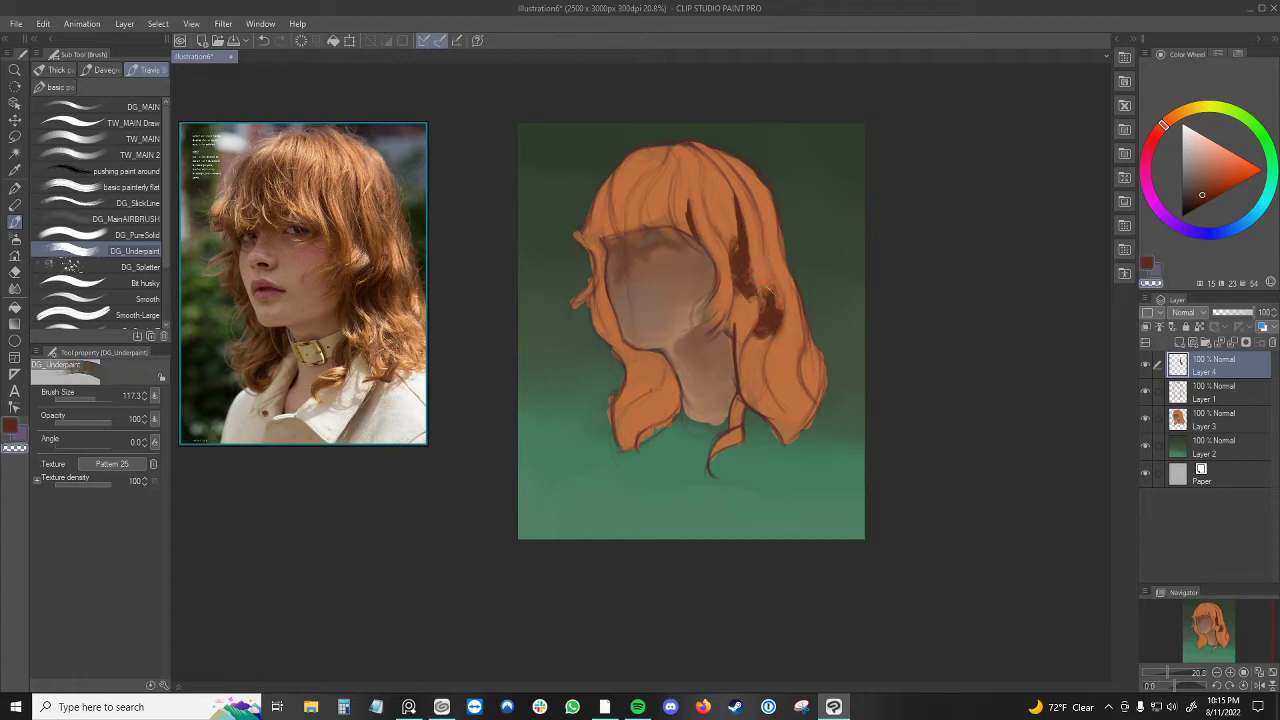
key("c")
mouse_move(772, 328)
left_mouse_down()
mouse_move(763, 246)
mouse_move(776, 332)
mouse_move(770, 258)
mouse_move(777, 328)
mouse_move(772, 268)
mouse_move(789, 302)
mouse_move(785, 328)
mouse_move(751, 299)
left_mouse_up()
key("c")
key("c")
key("c")
key("c")
key("ctrl+z")
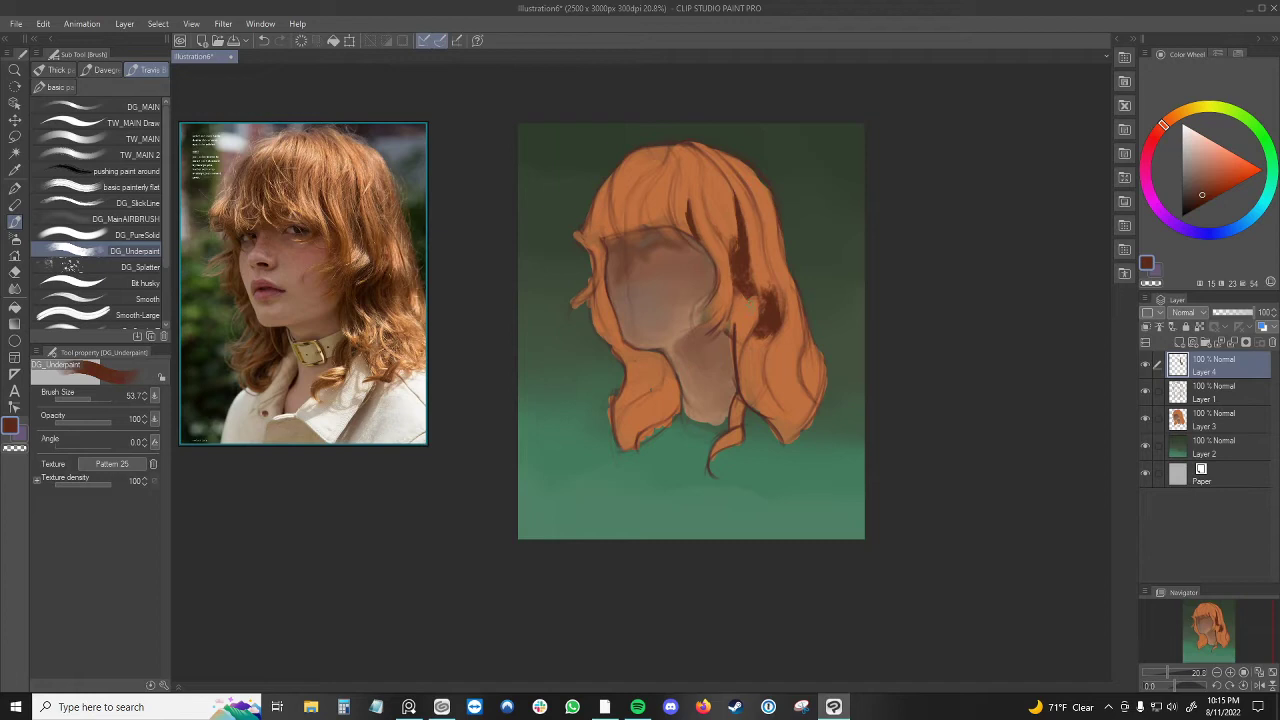
- Add a thin dark strand rising from the shadow patch and spread the patch inward towards the neck
key("[")
key("[")
left_click_drag(763, 296, 758, 268)
key("c")
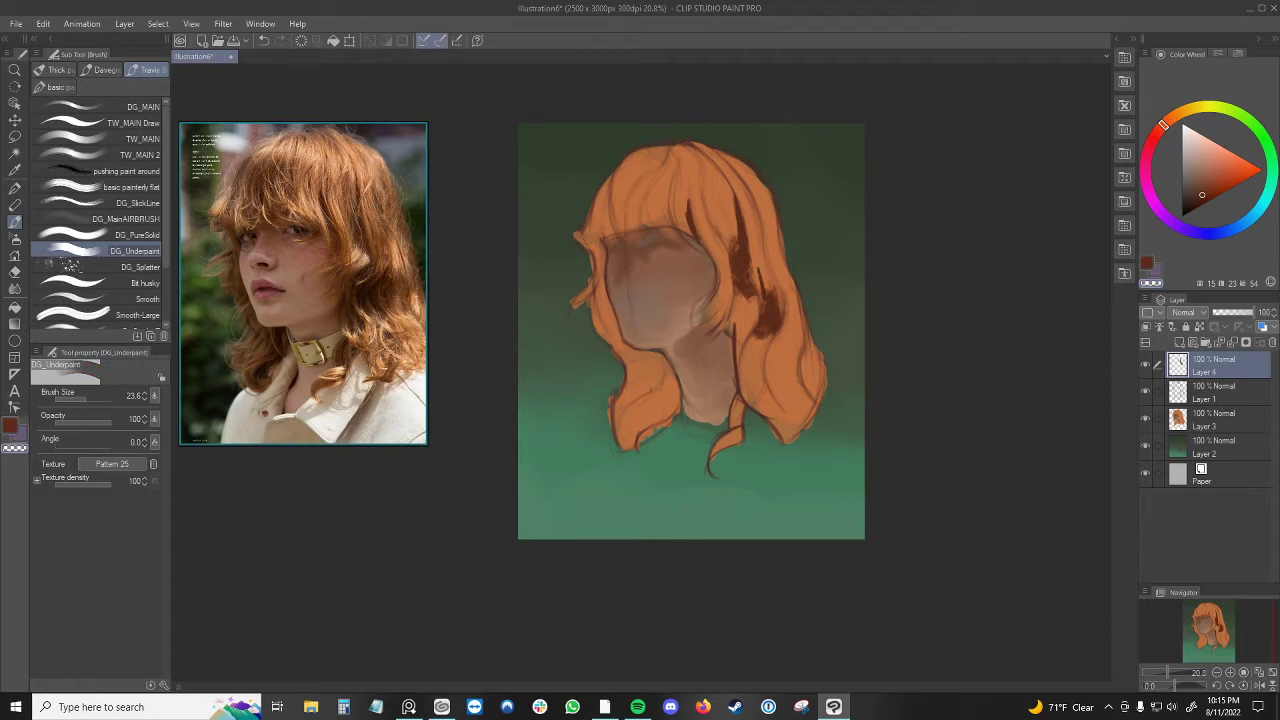
key("c")
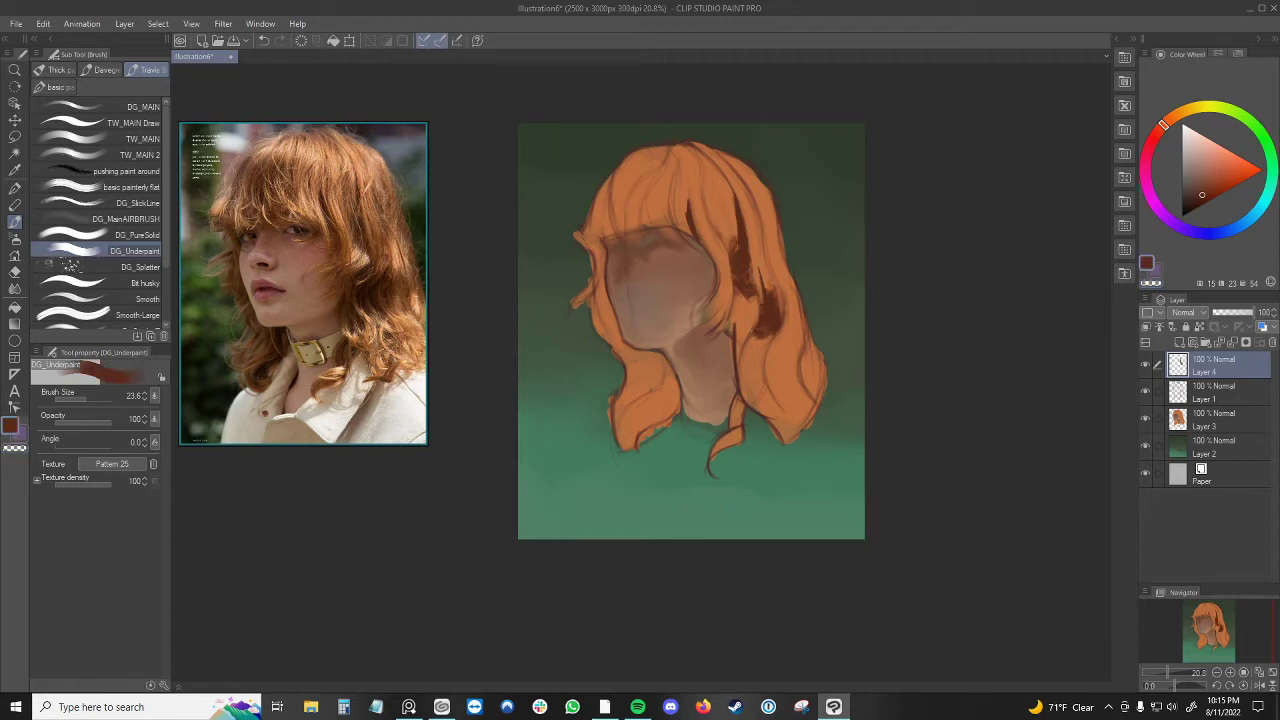
mouse_move(758, 322)
left_mouse_down()
mouse_move(743, 350)
mouse_move(756, 315)
mouse_move(738, 352)
mouse_move(738, 312)
left_mouse_up()
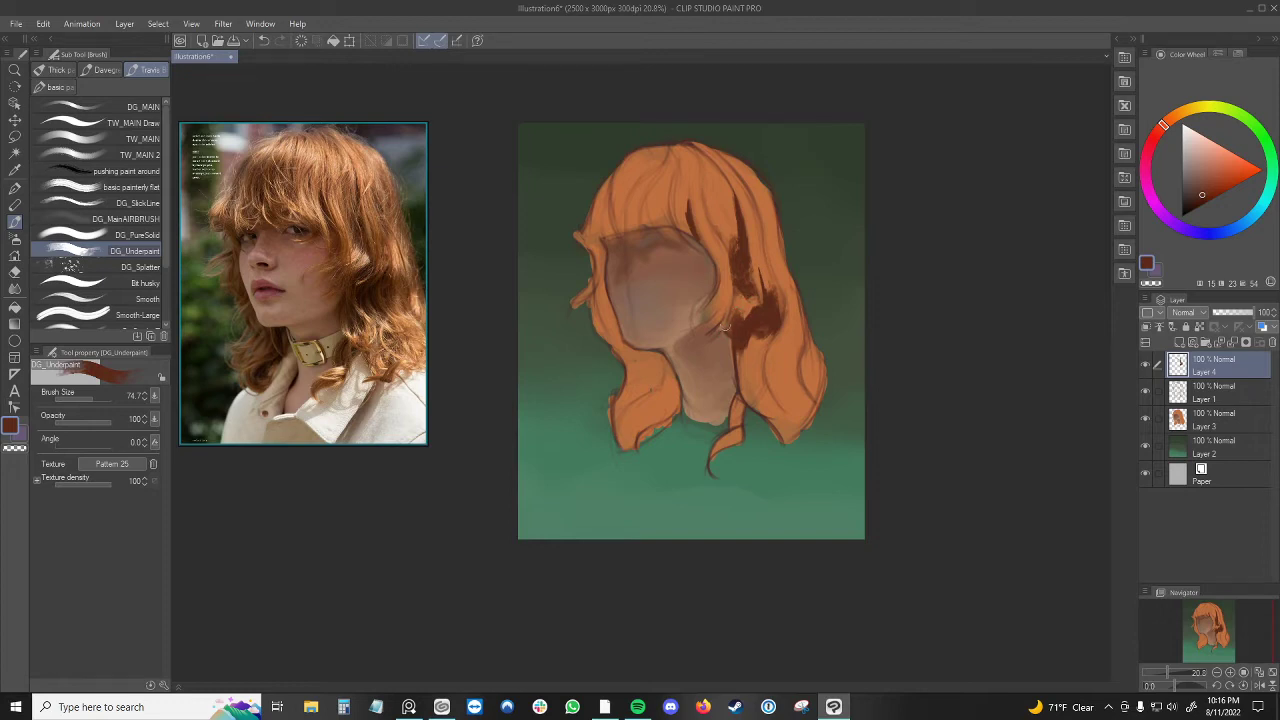
- Reduce the brush size to 38.9 and darken the inner edge of the hair beside the temple and cheek
key("c")
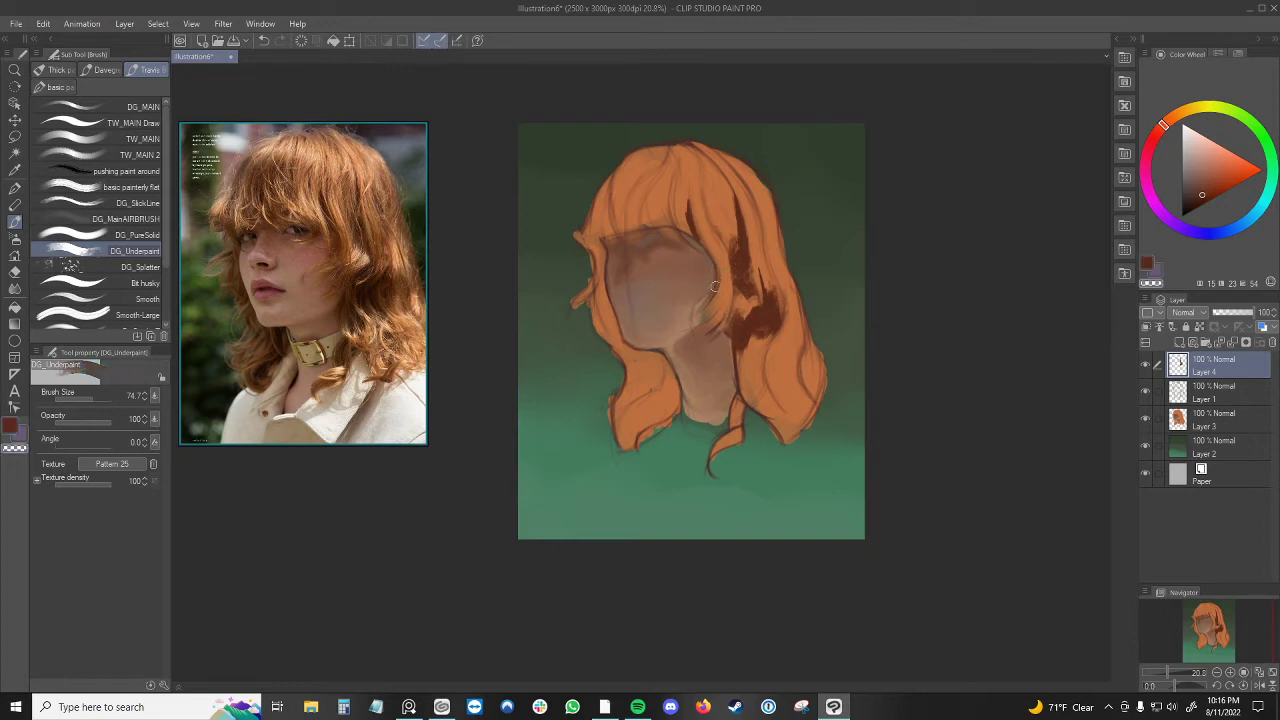
key("[")
key("[")
key("c")
left_click_drag(710, 268, 695, 241)
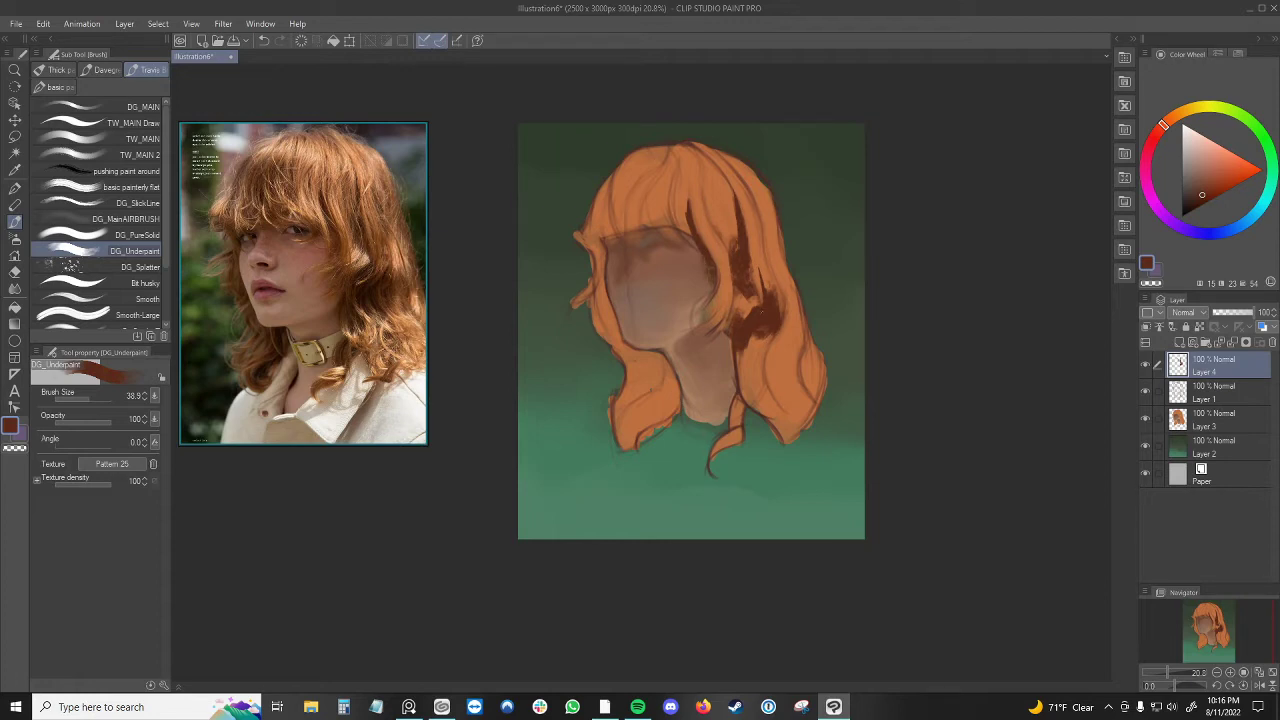
- Carry the dark shadow down behind the neck to the lower lock and add pointed shadow strands beneath the patch
mouse_move(740, 346)
left_mouse_down()
mouse_move(742, 380)
mouse_move(728, 336)
left_mouse_up()
mouse_move(736, 424)
left_mouse_down()
mouse_move(736, 391)
mouse_move(729, 424)
left_mouse_up()
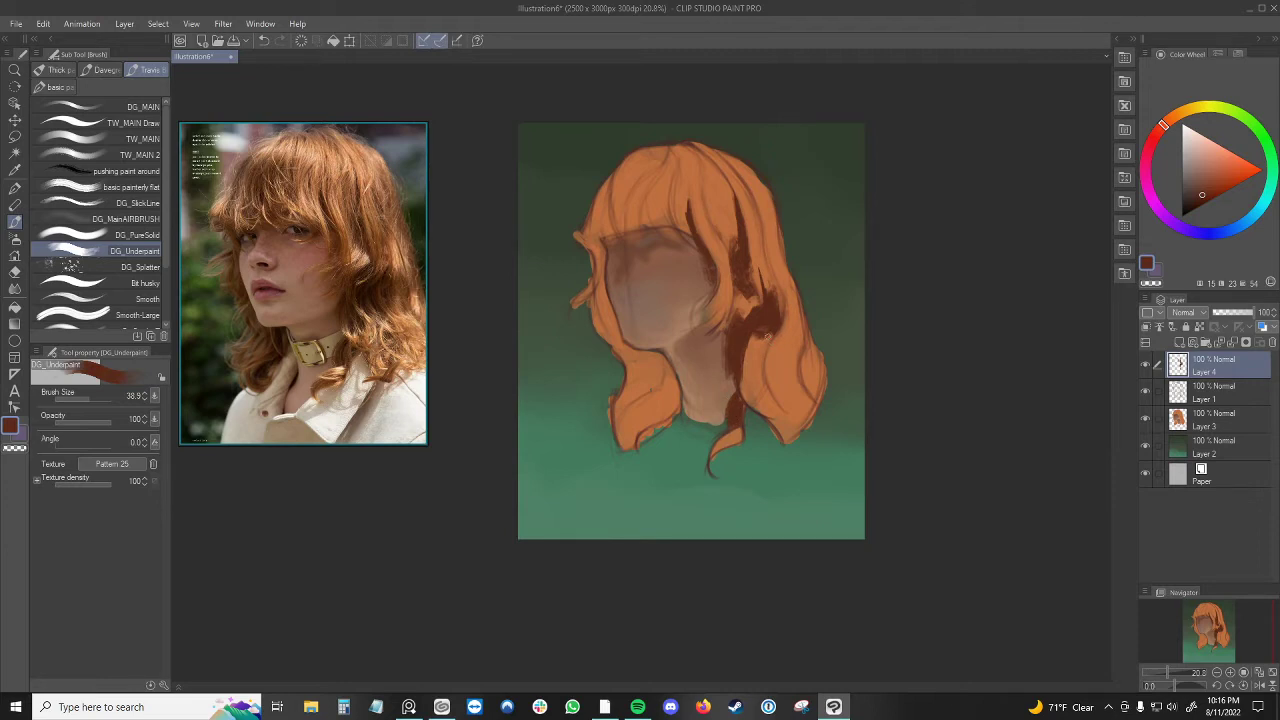
mouse_move(760, 352)
left_mouse_down()
mouse_move(750, 324)
mouse_move(754, 356)
mouse_move(752, 332)
mouse_move(764, 330)
left_mouse_up()
left_click_drag(768, 360, 764, 342)
left_click_drag(743, 372, 741, 356)
left_click_drag(739, 360, 744, 365)
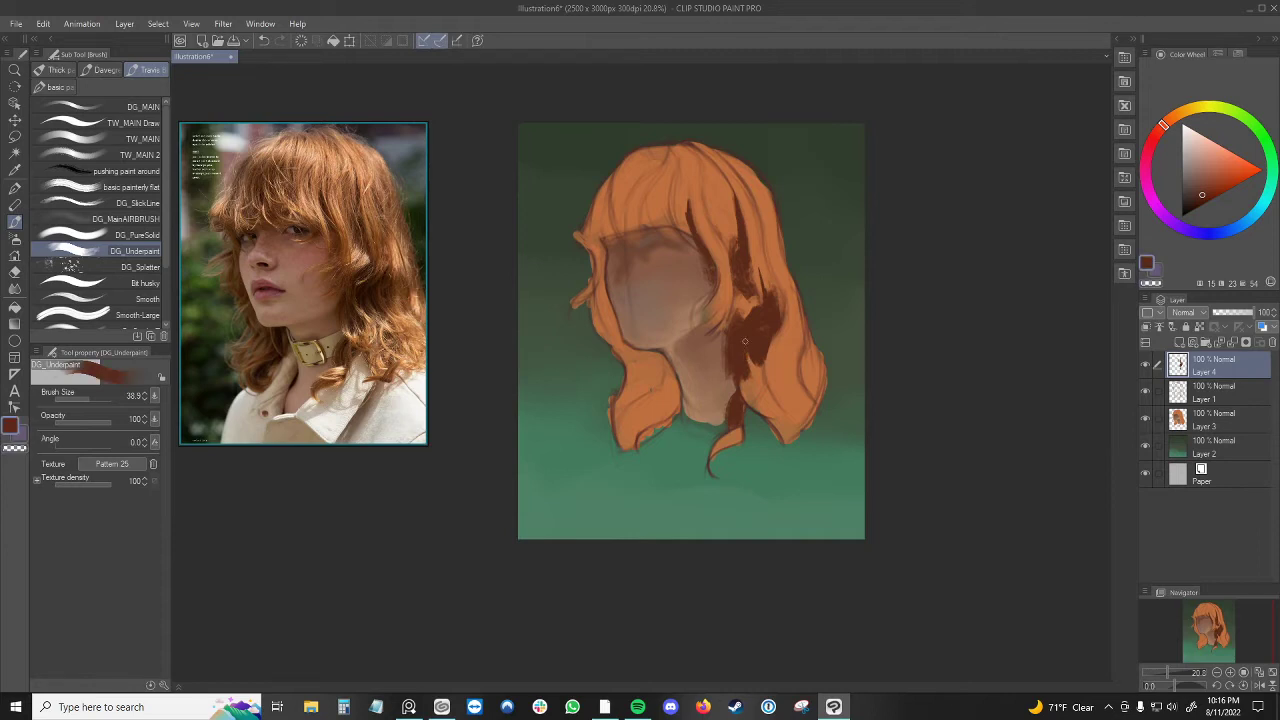
key("c")
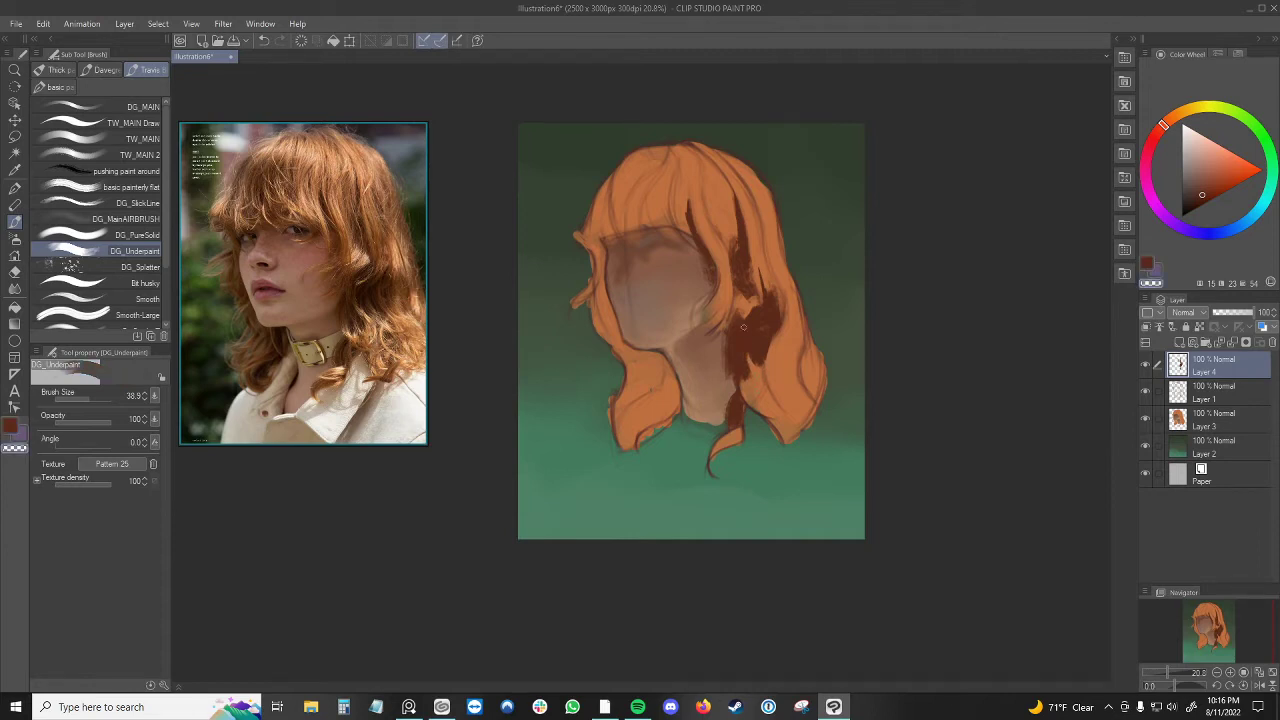
- Trim the lower inner edge of the shadow patch beside the neck with transparent and sampled orange strokes
key("c")
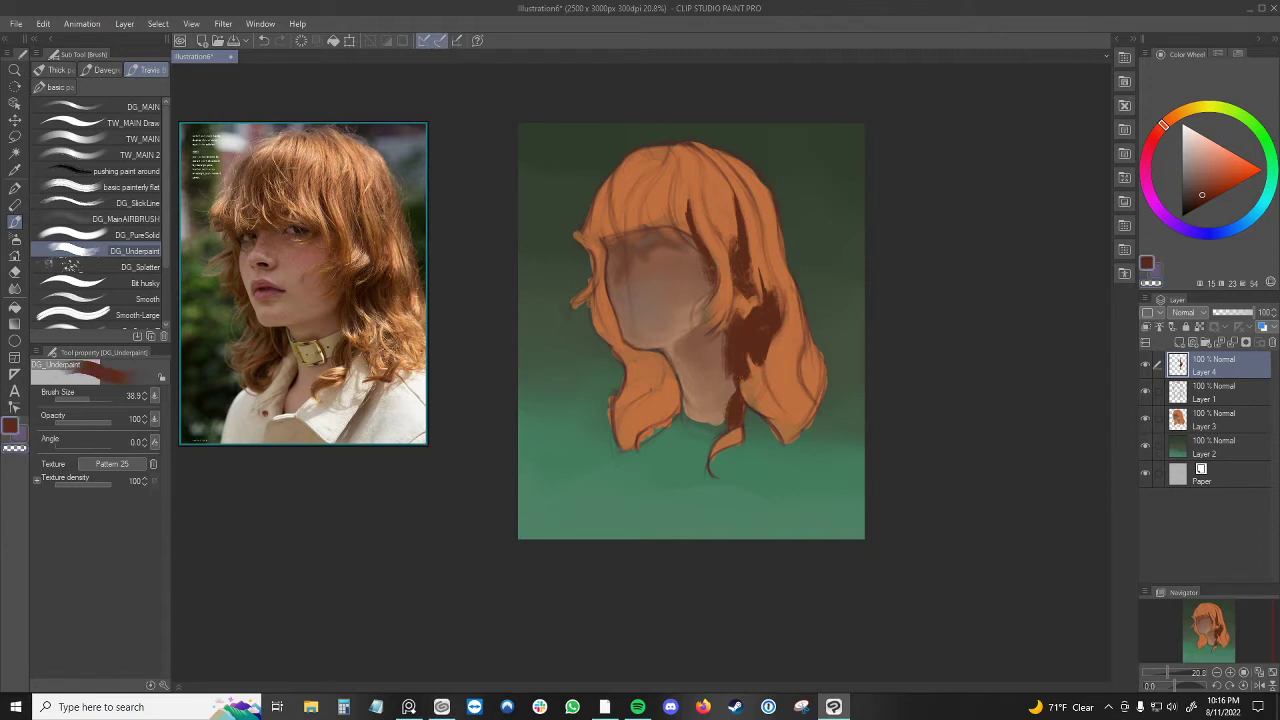
left_click_drag(733, 391, 731, 374)
key("c")
left_click(746, 391, "alt")
mouse_move(741, 394)
left_mouse_down()
mouse_move(727, 370)
mouse_move(739, 372)
left_mouse_up()
left_click(736, 354, "alt")
left_click(748, 390, "alt")
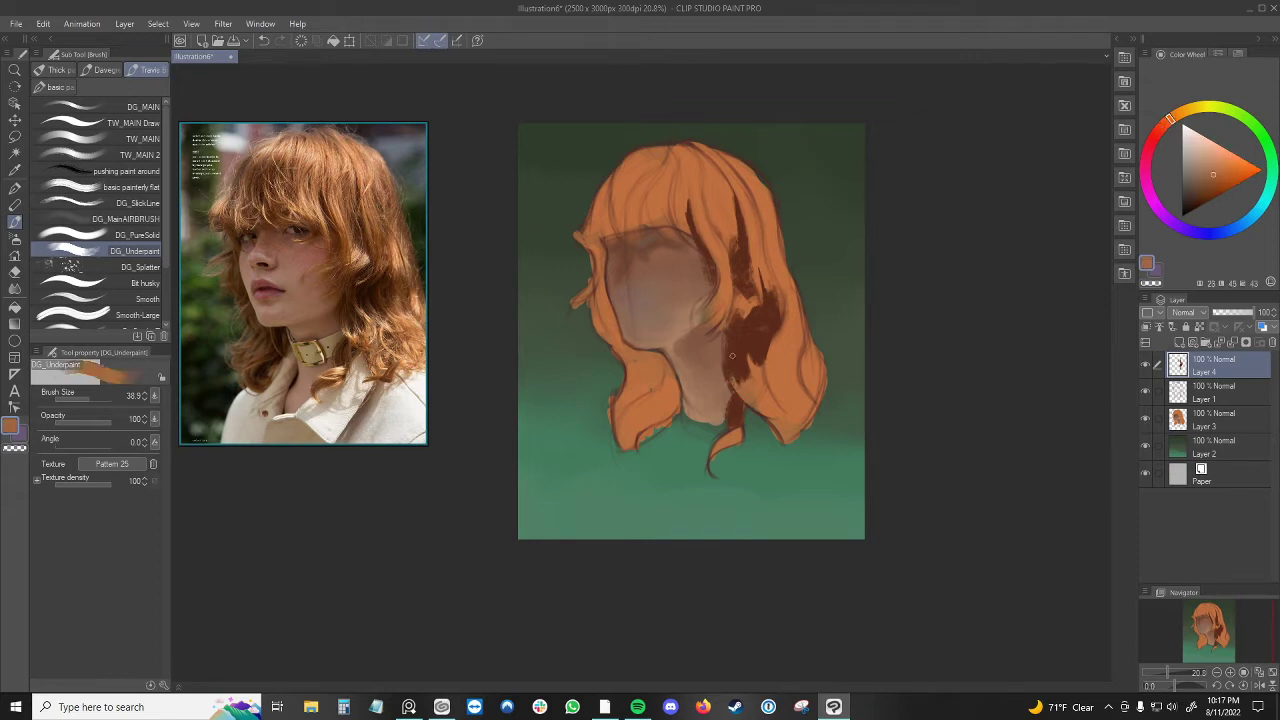
left_click(730, 376, "alt")
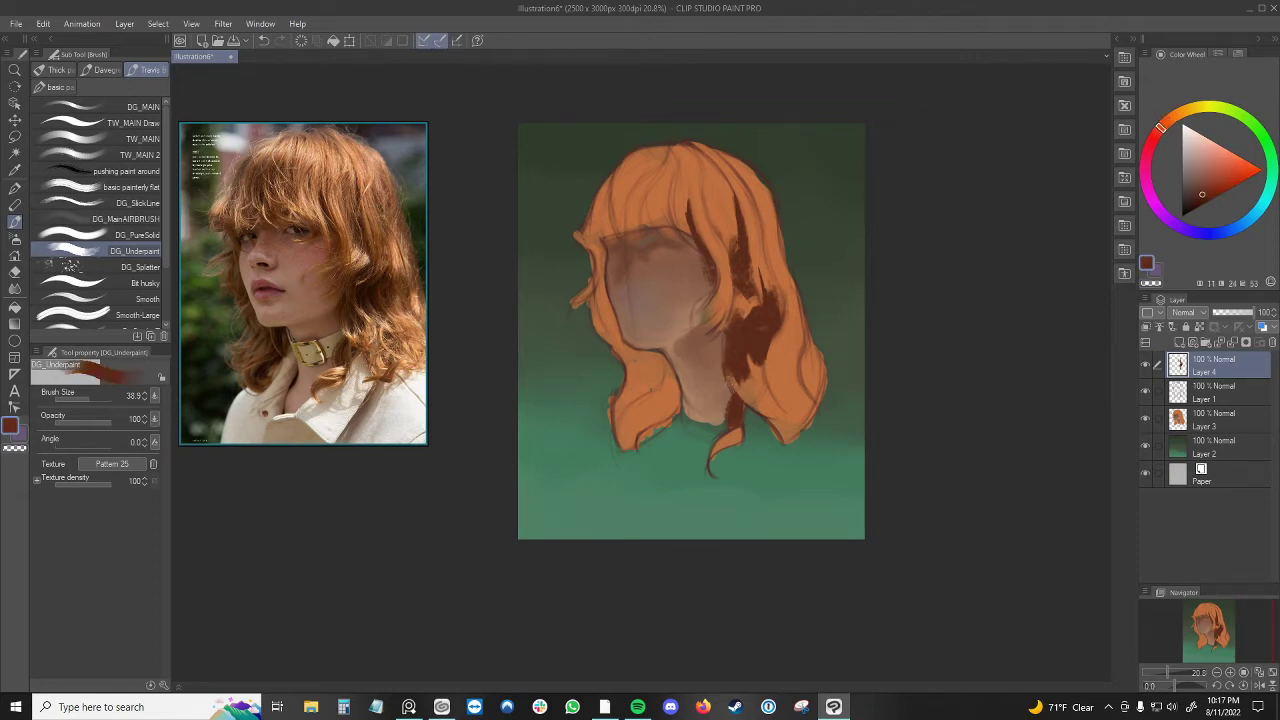
- Cut sampled orange into the base of the shadow patch behind the neck and enlarge the brush to 46
left_click(743, 361, "alt")
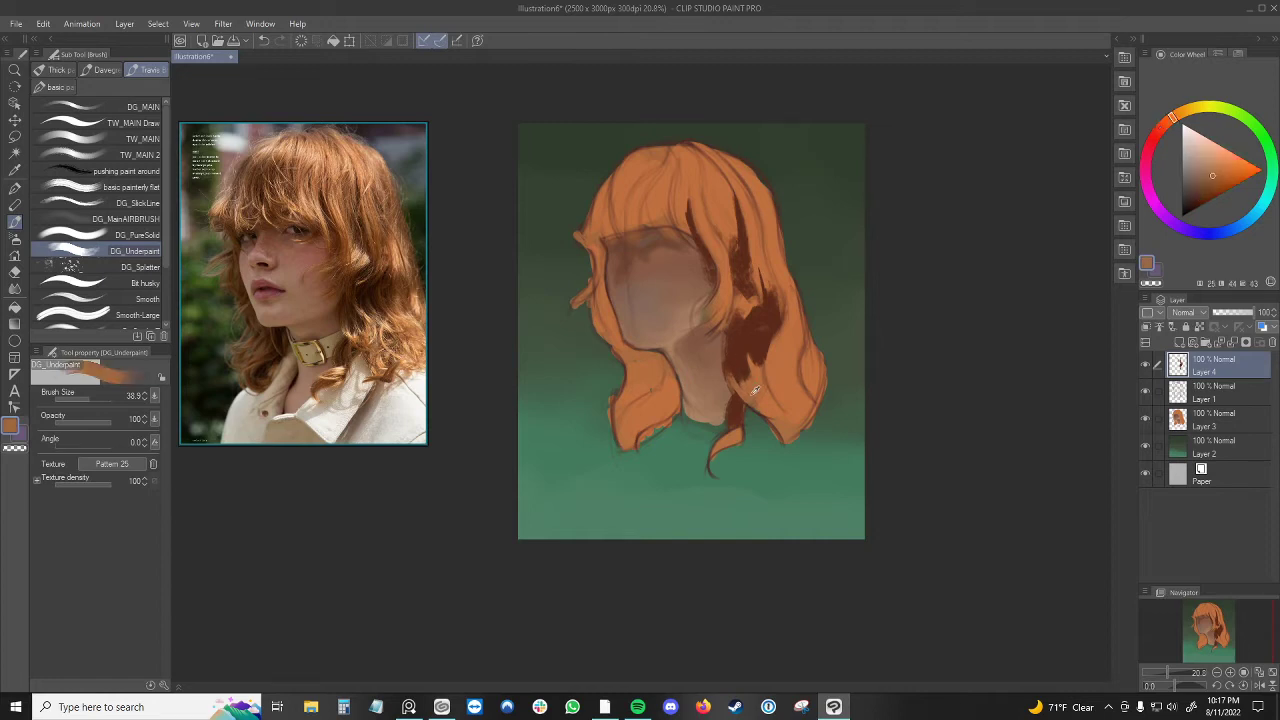
left_click_drag(750, 386, 738, 389, "ctrl+alt")
left_click(745, 361, "alt")
key("bracketright")
key("bracketright")
key("bracketright")
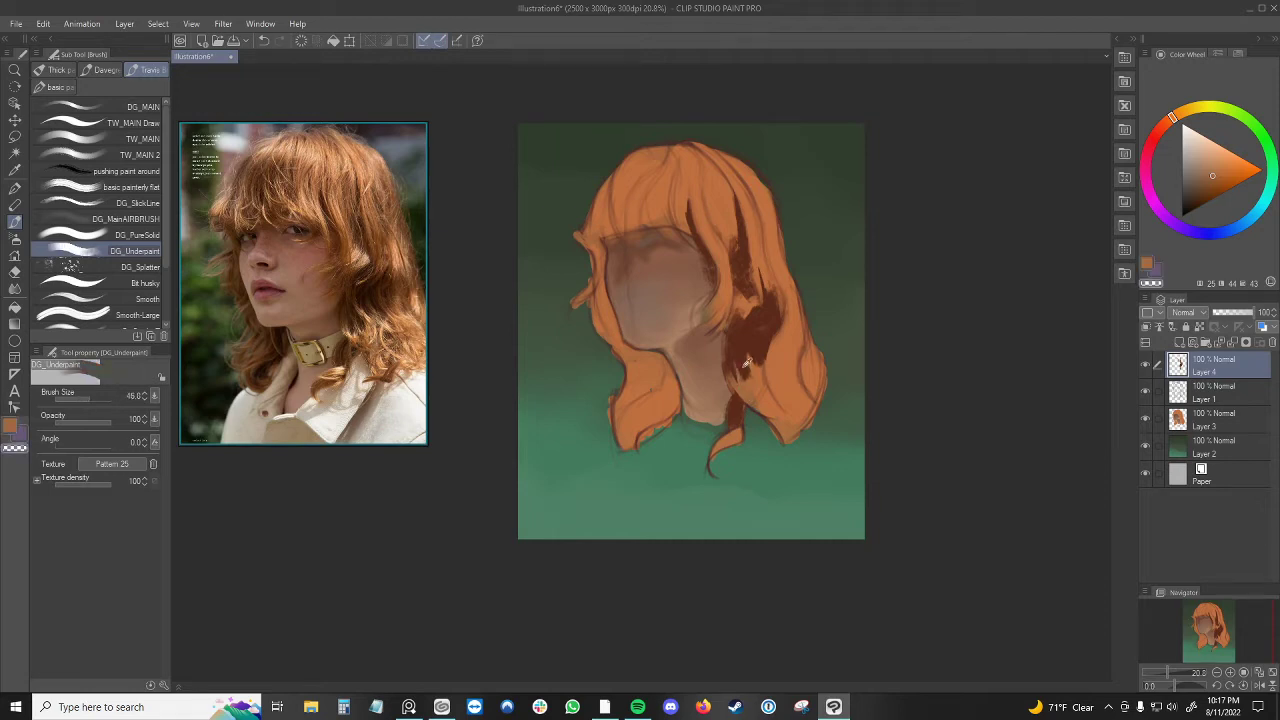
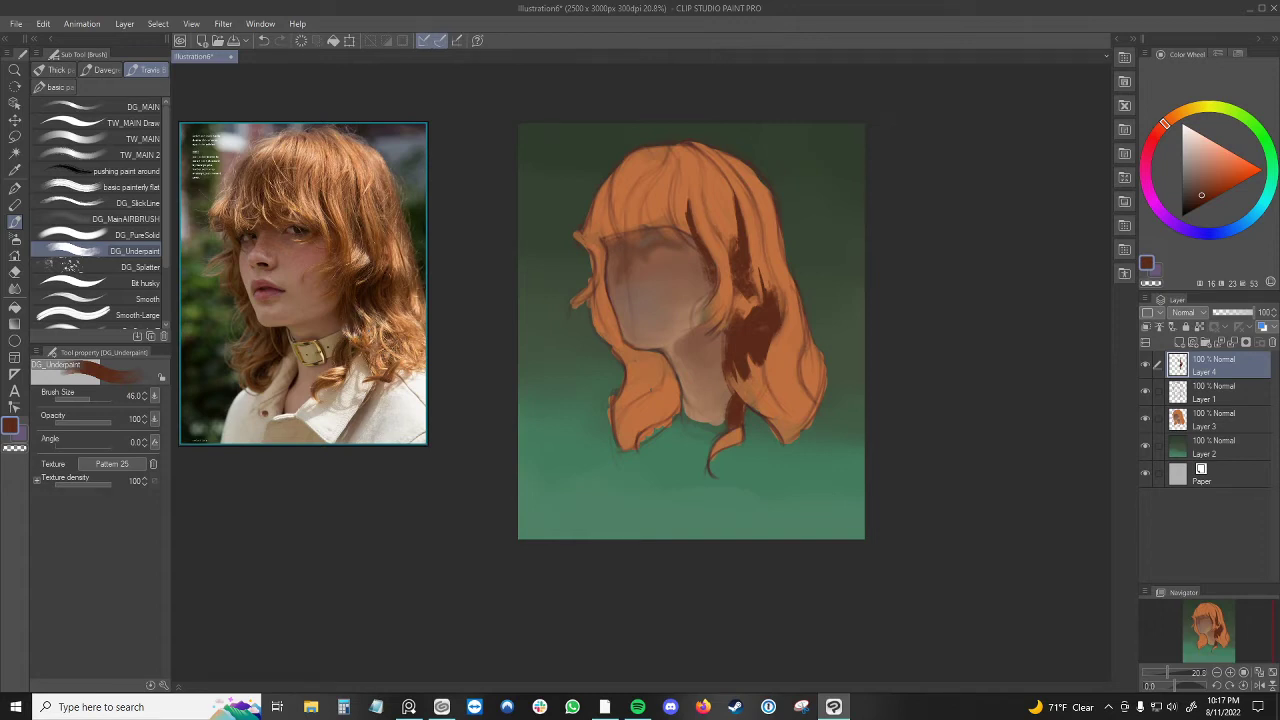
- Sharpen the pointed strands beneath the shadow patch by alternating sampled orange and dark brown, reducing the brush size to 30
left_click(740, 378, "alt")
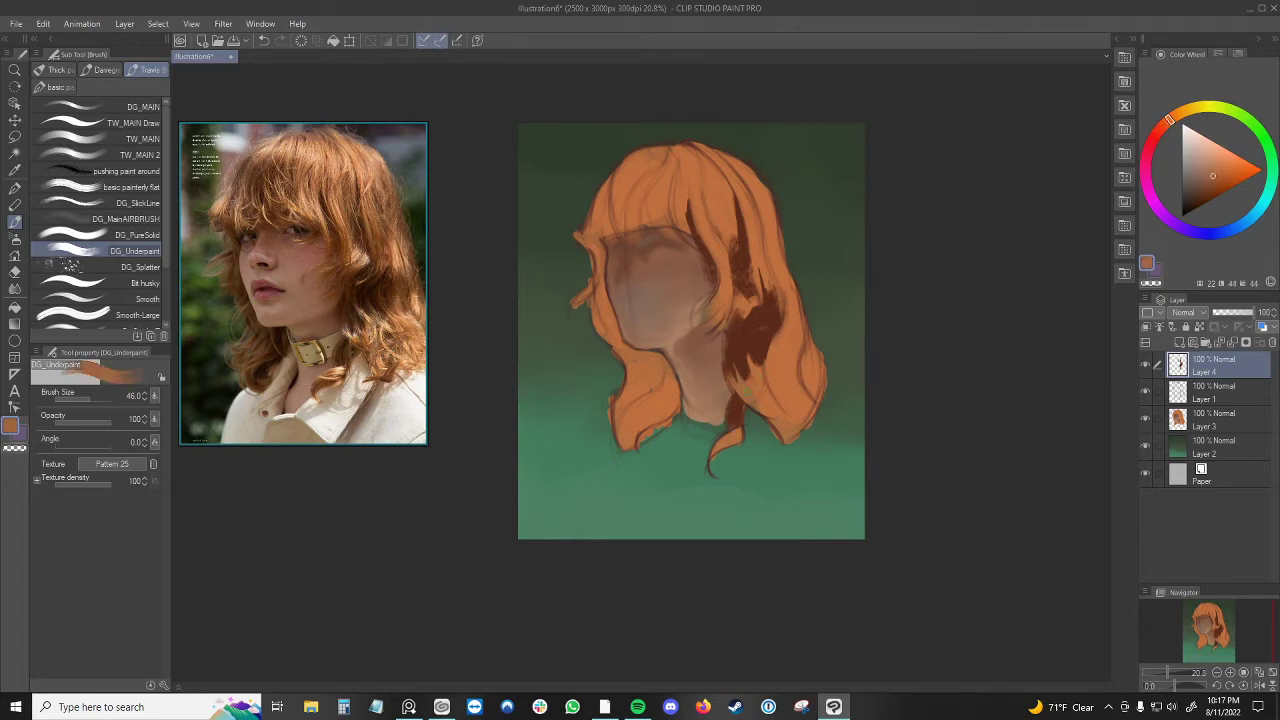
left_click(738, 366, "alt")
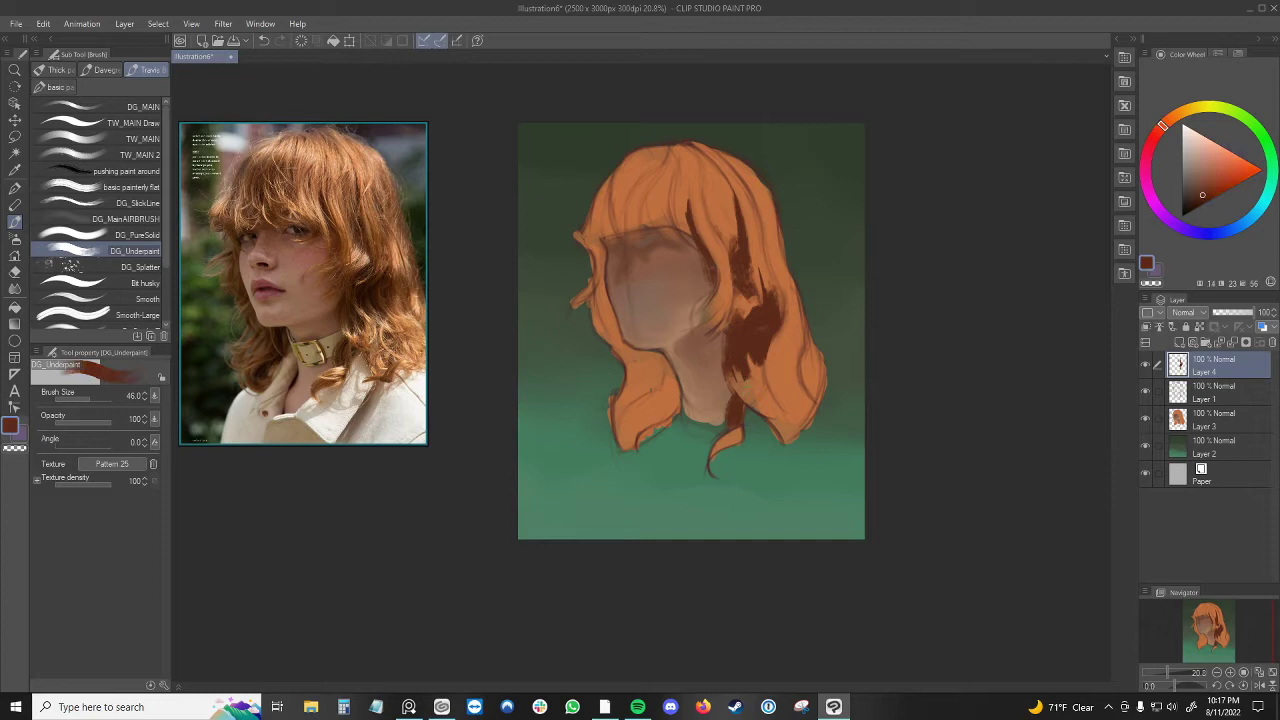
left_click(745, 380, "alt")
left_click(735, 363, "alt")
key("bracketleft")
key("bracketleft")
left_click(746, 373, "alt")
left_click(745, 360, "alt")
left_click(746, 378, "alt")
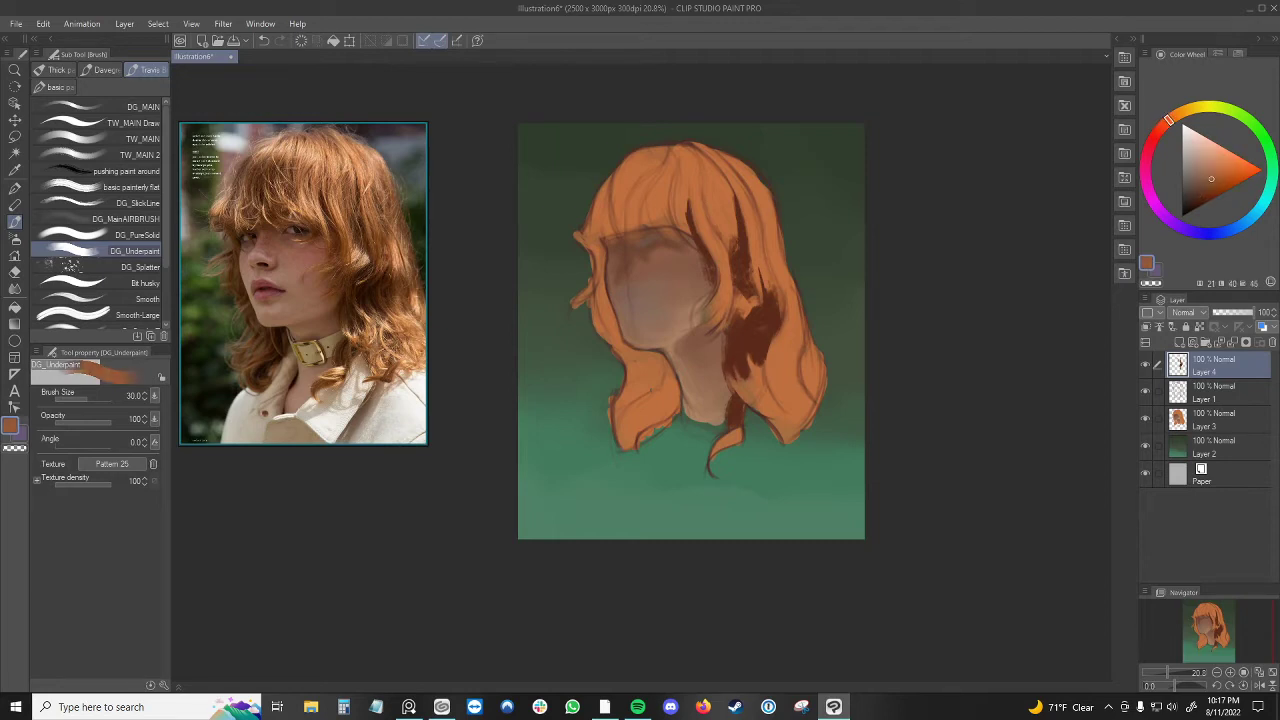
left_click(747, 364, "alt")
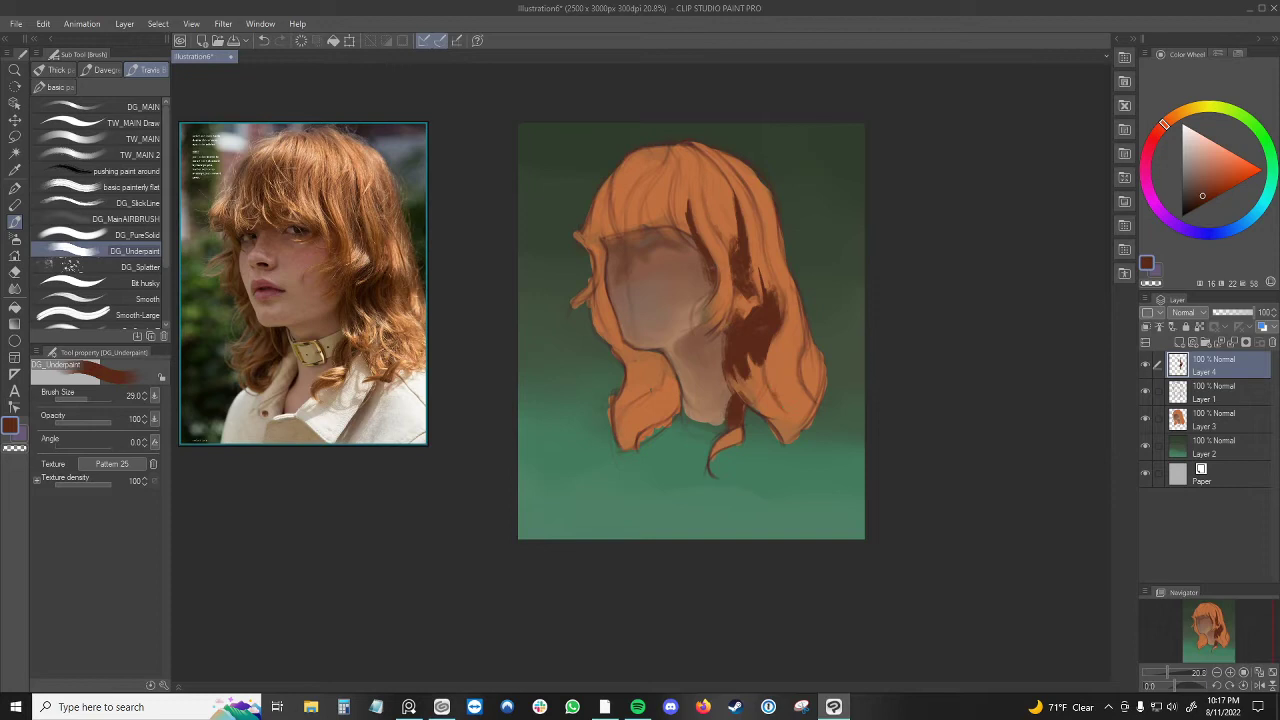
- Add a thin dark strand in the lower outer lock and rework the patch's upper outer edge at brush size 50.4
left_click_drag(771, 380, 784, 405)
mouse_move(764, 341)
left_mouse_down("ctrl+alt")
mouse_move(777, 330)
mouse_move(772, 349)
mouse_move(781, 326)
mouse_move(771, 265)
mouse_move(768, 278)
left_mouse_up("ctrl+alt")
left_click(765, 270, "alt")
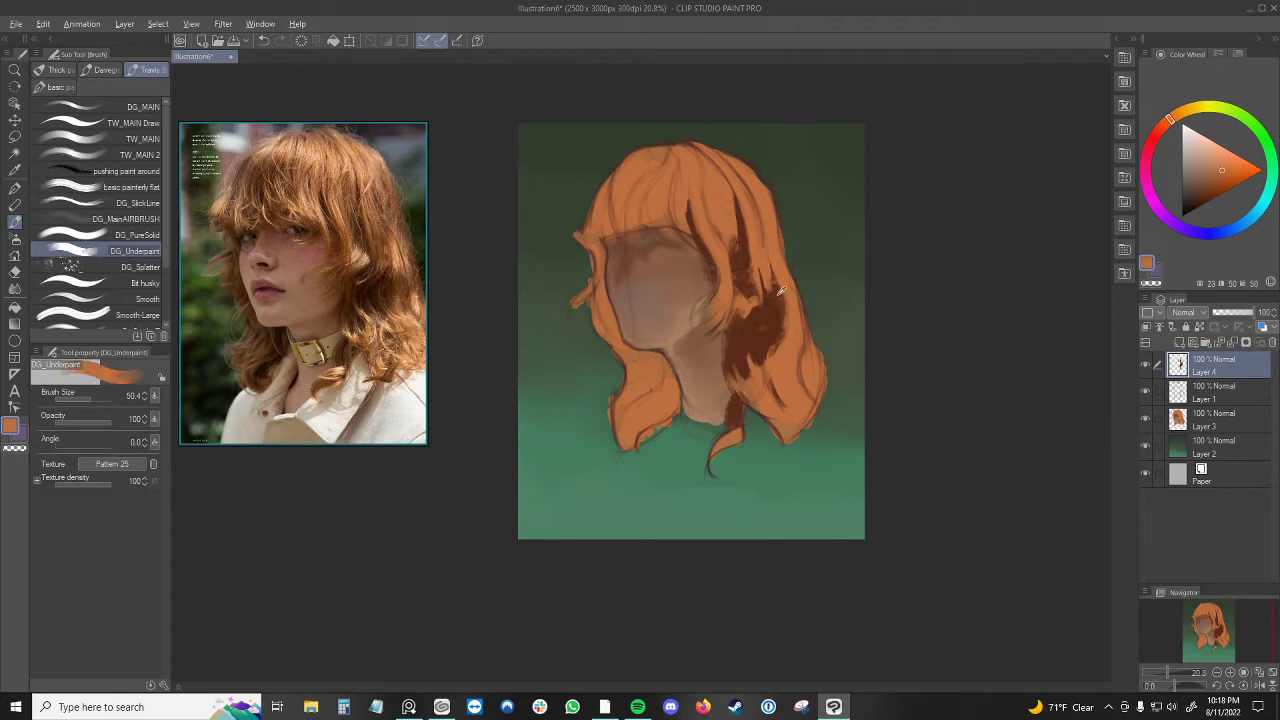
left_click(779, 305, "alt")
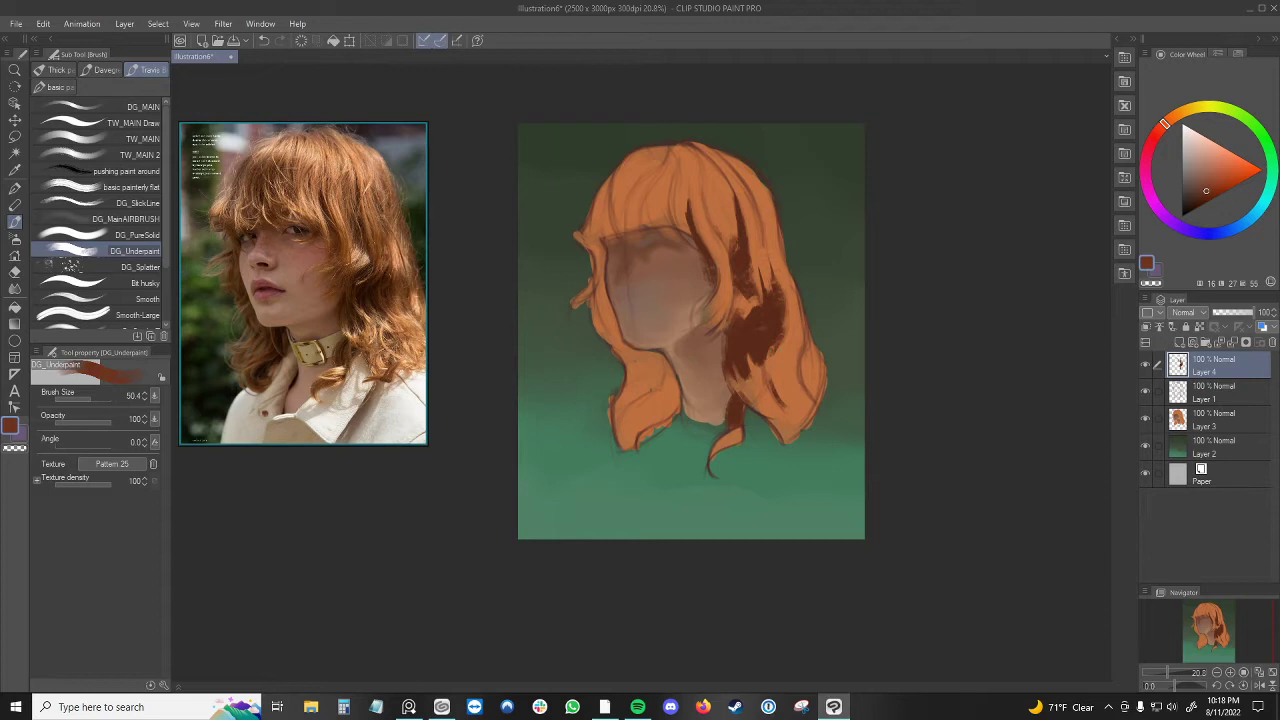
left_click(780, 322, "alt")
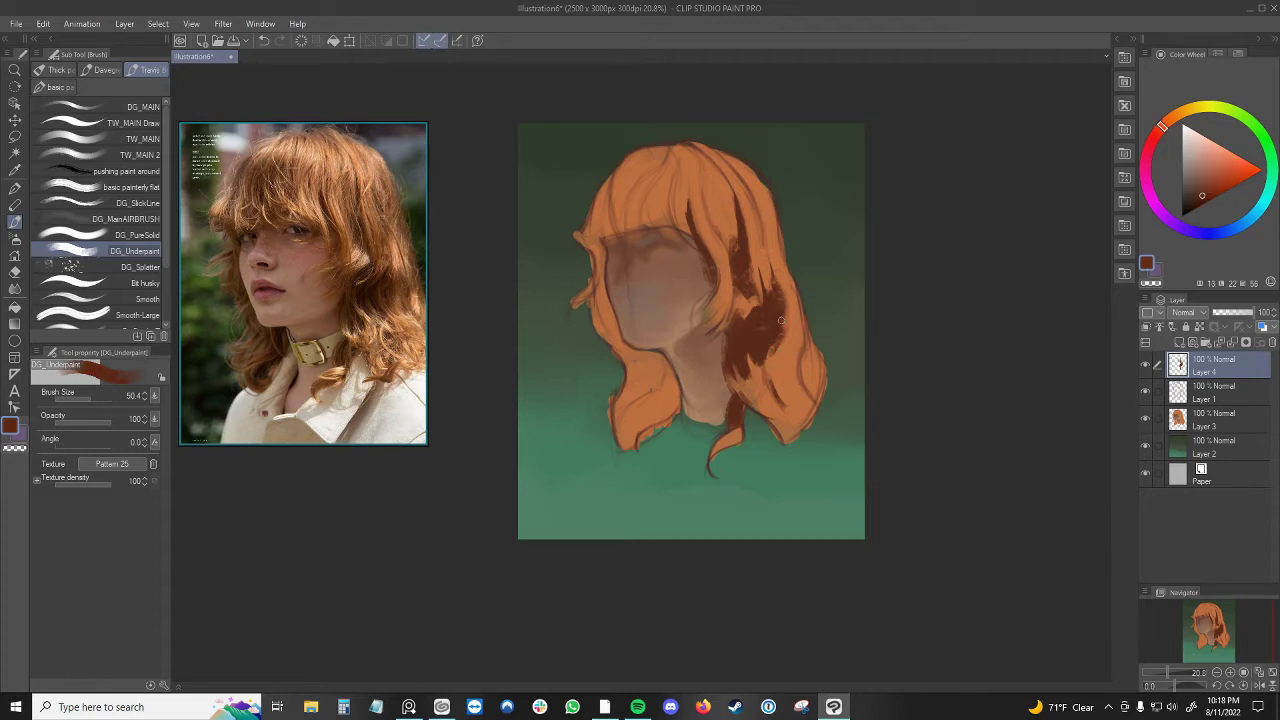
- Extend the shadow patch's outer edge downward in dark brown and carve its lower tips with sampled orange
left_click(781, 320)
left_click_drag(772, 347, 767, 376)
left_click(775, 363, "alt")
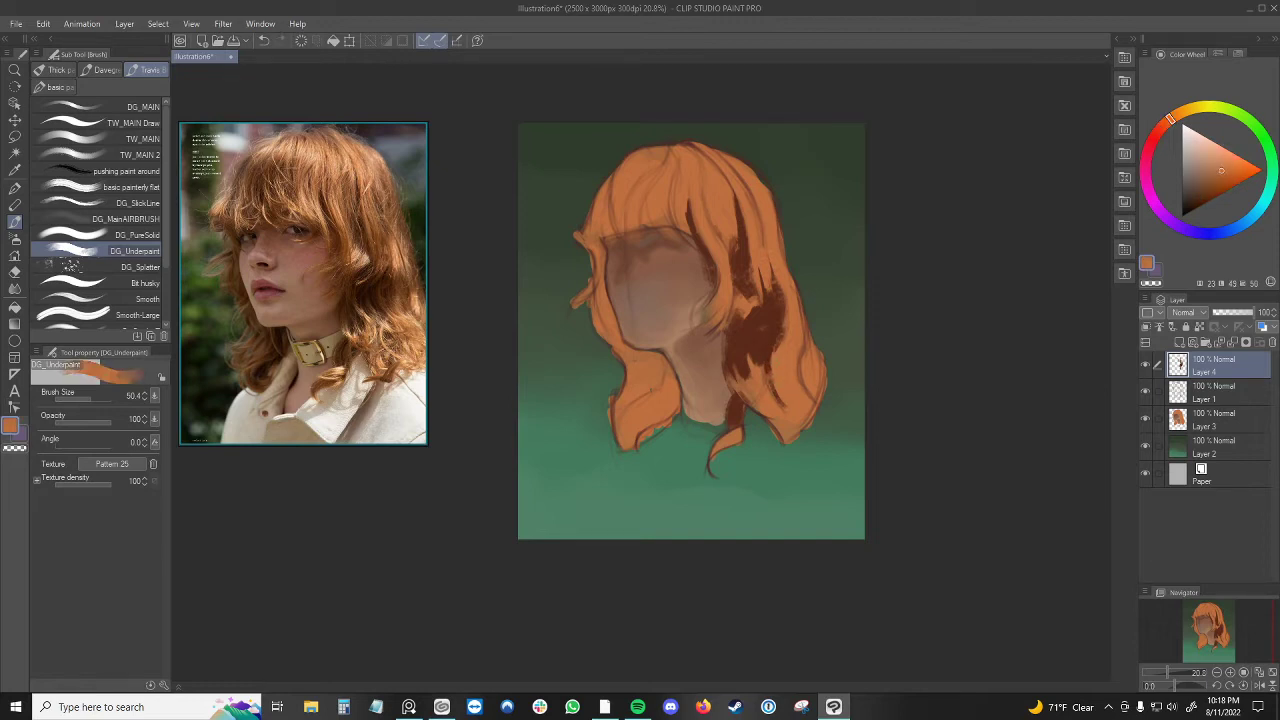
left_click(771, 356, "alt")
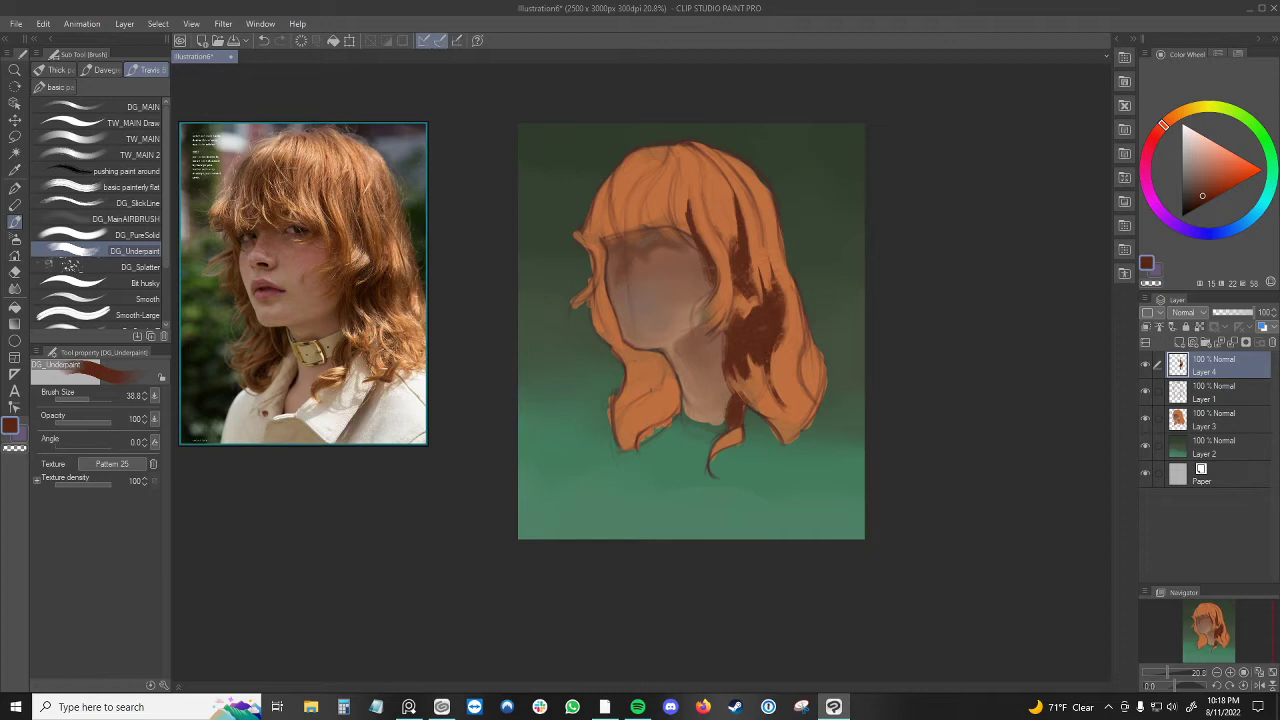
left_click(788, 390, "alt")
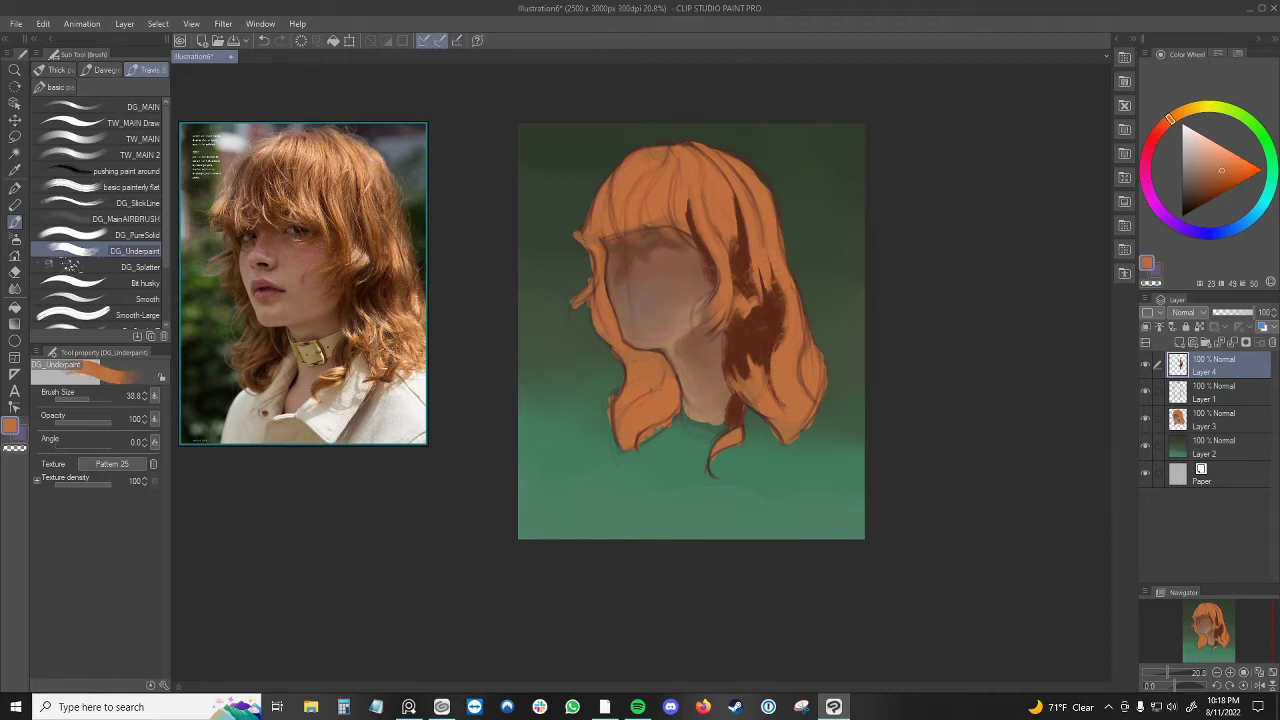
left_click(778, 364, "alt")
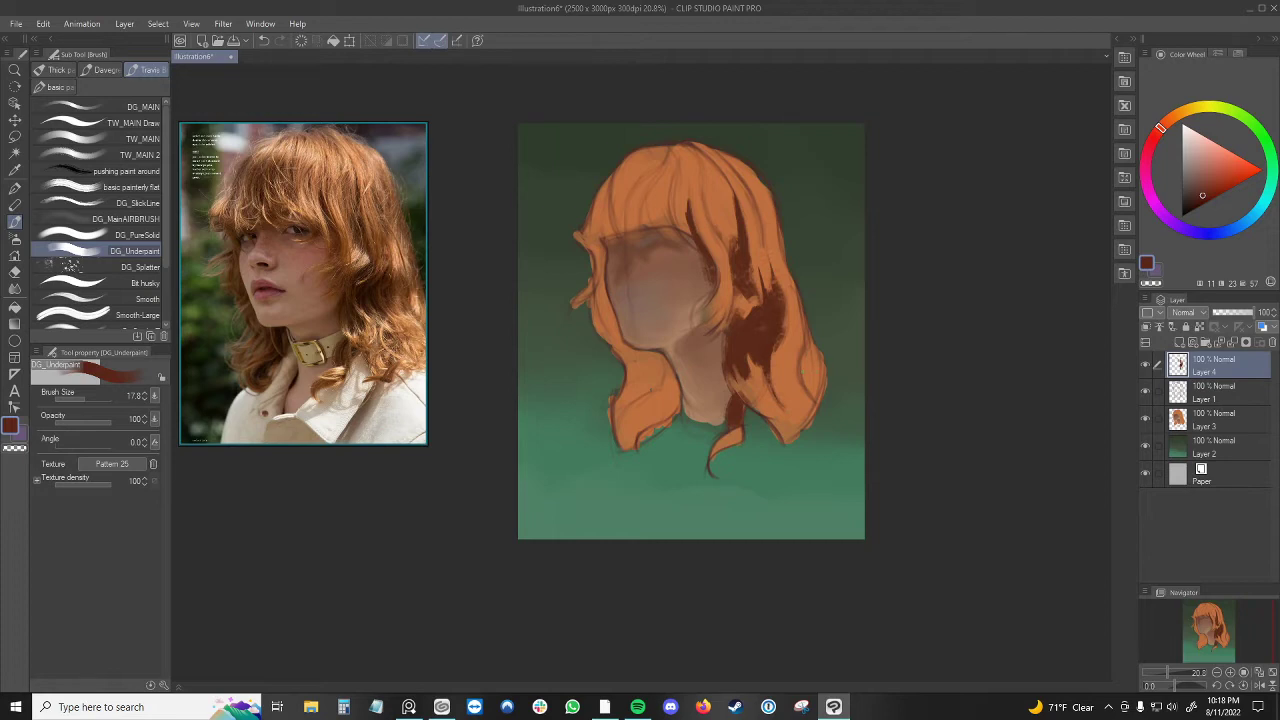
- Paint dark curved strands down the outer lower lock and refine them with sampled orange at brush size 27
mouse_move(799, 355)
left_mouse_down()
mouse_move(818, 396)
mouse_move(800, 420)
left_mouse_up()
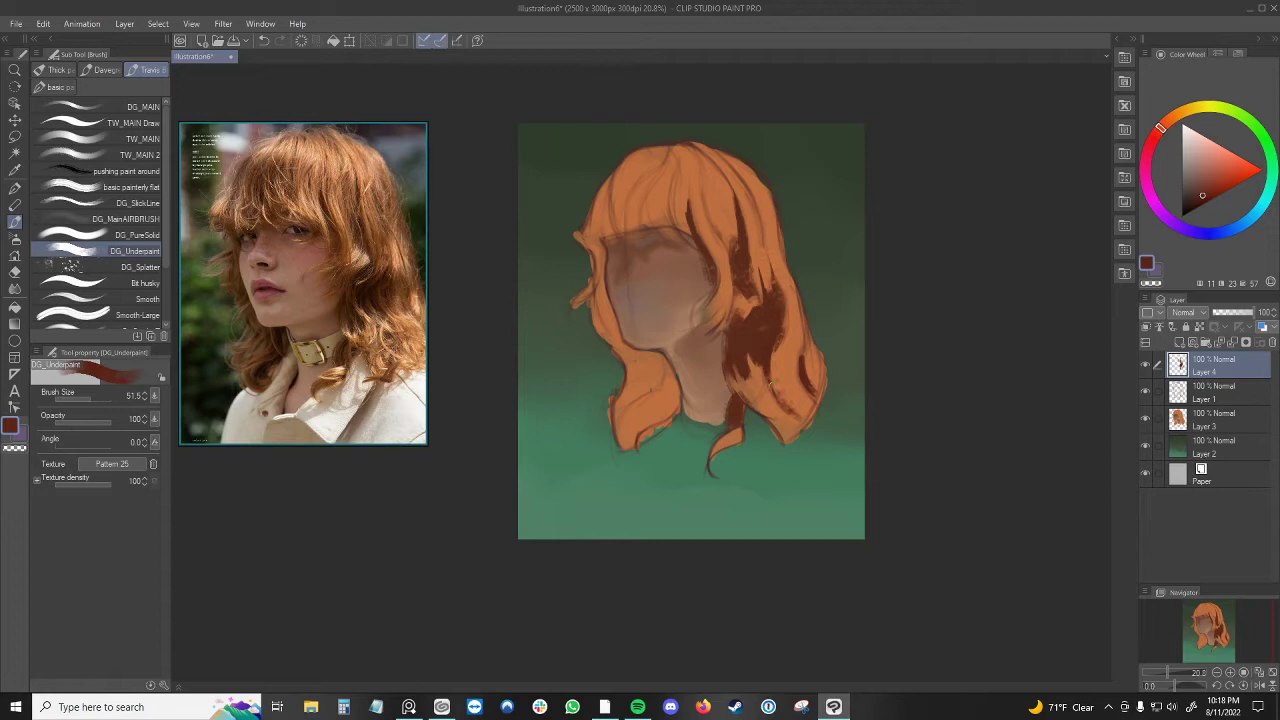
mouse_move(776, 388)
left_mouse_down()
mouse_move(798, 420)
mouse_move(772, 380)
left_mouse_up()
key("bracketleft")
key("bracketleft")
left_click(786, 378, "alt")
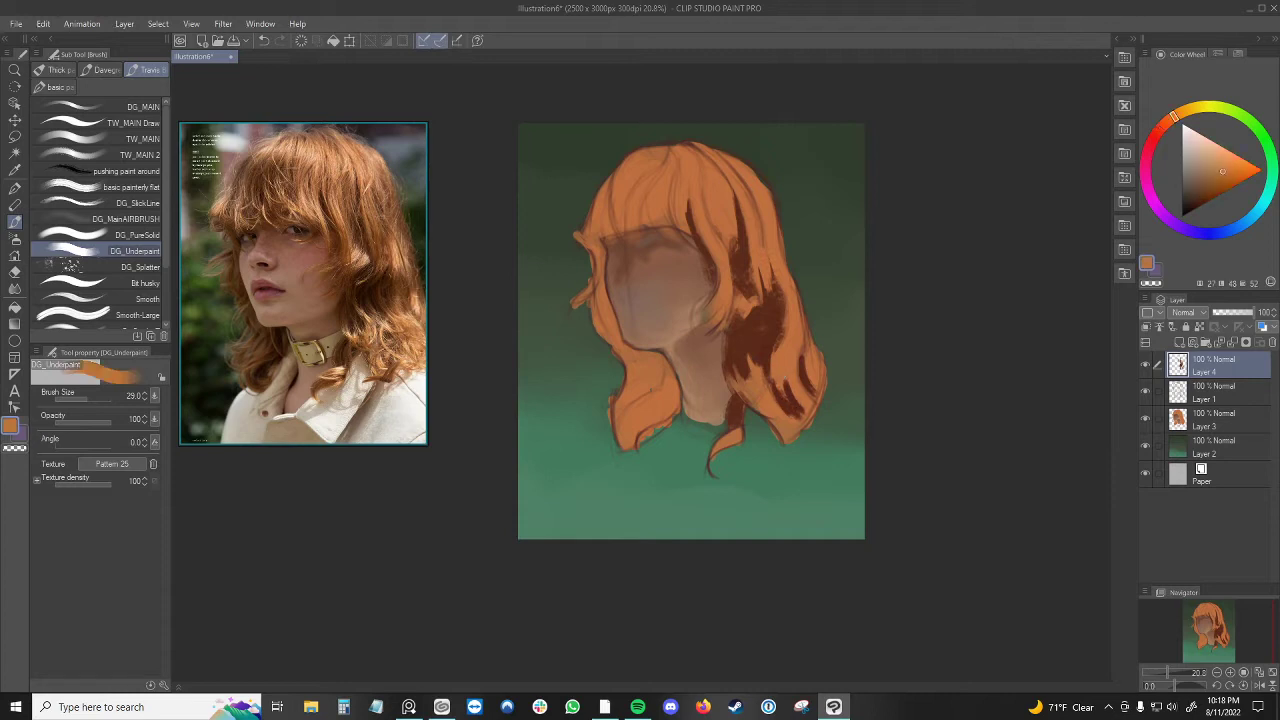
key("bracketleft")
left_click(792, 384, "alt")
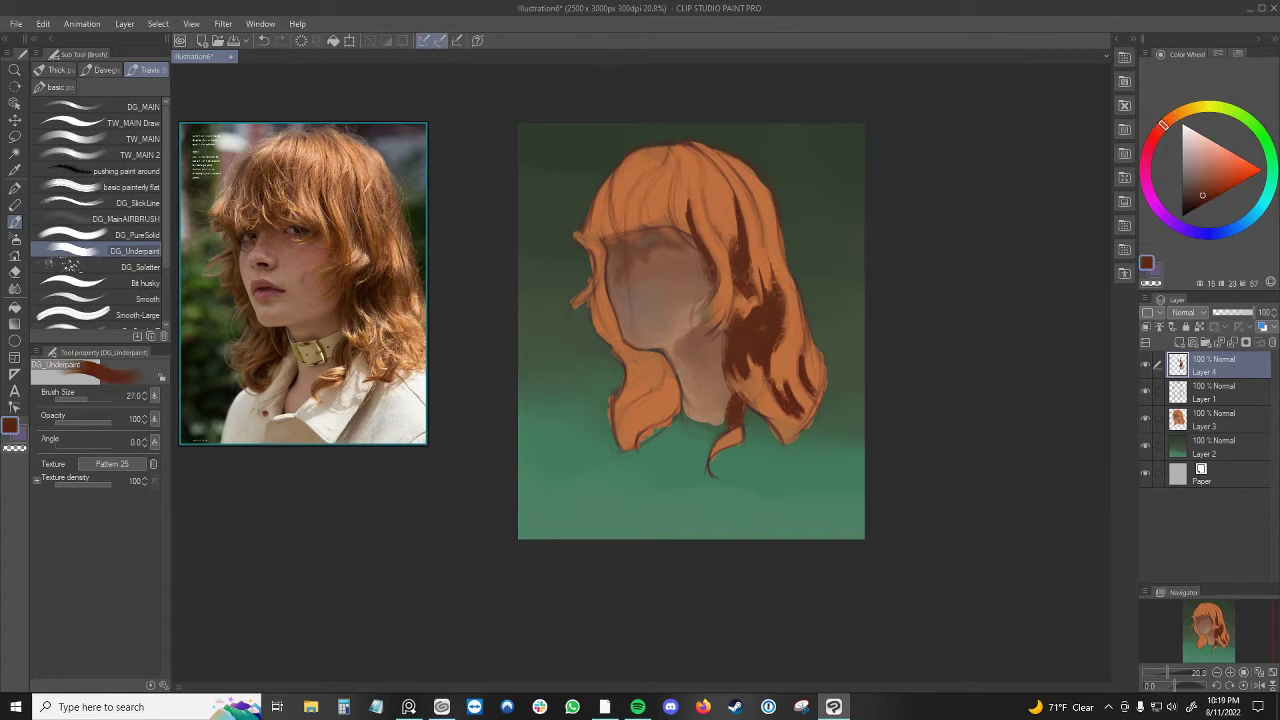
- Feather the outer side of the shadow patch with sampled dark brown strokes running along the hair's flow
left_click(777, 321, "alt")
mouse_move(777, 321)
left_mouse_down()
mouse_move(788, 318)
mouse_move(779, 290)
left_mouse_up()
left_click(775, 328, "alt")
left_click_drag(774, 349, 786, 322)
key("bracketleft")
key("bracketleft")
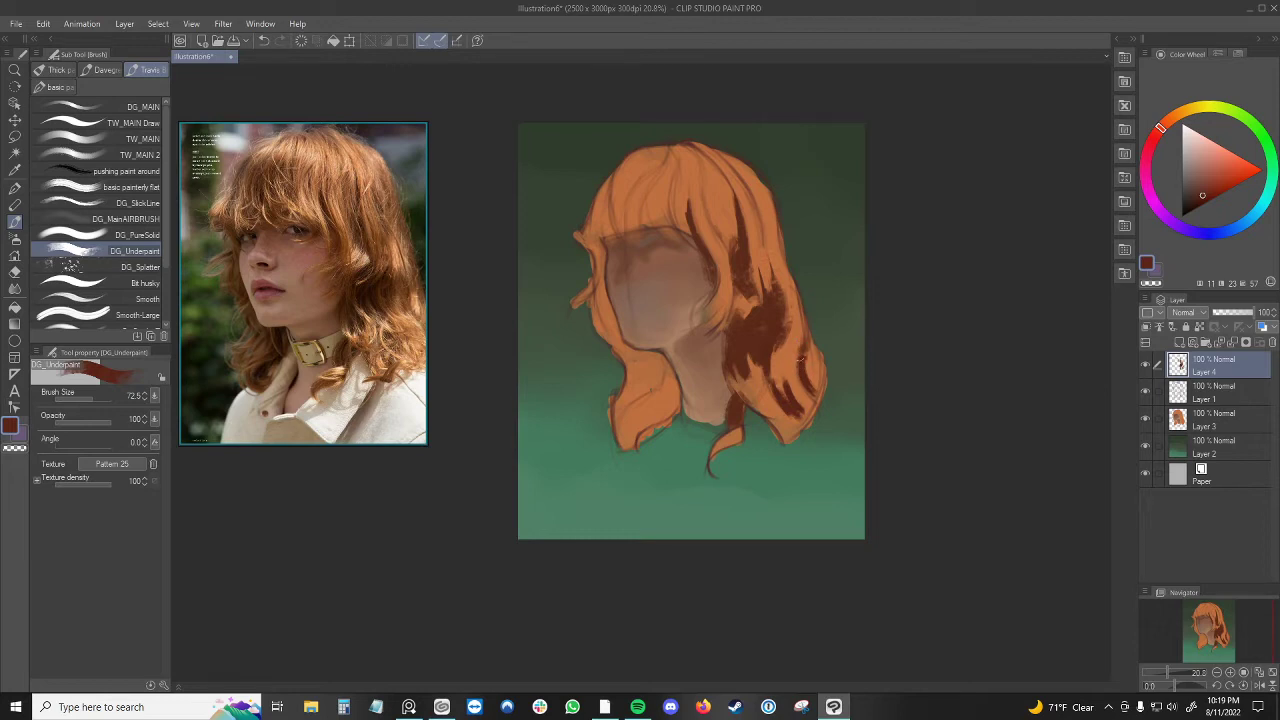
- Reduce the brush size to 33.2 and shape a dark curved strand near the outer edge of the lower lock
left_click(800, 355, "alt")
key("bracketleft")
key("bracketleft")
key("bracketleft")
key("bracketleft")
key("bracketleft")
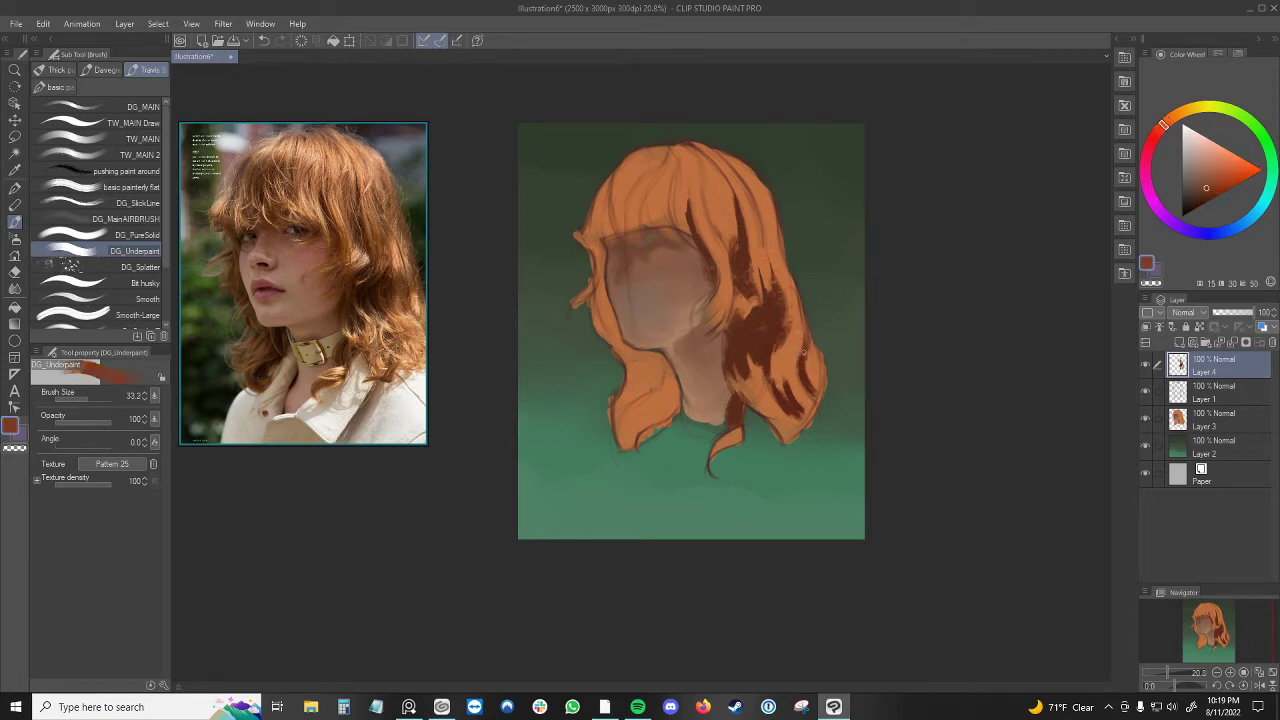
left_click_drag(798, 346, 800, 366)
- Undo an unwanted stroke and repaint the shadow patch's outer edge with sampled dark brown and orange
left_click(776, 343, "alt")
left_click(784, 332, "alt")
key("ctrl+z")
left_click(786, 354, "alt")
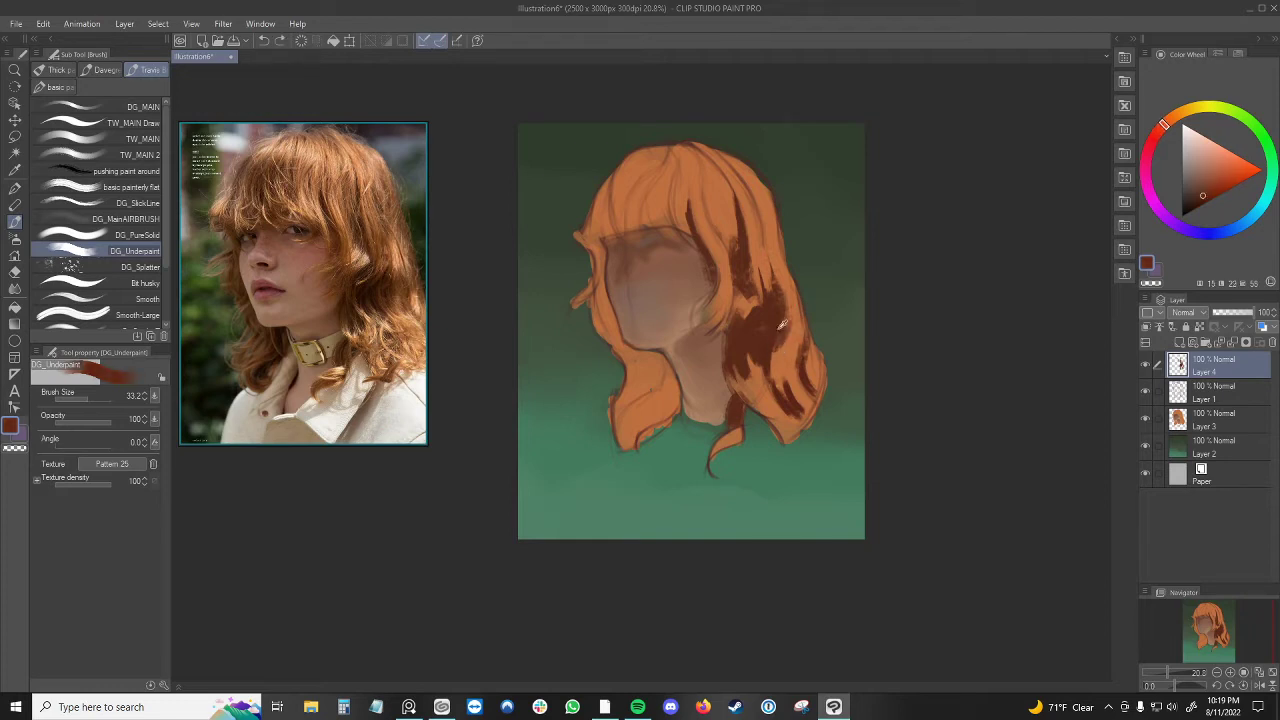
left_click_drag(783, 322, 776, 352)
left_click(776, 360, "alt")
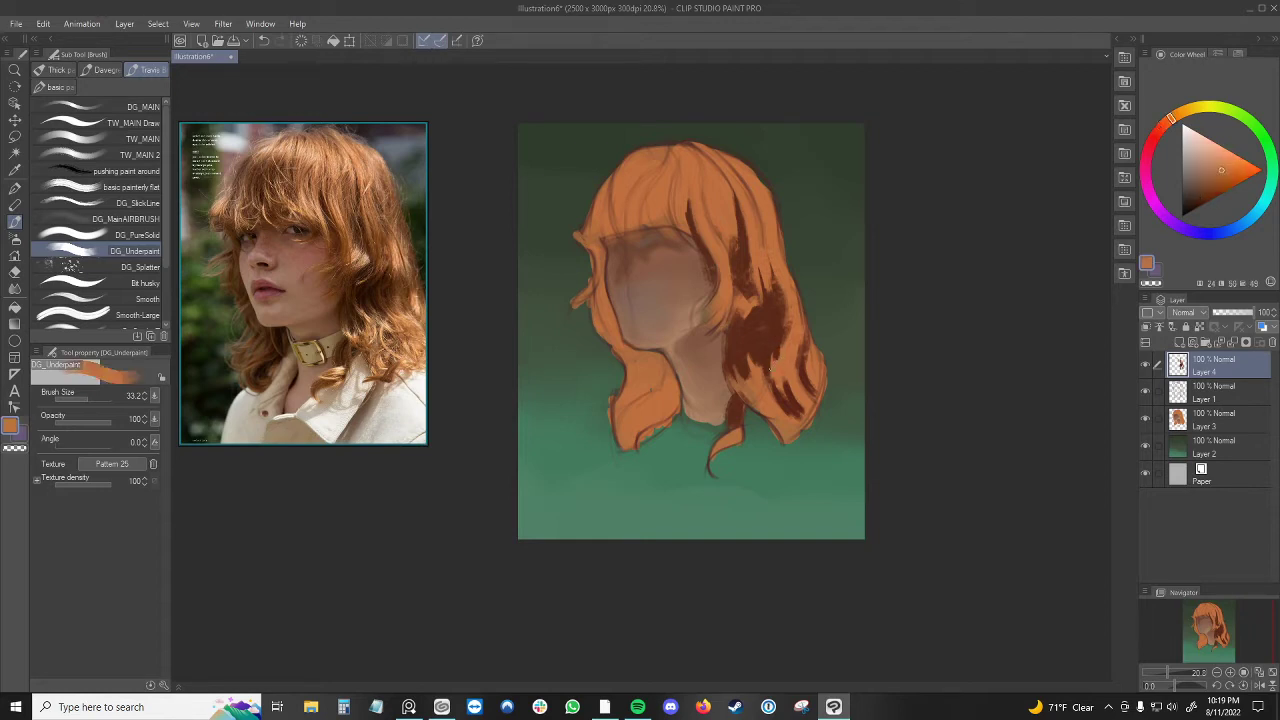
left_click(773, 332, "alt")
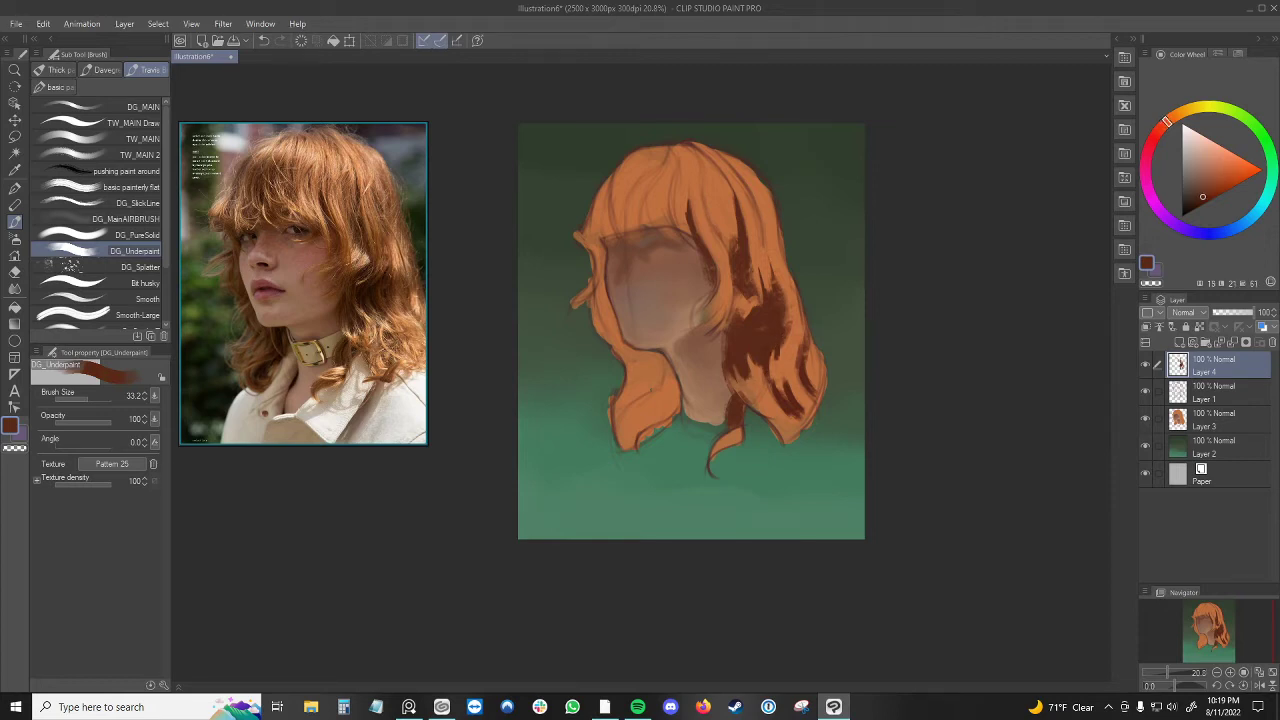
- Split the patch's lower outer edge into separate strands by alternating sampled orange and dark brown
left_click(778, 352, "alt")
left_click(772, 349, "alt")
left_click(782, 370, "alt")
left_click(773, 352, "alt")
left_click(782, 343, "alt")
left_click(777, 358, "alt")
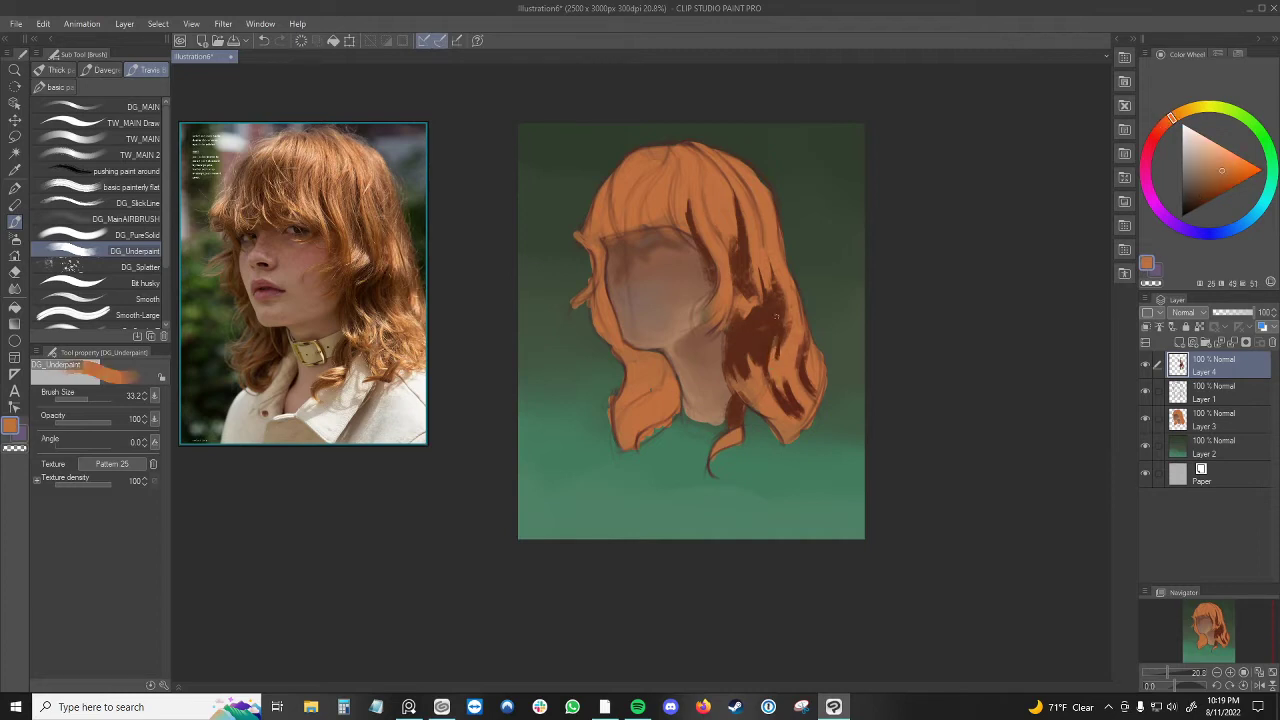
left_click(774, 335, "alt")
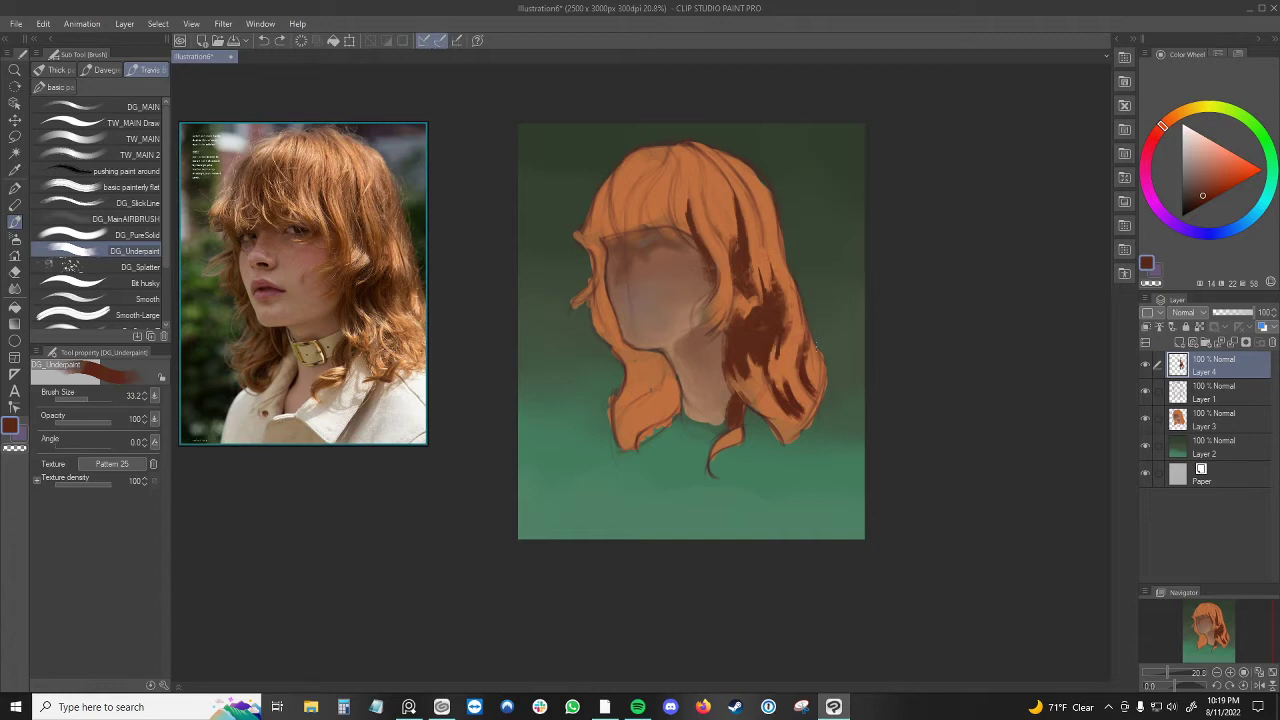
- Touch up the patch's outer strands and centre with sampled hair tones, undoing the last stroke
left_click(785, 345, "alt")
left_click(785, 345)
left_click(774, 312, "alt")
left_click(764, 326, "alt")
left_click(748, 326, "alt")
left_click(760, 276, "alt")
mouse_move(760, 281)
left_mouse_down("ctrl+alt")
mouse_move(771, 281)
mouse_move(762, 344)
left_mouse_up("ctrl+alt")
key("ctrl+z")
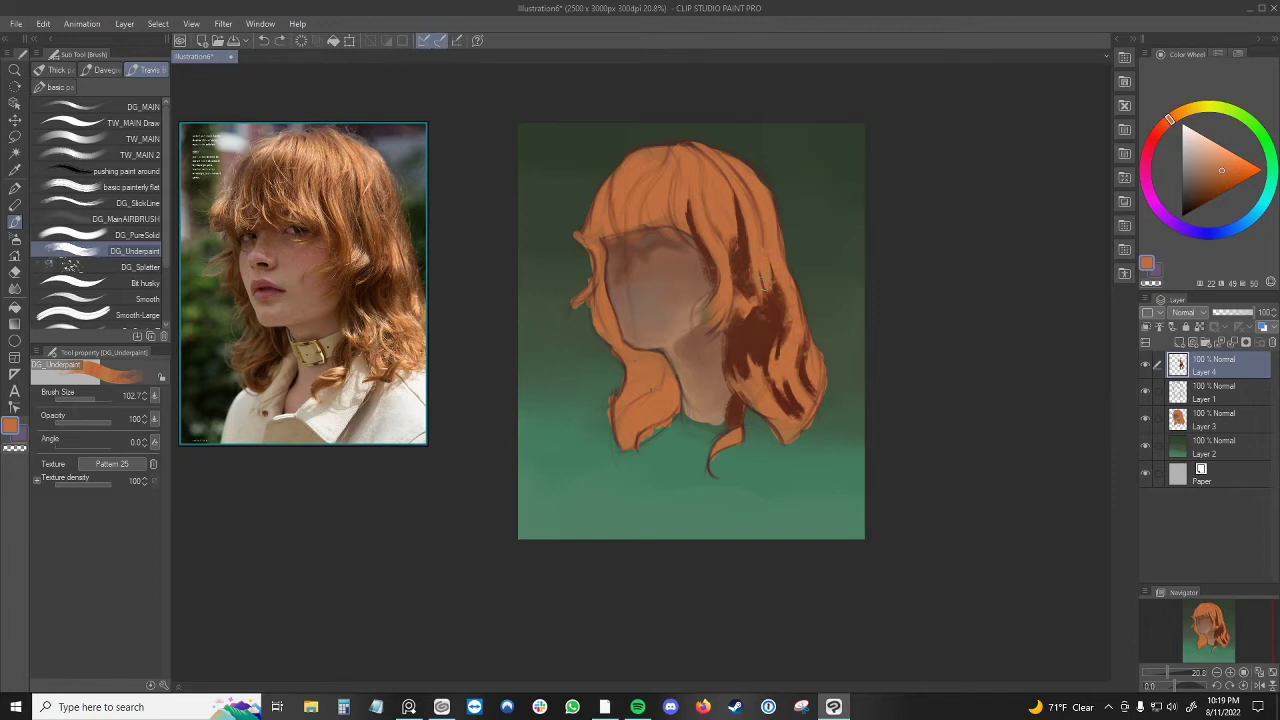
- Set the brush size to 63.1 and blend the top of the shadow patch into the orange with sampled mid-browns
left_click_drag(769, 298, 762, 322, "ctrl+alt")
left_click(766, 326, "alt")
left_click(765, 314, "alt")
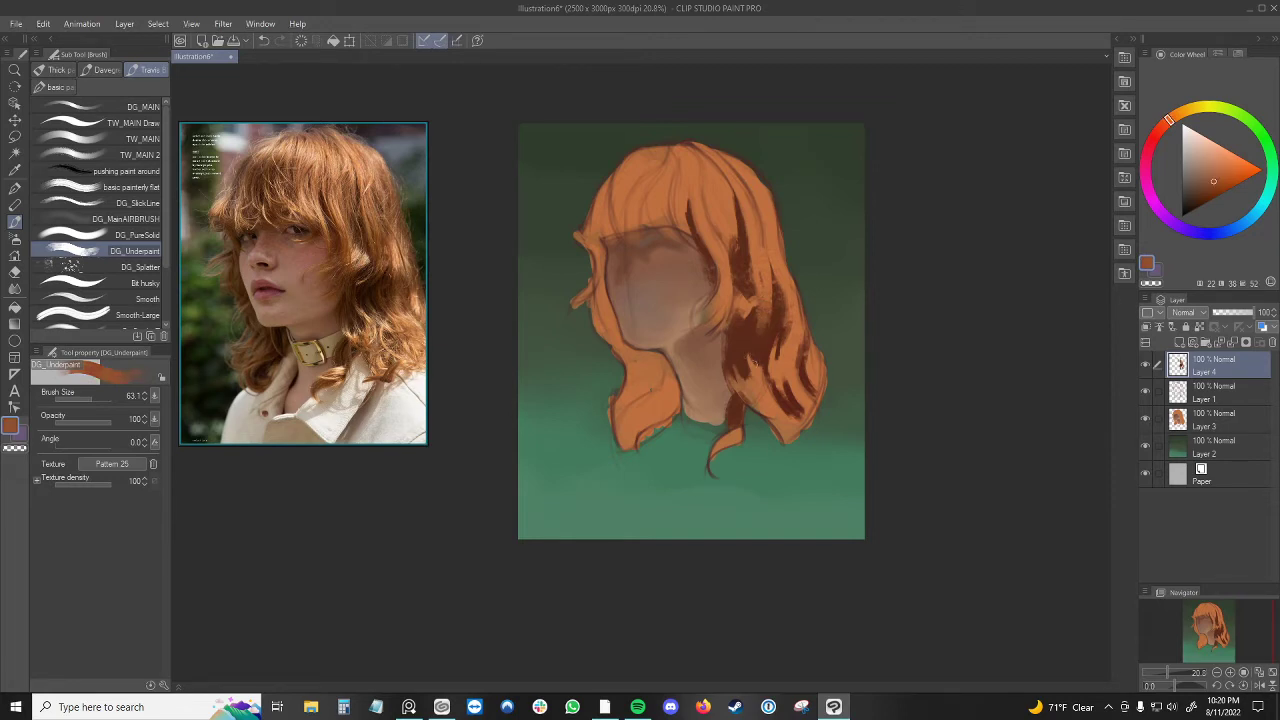
left_click(758, 322, "alt")
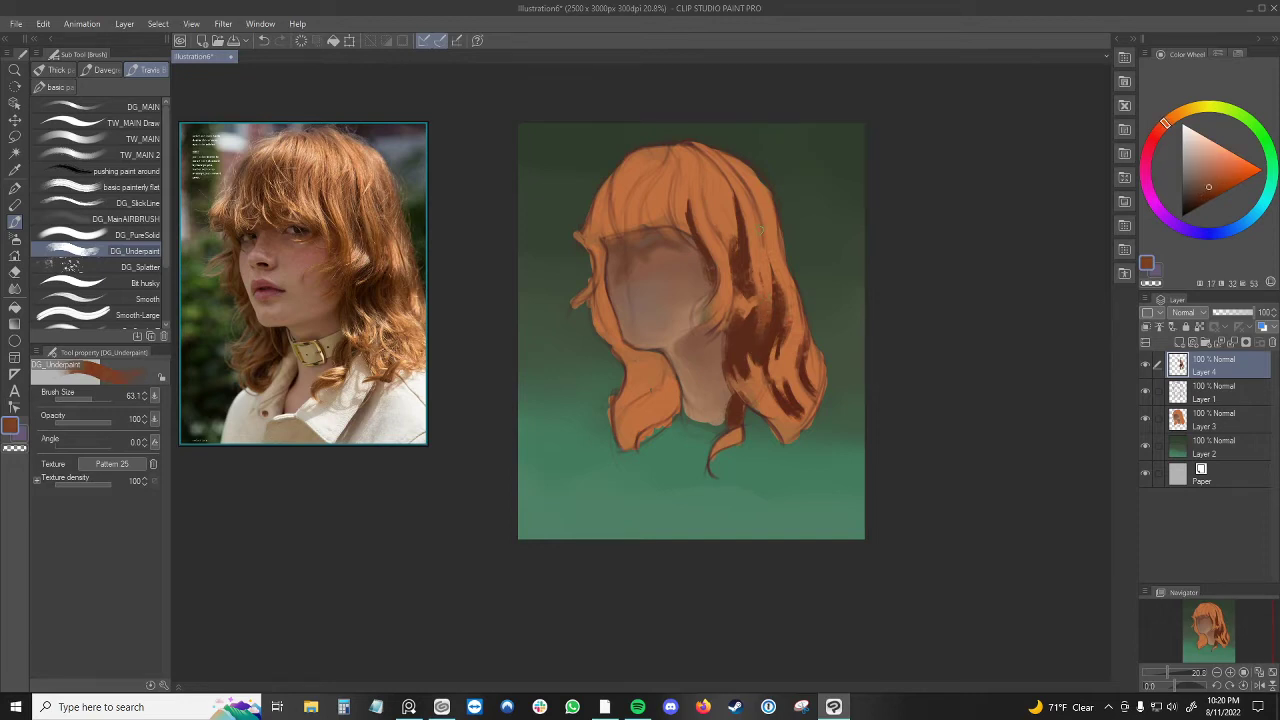
left_click(770, 272, "alt")
left_click(767, 313, "alt")
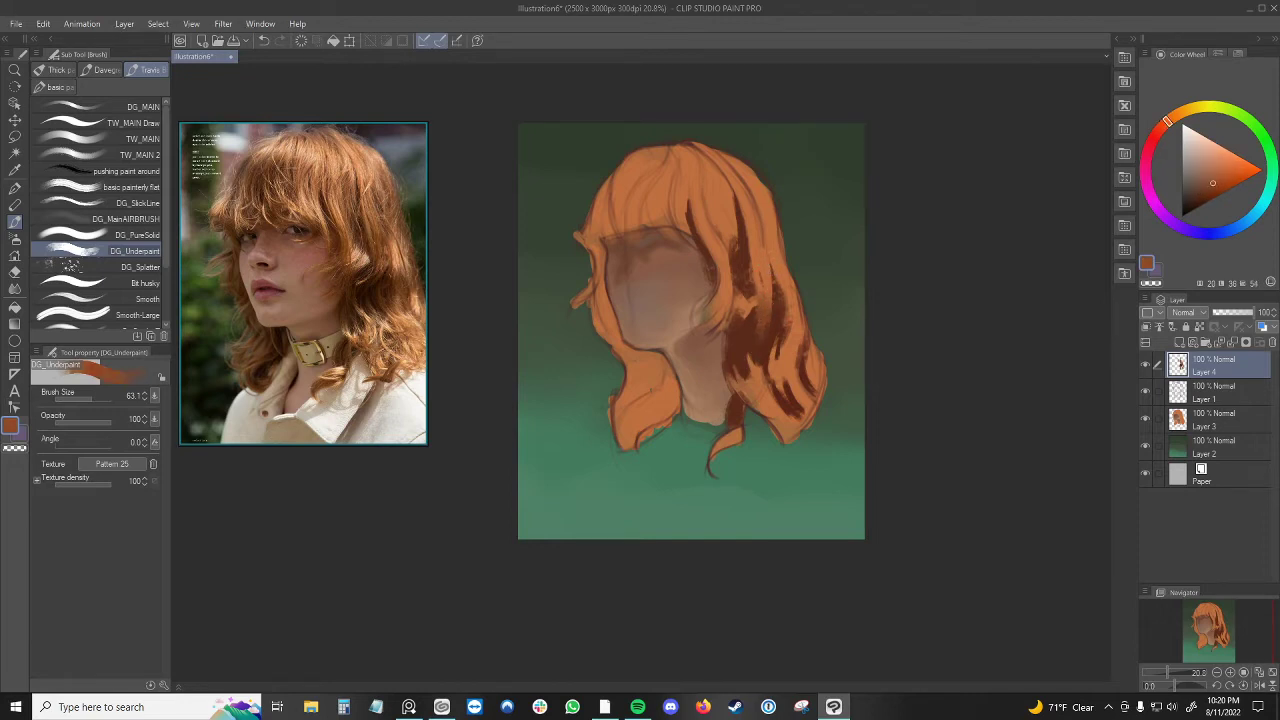
left_click(768, 270, "alt")
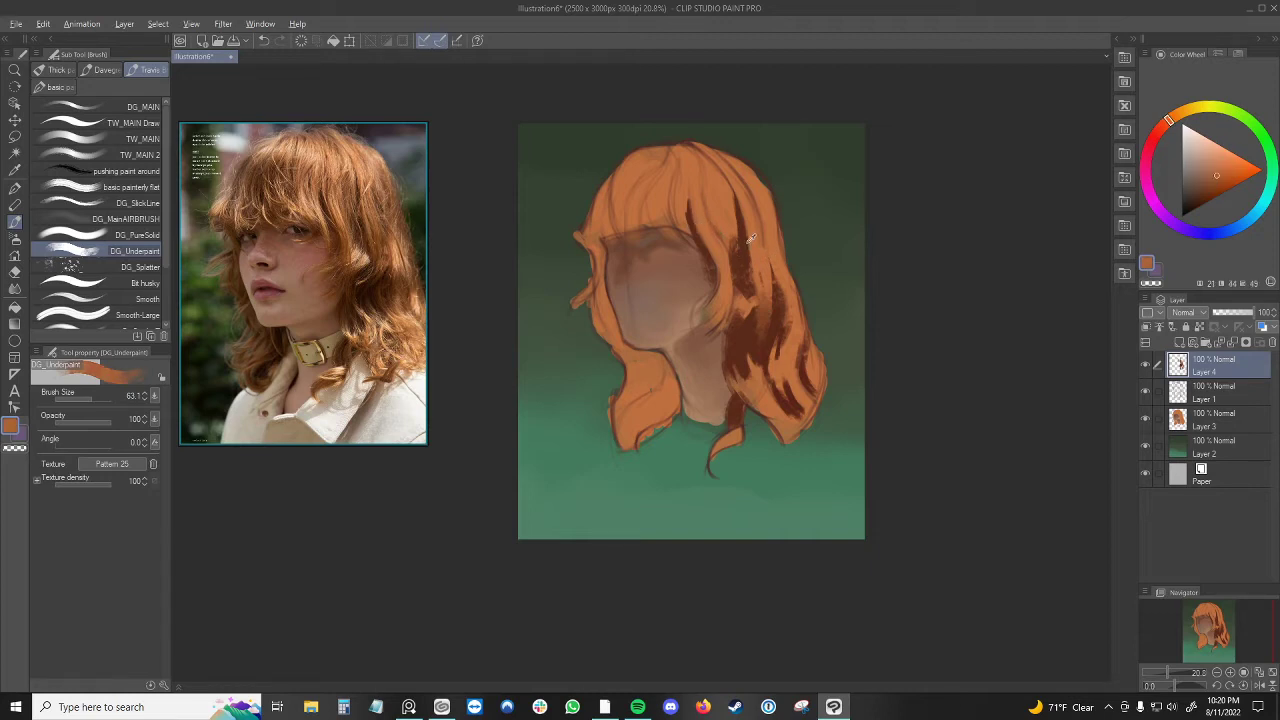
- Refine the long dark strand beside the temple with sampled dark brown and orange at brush size 35.2
left_click(752, 242, "alt")
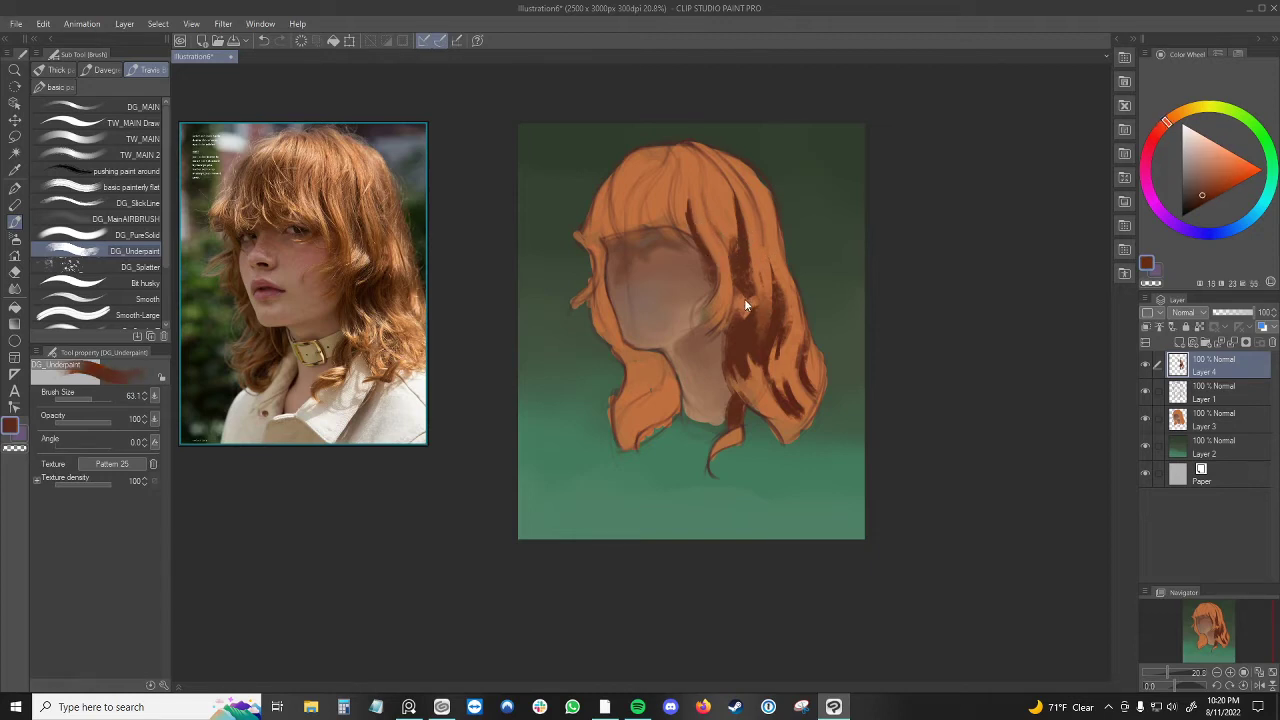
left_click_drag(745, 299, 739, 299, "ctrl+alt")
key("bracketright")
key("bracketright")
key("bracketright")
key("bracketright")
key("bracketright")
left_click(722, 240, "alt")
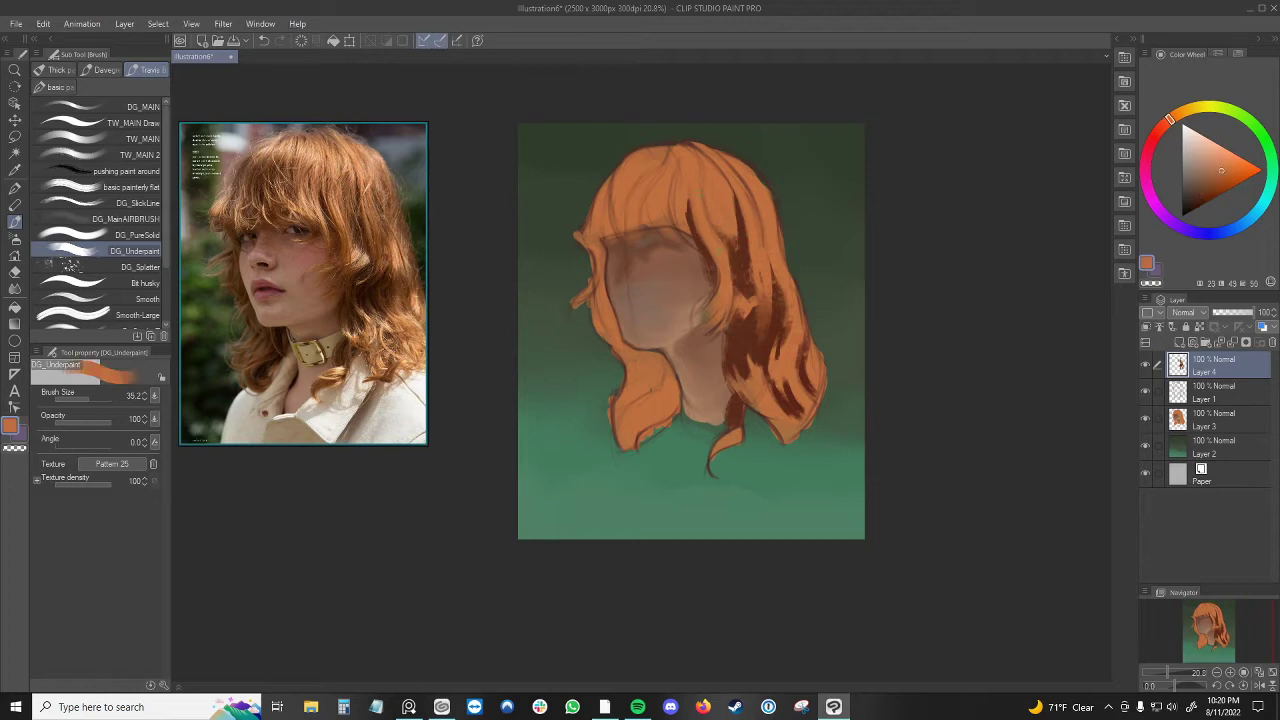
left_click(734, 238, "alt")
left_click(720, 208, "alt")
left_click(736, 242, "alt")
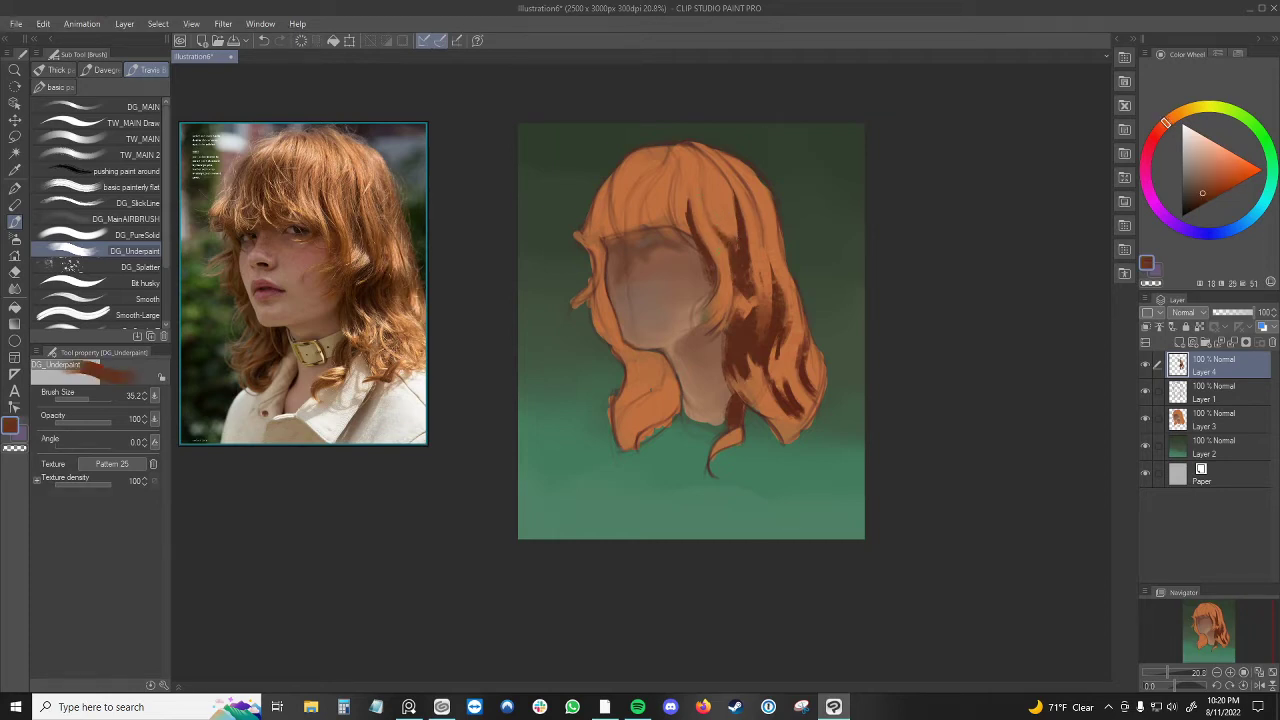
- Block in a dark brown shadow patch over the left side of the bangs at brush size 43.0 with brown sampled from the existing strands
left_click(742, 266, "alt")
left_click(746, 258, "alt")
key("]")
key("]")
key("]")
key("ctrl+z")
mouse_move(613, 203)
left_mouse_down()
mouse_move(617, 174)
mouse_move(620, 208)
mouse_move(641, 176)
mouse_move(600, 175)
mouse_move(594, 193)
mouse_move(606, 196)
left_mouse_up()
key("bracketleft")
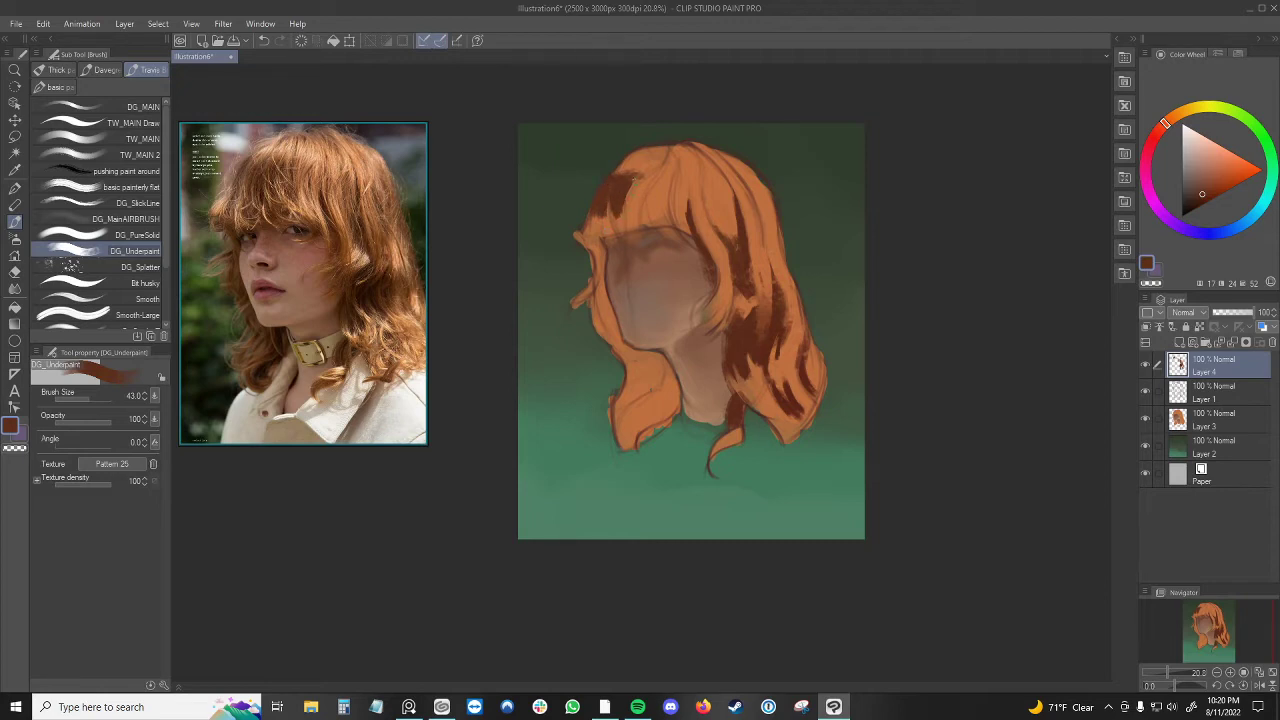
left_click_drag(629, 183, 626, 200)
mouse_move(629, 191)
left_mouse_down()
mouse_move(610, 225)
mouse_move(621, 227)
left_mouse_up()
key("bracketright")
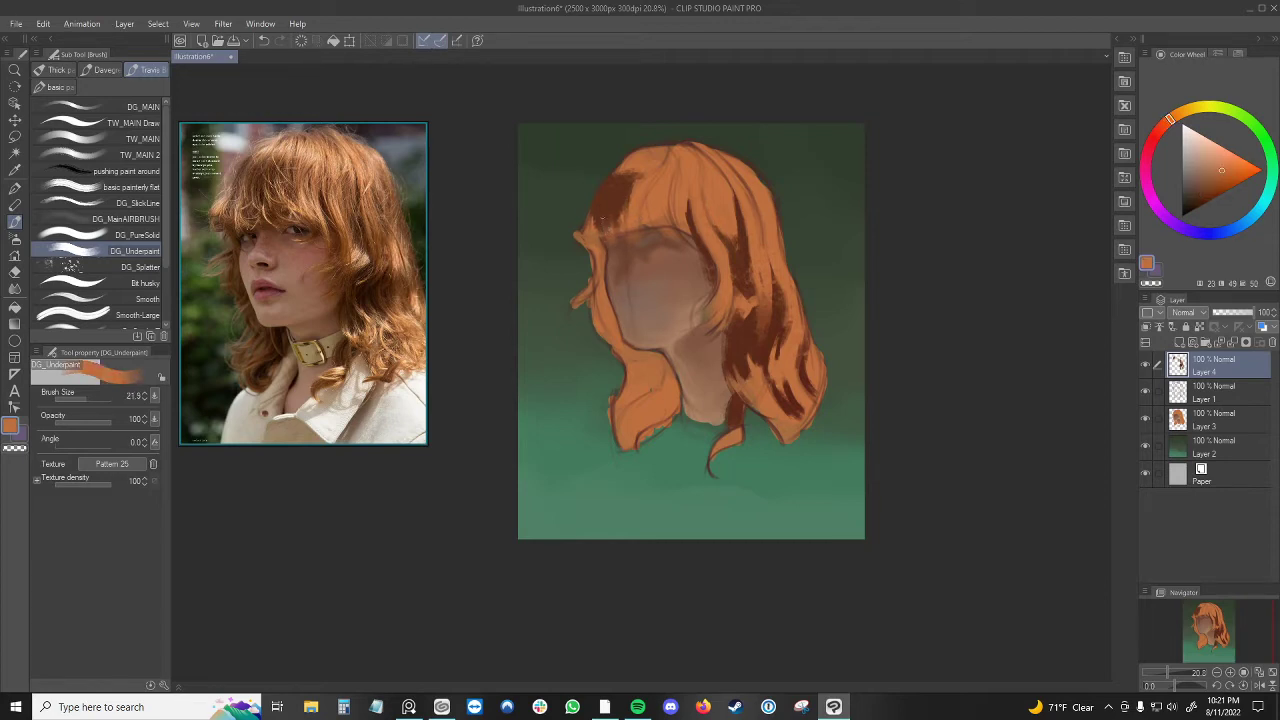
- Set the brush size to 21.9 and break the bangs patch's lower left edge into strands with sampled orange and dark brown
key("bracketleft")
key("bracketleft")
key("bracketleft")
key("bracketleft")
key("bracketleft")
left_click_drag(600, 210, 602, 227)
left_click(596, 219, "alt")
left_click_drag(602, 210, 602, 222)
left_click(602, 226, "alt")
left_click(597, 213, "alt")
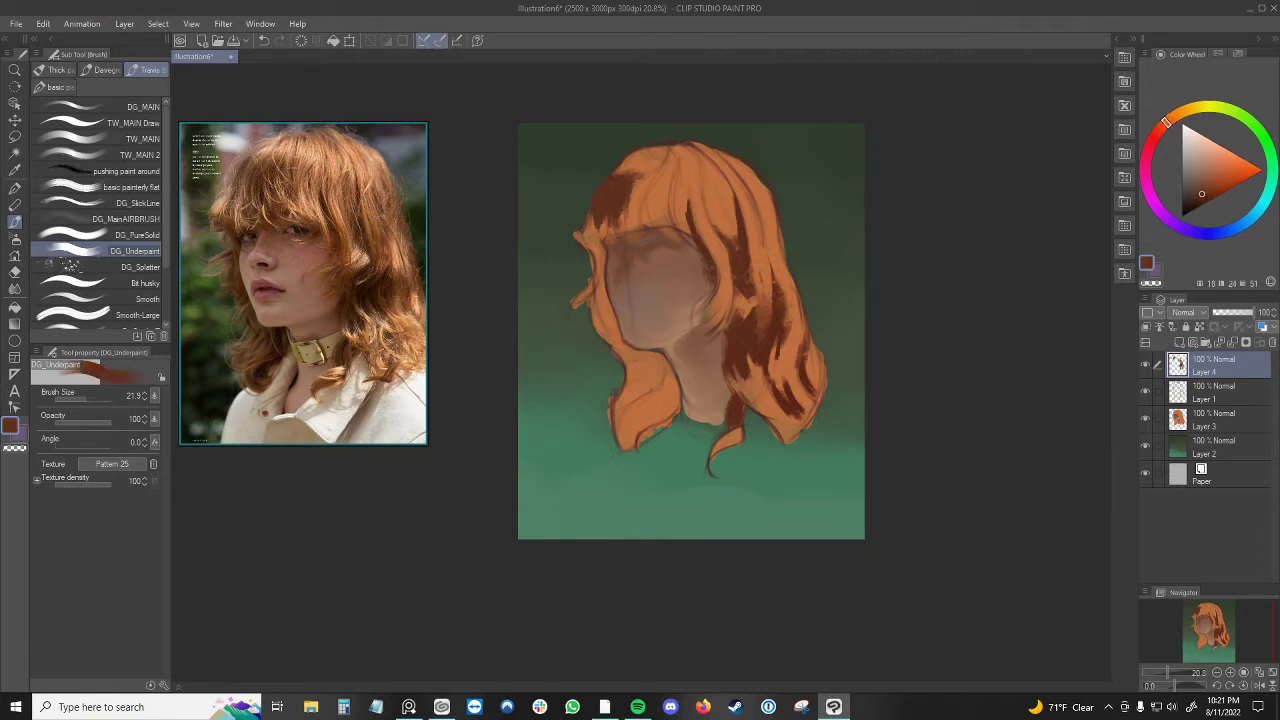
- Sharpen the small strand tips at the left end of the bangs by alternating sampled dark brown and orange
left_click(610, 221, "alt")
left_click(600, 208, "alt")
left_click_drag(600, 206, 602, 220)
left_click(614, 220, "alt")
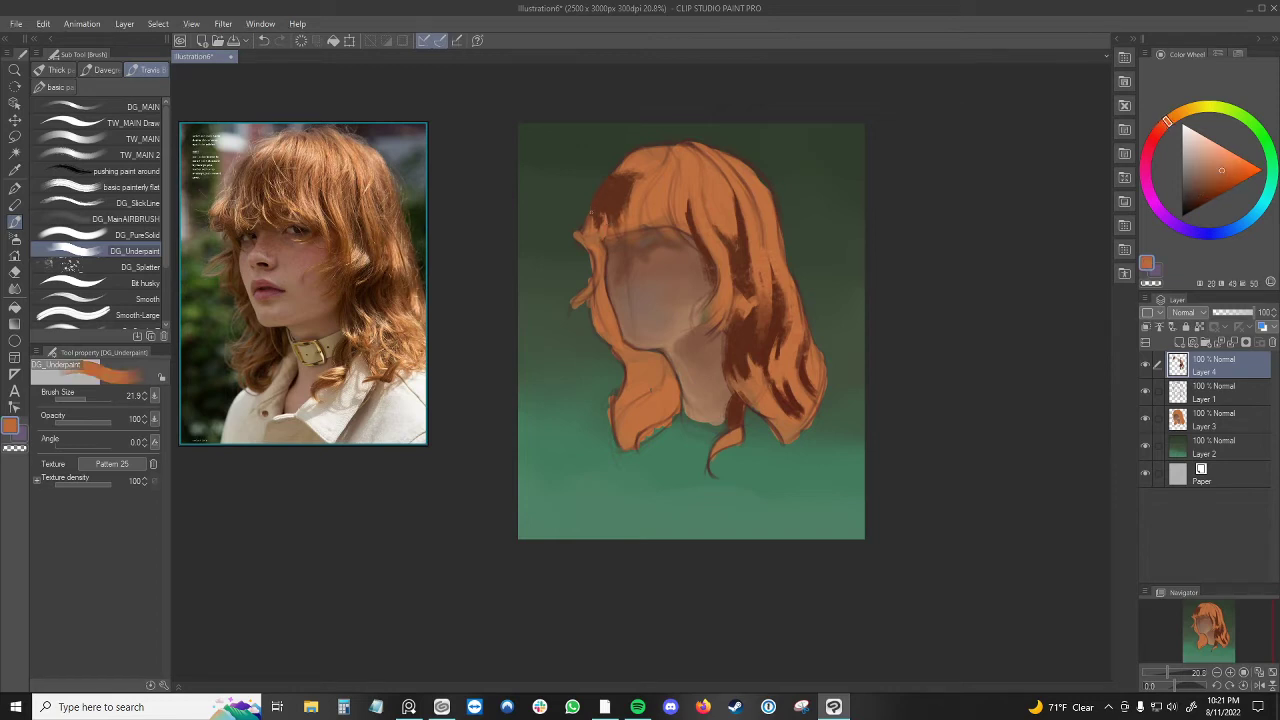
left_click(601, 212, "alt")
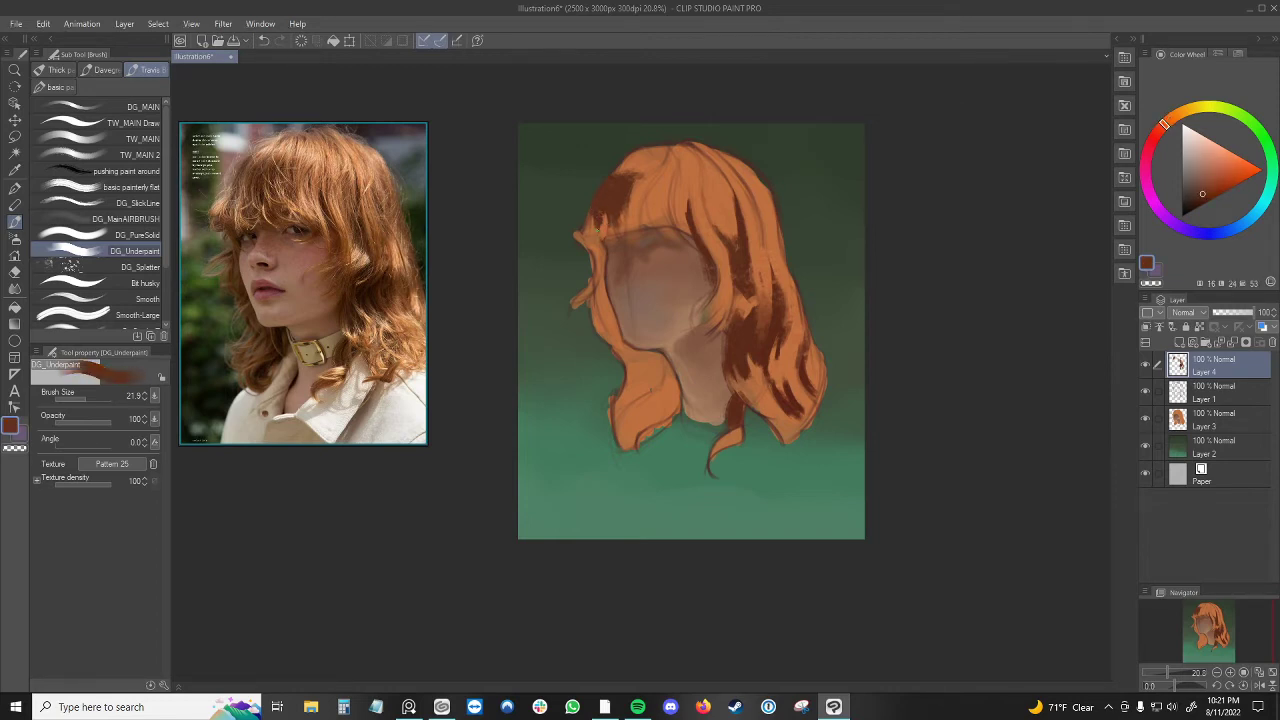
left_click(600, 212, "alt")
left_click(600, 212, "alt")
left_click(608, 222, "alt")
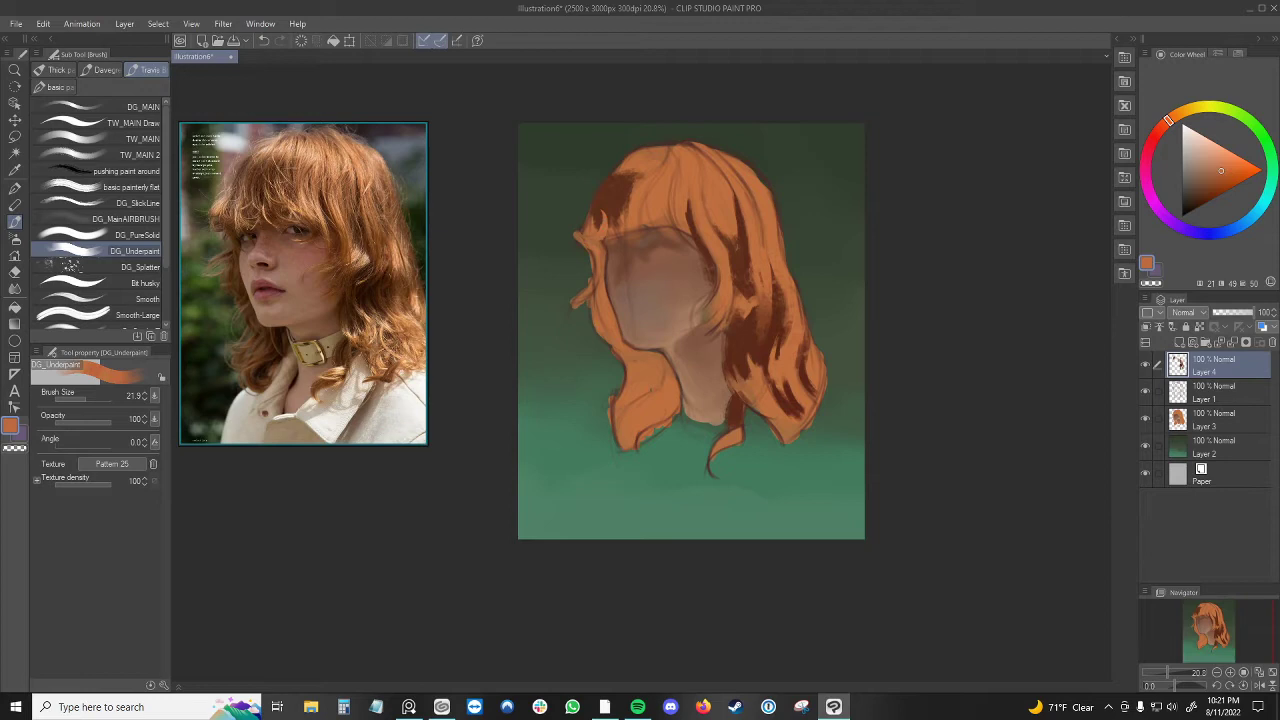
left_click(609, 226, "alt")
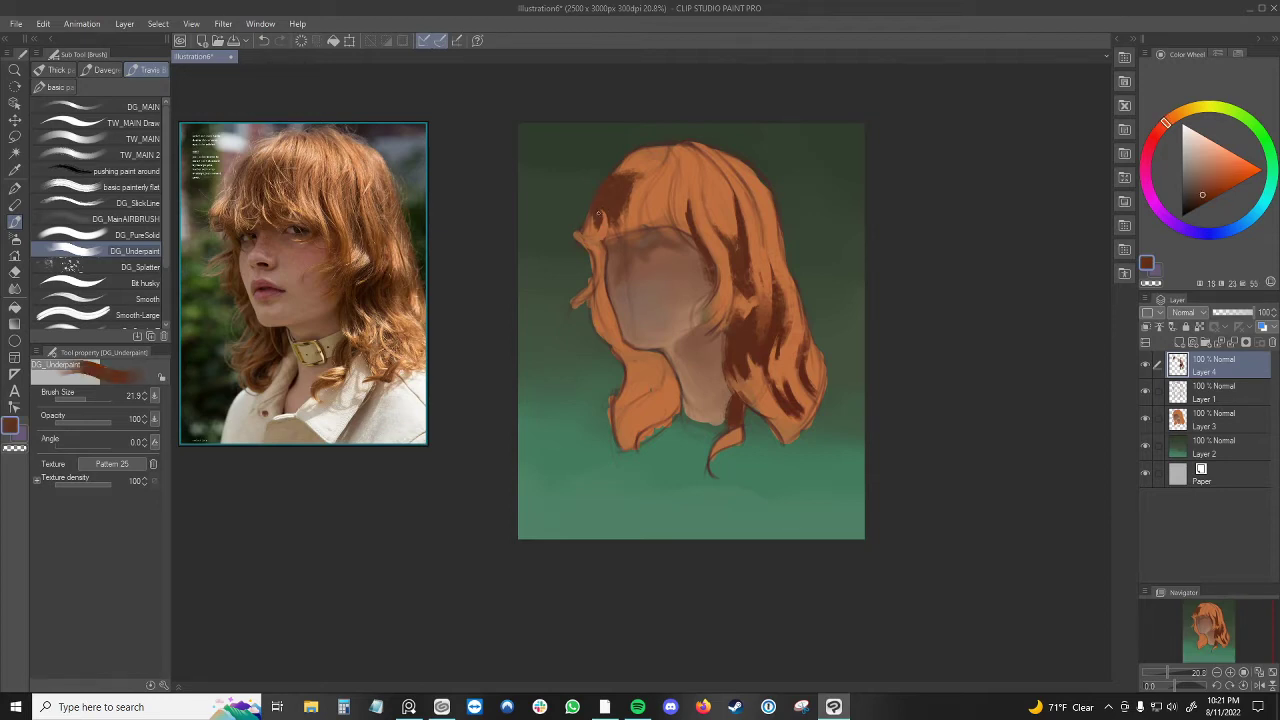
left_click(596, 213, "alt")
left_click_drag(594, 215, 601, 215)
- Extend the dark brown patch toward the centre of the bangs with downward strokes at brush size 31.3
left_click_drag(611, 176, 605, 176)
left_click_drag(640, 178, 637, 208)
left_click_drag(630, 188, 632, 224)
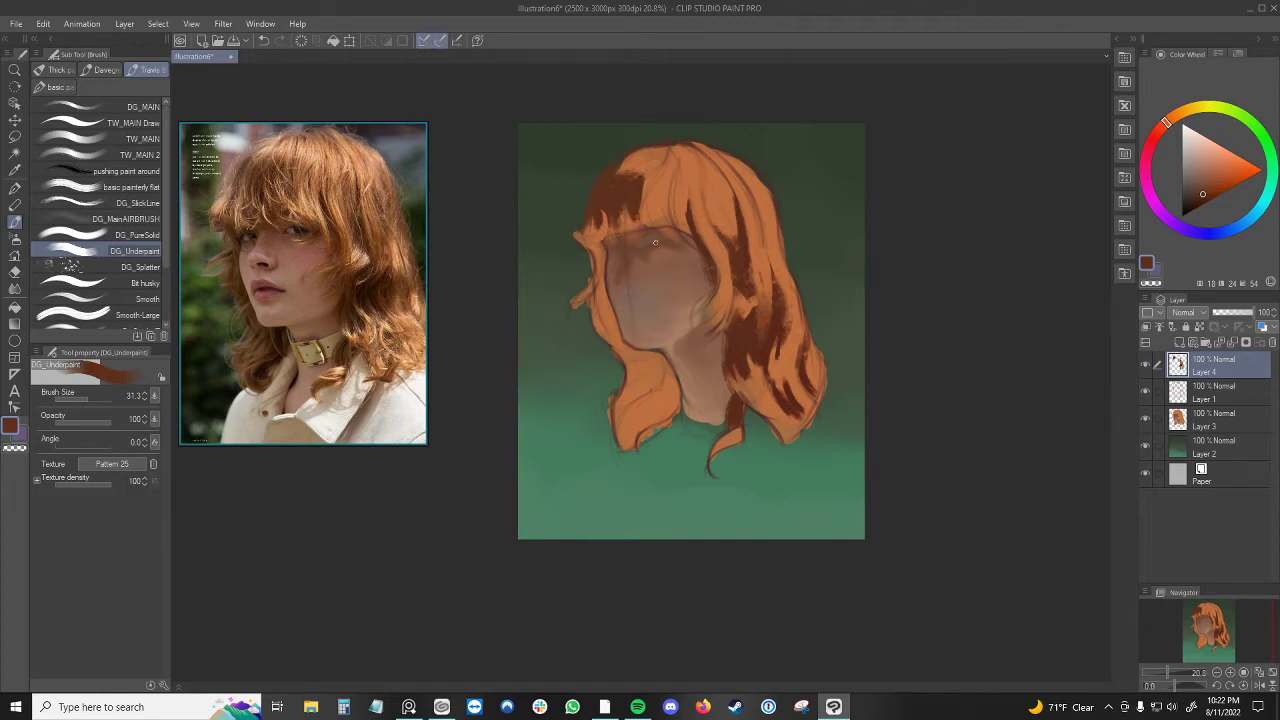
mouse_move(642, 193)
left_mouse_down()
mouse_move(626, 236)
mouse_move(637, 234)
left_mouse_up()
- Shape the patch's inner edge at the middle of the bangs with sampled orange and dark brown
left_click(647, 196, "alt")
left_click(657, 190, "alt")
left_click(656, 190, "alt")
left_click(660, 197, "alt")
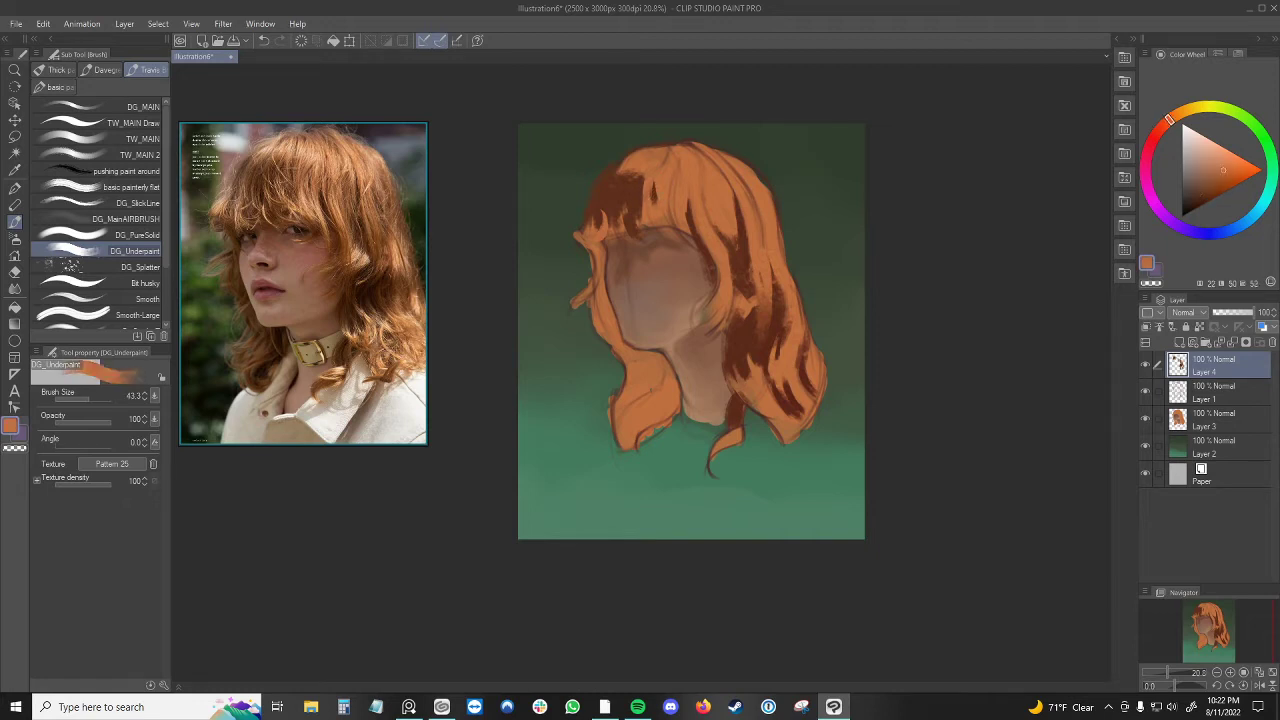
left_click(658, 198, "alt")
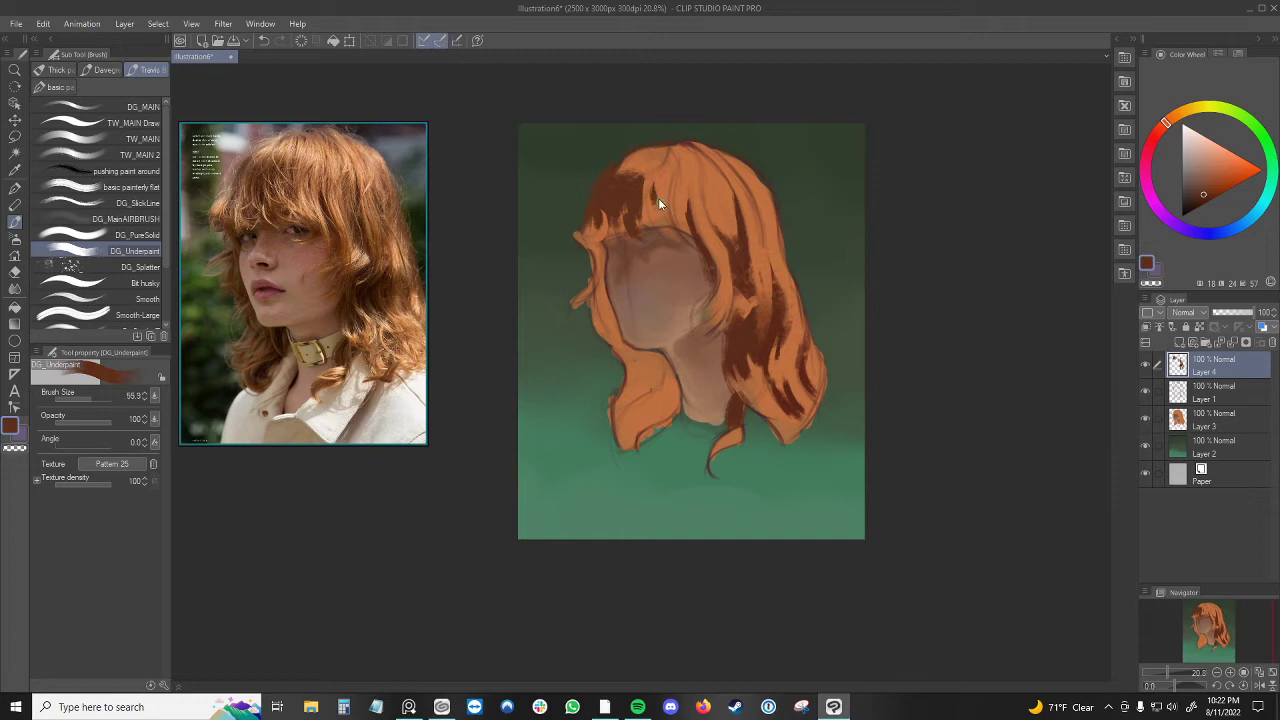
- Set the brush size to 22.1 and pull thin tapered strands from the patch's inner edge with sampled hair tones
key("bracketleft")
key("bracketleft")
key("bracketleft")
left_click_drag(657, 199, 662, 220)
left_click(659, 186, "alt")
left_click(655, 190, "alt")
left_click(666, 180, "alt")
left_click(660, 197, "alt")
- Cut orange gaps between the dark strand tips above the forehead with sampled tones, undoing the unwanted strokes
left_click_drag(644, 177, 646, 219)
left_click(645, 225, "alt")
mouse_move(638, 205)
left_mouse_down()
mouse_move(638, 219)
mouse_move(641, 190)
mouse_move(634, 212)
left_mouse_up()
left_click(639, 190, "alt")
key("ctrl+z")
left_click(646, 188, "alt")
left_click(642, 210, "alt")
left_click(644, 219, "alt")
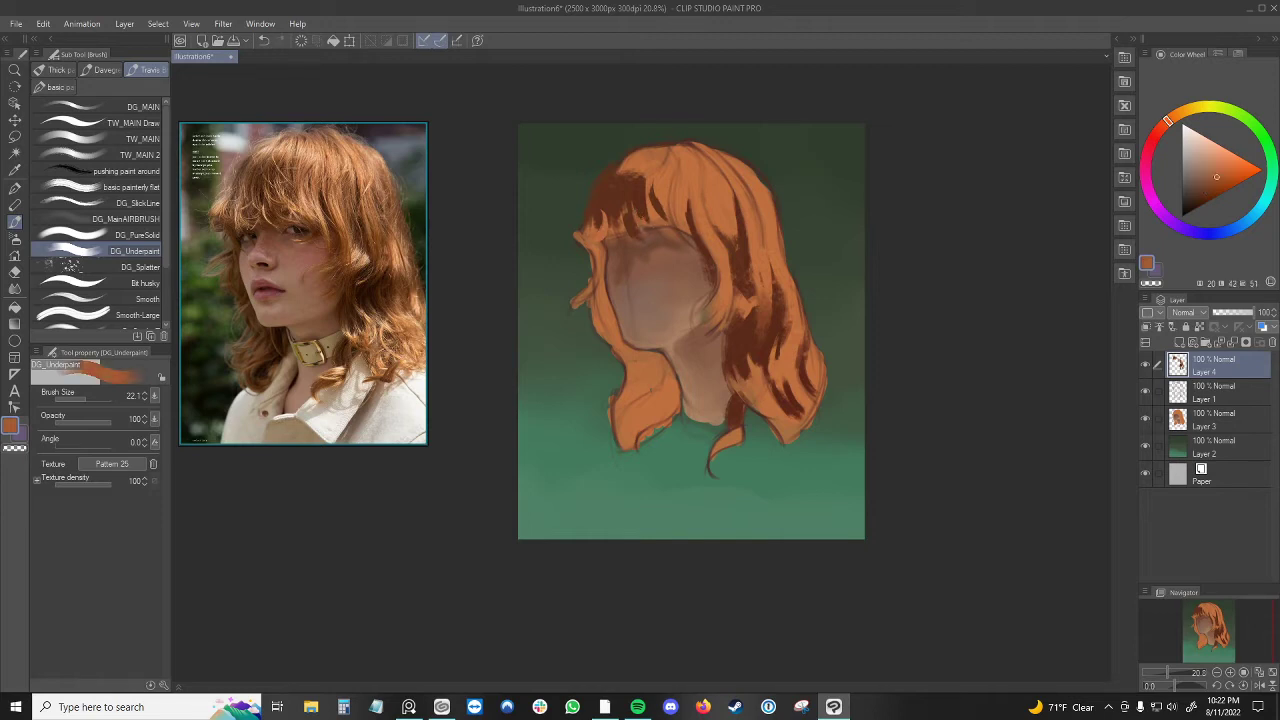
key("ctrl+z")
- Set the brush size to 66.0 and sample dark brown from the bangs to even out the patch's upper area
key("bracketright")
key("bracketright")
left_click(643, 204, "alt")
key("bracketright")
key("bracketright")
key("bracketright")
key("bracketright")
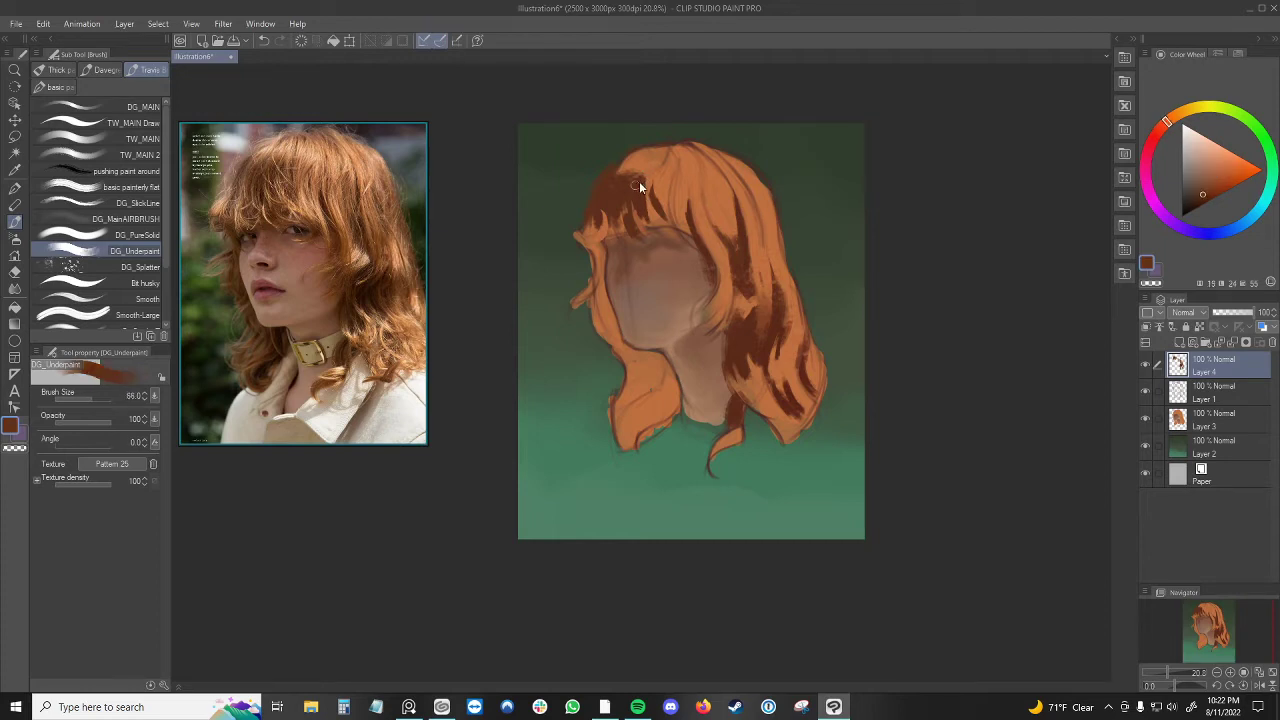
left_click(641, 182, "alt")
- Refine the patch's inner strands with sampled orange at brush size 43.0 and dark brown at size 21.9
left_click_drag(648, 236, 666, 202)
left_click(666, 202, "alt")
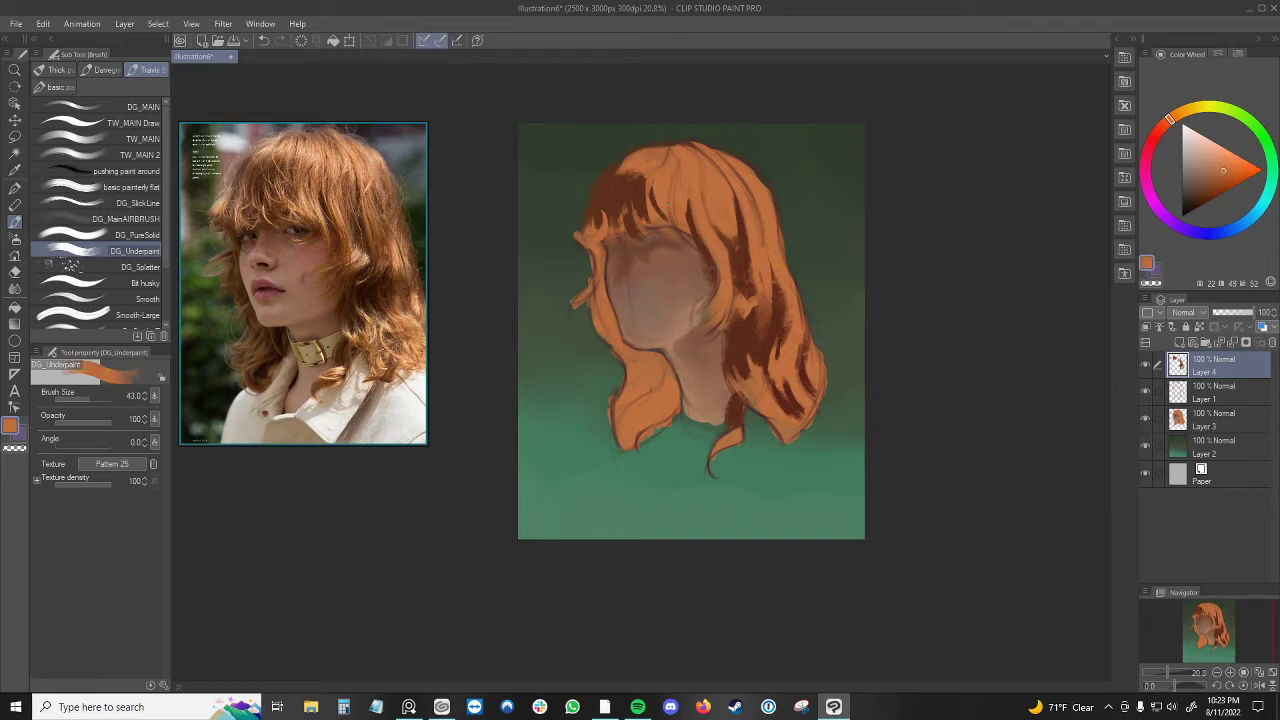
left_click(660, 202, "alt")
left_click_drag(659, 202, 652, 219)
left_click(659, 197, "alt")
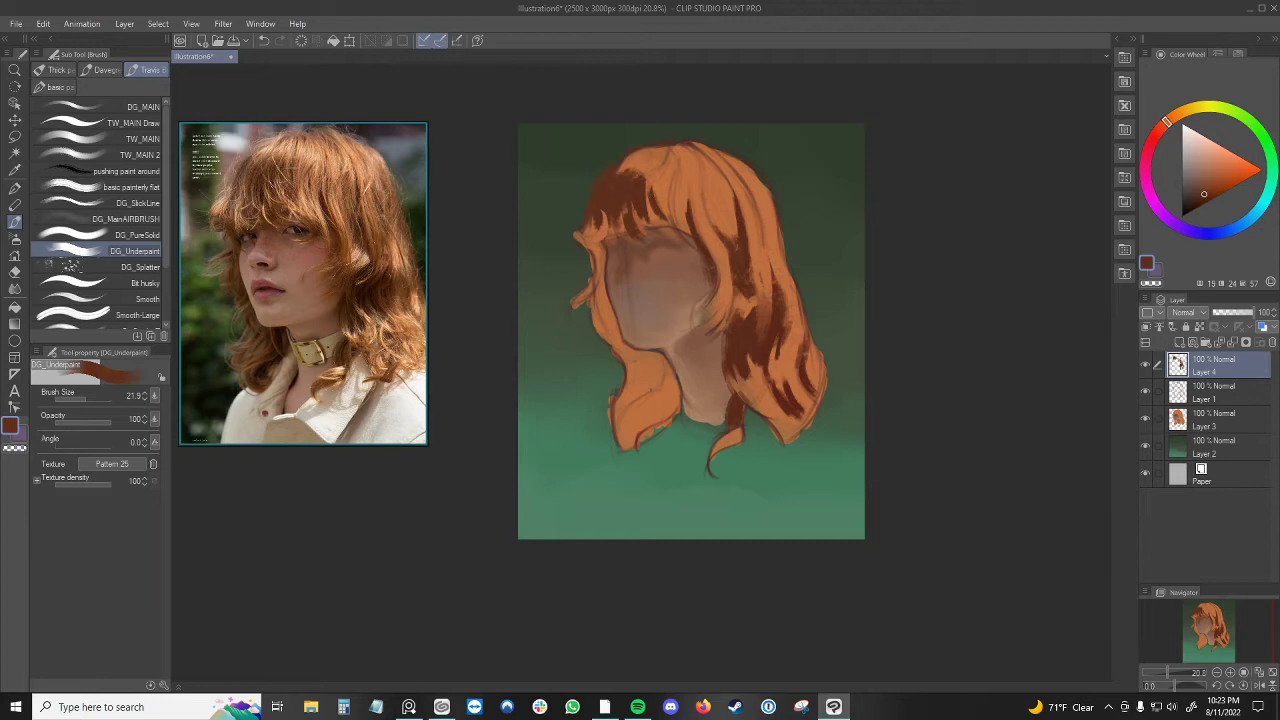
- Shade the narrow lock beside the left cheek and its outward flick with dark brown sampled from the bangs
left_click(604, 206, "alt")
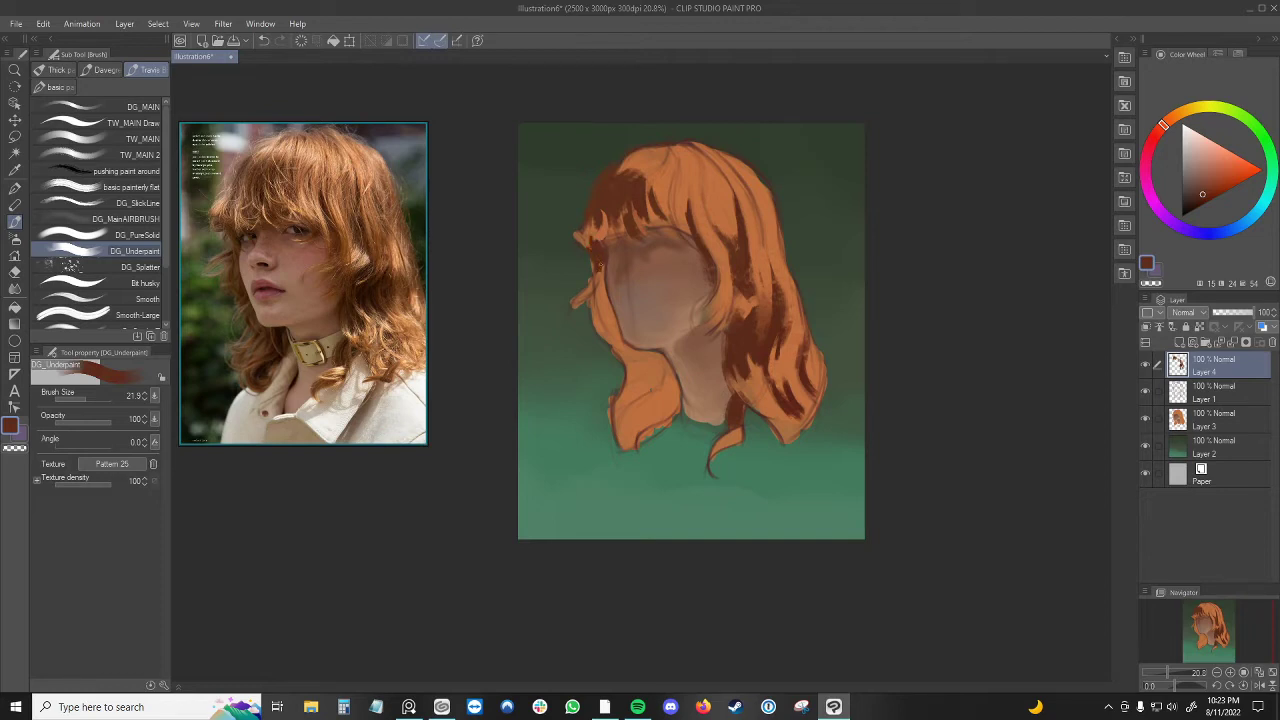
left_click_drag(595, 279, 601, 279)
left_click(573, 303, "alt")
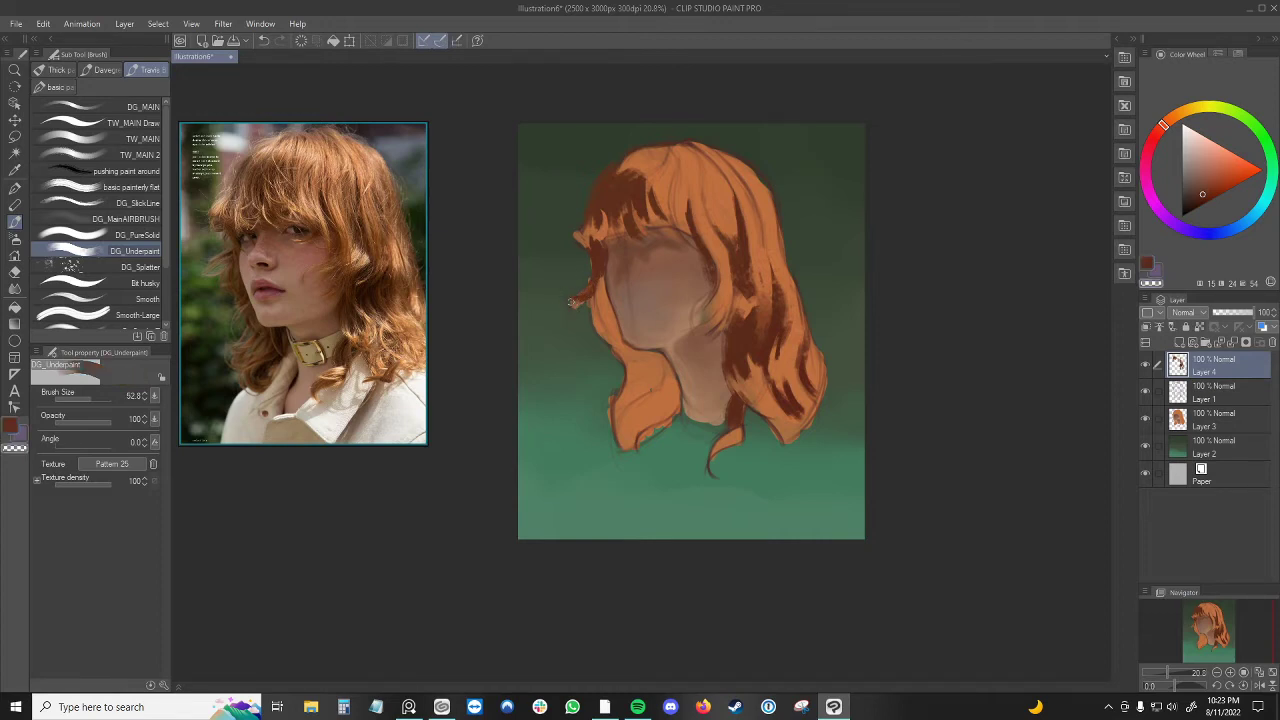
left_click(597, 294, "alt")
left_click(604, 266, "alt")
left_click(599, 264, "alt")
- Fill the hair along the left jaw down into the lower lock with sampled dark brown, using brush size 114.3 for the broad area
mouse_move(598, 278)
left_mouse_down()
mouse_move(611, 326)
mouse_move(598, 314)
mouse_move(601, 332)
mouse_move(656, 353)
mouse_move(652, 378)
mouse_move(675, 386)
mouse_move(678, 408)
mouse_move(661, 410)
mouse_move(668, 390)
mouse_move(652, 398)
mouse_move(645, 360)
left_mouse_up()
key("[")
left_click(598, 326, "alt")
left_click(606, 330, "alt")
left_click(600, 300, "alt")
mouse_move(604, 318)
left_mouse_down()
mouse_move(608, 334)
mouse_move(596, 300)
mouse_move(634, 376)
mouse_move(656, 376)
mouse_move(631, 398)
mouse_move(640, 372)
mouse_move(631, 384)
mouse_move(645, 400)
mouse_move(630, 369)
left_mouse_up()
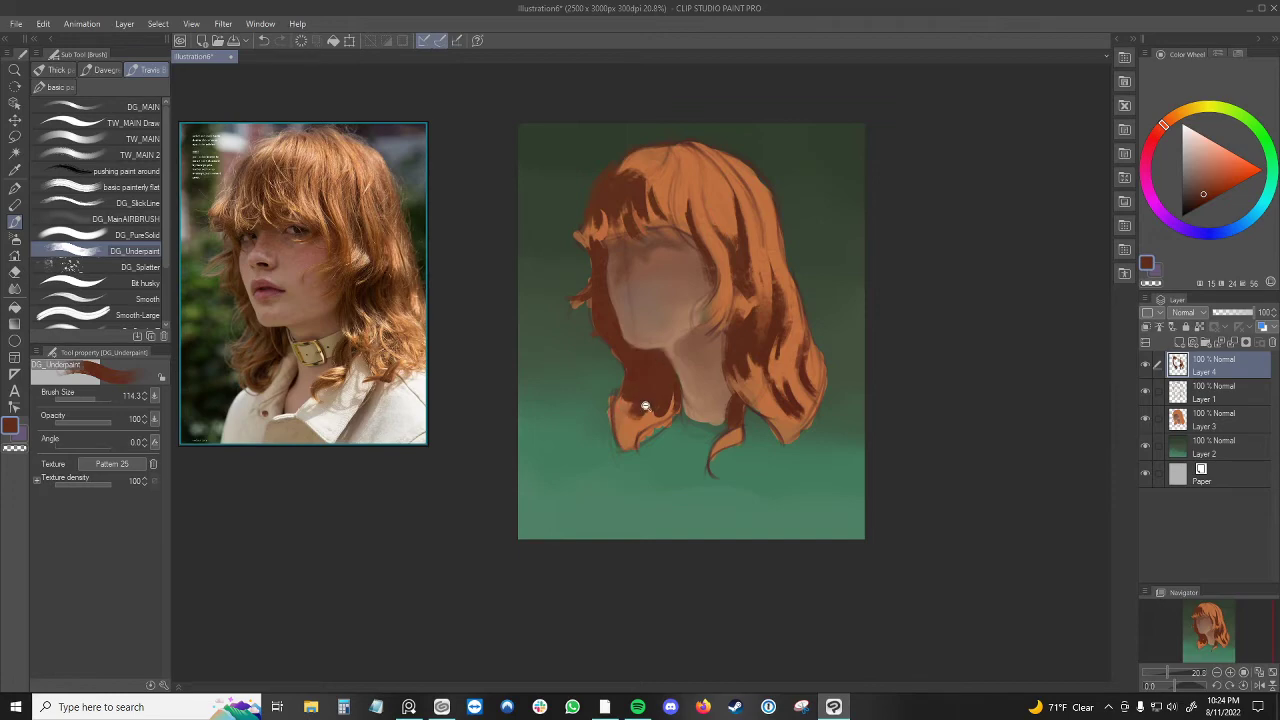
- Reduce the brush size to 79.5 and cover most of the lower left lock's remaining orange with dark brown
scroll(645, 380, "up", 6)
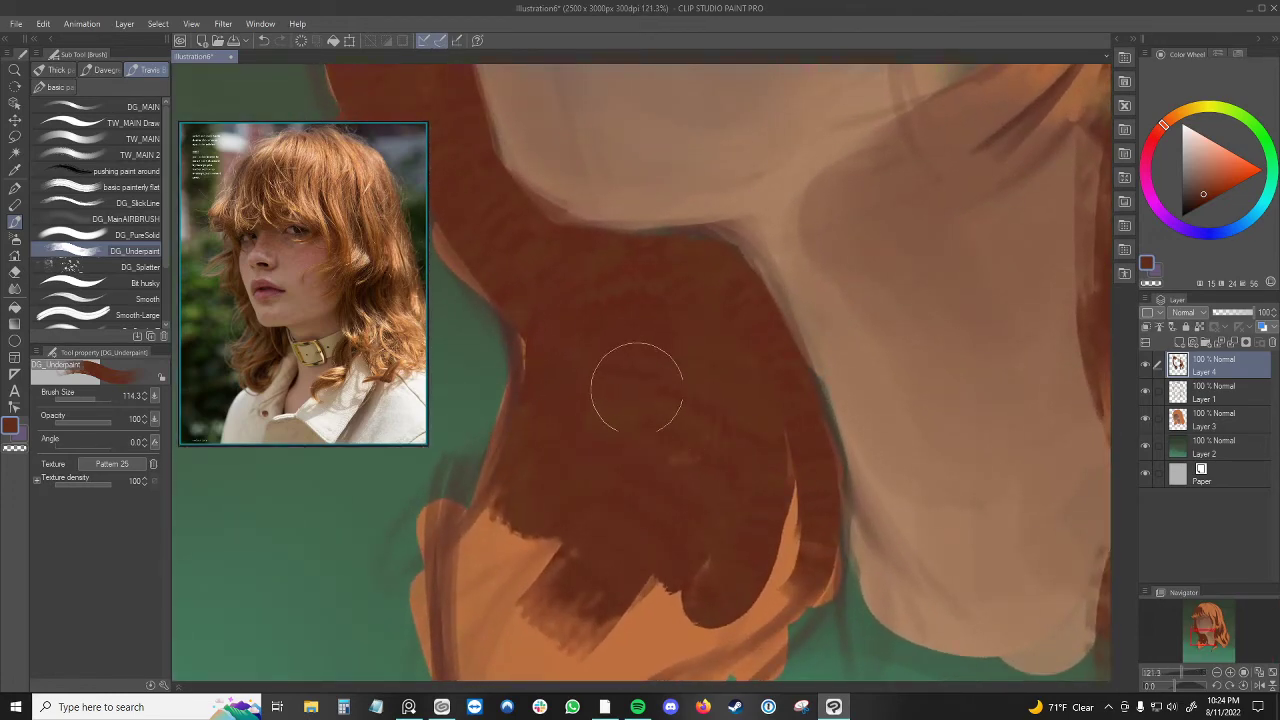
scroll(637, 387, "down", 6)
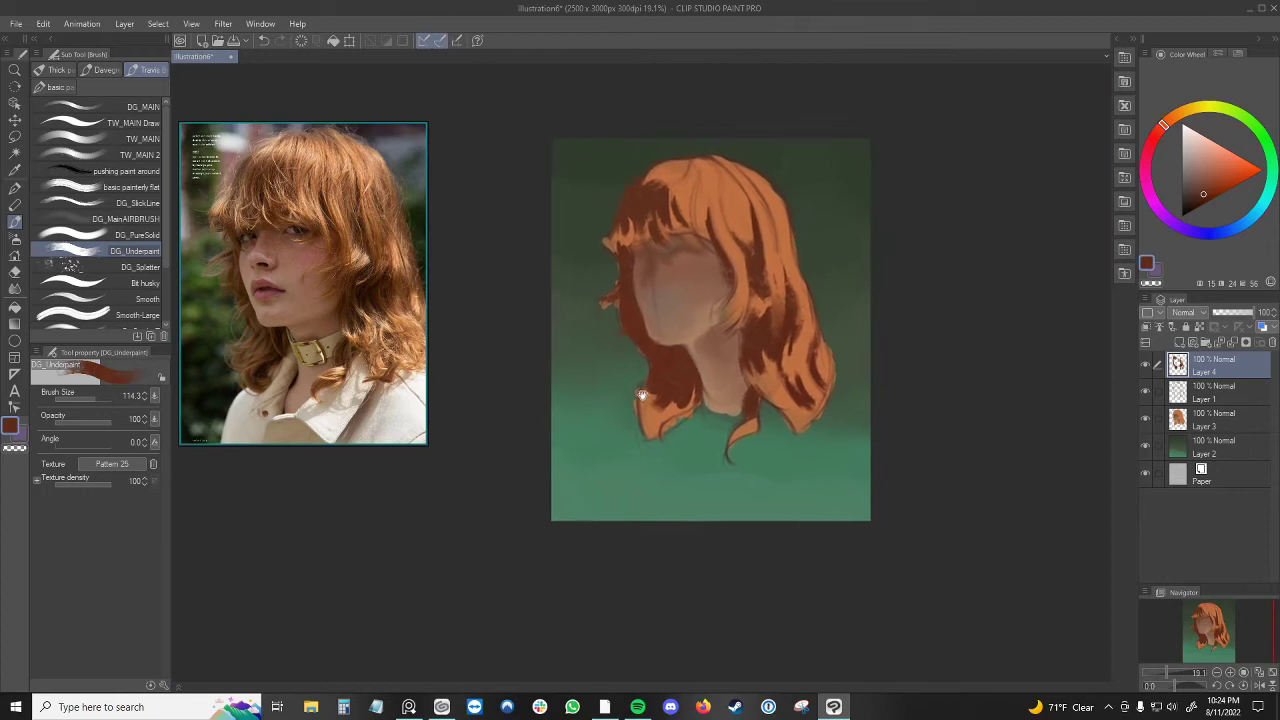
mouse_move(642, 394)
left_mouse_down()
mouse_move(634, 379)
mouse_move(638, 420)
mouse_move(668, 396)
left_mouse_up()
key("[")
key("[")
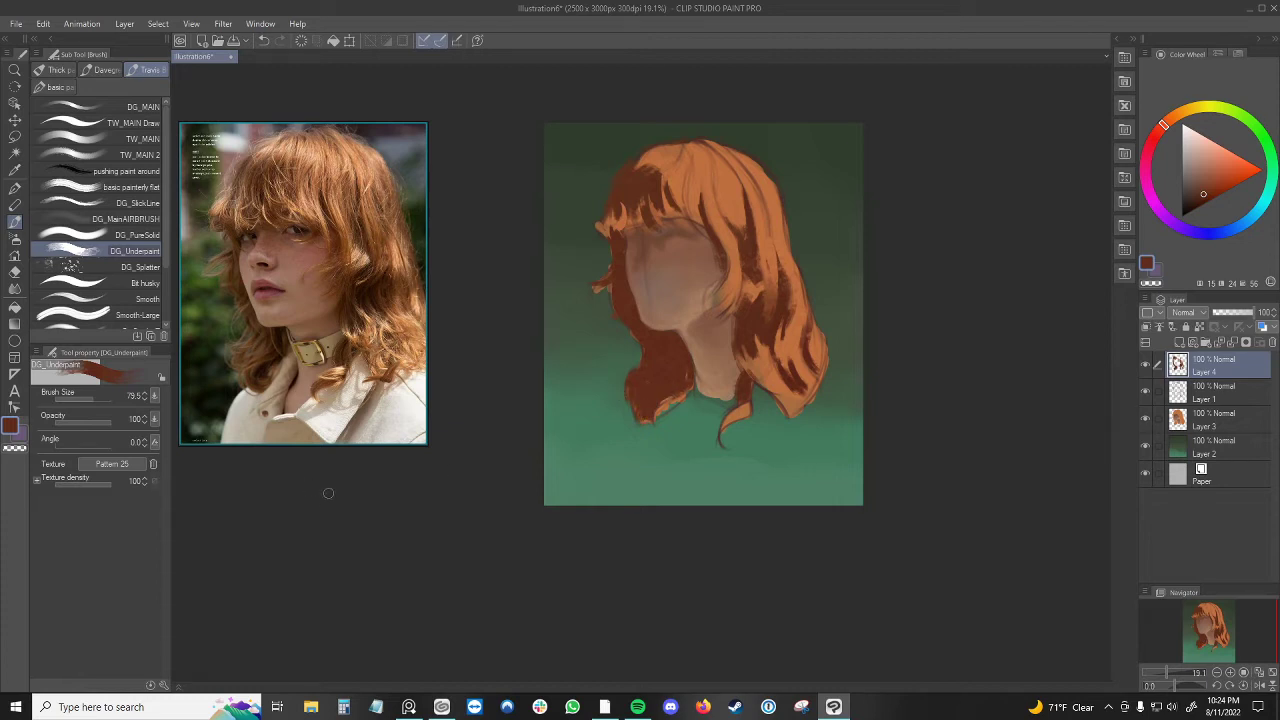
- Make the Color Jitter option "Change brush tip color" available in the DG_Underpaint brush's tool properties
left_click(165, 686)
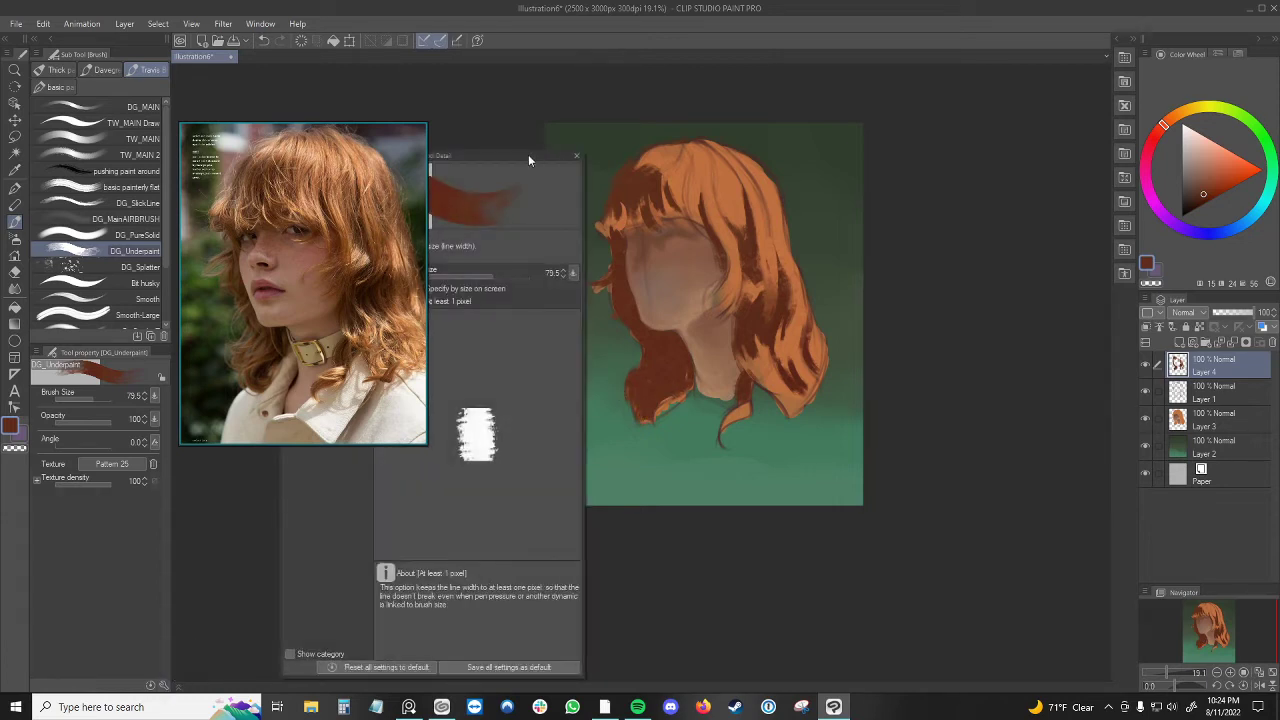
left_click_drag(528, 154, 778, 120)
left_click(550, 226)
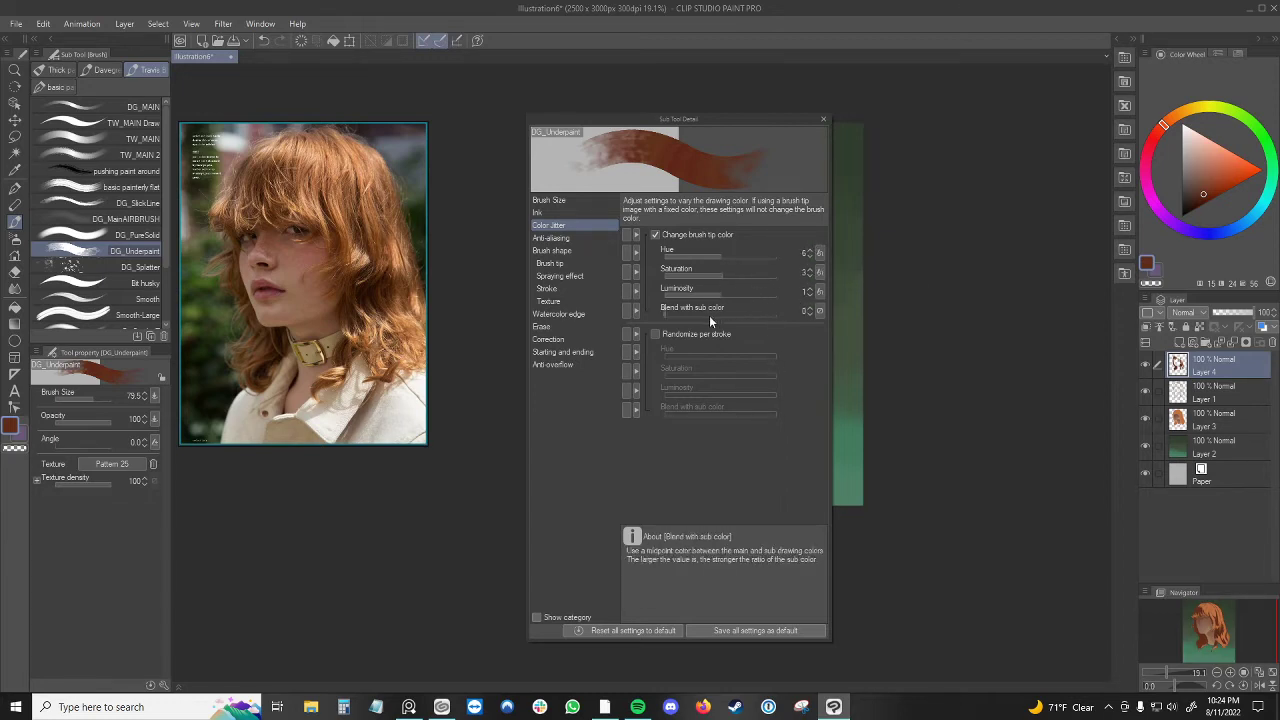
left_click(626, 234)
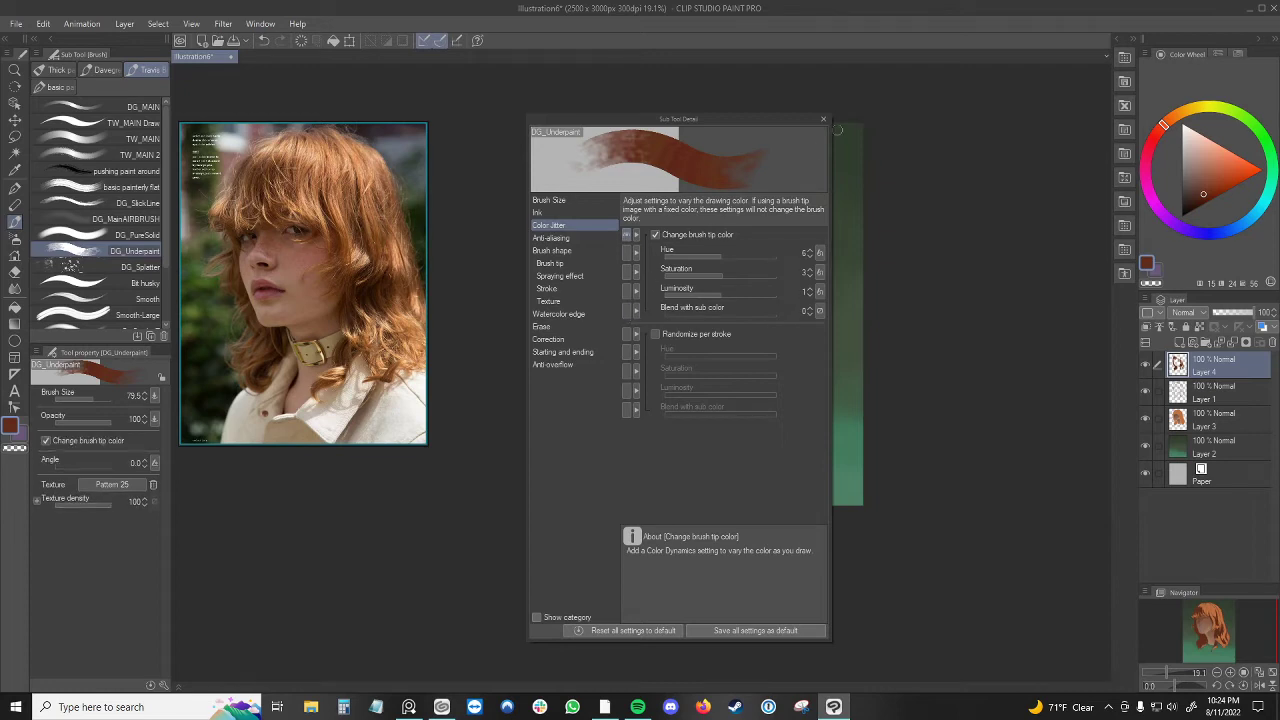
left_click(823, 119)
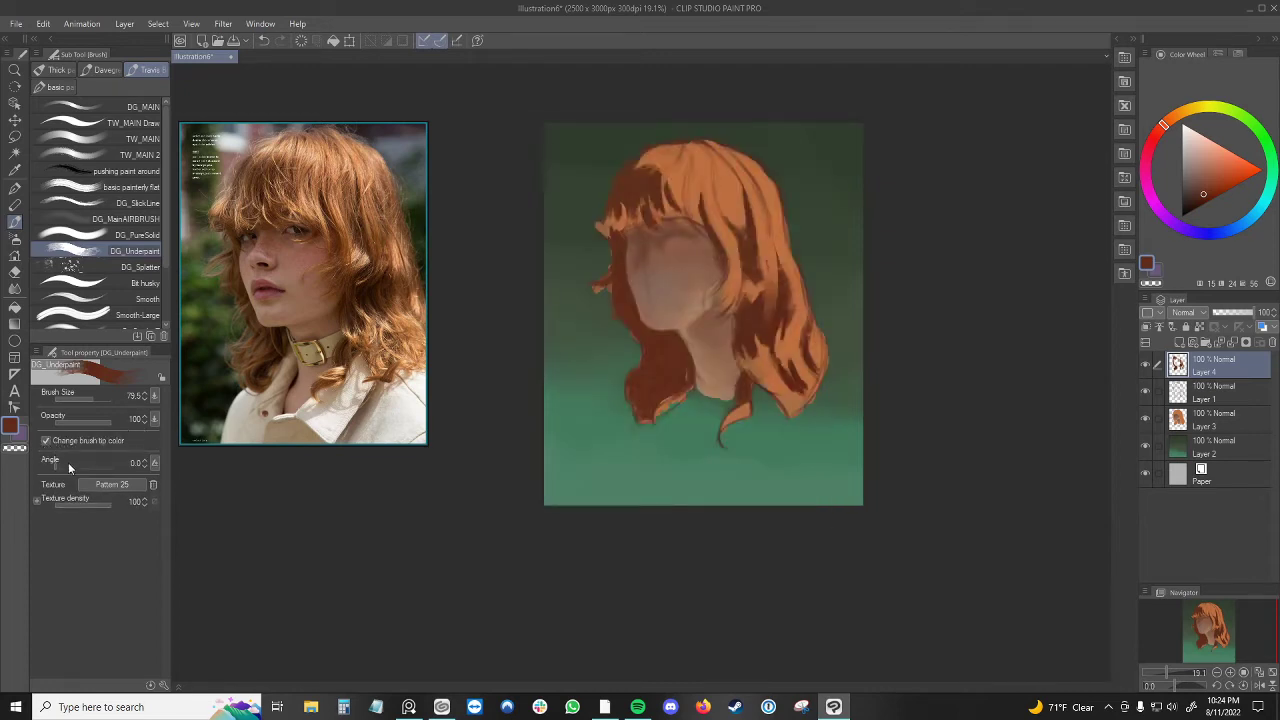
- Compare large test strokes beside the hair at brush size 475.2 with Change brush tip color off and on, and undo both
left_click(45, 441)
left_click_drag(571, 414, 582, 392)
scroll(582, 392, "up", 5)
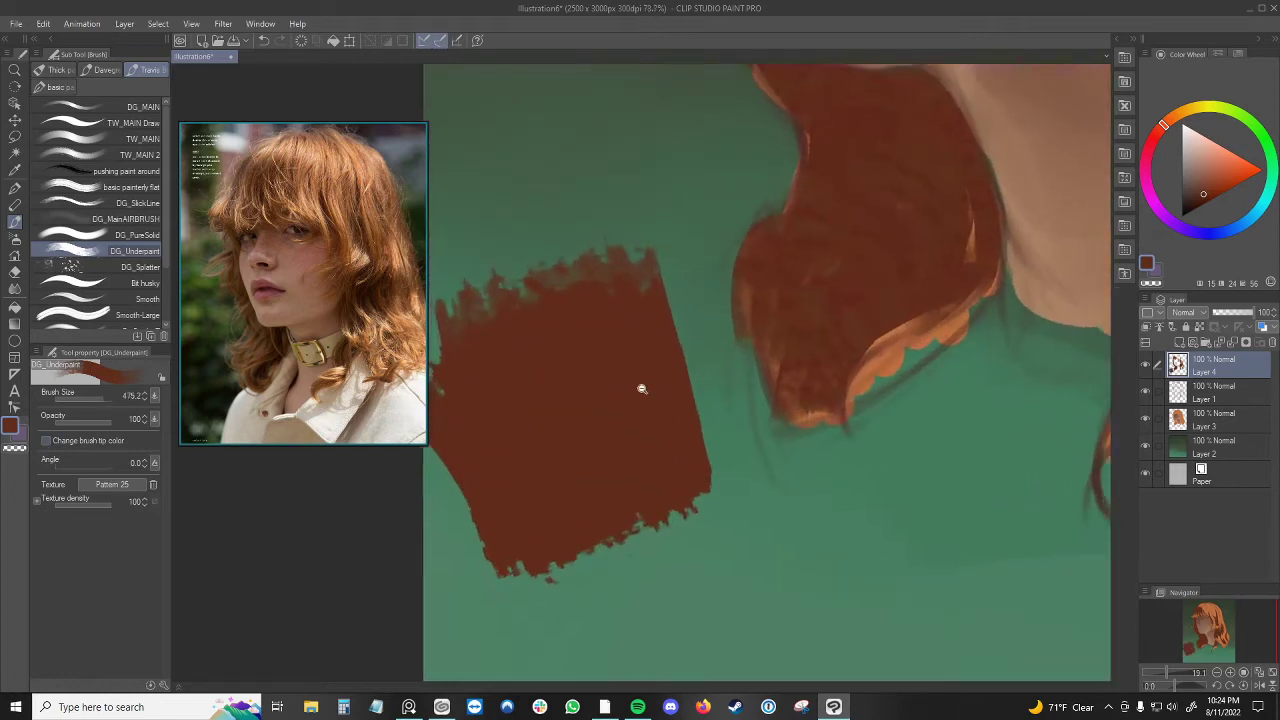
left_click(76, 441)
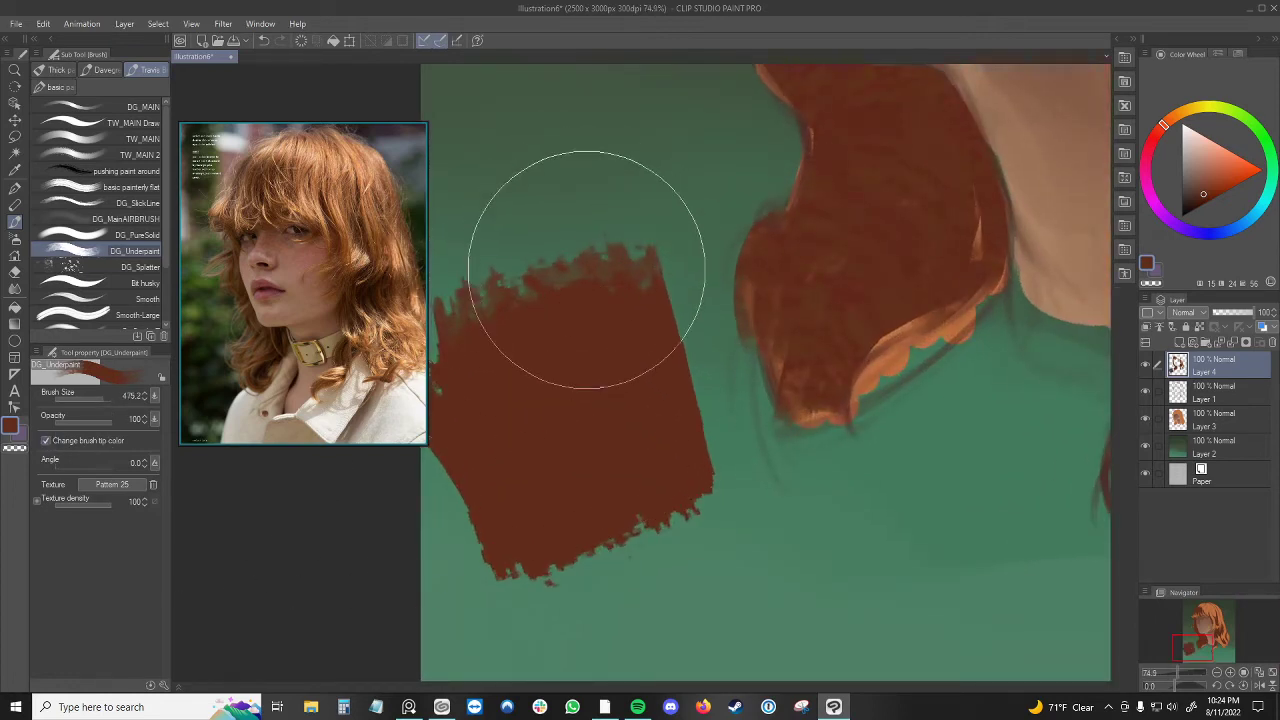
mouse_move(586, 271)
left_mouse_down()
mouse_move(571, 200)
mouse_move(614, 457)
mouse_move(686, 480)
left_mouse_up()
scroll(686, 480, "down", 5)
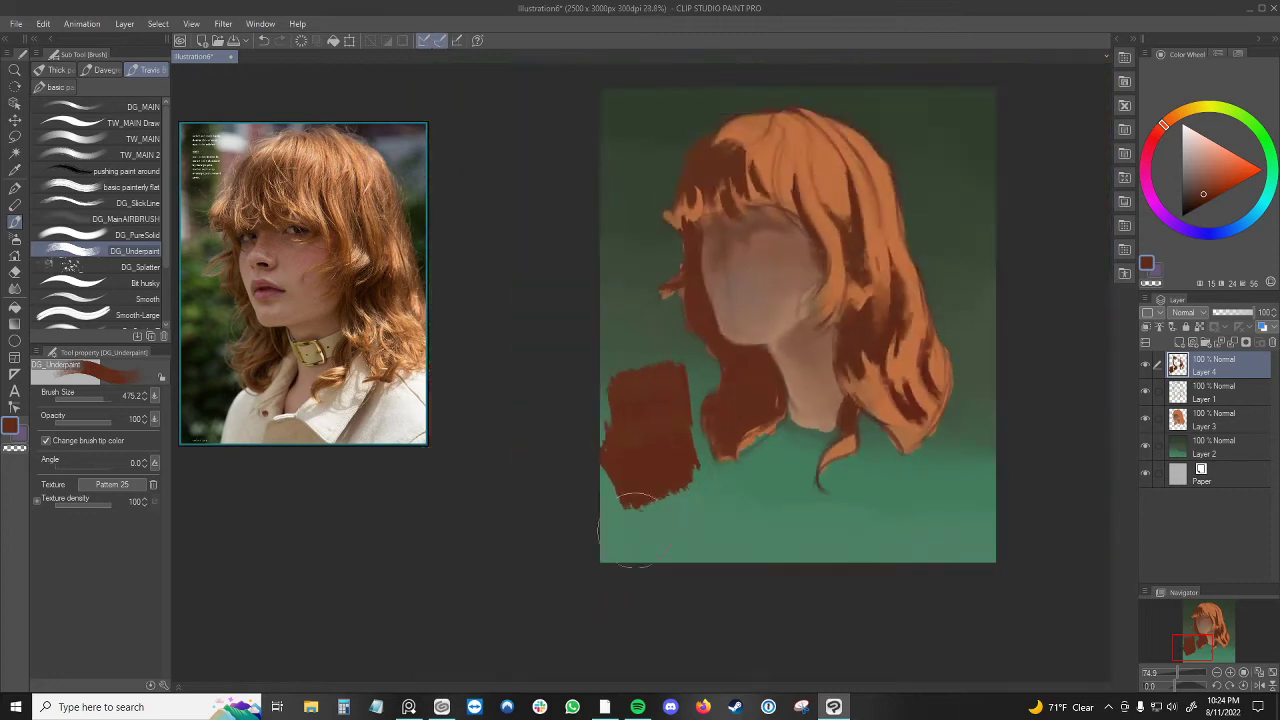
key("ctrl+z")
key("ctrl+z")
- Set the brush size to 52.6 and widen the lower left lock's outer edge with dark brown strokes
mouse_move(750, 412)
left_mouse_down("ctrl+alt")
mouse_move(715, 407)
mouse_move(699, 436)
left_mouse_up("ctrl+alt")
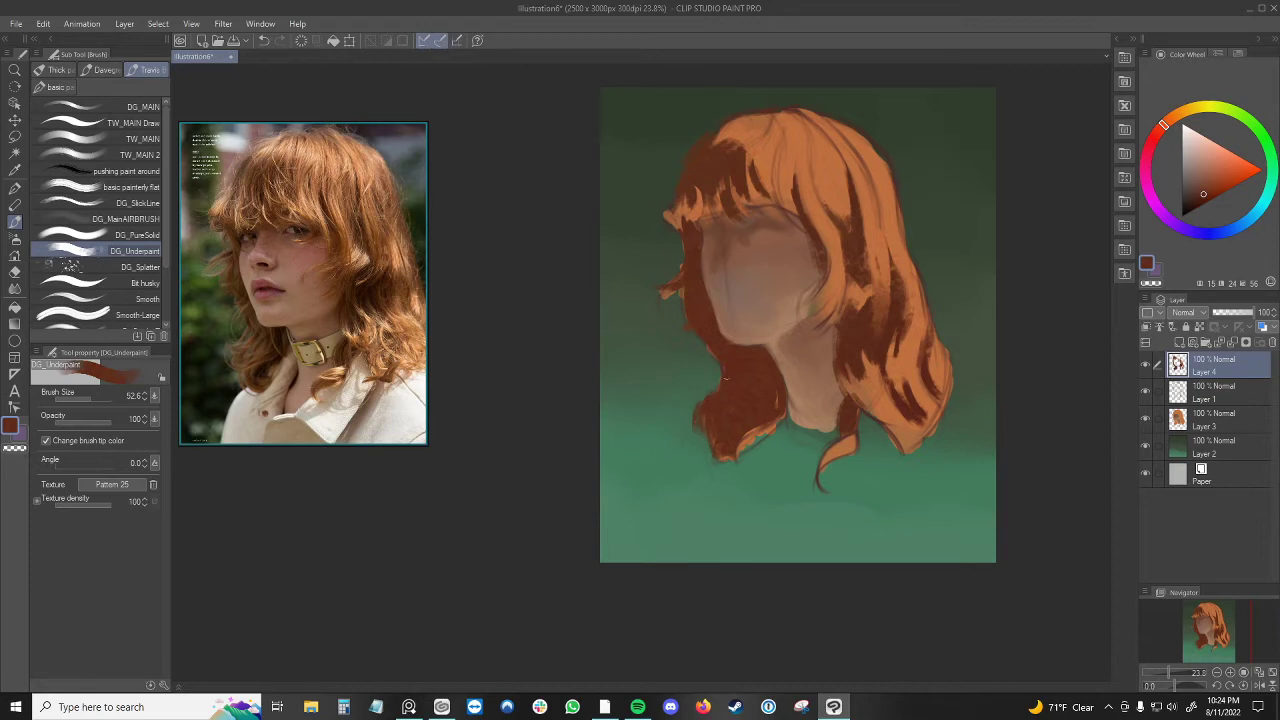
mouse_move(769, 385)
left_mouse_down()
mouse_move(776, 405)
mouse_move(742, 445)
mouse_move(755, 437)
mouse_move(663, 428)
left_mouse_up()
scroll(760, 428, "down", 1)
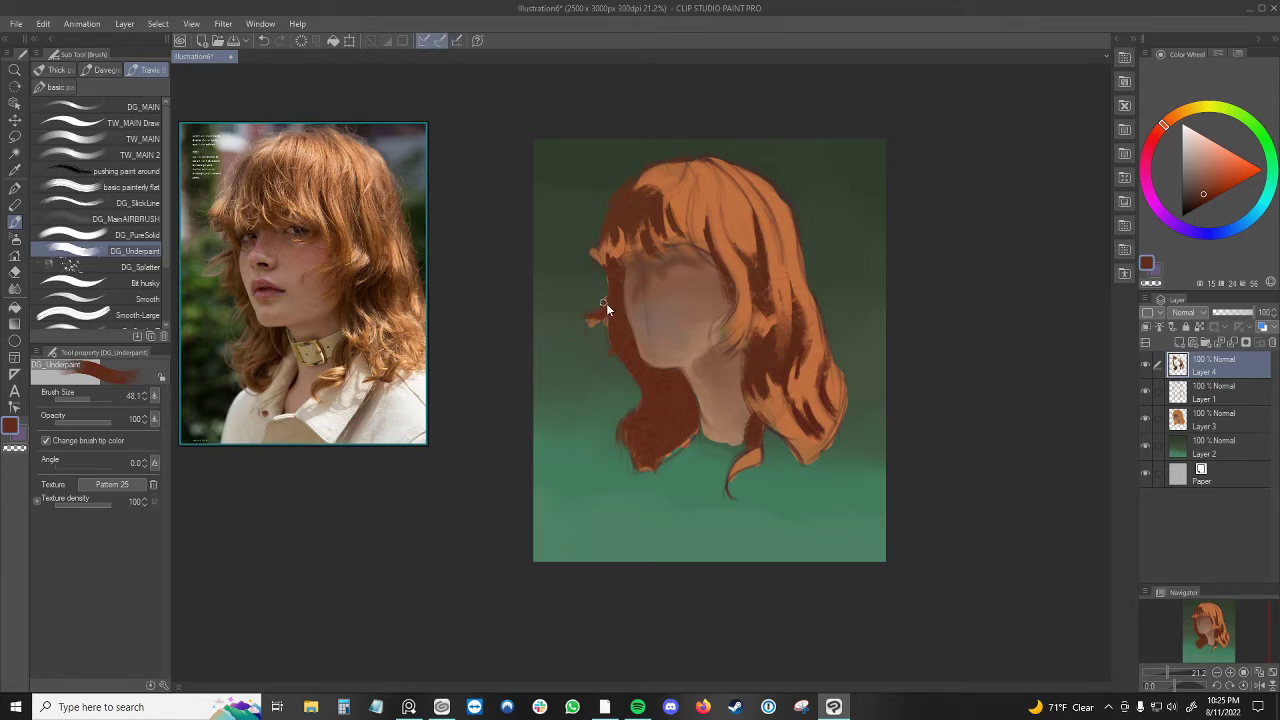
key("bracketleft")
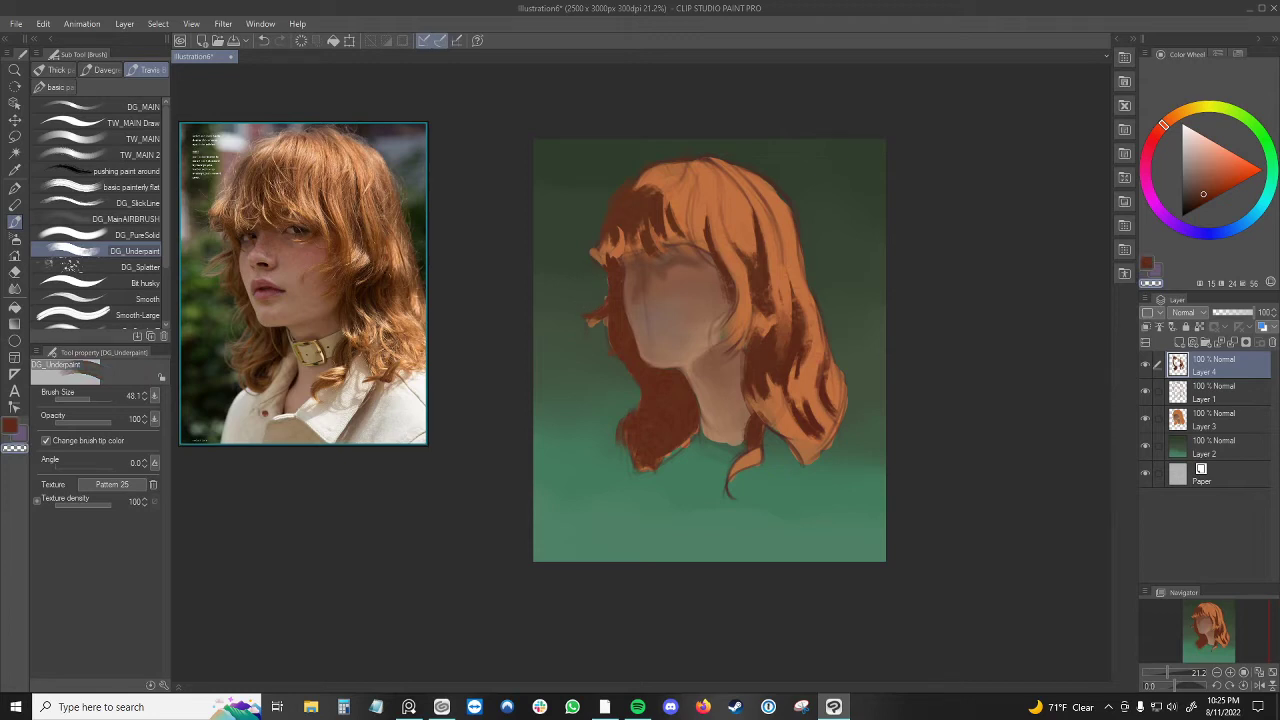
- Merge Layer 4, Layer 1 and Layer 3 into a single layer
right_click(1228, 369)
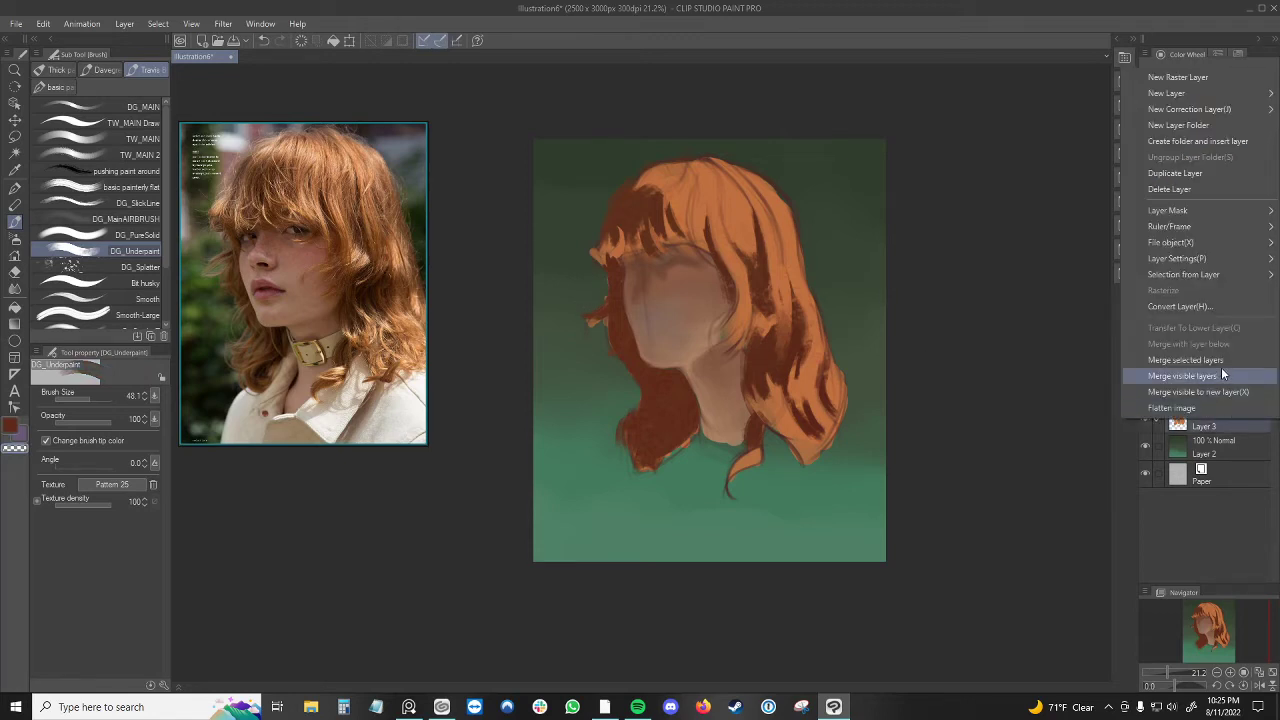
left_click(1210, 360)
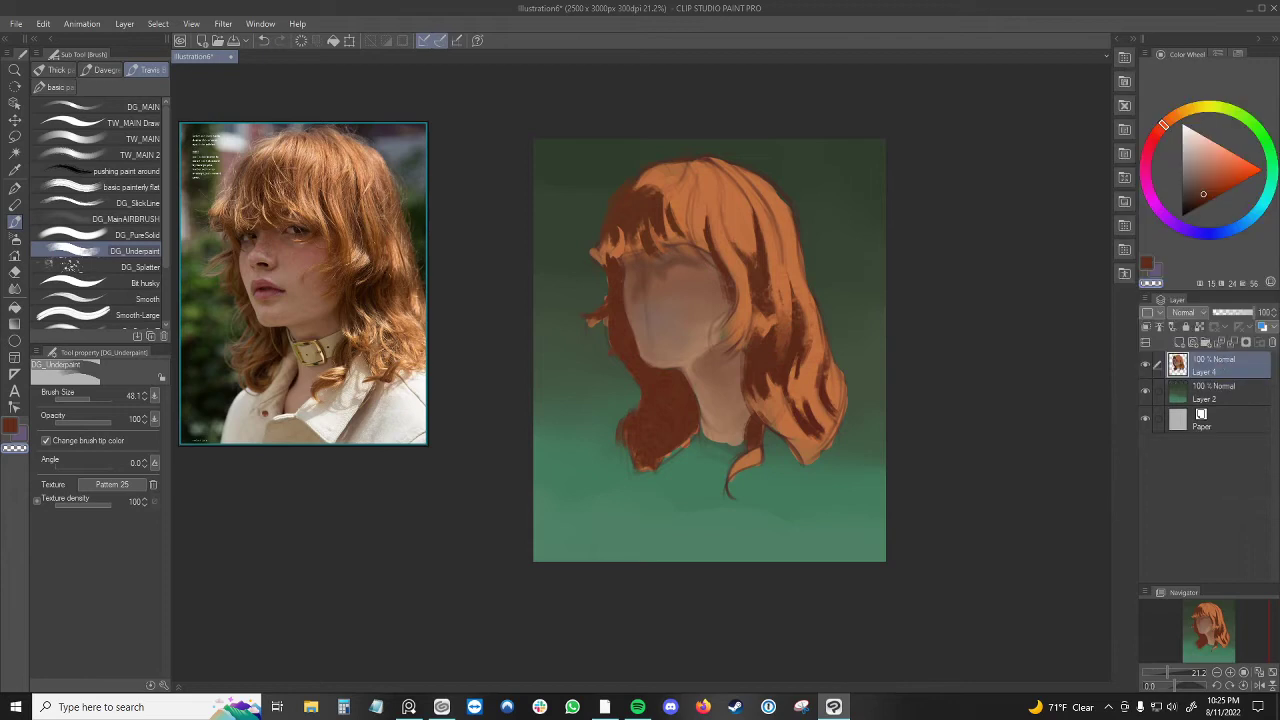
- Reshape the outward-flicking strand beside the left cheek by alternating sampled dark brown and transparent strokes at brush size 48.1
left_click(621, 305, "alt")
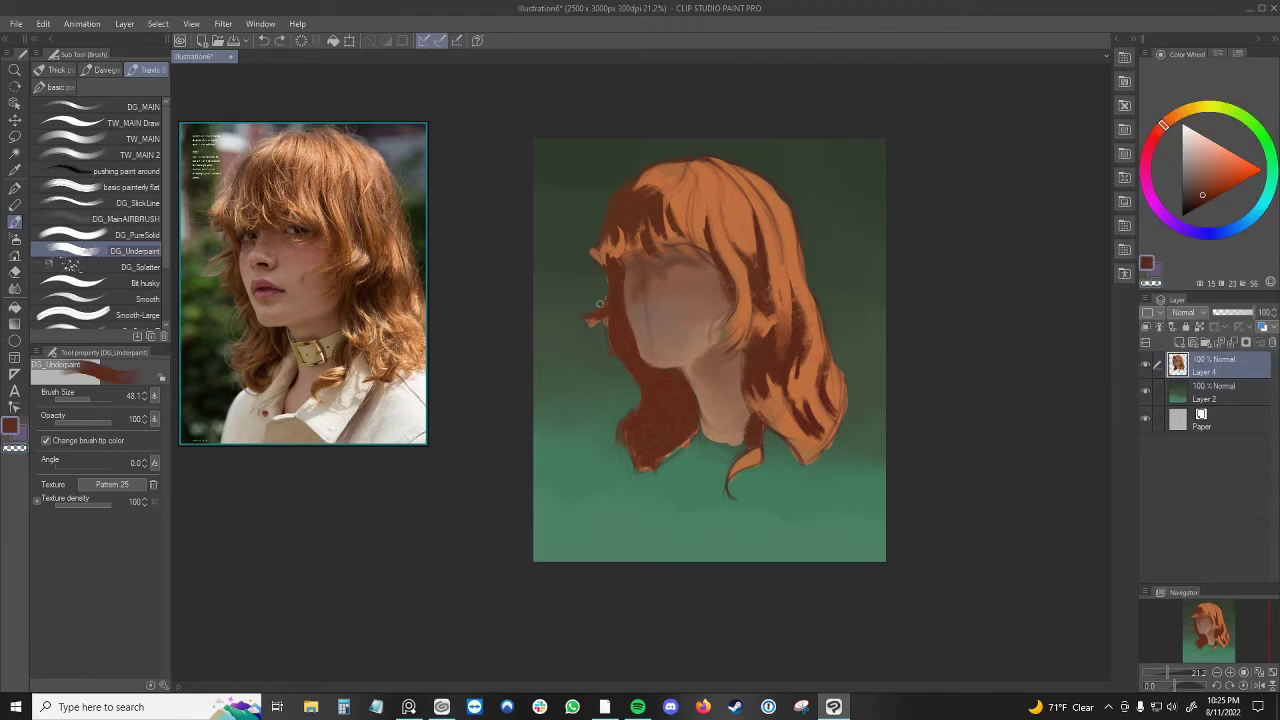
key("c")
left_click_drag(602, 300, 591, 309)
left_click(611, 293, "alt")
left_click(580, 322, "alt")
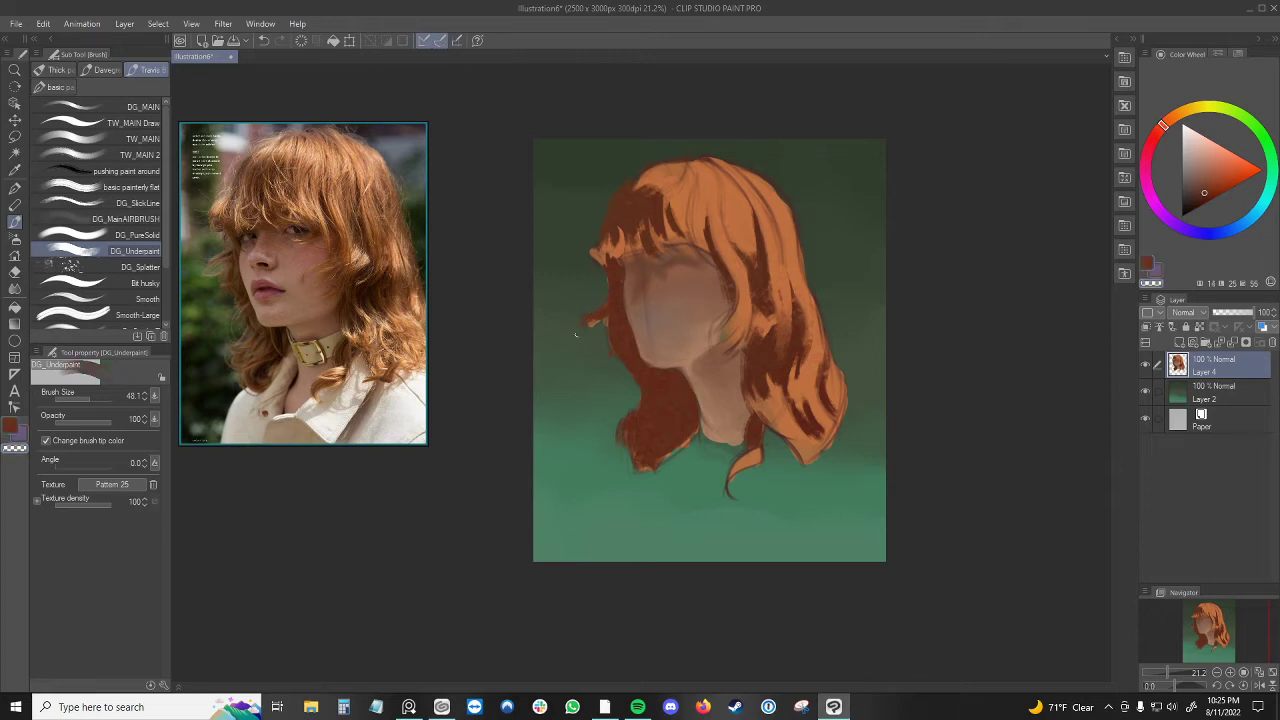
left_click(604, 324, "alt")
left_click_drag(604, 324, 593, 328)
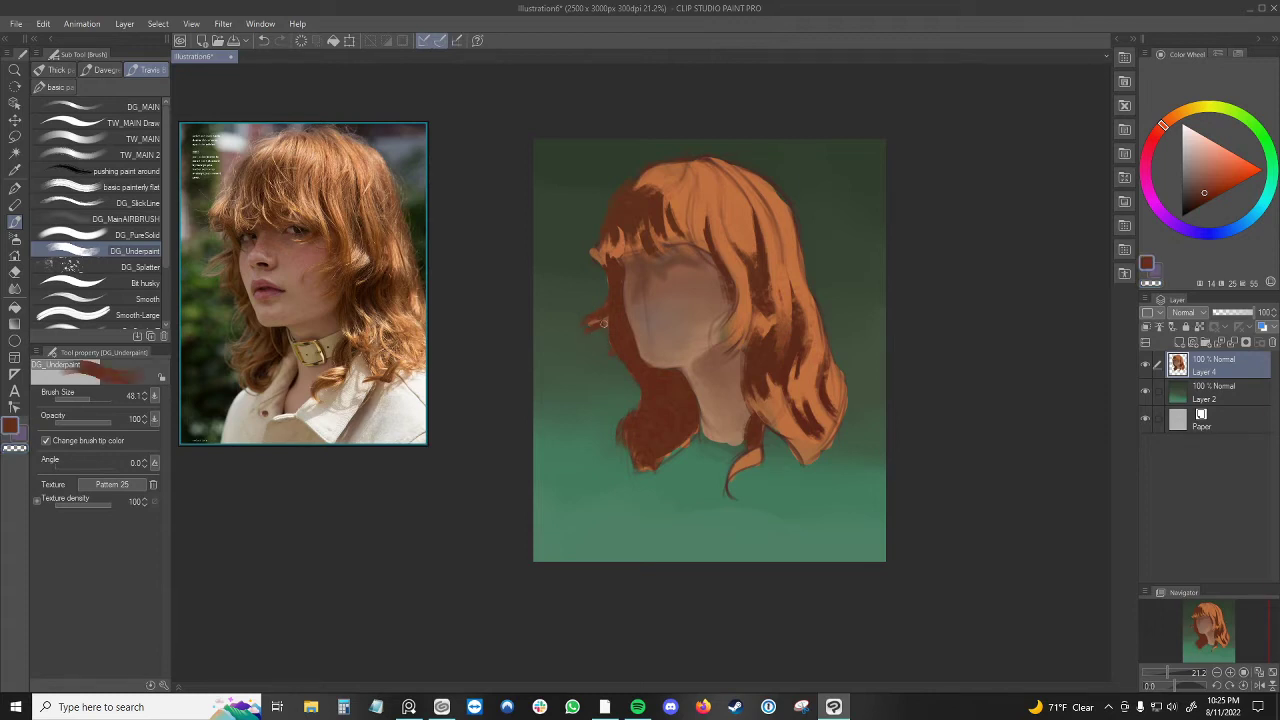
- Refine the outward-flicking strand beside the left cheek with dark brown and transparent strokes at brush size 31.3
key("ctrl+z")
key("c")
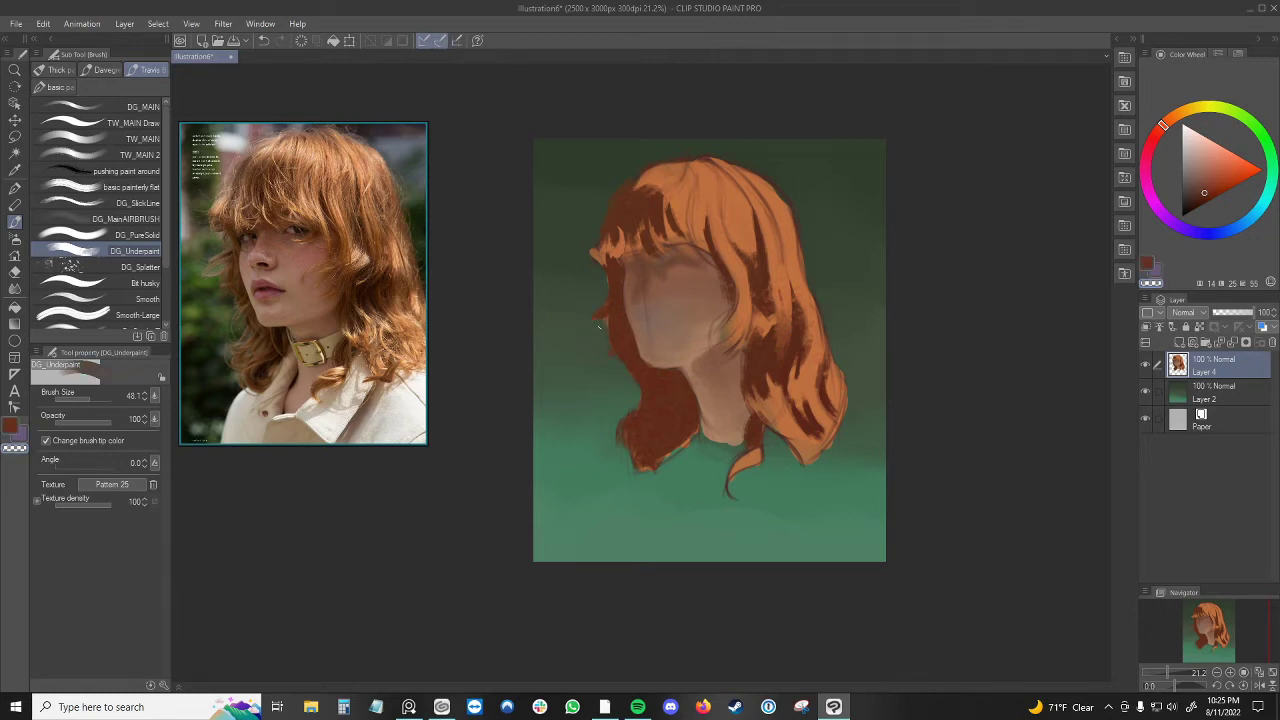
key("[")
left_click(608, 310, "alt")
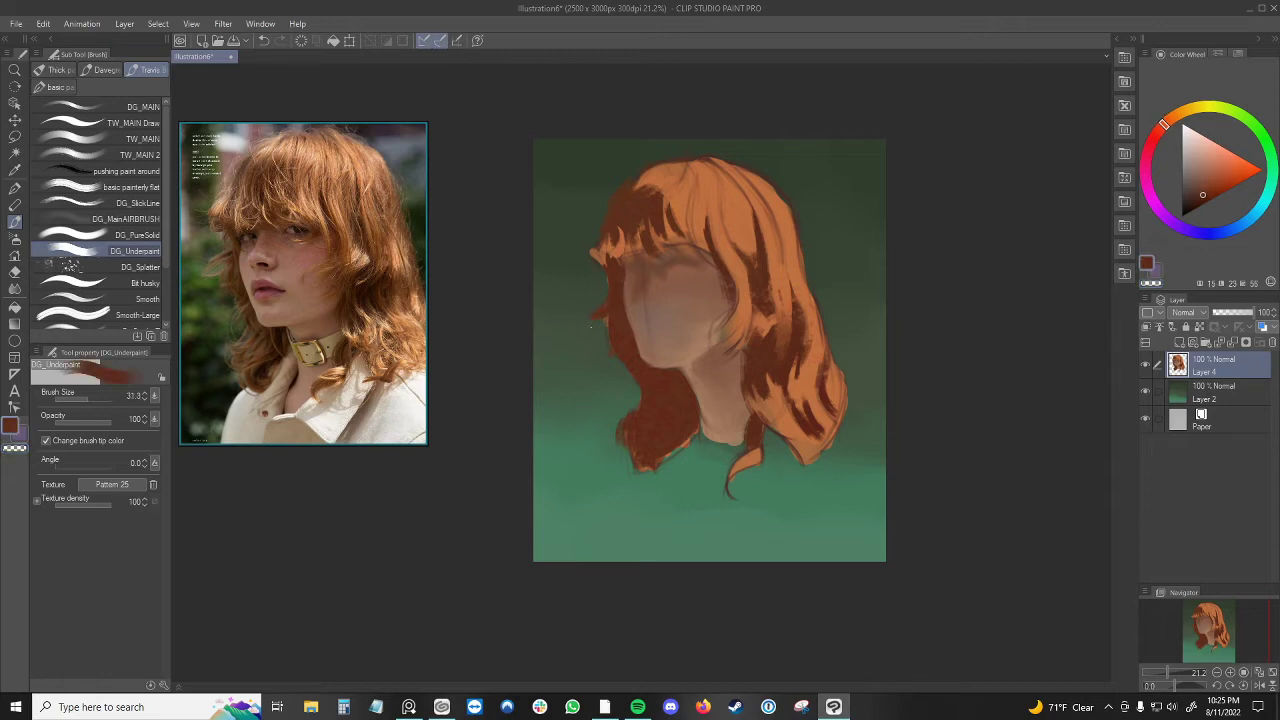
left_click(598, 316, "alt")
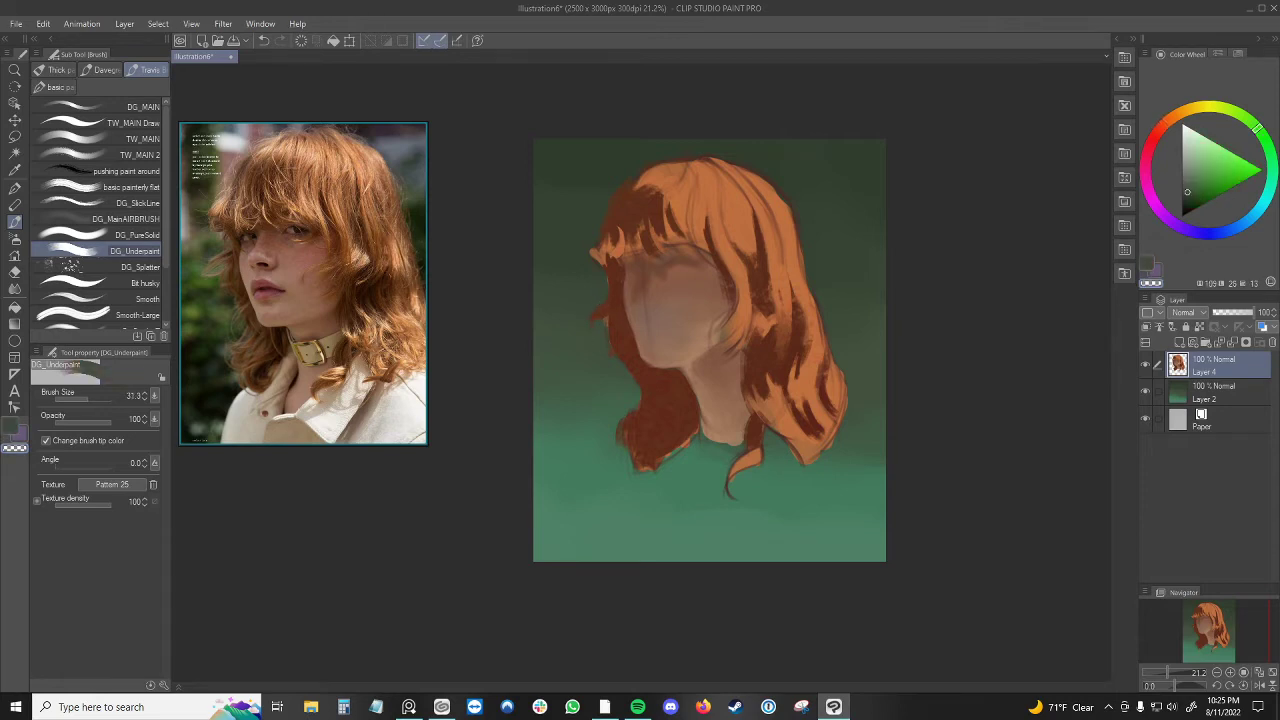
left_click(598, 343, "alt")
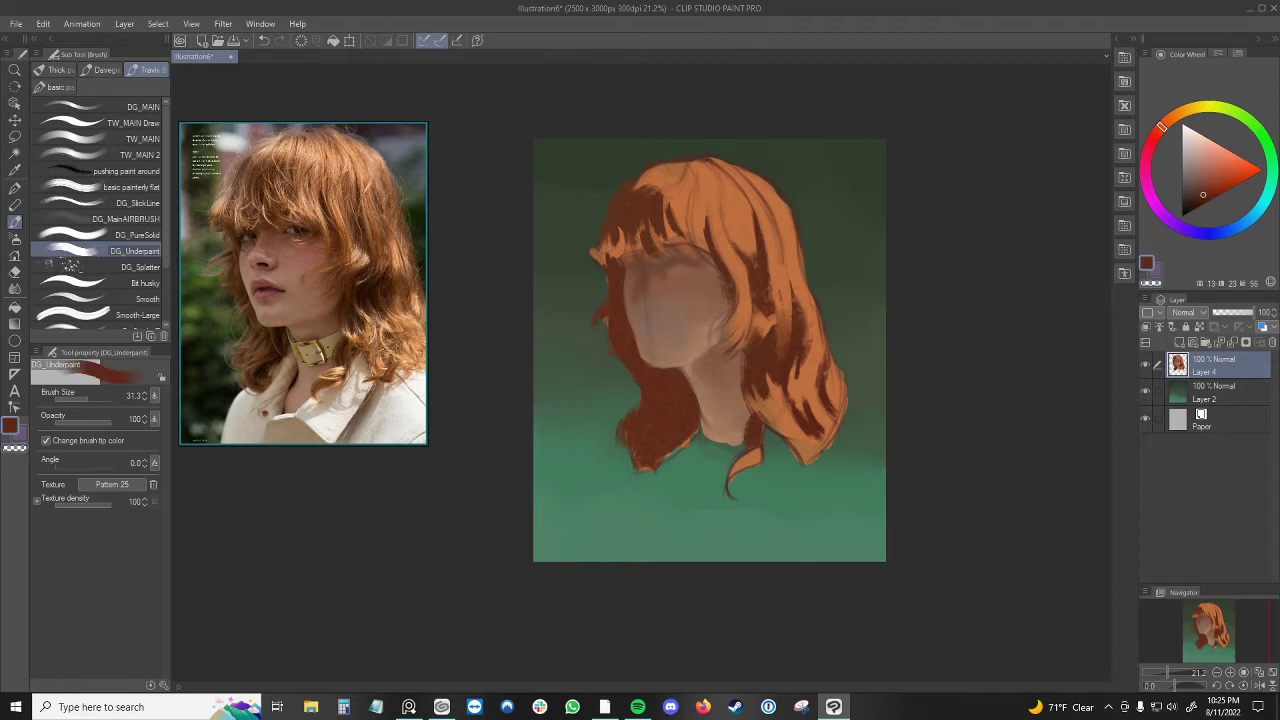
key("c")
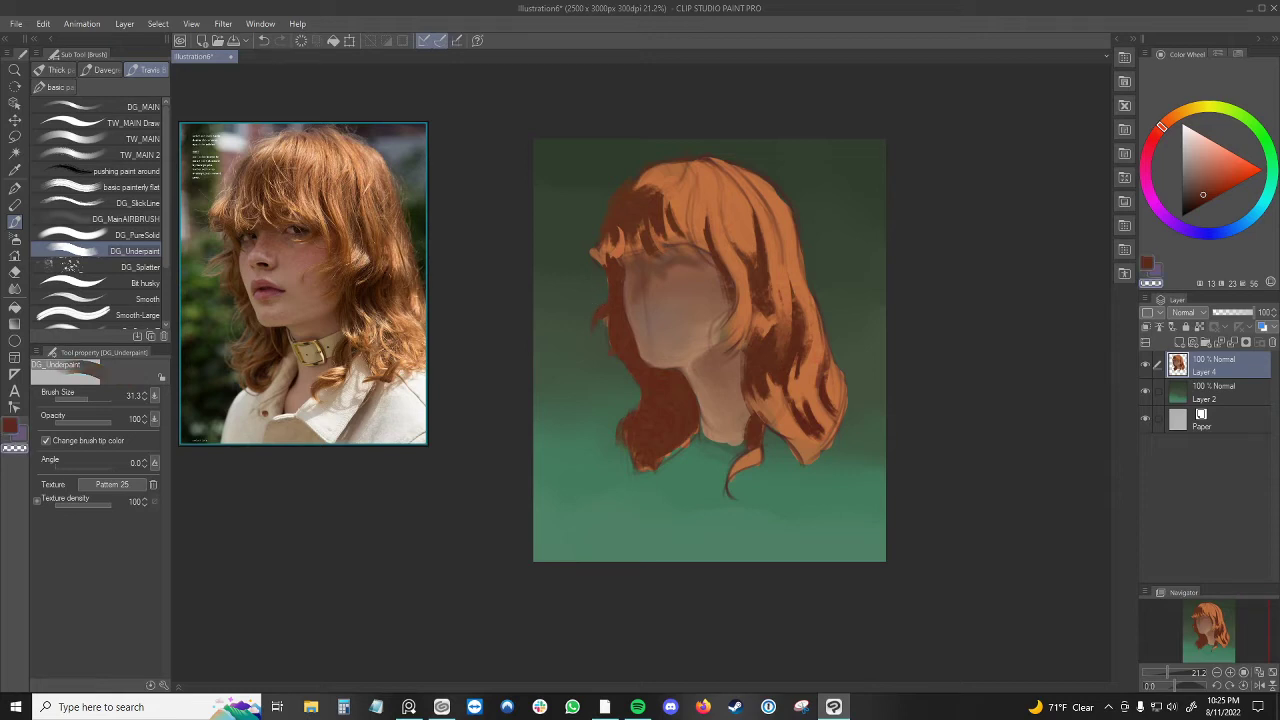
key("c")
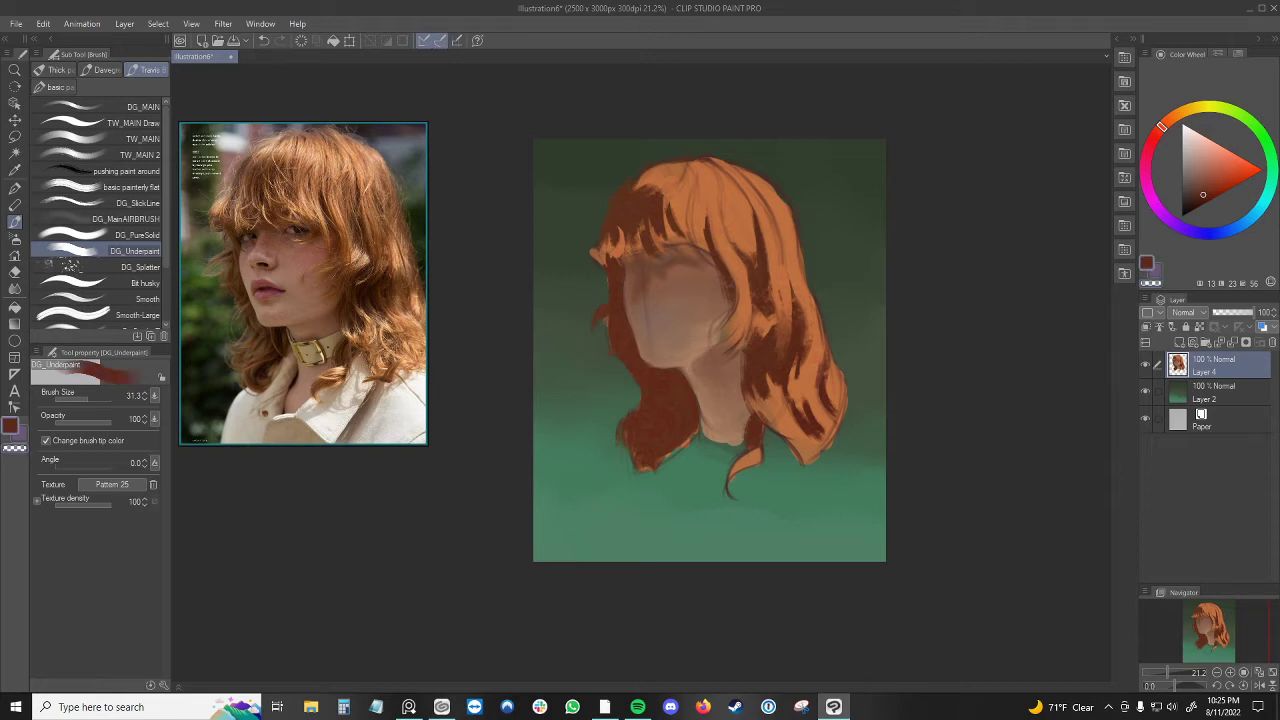
- Extend the fringe's outer left tip outward with sampled orange strokes, reducing the brush size to 31.1
left_click(608, 248, "alt")
mouse_move(598, 250)
left_mouse_down()
mouse_move(604, 238)
mouse_move(597, 249)
mouse_move(586, 238)
mouse_move(603, 234)
left_mouse_up()
key("bracketright")
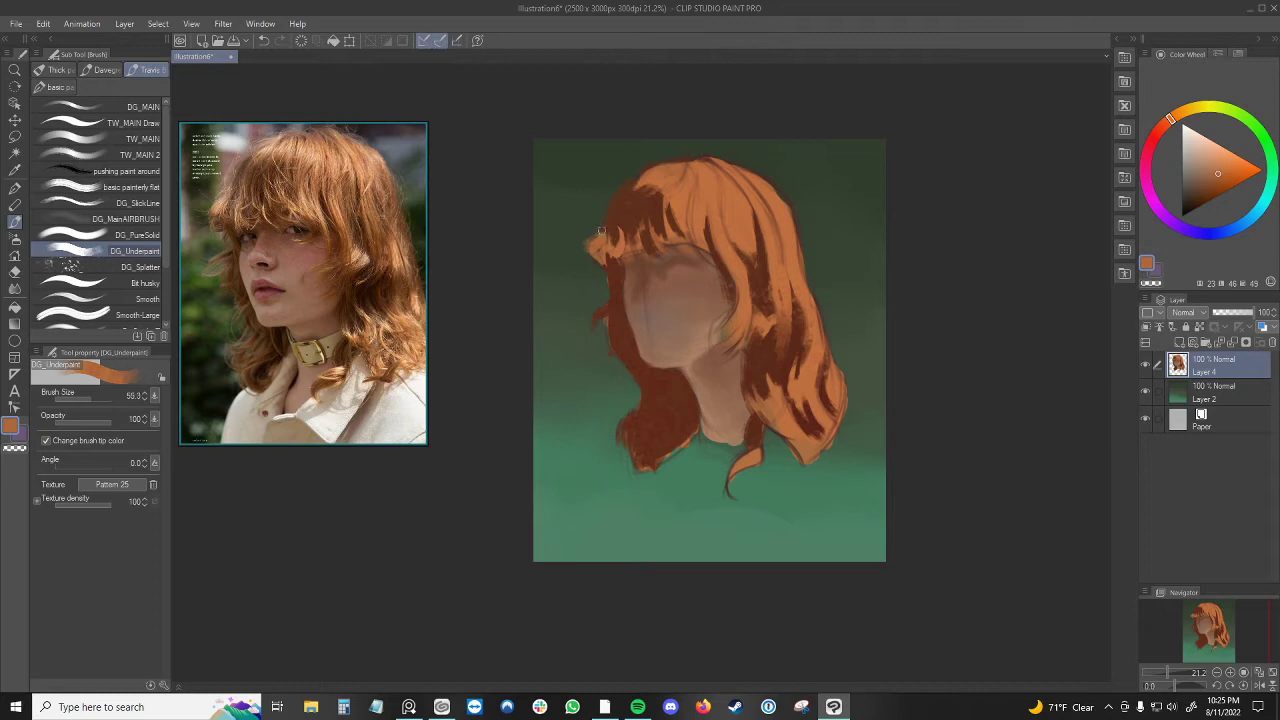
key("bracketleft")
key("bracketleft")
left_click_drag(596, 236, 605, 222)
left_click(609, 210, "alt")
left_click(598, 243, "alt")
- Touch up the strands at the fringe's lower left edge with sampled dark brown and orange, undoing the last stroke
left_click(619, 228, "alt")
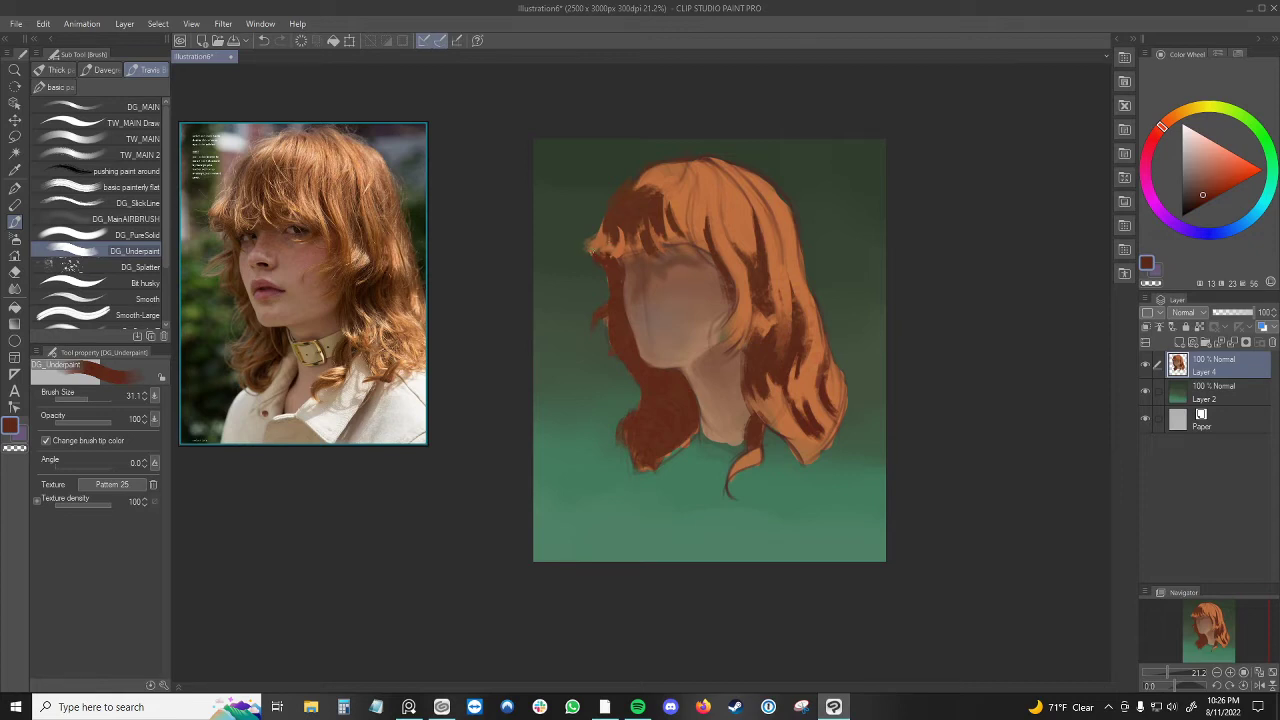
left_click(610, 242, "alt")
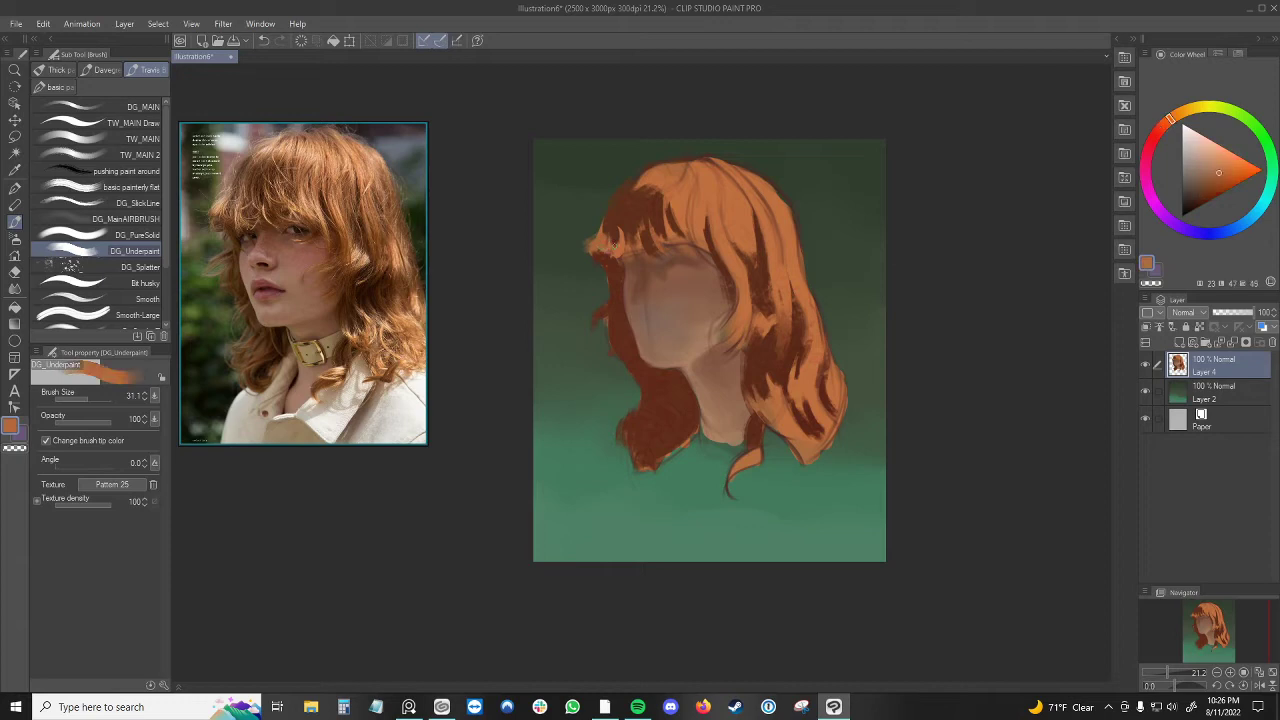
left_click(619, 248, "alt")
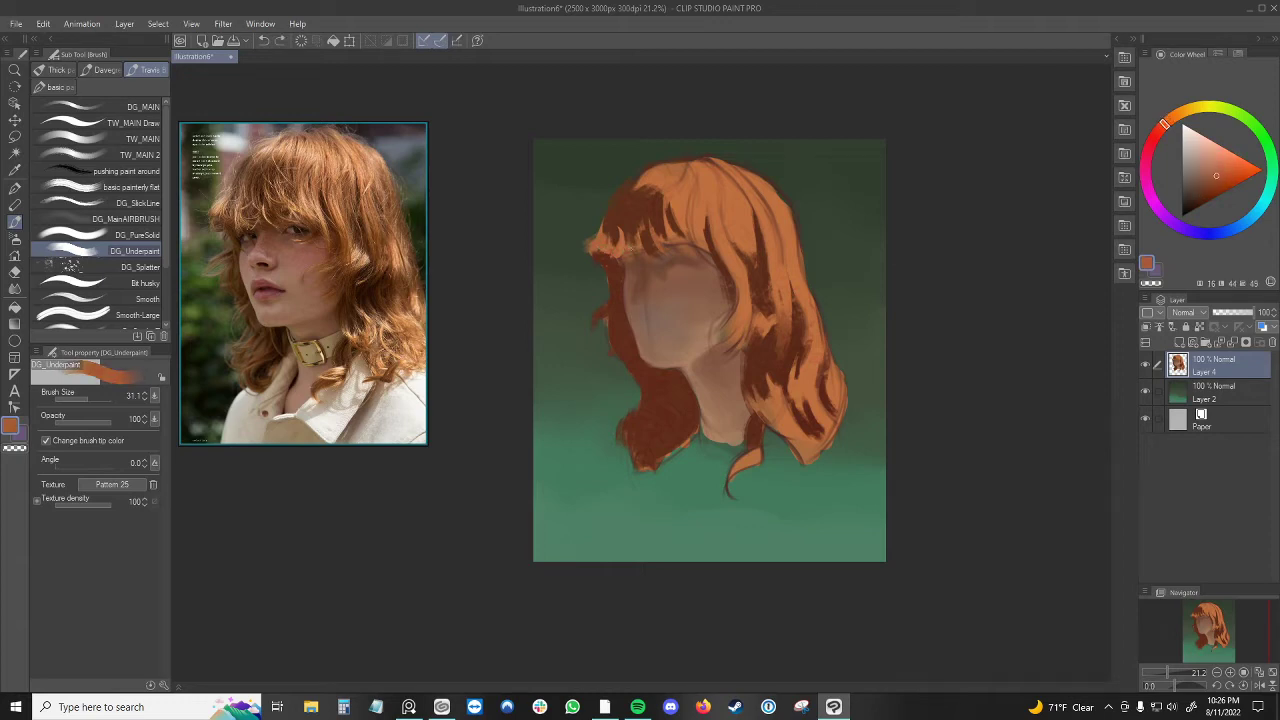
left_click(624, 247, "alt")
left_click_drag(626, 246, 642, 232)
key("ctrl+z")
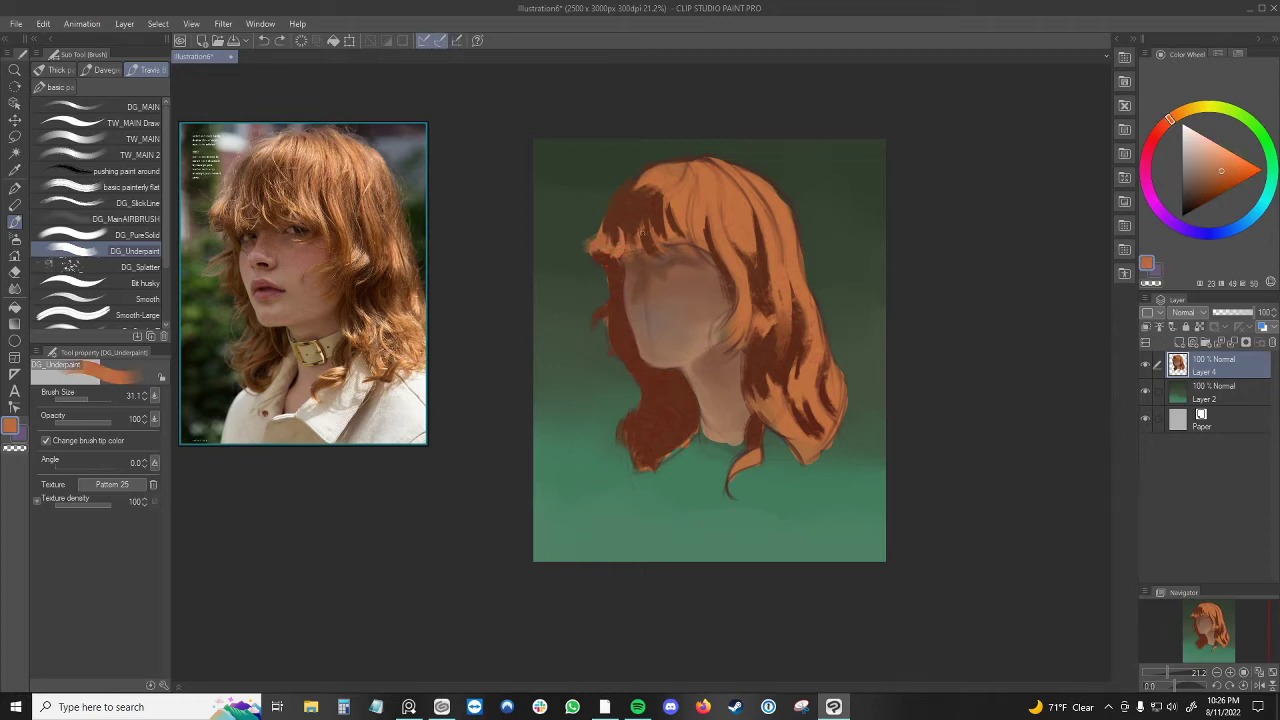
- Paint fine orange strands into the lower middle of the fringe with a smaller brush, undoing the first attempt
key("bracketleft")
key("bracketleft")
key("bracketleft")
key("bracketleft")
left_click_drag(639, 227, 651, 252)
key("ctrl+z")
left_click_drag(659, 262, 667, 254)
- Set the brush size to 35.7 and reinforce the fringe's middle strands with sampled dark brown
left_click(645, 231, "alt")
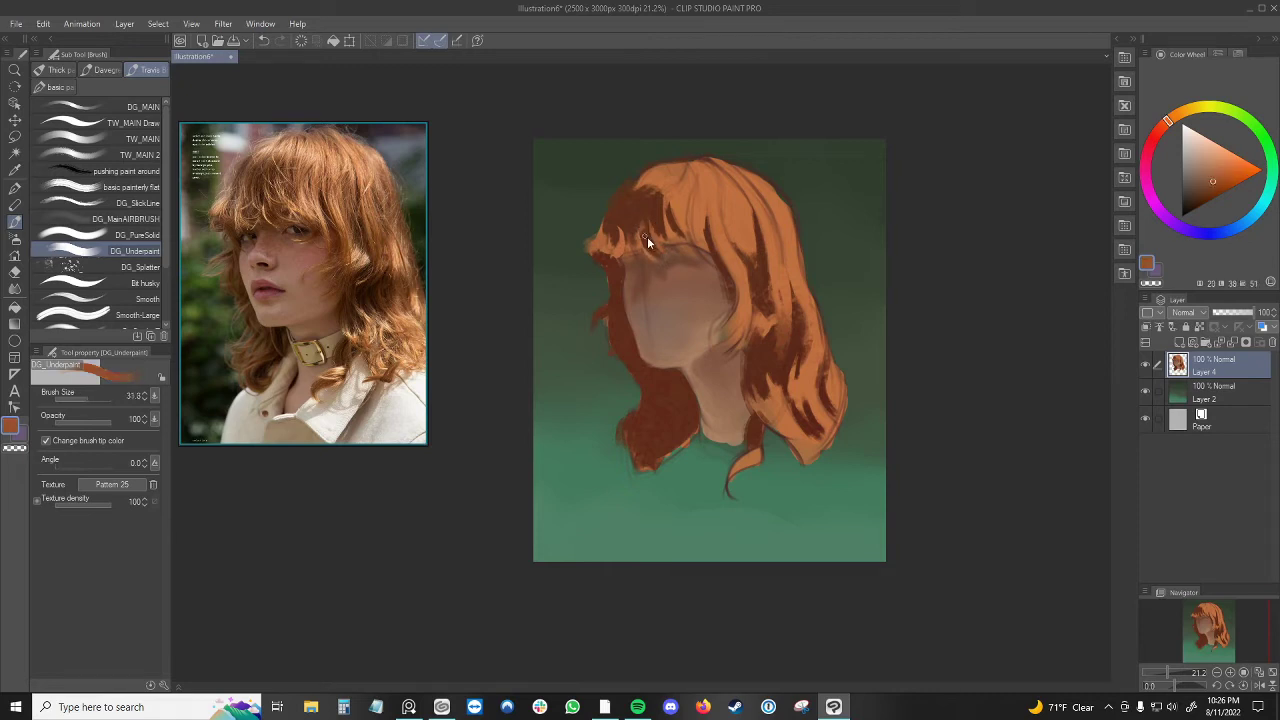
key("bracketright")
key("bracketright")
key("bracketright")
key("bracketright")
key("bracketright")
left_click(646, 238, "alt")
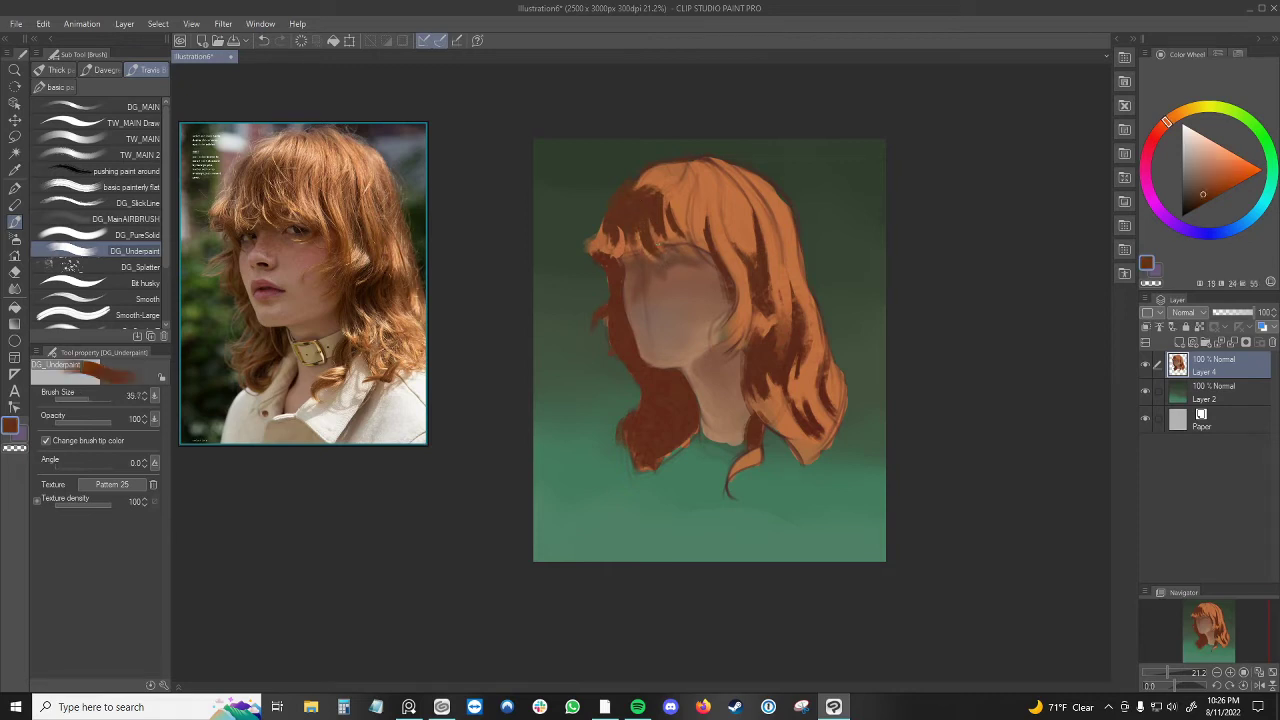
- Rework the upper edge of the dark fringe shadow near the crown with sampled brown and orange strokes
left_click(645, 200, "alt")
left_click(628, 192, "alt")
left_click(648, 174, "alt")
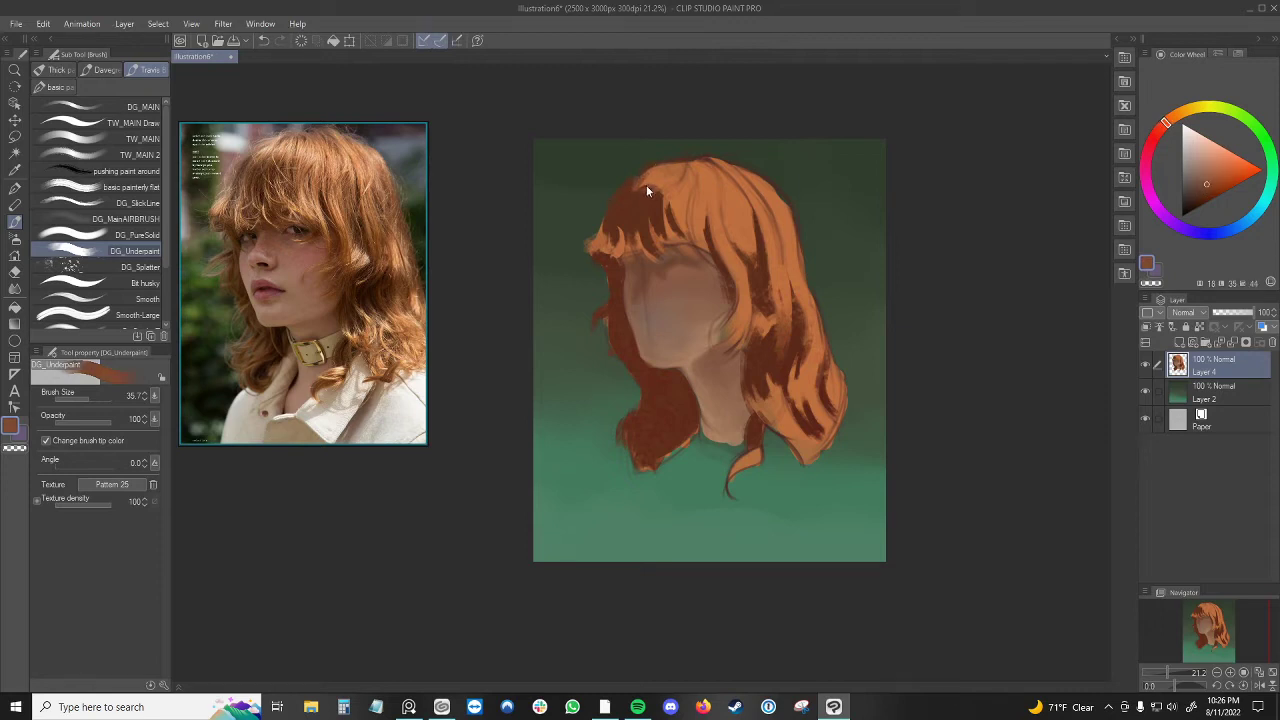
key("ctrl+z")
left_click(647, 184, "alt")
left_click_drag(641, 179, 640, 188)
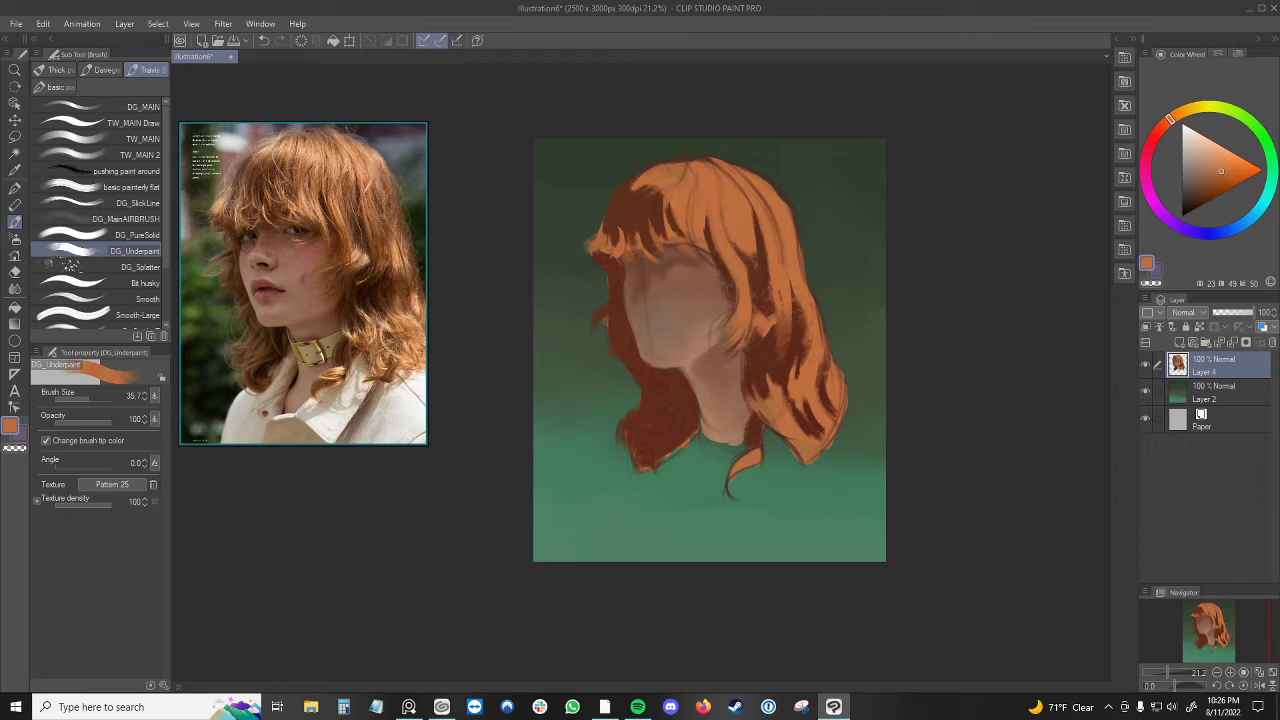
- Circle the fringe's left tip with a dark brown stroke and undo it
left_click(620, 216, "alt")
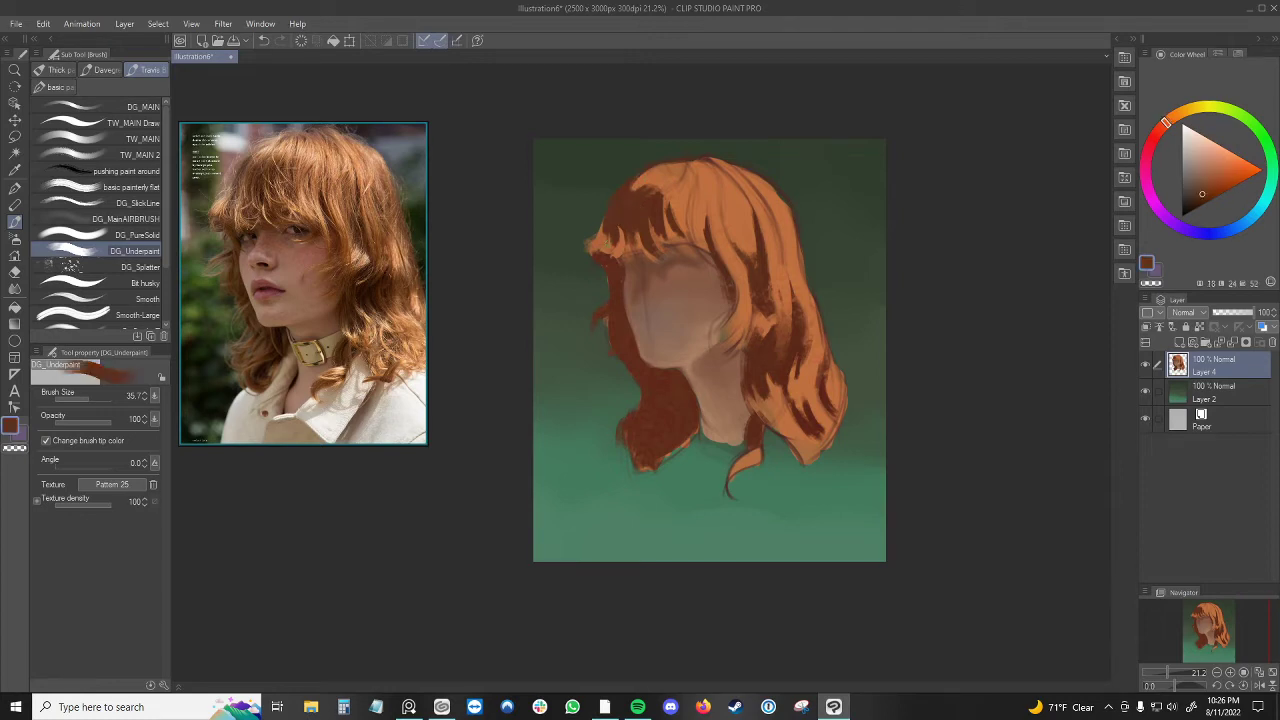
mouse_move(606, 250)
left_mouse_down()
mouse_move(622, 238)
mouse_move(631, 275)
left_mouse_up()
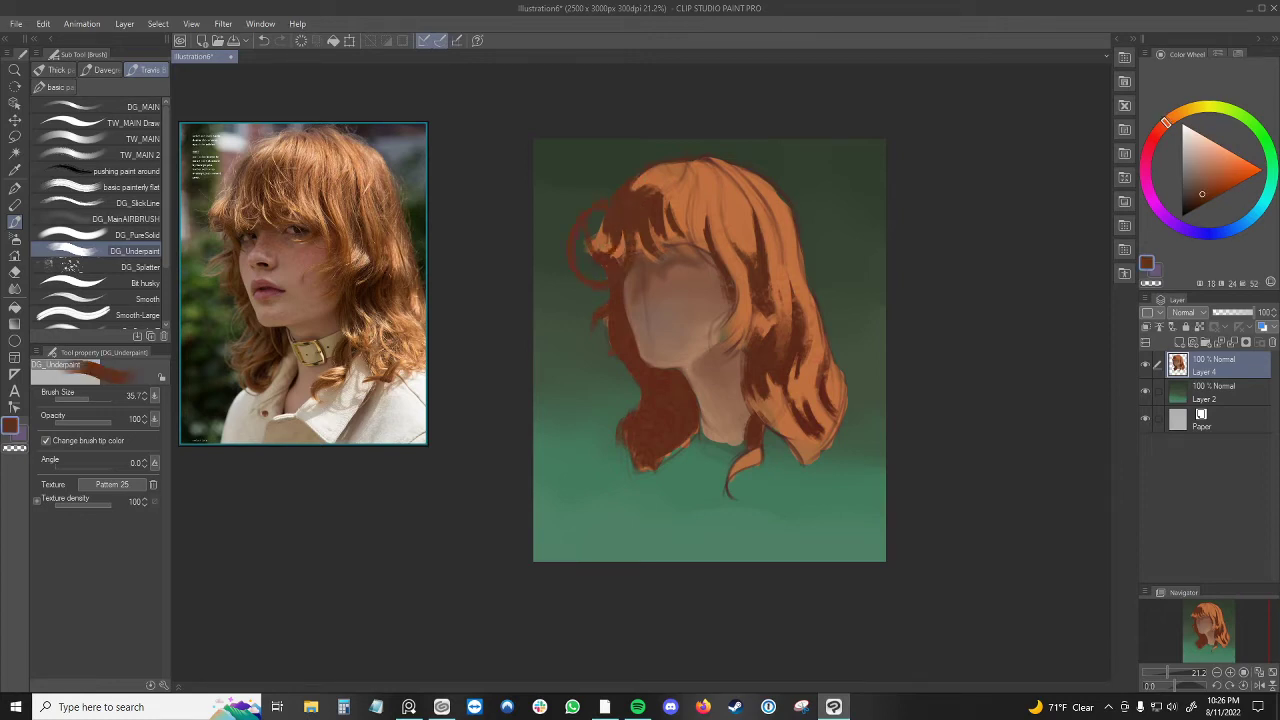
key("ctrl+z")
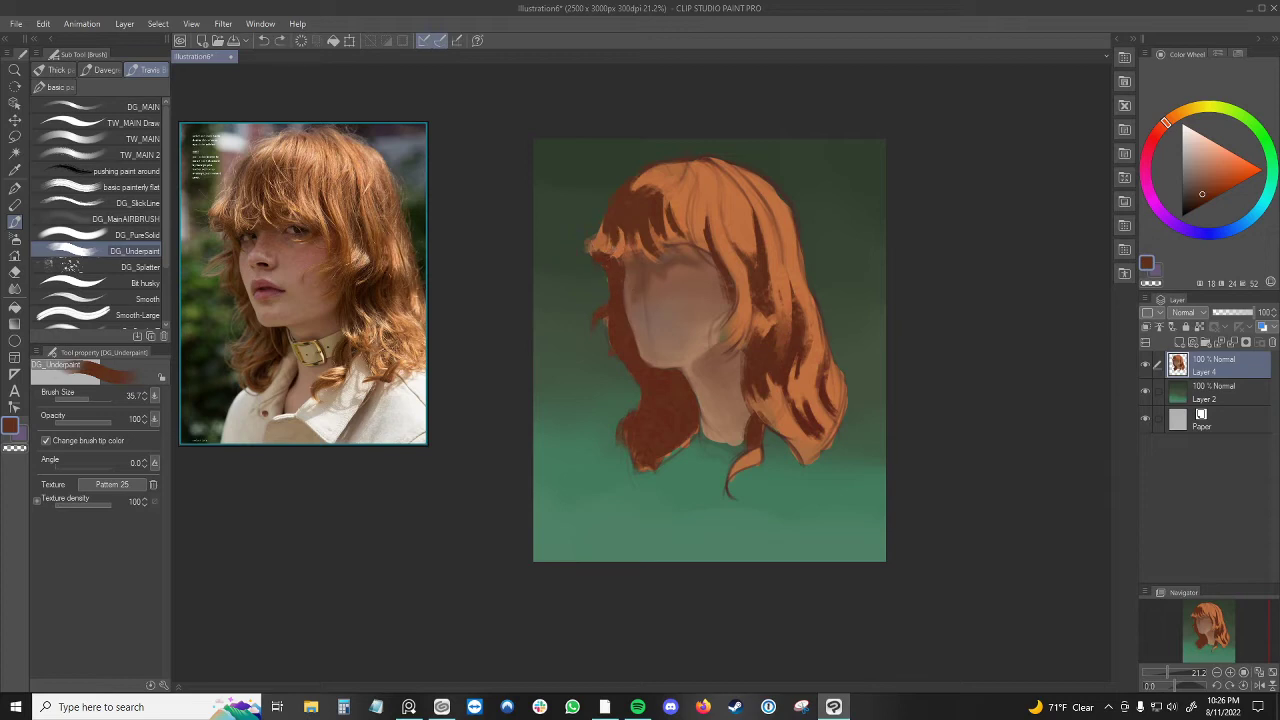
- Reshape the upper right boundary of the dark fringe shadow with sampled orange and dark brown strokes at brush size 25.9
left_click(648, 202, "alt")
key("ctrl+z")
key("bracketleft")
left_click_drag(666, 193, 671, 205)
left_click(678, 190, "alt")
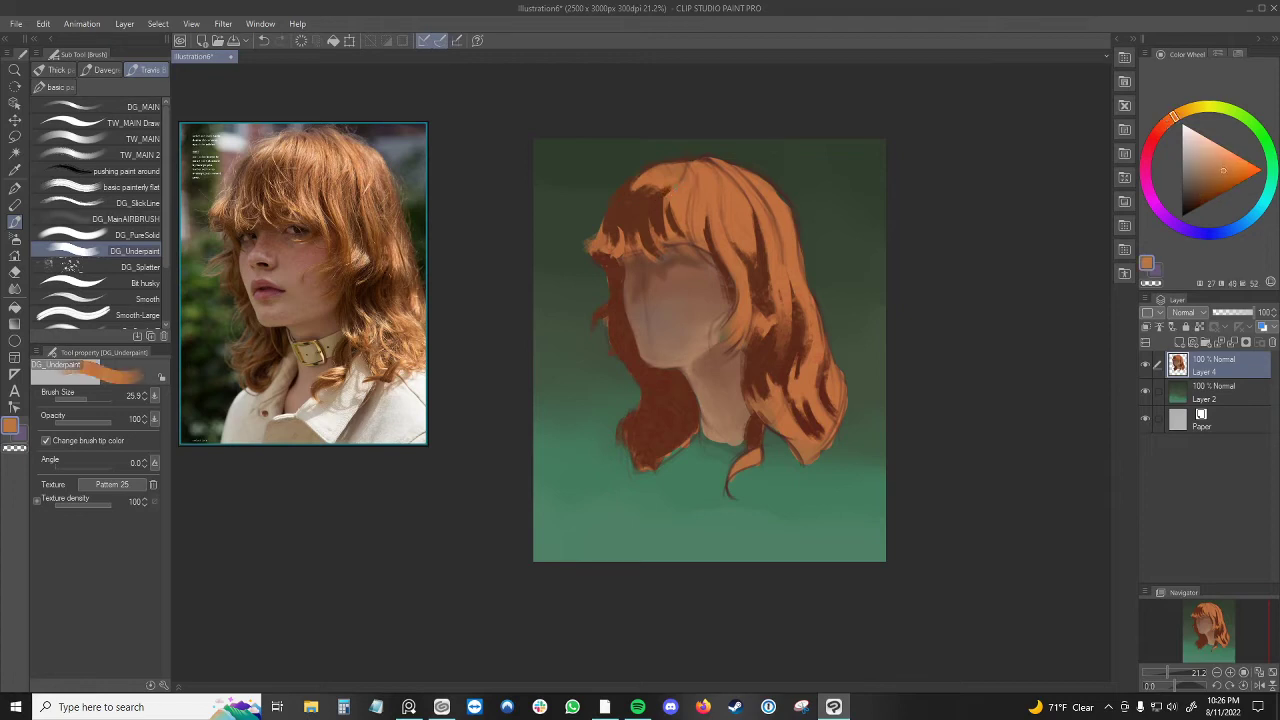
left_click(662, 207, "alt")
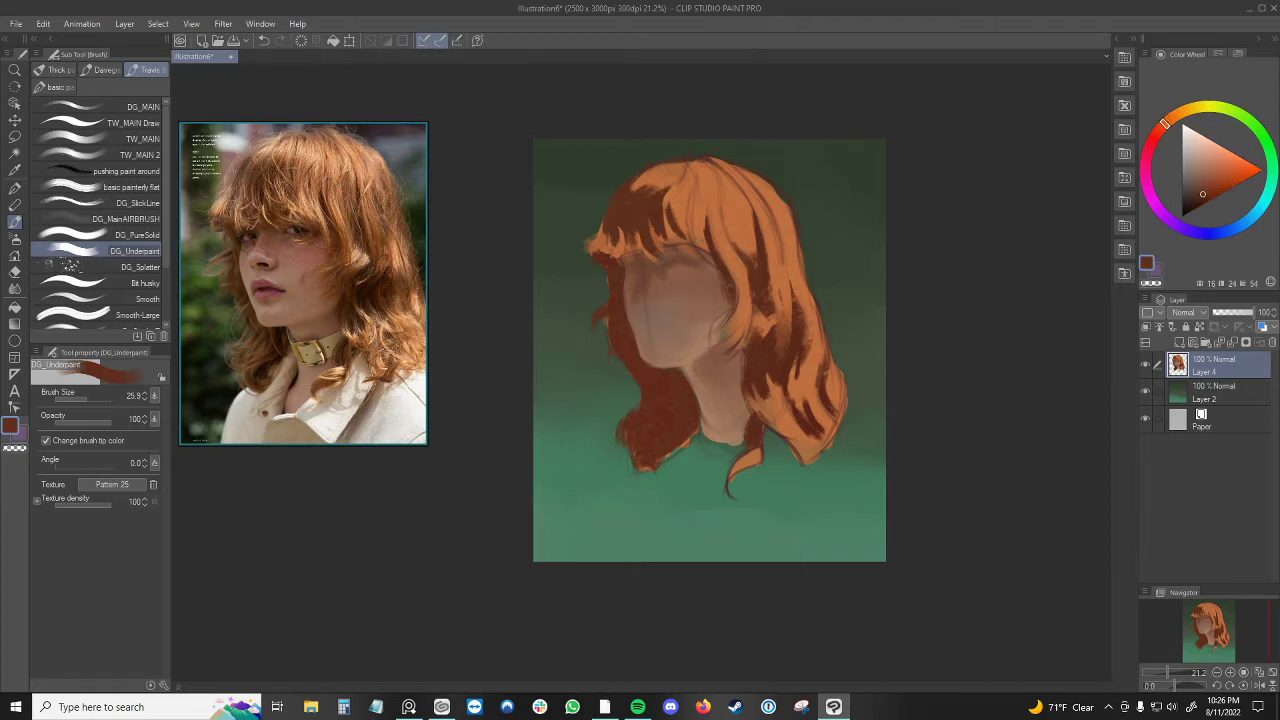
- Set the brush size to 13 and separate thin strands along the fringe's lower middle edge with alternating orange and dark brown strokes
left_click_drag(666, 252, 673, 252, "ctrl+alt")
left_click_drag(674, 264, 656, 237, "ctrl+alt")
left_click(662, 236, "alt")
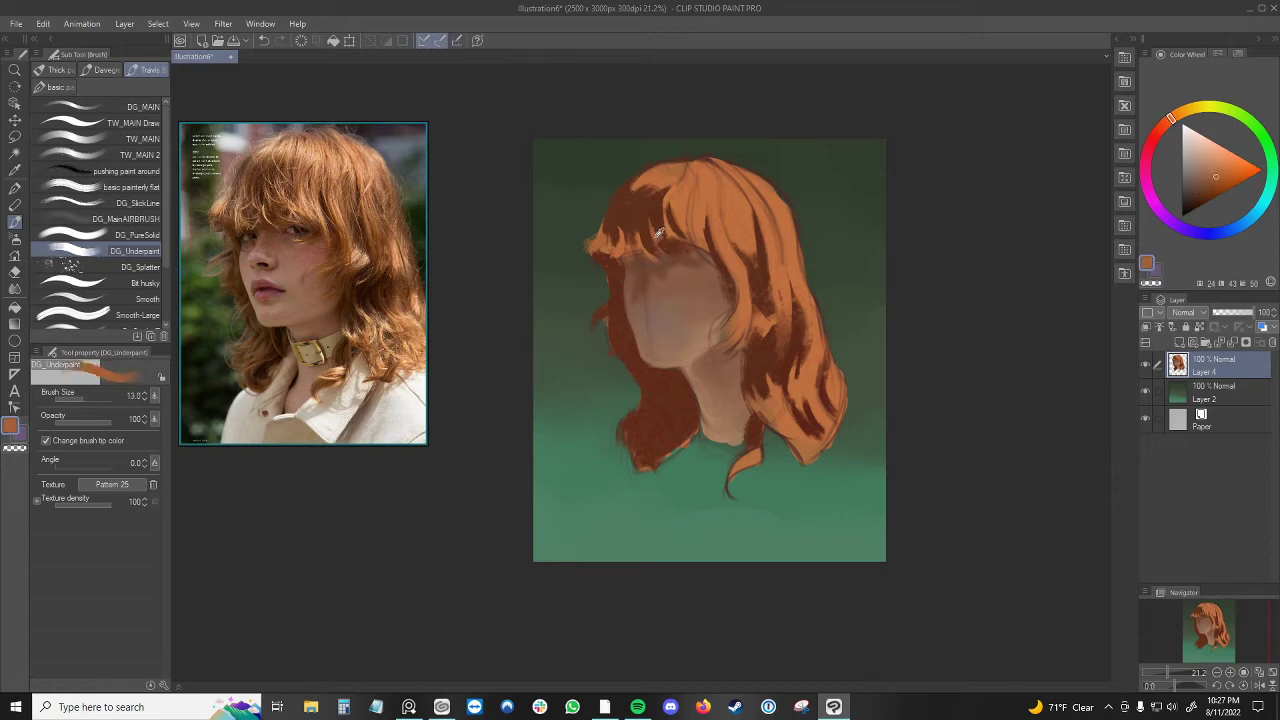
left_click(657, 236, "alt")
left_click(660, 225, "alt")
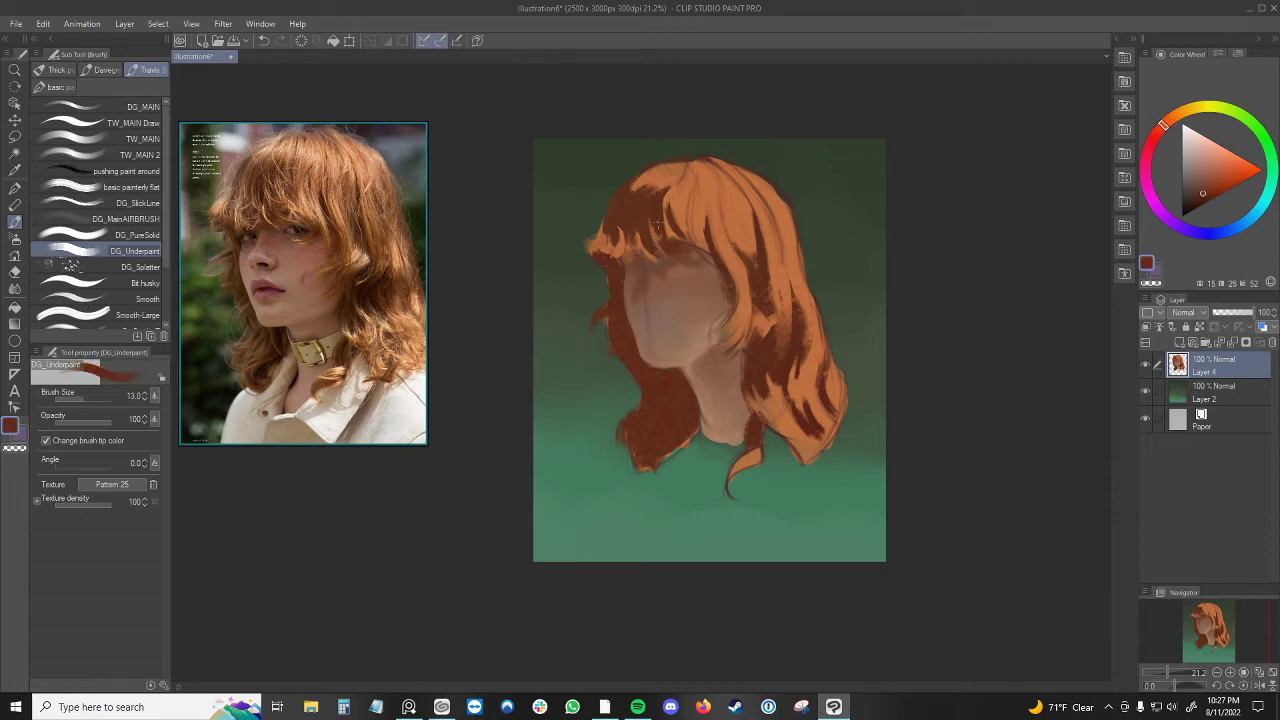
left_click(660, 230, "alt")
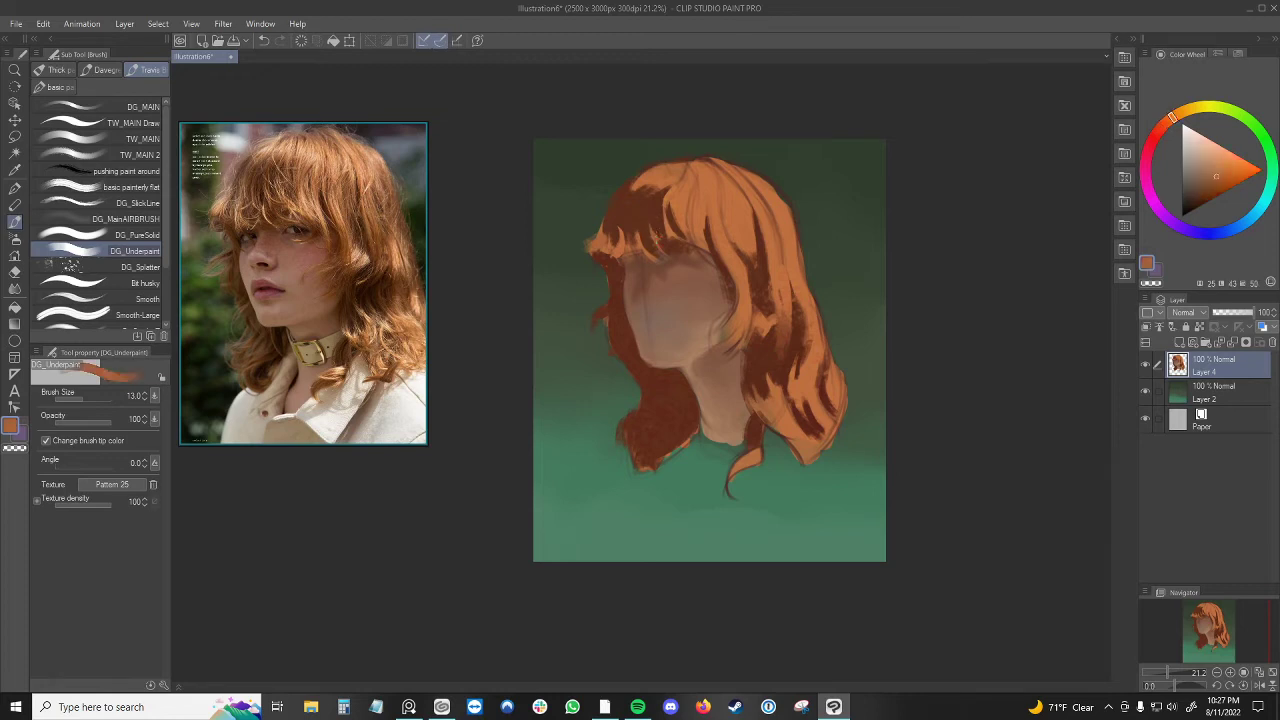
left_click(650, 210, "alt")
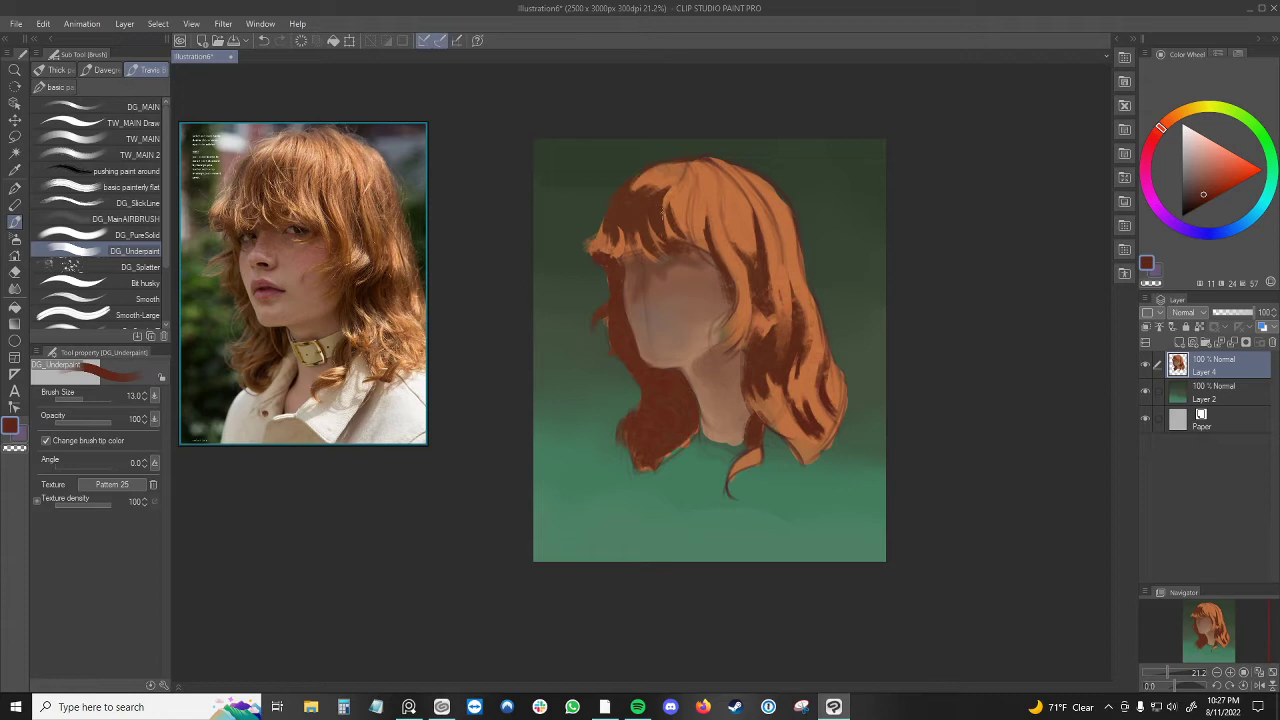
left_click(672, 232, "alt")
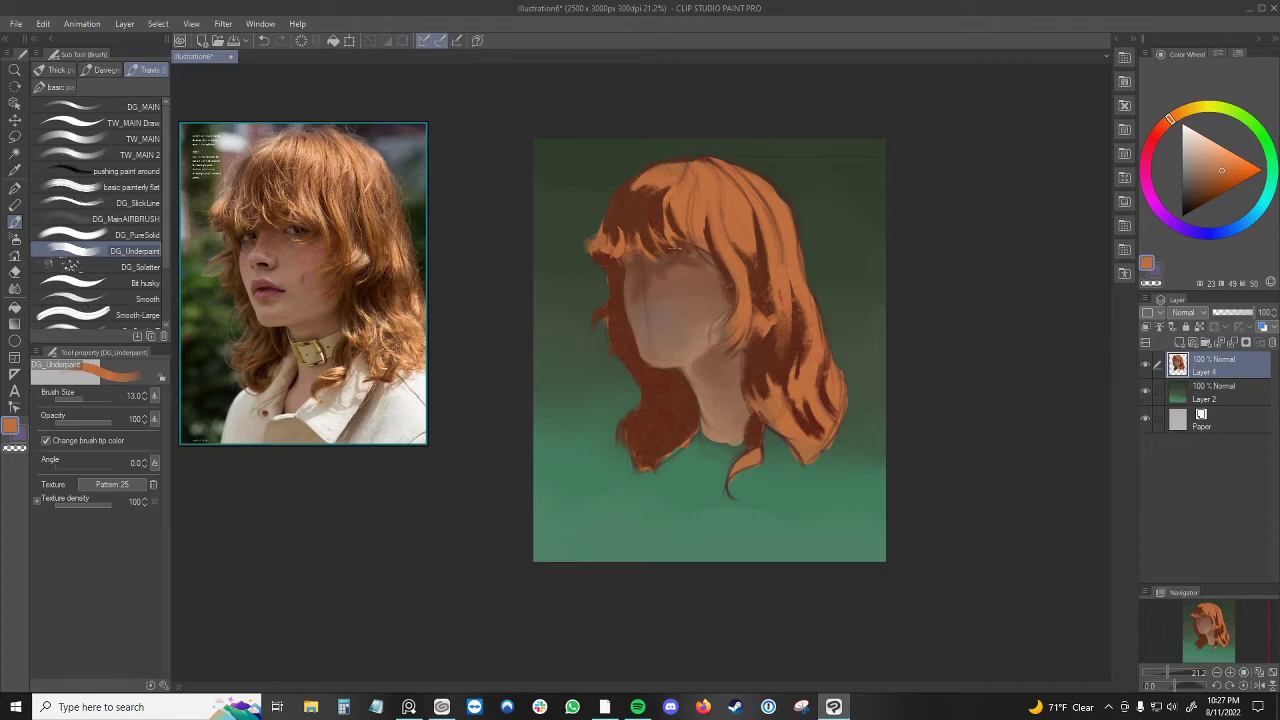
- Set the brush size to 18.9 and sharpen the dark strand in the fringe's right part with alternating dark brown and orange strokes
key("]")
left_click(706, 220, "alt")
left_click(716, 243, "alt")
left_click_drag(708, 217, 706, 247)
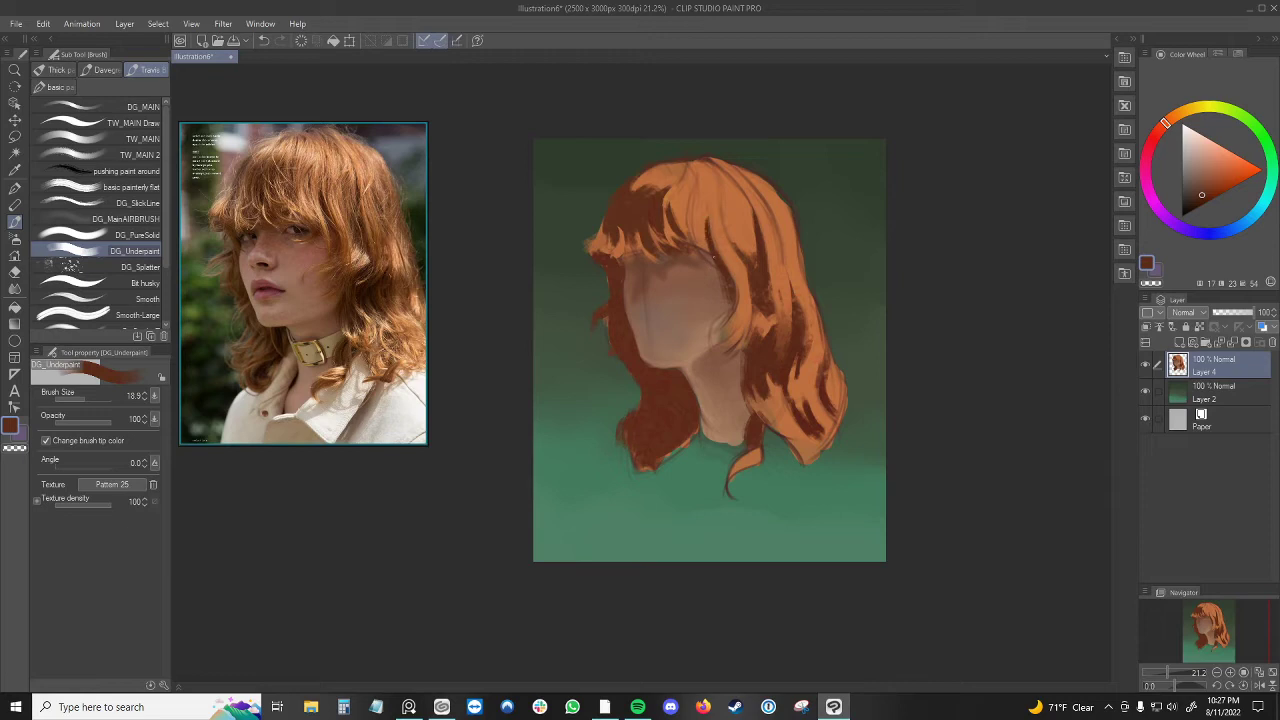
left_click(711, 222, "alt")
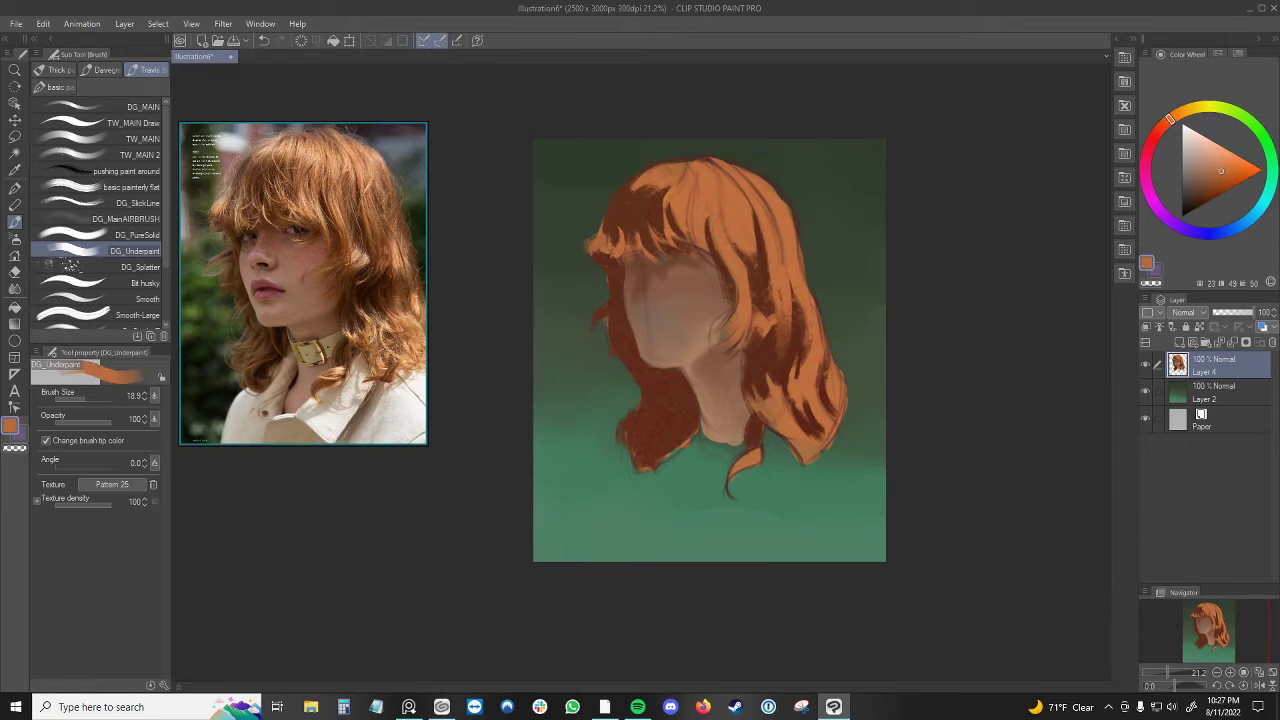
left_click(710, 222, "alt")
left_click(710, 222, "alt")
left_click(712, 230, "alt")
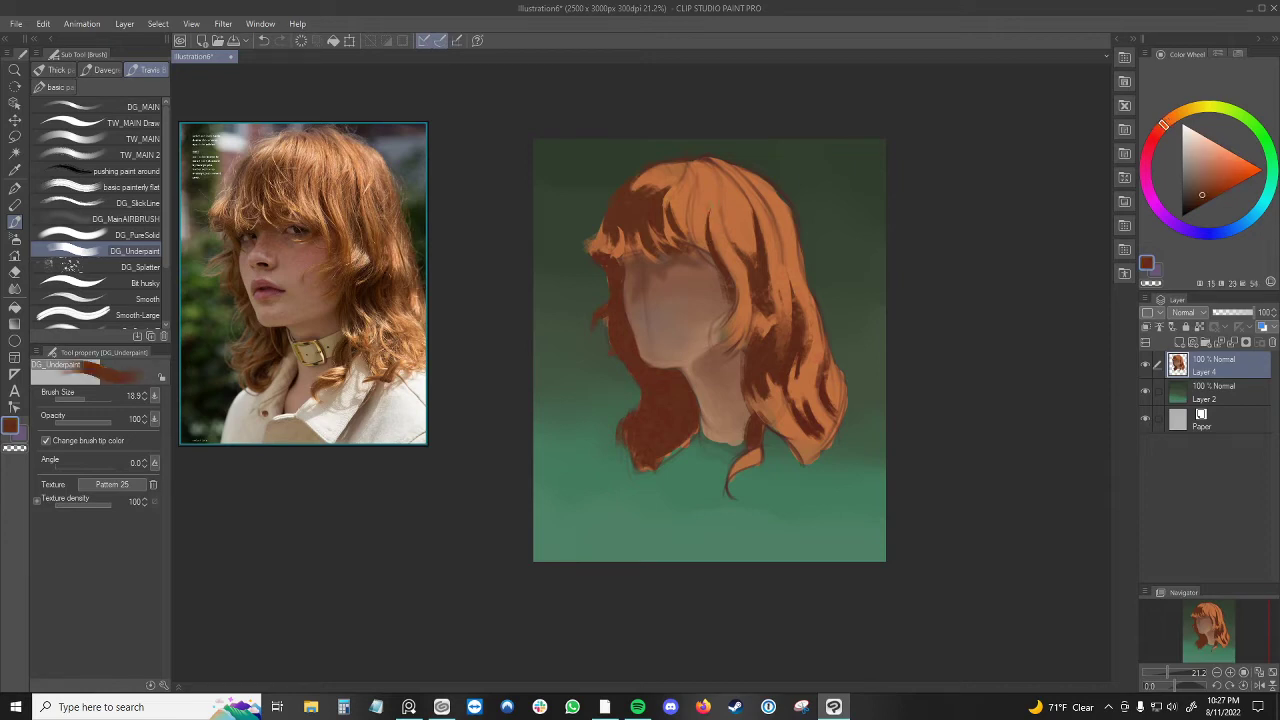
left_click(710, 208, "alt")
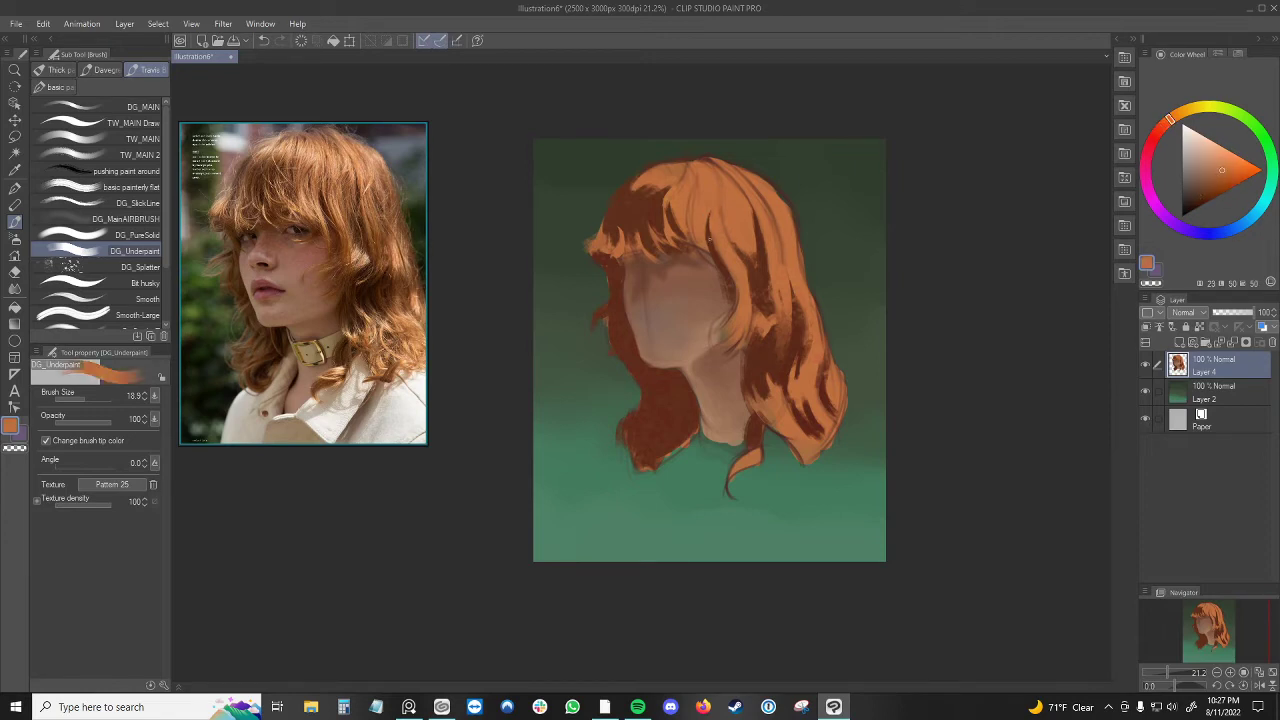
left_click(713, 237, "alt")
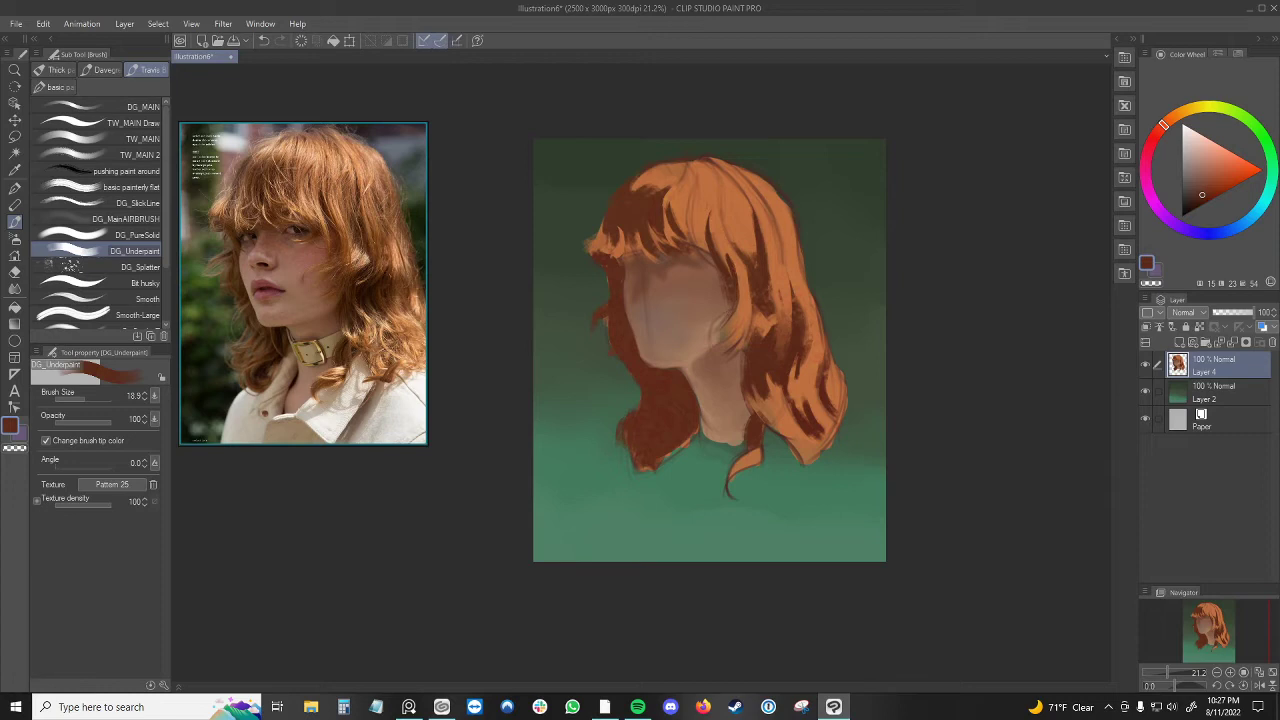
- Taper the dark strands between the fringe's right end and the cheek with alternating orange and dark brown strokes at brush size 18.9
left_click(742, 273, "alt")
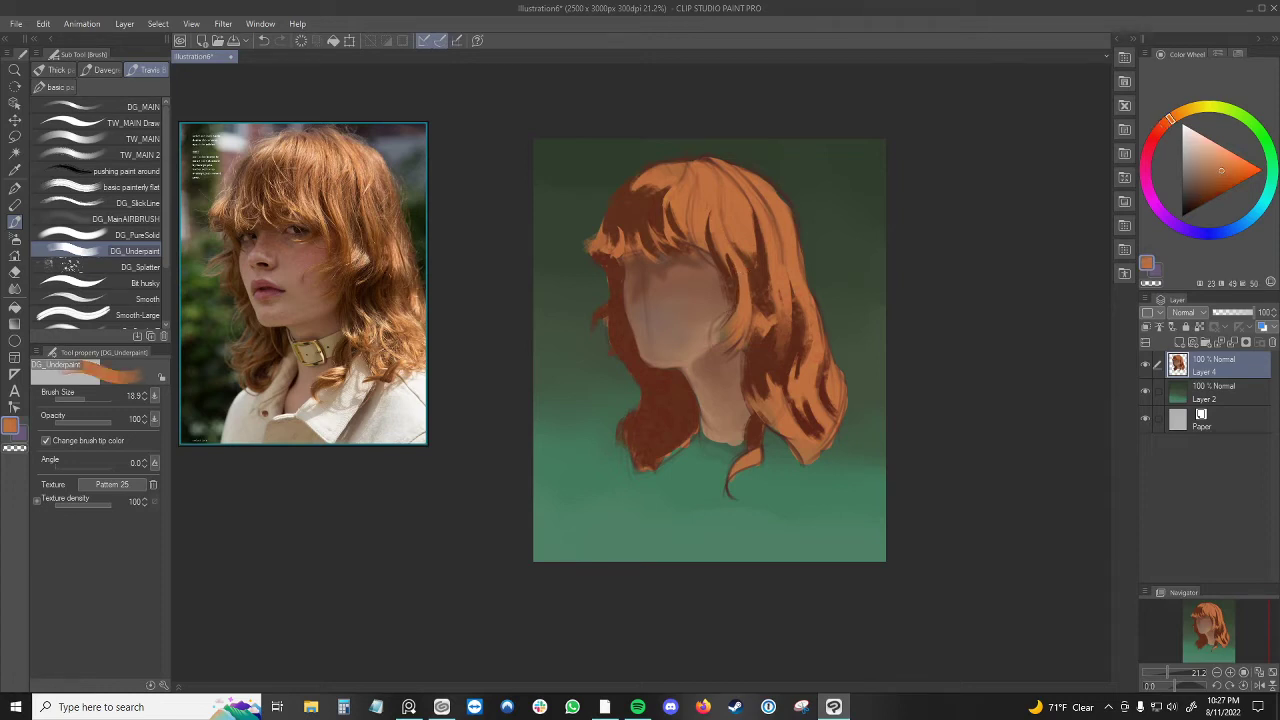
left_click_drag(737, 266, 738, 292)
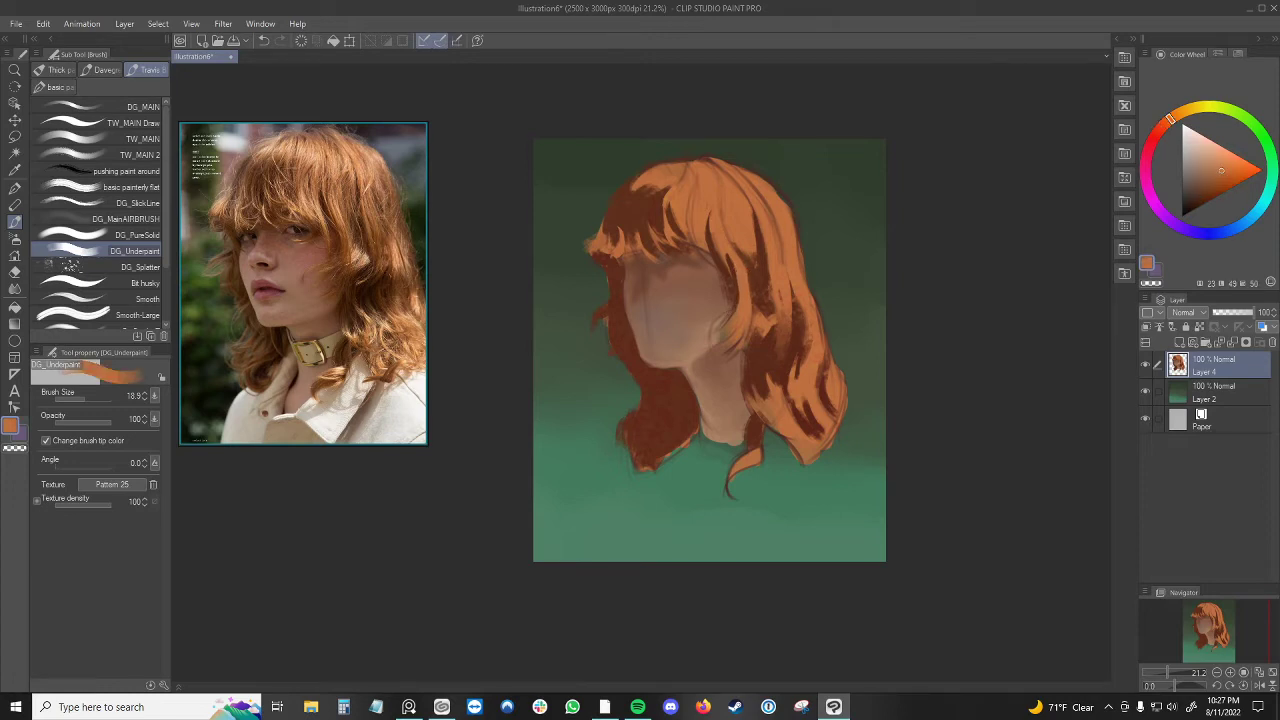
left_click(740, 258, "alt")
left_click(733, 272, "alt")
left_click(740, 263, "alt")
left_click(738, 282, "alt")
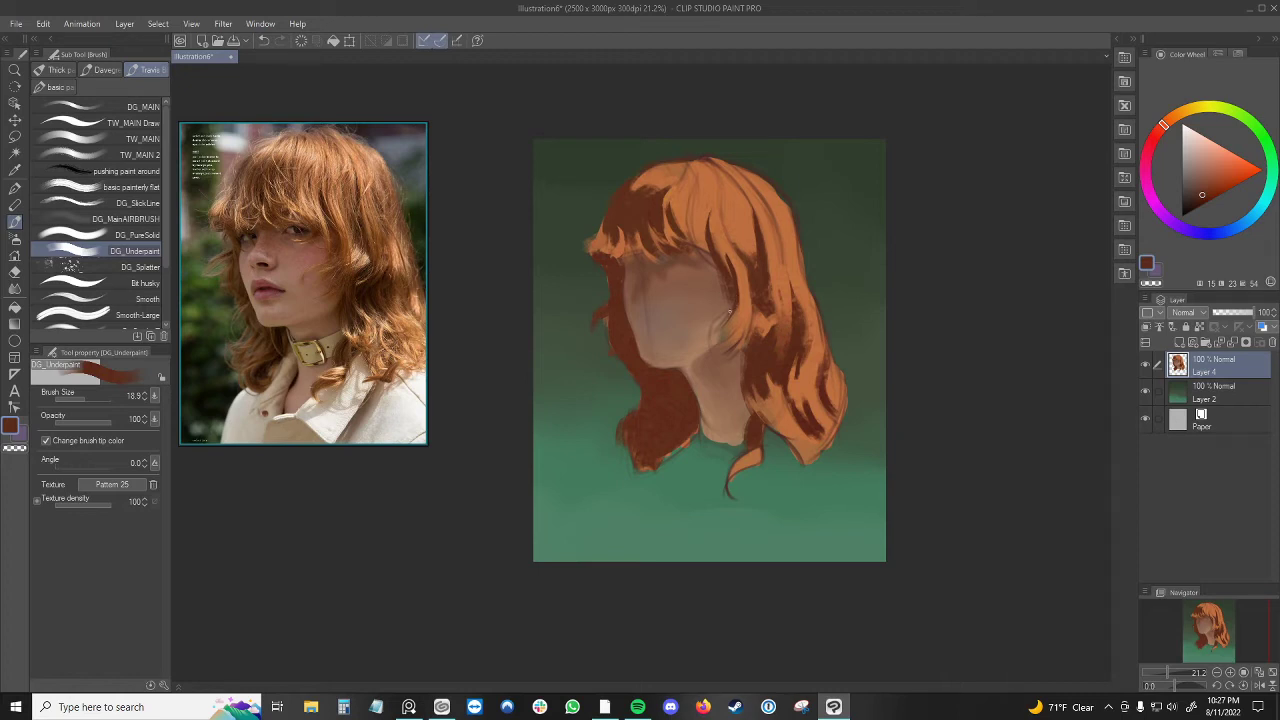
left_click(747, 285, "alt")
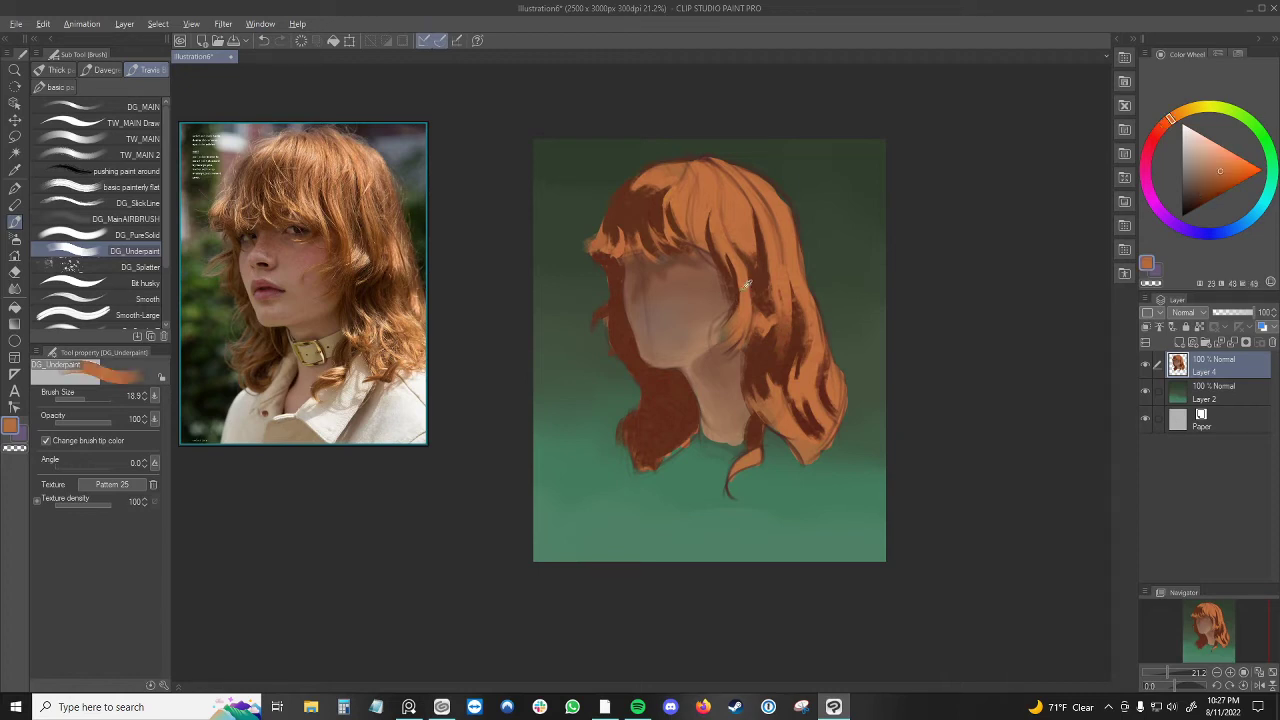
left_click(739, 294, "alt")
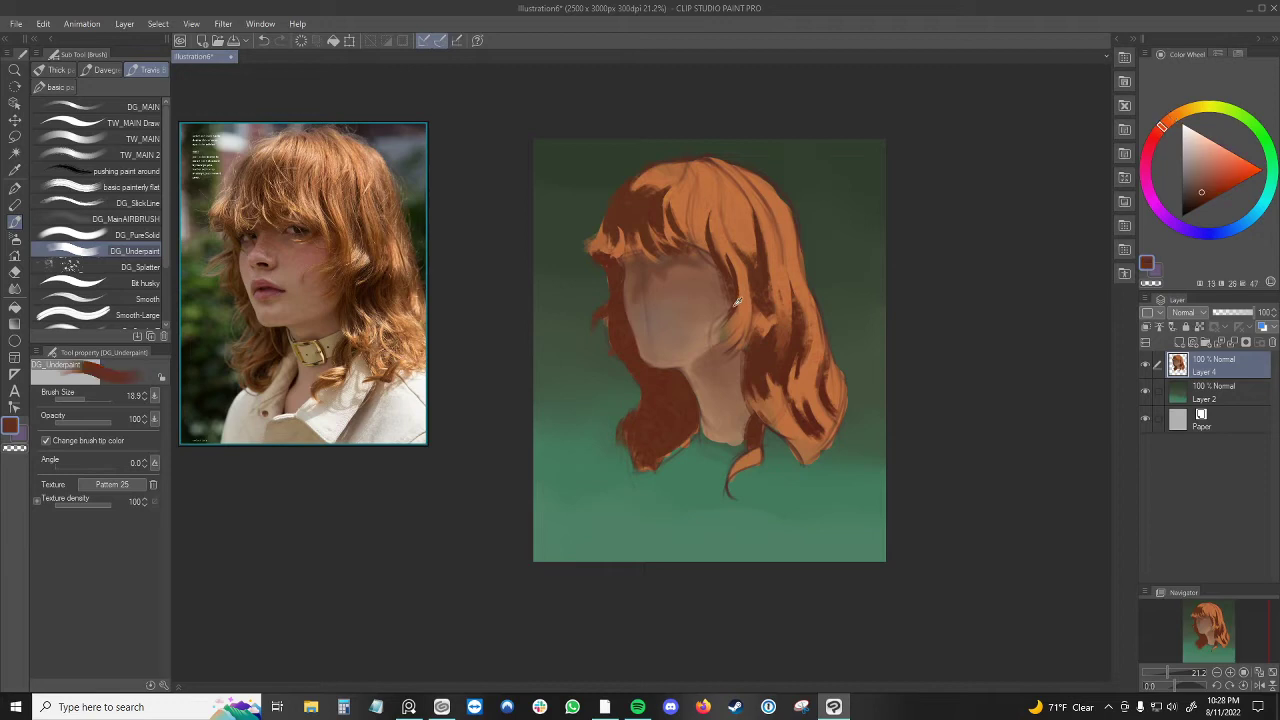
- Paint dark reddish-brown over the orange lock beside the cheek and refine its face-side edge with sampled hair colors
left_click(740, 300, "alt")
key("bracketright")
left_click_drag(739, 308, 723, 330)
left_click_drag(750, 306, 742, 326)
key("bracketleft")
key("bracketleft")
left_click(734, 314, "alt")
left_click(738, 307, "alt")
left_click(741, 305, "alt")
- Shape the curled lower tip of the cheek lock with sampled skin and reddish-brown strokes at brush size 45.6
left_click(732, 345, "alt")
left_click(738, 336, "alt")
left_click(724, 359, "alt")
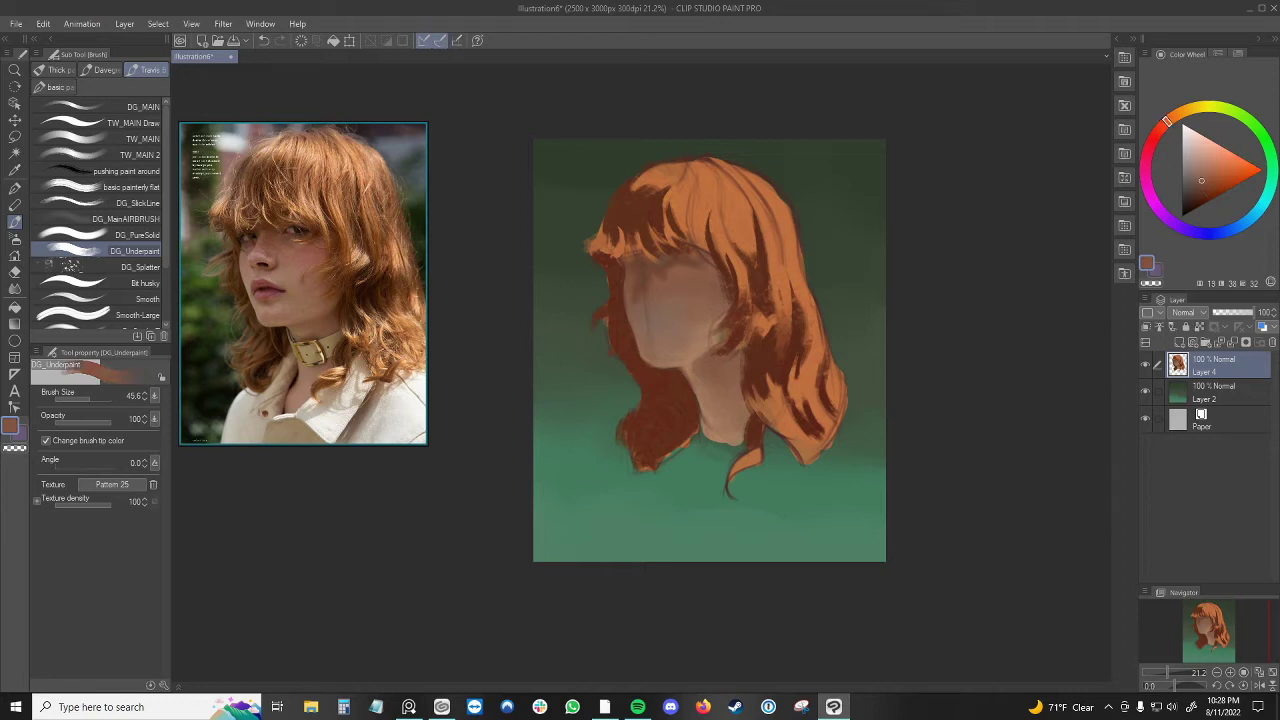
left_click(740, 335, "alt")
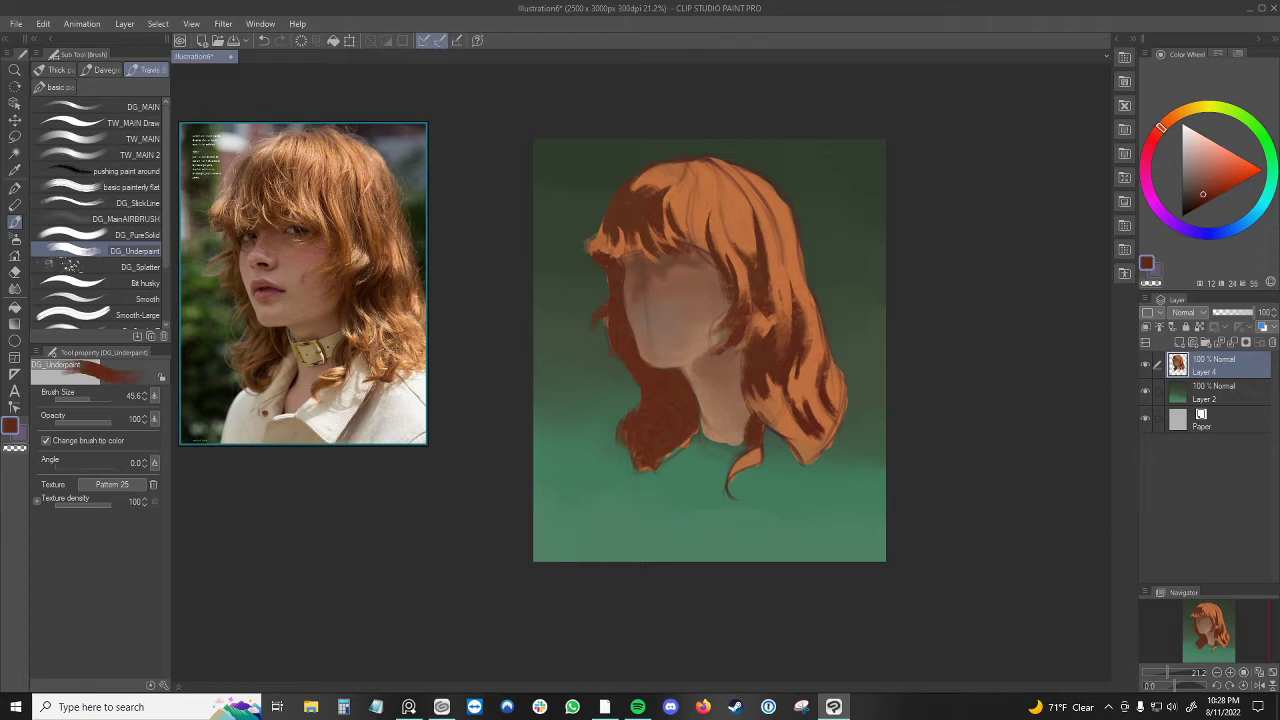
left_click_drag(748, 314, 738, 344)
- Extend the outer edge of the lower left hair mass with a sampled reddish-brown stroke
left_click(660, 204, "alt")
left_click_drag(624, 432, 620, 450)
- Refine the strands between the cheek lock and the long right-side hair with sampled dark brown and orange strokes
left_click(728, 349, "alt")
left_click(768, 270, "alt")
left_click(750, 329, "alt")
left_click_drag(750, 289, 747, 301)
left_click(743, 260, "alt")
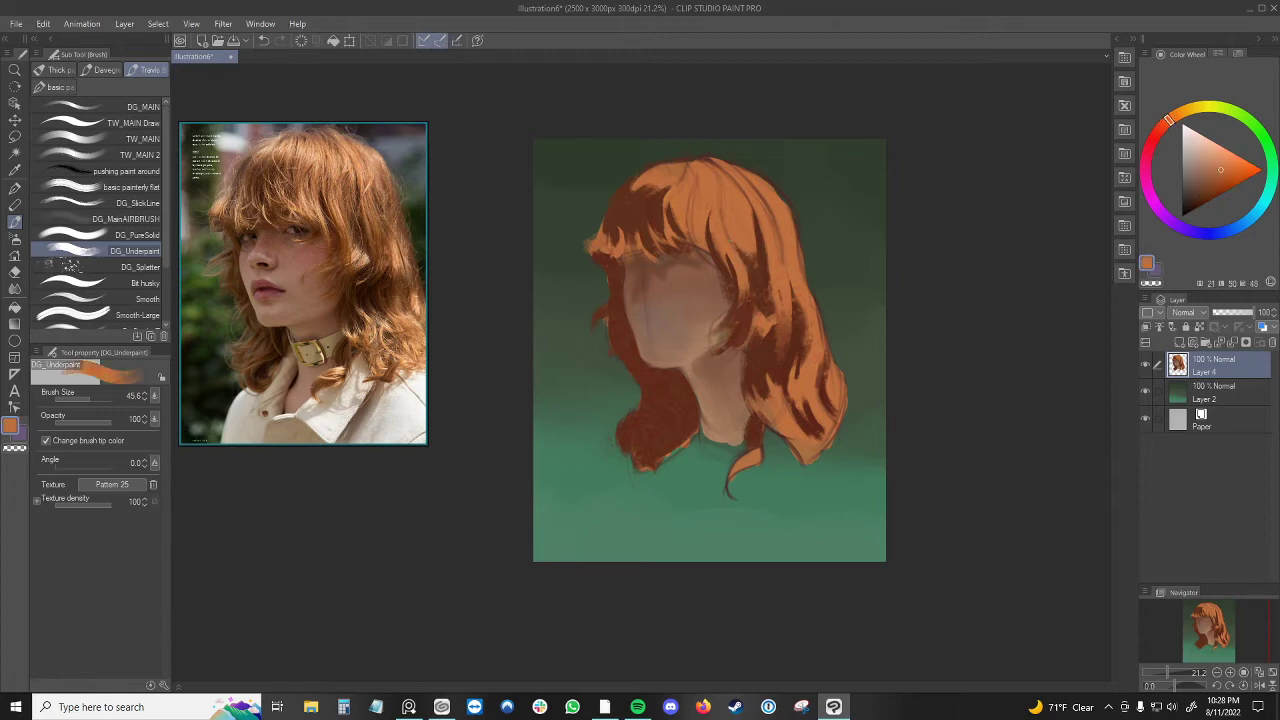
left_click(750, 260, "alt")
left_click(752, 254, "alt")
left_click(755, 258, "alt")
left_click(747, 238, "alt")
- Reduce the brush size and break the dark shadows in the lower right hair into thinner strands with orange and dark brown strokes
key("bracketleft")
key("bracketright")
left_click(803, 398, "alt")
key("bracketleft")
key("bracketleft")
key("bracketleft")
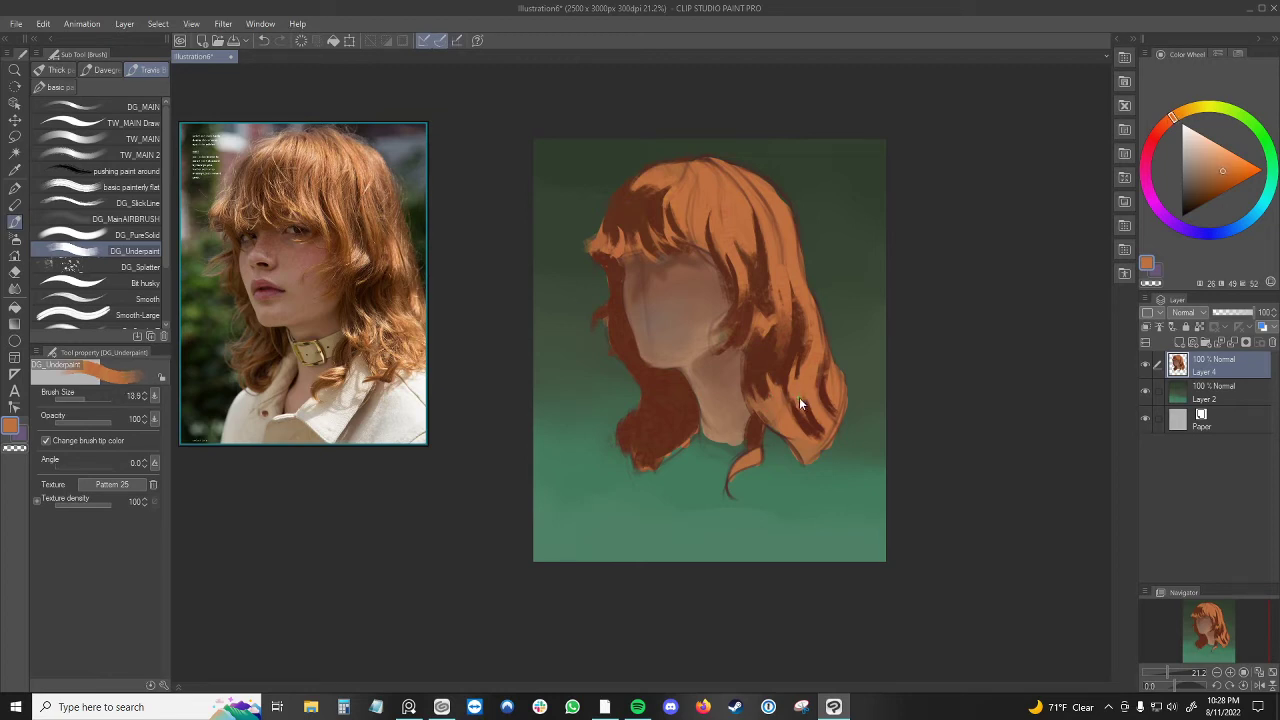
left_click(800, 397, "alt")
left_click_drag(798, 401, 816, 430)
left_click(820, 420, "alt")
left_click(819, 388, "alt")
left_click(821, 426, "alt")
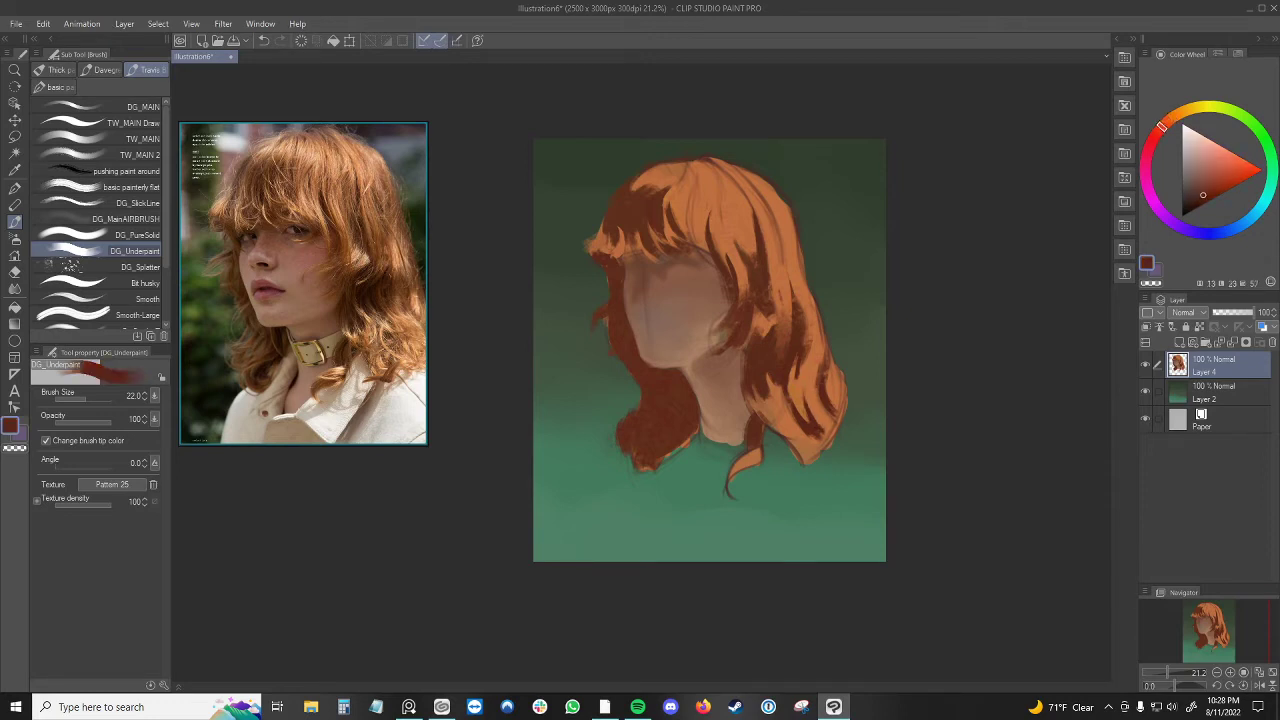
- Add dark brown strokes along the right hair's outer edge and bottom tip at brush size 22
left_click_drag(818, 434, 823, 451)
left_click_drag(822, 370, 828, 383)
left_click_drag(819, 320, 825, 343)
left_click(822, 376, "alt")
- Refine the right hair's inner edge beside the neck with alternating dark brown and orange strokes at brush size 22
left_click(762, 389, "alt")
left_click(759, 390, "alt")
left_click_drag(748, 396, 750, 411)
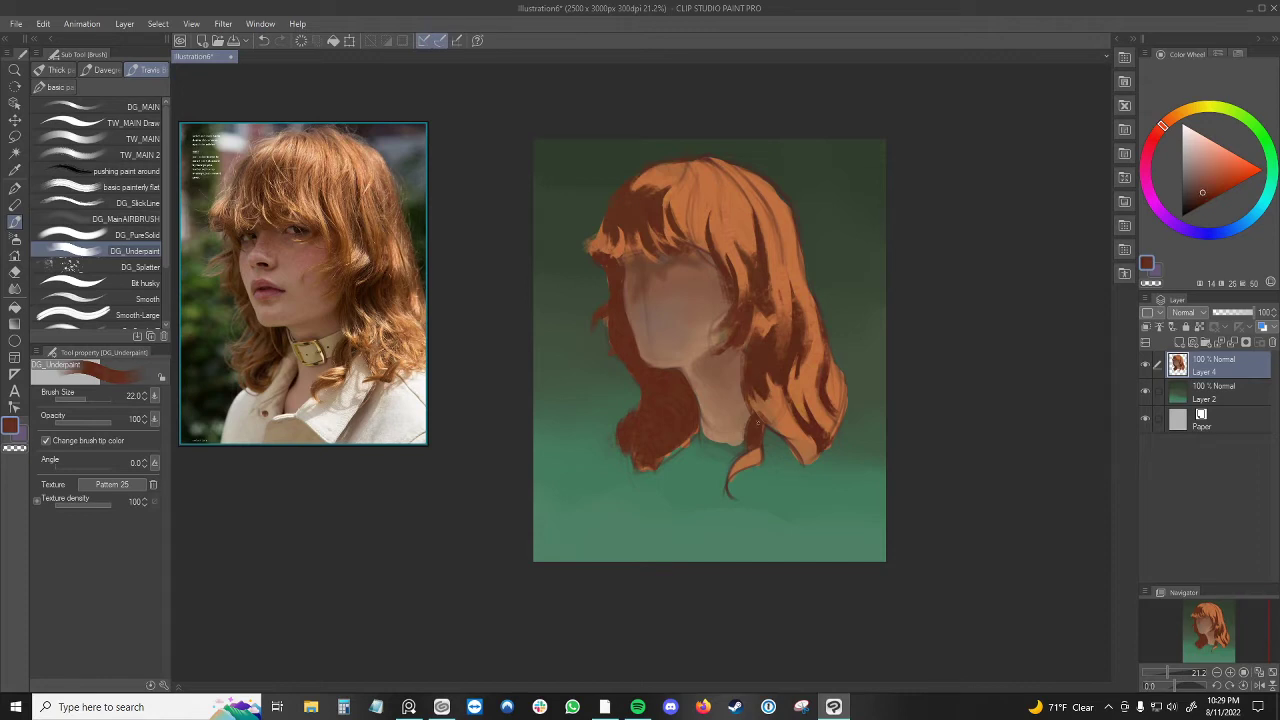
left_click(758, 403, "alt")
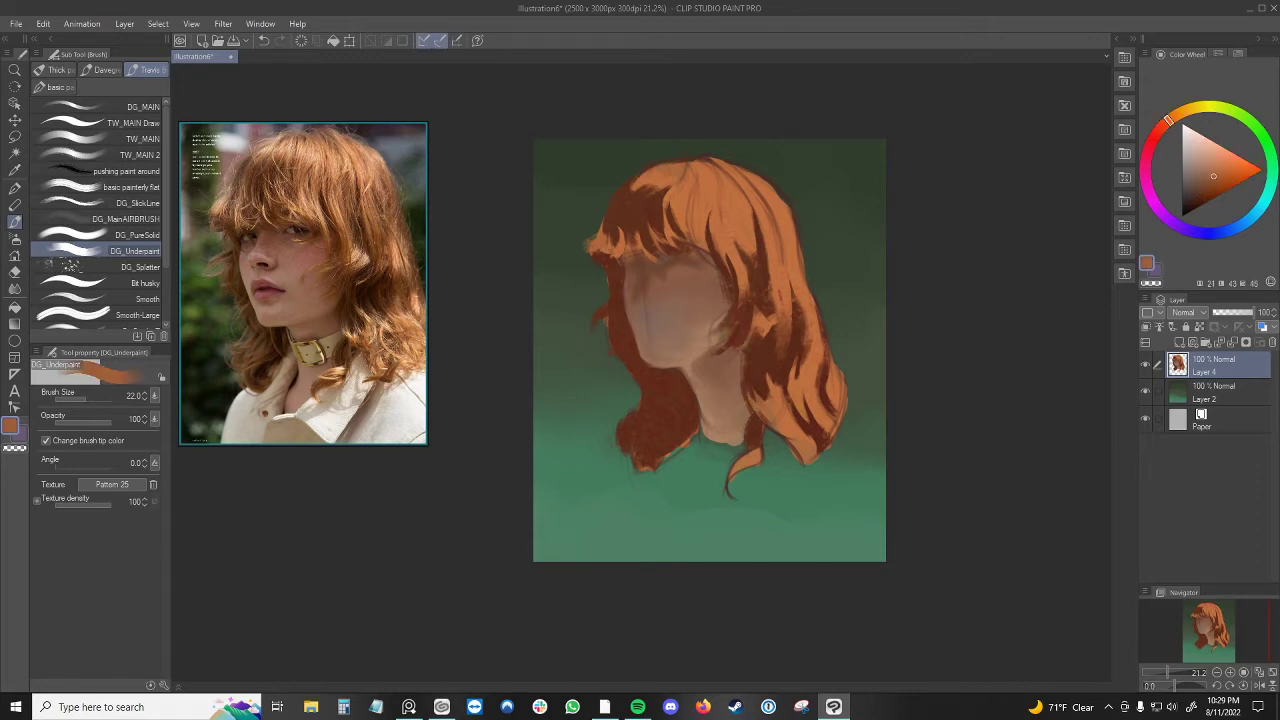
left_click(754, 362, "alt")
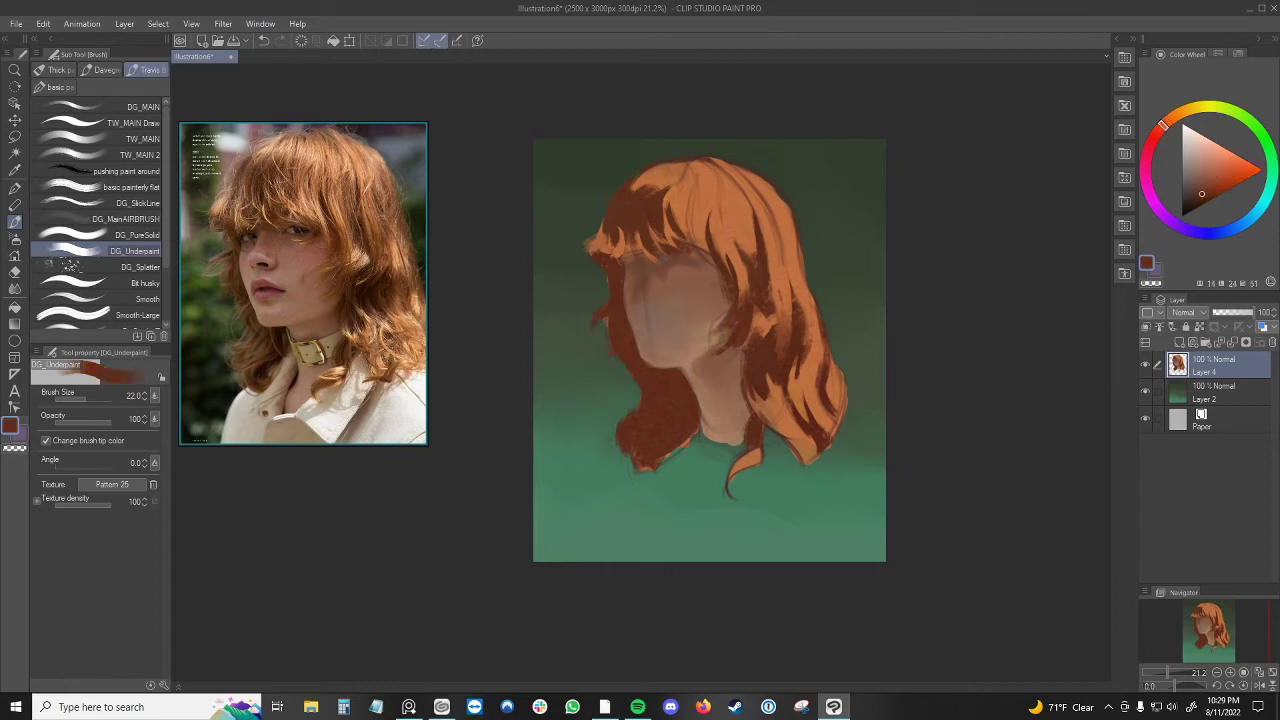
left_click(768, 318, "alt")
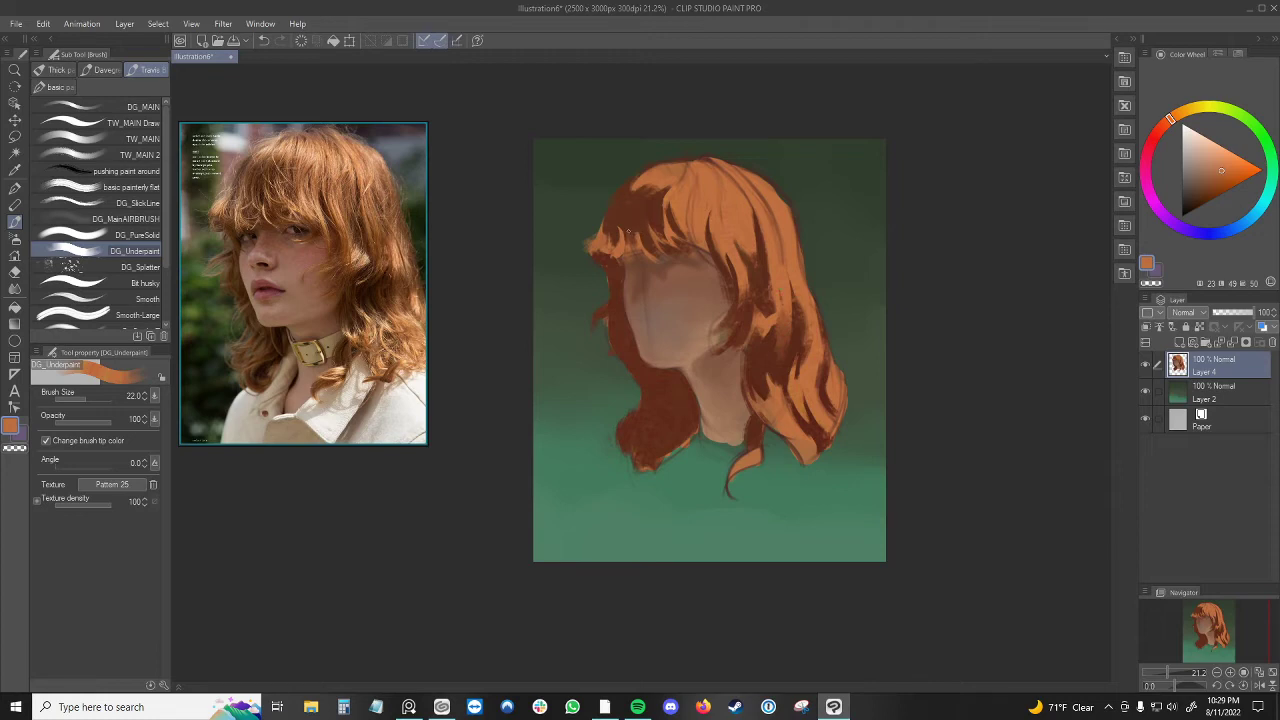
- Darken the orange area at the fringe's left side with sampled brown strokes at brush size 94
left_click(618, 220, "alt")
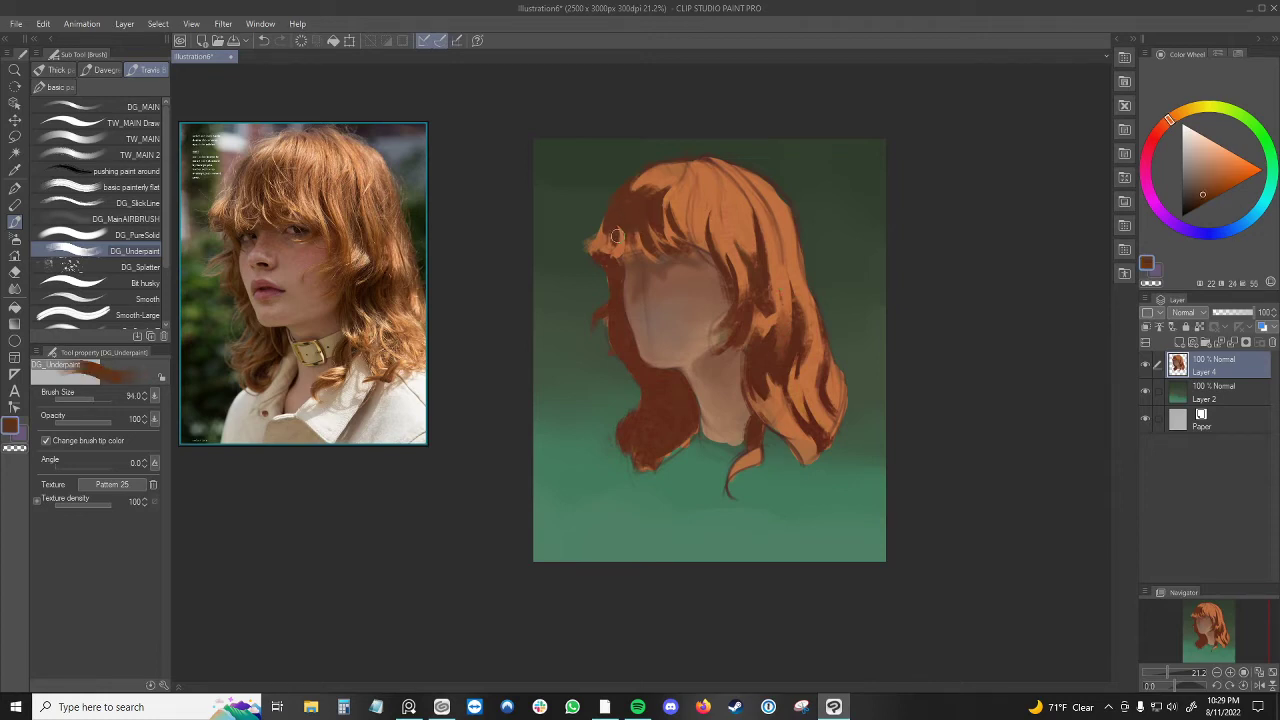
mouse_move(622, 221)
left_mouse_down()
mouse_move(603, 269)
mouse_move(613, 238)
left_mouse_up()
left_click(621, 217, "alt")
left_click(625, 238, "alt")
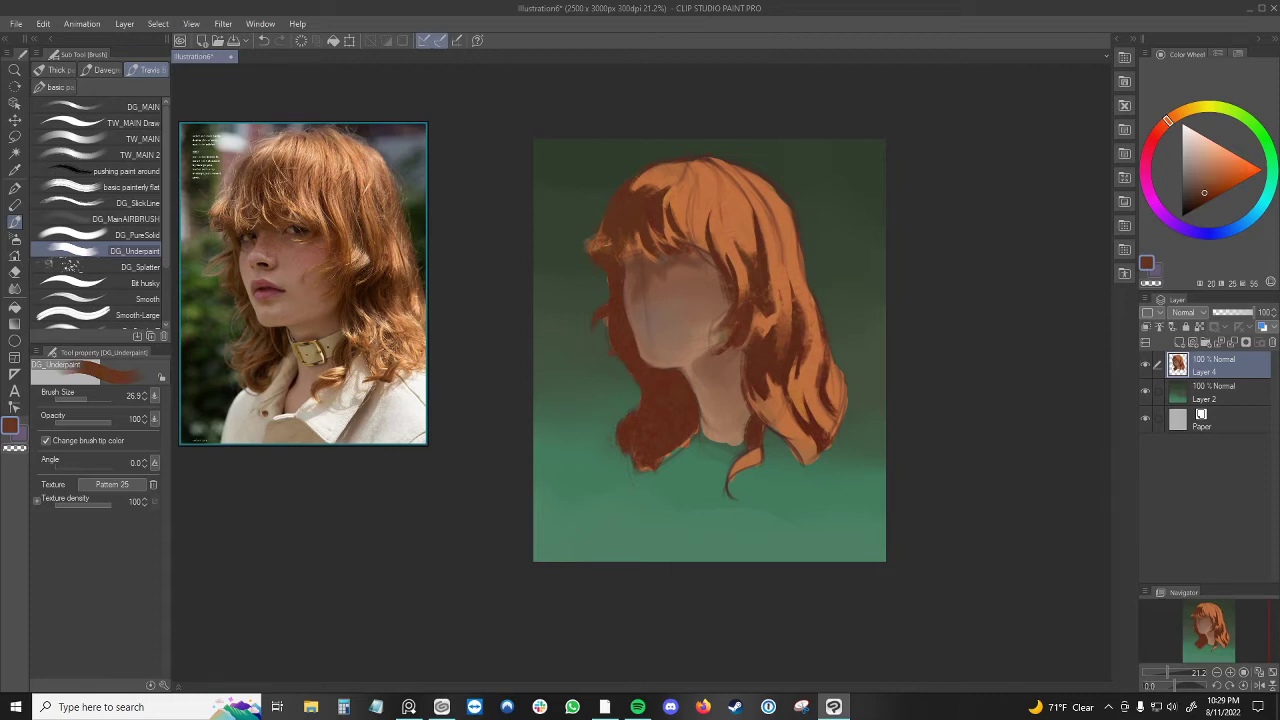
- Set the brush size to 26.9 and clean up the fringe's left tip and outer edge with sampled brown and background green
left_click(618, 228, "alt")
left_click(622, 270, "alt")
left_click(593, 248, "alt")
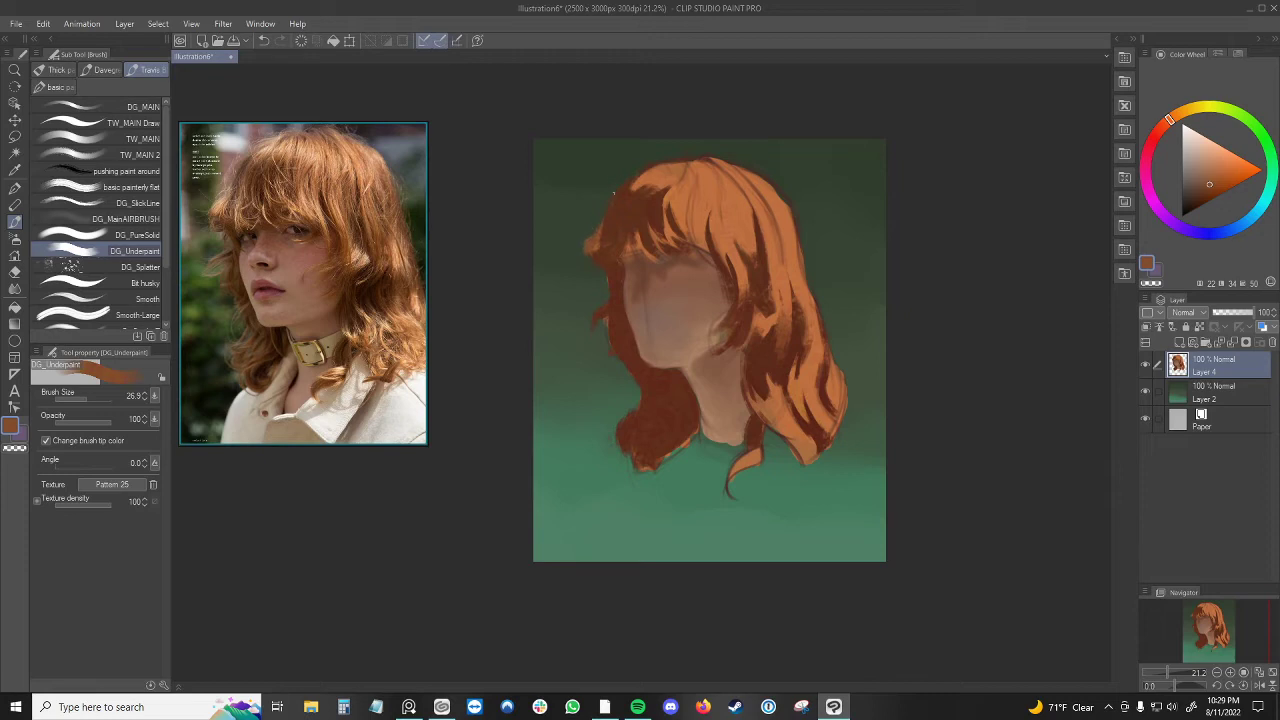
left_click(614, 193, "alt")
left_click(590, 242, "alt")
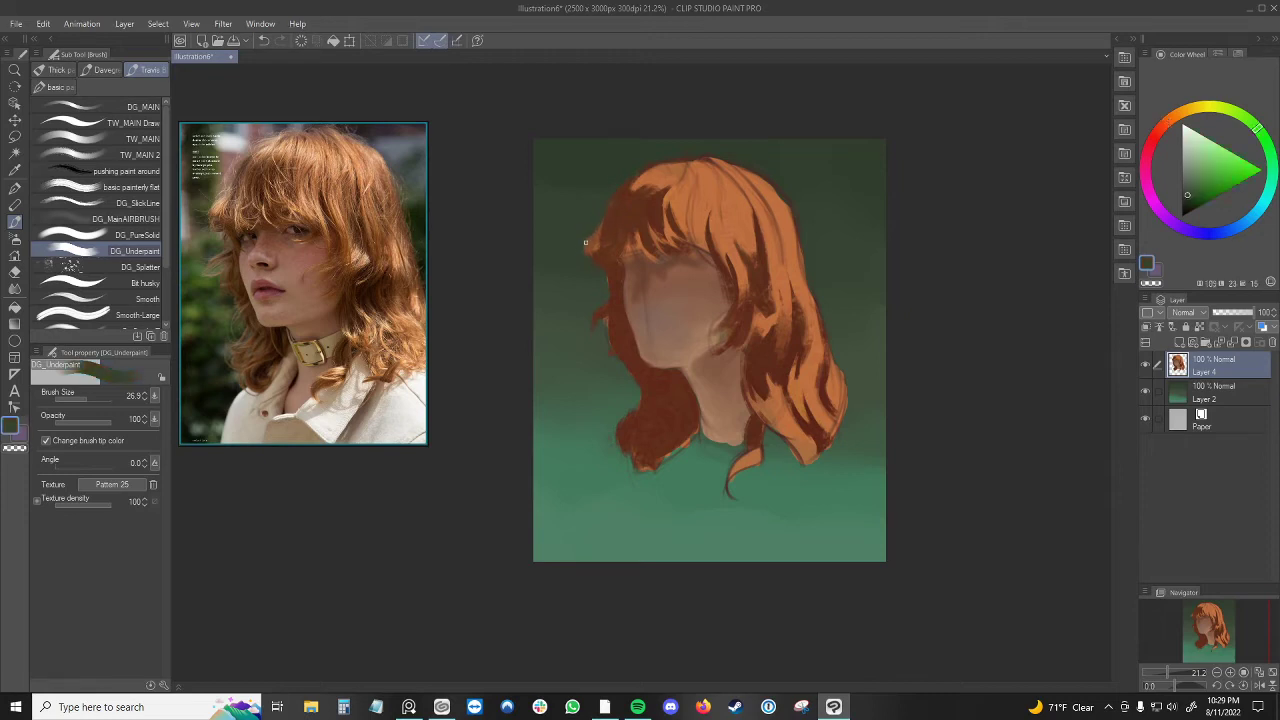
left_click(592, 240, "alt")
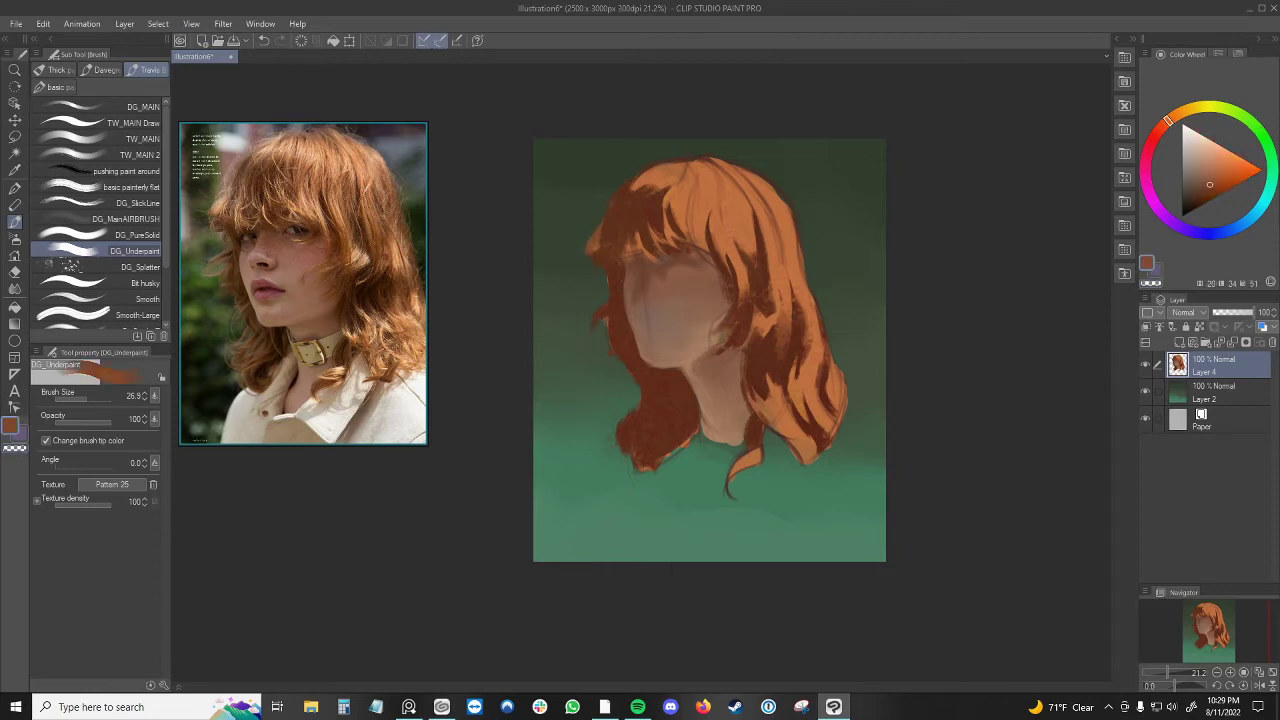
- Extend the fringe's dark shadow toward the crown with sampled reddish-brown strokes at brush size 81.2
left_click(650, 197, "alt")
left_click_drag(650, 195, 659, 195)
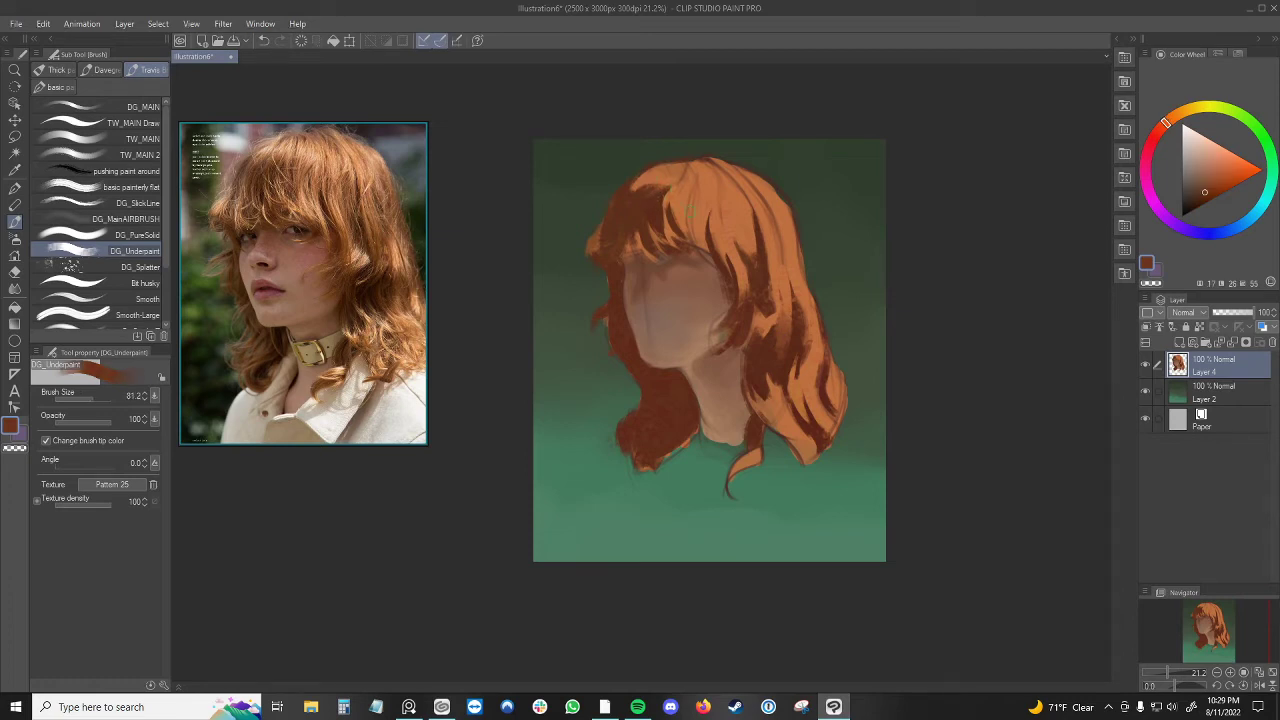
left_click_drag(669, 206, 664, 206)
left_click(652, 190, "alt")
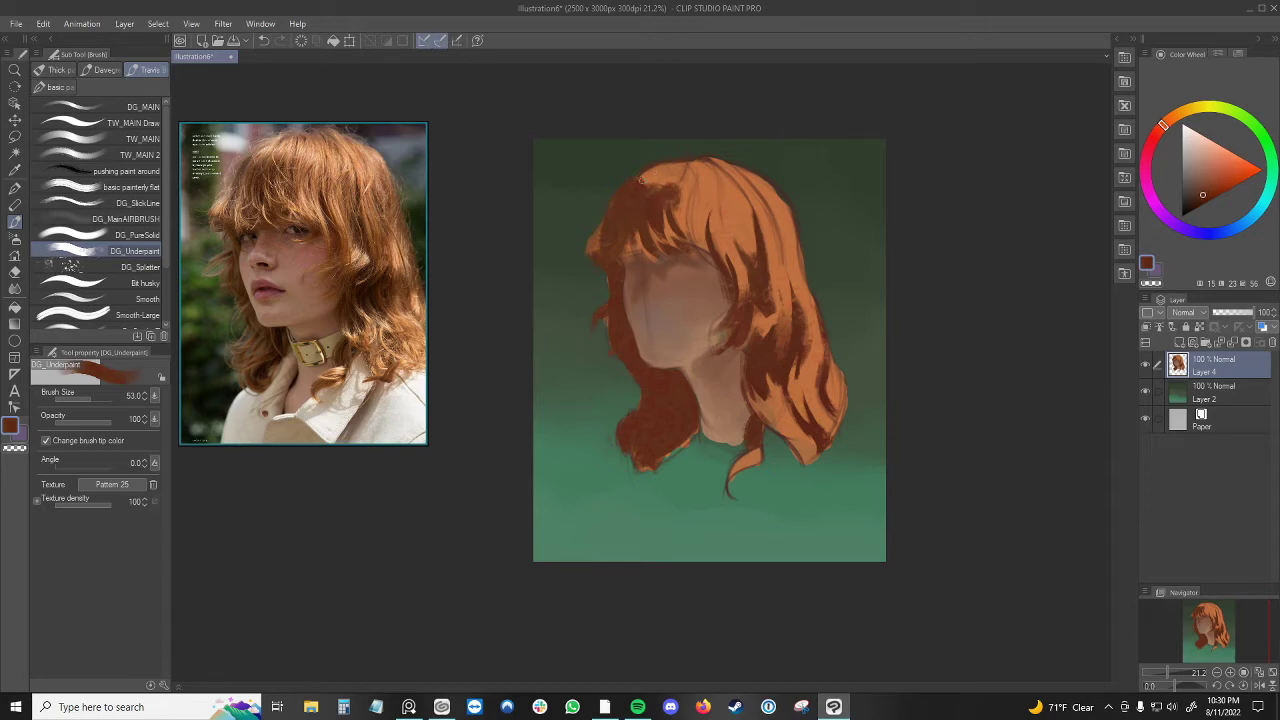
- Shape the fringe shadow's upper right edge into strands with alternating orange and dark brown, reducing the brush size from 53 to 13
left_click(650, 176, "alt")
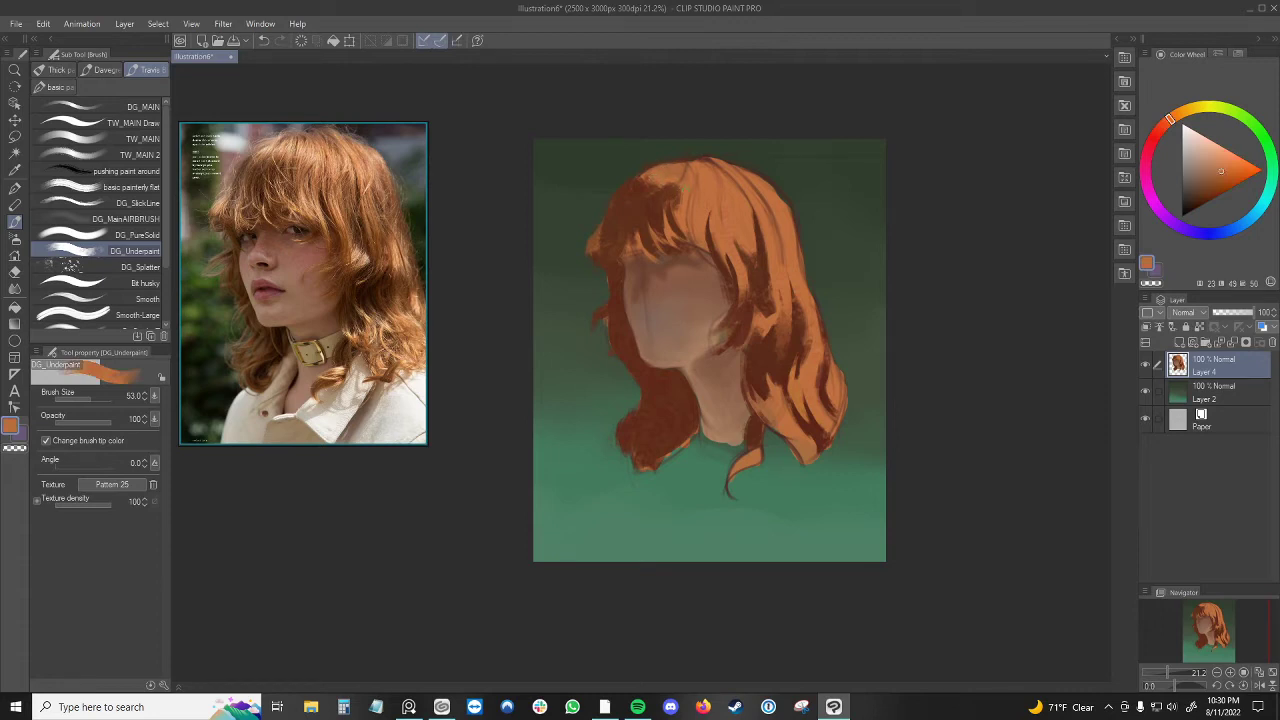
left_click(666, 188, "alt")
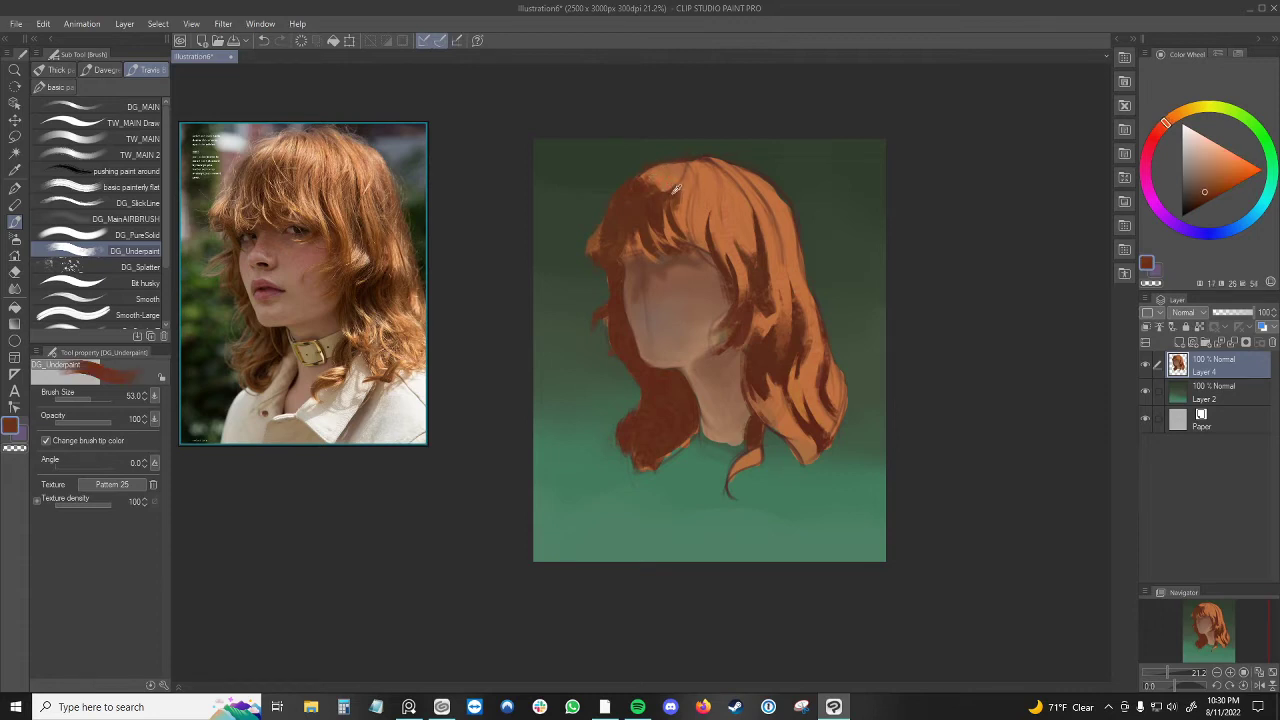
left_click_drag(678, 185, 672, 192, "ctrl+alt")
left_click(664, 195, "alt")
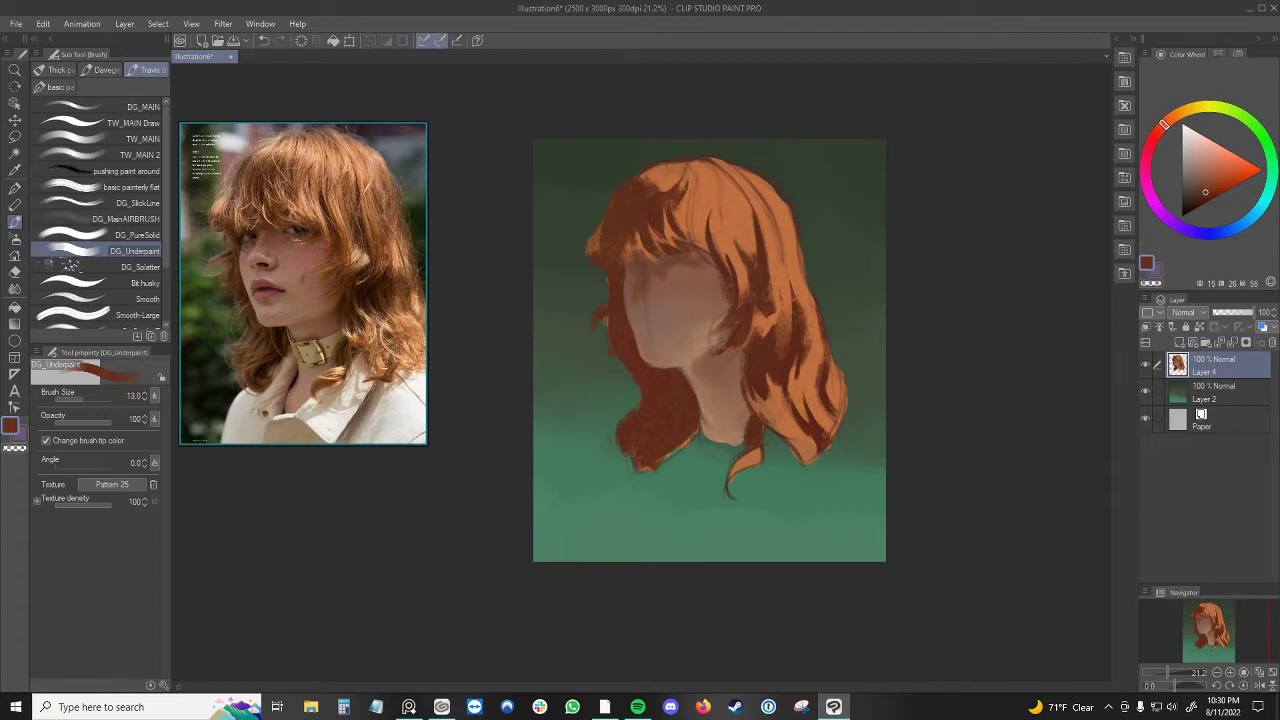
left_click(686, 176, "alt")
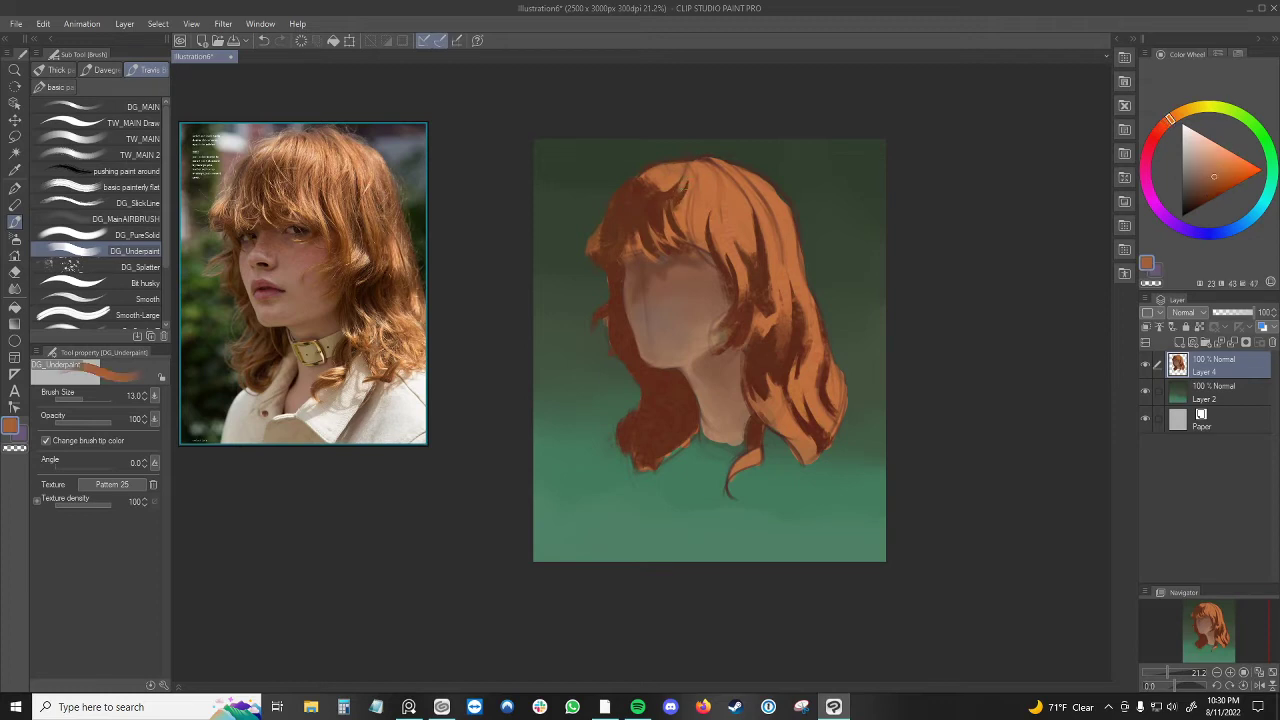
left_click(669, 193, "alt")
left_click(638, 186, "alt")
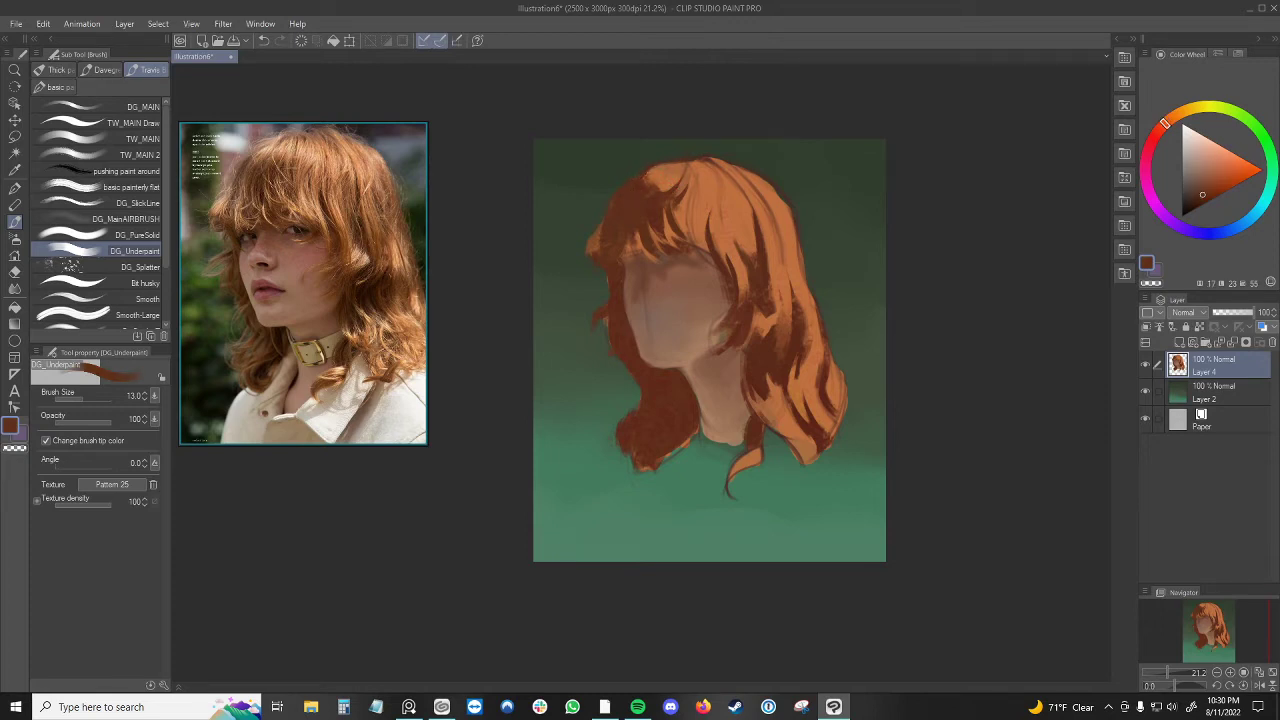
- Smooth the crown by painting sampled orange over its thin dark lines at brush sizes 81.2 and 196
left_click(690, 170, "alt")
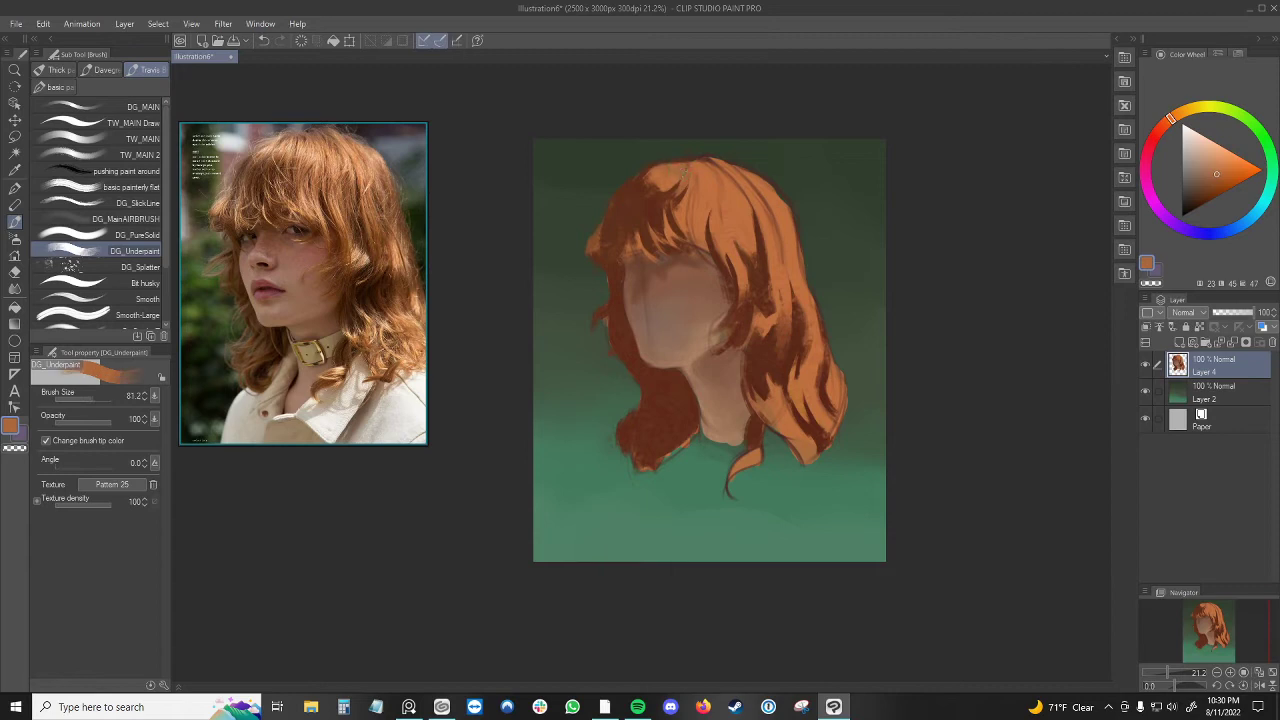
left_click_drag(706, 192, 722, 196)
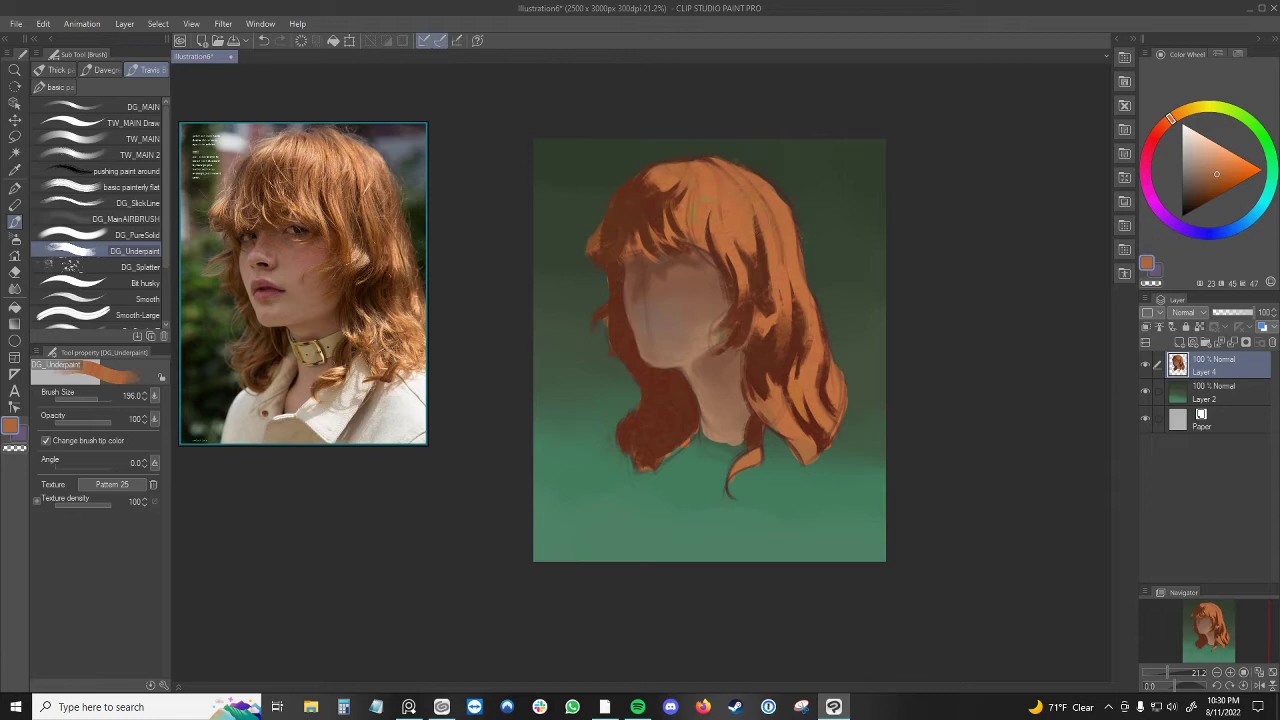
mouse_move(731, 201)
left_mouse_down()
mouse_move(721, 213)
mouse_move(726, 200)
left_mouse_up()
- Set the brush size to 5.8, touch up the crown in orange, and draw a thin dark brown strand beside the neck
left_click(720, 178, "alt")
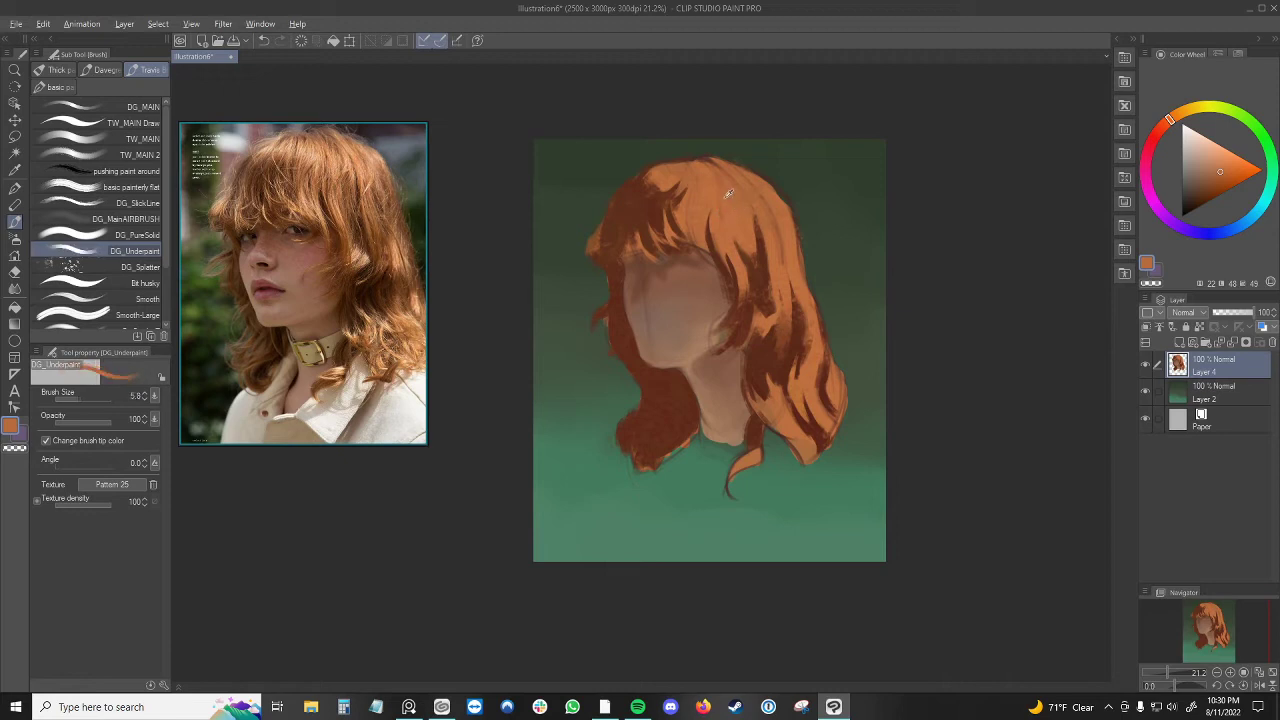
left_click(720, 181, "alt")
left_click(756, 383, "alt")
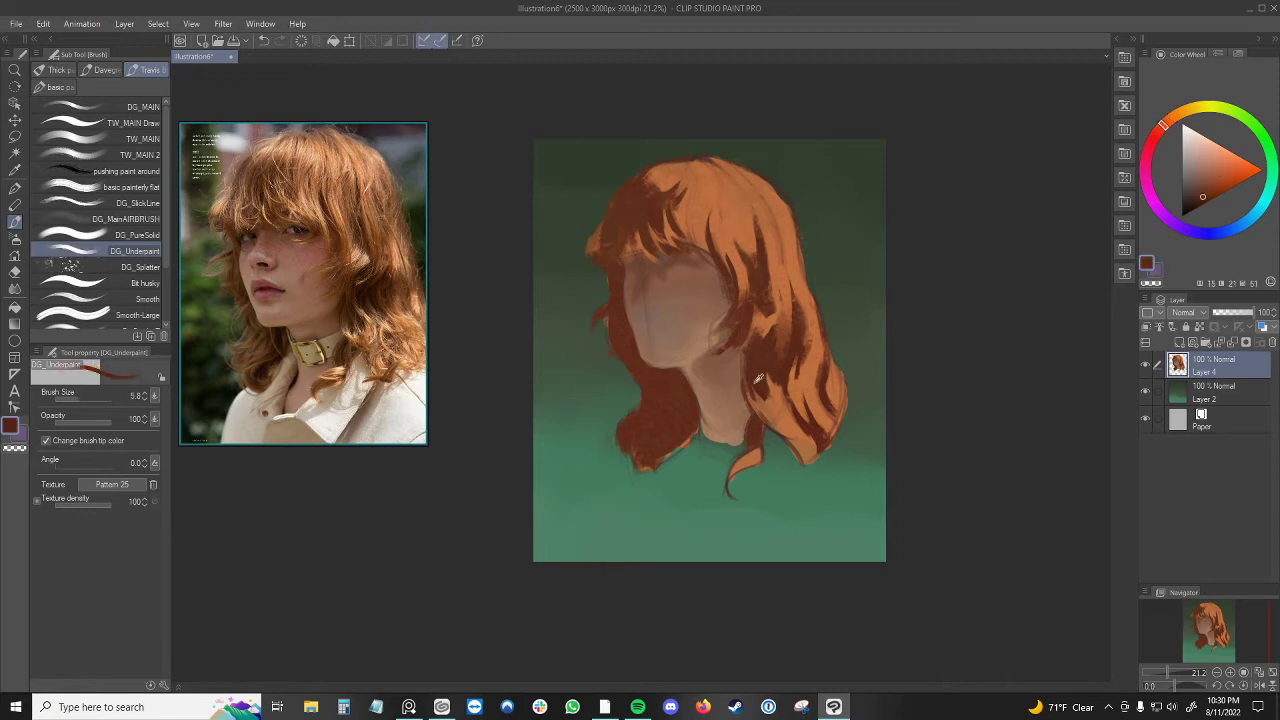
left_click_drag(750, 351, 740, 387)
- Refine the strands in the middle of the fringe with sampled dark brown and orange, reducing the brush size from 37.4 to 26.4
left_click_drag(646, 246, 648, 243, "ctrl+alt")
left_click(648, 243, "alt")
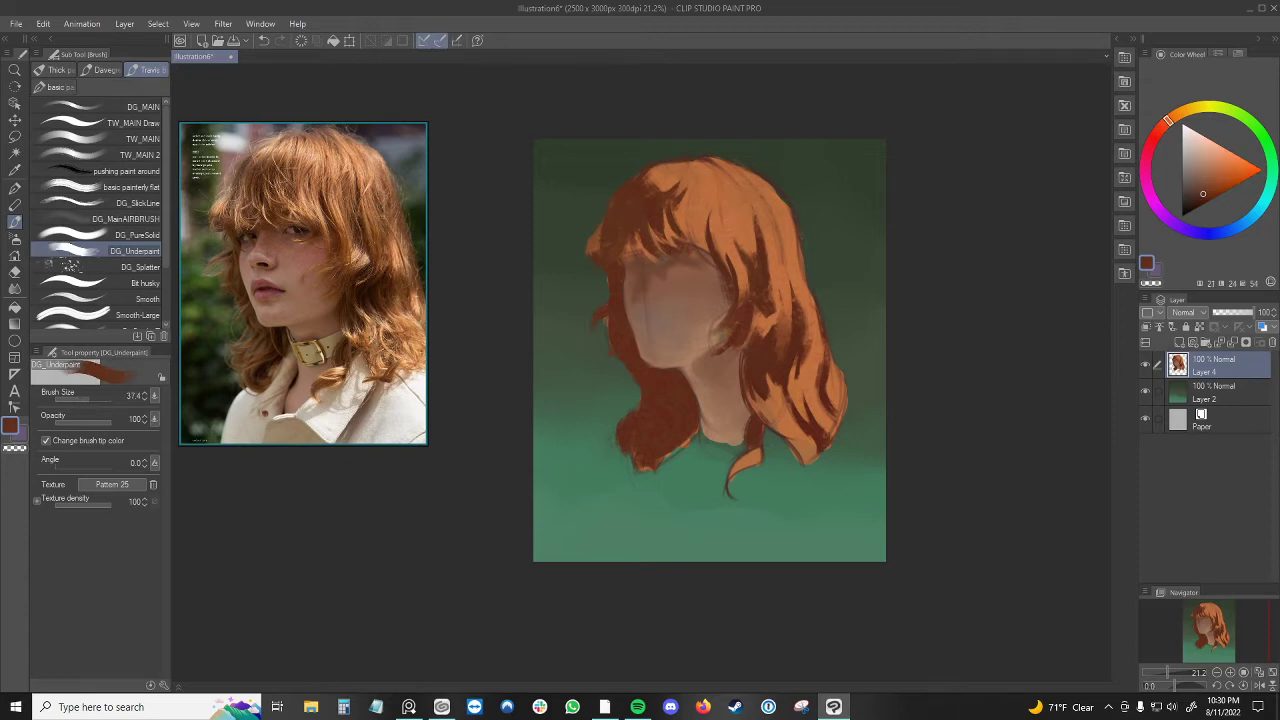
key("[")
left_click(656, 224, "alt")
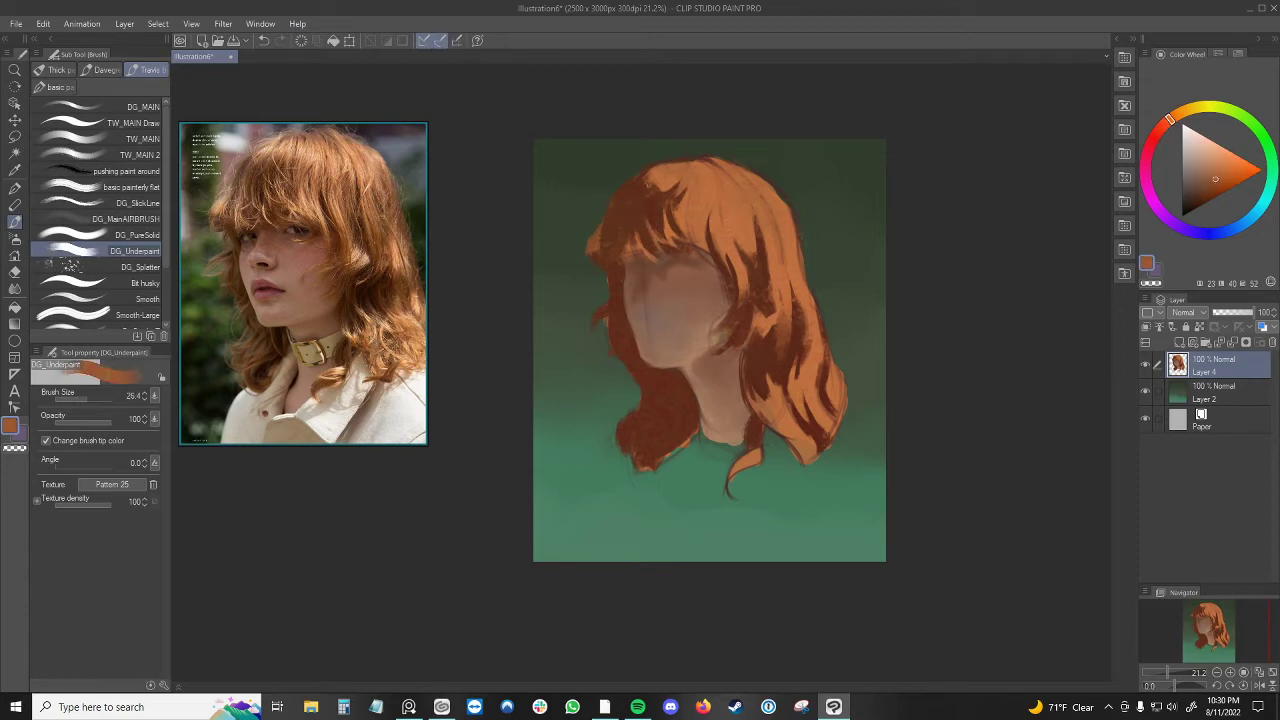
- Refine the fringe strands over the forehead with dark red and orange tones sampled from the painted hair
left_click(641, 220, "alt")
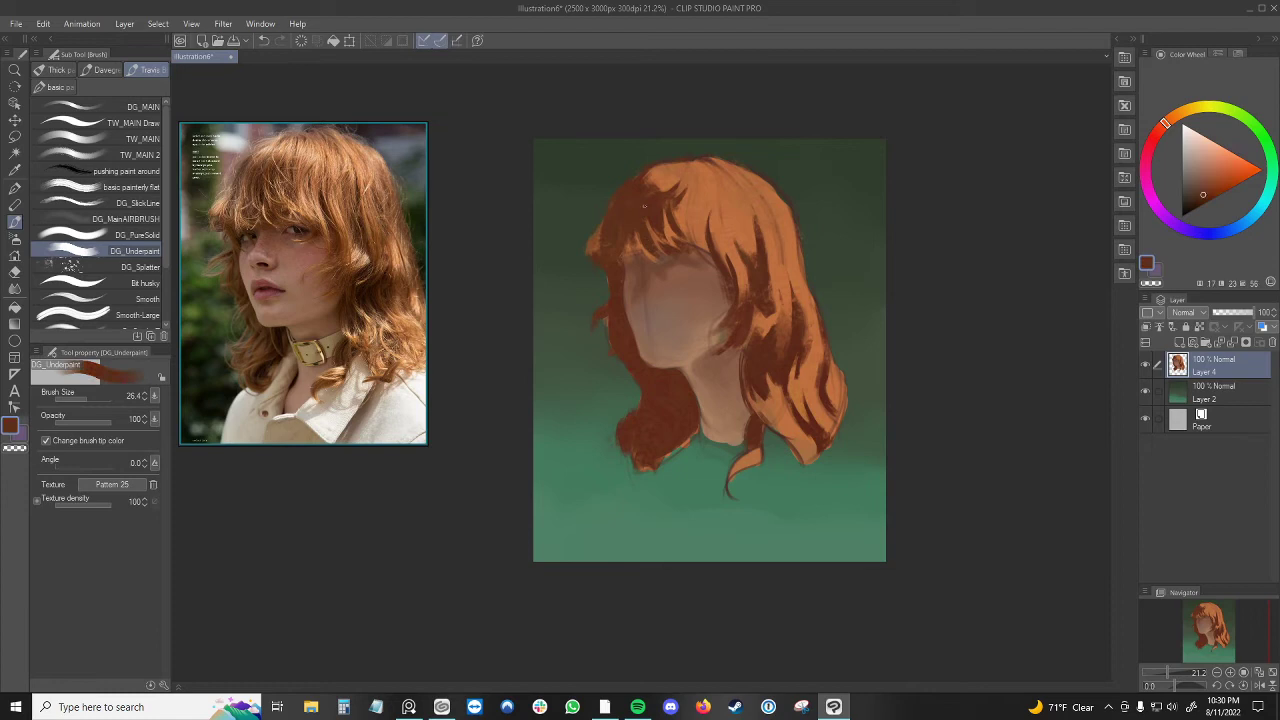
key("alt")
left_click(666, 236, "alt")
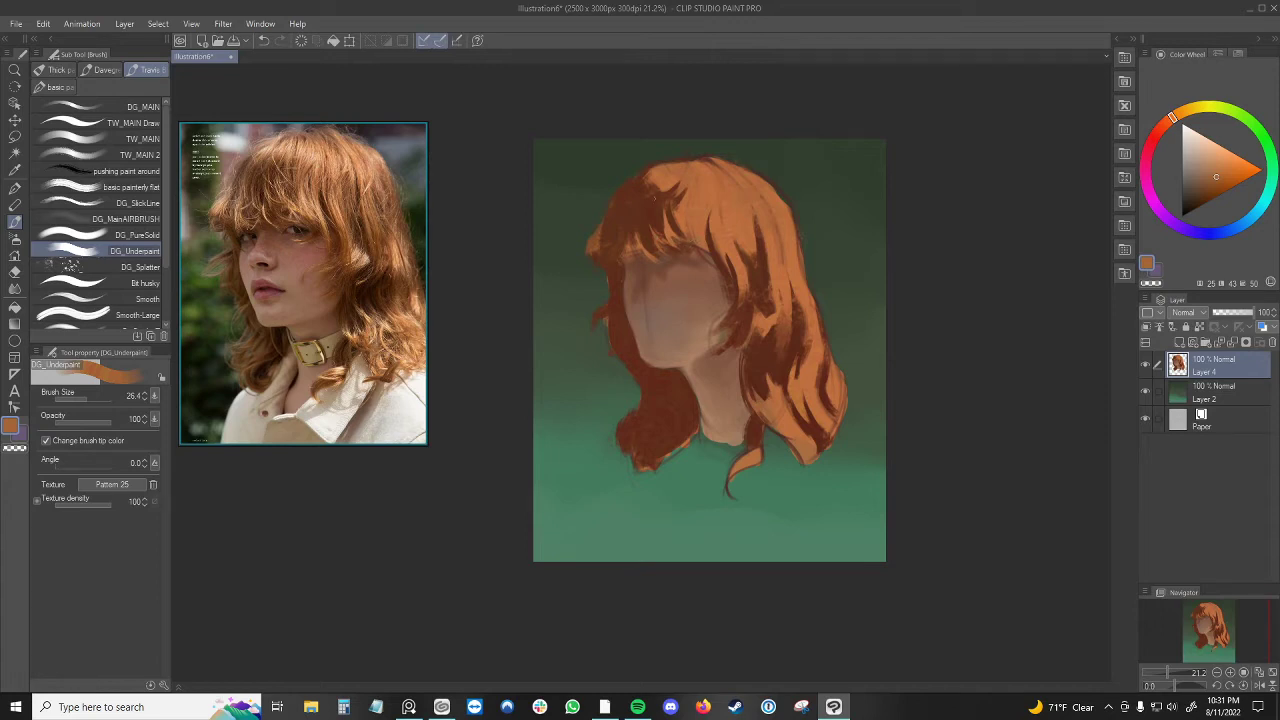
left_click(714, 241, "alt")
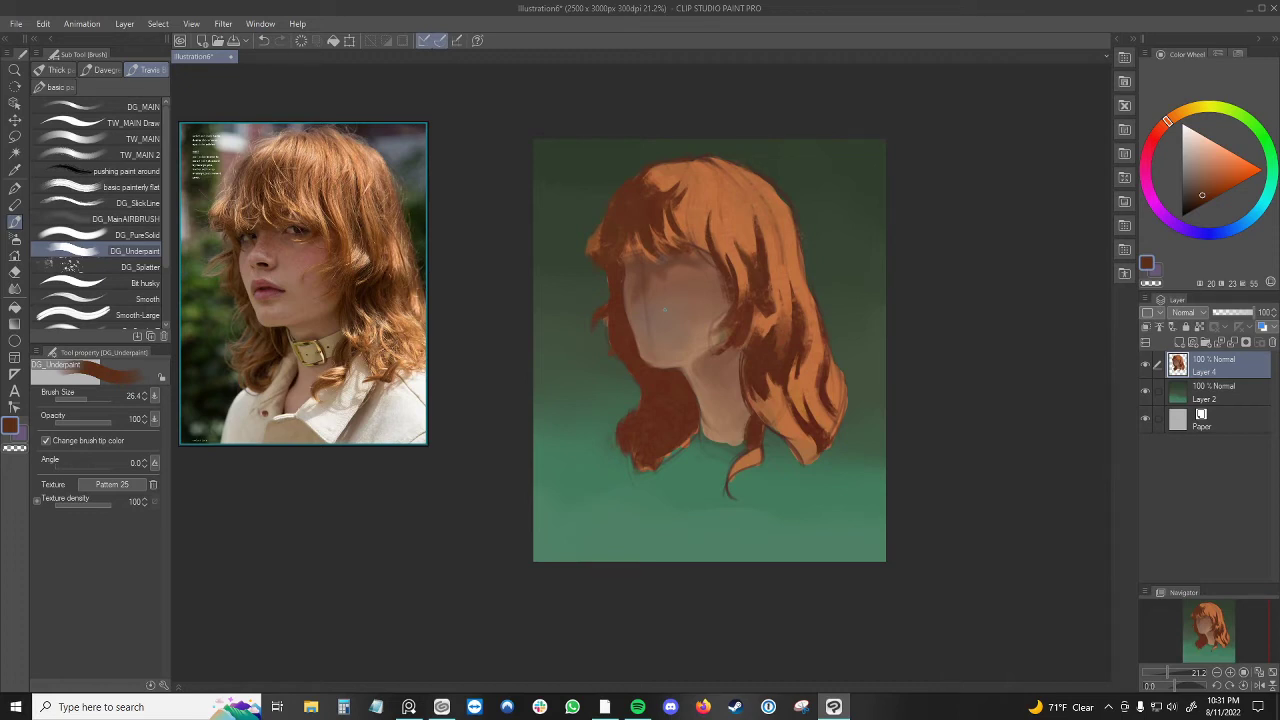
- Block in the nose and eye-socket shadow on the face with sampled brown skin tones and a larger DG_Underpaint brush
left_click(648, 279, "alt")
left_click_drag(641, 291, 649, 300)
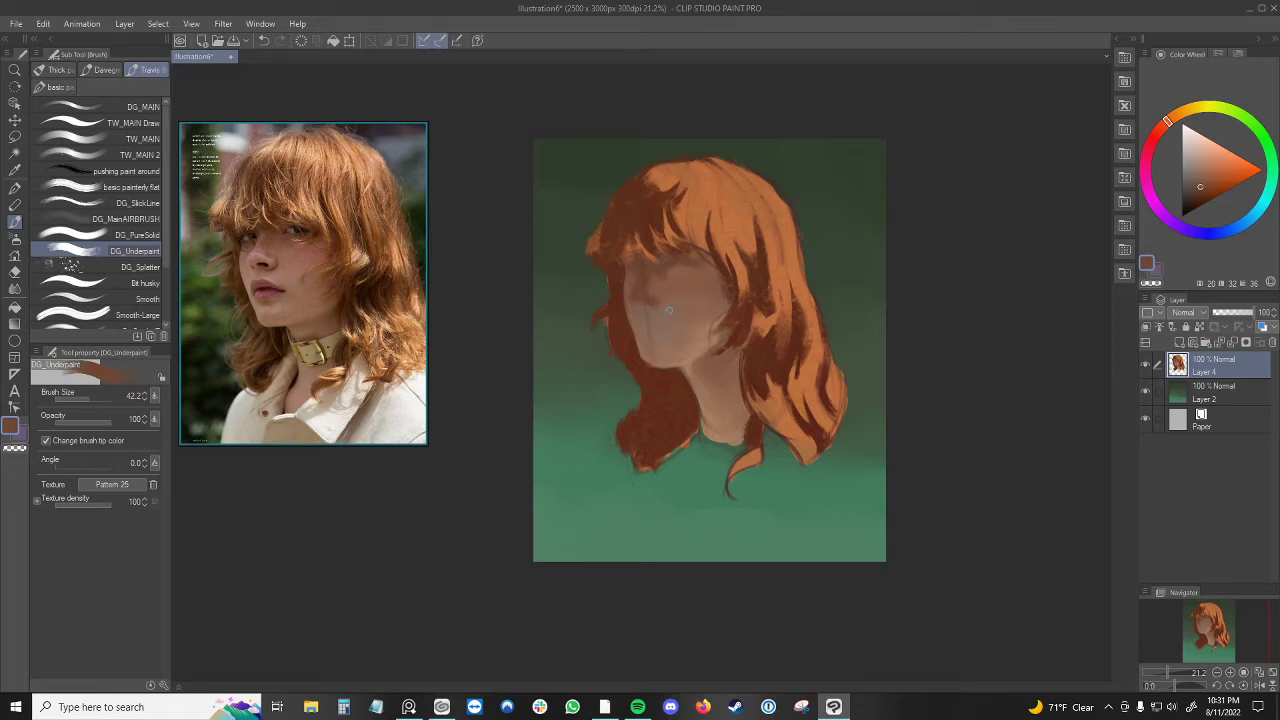
left_click(670, 297, "alt")
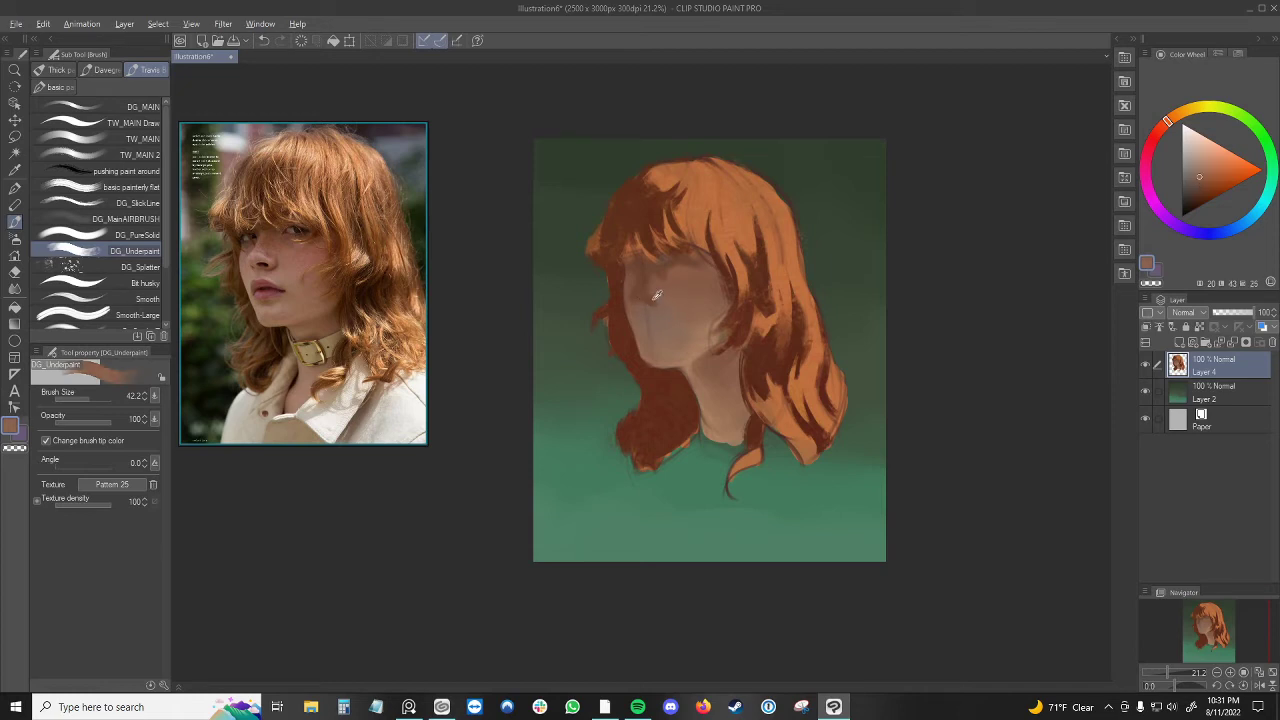
left_click(653, 304, "alt")
key("]")
left_click_drag(645, 303, 637, 297)
left_click(636, 298, "alt")
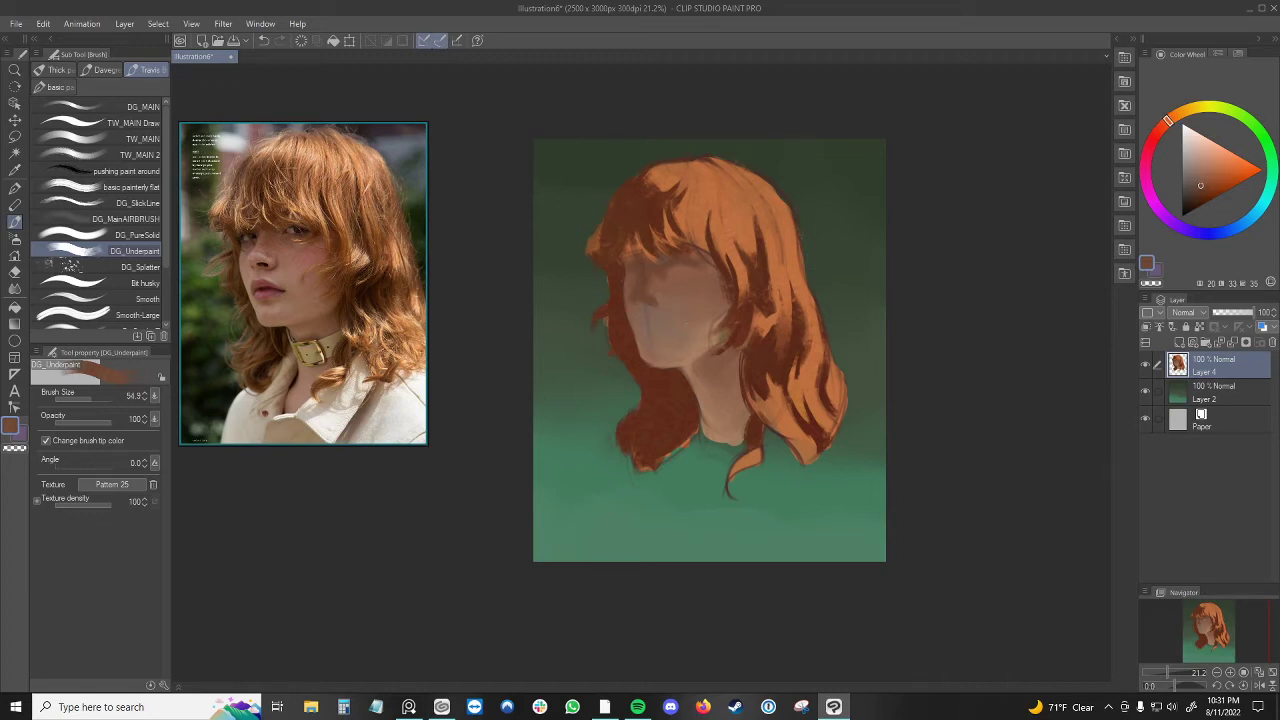
- Paint a dark red strand at the fringe's edge above the temple with the brush size reduced to 24.2
left_click(726, 230, "alt")
key("bracketleft")
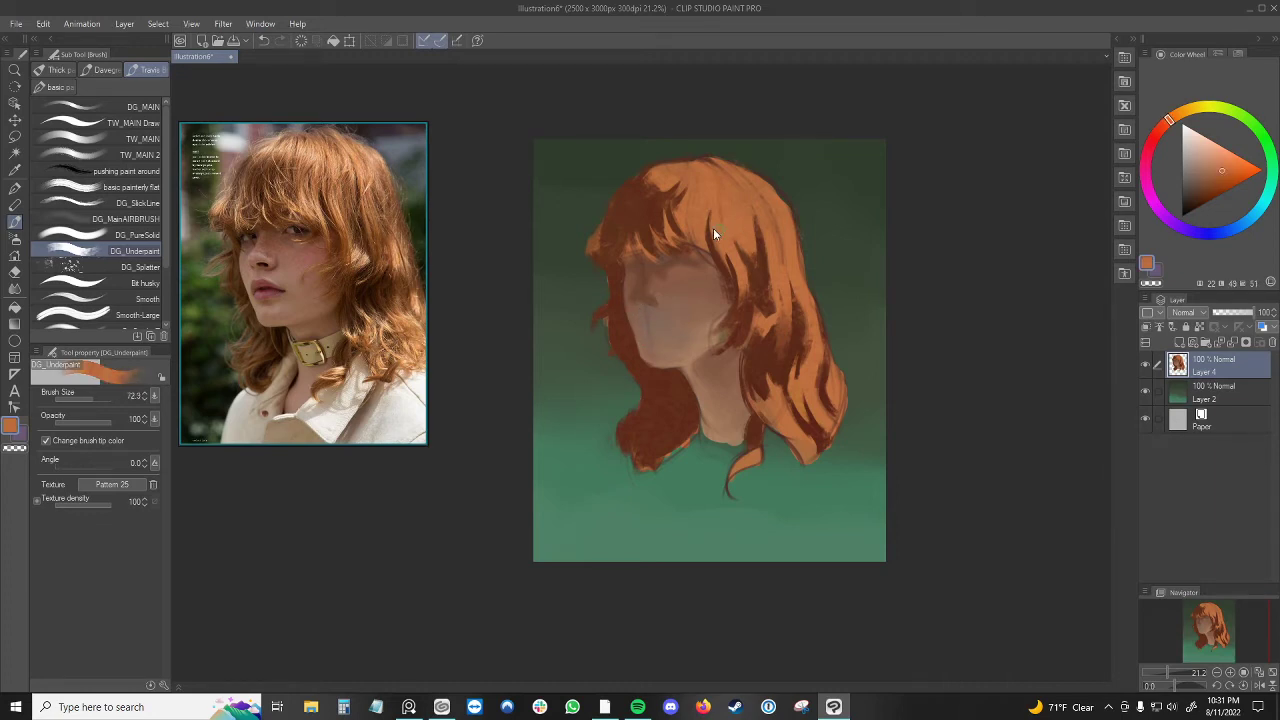
left_click(712, 230, "alt")
key("bracketleft")
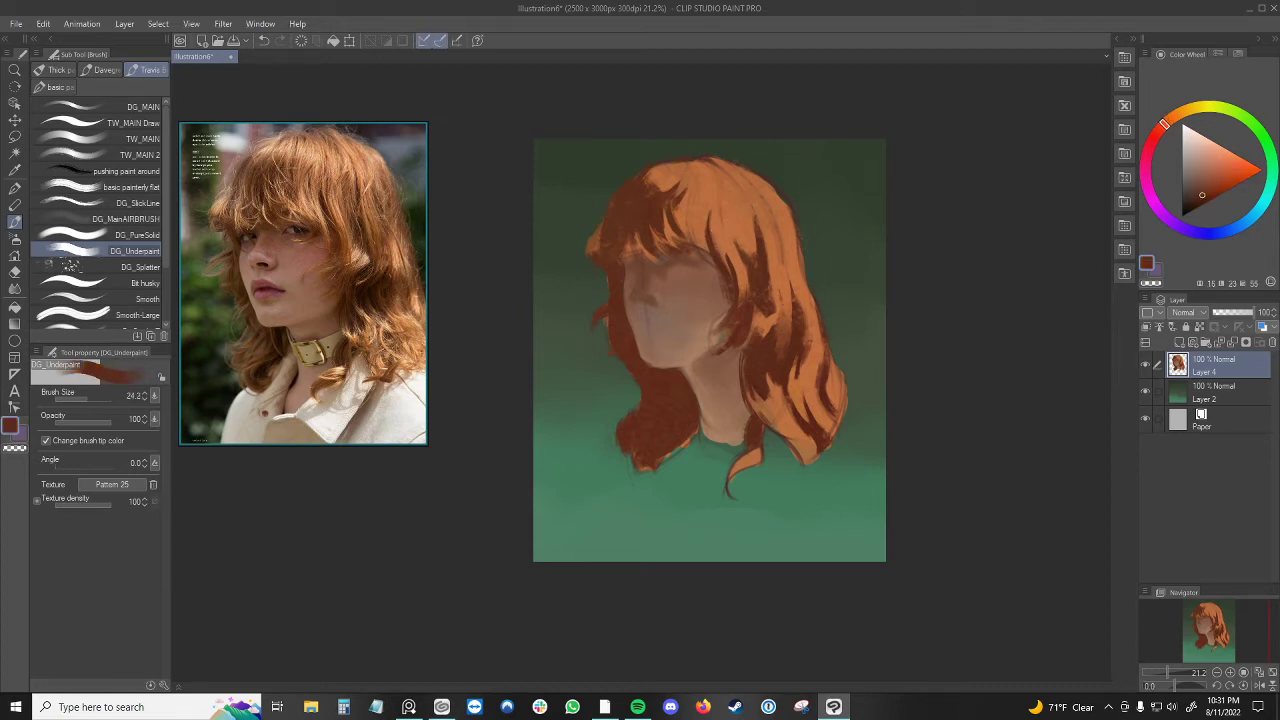
left_click_drag(716, 269, 718, 287)
- Switch to the basic painterly flat brush and blend sampled reddish brown into the dark hair at the crown on Layer 4
left_click(1179, 343)
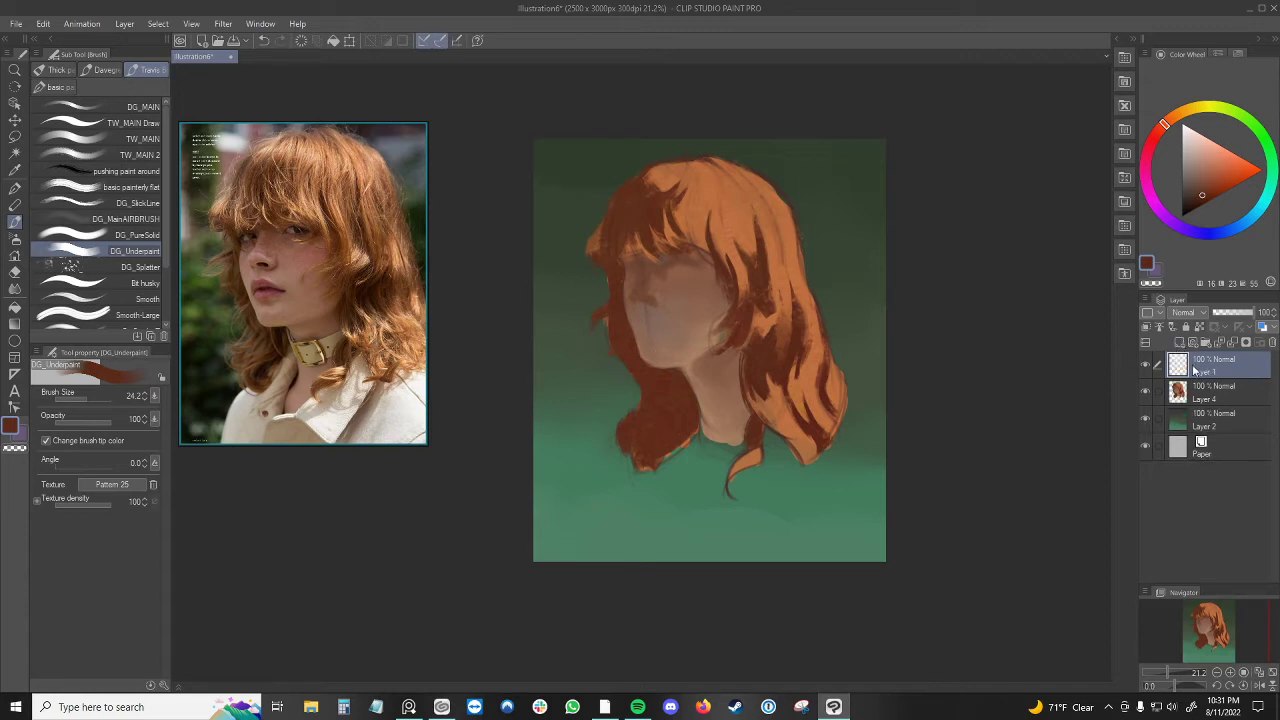
key("ctrl+z")
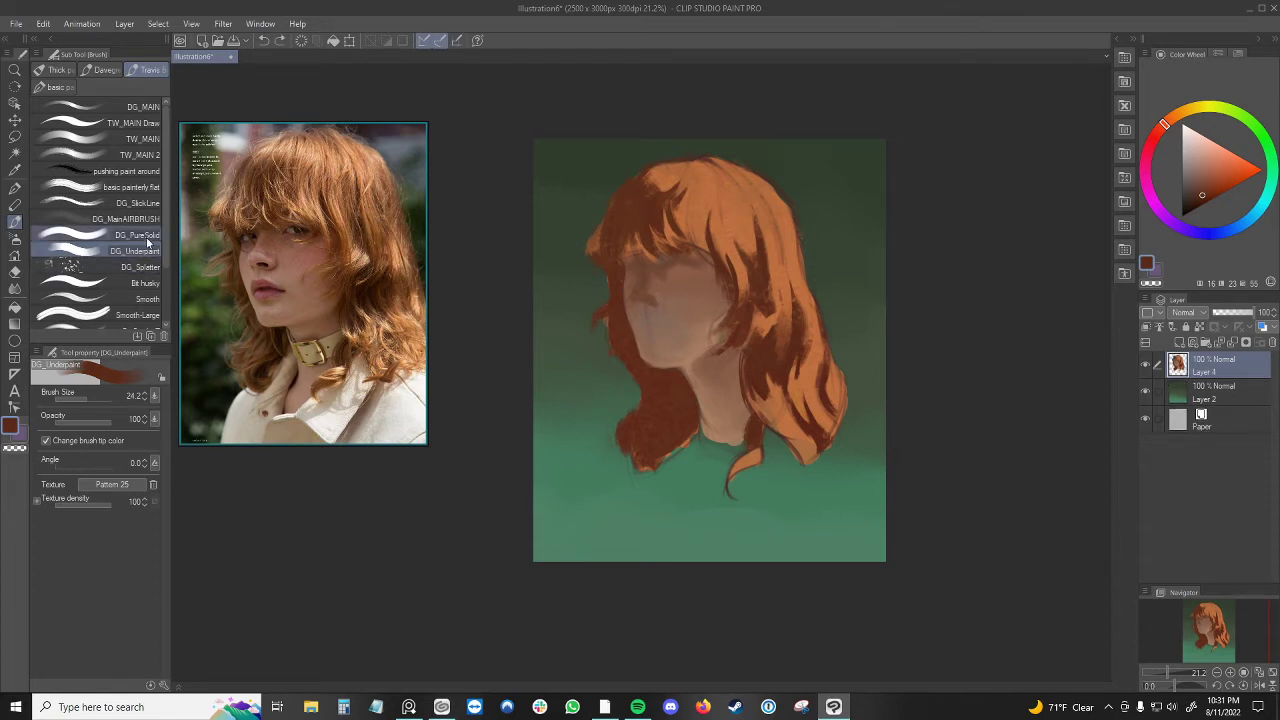
left_click(140, 187)
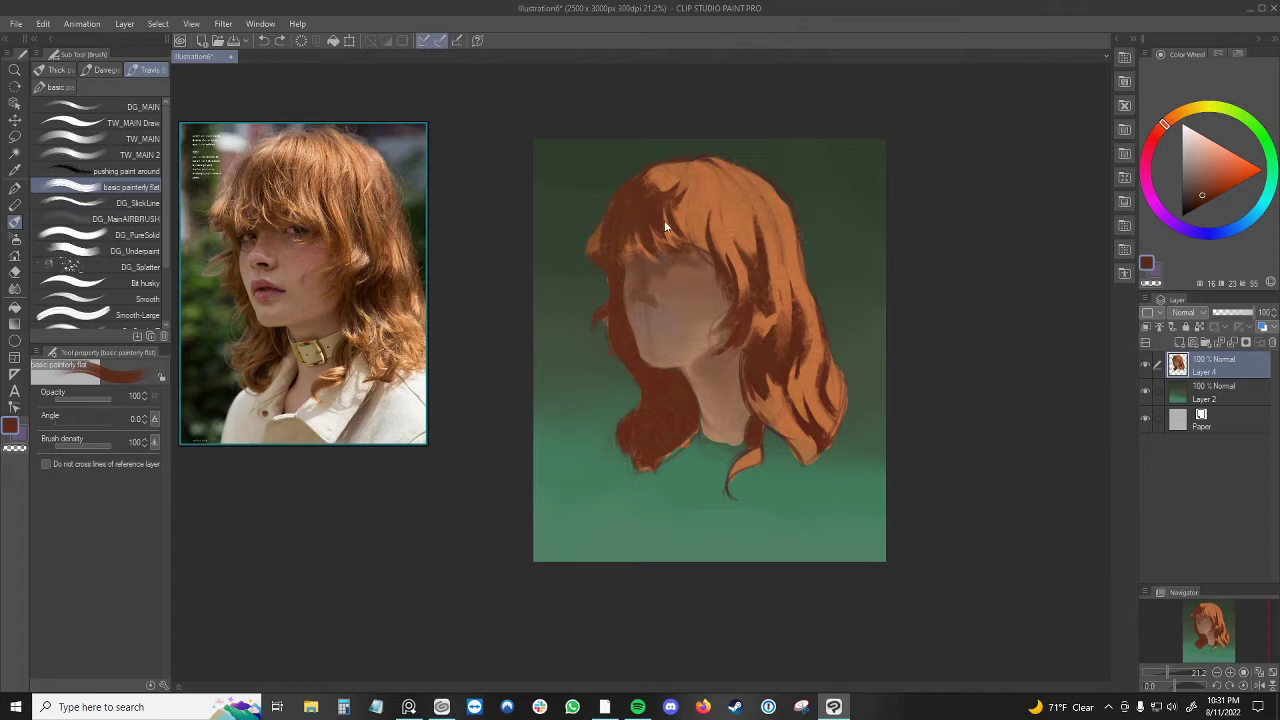
left_click(649, 186, "alt")
left_click_drag(642, 182, 655, 191)
left_click(652, 193, "alt")
- Enable Change brush tip color in the brush's color jitter settings with Hue 6
left_click(166, 686)
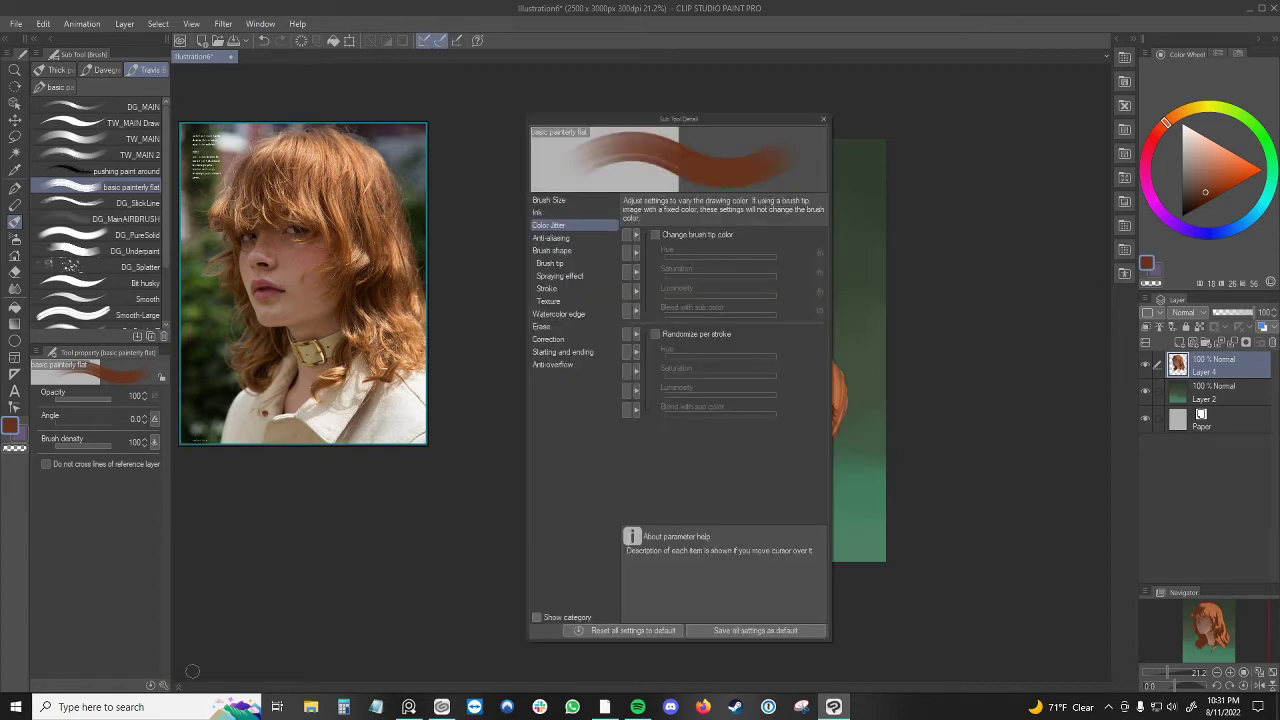
left_click(655, 234)
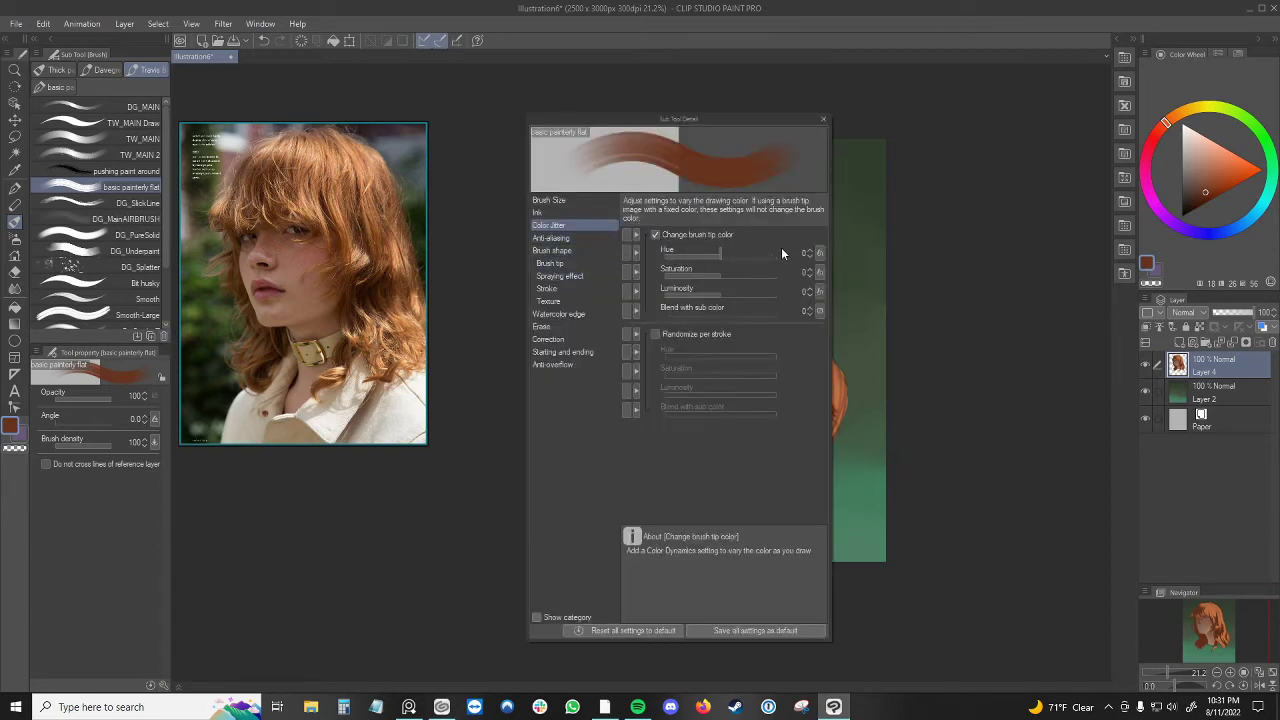
left_click(810, 250)
left_click(810, 250)
left_click(810, 250)
left_click(810, 250)
left_click(810, 250)
left_click(810, 250)
- Set the tip color jitter to Saturation 3 and Luminosity 2, and show Change brush tip color in the tool properties
left_click(810, 269)
left_click(810, 269)
left_click(810, 269)
left_click(810, 290)
left_click(810, 290)
left_click(626, 235)
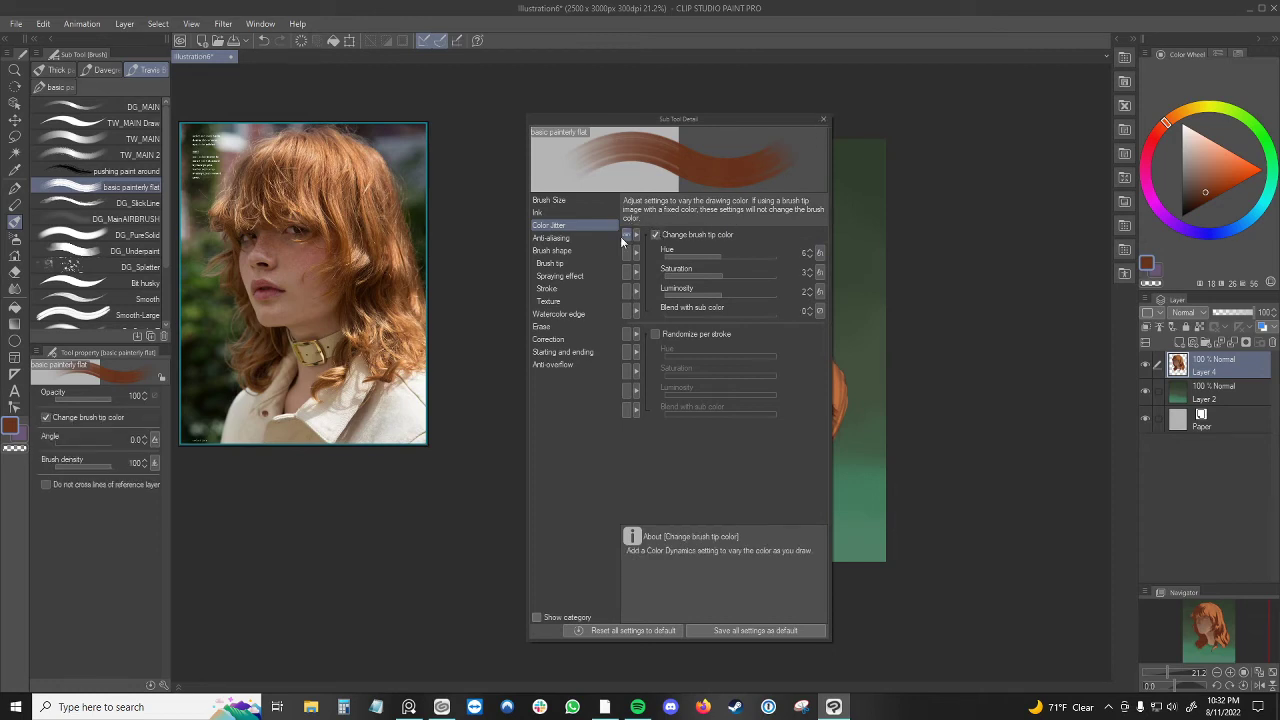
left_click(823, 119)
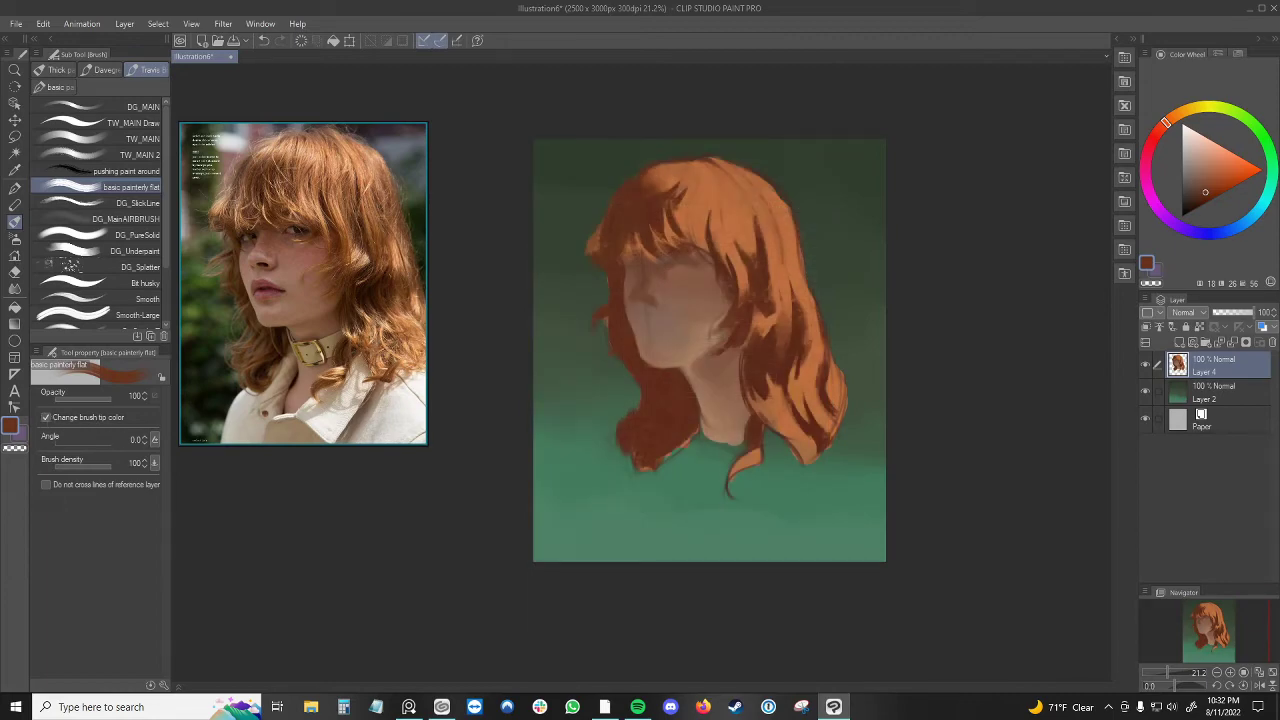
- Test the brush's color jitter with a dark red swatch on the background beside the hair and undo it
mouse_move(561, 392)
left_mouse_down()
mouse_move(585, 450)
mouse_move(570, 365)
mouse_move(577, 402)
mouse_move(610, 383)
left_mouse_up()
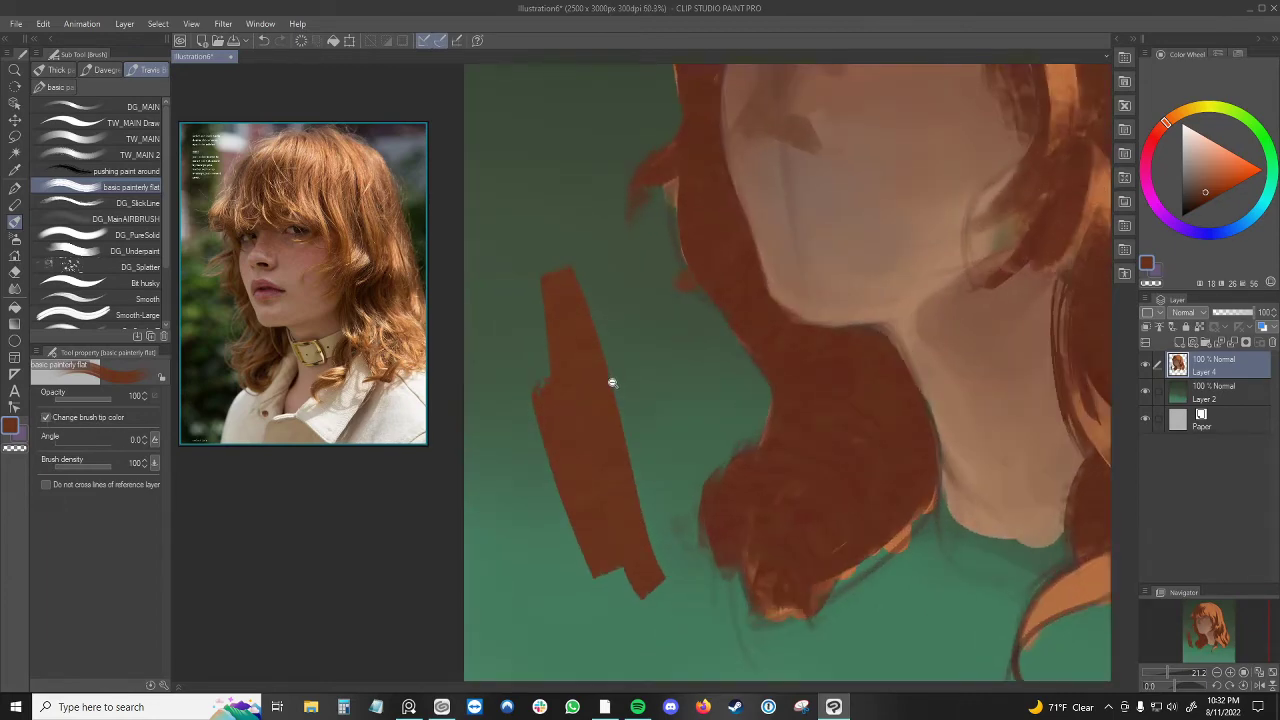
key("ctrl+z")
scroll(640, 373, "down", 4)
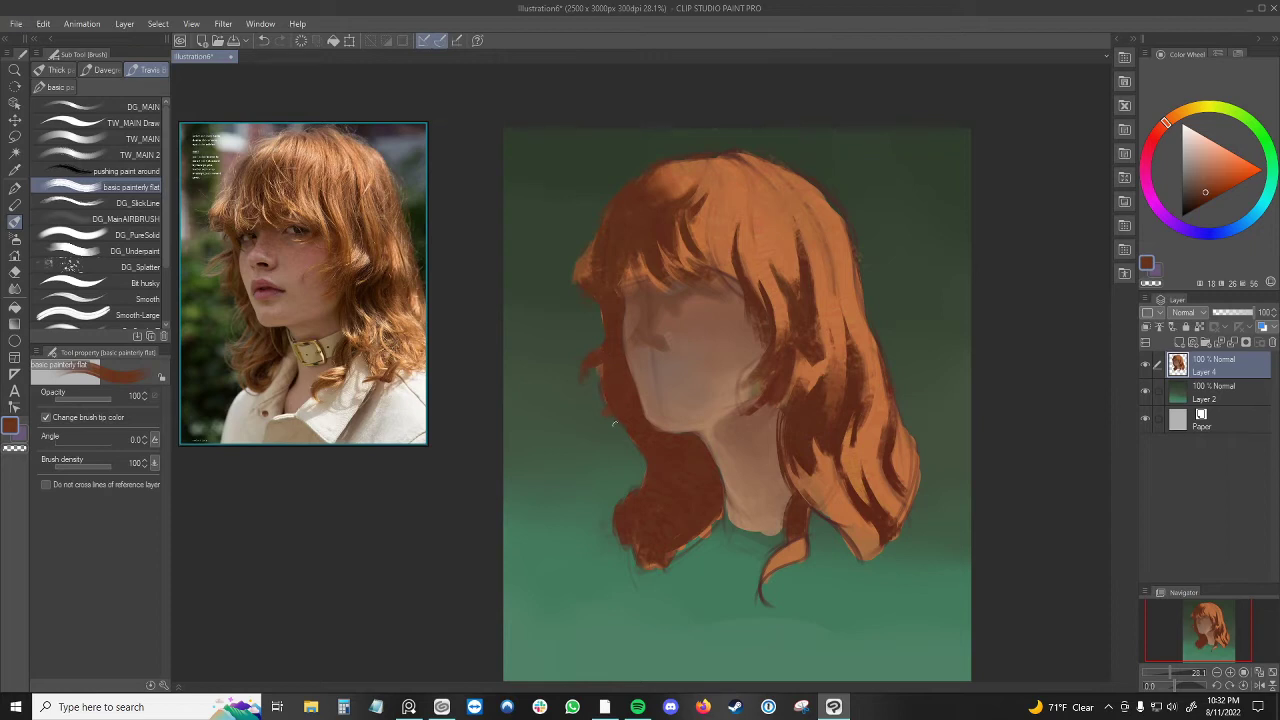
- Soften the outer edge of the dark hair beside the cheek, alternating between transparent color and sampled dark red
key("c")
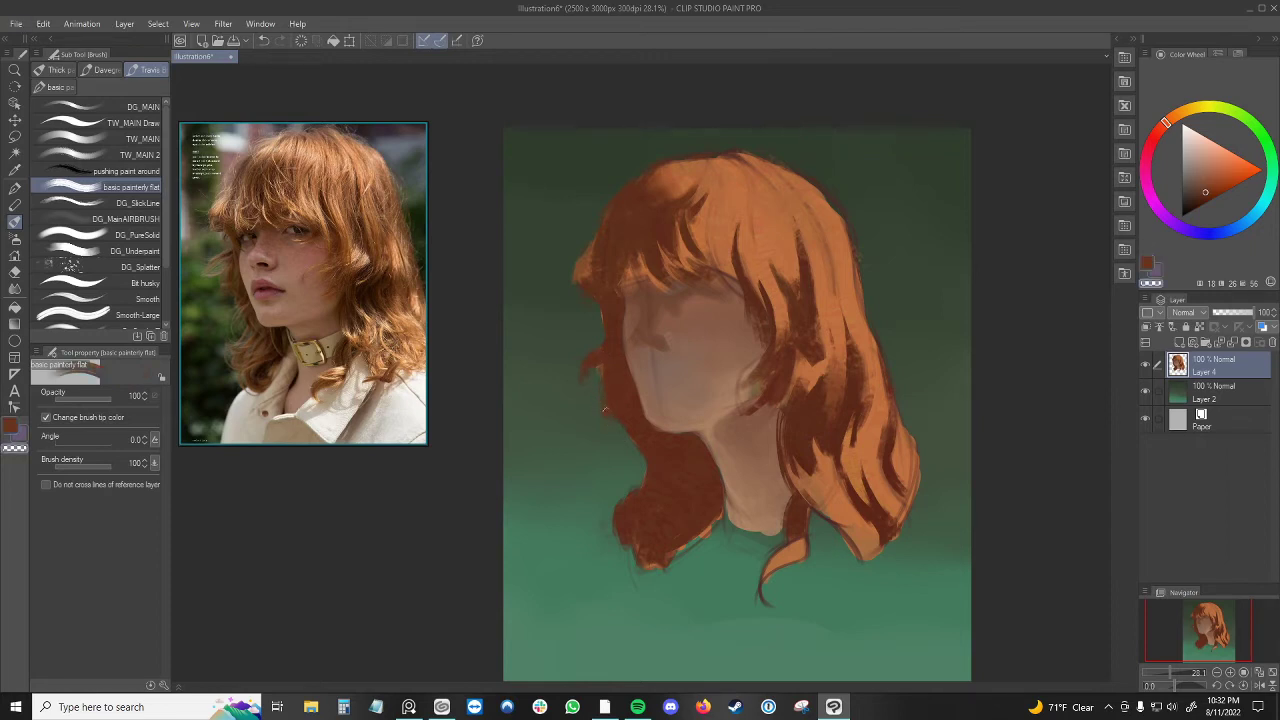
left_click(626, 411, "alt")
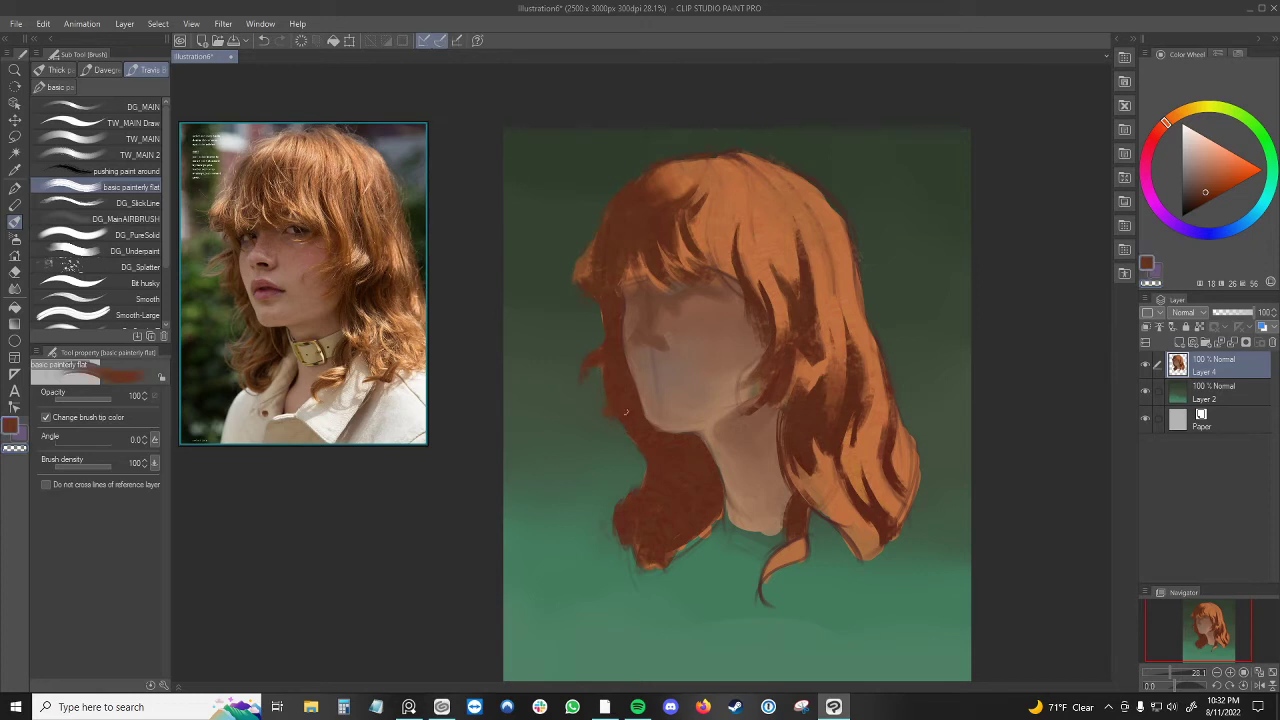
left_click(615, 422, "alt")
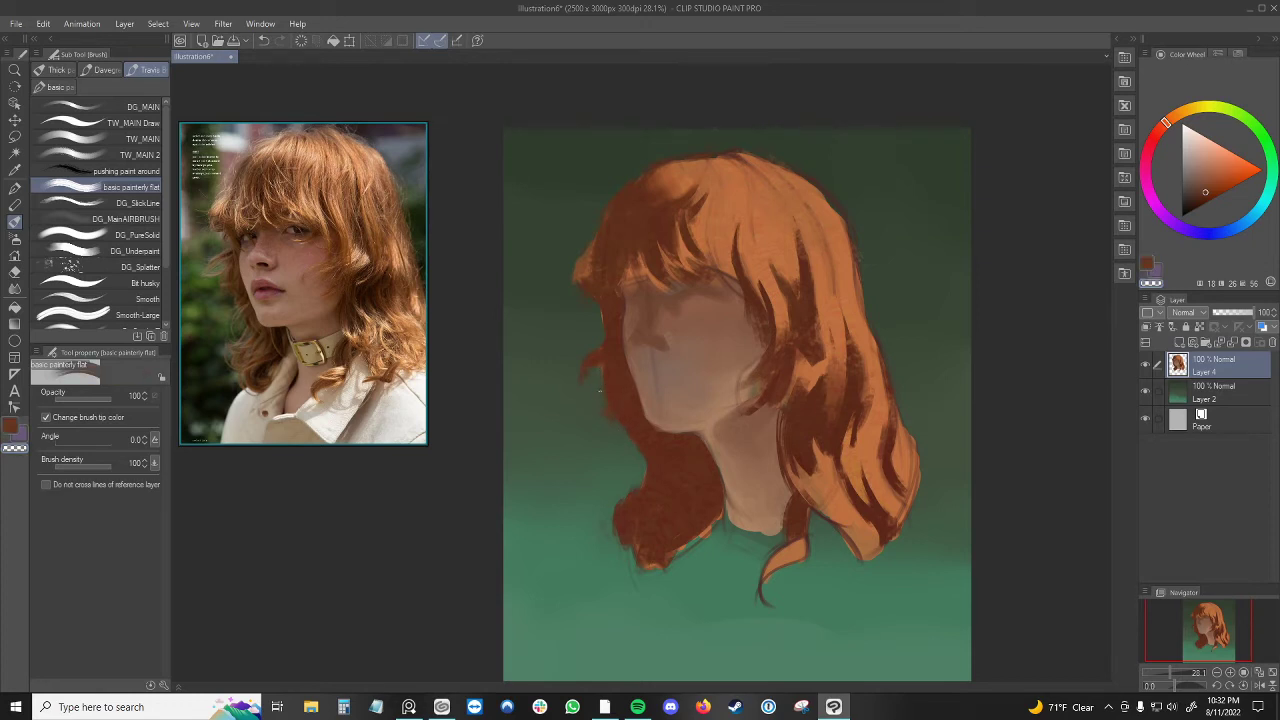
left_click(610, 390, "alt")
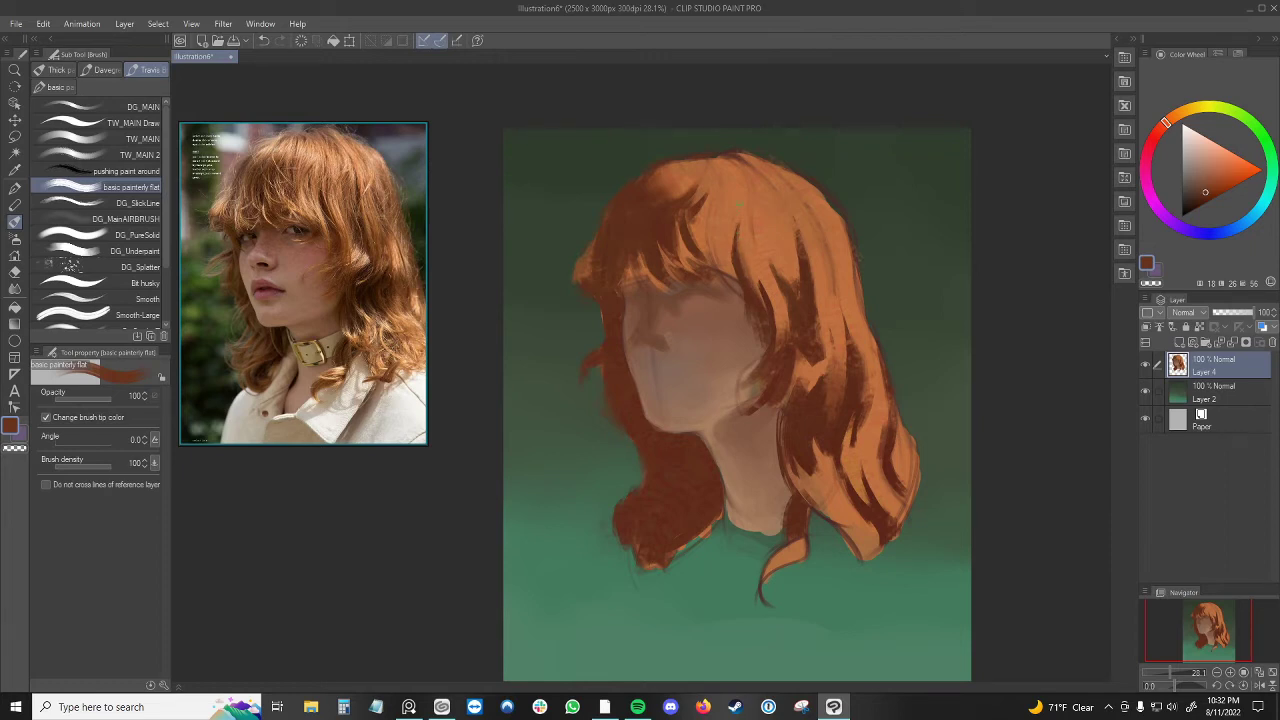
- Paint orange strands over the fringe above the temple, reshaping the dark lock there with sampled hair colors
left_click(750, 240, "alt")
left_click_drag(745, 236, 743, 264)
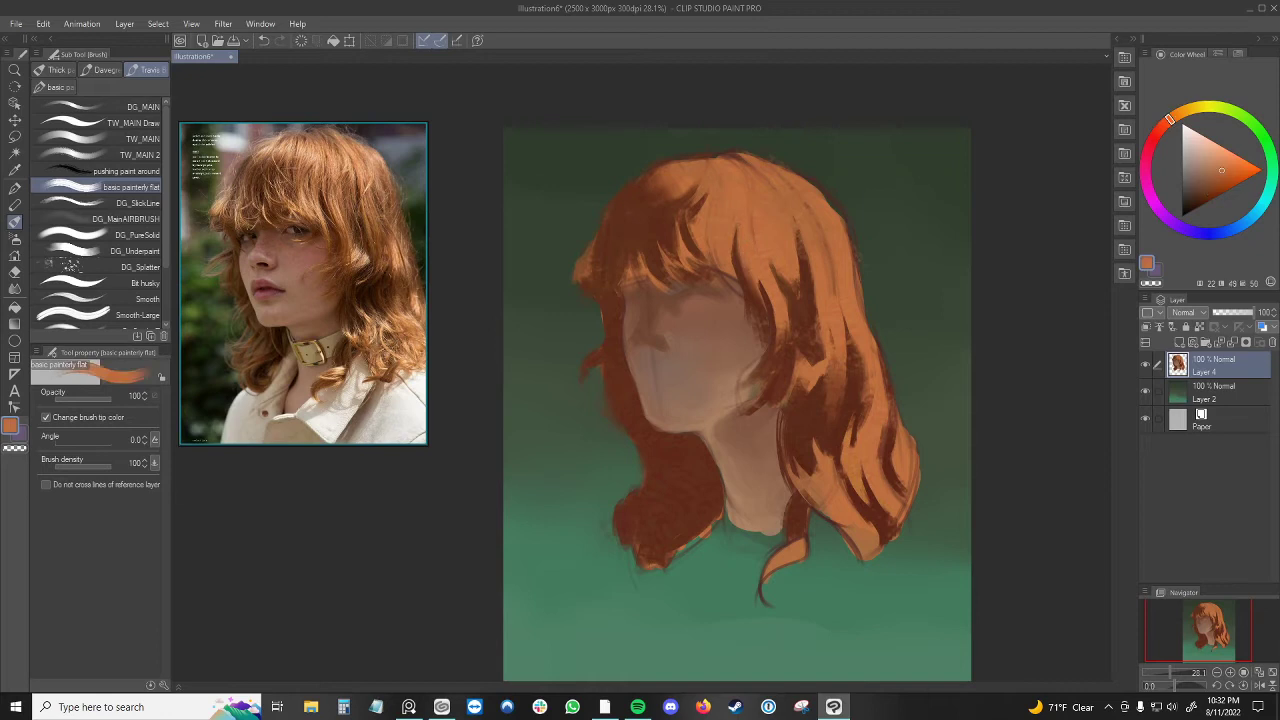
left_click(739, 277, "alt")
left_click(734, 251, "alt")
left_click(742, 260, "alt")
left_click(731, 243, "alt")
left_click_drag(732, 249, 740, 283)
left_click_drag(738, 278, 745, 301)
- Refine the light and dark strands where the fringe falls beside the eye area, using sampled dark red and orange
left_click(744, 263, "alt")
left_click(739, 263, "alt")
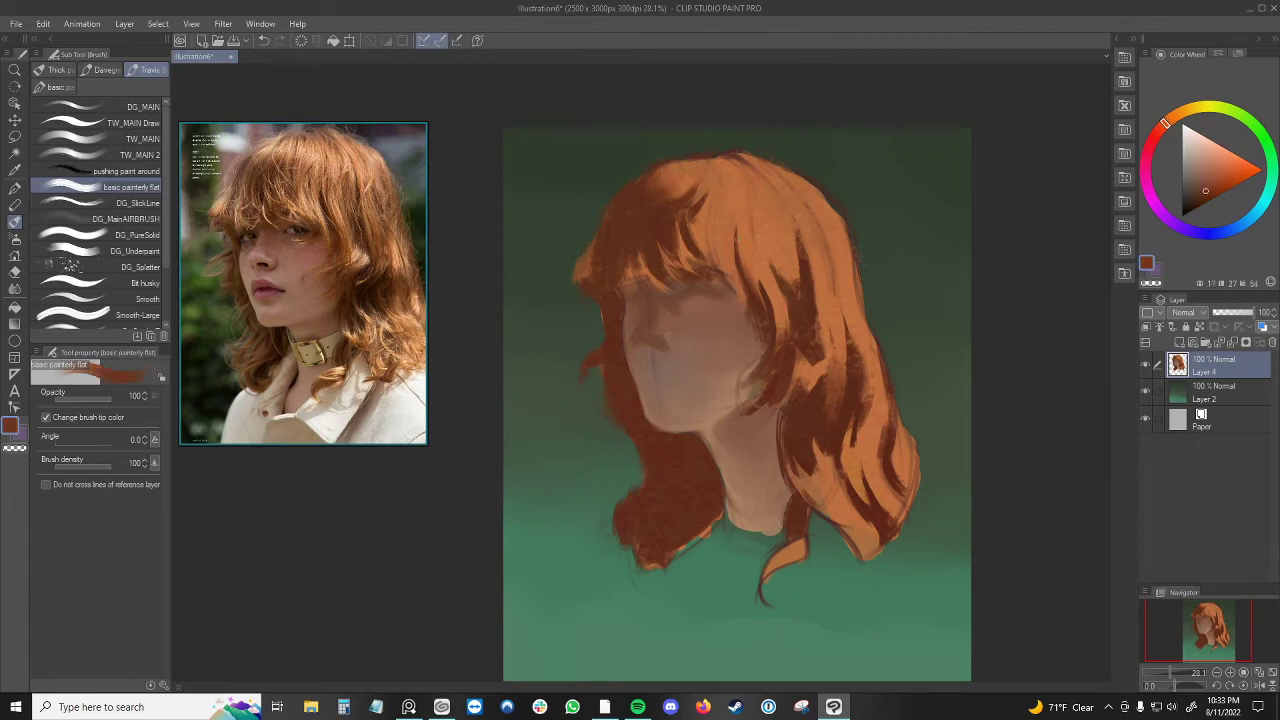
mouse_move(740, 262)
left_mouse_down()
mouse_move(735, 232)
mouse_move(745, 266)
left_mouse_up()
left_click(743, 259, "alt")
left_click(752, 264, "alt")
left_click(757, 284, "alt")
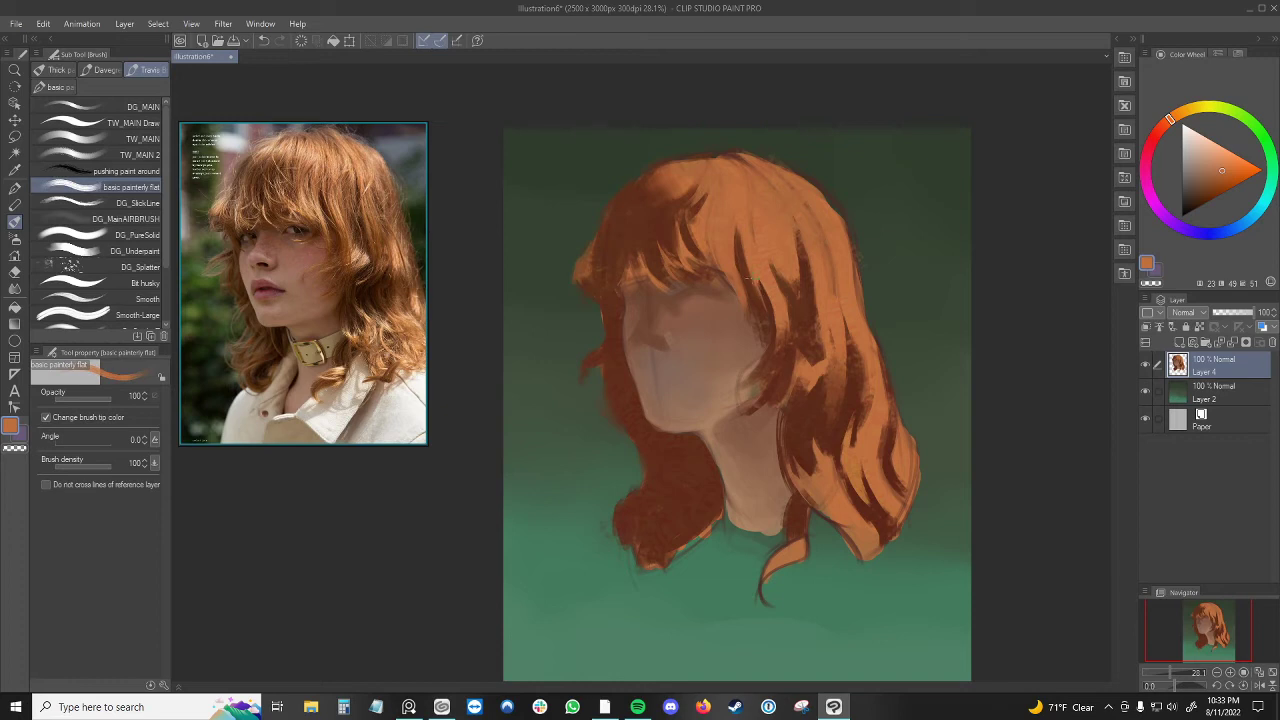
left_click_drag(763, 291, 765, 315)
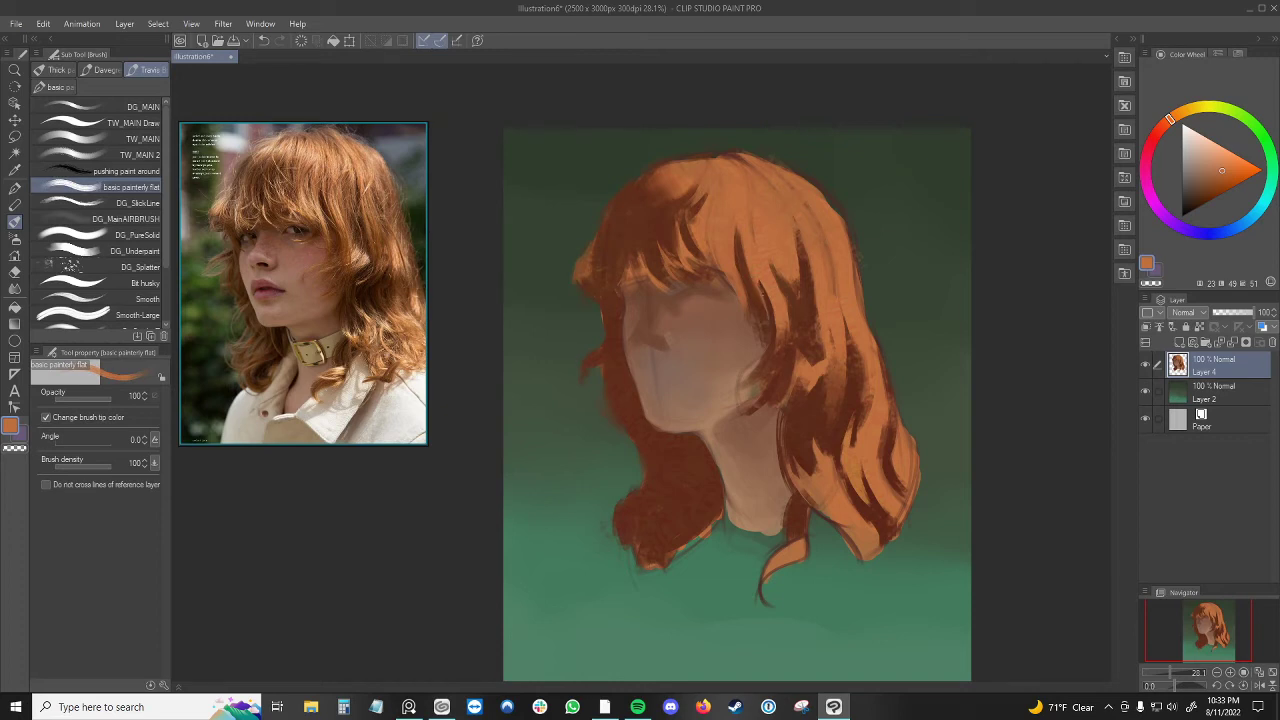
- Deepen the hair shadow beside the cheek below the fringe with sampled dark red
left_click(770, 287, "alt")
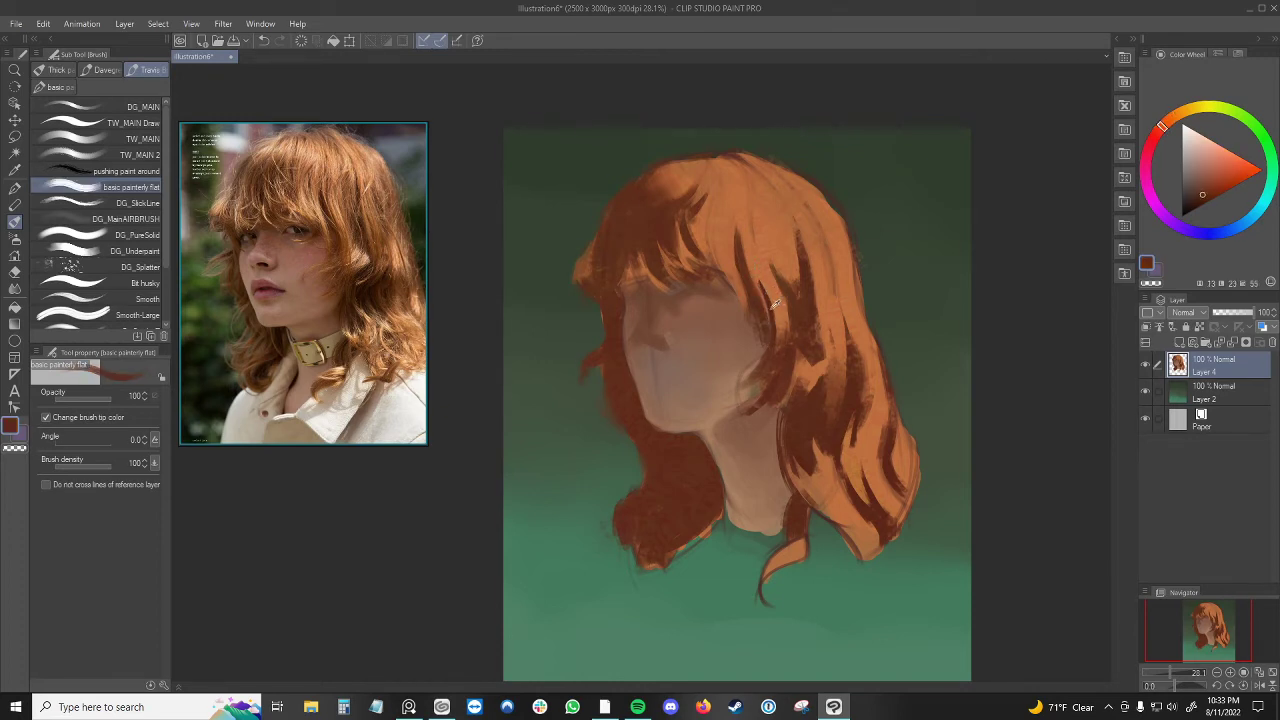
left_click(776, 356, "alt")
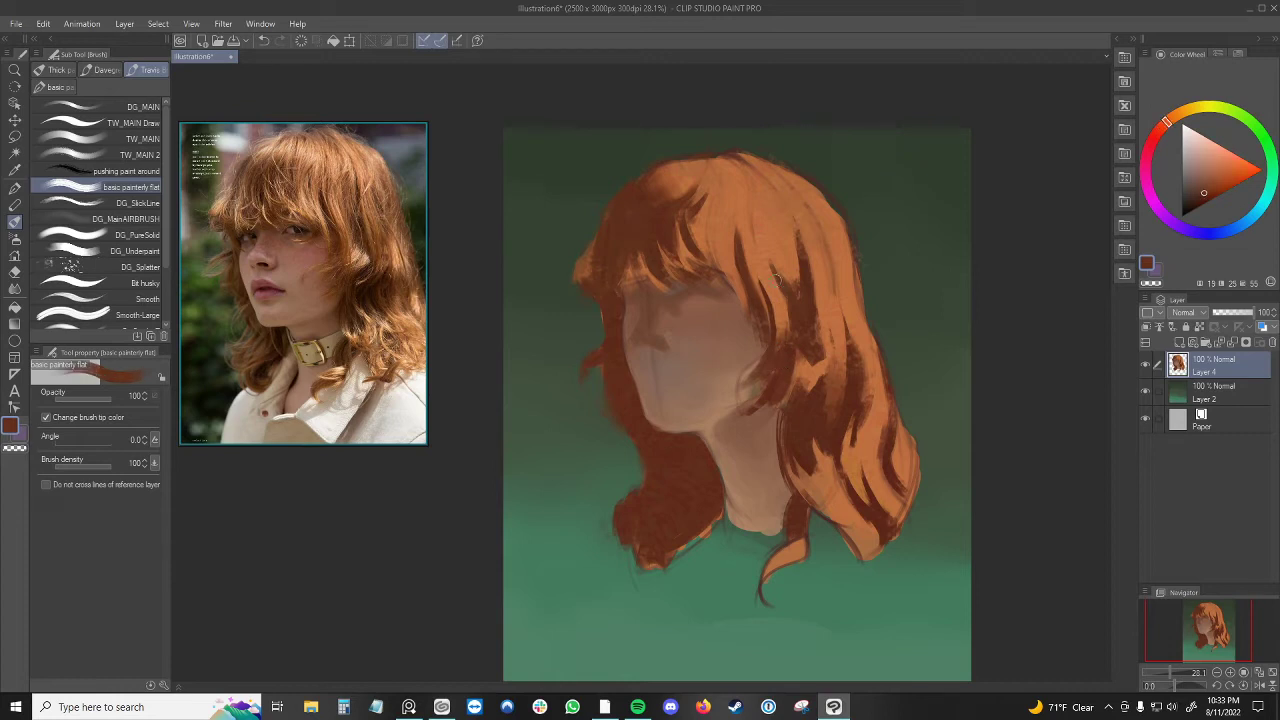
left_click_drag(775, 360, 771, 370)
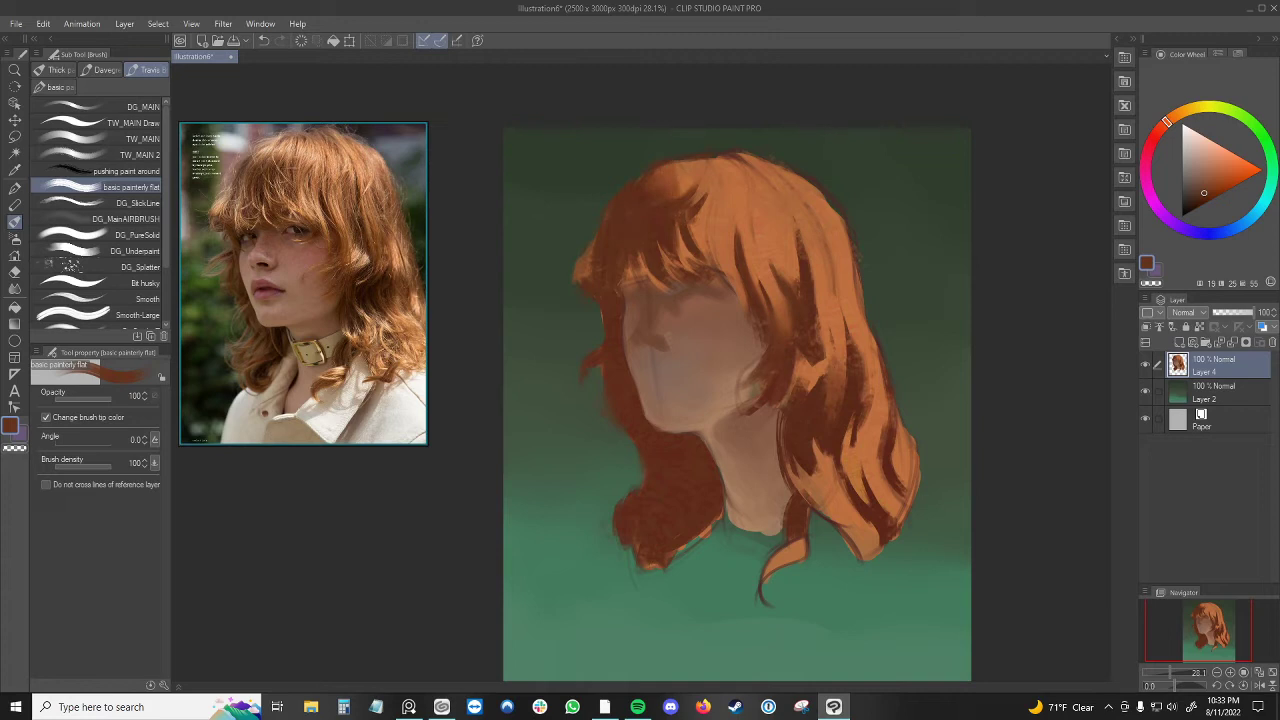
- Blend mid-brown into the crown's shadow edge and tidy the outer hair edge beside the forehead with sampled green and dark red
left_click(685, 192, "alt")
left_click(682, 184, "alt")
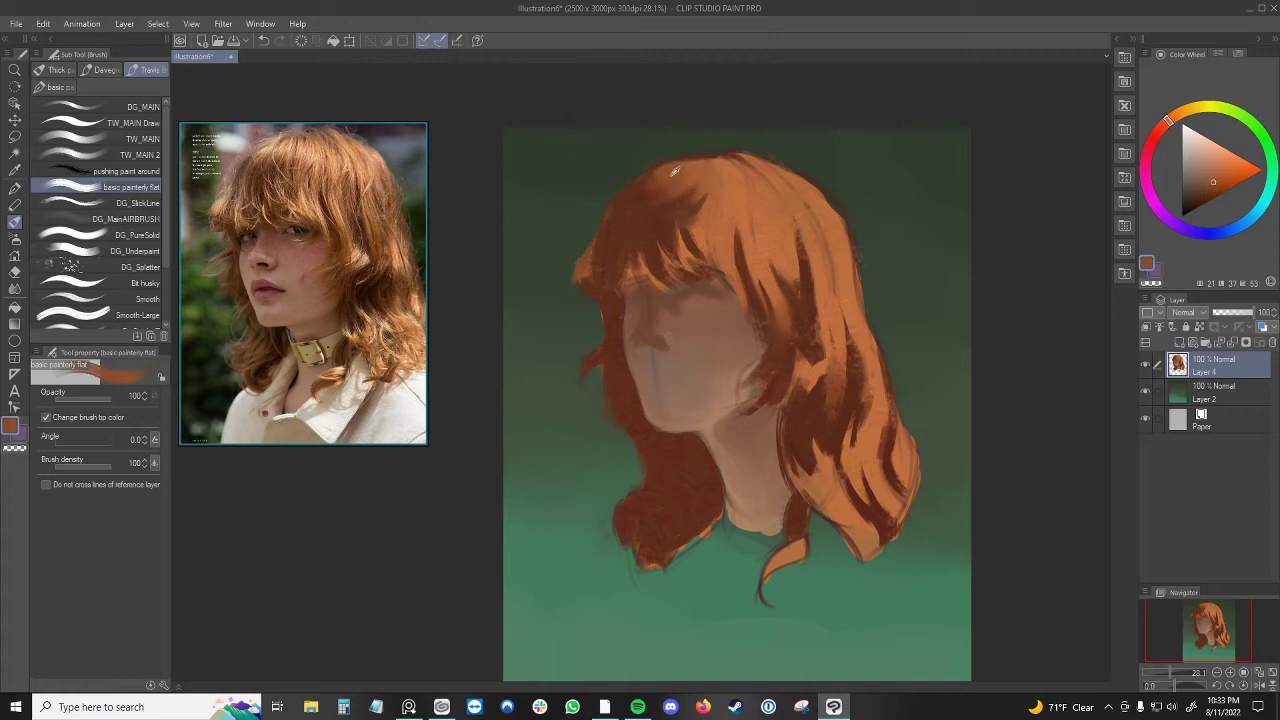
left_click(638, 226, "alt")
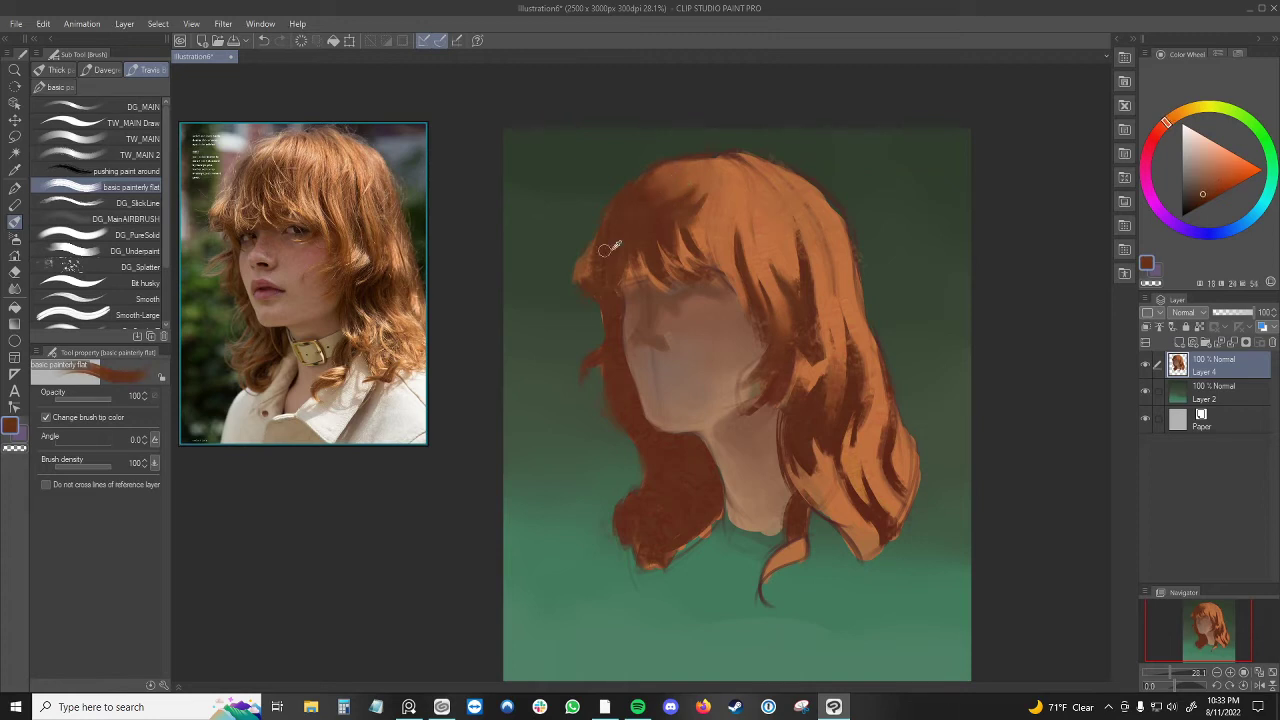
left_click(600, 322, "alt")
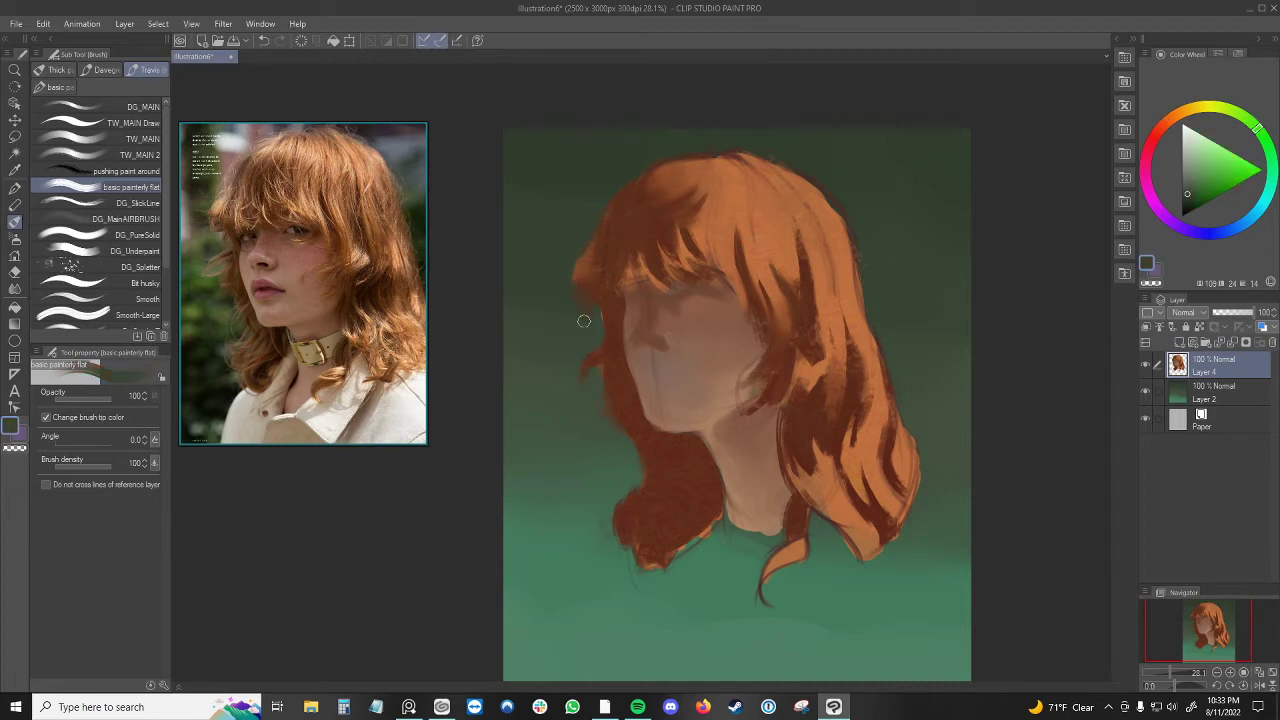
left_click(613, 331, "alt")
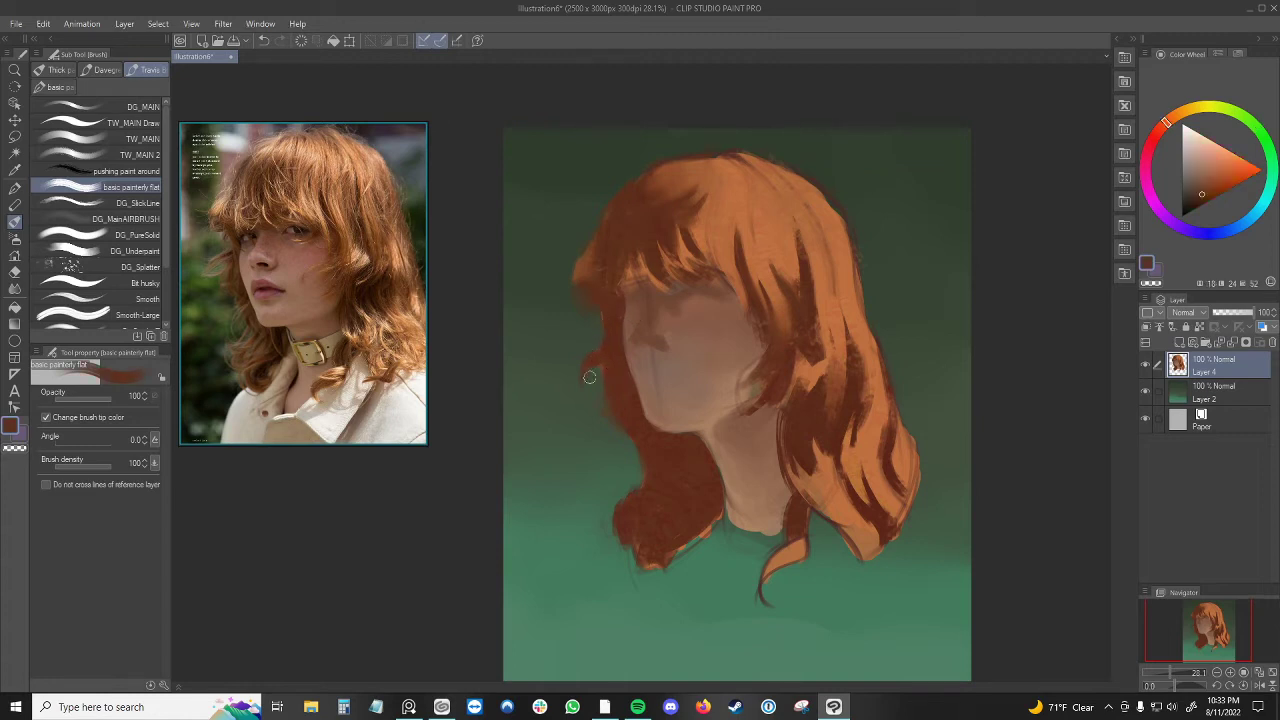
- Blend sampled mid-tones across the dark lock and orange hair on the lit side at cheek height
left_click(810, 306, "alt")
left_click(818, 352, "alt")
mouse_move(835, 372)
left_mouse_down()
mouse_move(838, 342)
mouse_move(818, 334)
left_mouse_up()
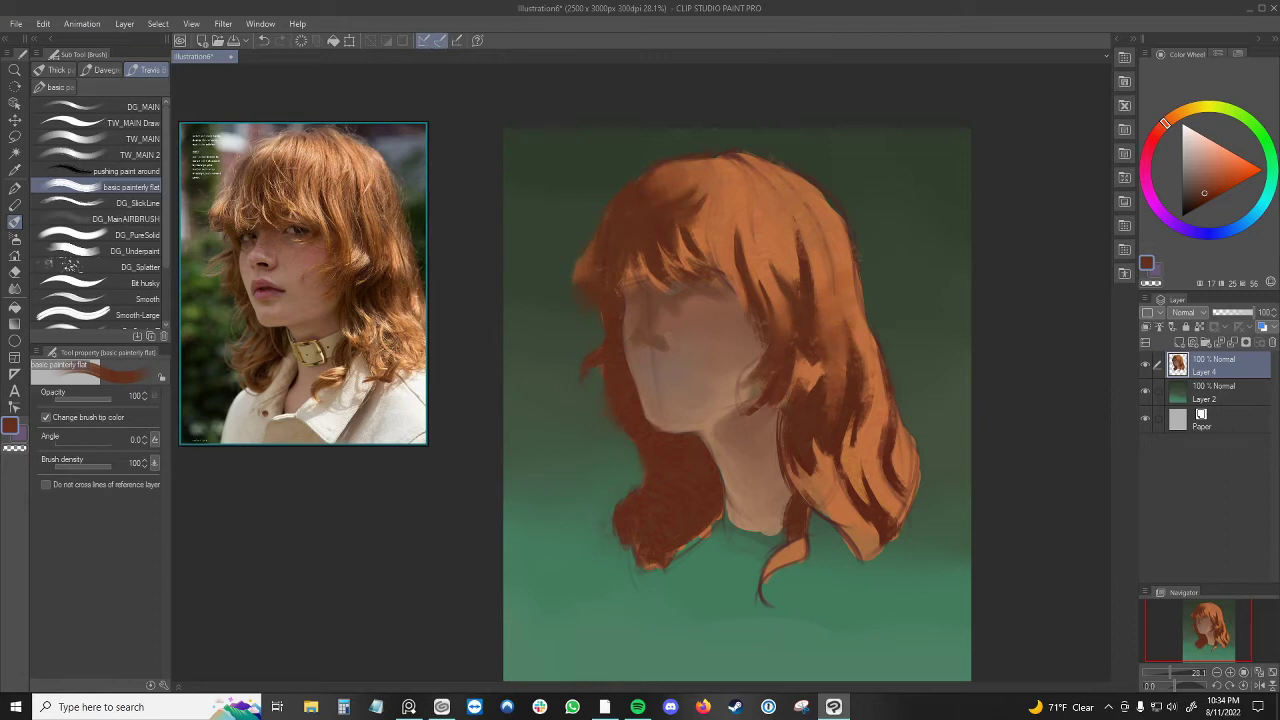
- Darken the outer side of the lit hair with sampled reddish browns, merging the separate strands into a softer mass
left_click(844, 388, "alt")
left_click(805, 350, "alt")
left_click(809, 351, "alt")
left_click_drag(822, 361, 822, 373)
left_click(834, 429, "alt")
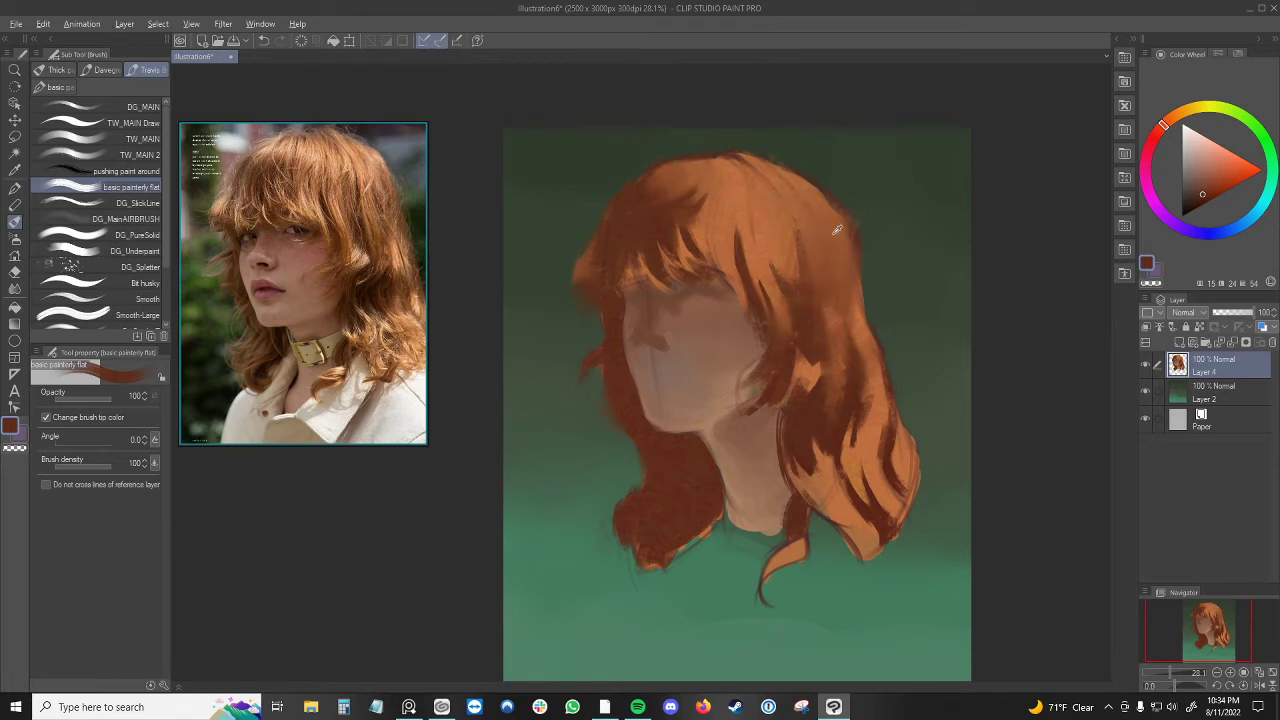
- Extend dark reddish-brown shading into the lower waves of hair beside the neck with sampled shadow colors
key("alt")
left_click(652, 200, "alt")
left_click(812, 428, "alt")
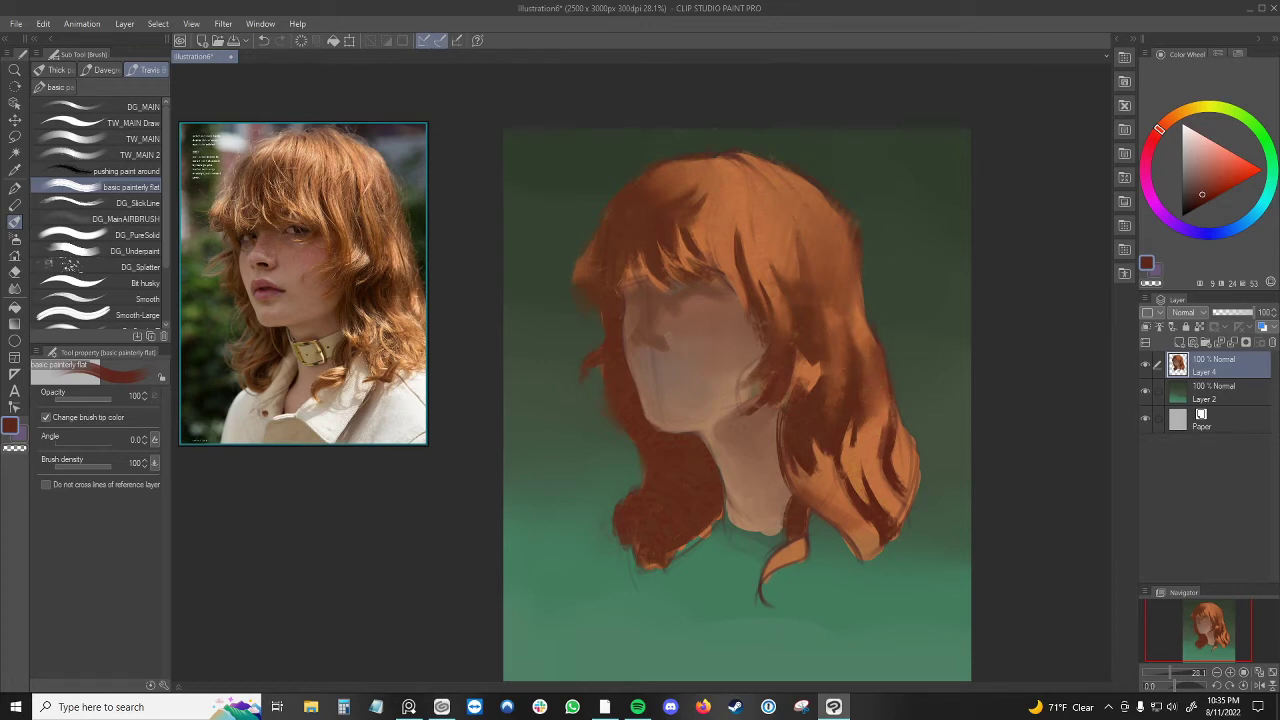
- Blend sampled orange-brown and dark brown tones through the hair beside the neck on the lit side, undoing the last stroke
left_click(846, 381, "alt")
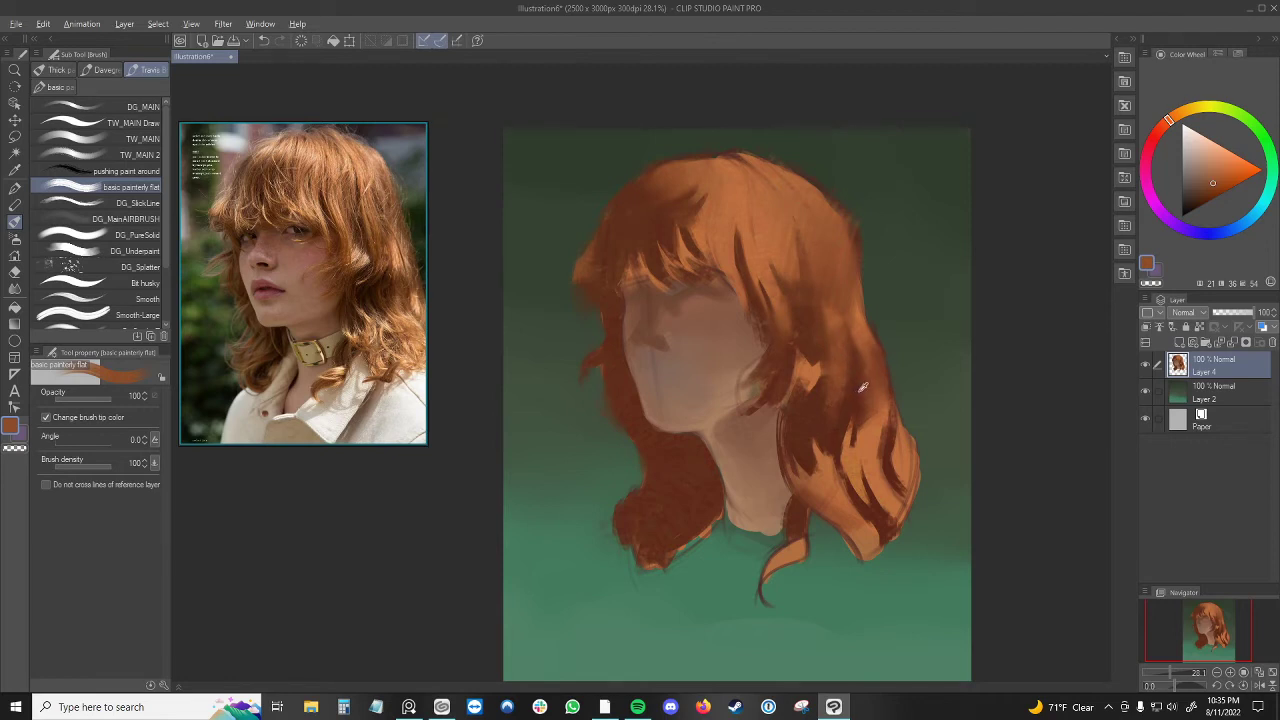
left_click(842, 415, "alt")
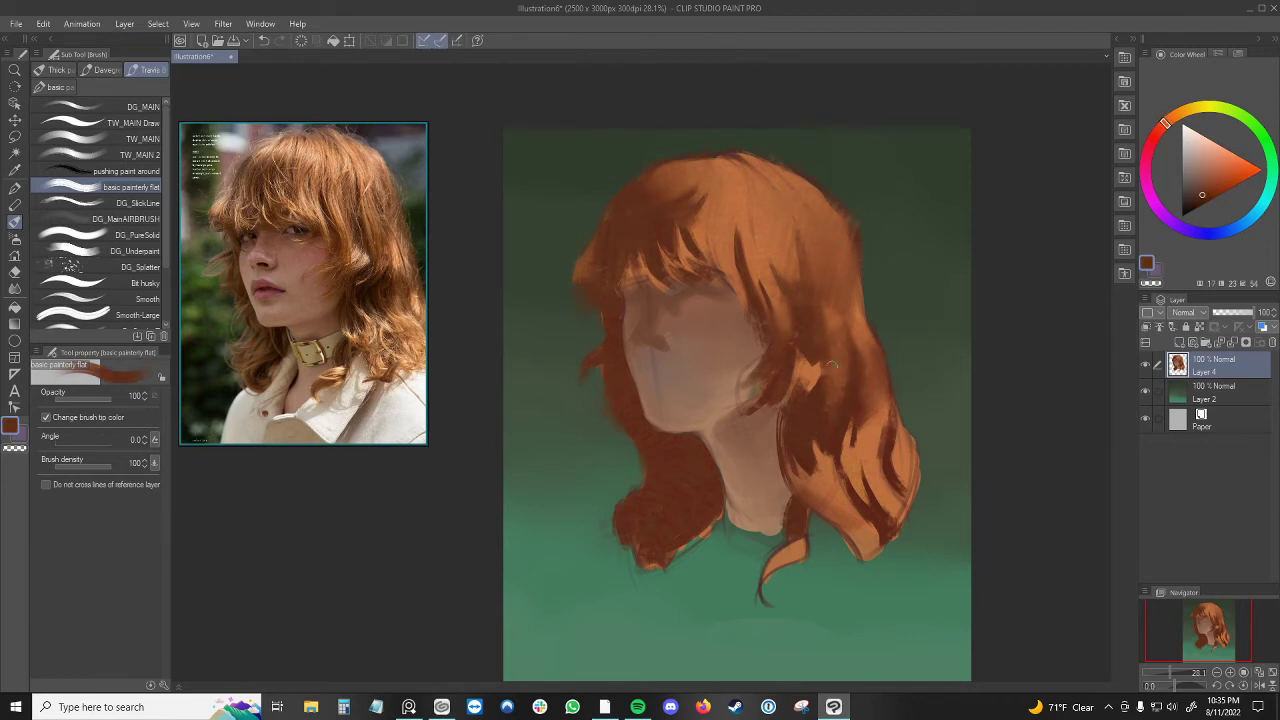
left_click(835, 421, "alt")
key("ctrl+z")
- Reshape the crown's top edge with reddish-brown strokes, undoing the long misplaced sweeps down its outer side
left_click_drag(689, 165, 740, 167)
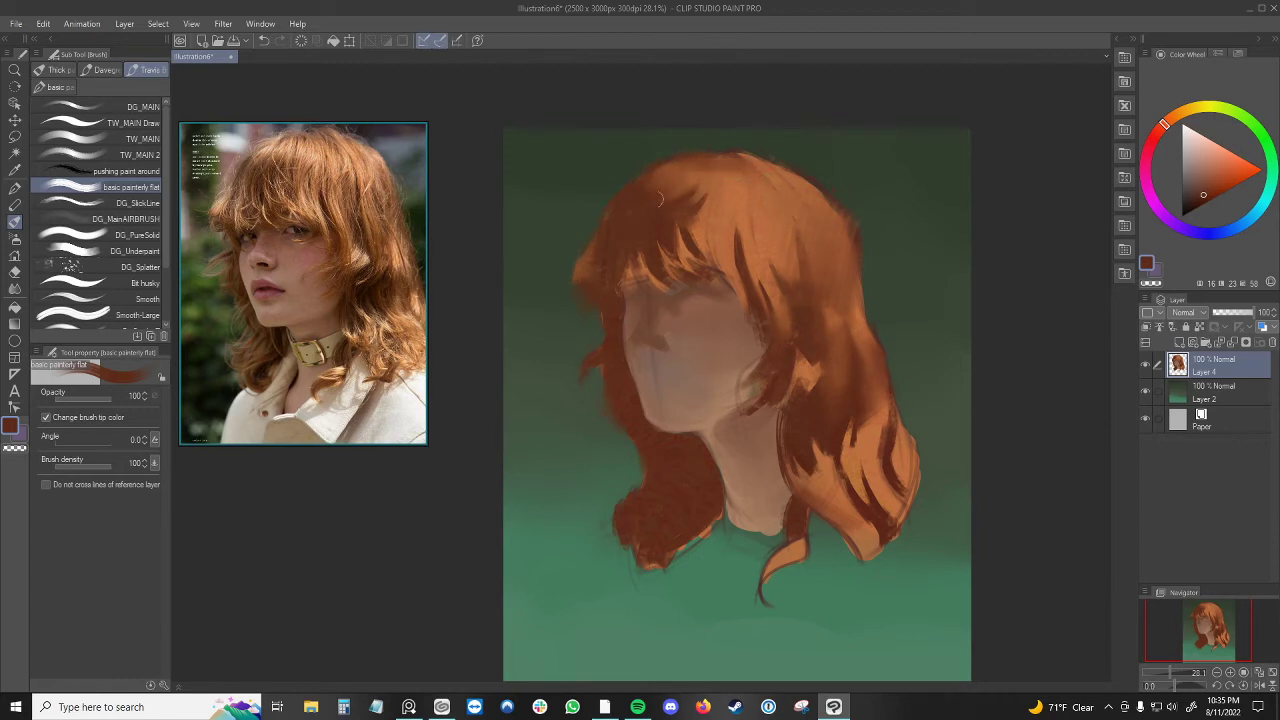
left_click_drag(648, 186, 840, 224)
key("ctrl+z")
mouse_move(652, 180)
left_mouse_down()
mouse_move(749, 211)
mouse_move(850, 222)
left_mouse_up()
key("ctrl+z")
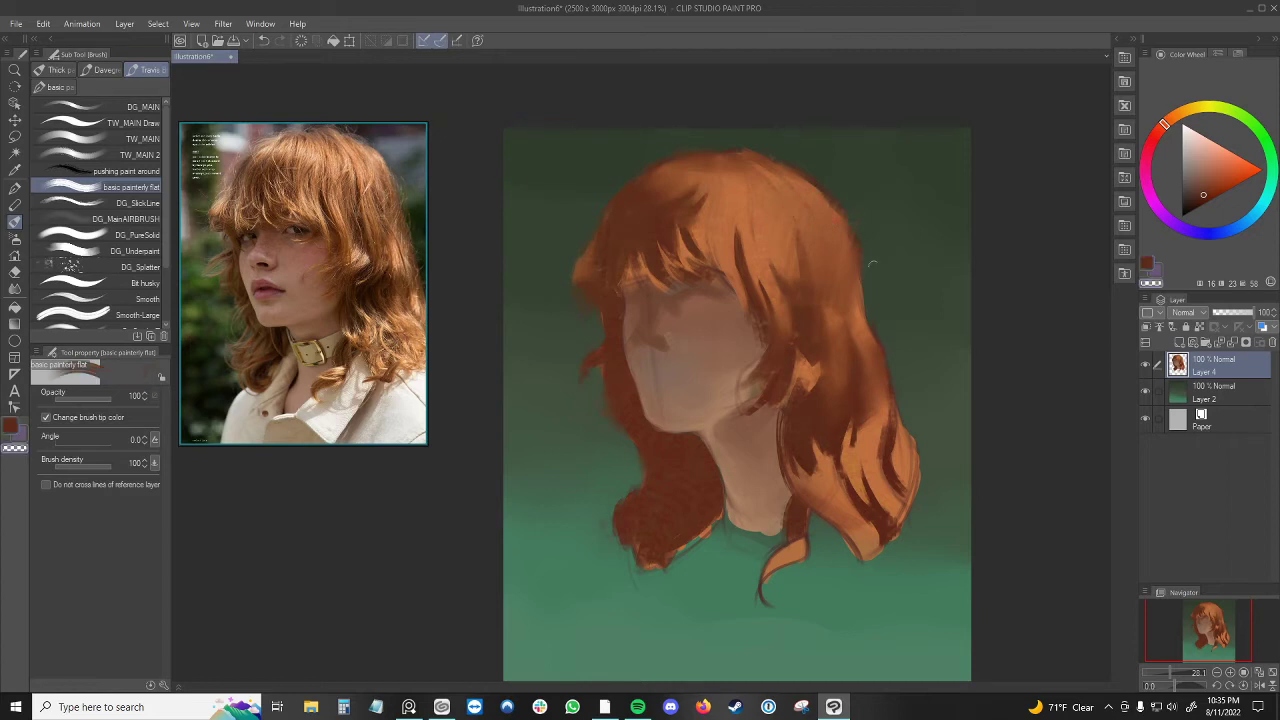
- Soften the lit hair's outer contour and the tops of the lower waves with sampled orange-browns and dark reddish brown
left_click(848, 220, "alt")
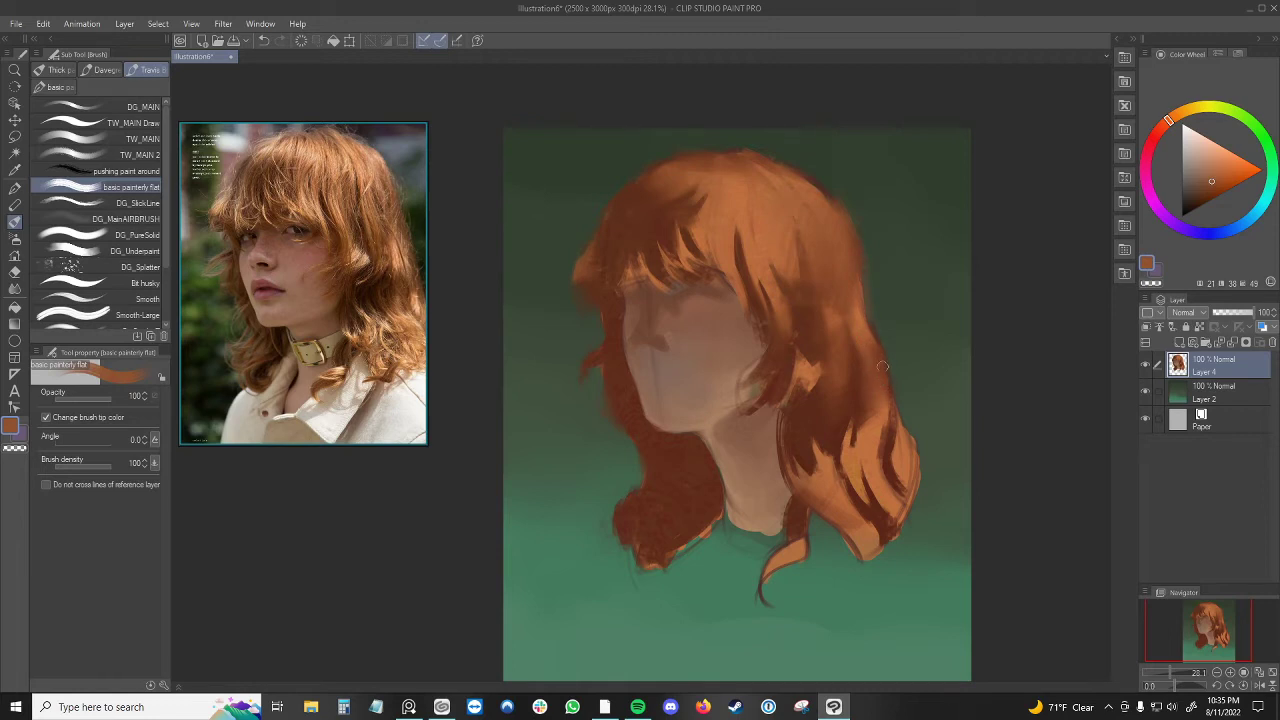
left_click(872, 367, "alt")
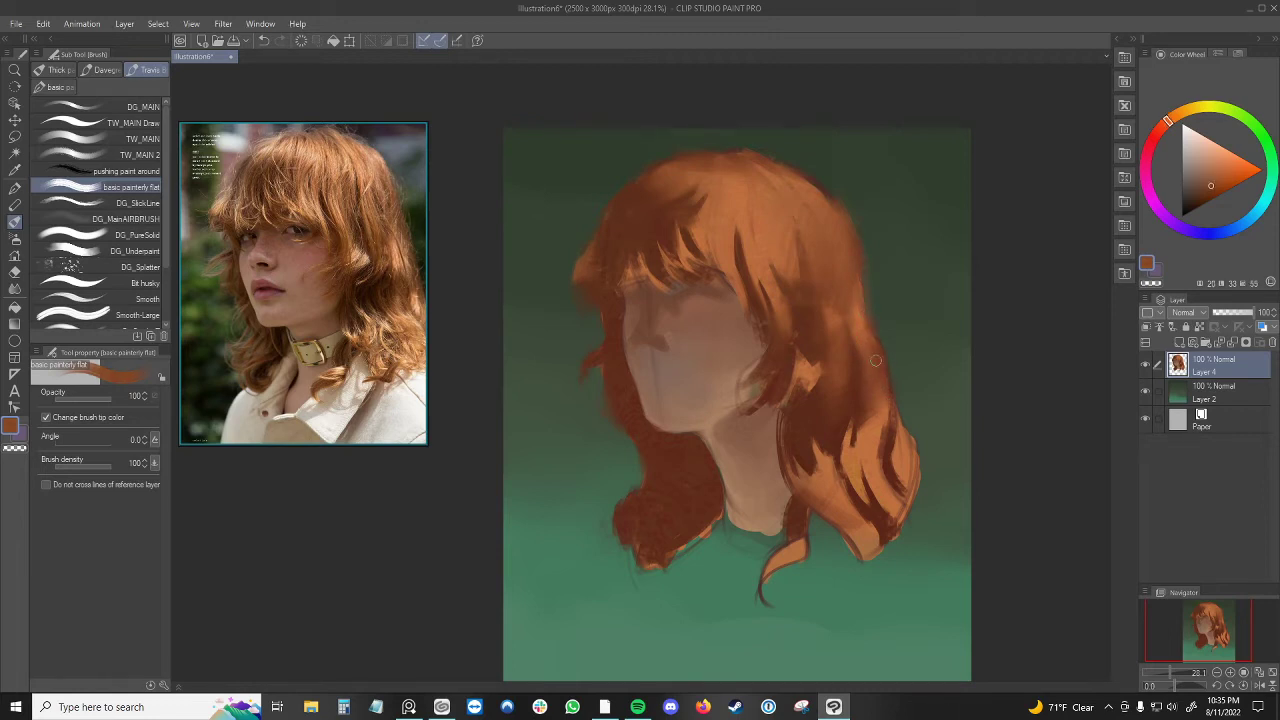
left_click(868, 396, "alt")
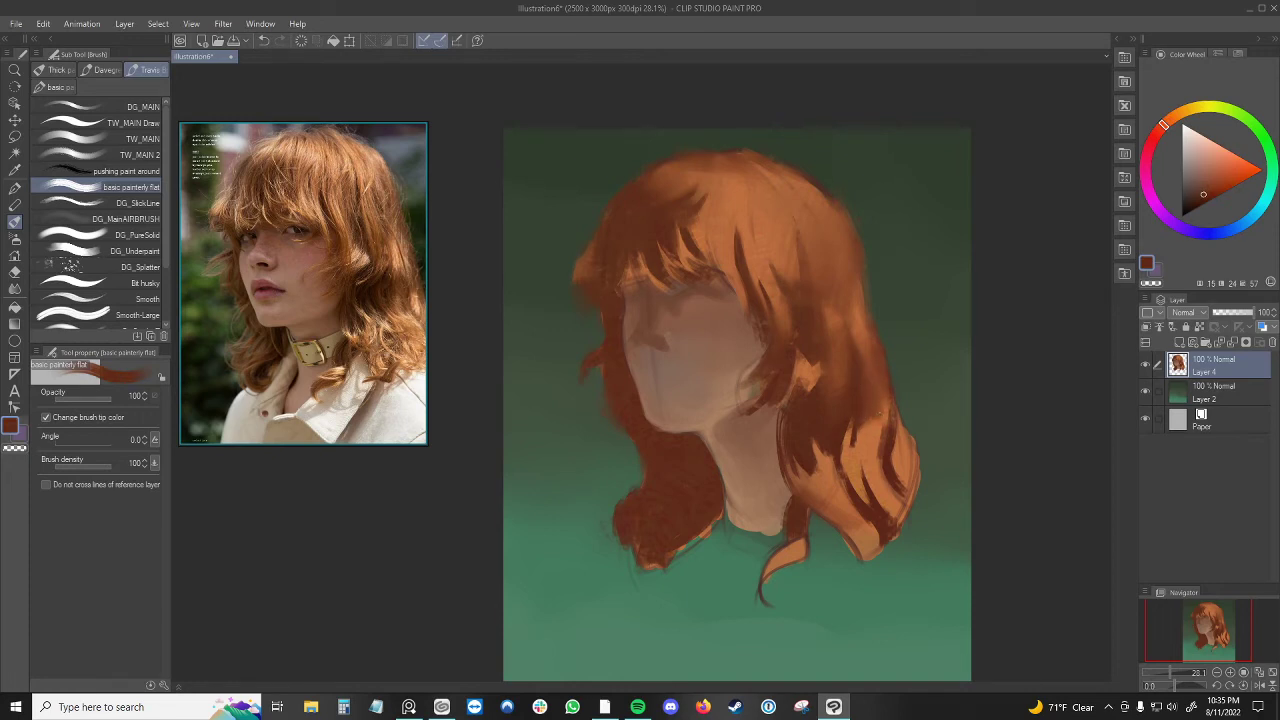
left_click_drag(858, 430, 852, 446)
left_click(856, 437, "alt")
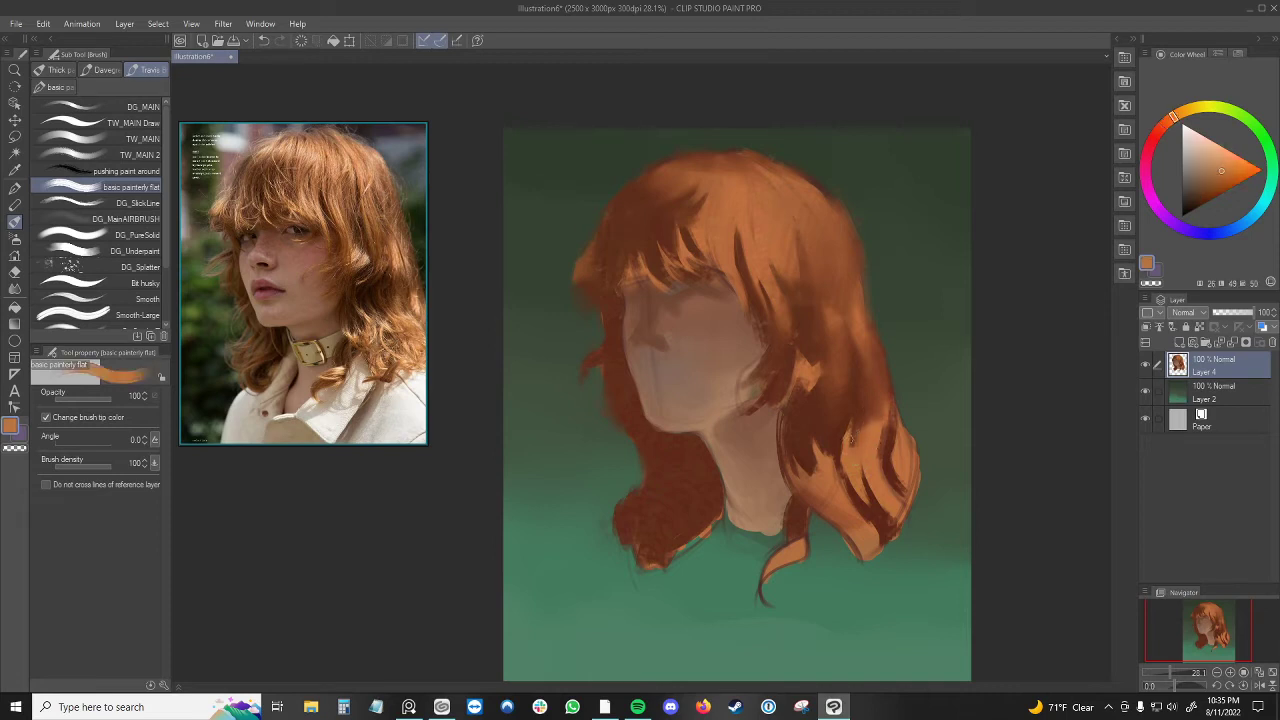
left_click(856, 452, "alt")
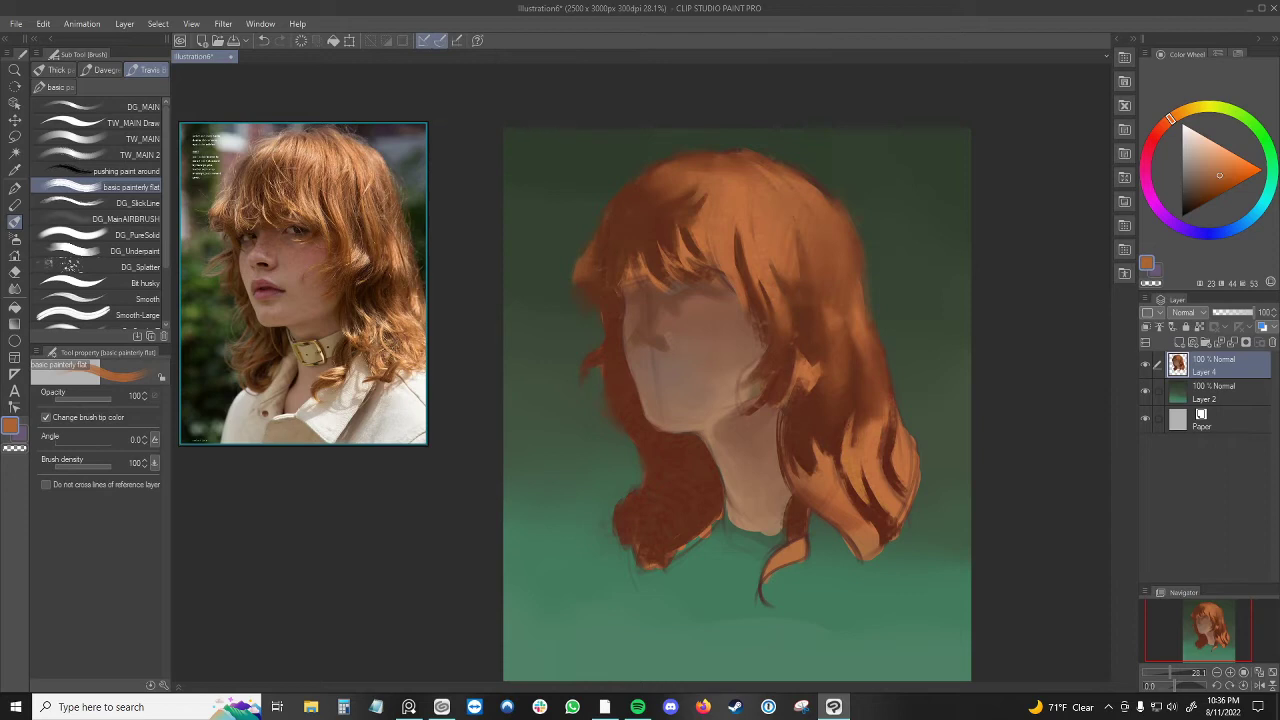
- Shade the lower waves on the lit side with sampled reddish brown and extend their outer tips over the background
left_click(862, 470, "alt")
left_click(890, 518, "alt")
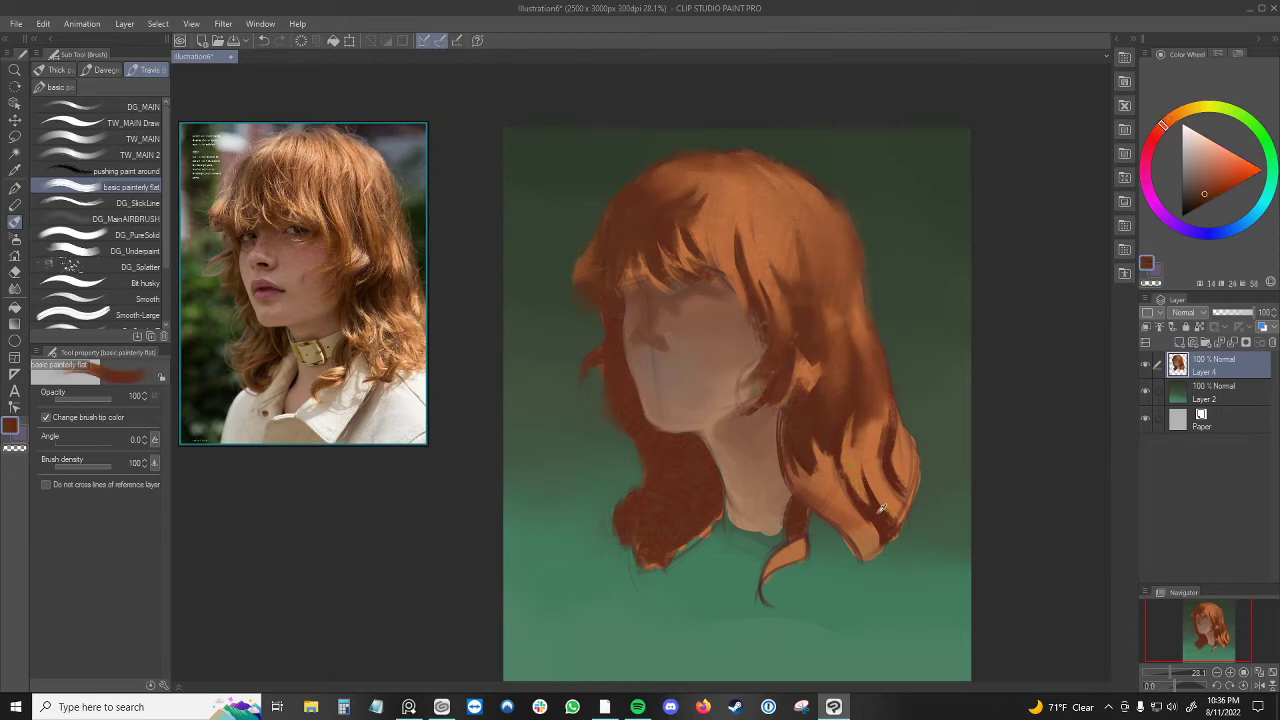
mouse_move(880, 532)
left_mouse_down()
mouse_move(863, 564)
mouse_move(850, 520)
left_mouse_up()
mouse_move(888, 504)
left_mouse_down()
mouse_move(878, 488)
mouse_move(846, 510)
left_mouse_up()
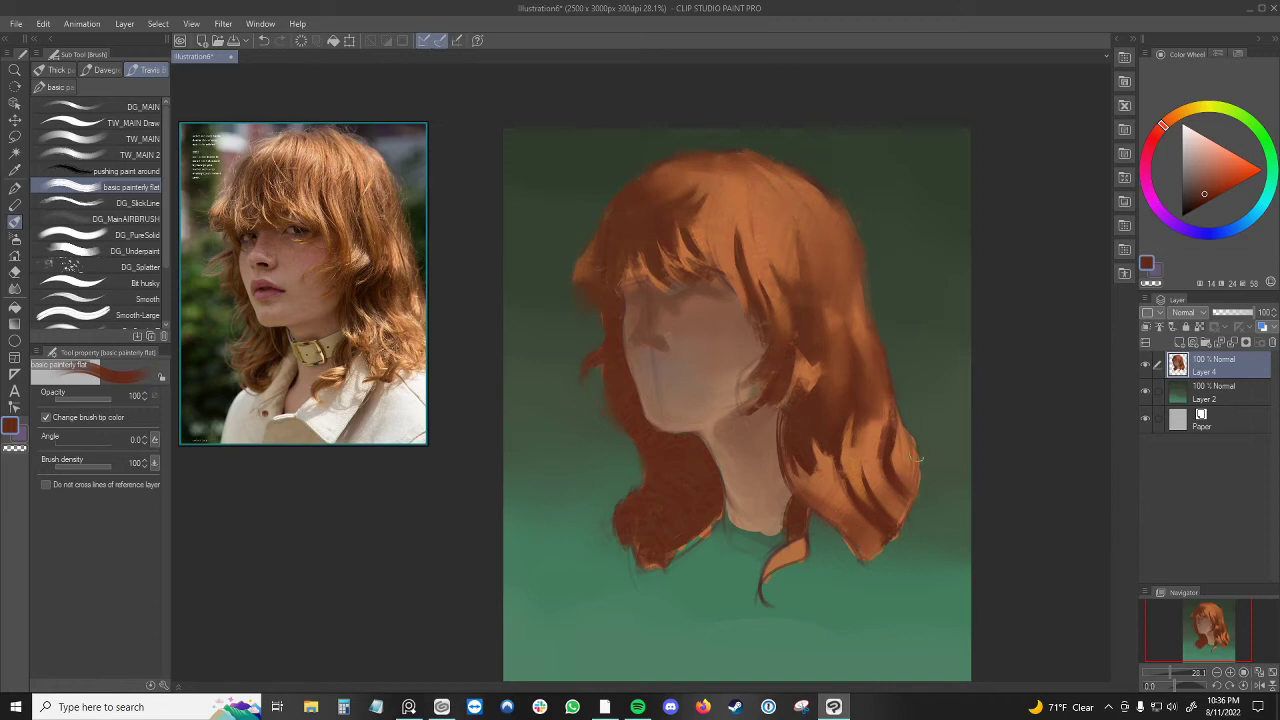
left_click_drag(928, 484, 908, 466)
left_click(834, 472, "alt")
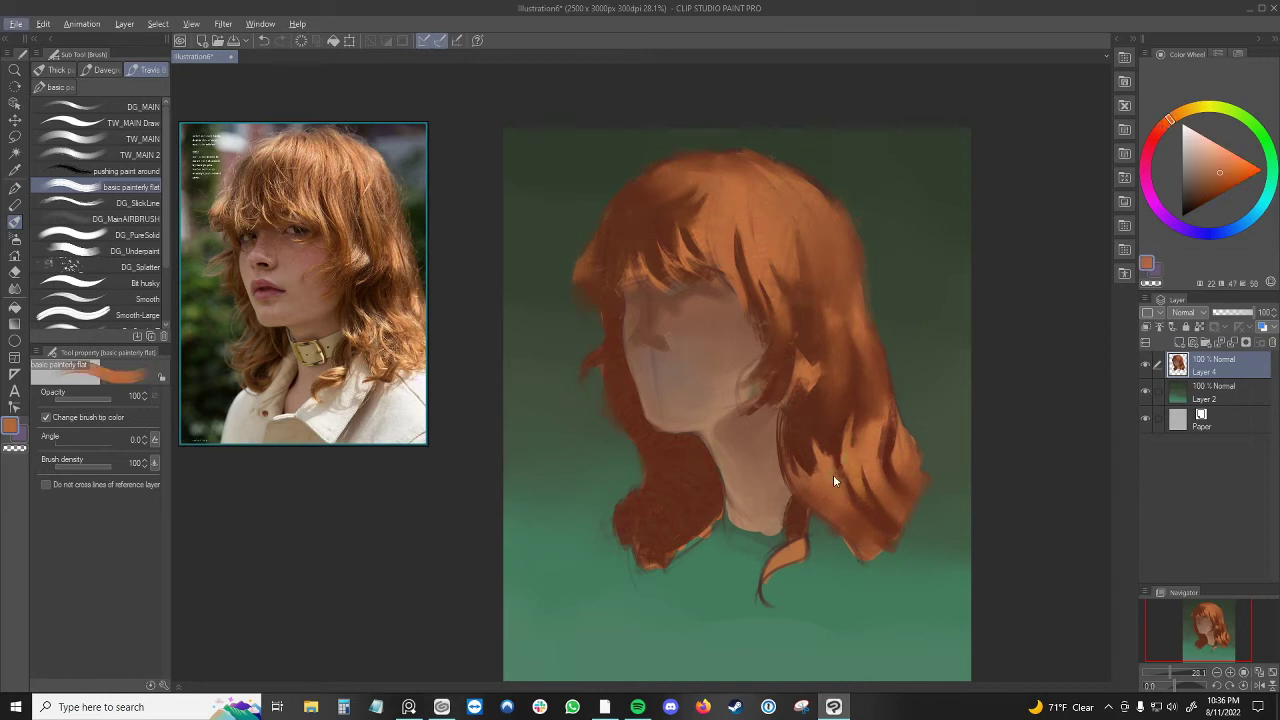
- Sample the crown's dark reddish brown and trim the shadow-side hair edge beside the jaw with the transparent color
left_click(641, 239, "alt")
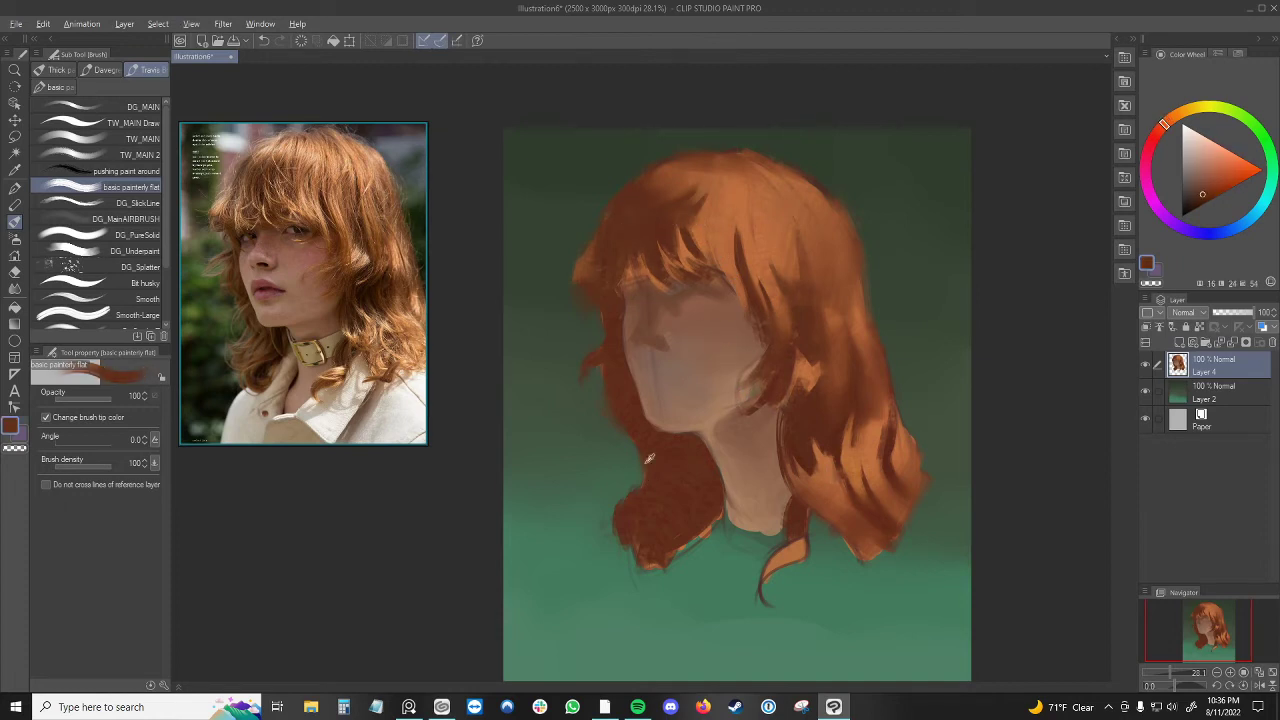
key("alt")
key("c")
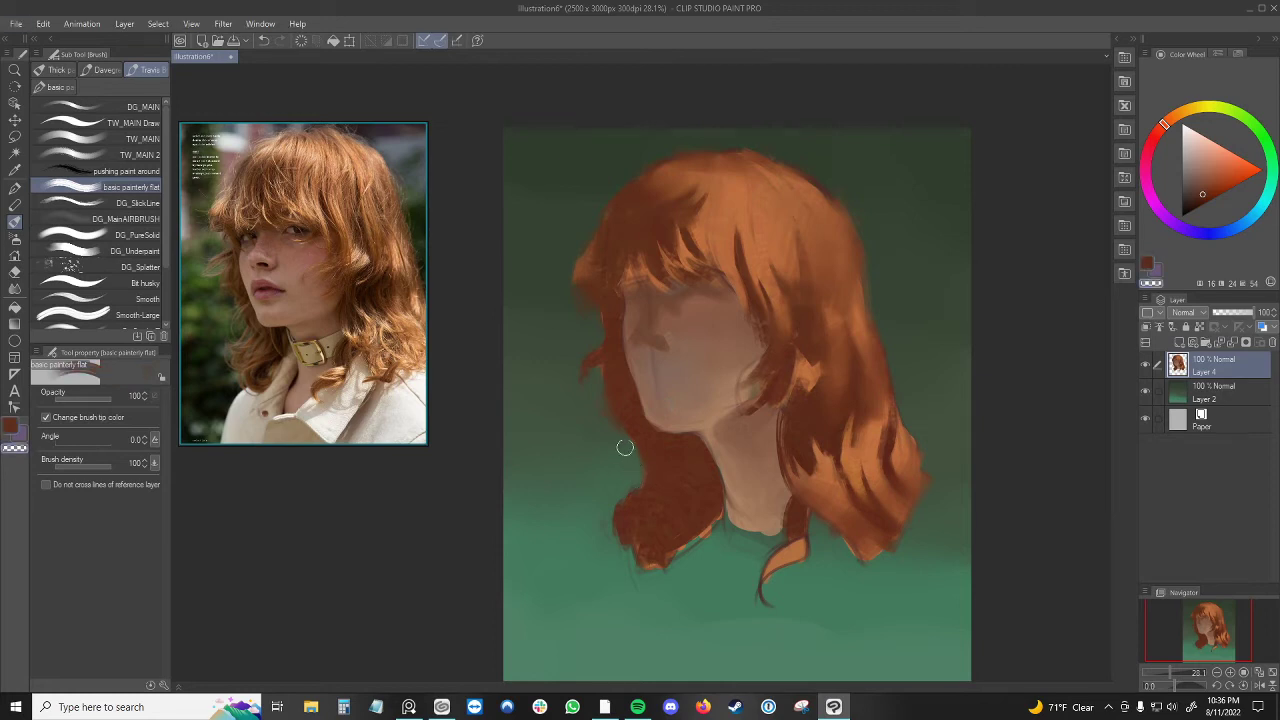
key("c")
- Mix a darker brown from the sampled hair shadow and paint deep shadow strands beside the neck on the lit side
left_click(640, 510, "alt")
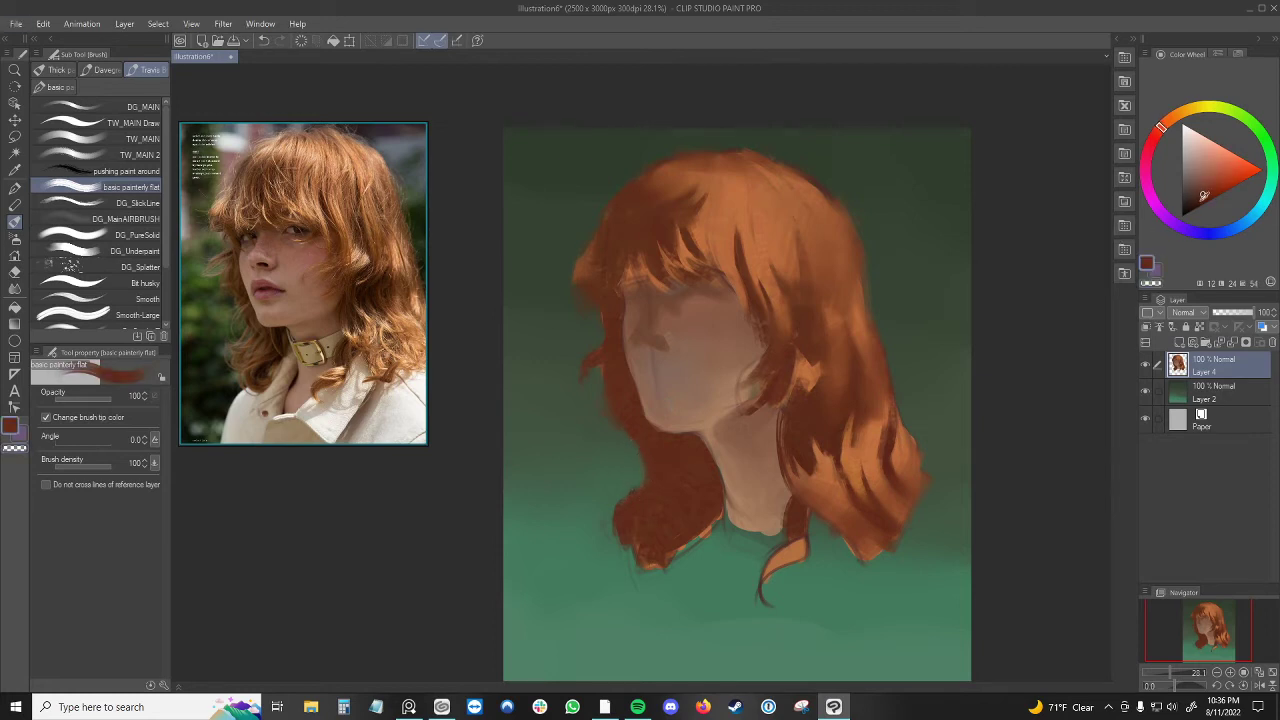
left_click(1199, 195)
left_click(1196, 198)
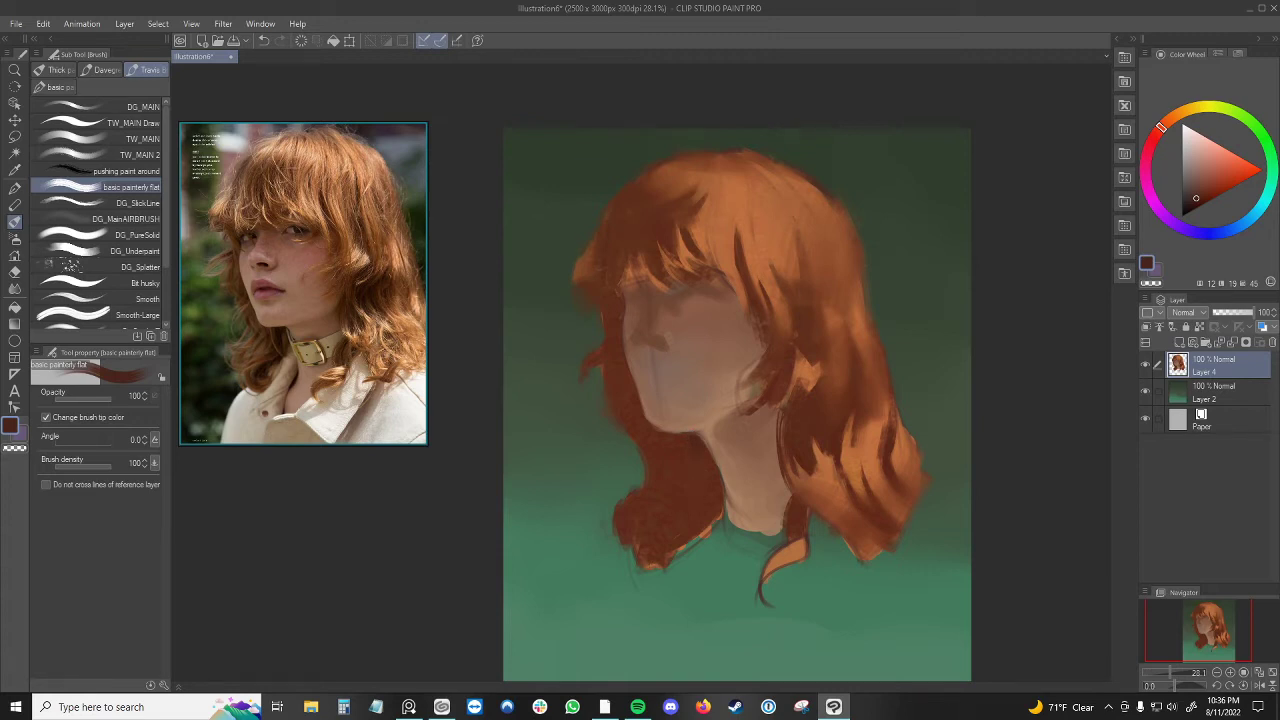
left_click_drag(1197, 195, 1194, 201)
key("ctrl+z")
left_click_drag(781, 425, 784, 444)
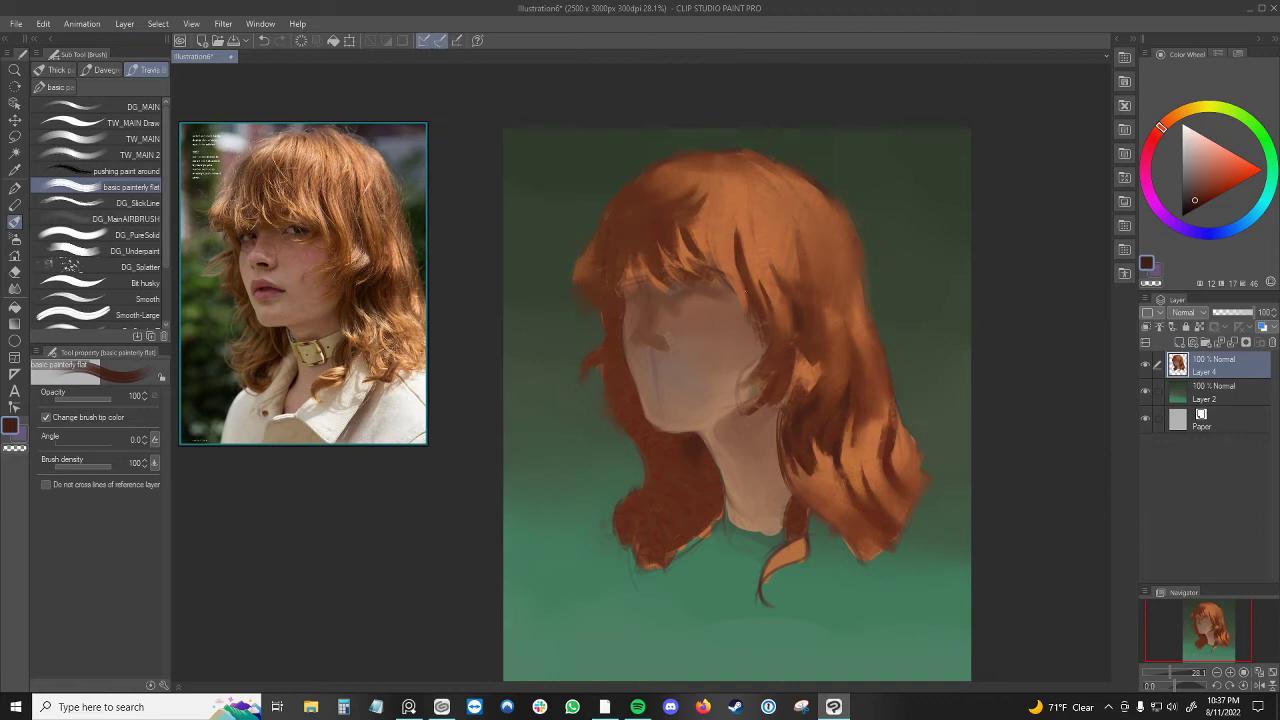
- Paint dark brown accents into the temple strand and blend the shadowed fringe with sampled reddish browns
left_click_drag(747, 265, 751, 283)
left_click(642, 220, "alt")
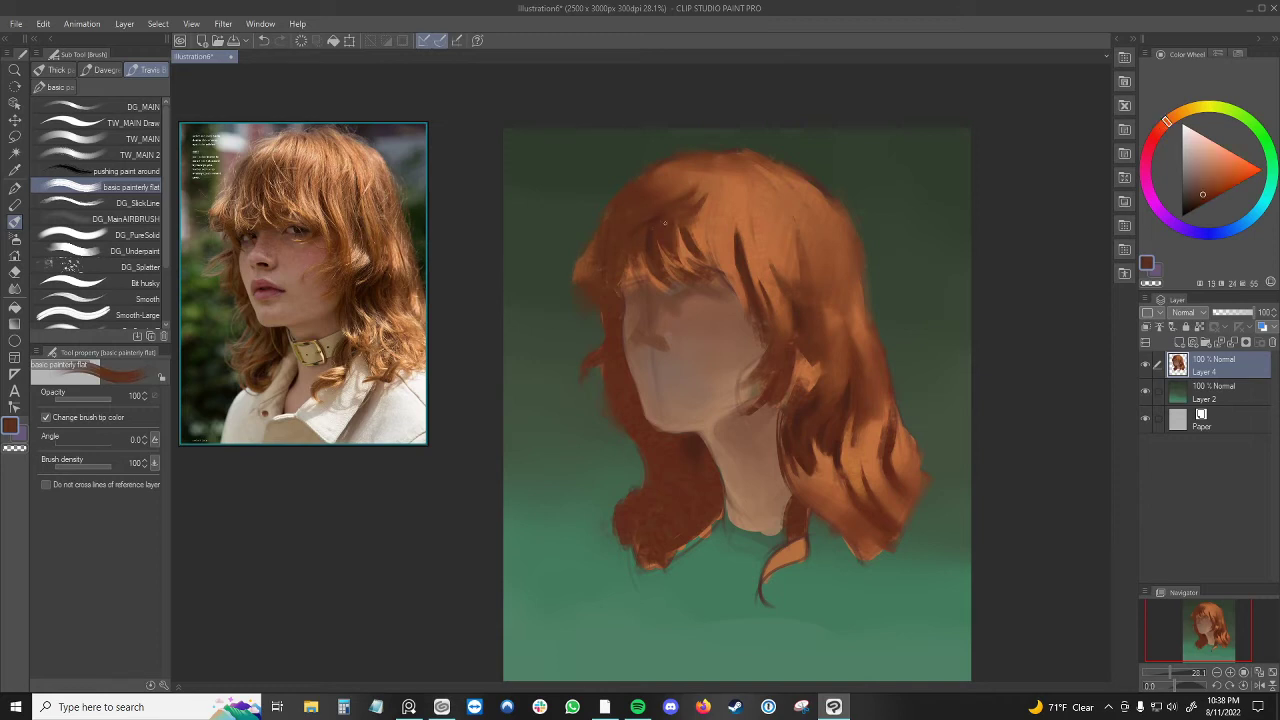
left_click(652, 234, "alt")
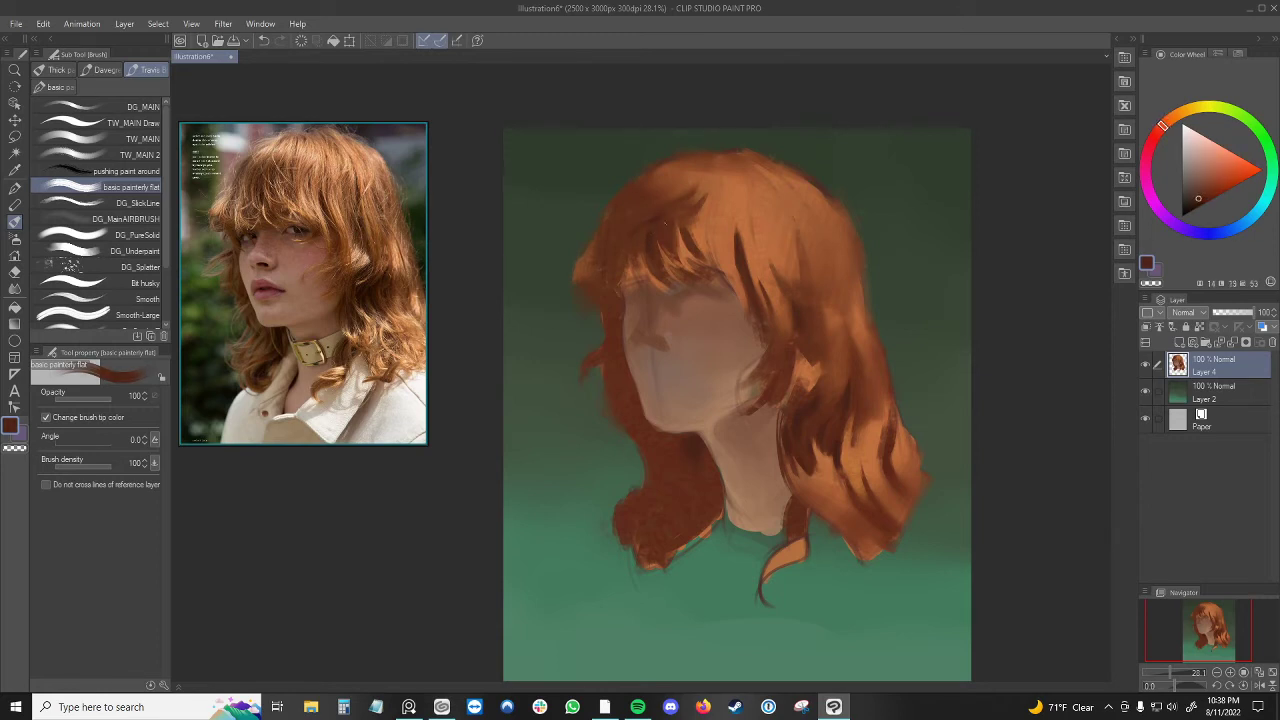
left_click(642, 234, "alt")
left_click(652, 243, "alt")
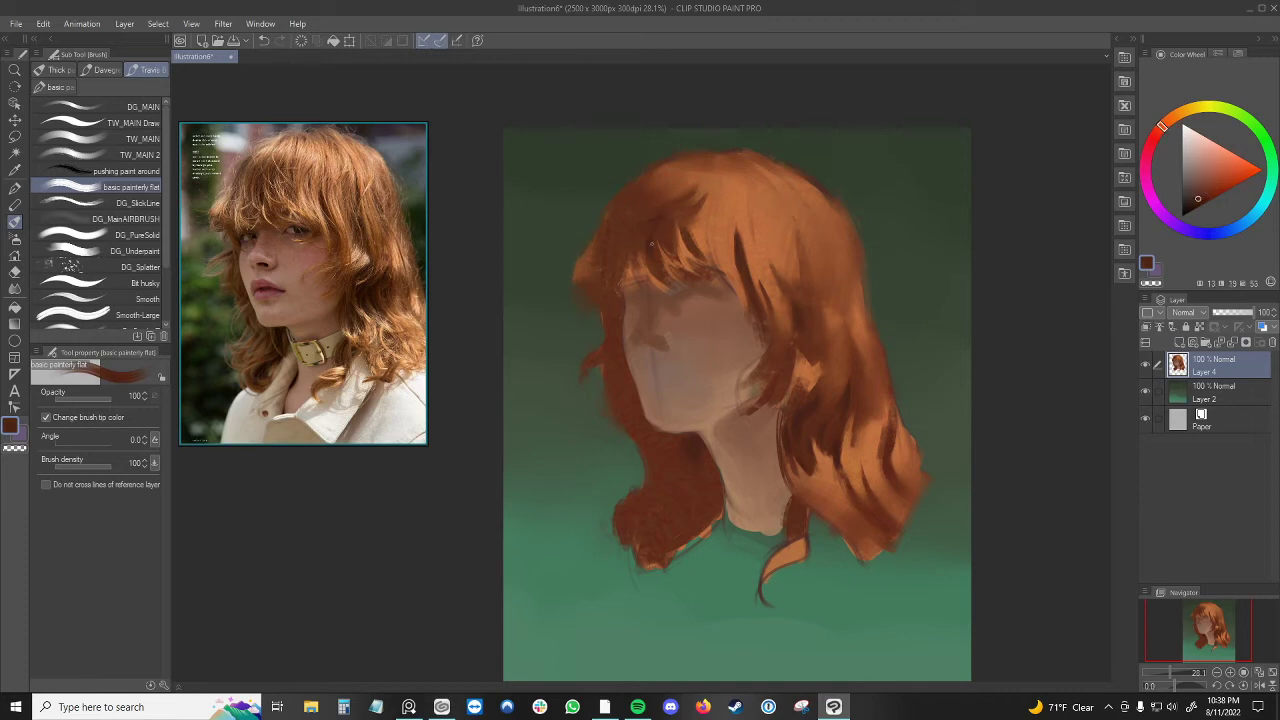
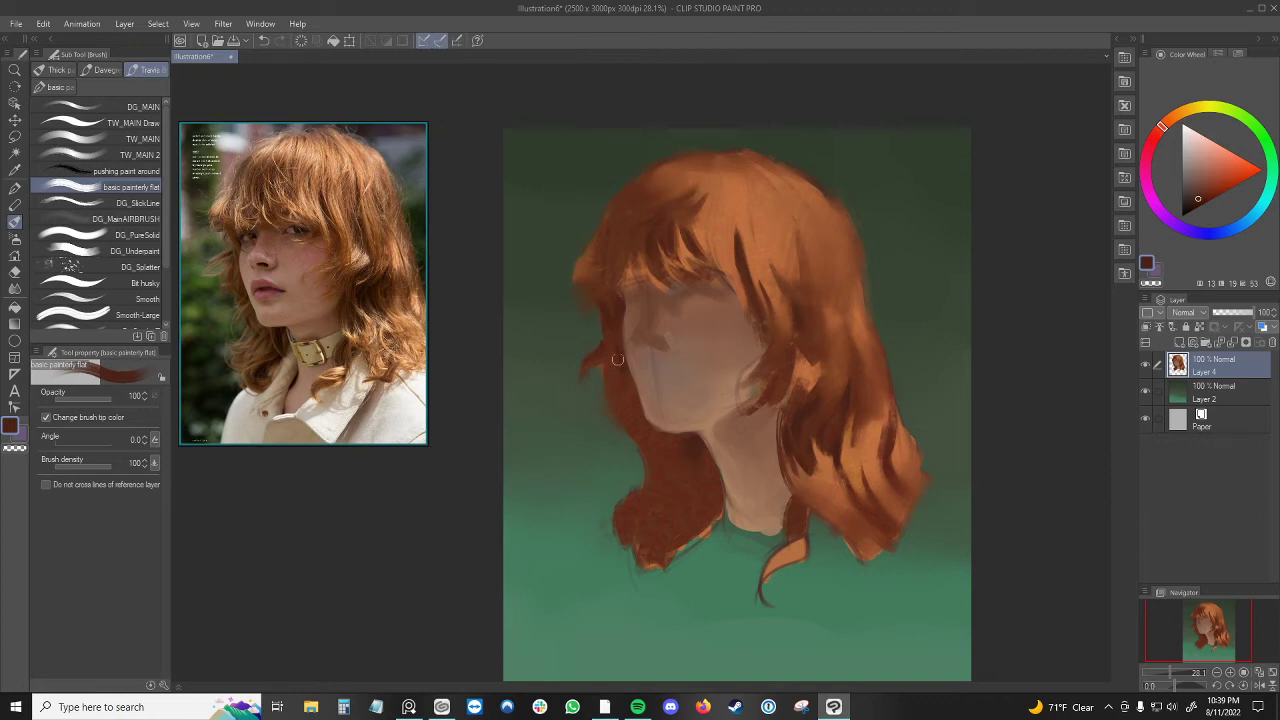
- Add dark brown shadow shapes to the shadow-side hair beside the cheek and down toward the neck
left_click_drag(626, 366, 627, 376)
key("ctrl+z")
key("ctrl+y")
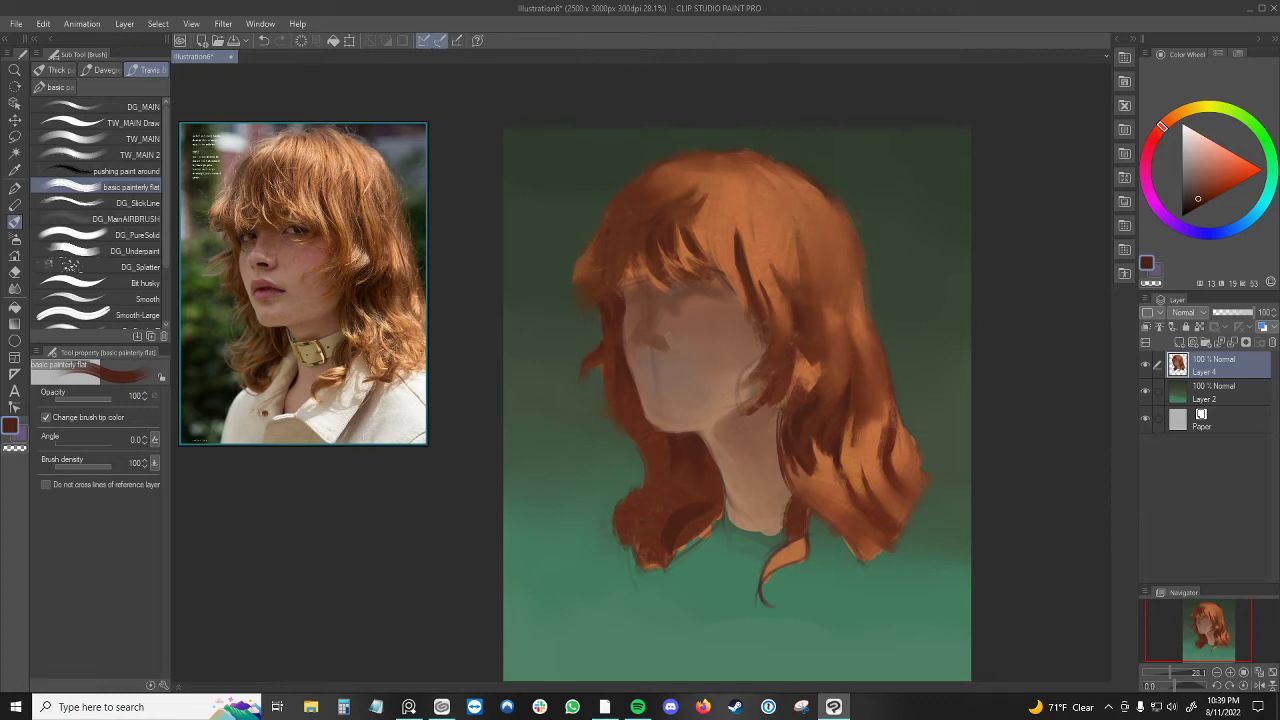
- Model the shadow-side hair between the jaw and neck into wavy locks by blending repeatedly sampled dark and mid reddish browns
left_click(708, 484, "alt")
left_click(704, 462, "alt")
left_click(678, 439, "alt")
left_click(680, 424, "alt")
left_click(672, 437, "alt")
left_click(712, 475, "alt")
left_click(697, 468, "alt")
left_click(702, 460, "alt")
left_click(703, 456, "alt")
left_click(697, 445, "alt")
left_click(692, 477, "alt")
left_click(678, 479, "alt")
left_click(676, 456, "alt")
- Undo the misplaced stroke and refine the shadow-side hair edge beside the jaw with sampled reddish browns
left_click(800, 418, "alt")
key("ctrl+z")
left_click(610, 425)
left_click(633, 414, "alt")
left_click(621, 388, "alt")
left_click(629, 407, "alt")
left_click(626, 393, "alt")
- Blend sampled oranges and mid-browns between the fringe and the lit side hair framing the forehead
left_click(740, 258, "alt")
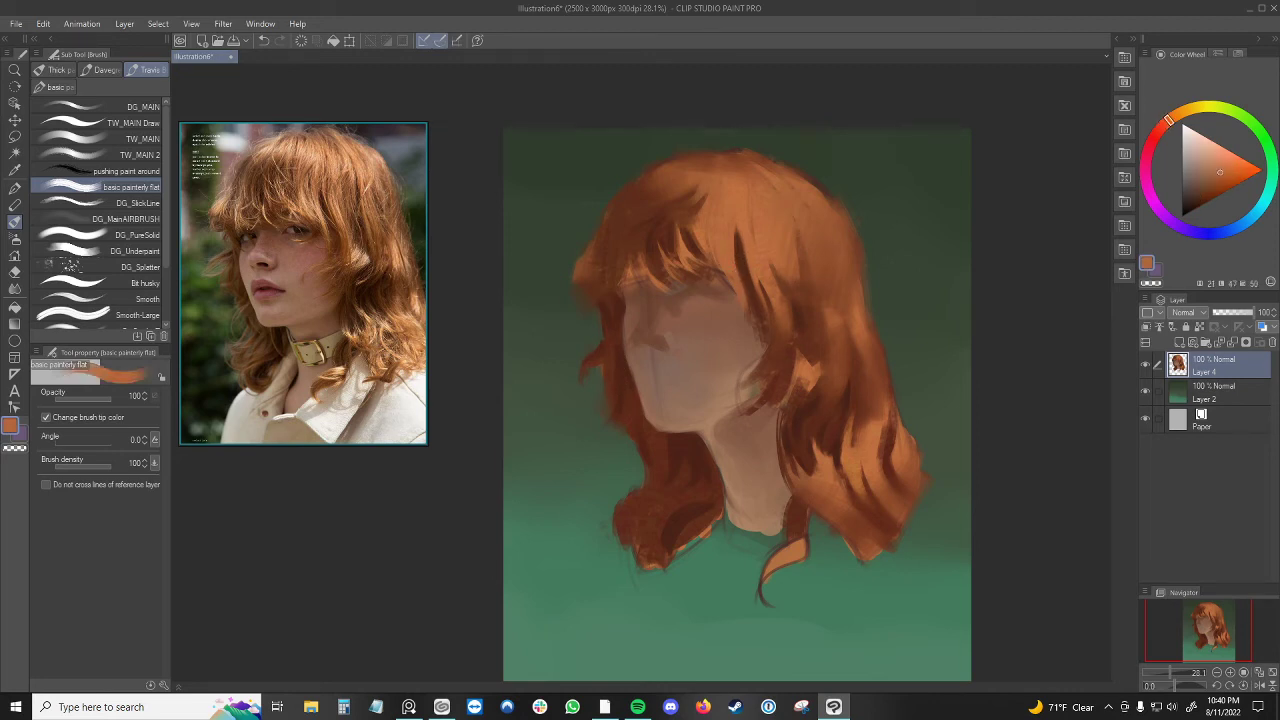
left_click(797, 237, "alt")
left_click(819, 281, "alt")
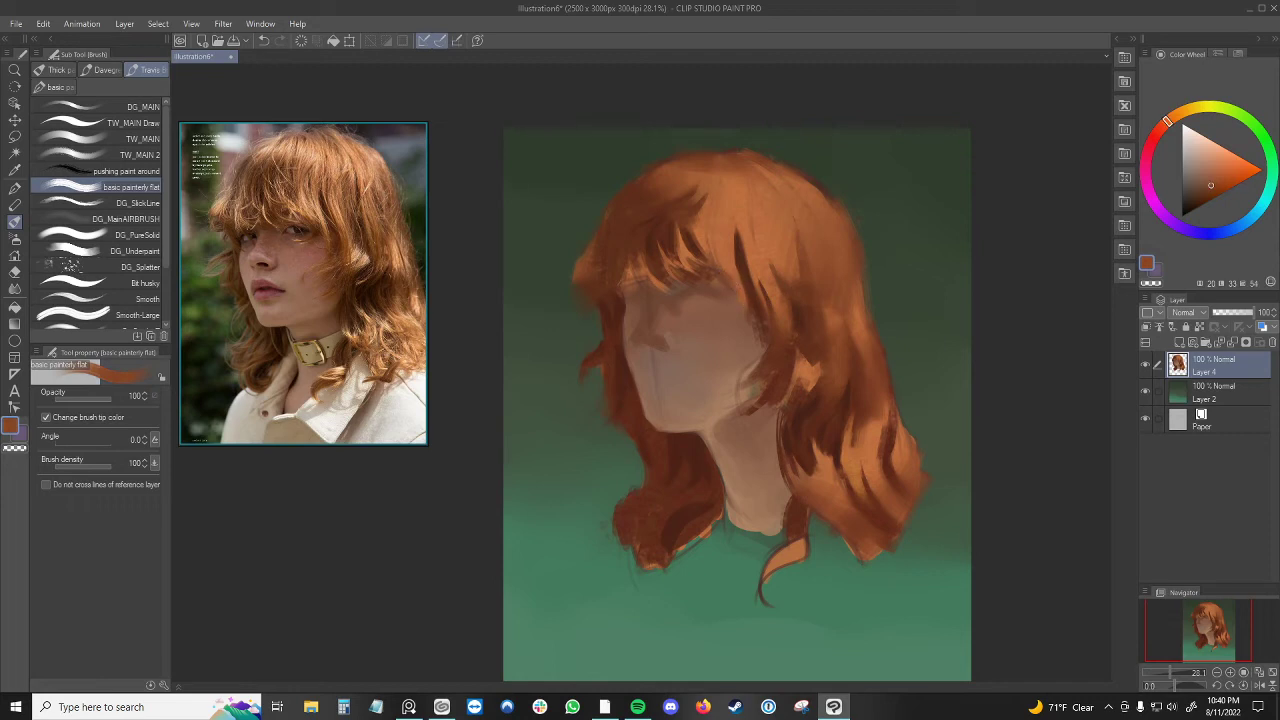
left_click(769, 332, "alt")
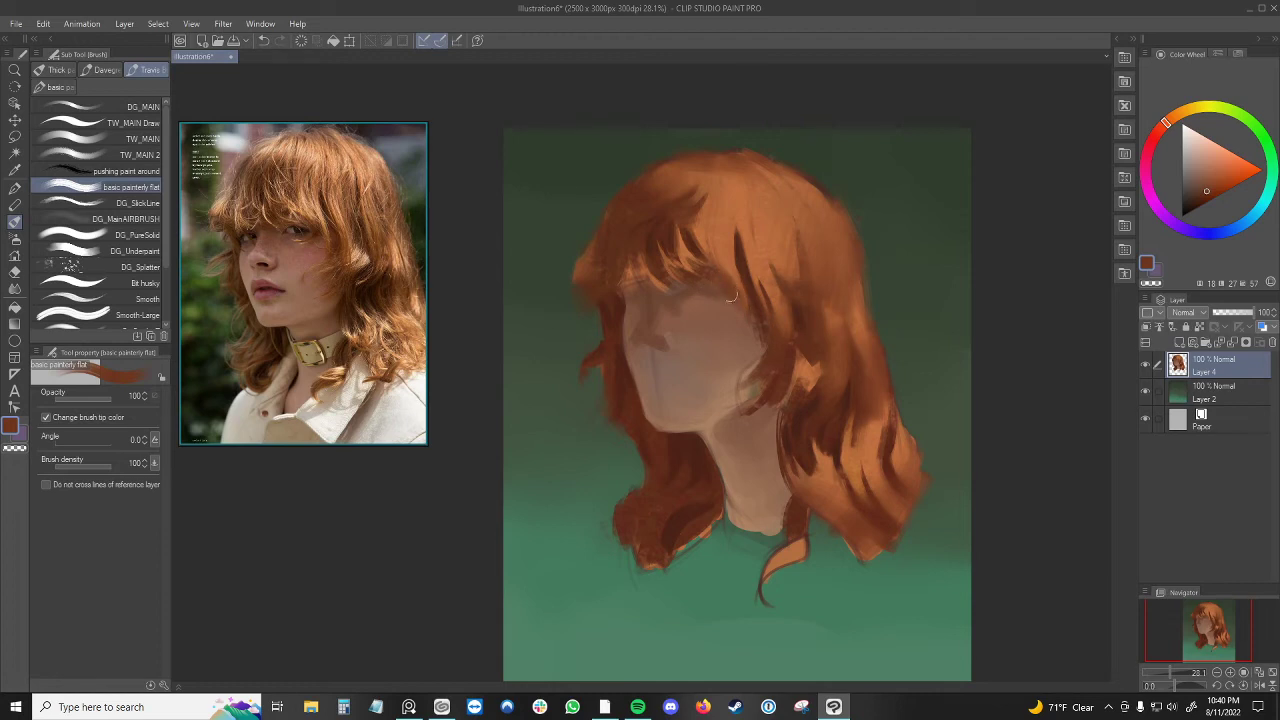
left_click(712, 245, "alt")
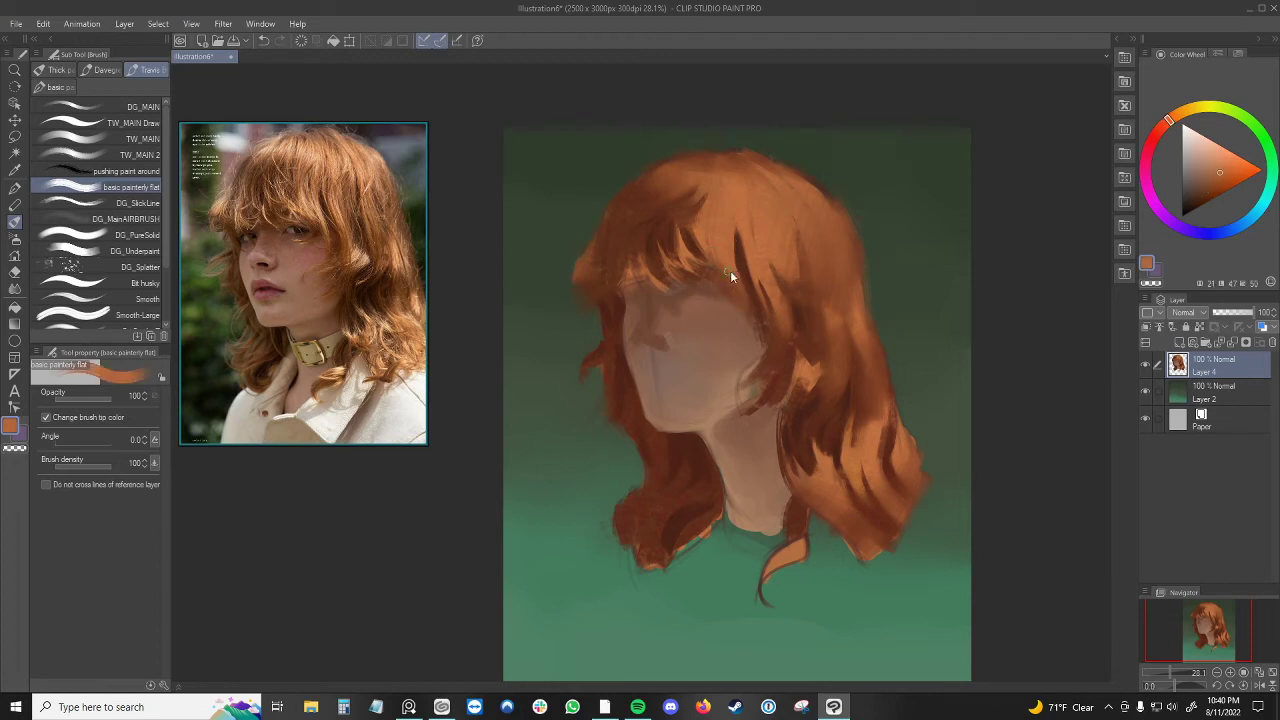
left_click(731, 264, "alt")
left_click(732, 265, "alt")
- Thin and taper the dark strand beside the forehead with sampled dark brown and the surrounding orange
left_click_drag(739, 242, 753, 307)
left_click(745, 254, "alt")
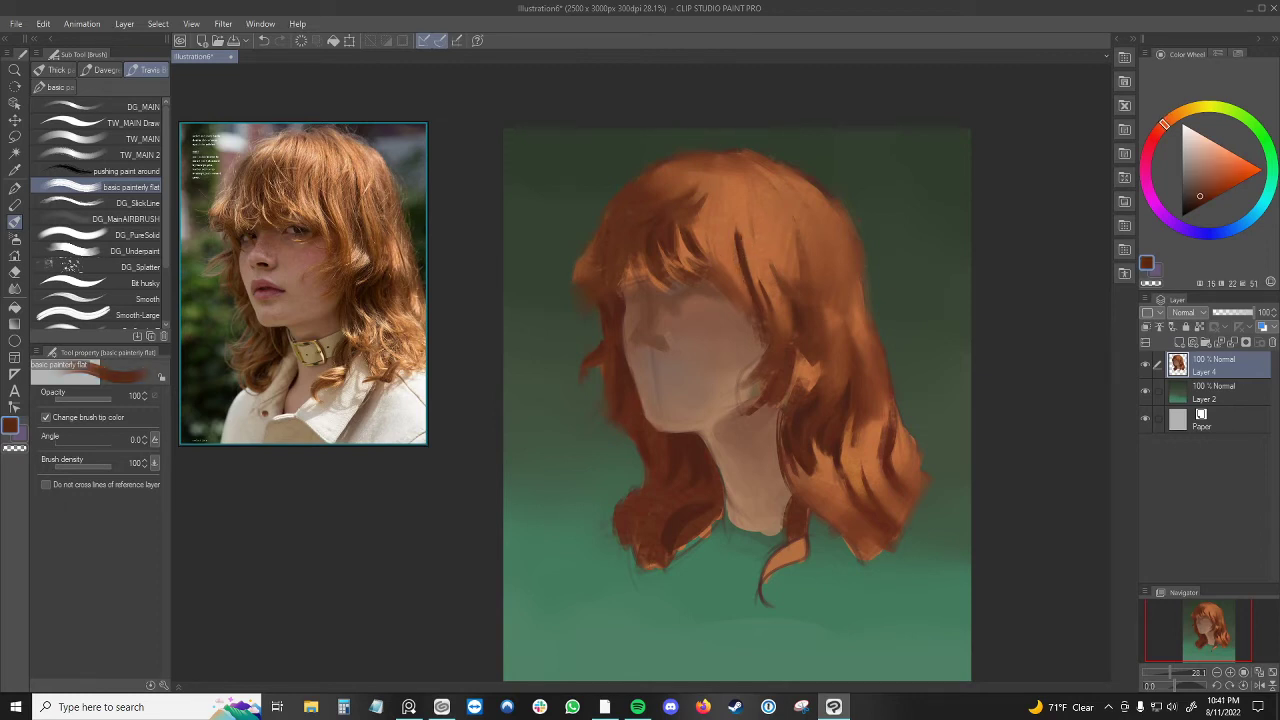
left_click(740, 242, "alt")
left_click(739, 221, "alt")
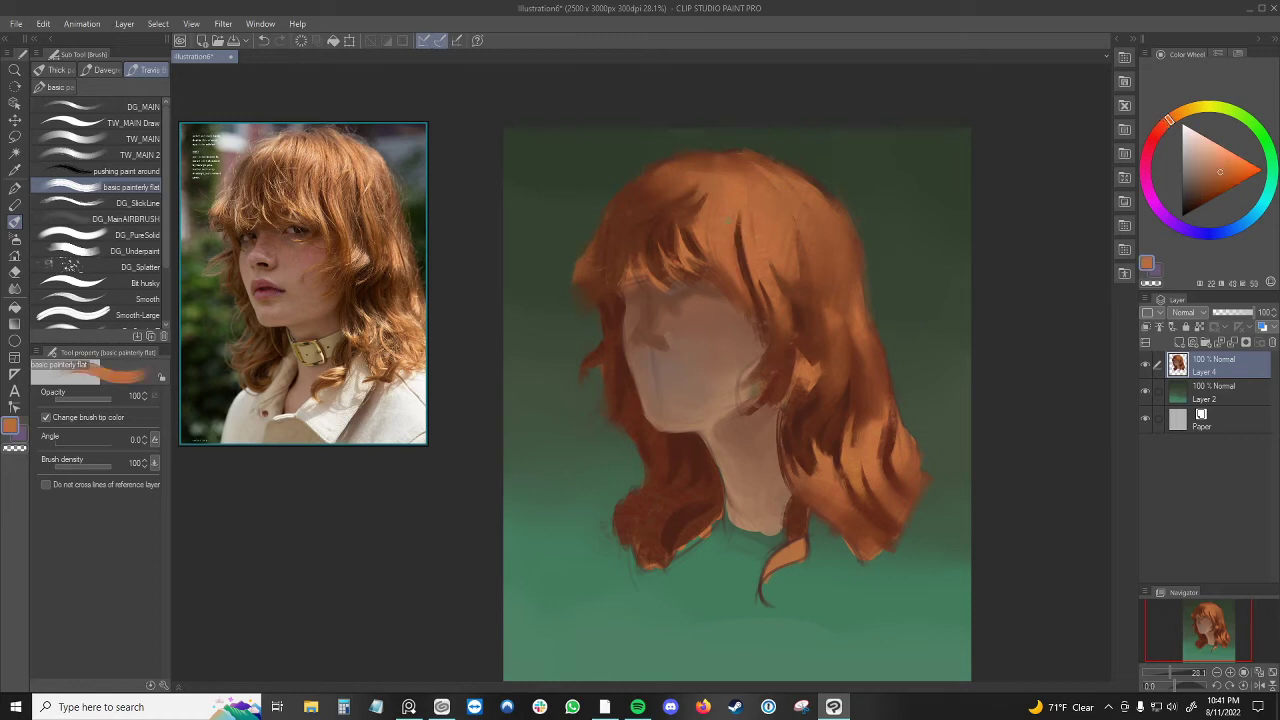
left_click(746, 238, "alt")
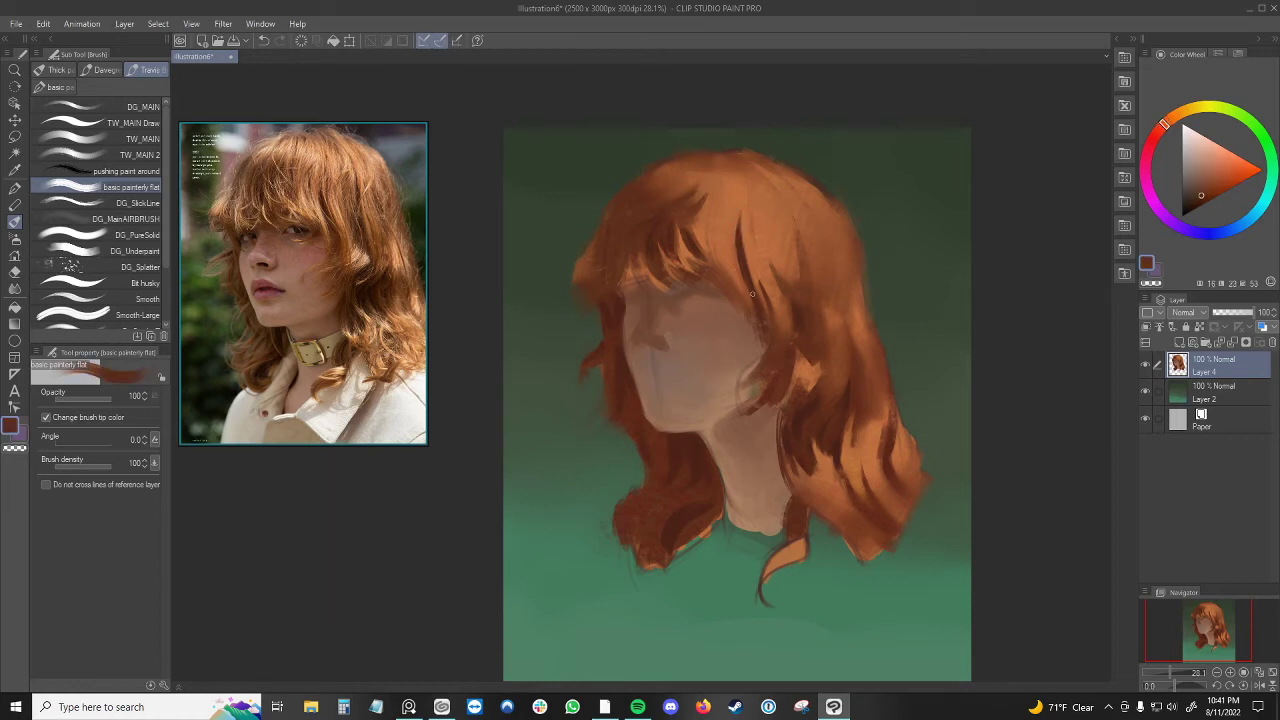
left_click(759, 263, "alt")
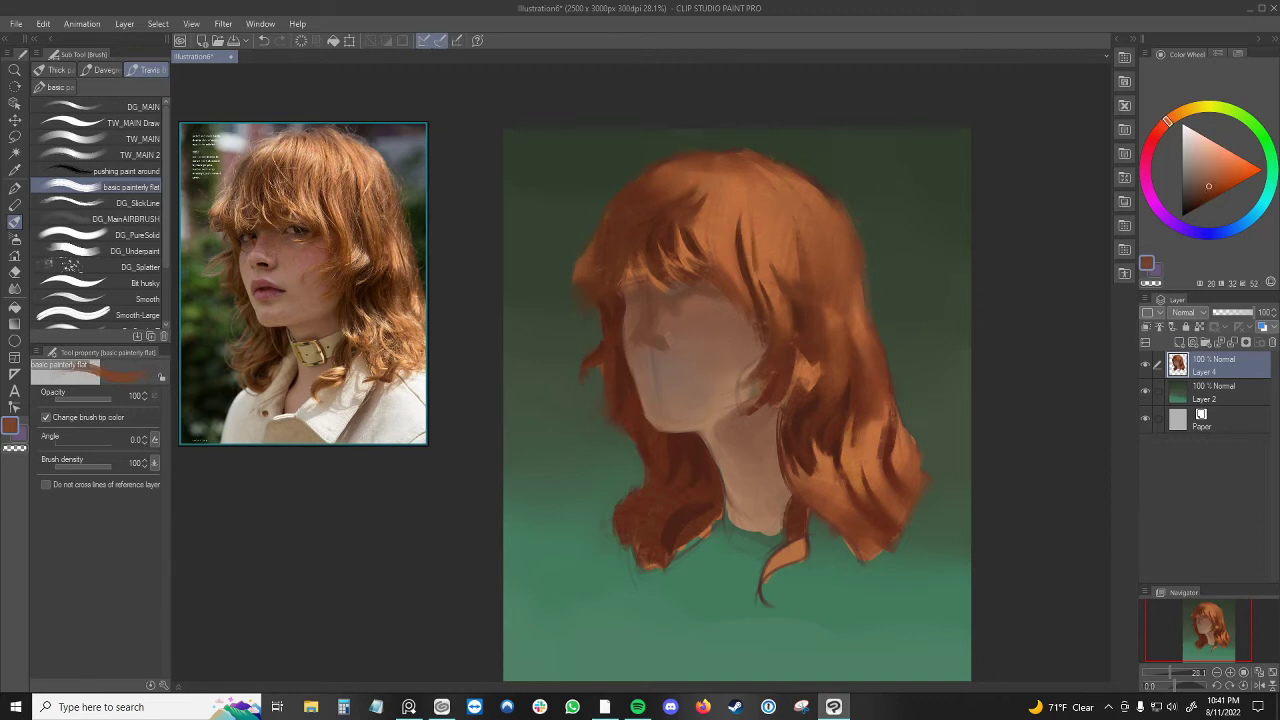
- Paint a long brown strand down the lit side of the crown and soften it with sampled hair tones
left_click(760, 246, "alt")
left_click(808, 293, "alt")
left_click(804, 318, "alt")
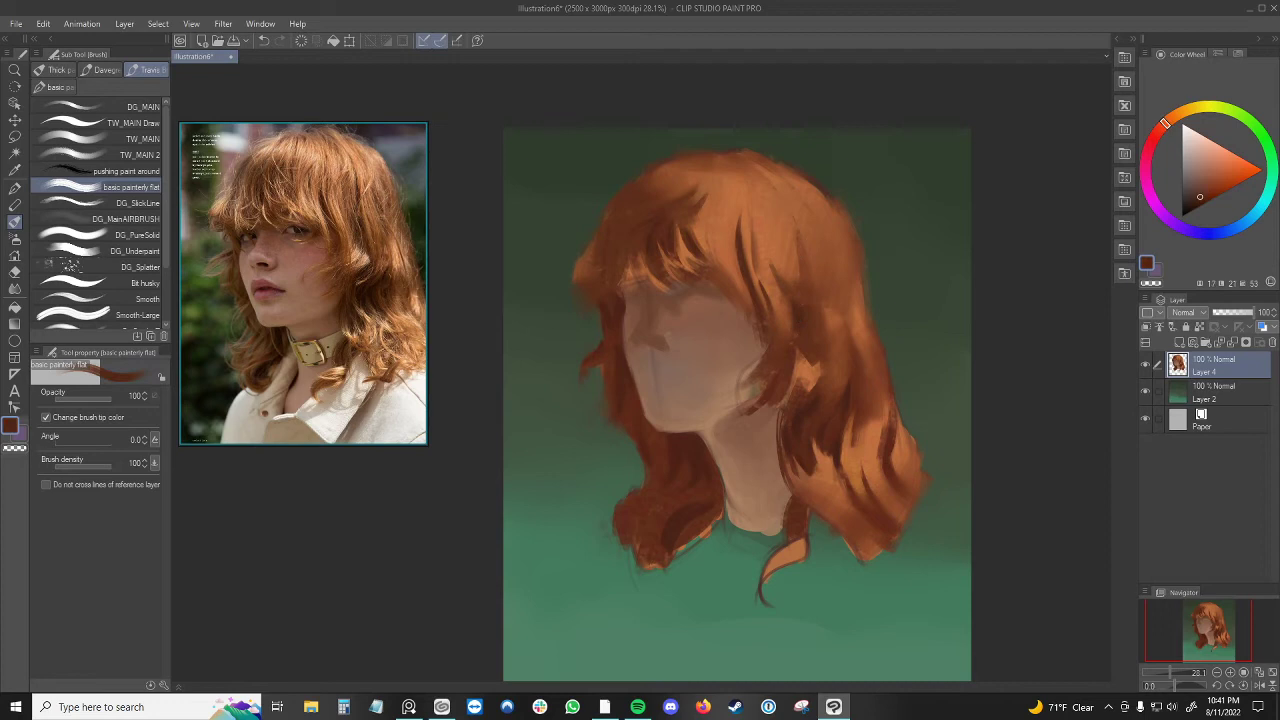
left_click_drag(793, 209, 797, 231)
left_click(796, 260, "alt")
left_click_drag(792, 200, 792, 236)
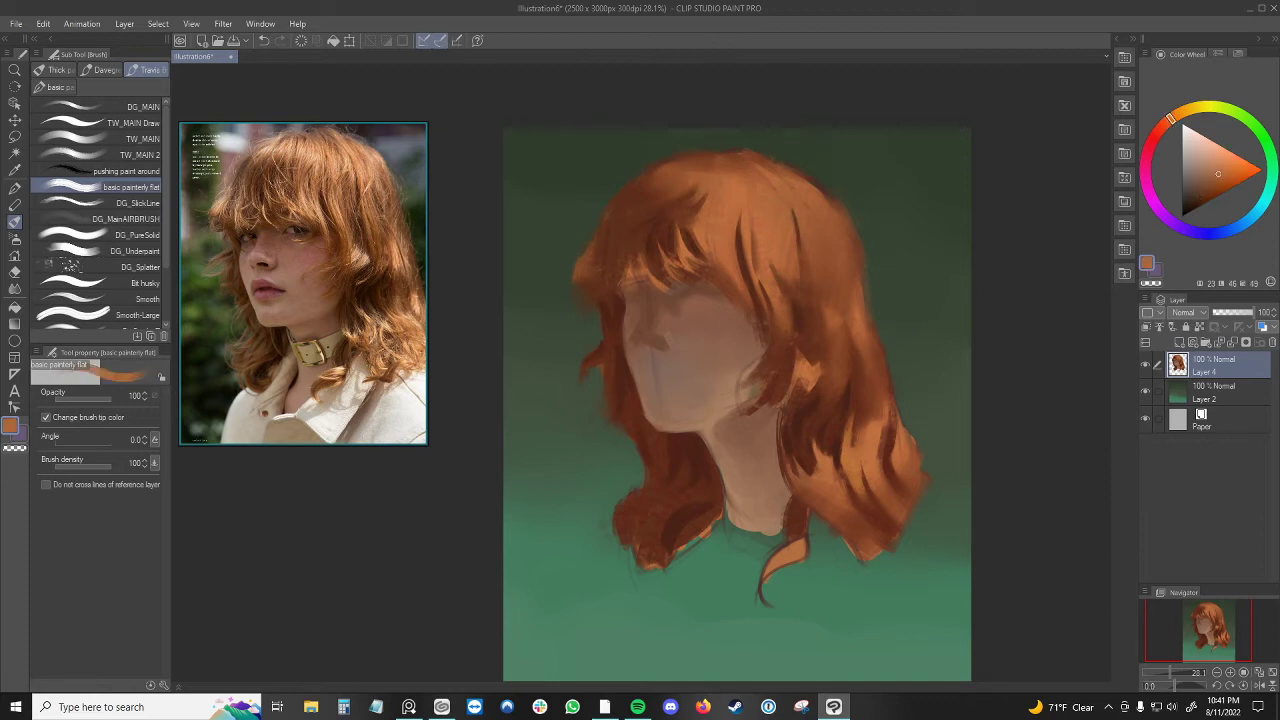
- Blend the brown strand running down the lit side of the crown with sampled orange and dark brown
left_click(803, 209, "alt")
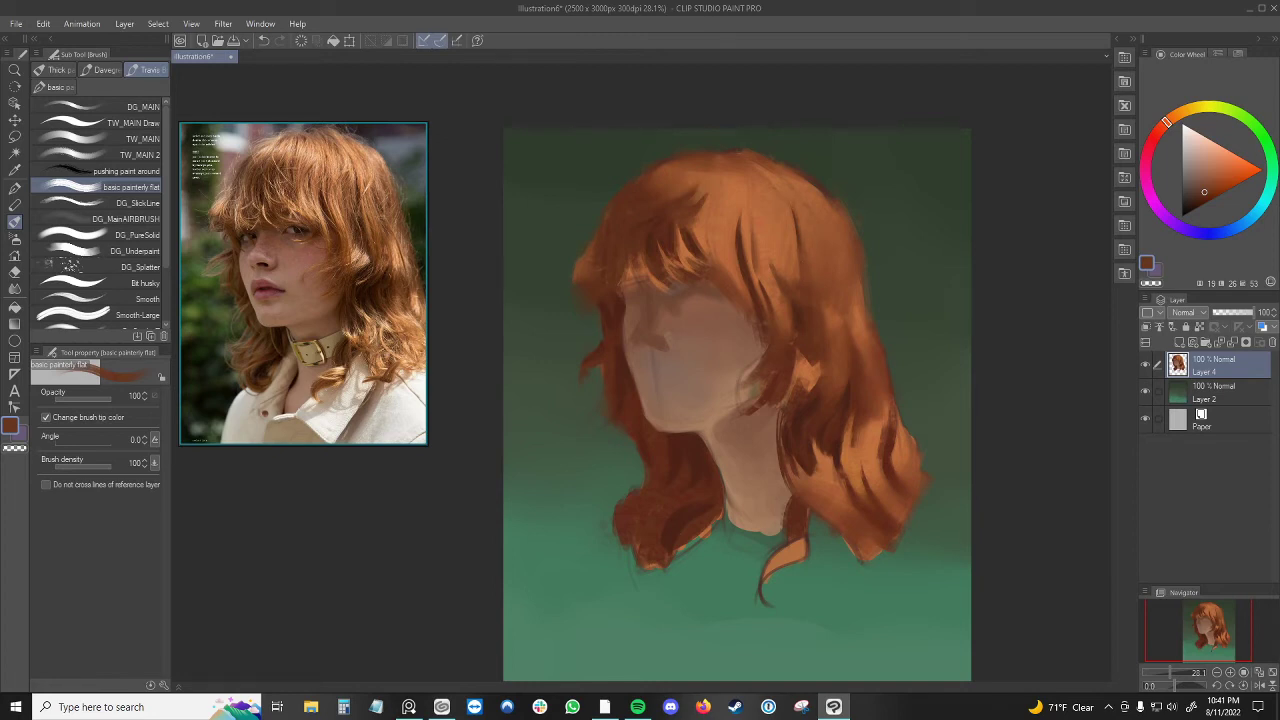
left_click(804, 232, "alt")
left_click(798, 316, "alt")
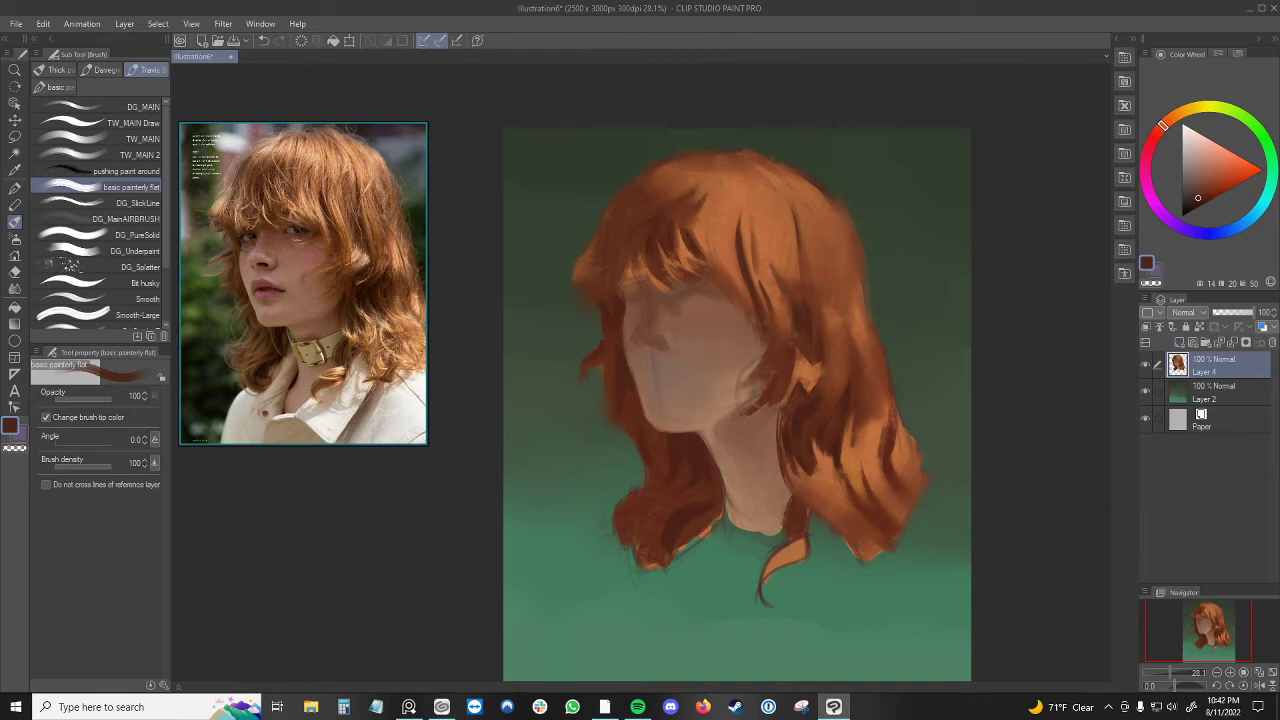
- Refine the orange highlight patch beside the ear with sampled light orange and surrounding brown
left_click(813, 380, "alt")
left_click(812, 380, "alt")
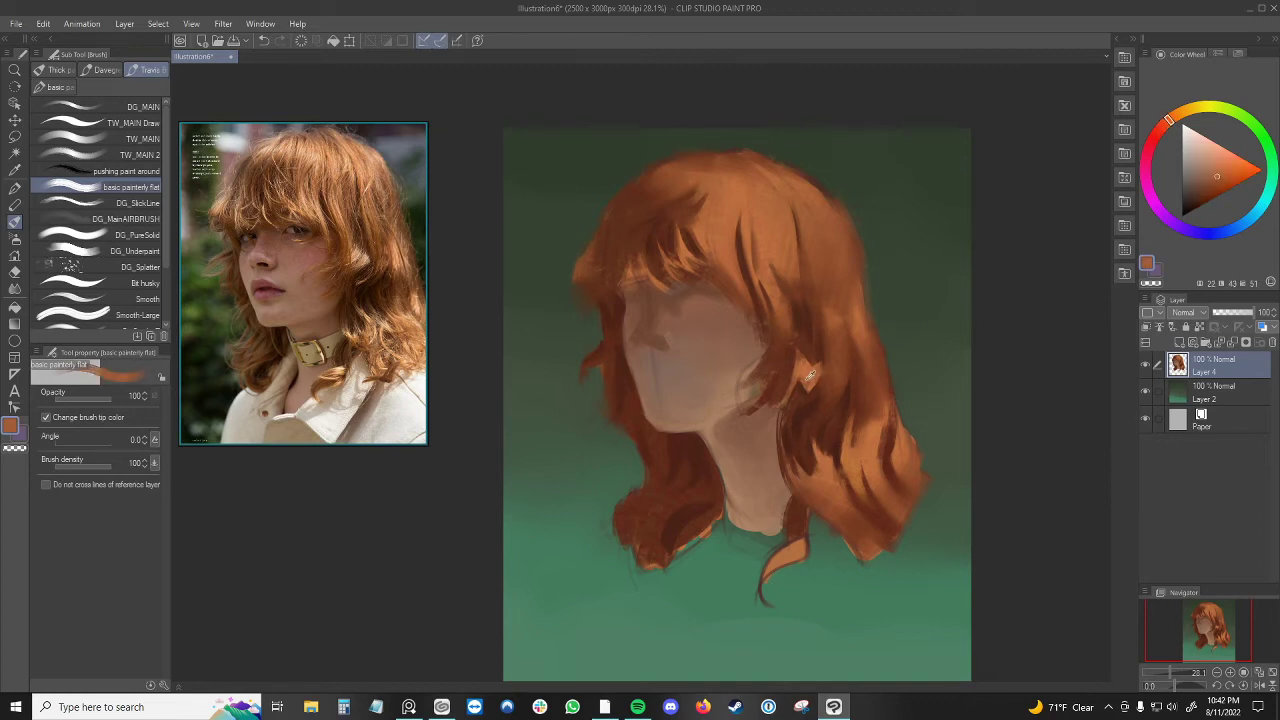
left_click(810, 385, "alt")
left_click(811, 380, "alt")
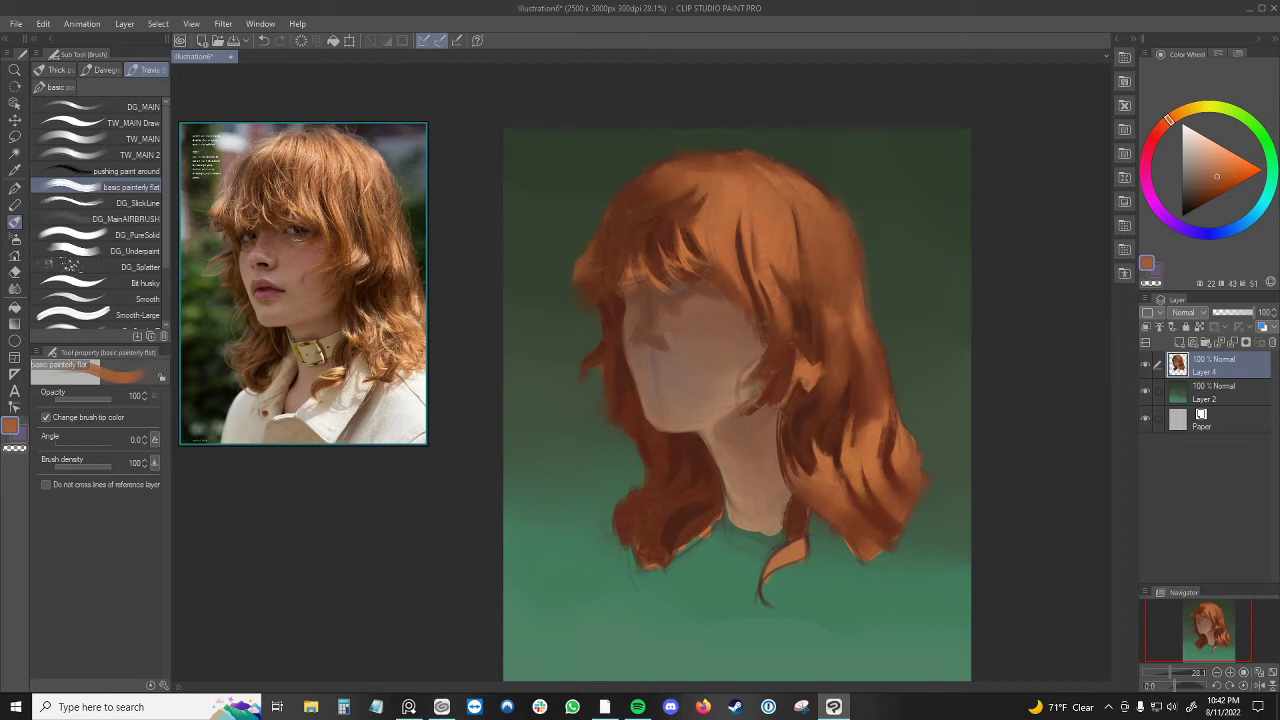
left_click(804, 394, "alt")
- Refine the hair edge along the lit side of the neck with sampled dark and reddish browns
left_click(784, 426, "alt")
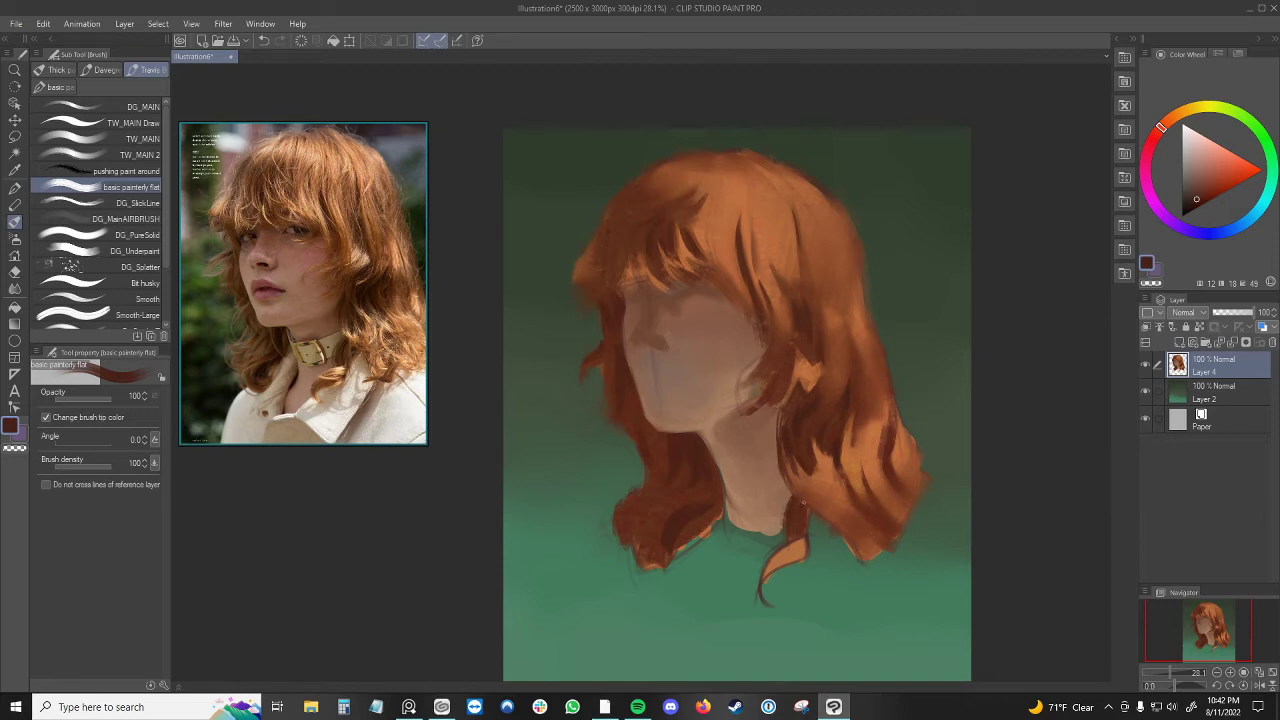
left_click(813, 506, "alt")
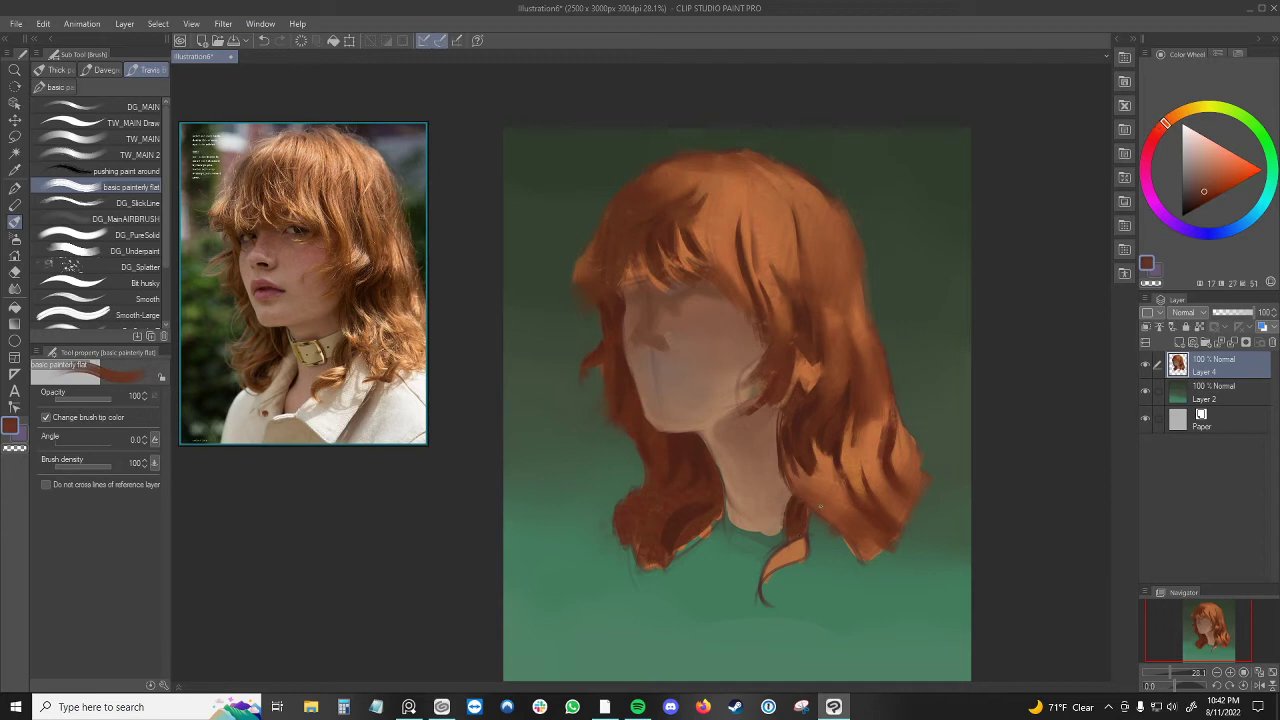
left_click(800, 521, "alt")
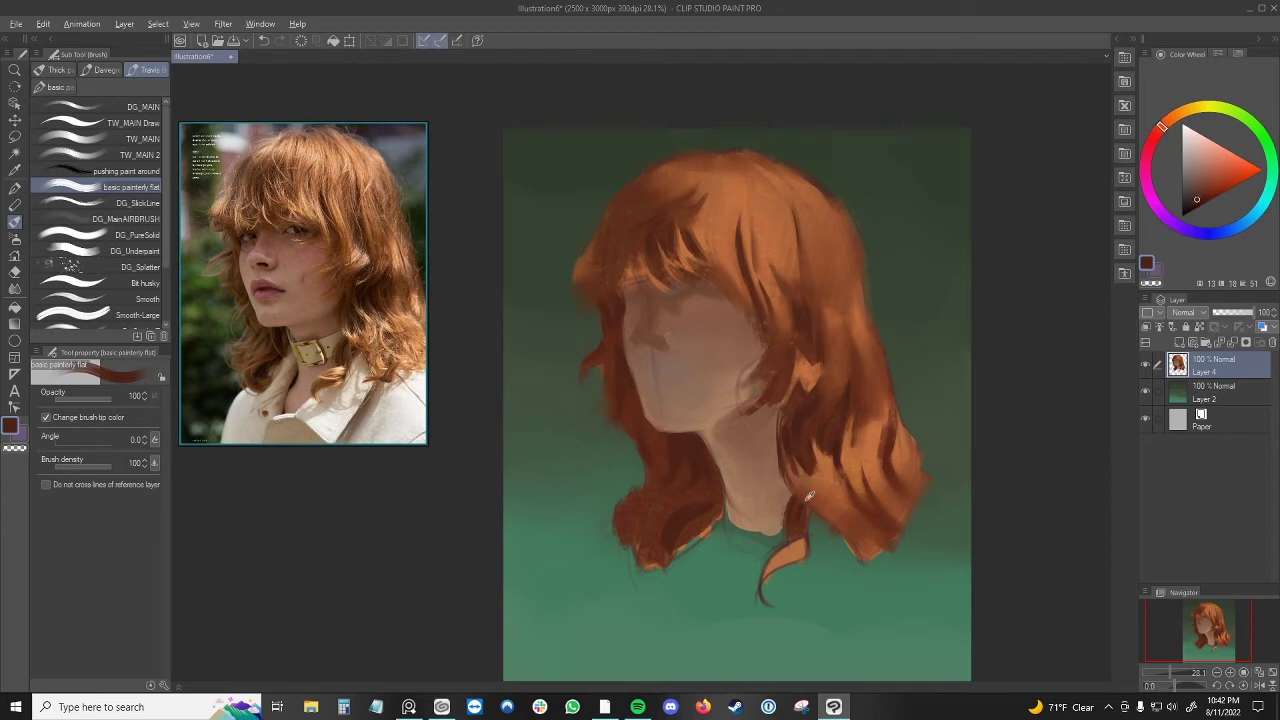
left_click(803, 506, "alt")
- Shade the loose curl below the neck with sampled reddish brown, undoing the two misplaced strokes on it
left_click(802, 548, "alt")
left_click_drag(792, 557, 758, 586)
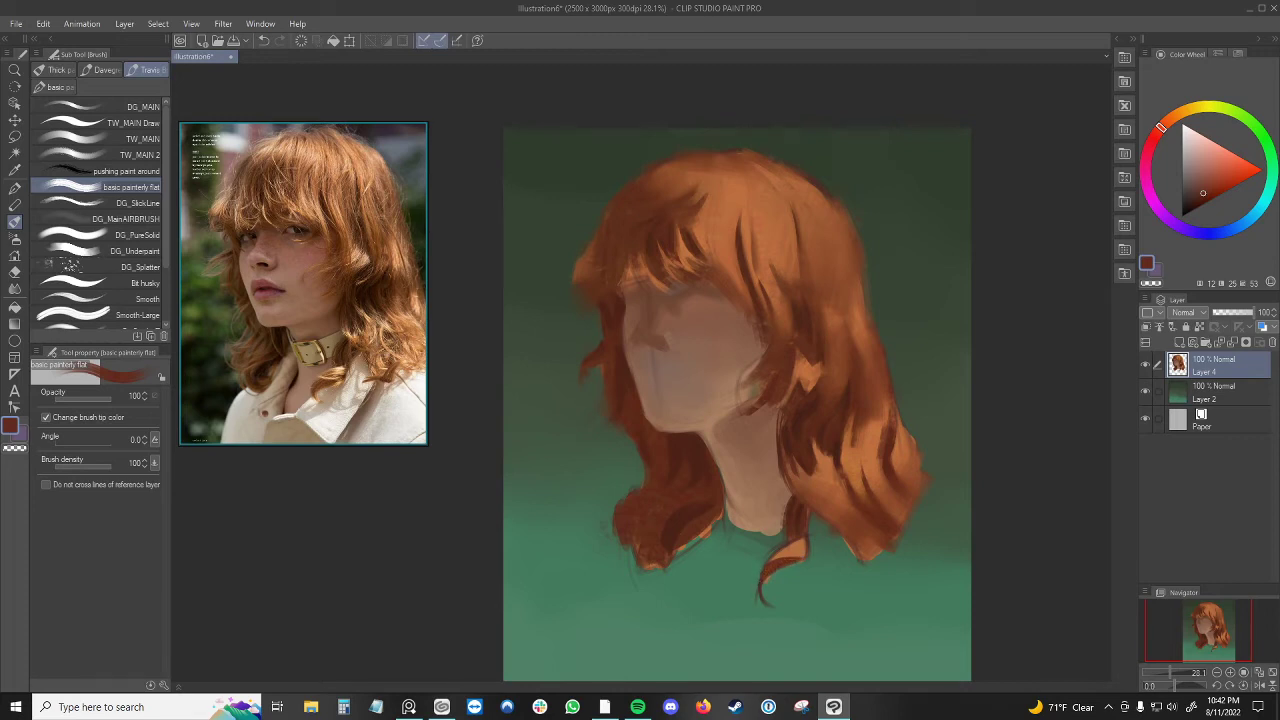
left_click(784, 552, "alt")
mouse_move(786, 559)
left_mouse_down()
mouse_move(760, 556)
mouse_move(783, 559)
left_mouse_up()
key("ctrl+z")
key("ctrl+z")
left_click(785, 562, "alt")
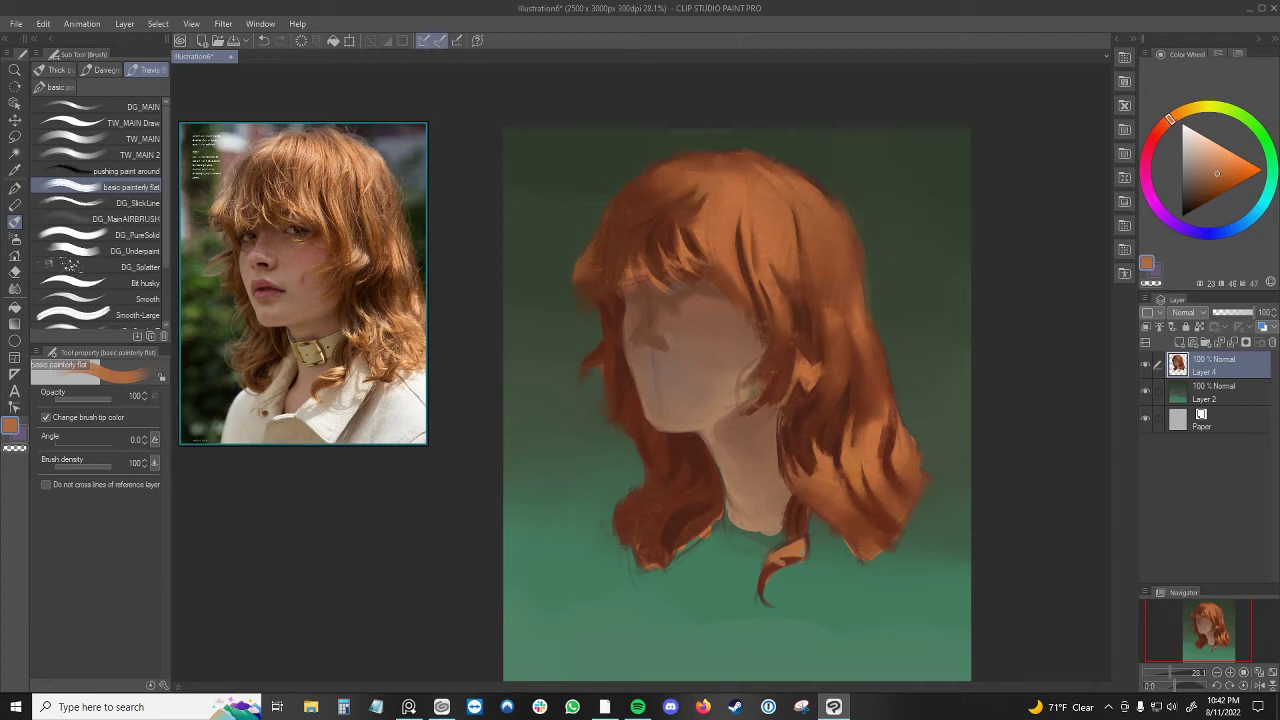
- Shape the loose curl's orange highlight and shadowed root with sampled orange and reddish brown
left_click(794, 543, "alt")
left_click_drag(797, 544, 795, 537)
left_click(798, 535, "alt")
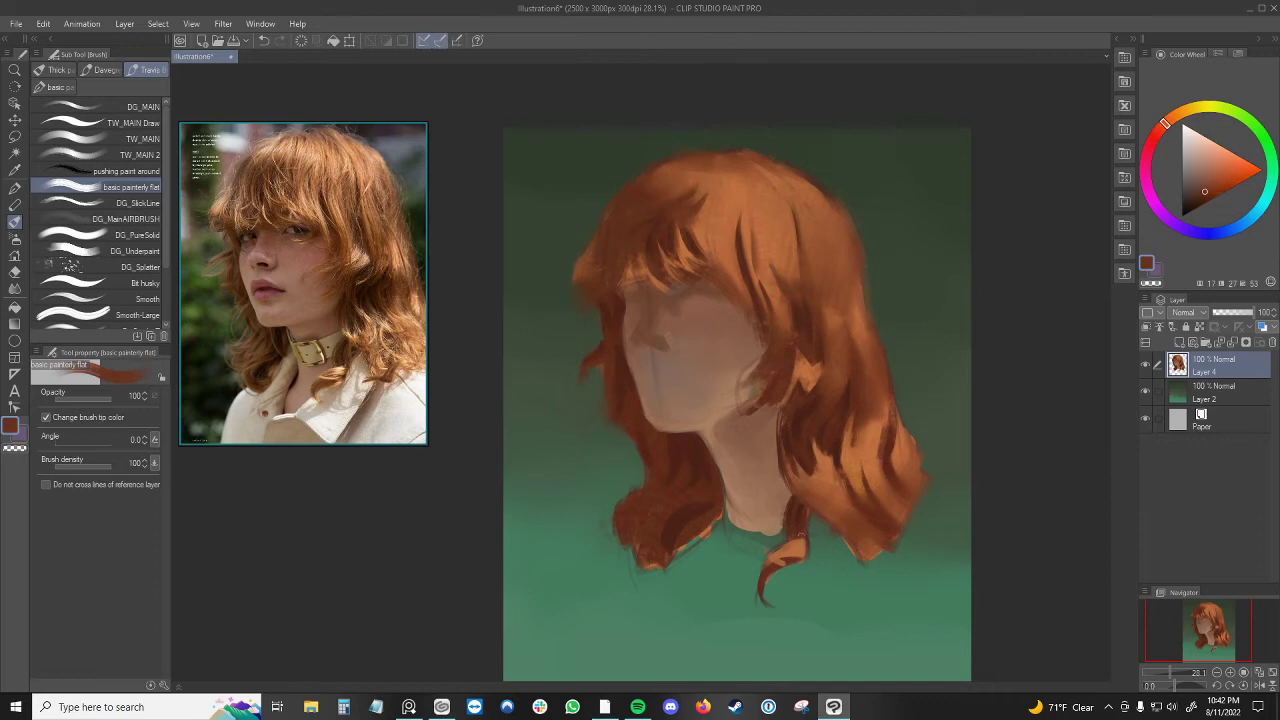
left_click(798, 548, "alt")
left_click(775, 566, "alt")
left_click(782, 562, "alt")
left_click(784, 553, "alt")
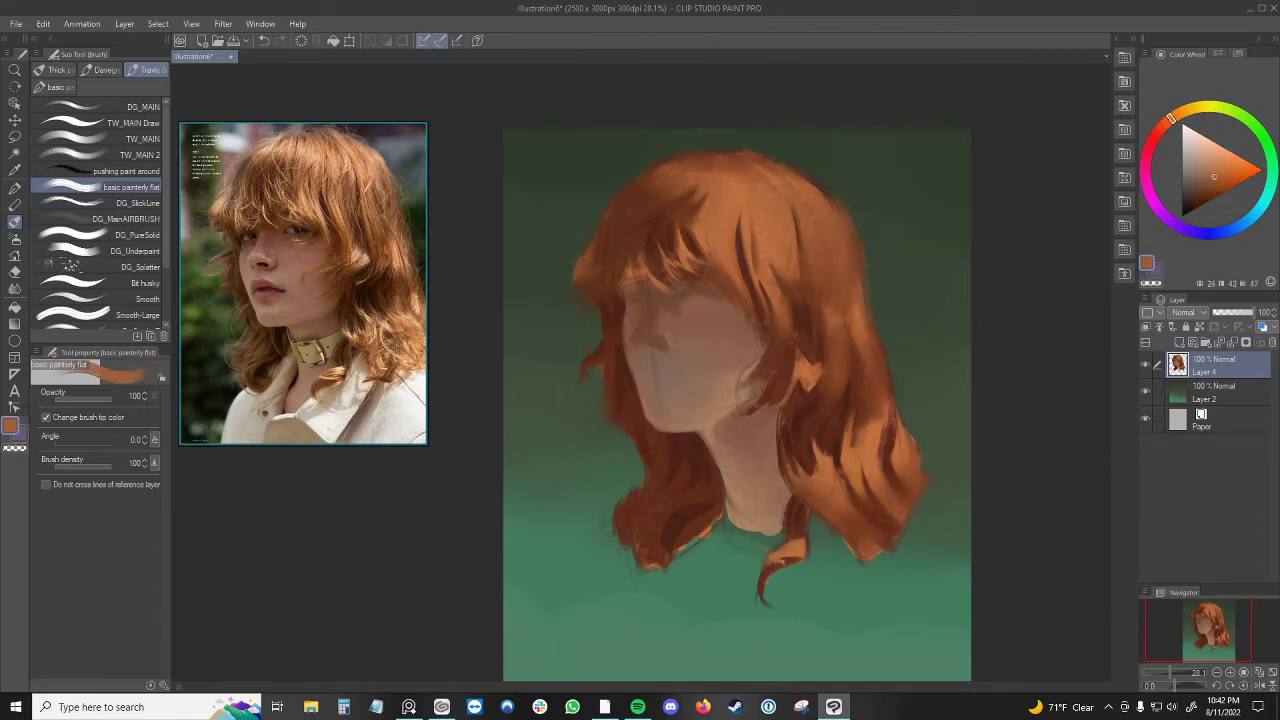
left_click(777, 555, "alt")
- Blend the lower lit hair beside the neck with sampled orange and add dark brown strands into it
left_click(817, 532, "alt")
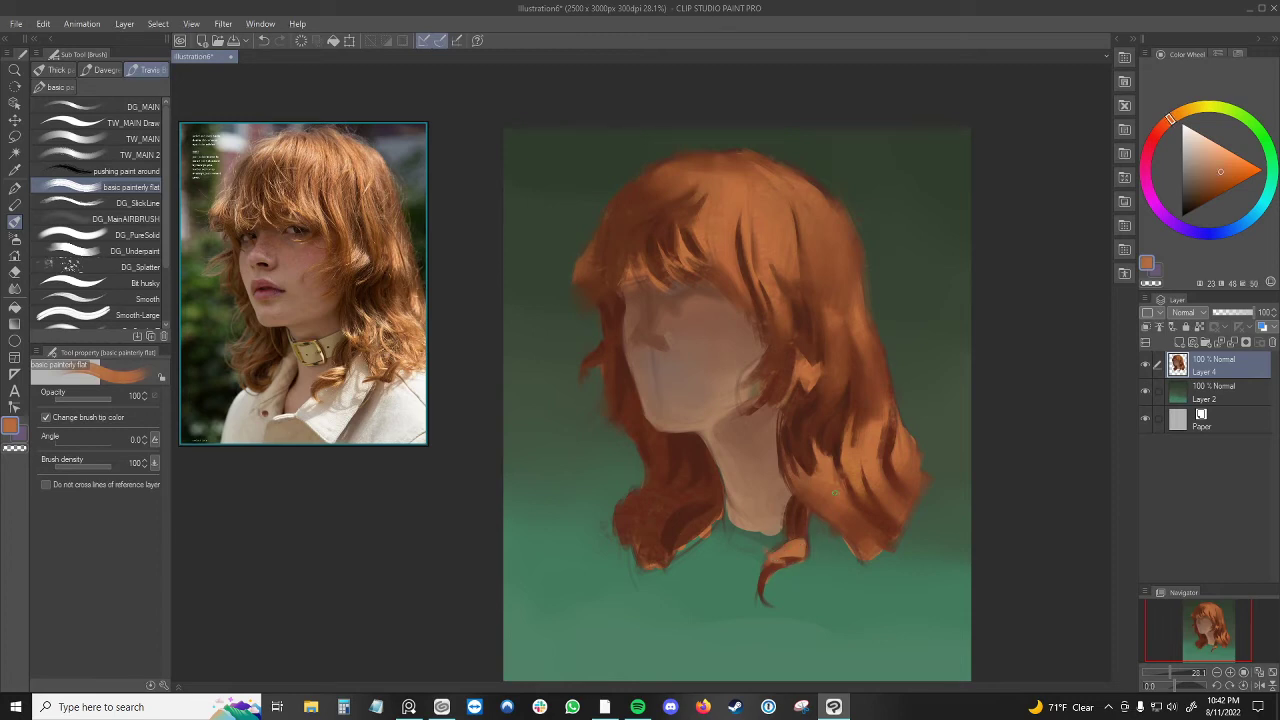
key("alt")
left_click(807, 460, "alt")
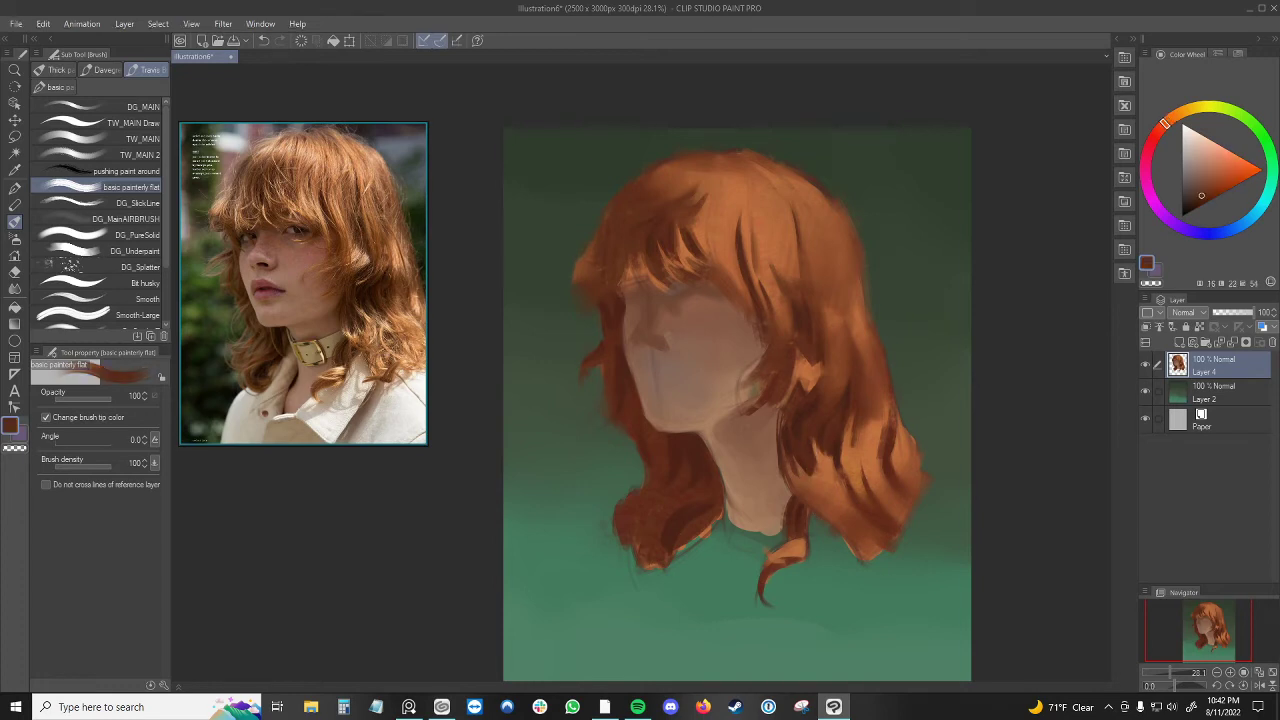
left_click(799, 452, "alt")
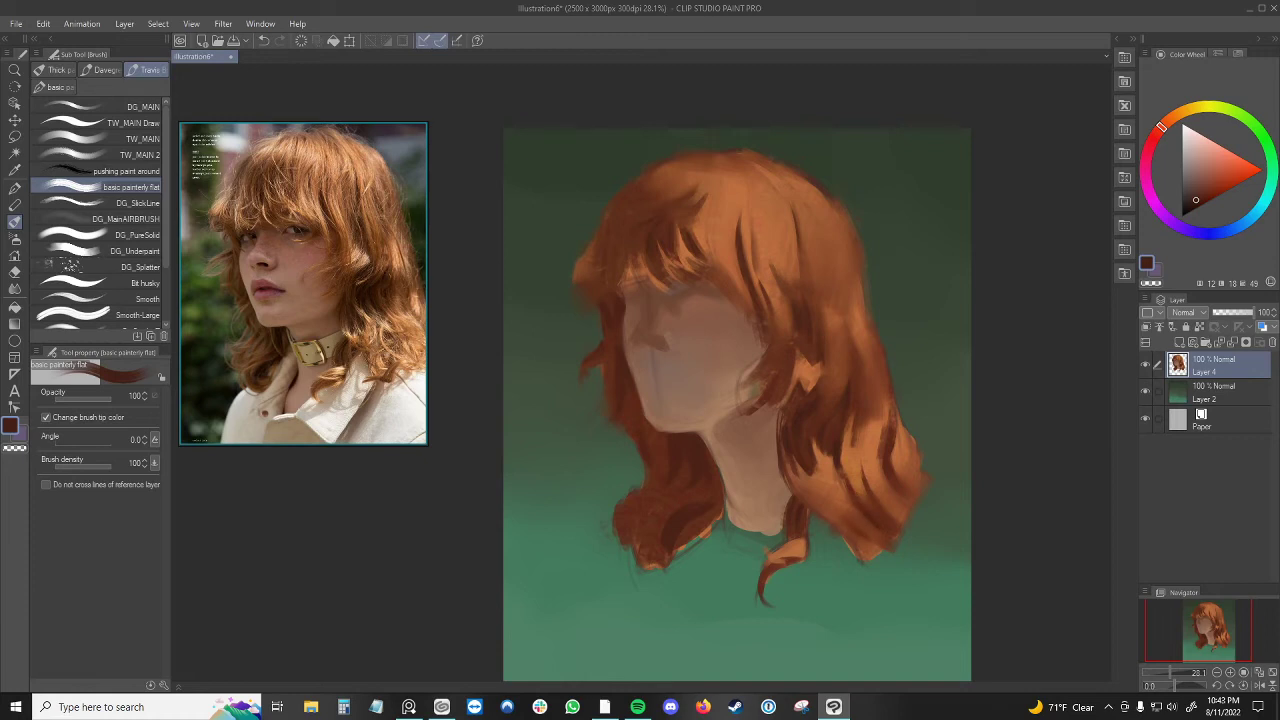
- Darken and extend the bottom tips of the lit-side hair with reddish brown, undoing the last misplaced stroke
mouse_move(867, 533)
left_mouse_down()
mouse_move(880, 541)
mouse_move(860, 534)
left_mouse_up()
left_click(894, 523, "alt")
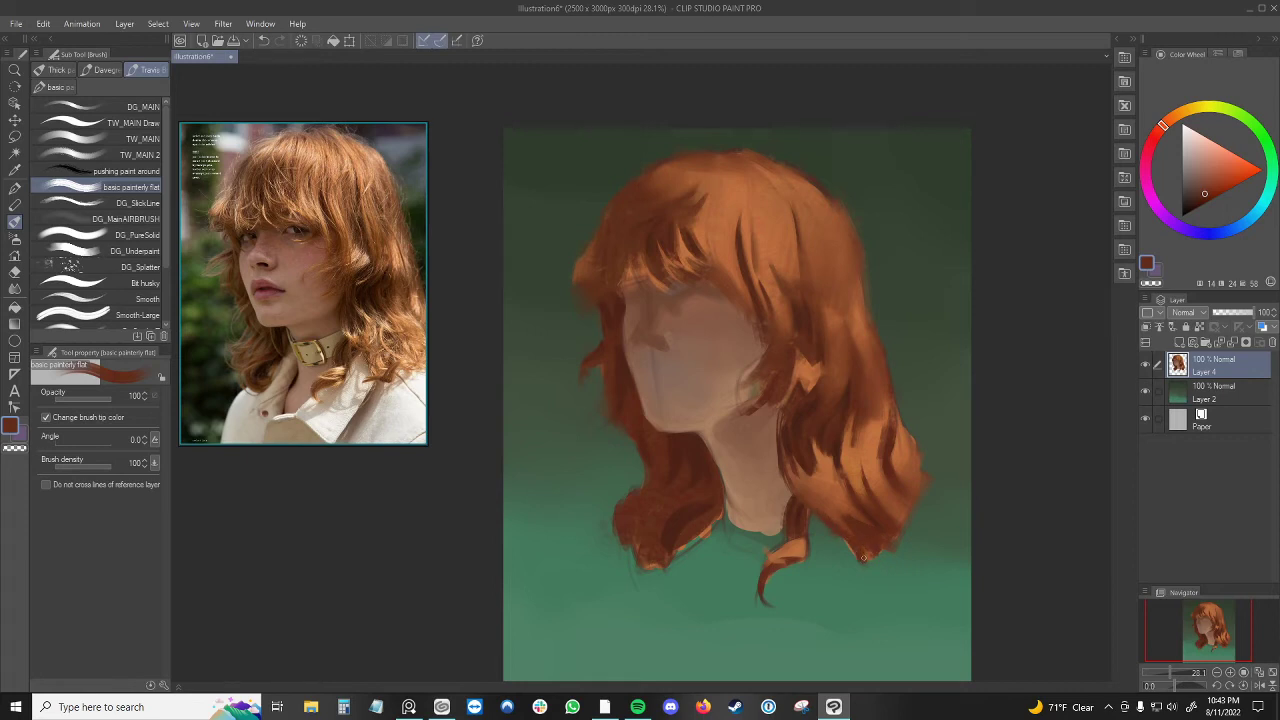
left_click_drag(851, 542, 855, 556)
mouse_move(872, 552)
left_mouse_down()
mouse_move(866, 572)
mouse_move(898, 531)
left_mouse_up()
key("ctrl+z")
- Paint the outer lower edge of the lit-side hair with sampled reddish brown to break up its silhouette
left_click(903, 478, "alt")
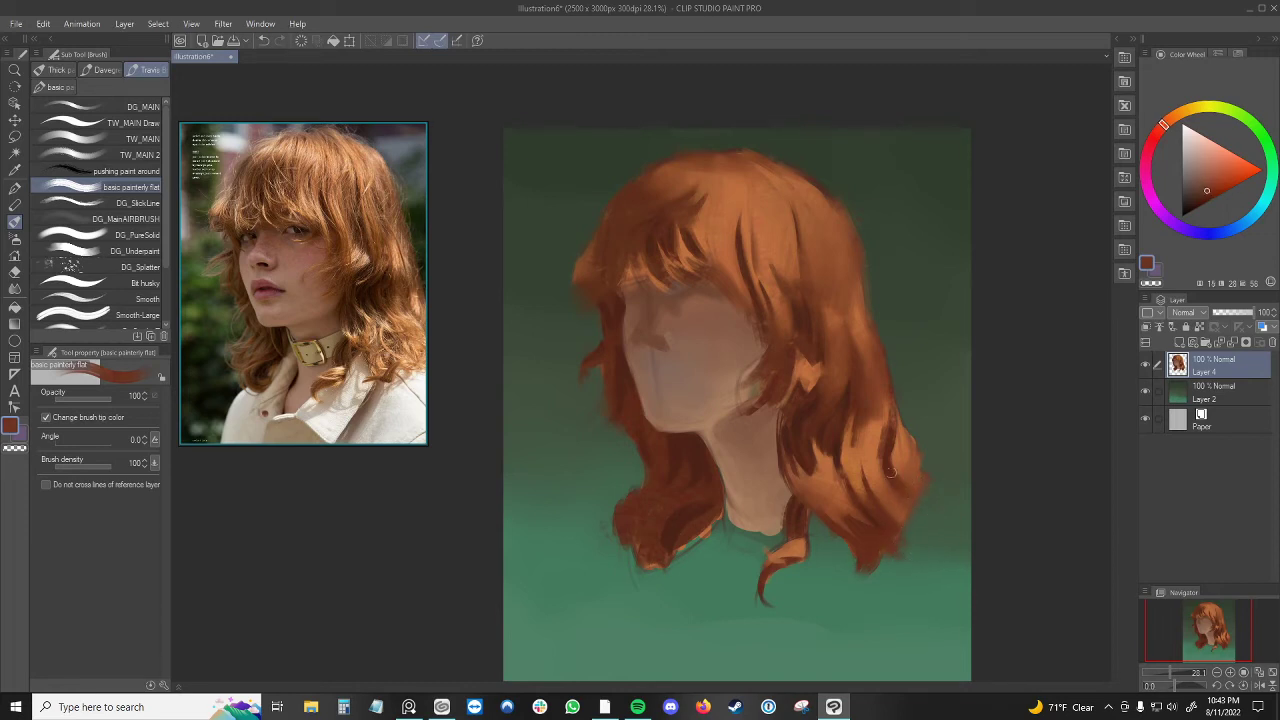
left_click(910, 507, "alt")
left_click_drag(903, 558, 925, 508)
- Reshape the small hair flick on the shadow side of the cheek with sampled dark reddish brown
left_click(632, 408, "alt")
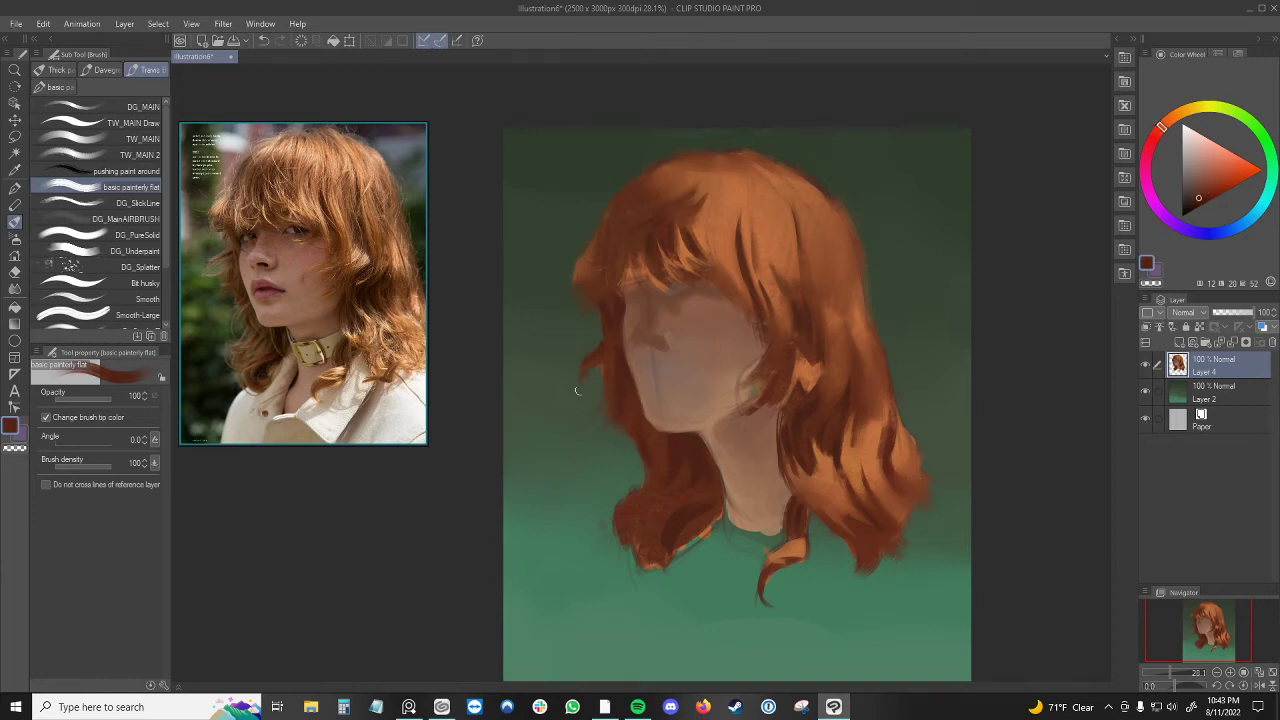
left_click(599, 346, "alt")
left_click(613, 318, "alt")
- Blend the shadowed fringe with repeatedly sampled reddish browns and touch up the shadow-side strand beside the cheek
left_click(636, 255, "alt")
left_click(634, 257, "alt")
left_click(634, 257, "alt")
left_click(640, 252, "alt")
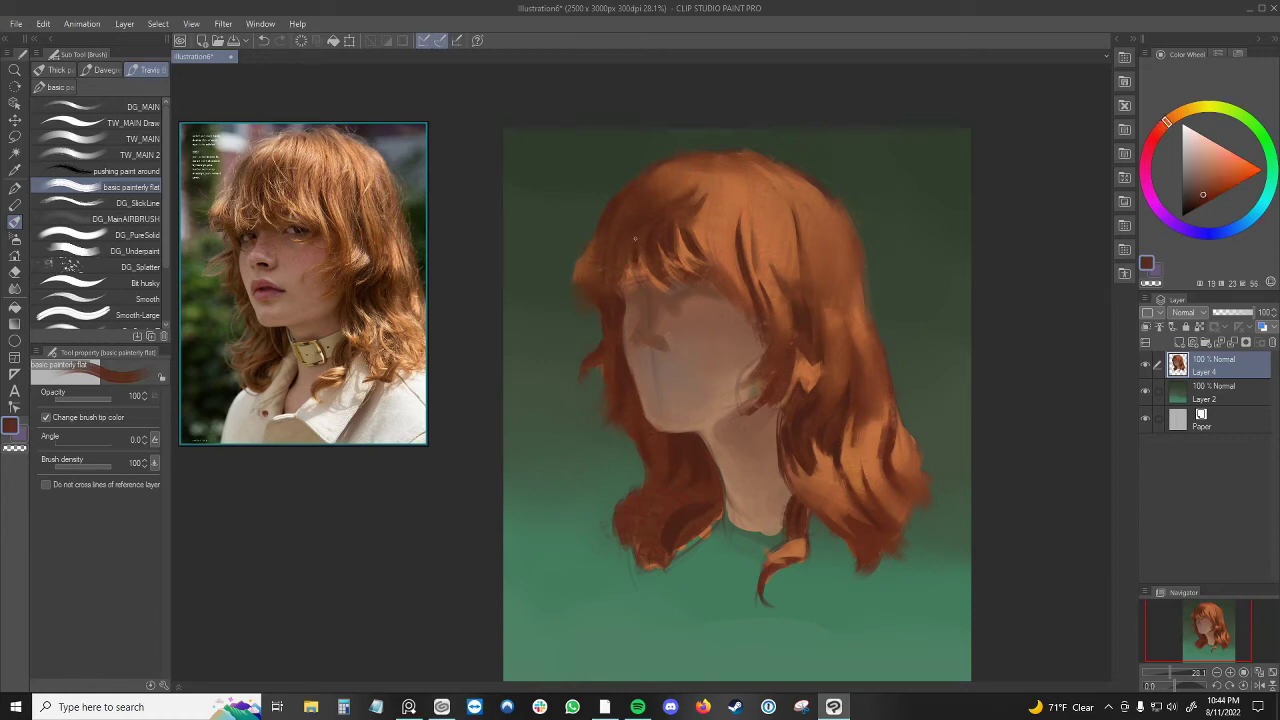
left_click(636, 259, "alt")
left_click(637, 244, "alt")
left_click(636, 258, "alt")
left_click(635, 241, "alt")
left_click(635, 254, "alt")
left_click(640, 241, "alt")
left_click(637, 254, "alt")
left_click(600, 349, "alt")
left_click(624, 370, "alt")
- Paint and adjust the orange fringe tips above the shadow side of the forehead, undoing one misplaced stroke
left_click(641, 282, "alt")
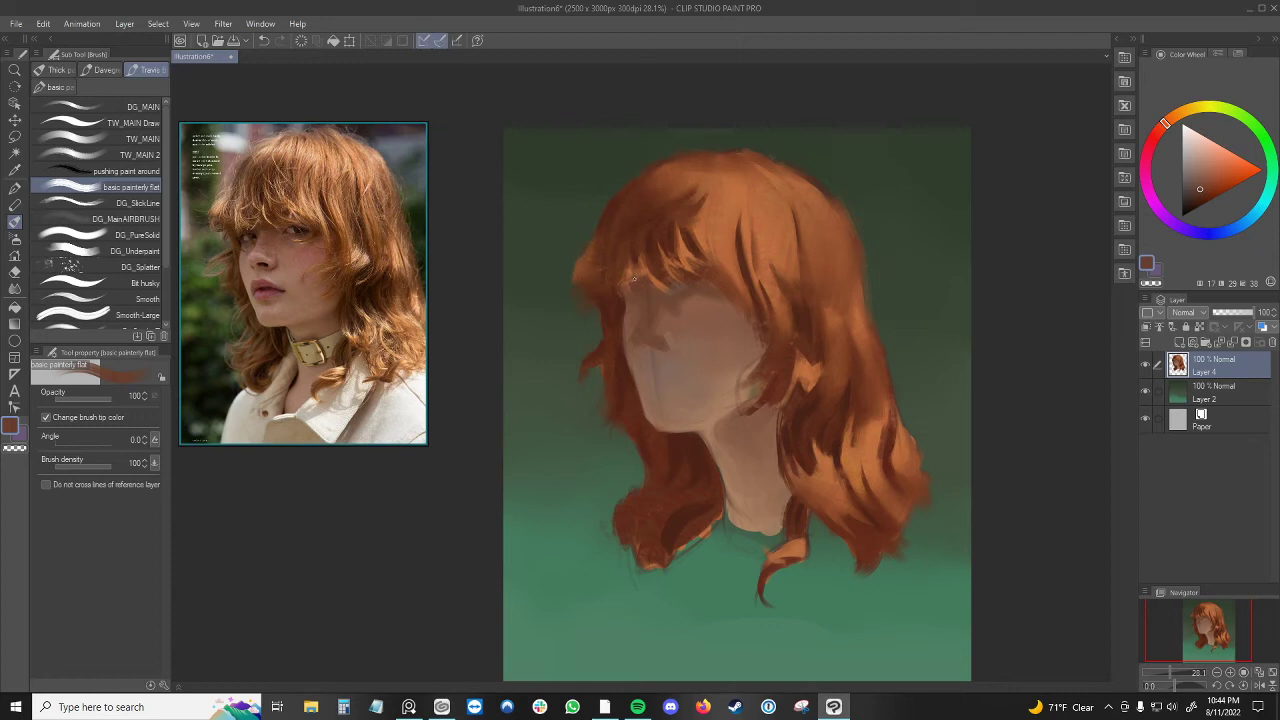
left_click(634, 281, "alt")
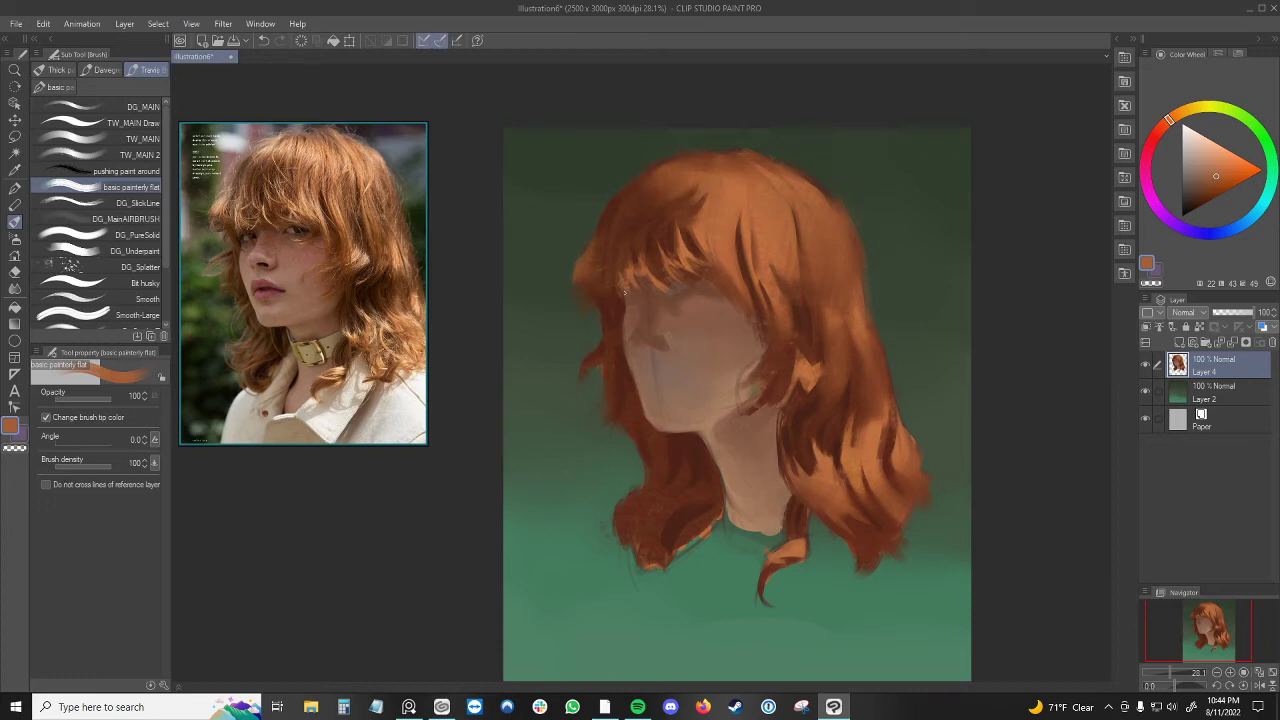
mouse_move(625, 293)
left_mouse_down()
mouse_move(616, 252)
mouse_move(621, 281)
left_mouse_up()
left_click(626, 261, "alt")
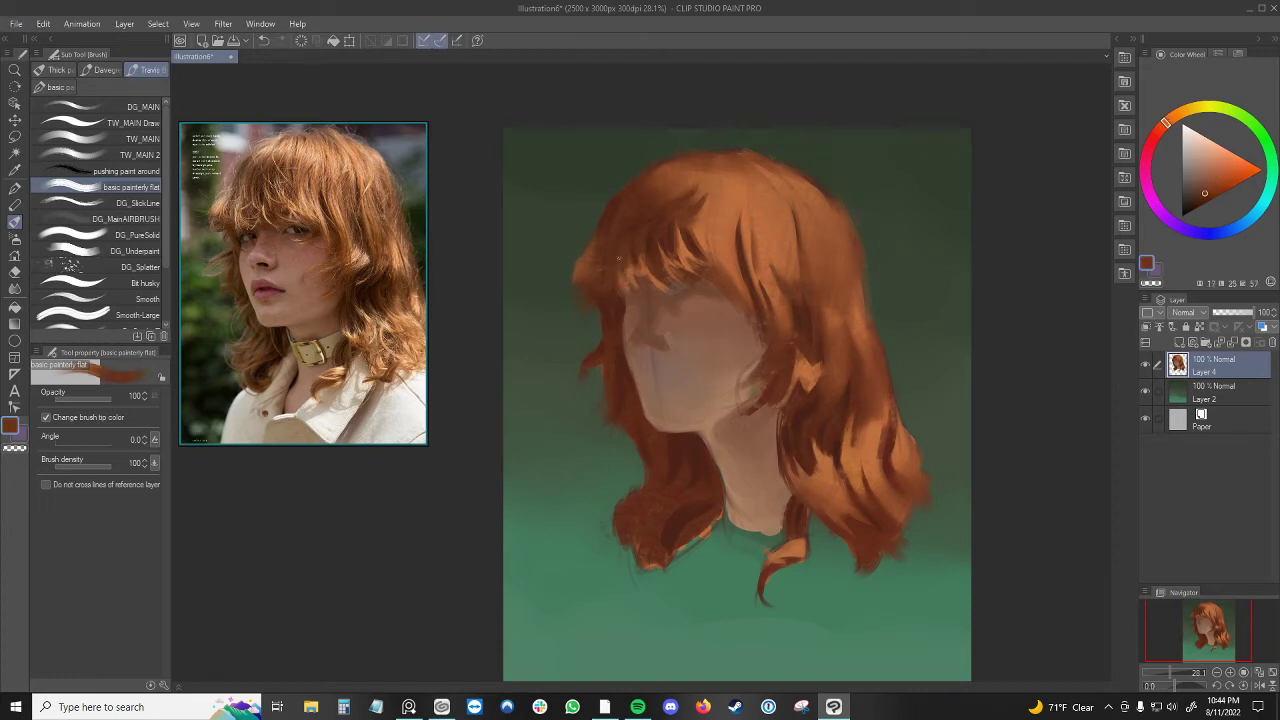
left_click(623, 282, "alt")
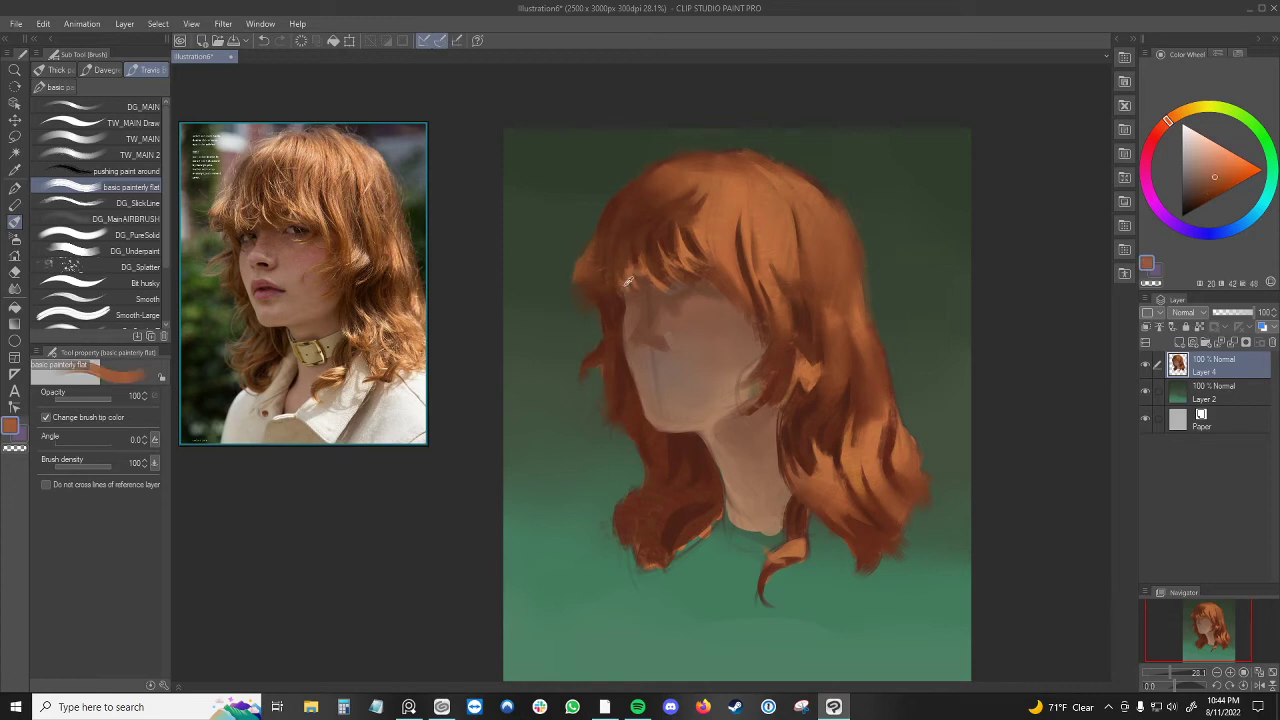
left_click(624, 285, "alt")
key("ctrl+z")
left_click(621, 277, "alt")
left_click_drag(622, 276, 628, 283)
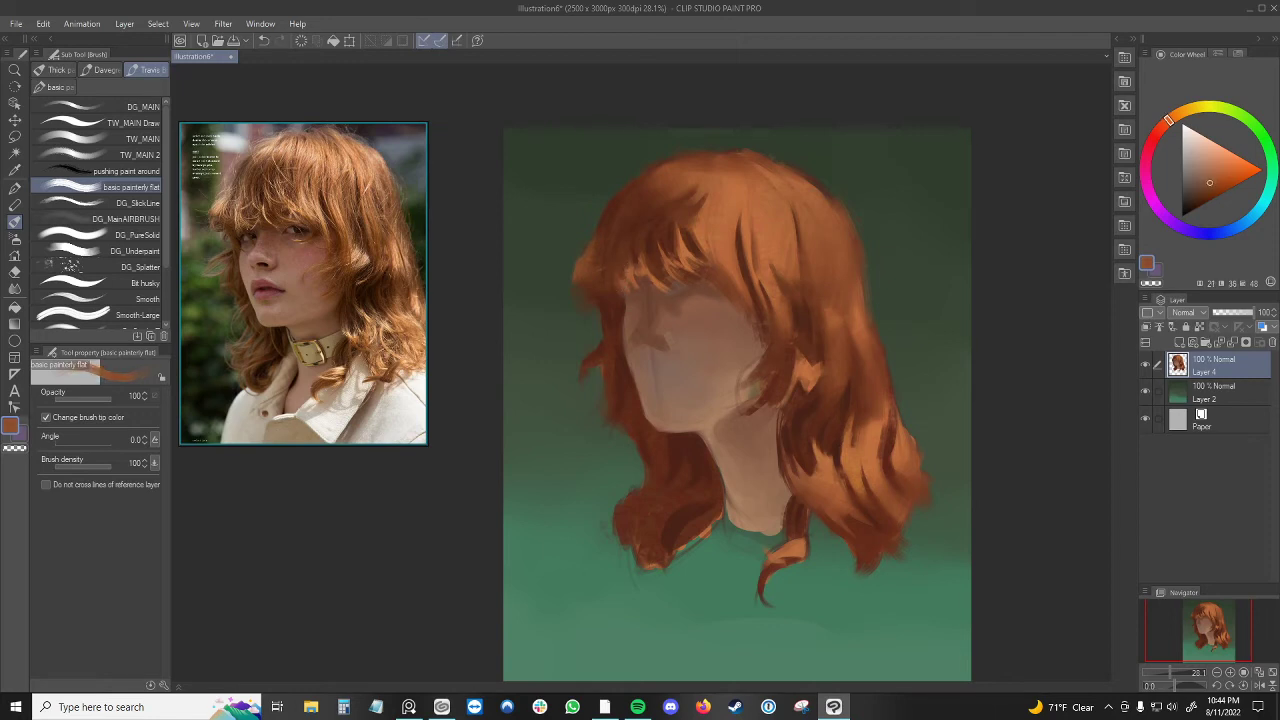
- Refine the middle fringe tips over the forehead with sampled orange and reddish brown
left_click(651, 274, "alt")
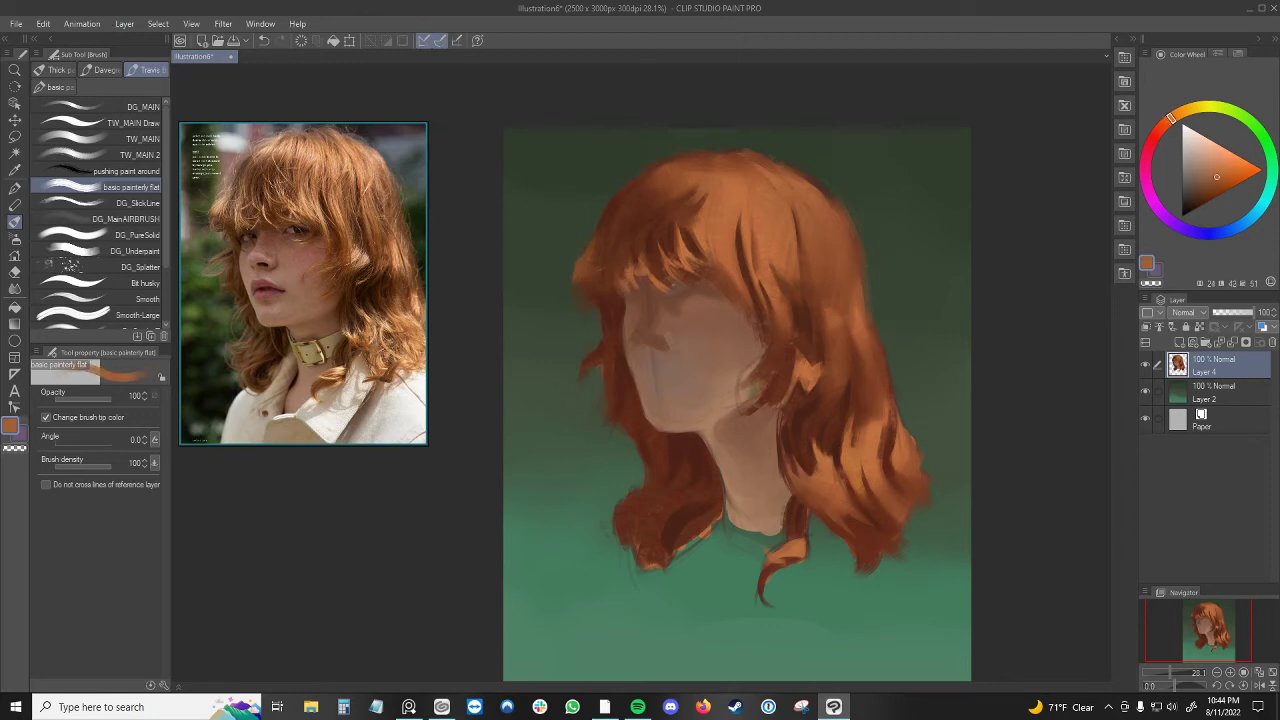
left_click(658, 268, "alt")
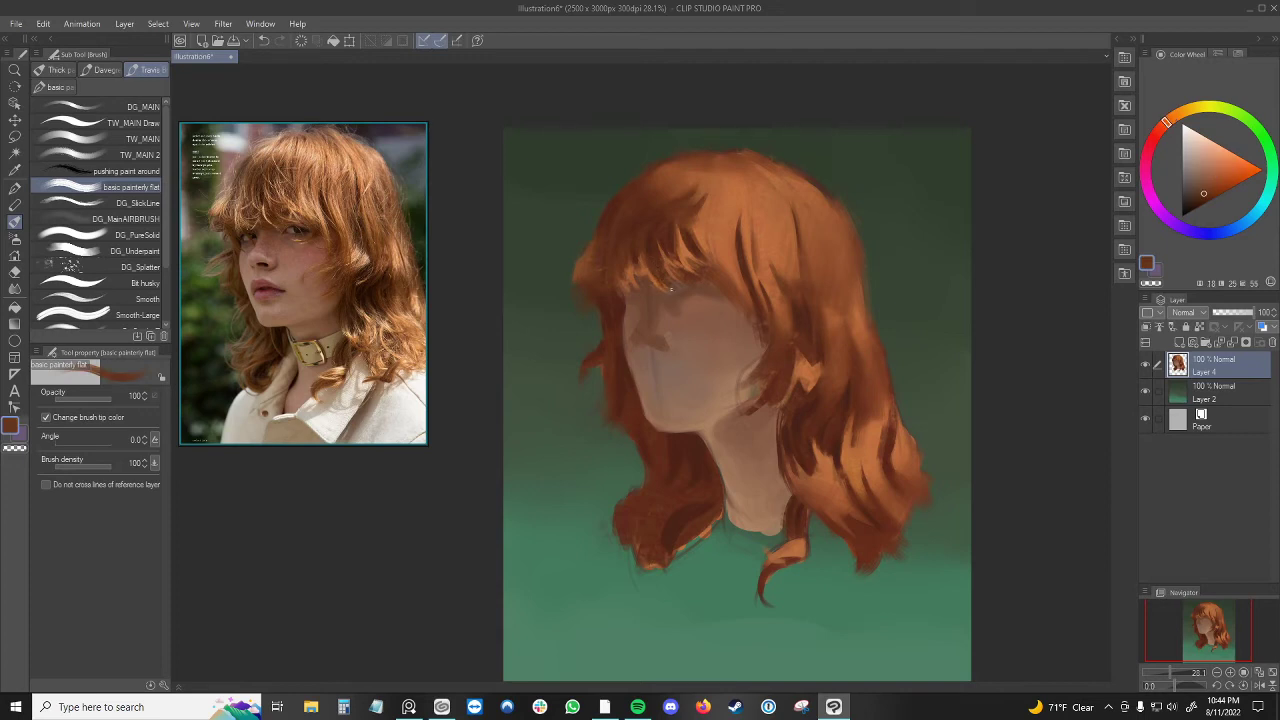
left_click(652, 265, "alt")
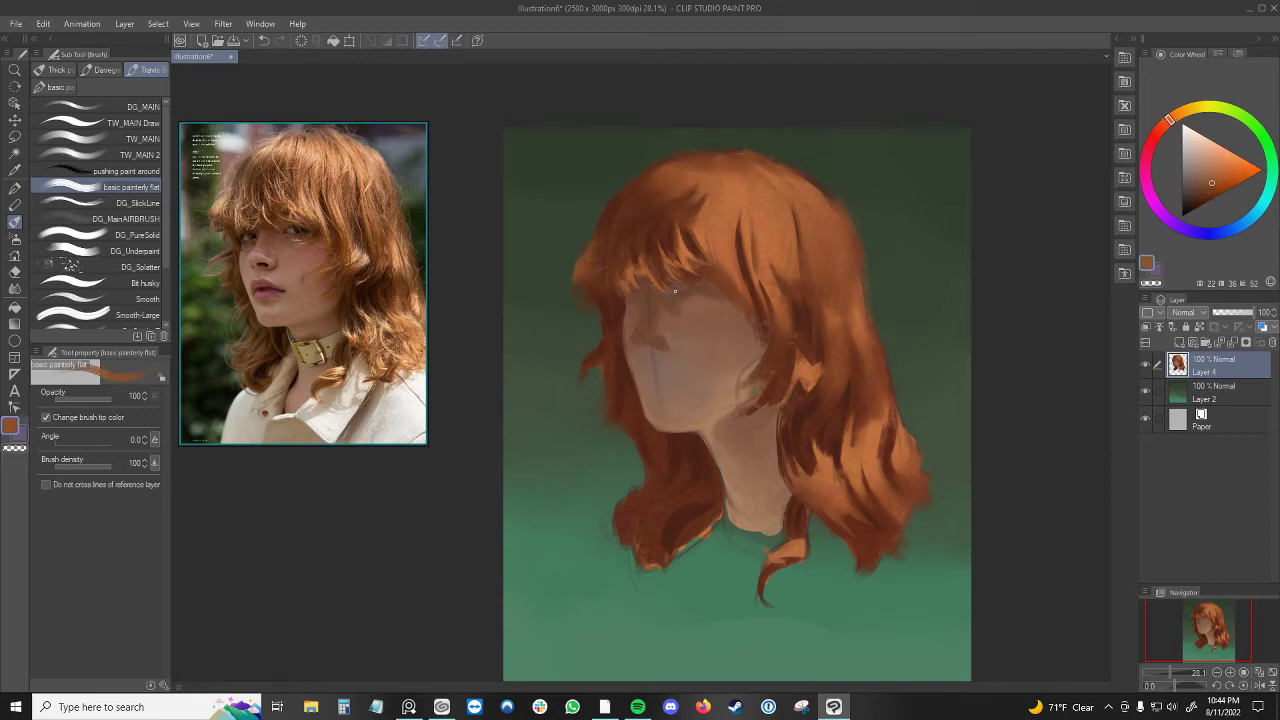
- Blend the shadow-side top of the crown with sampled reddish browns and mid oranges
left_click(654, 188, "alt")
left_click(633, 193, "alt")
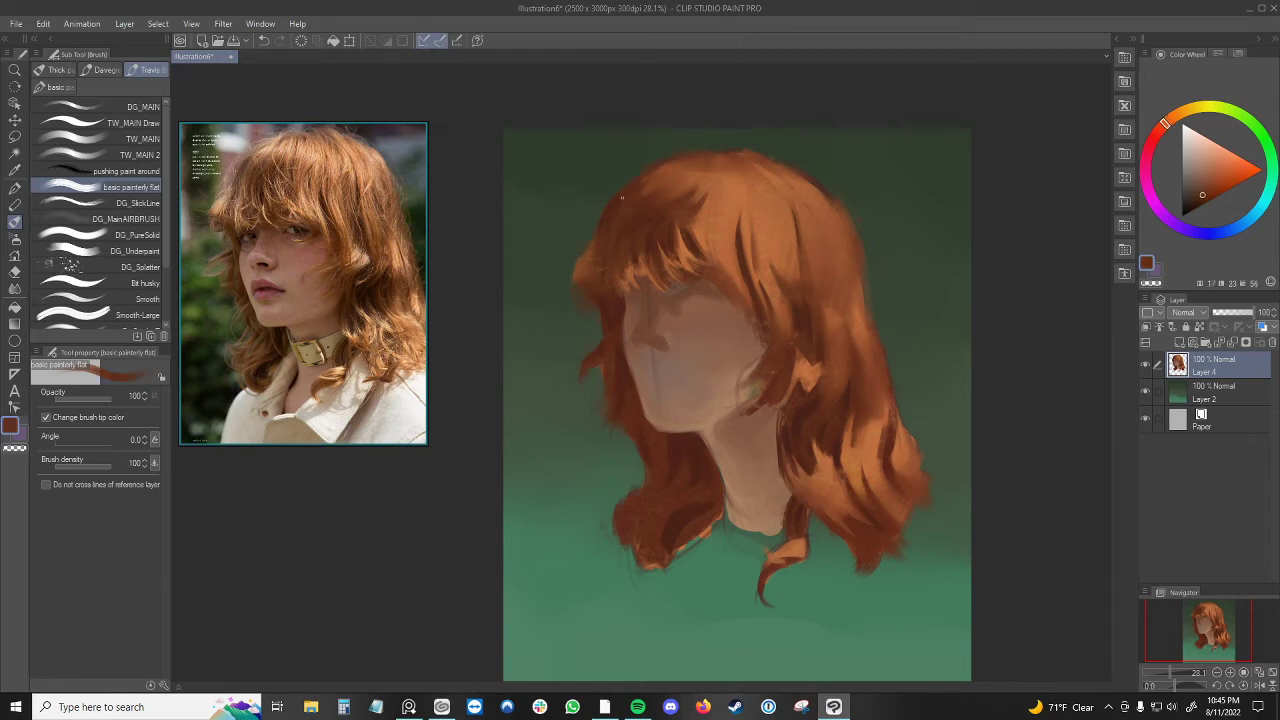
left_click(678, 172, "alt")
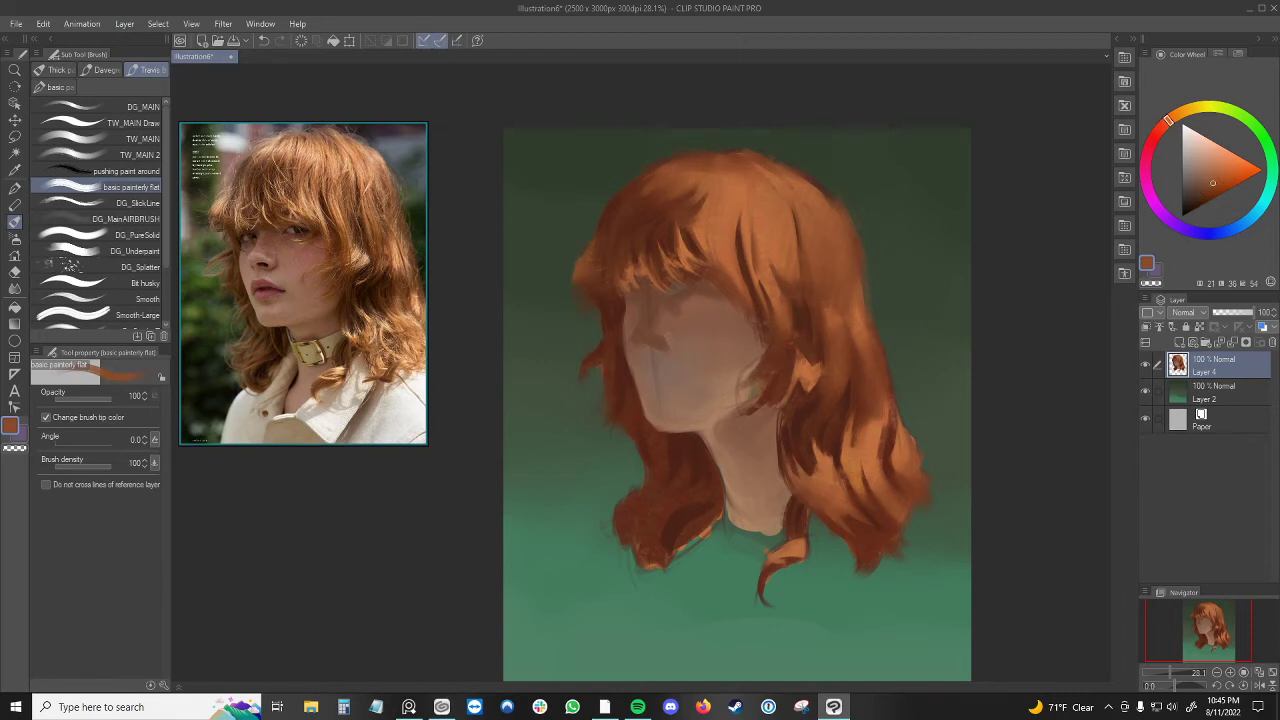
left_click(645, 184, "alt")
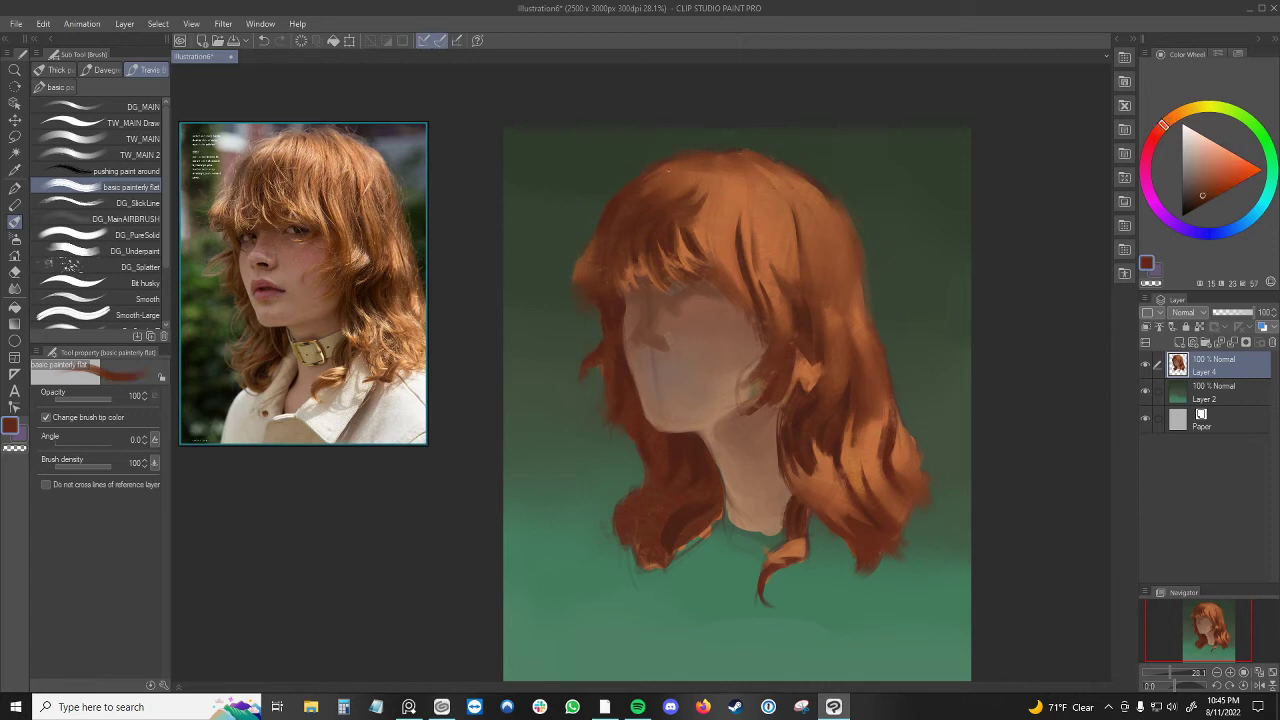
left_click(672, 176, "alt")
left_click(646, 196, "alt")
left_click(645, 191, "alt")
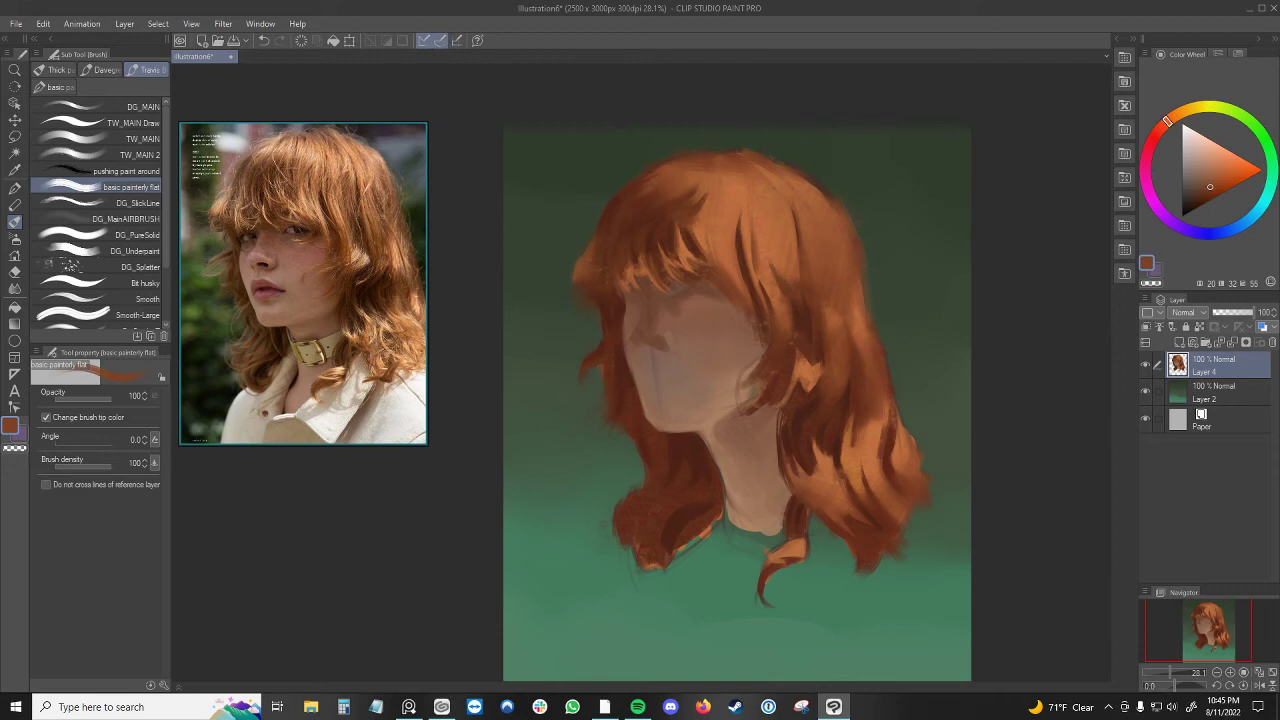
left_click(624, 190, "alt")
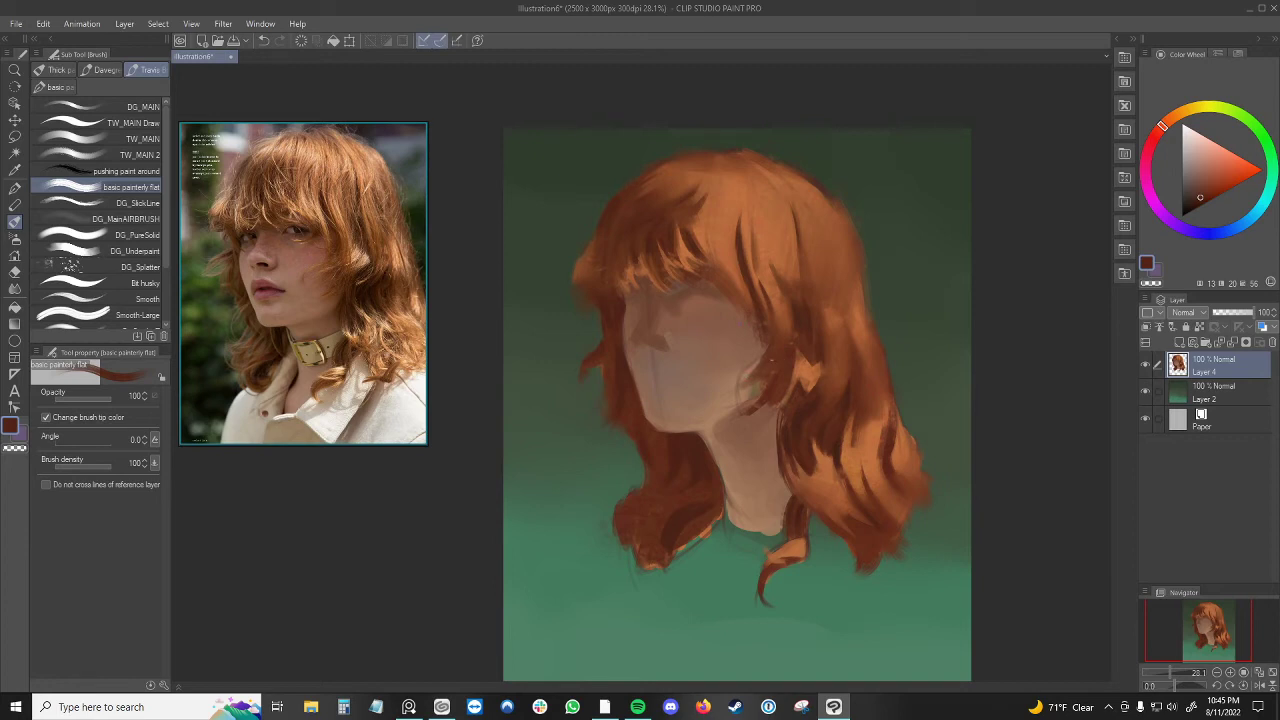
- Refine the wispy strand tips over the light-side cheek with sampled reddish browns and skin tones
left_click(770, 333, "alt")
left_click(758, 354, "alt")
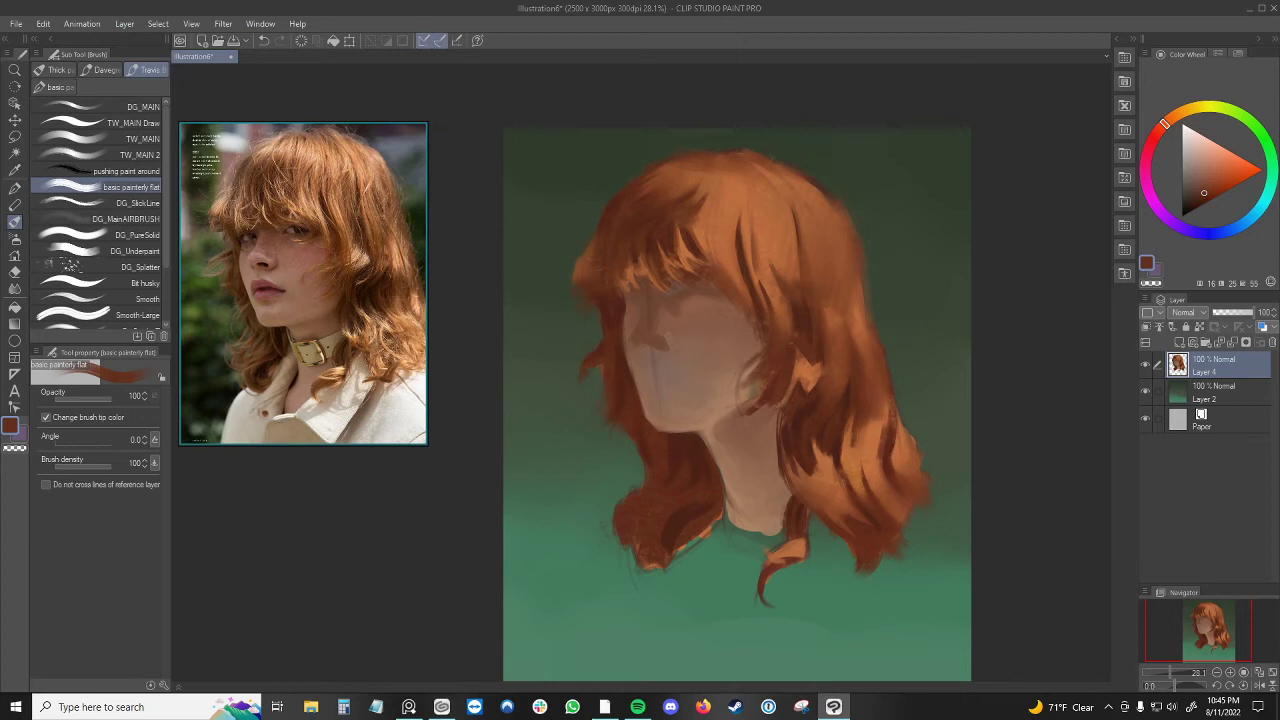
left_click(754, 368, "alt")
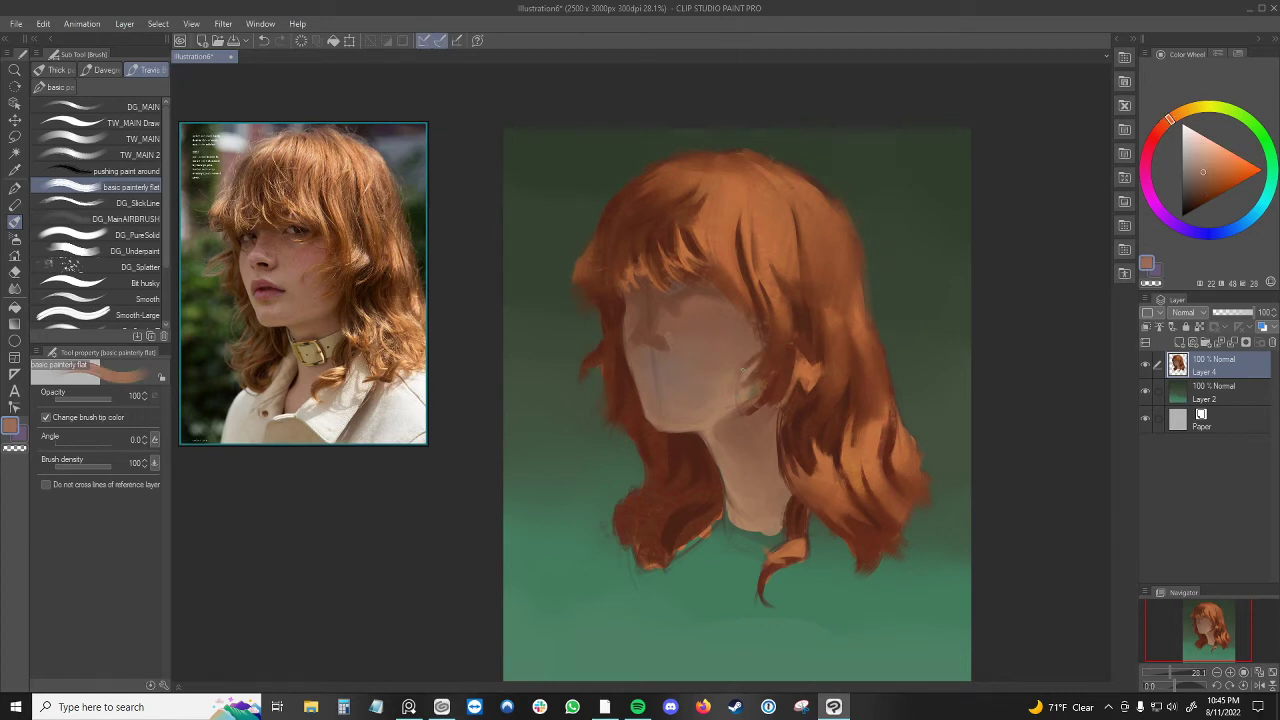
left_click(746, 397, "alt")
left_click(742, 360, "alt")
left_click(756, 358, "alt")
left_click(752, 364, "alt")
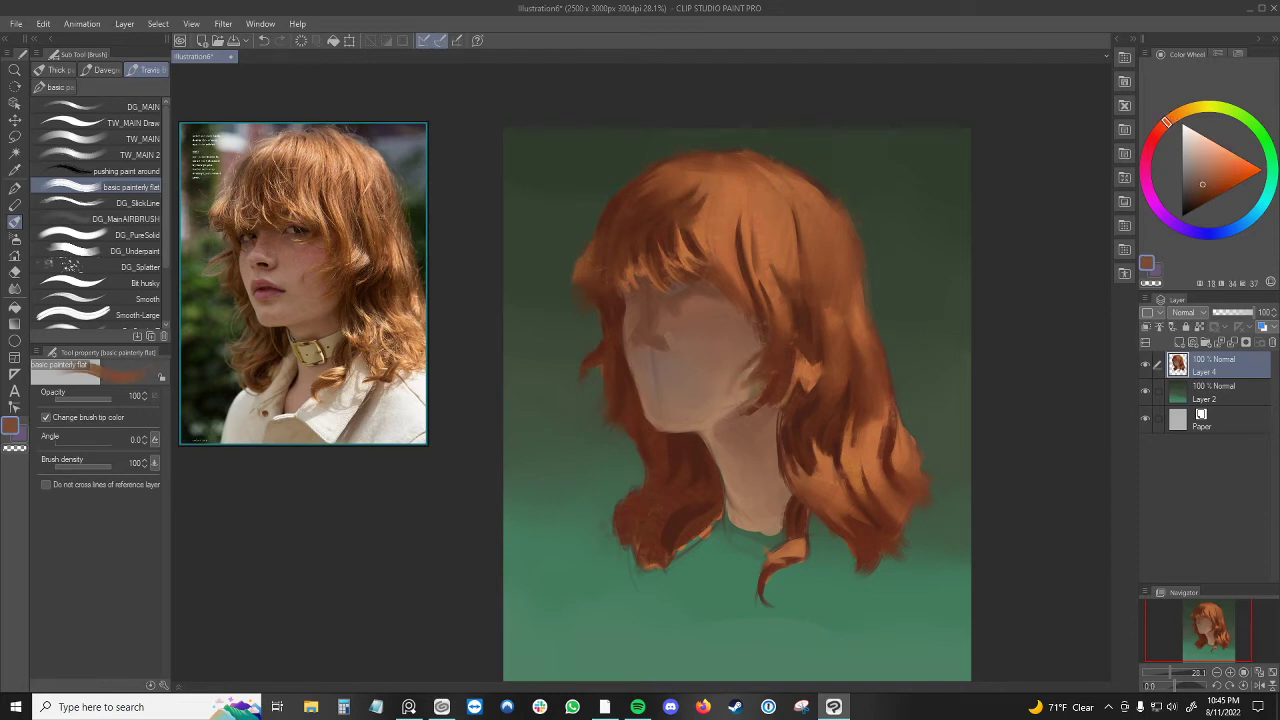
- Blend the strands beside the light-side temple and above the ear with sampled reddish brown and mid orange
left_click(775, 297, "alt")
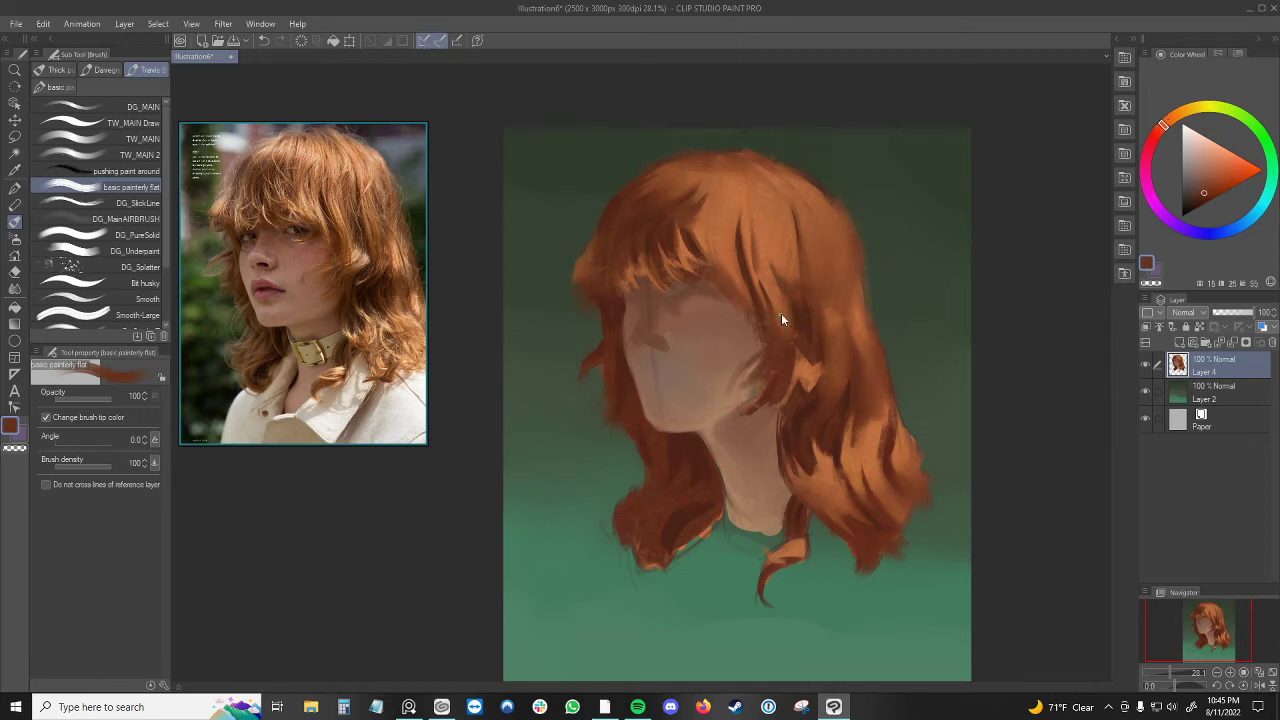
left_click(780, 316, "alt")
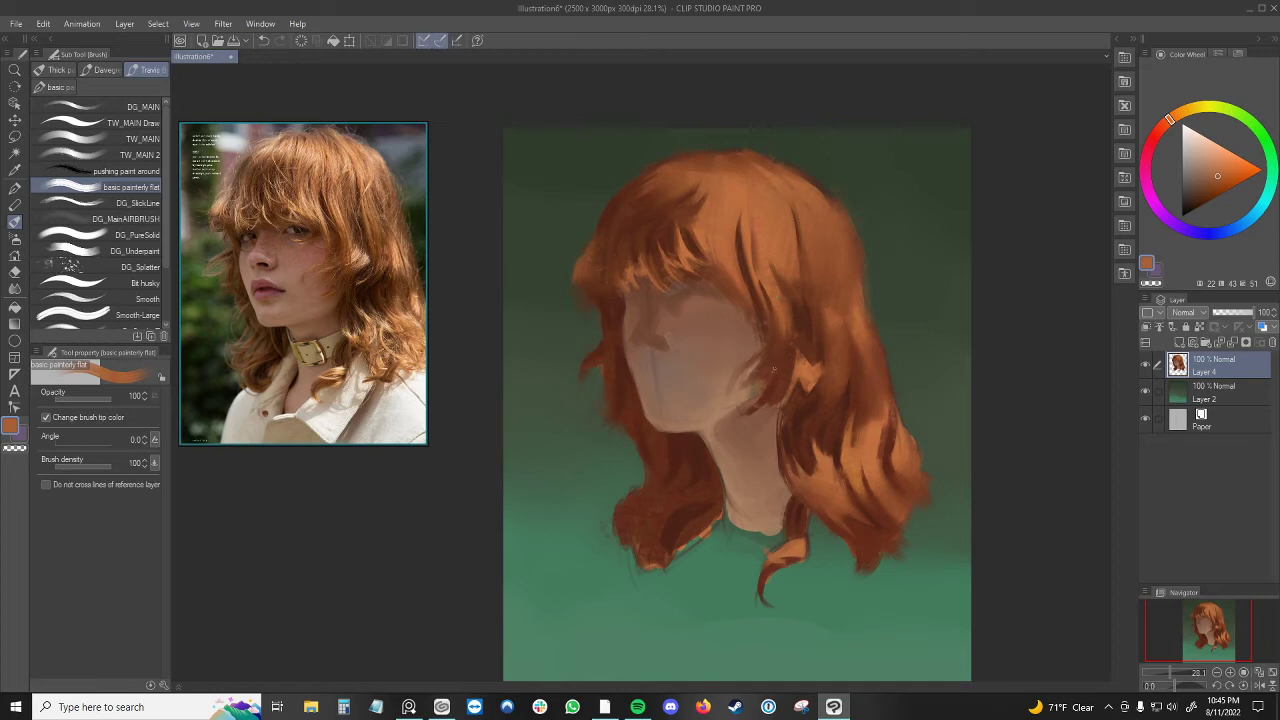
left_click(775, 348, "alt")
left_click(788, 343, "alt")
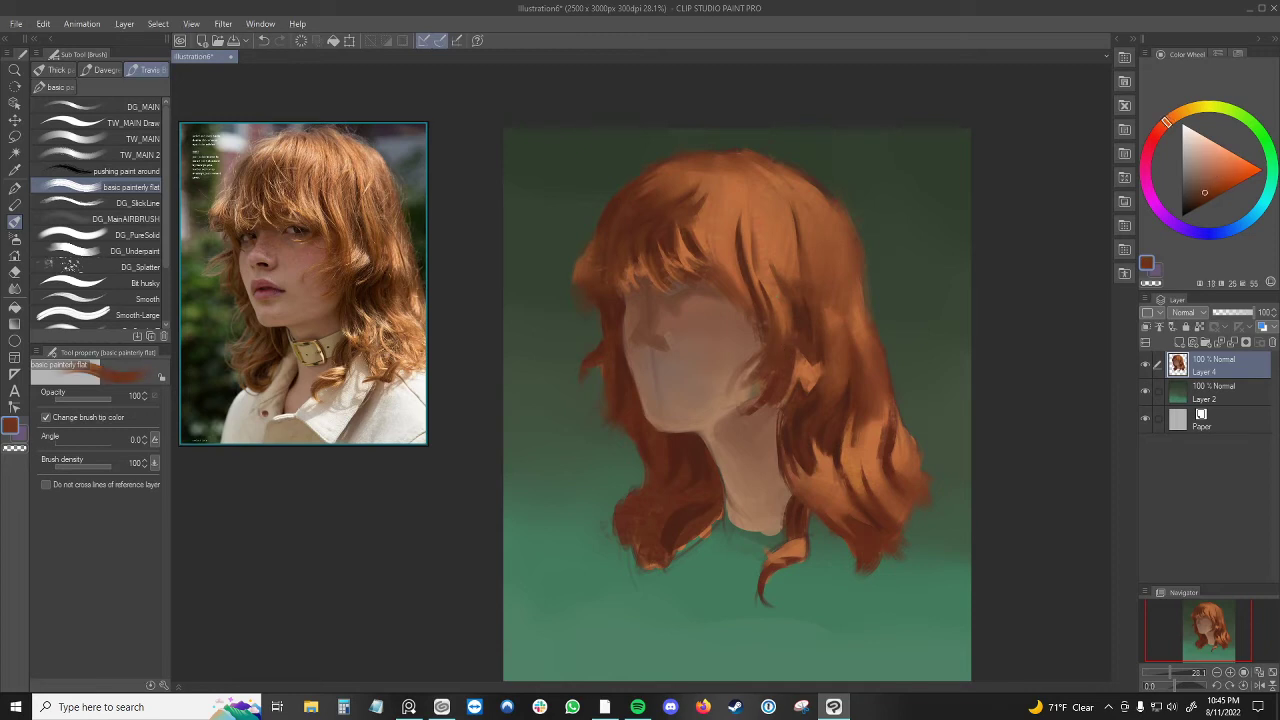
left_click(790, 316, "alt")
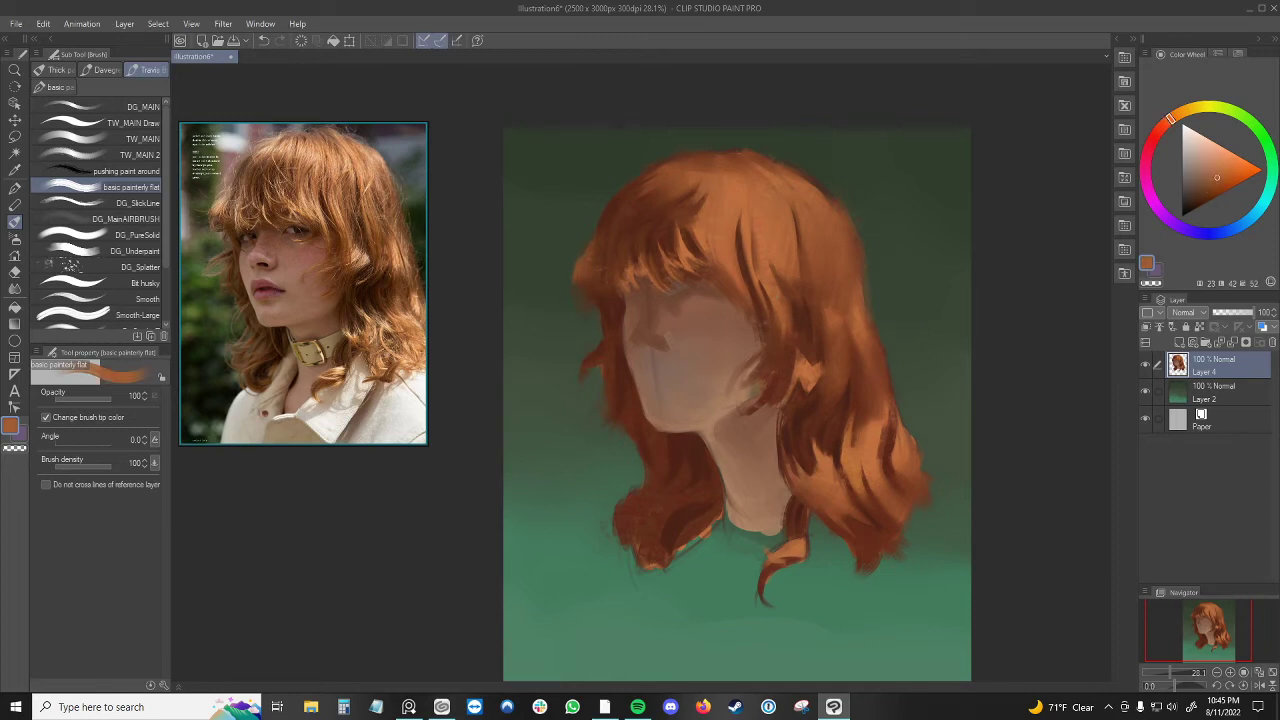
left_click_drag(788, 281, 788, 296)
key("alt")
- Reshape the lower curl and its tips on the shadow side with sampled dark reddish brown
left_click(698, 212, "alt")
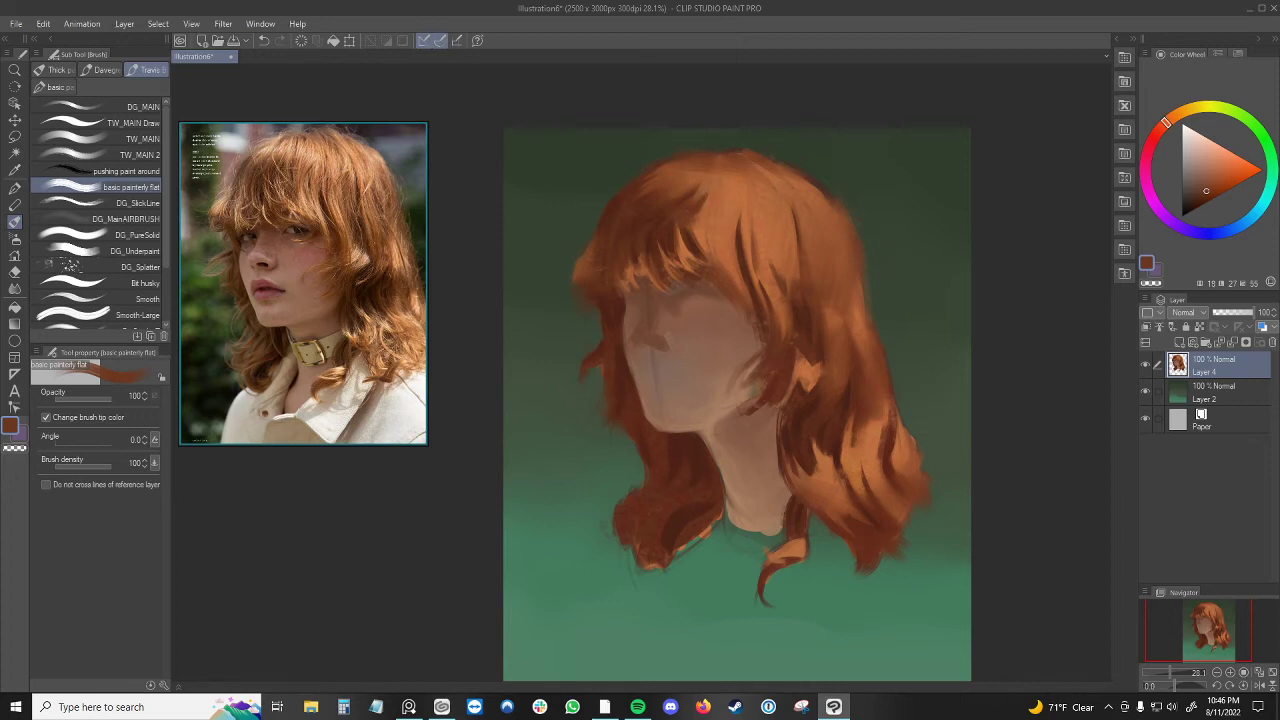
left_click(700, 508, "alt")
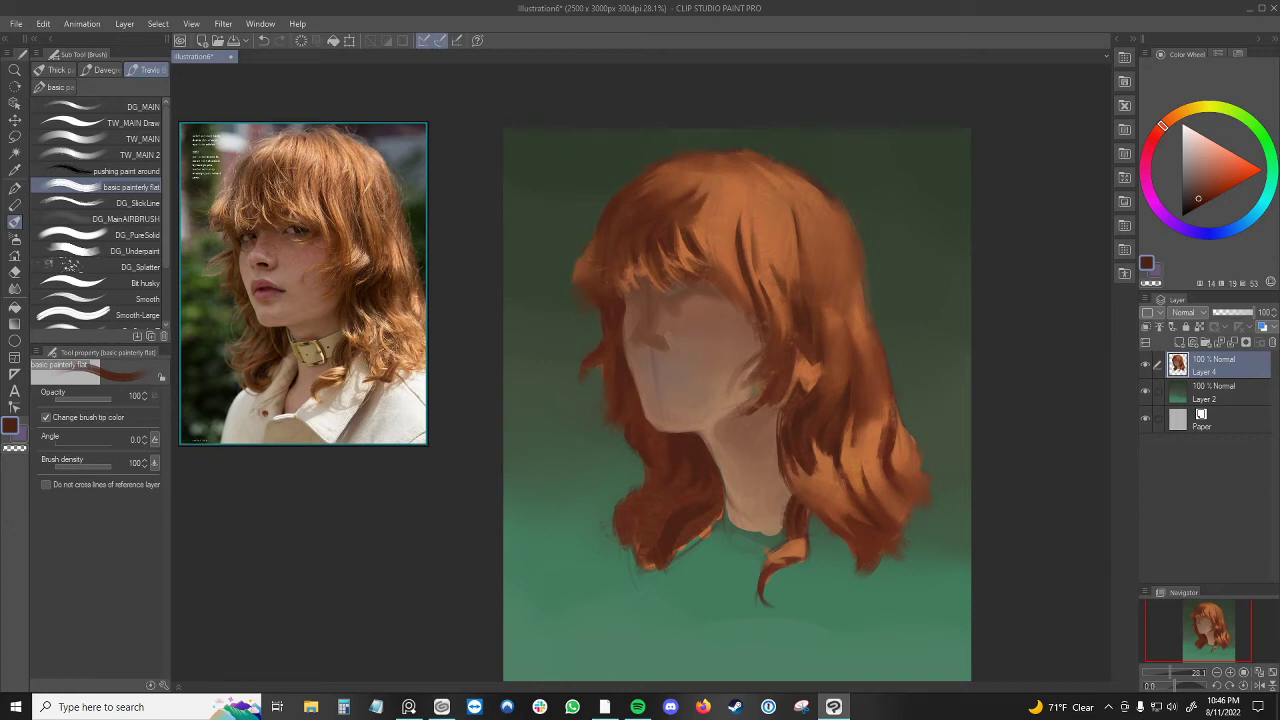
left_click(655, 501, "alt")
left_click_drag(650, 511, 641, 551)
mouse_move(641, 537)
left_mouse_down()
mouse_move(650, 573)
mouse_move(637, 550)
left_mouse_up()
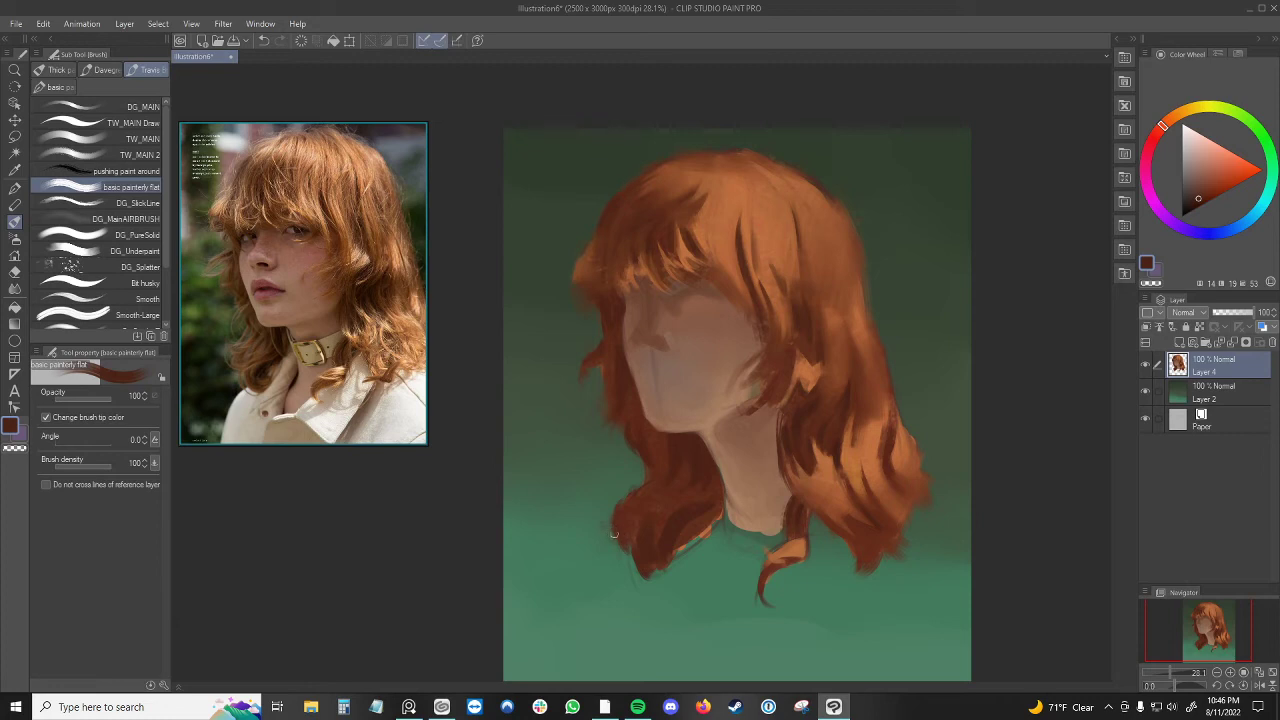
key("c")
left_click(624, 526, "alt")
- Touch up the light-side outer edge of the crown, and try a dark stroke through the middle fringe, then undo it
left_click(814, 192, "alt")
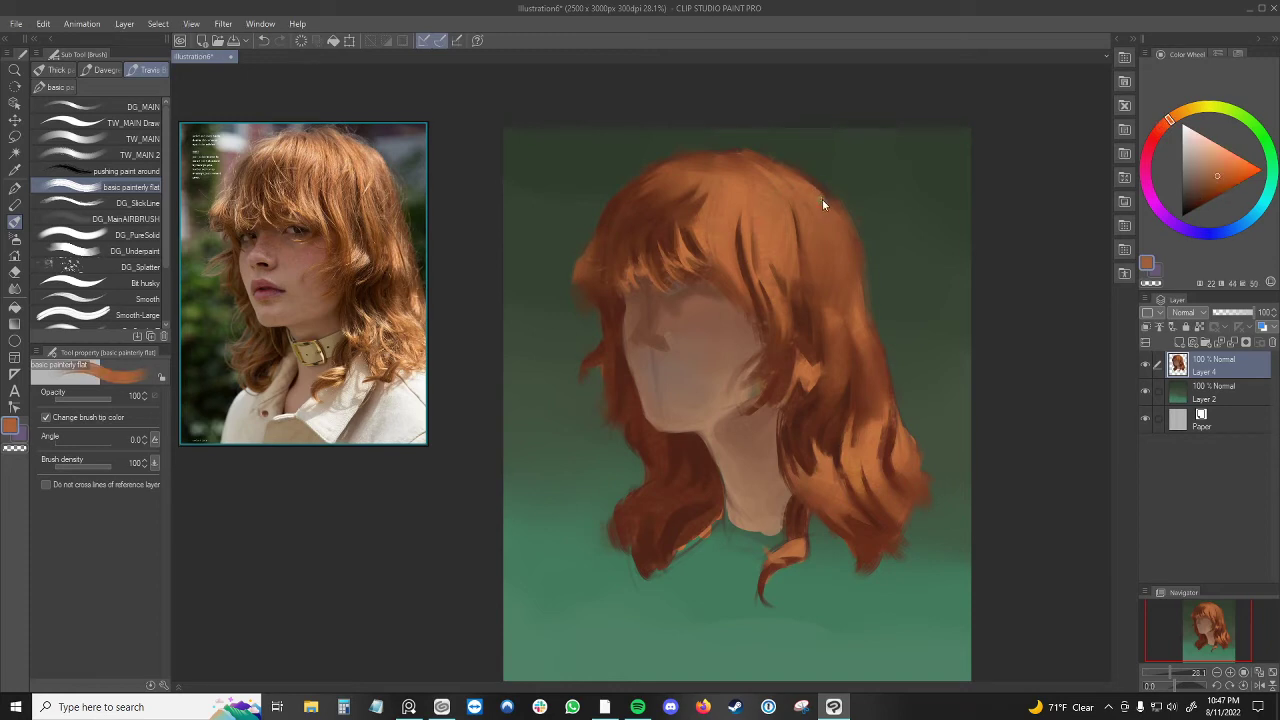
left_click(820, 186, "alt")
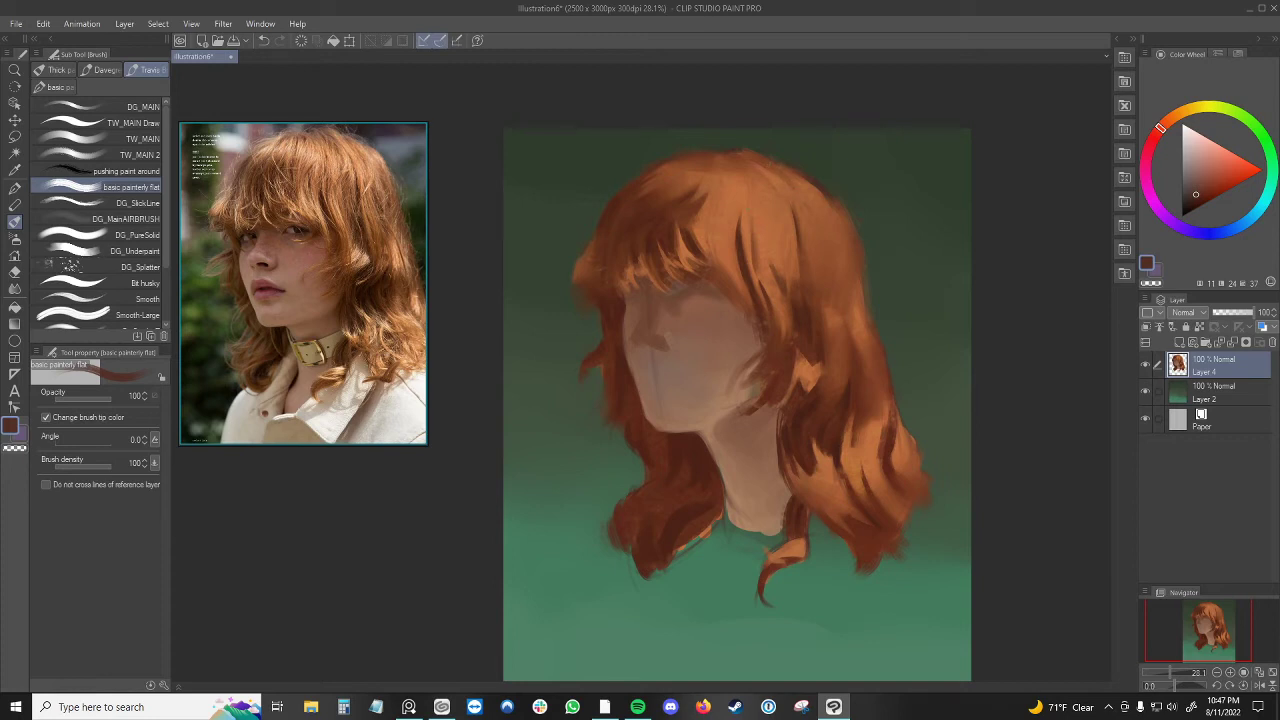
mouse_move(715, 233)
left_mouse_down()
mouse_move(711, 259)
mouse_move(731, 271)
left_mouse_up()
key("ctrl+z")
- Blend the middle fringe strands by alternating sampled reddish brown from the tips with orange from above
left_click(718, 258, "alt")
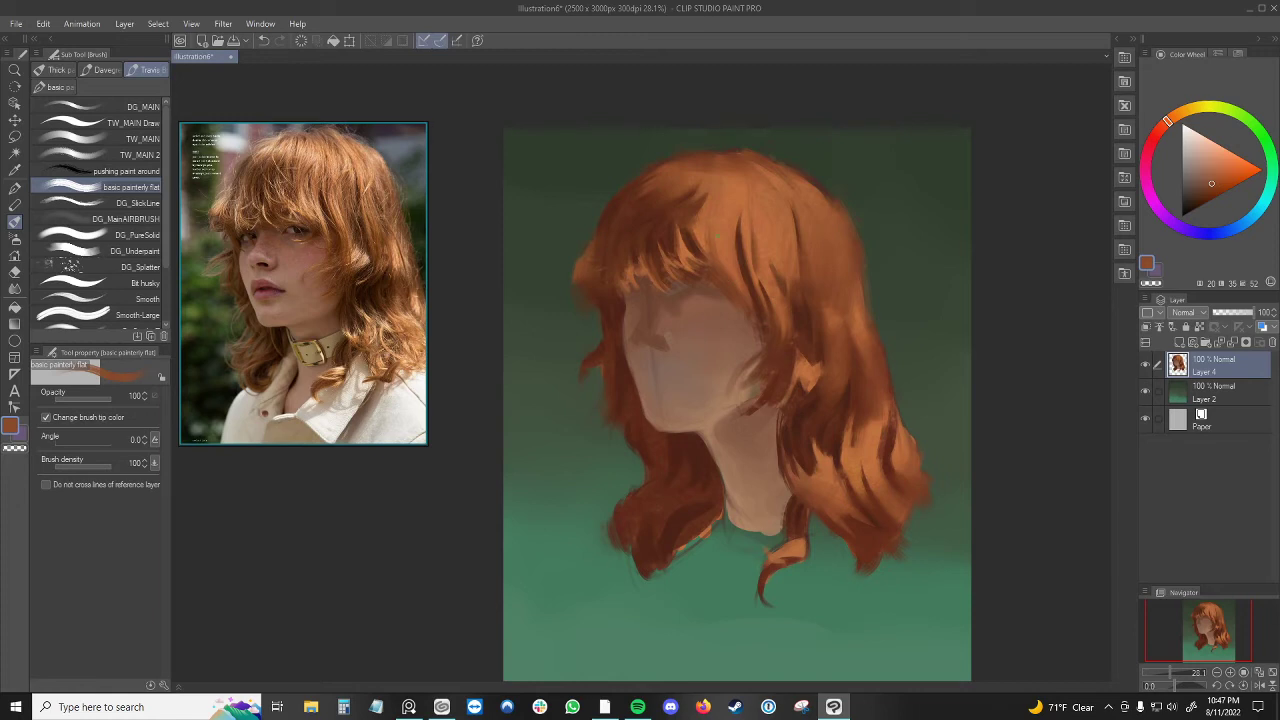
left_click(725, 227, "alt")
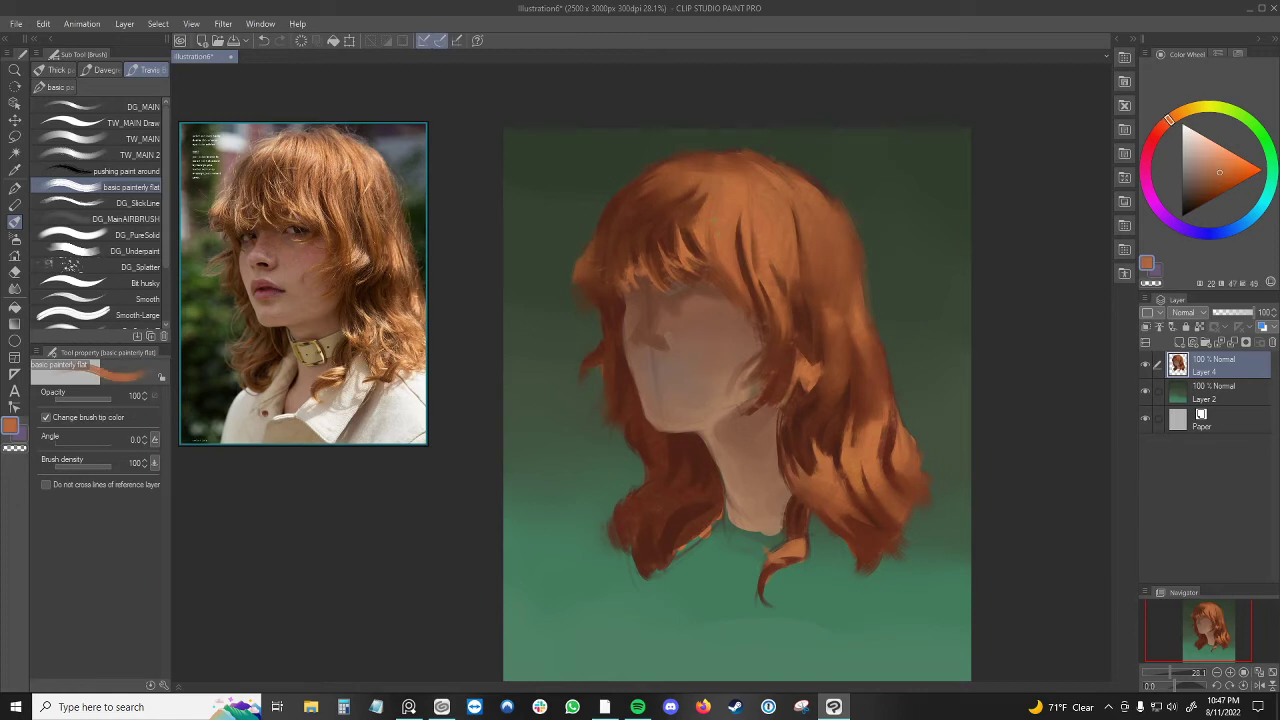
left_click(724, 258, "alt")
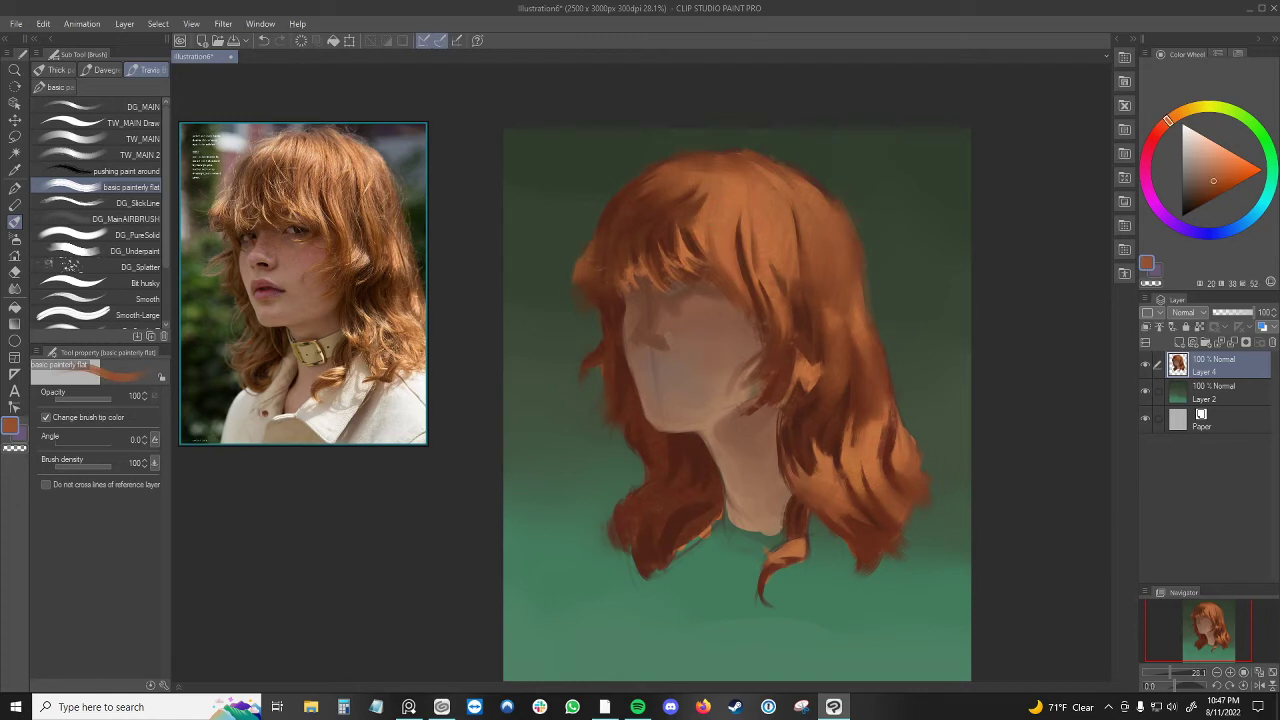
left_click(722, 214, "alt")
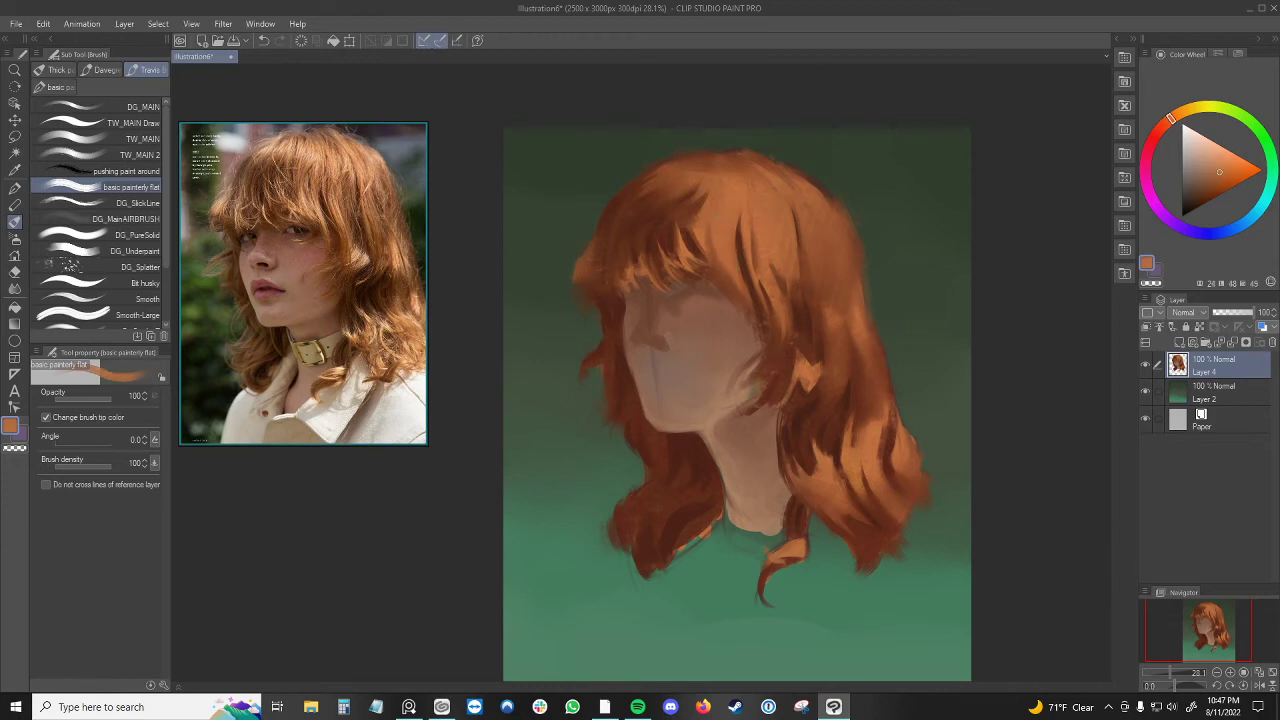
left_click(718, 252, "alt")
left_click(722, 222, "alt")
left_click(718, 252, "alt")
left_click(722, 214, "alt")
left_click(722, 266, "alt")
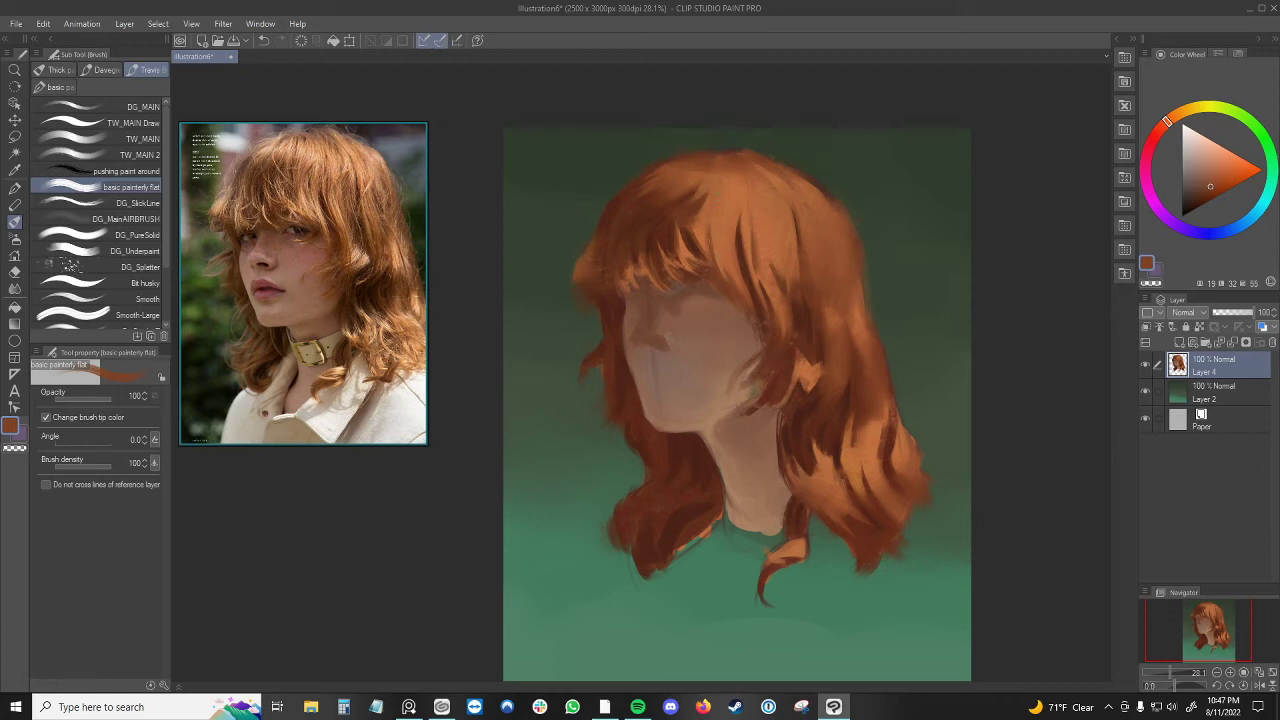
left_click(728, 222, "alt")
- Paint soft strands across the top of the crown with sampled oranges and reddish brown, undoing one stroke
left_click(708, 198, "alt")
left_click(719, 152, "alt")
left_click(740, 184, "alt")
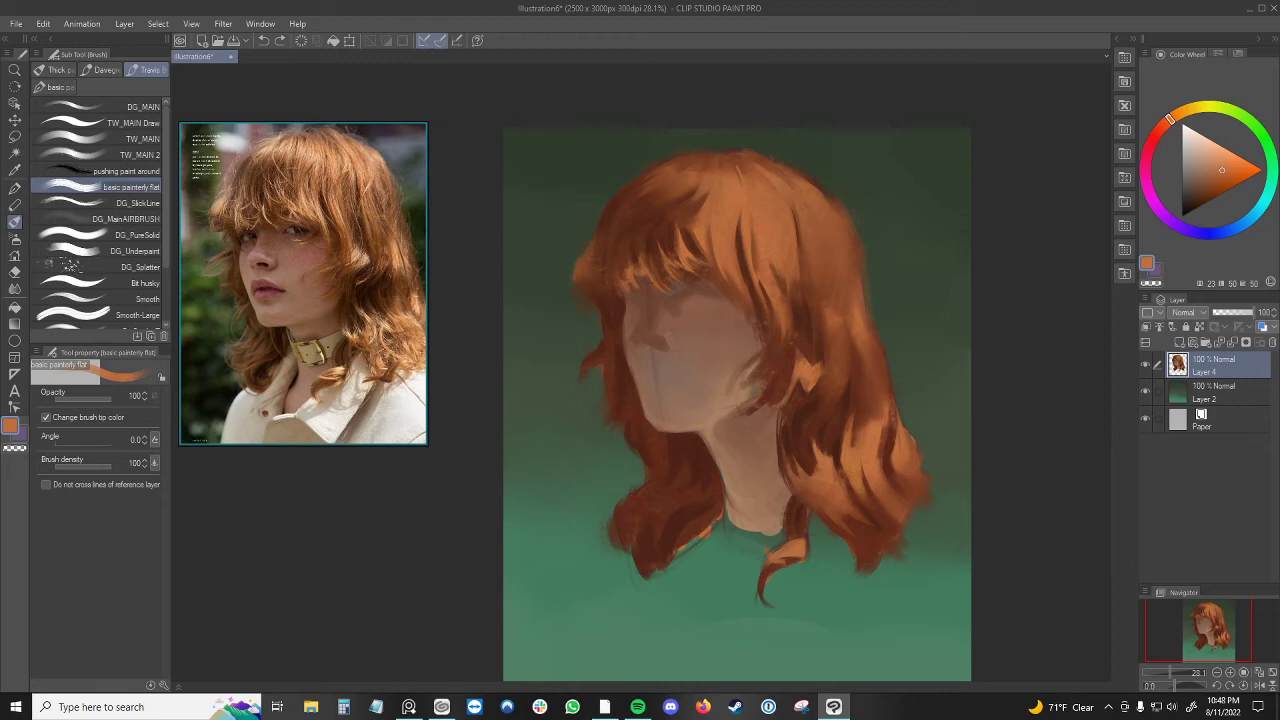
left_click(748, 200)
left_click(738, 170, "alt")
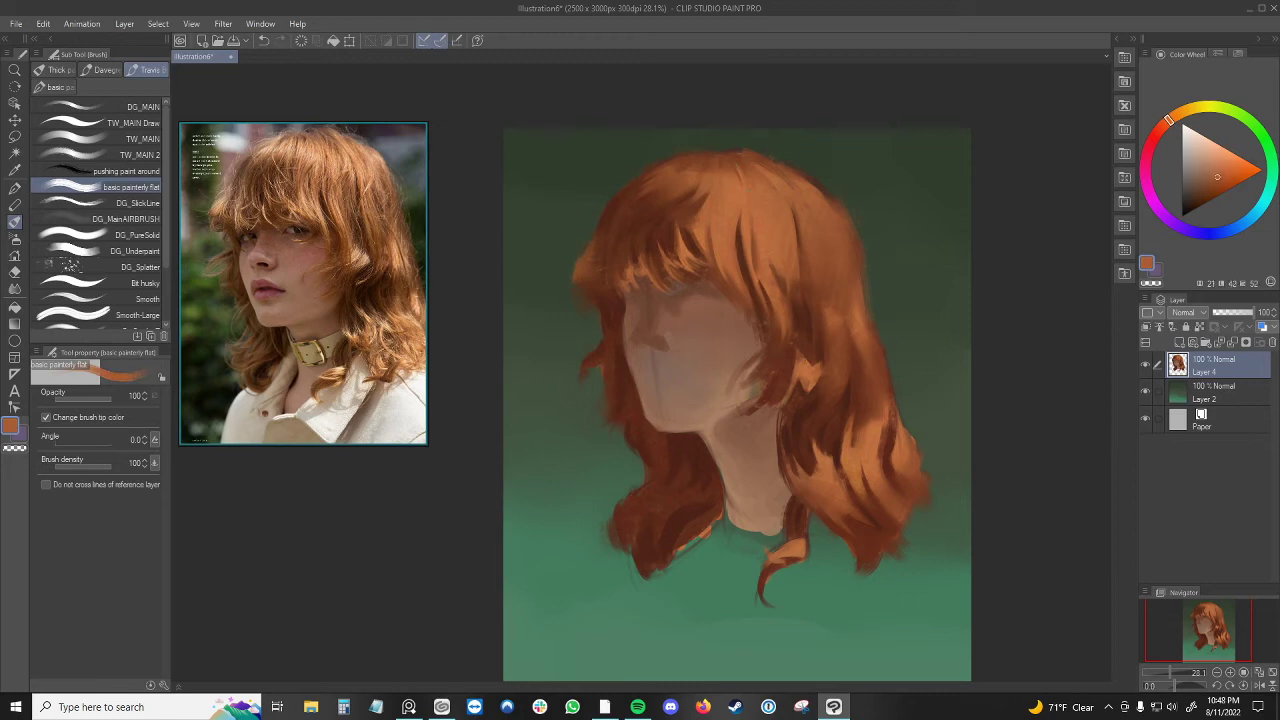
key("ctrl+z")
left_click(742, 172, "alt")
left_click(746, 175)
left_click(748, 176, "alt")
left_click(740, 157, "alt")
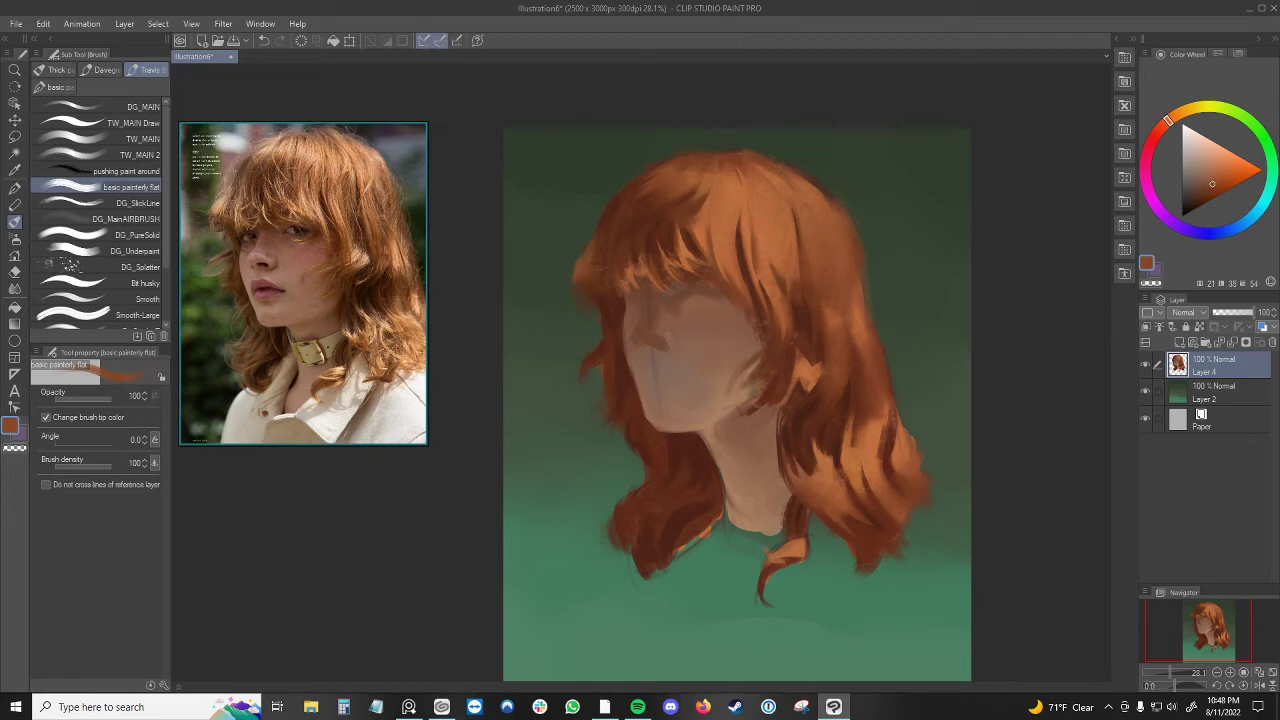
- Extend the reddish-brown and orange strands over the light-side crown, blending with repeatedly sampled tones
left_click(758, 186, "alt")
left_click(766, 187, "alt")
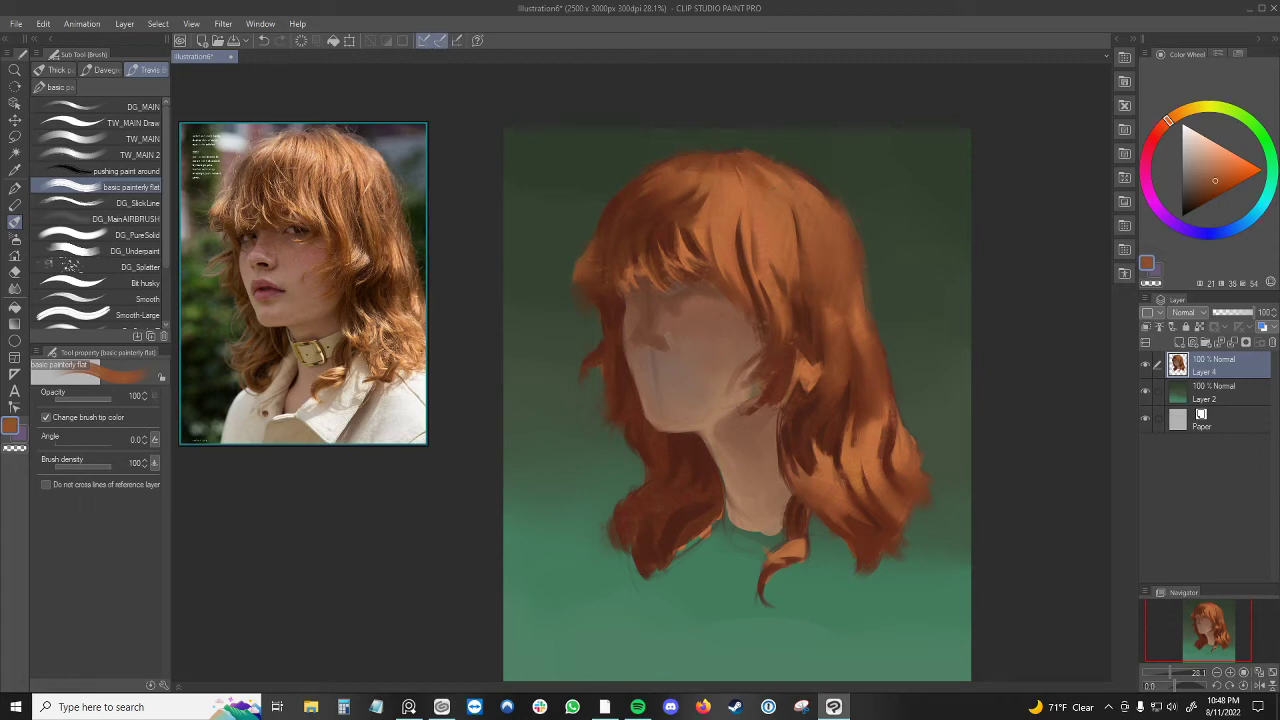
left_click(765, 168, "alt")
left_click(777, 212, "alt")
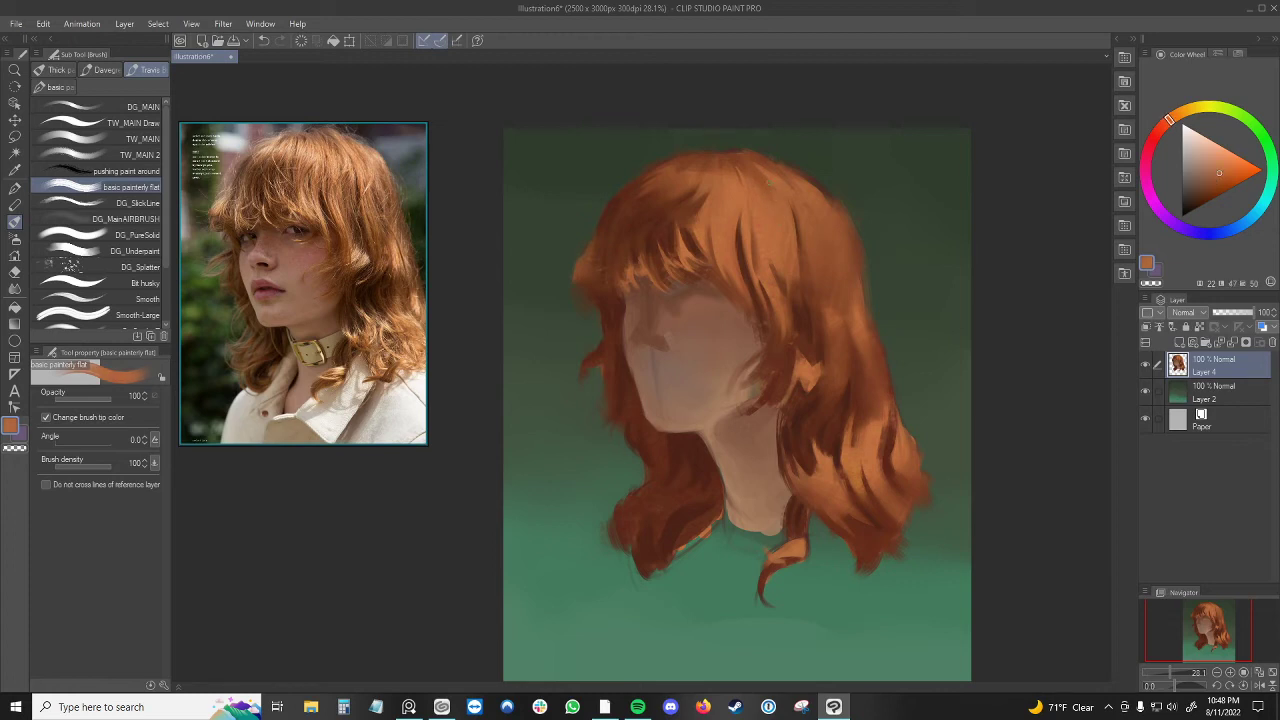
left_click(769, 182, "alt")
left_click(780, 196, "alt")
left_click(765, 180, "alt")
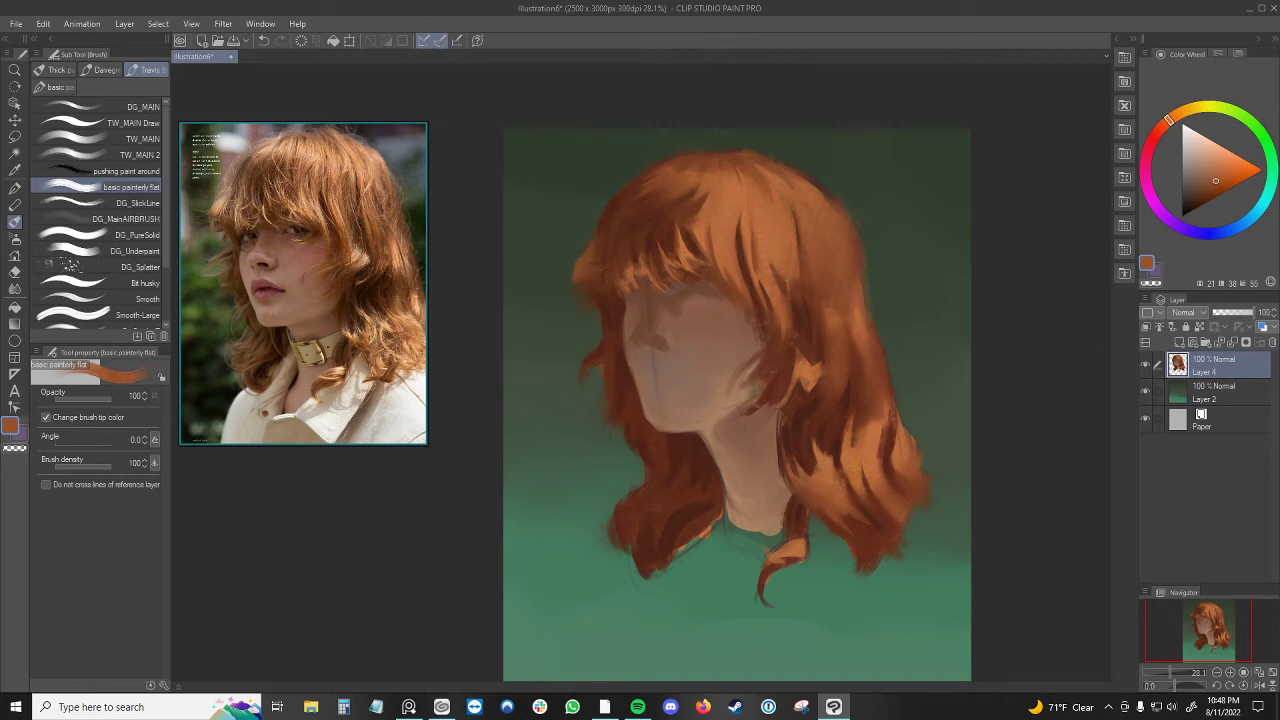
- Blend the light-side fringe from crown to temple with sampled reddish brown and mid orange strokes
left_click(790, 282, "alt")
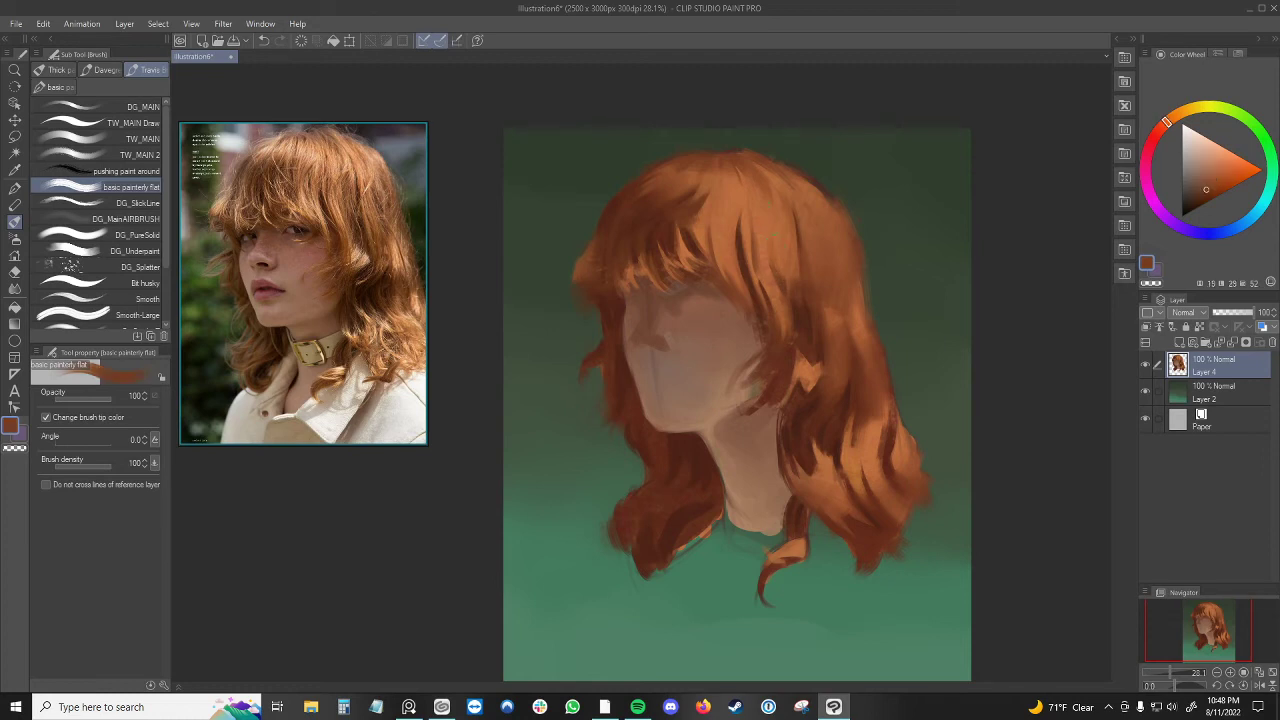
left_click(767, 230, "alt")
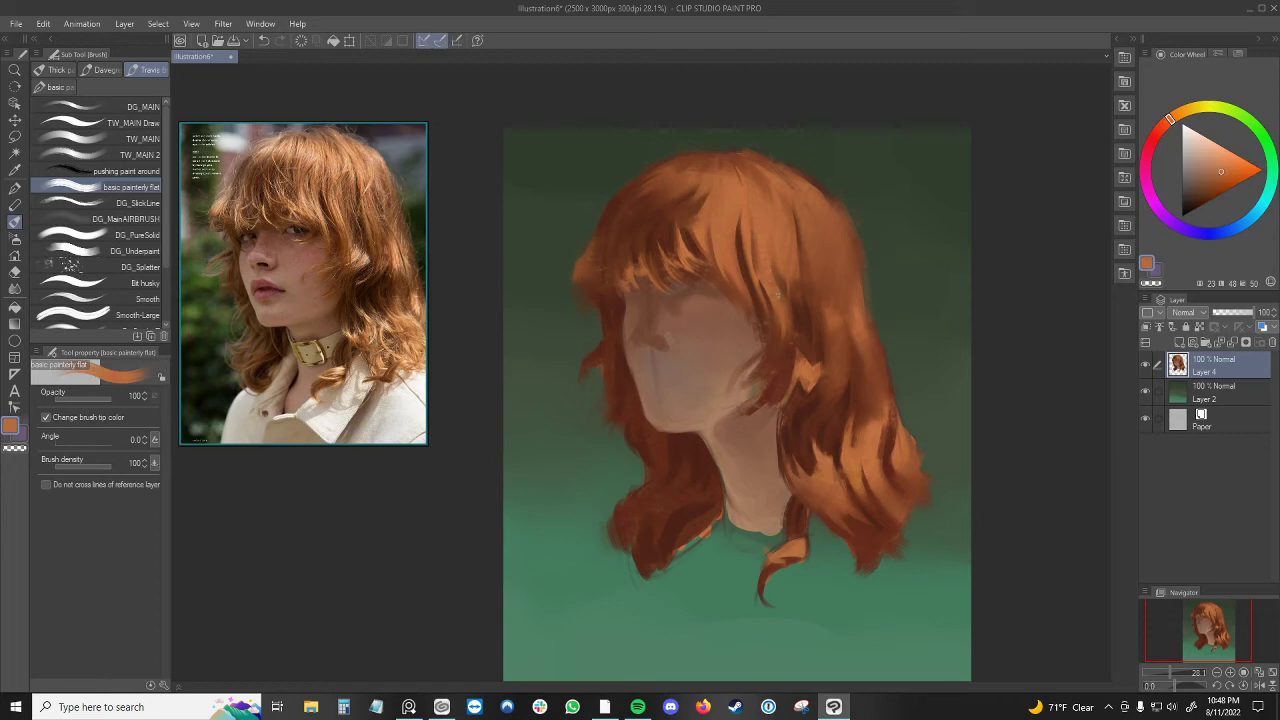
left_click(782, 278, "alt")
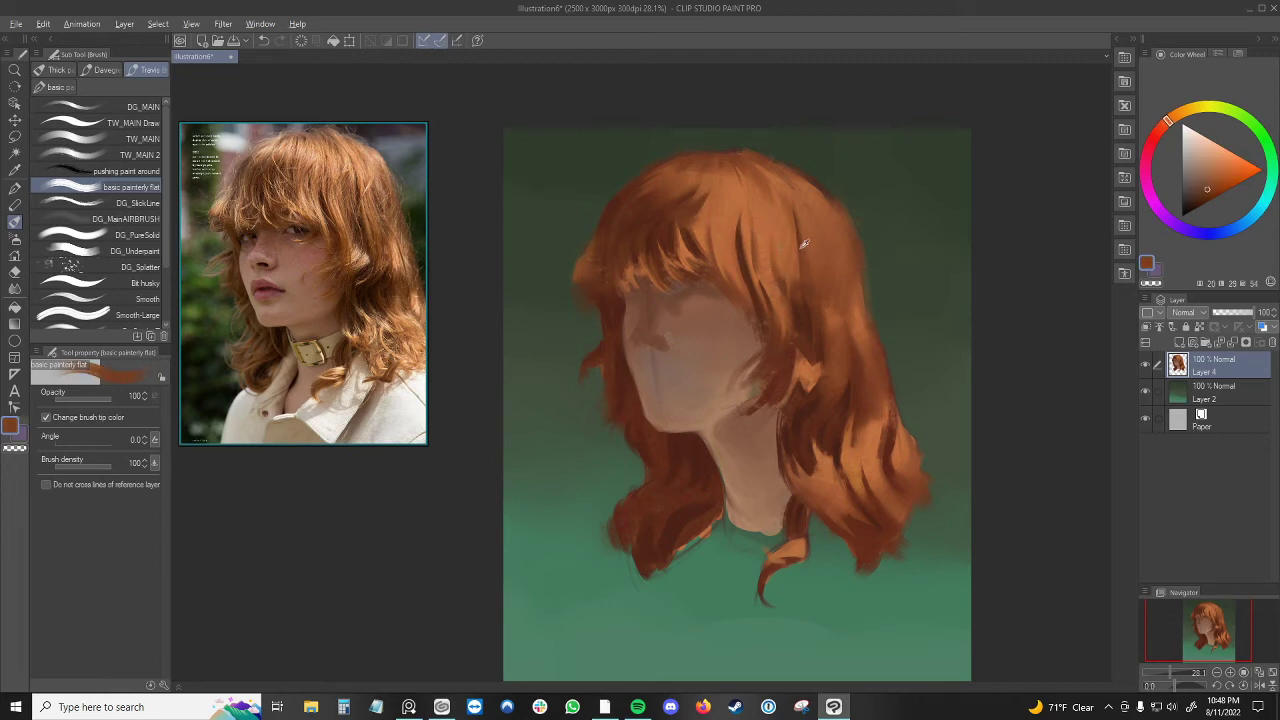
left_click(795, 200, "alt")
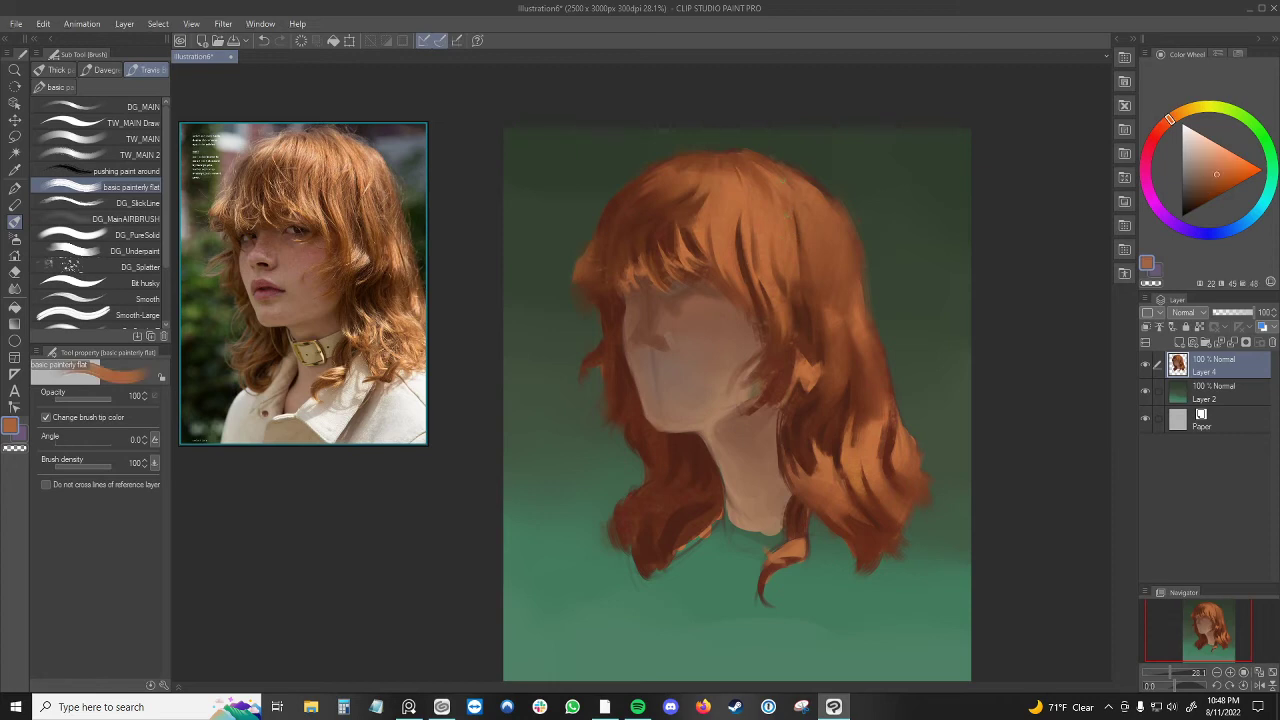
left_click_drag(795, 205, 795, 223)
left_click(777, 173, "alt")
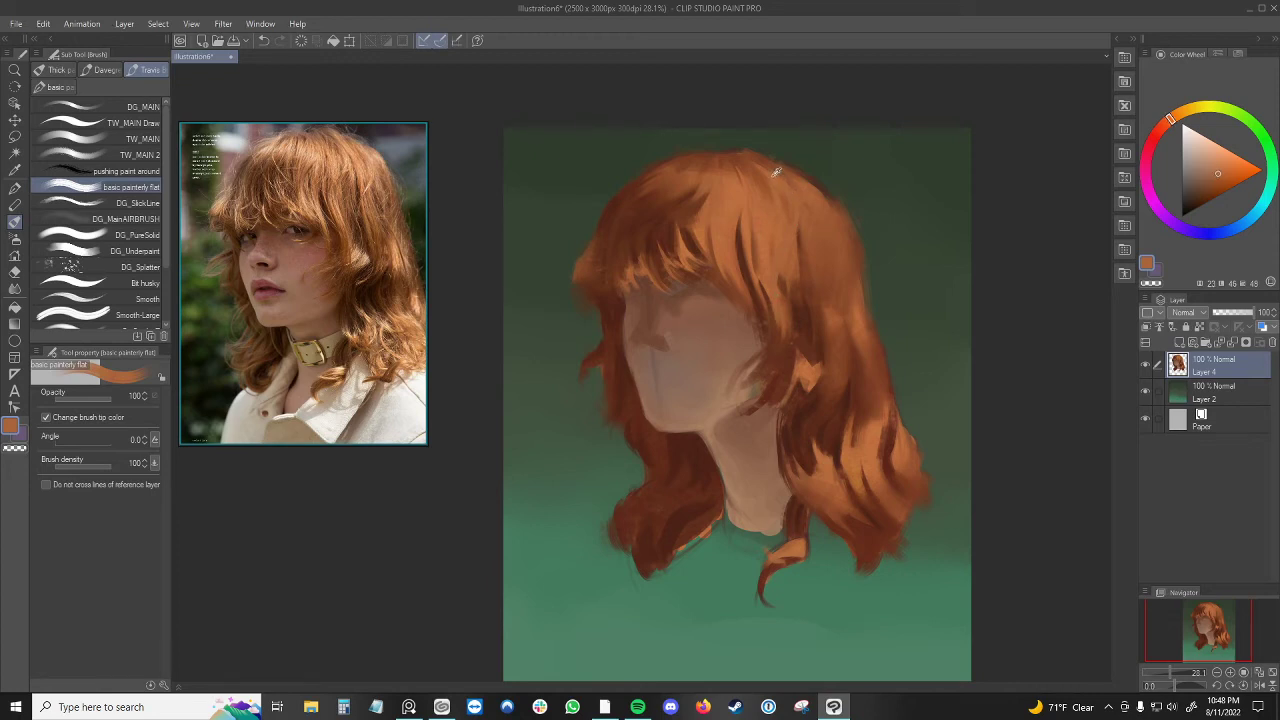
- Pick a slightly brighter orange and paint highlight strands down the light-side fringe, comparing them by undoing and redoing
left_click(1220, 168)
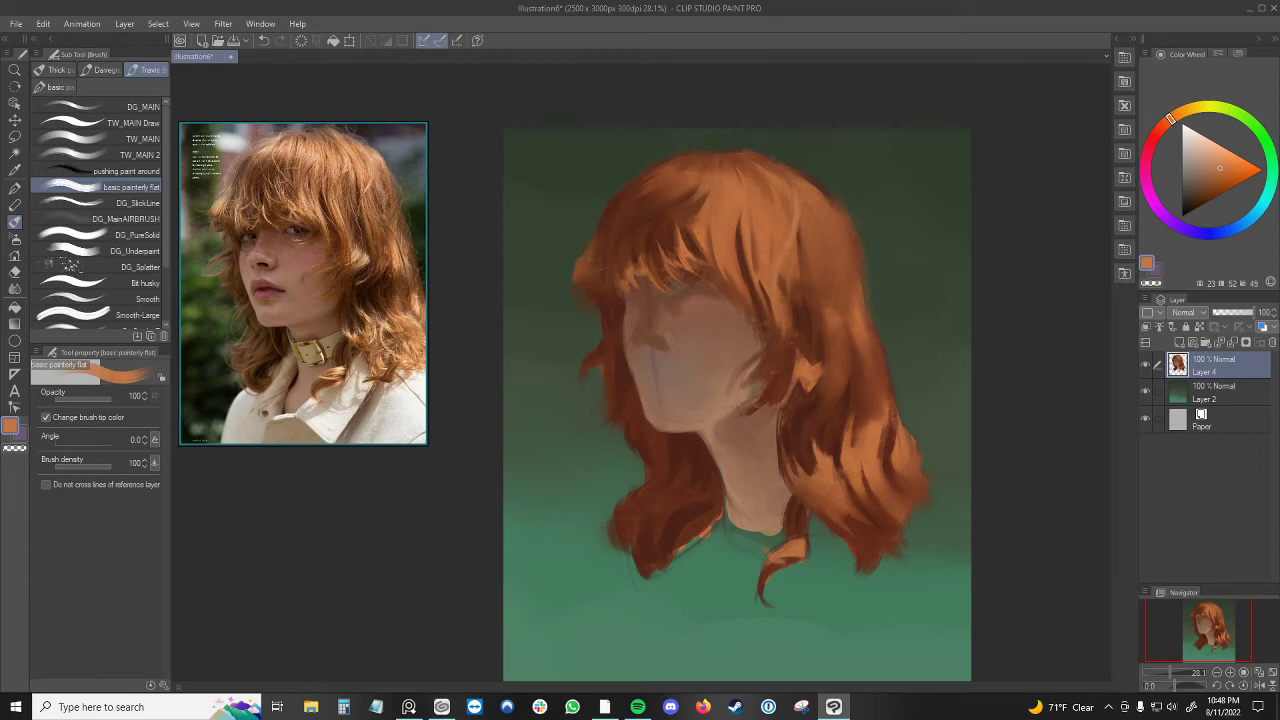
left_click_drag(777, 271, 781, 291)
key("ctrl+z")
key("ctrl+y")
left_click_drag(798, 225, 794, 252)
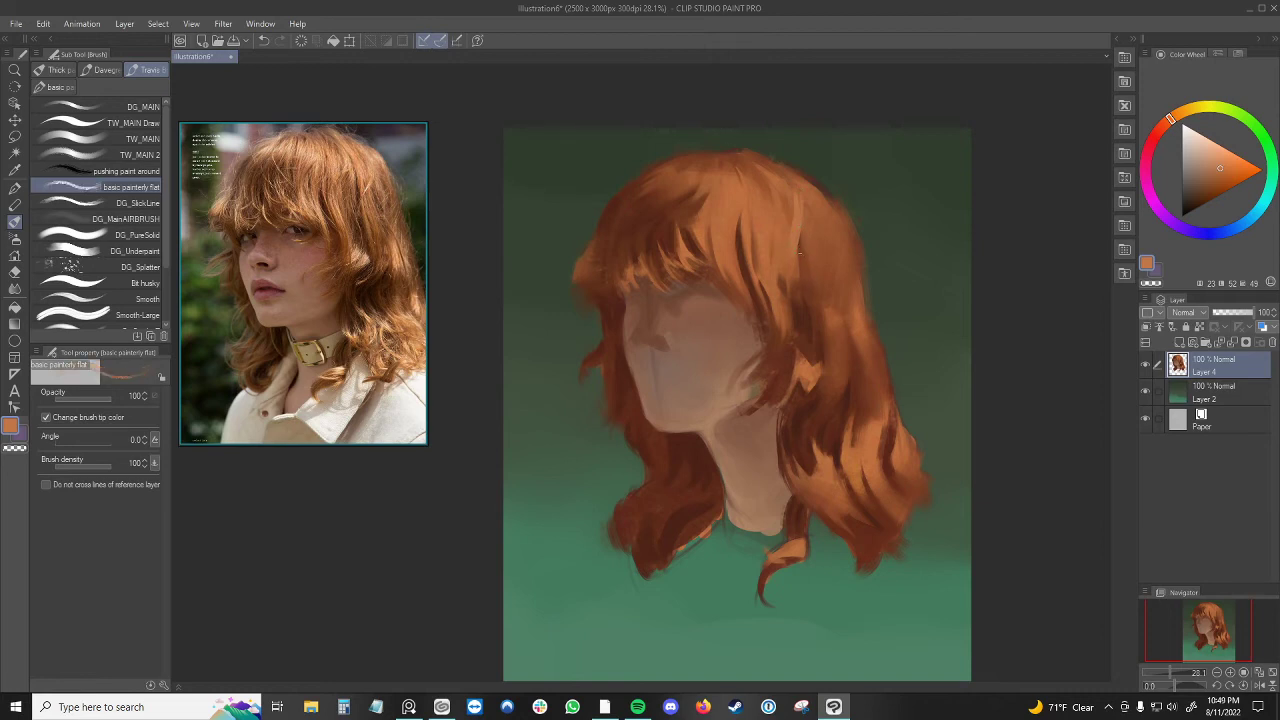
key("ctrl+z")
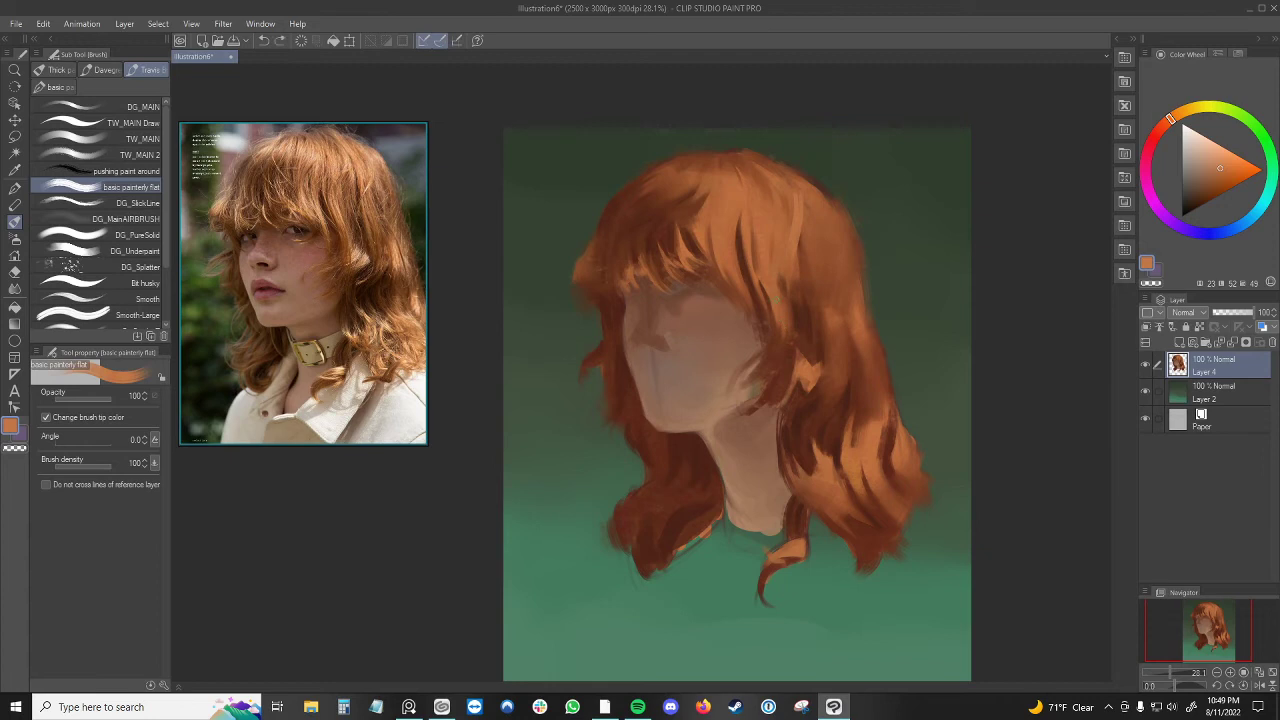
key("ctrl+y")
- Soften the new highlight strand into the surrounding light-side hair with sampled oranges and reddish brown
left_click(808, 217, "alt")
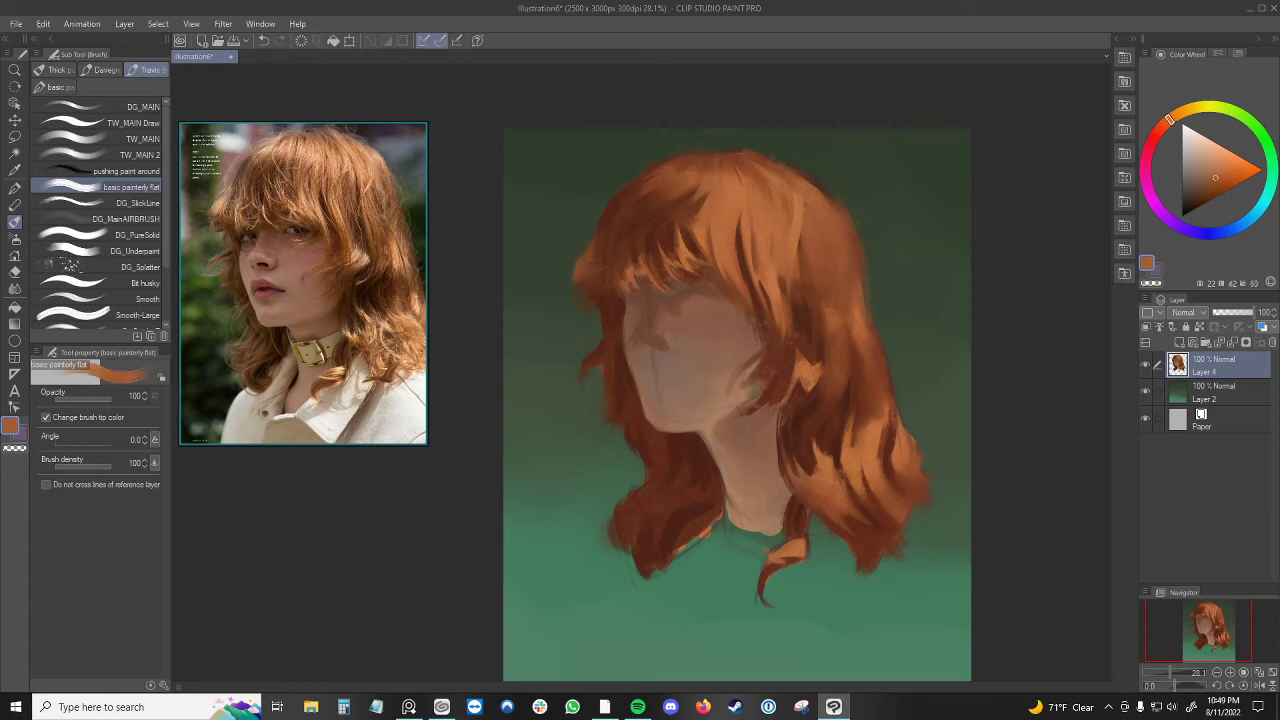
left_click(804, 216, "alt")
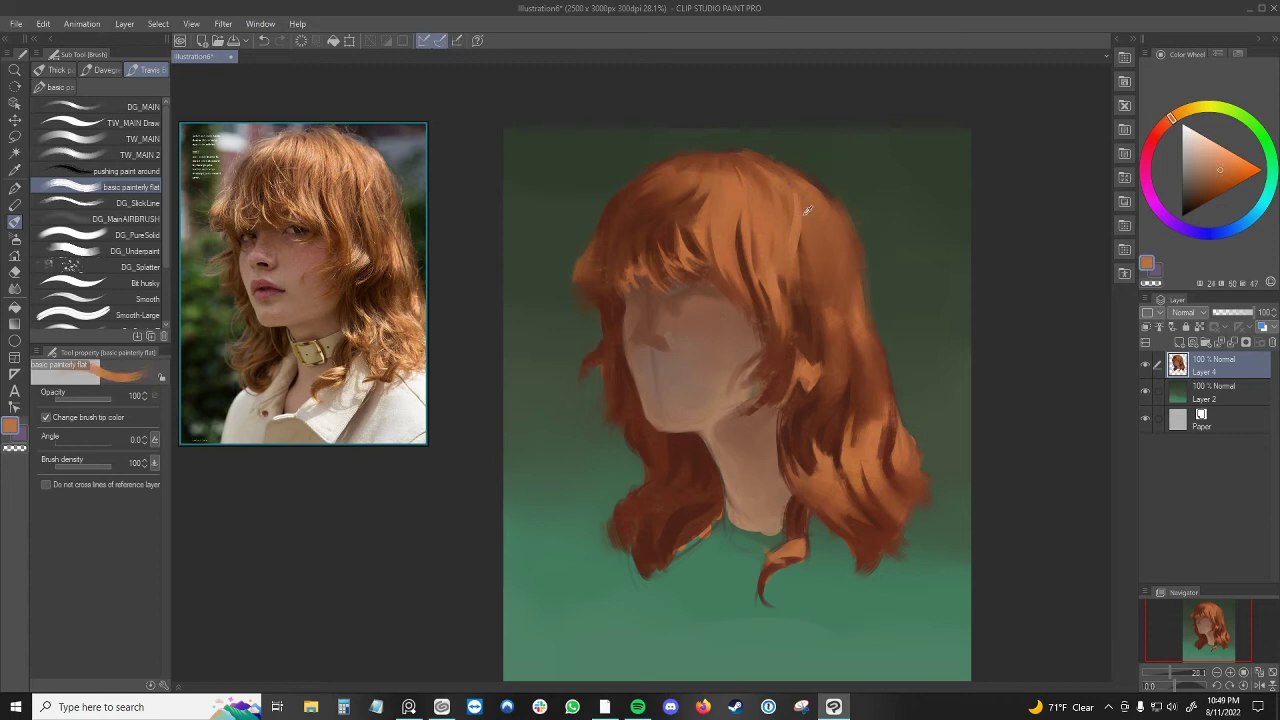
left_click(802, 210, "alt")
left_click(802, 218, "alt")
left_click(802, 220, "alt")
left_click(791, 289, "alt")
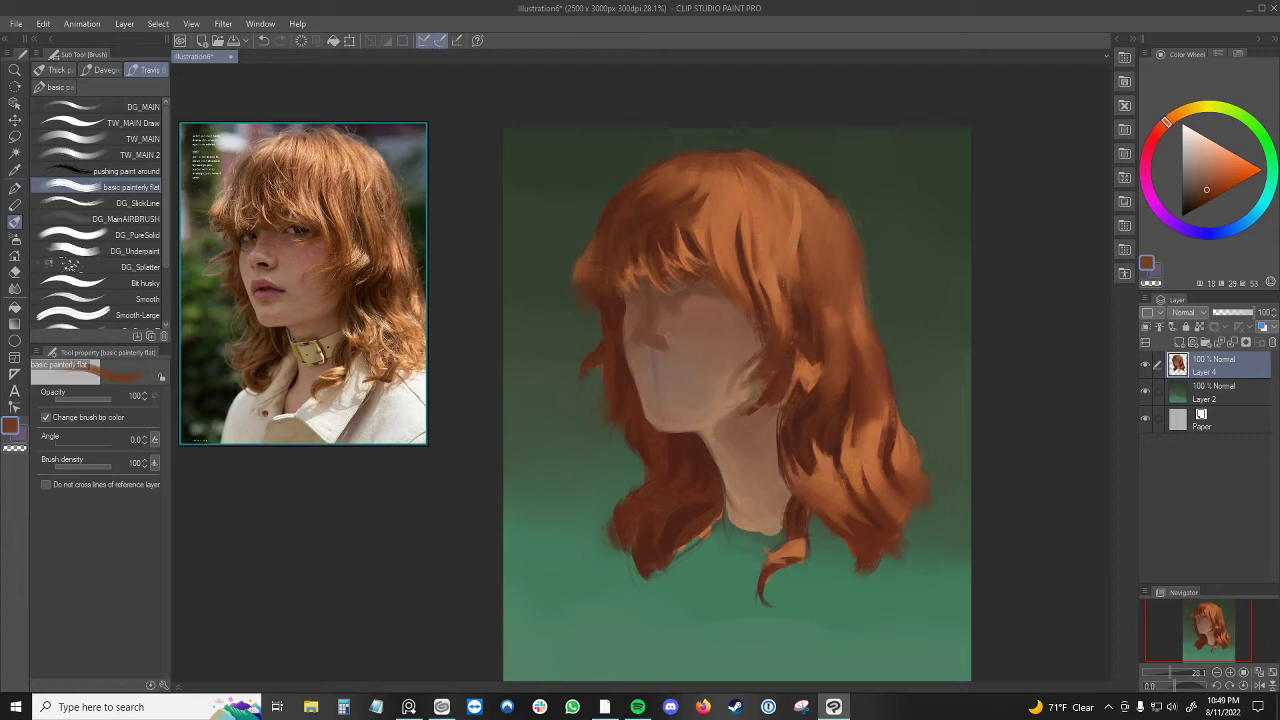
left_click(795, 330, "alt")
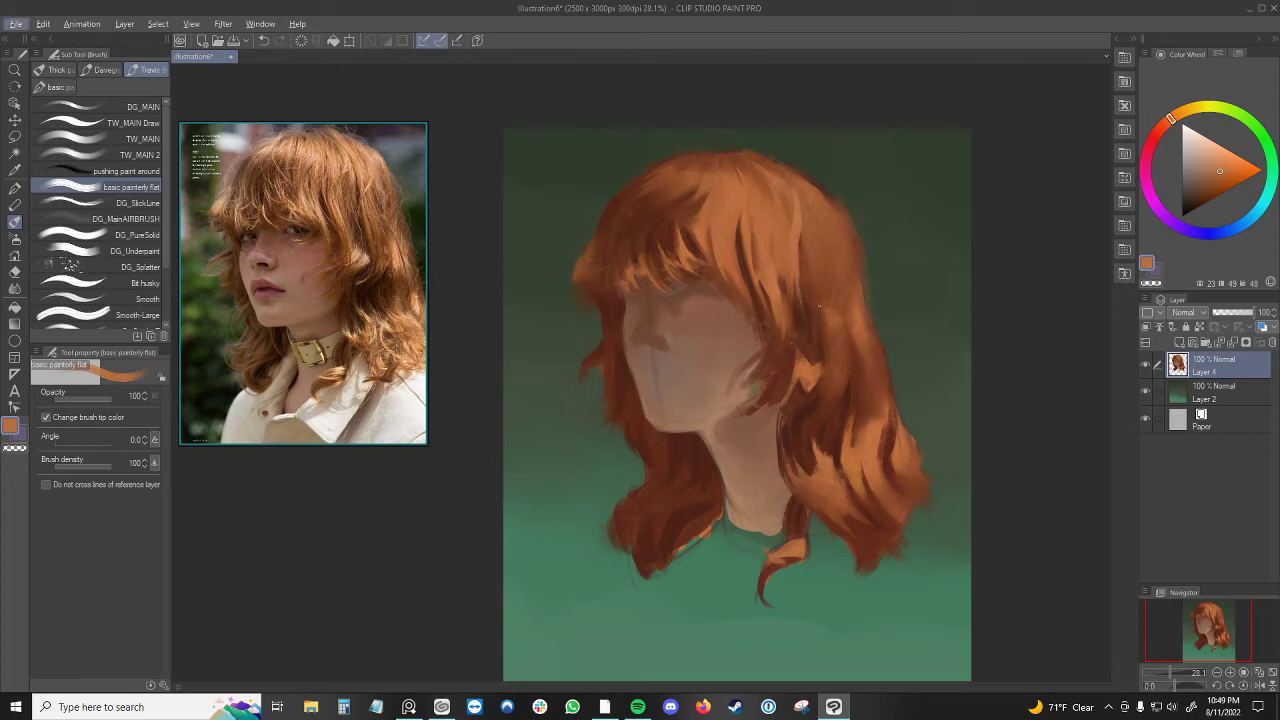
- Blend the shadow-side fringe with repeatedly sampled dark and reddish browns
left_click(806, 318, "alt")
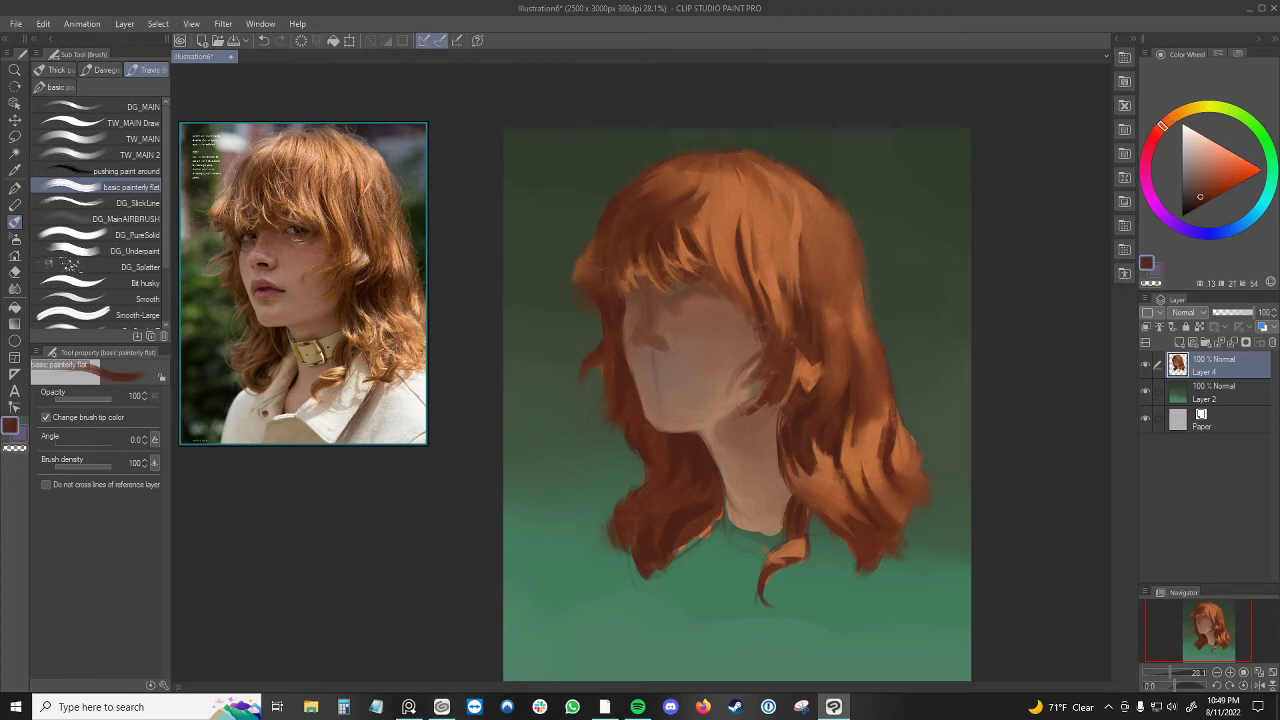
left_click(695, 233, "alt")
left_click(695, 239, "alt")
left_click(644, 241, "alt")
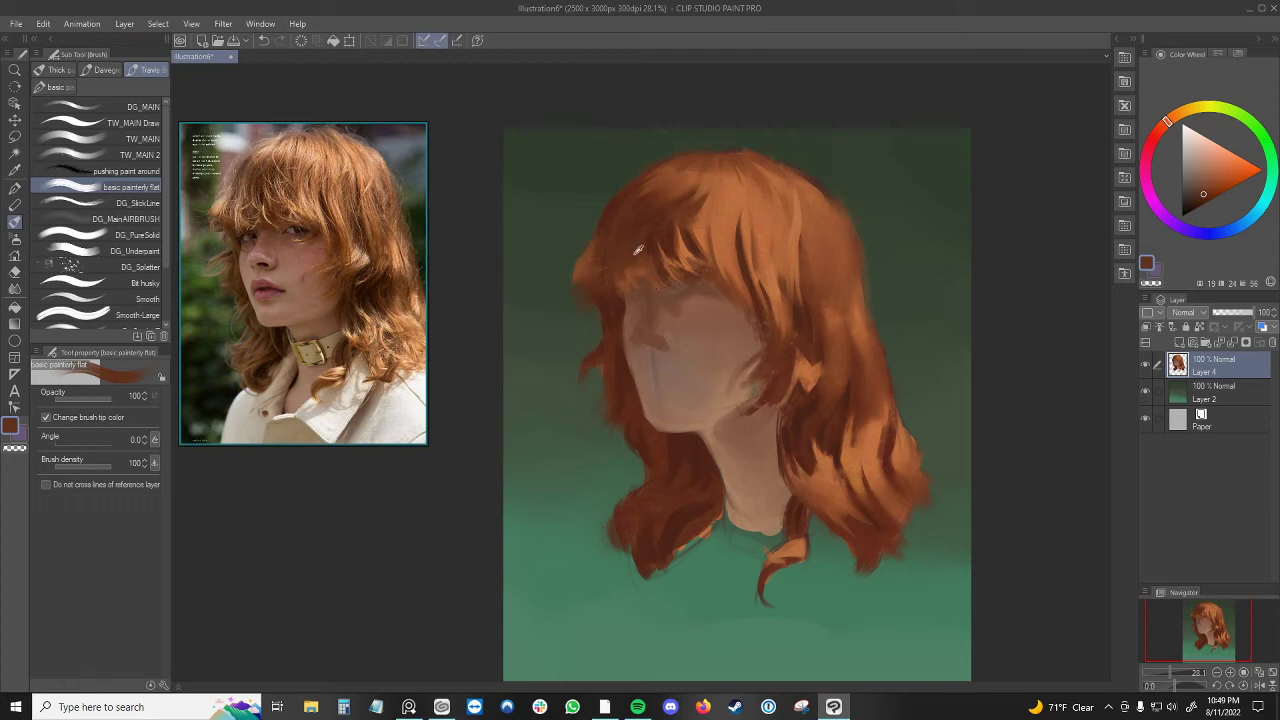
left_click(638, 250, "alt")
left_click(635, 251, "alt")
left_click(655, 241, "alt")
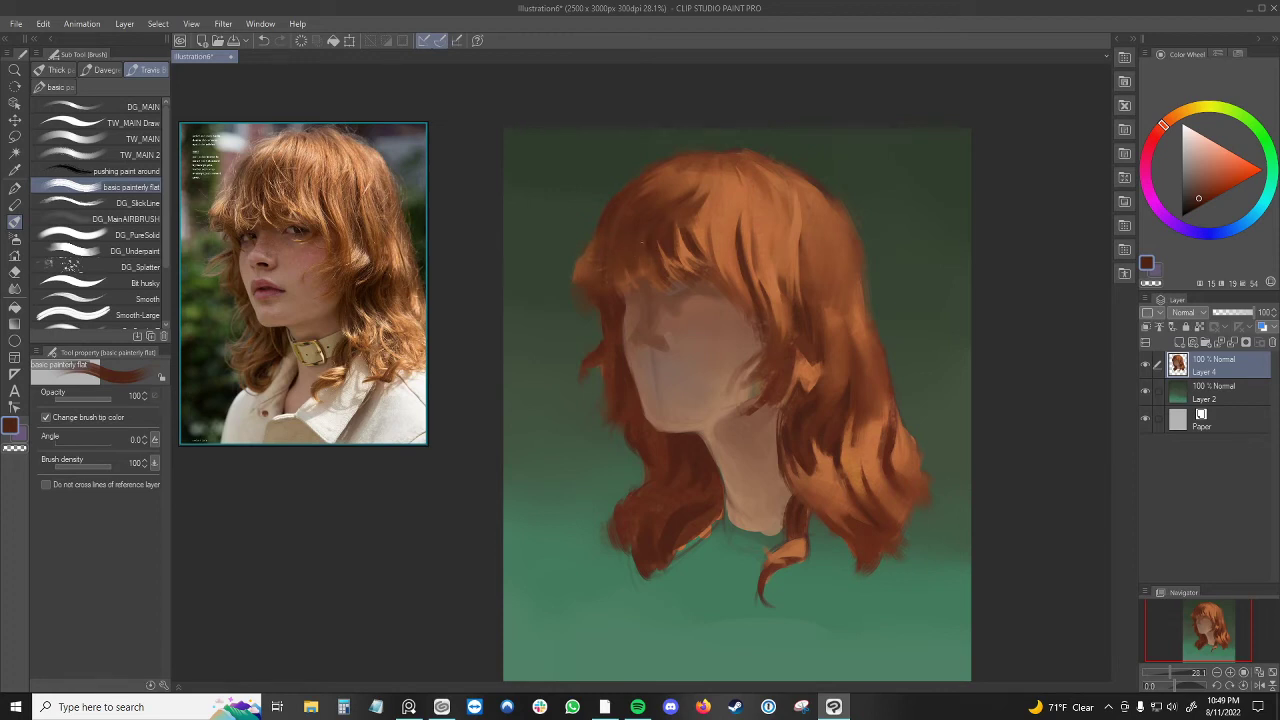
- Soften the lower edge of the shadow-side fringe over the forehead with short sampled reddish-brown strokes
left_click(638, 234, "alt")
left_click(624, 268, "alt")
mouse_move(624, 280)
left_mouse_down()
mouse_move(628, 290)
mouse_move(634, 270)
left_mouse_up()
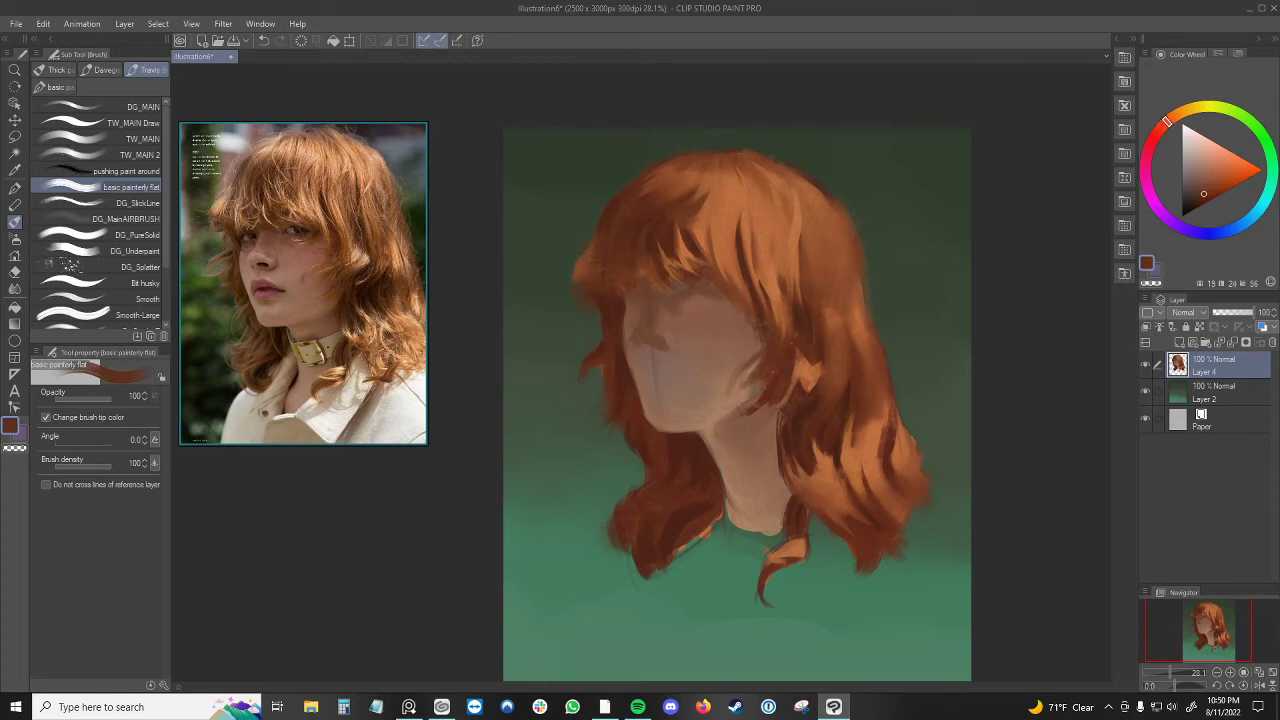
left_click(636, 288, "alt")
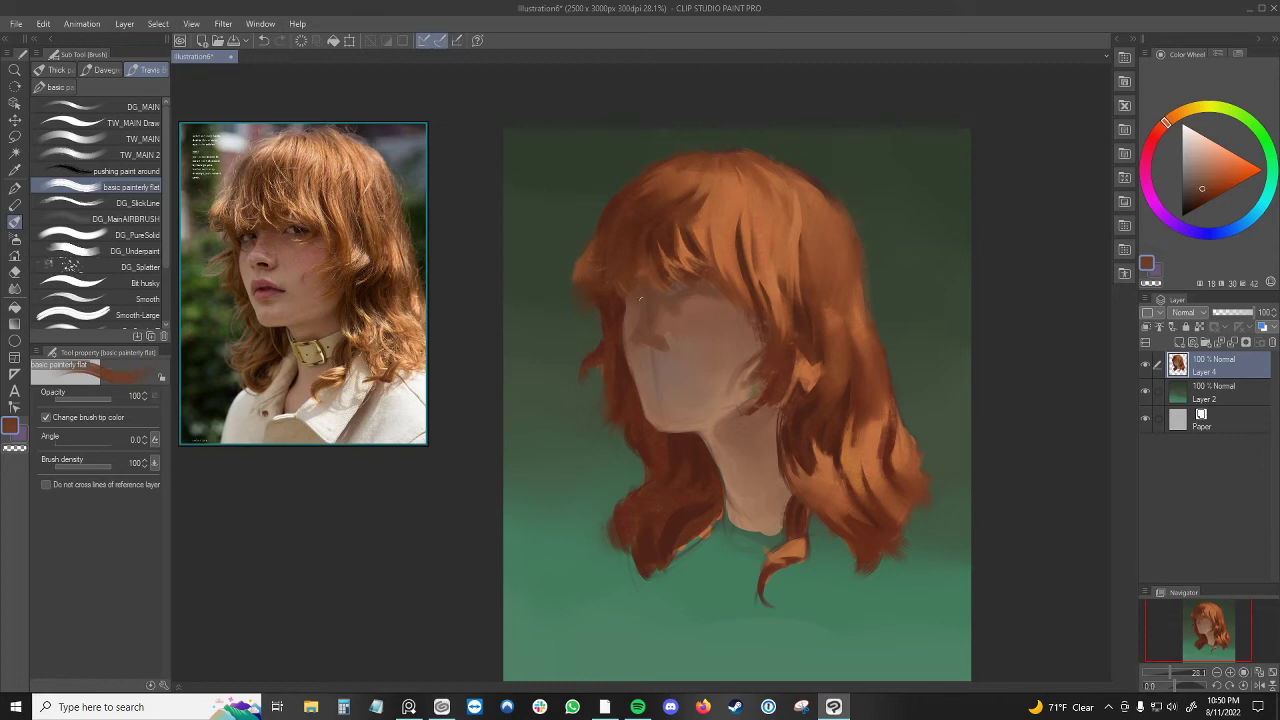
left_click(620, 274, "alt")
left_click(637, 291, "alt")
left_click_drag(638, 286, 637, 275)
left_click(639, 286, "alt")
left_click(632, 280, "alt")
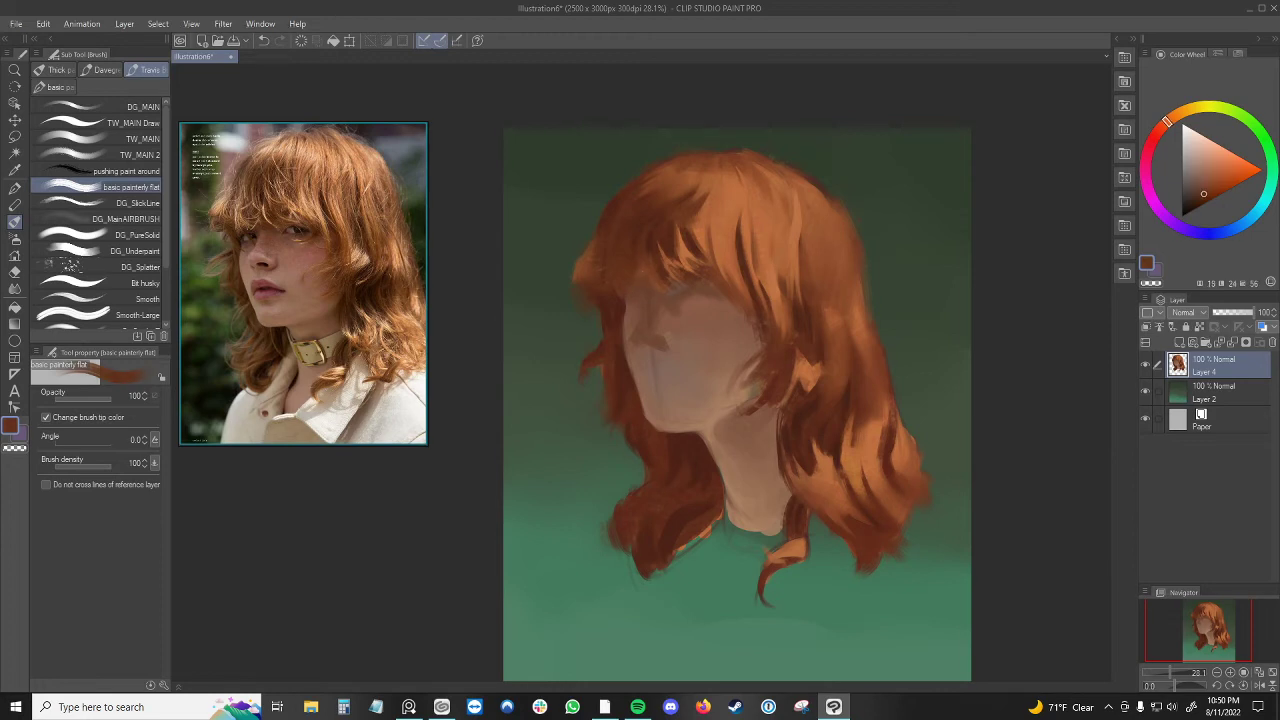
- Refine the shadow-side hair at the temple and its transition into the fringe with sampled dark reddish browns
left_click(622, 276, "alt")
left_click(618, 288, "alt")
left_click(621, 300, "alt")
left_click(618, 308)
left_click(640, 236, "alt")
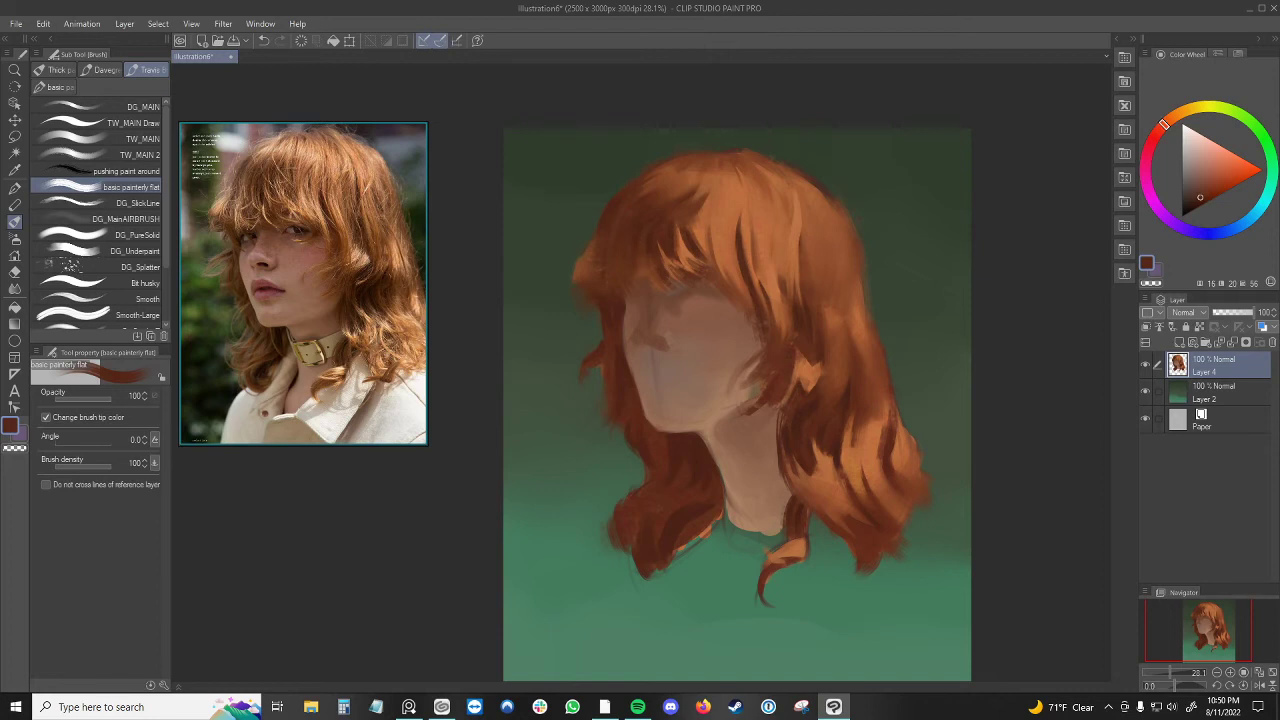
left_click(651, 289, "alt")
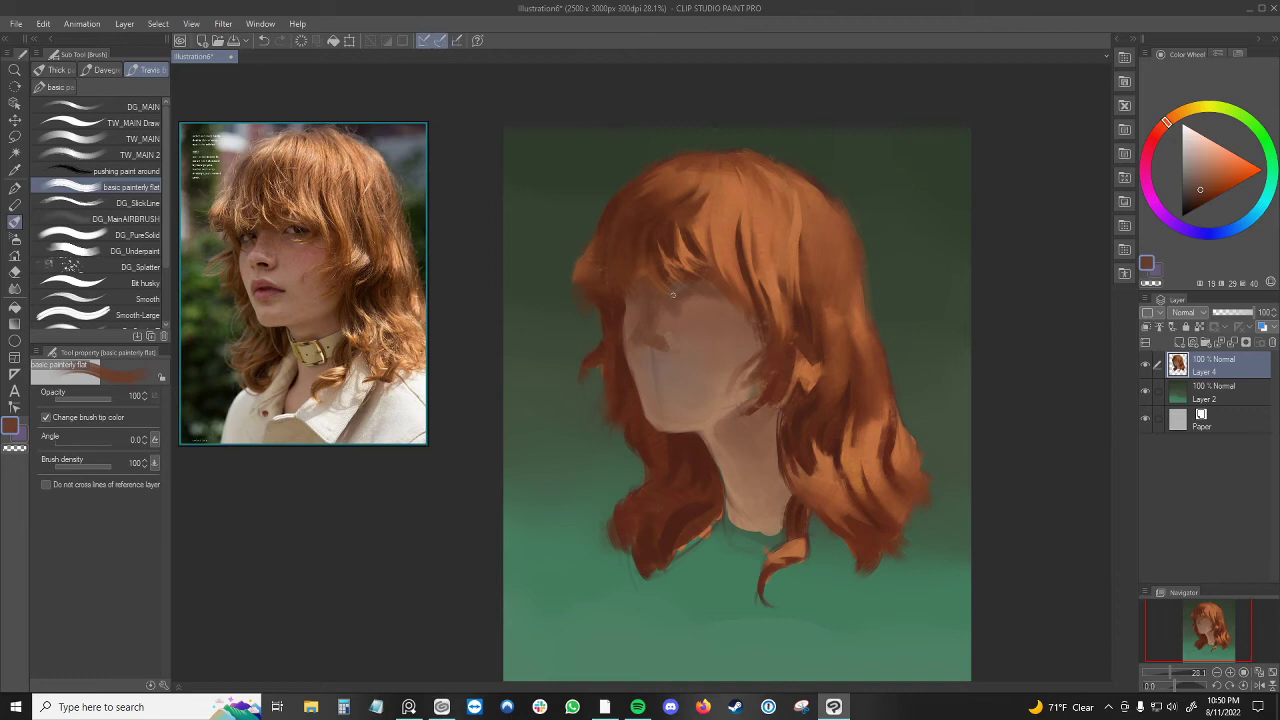
- Rework the central fringe tips over the forehead toward the light-side temple, using sampled browns and oranges
left_click(672, 284, "alt")
left_click(732, 288, "alt")
left_click(705, 247, "alt")
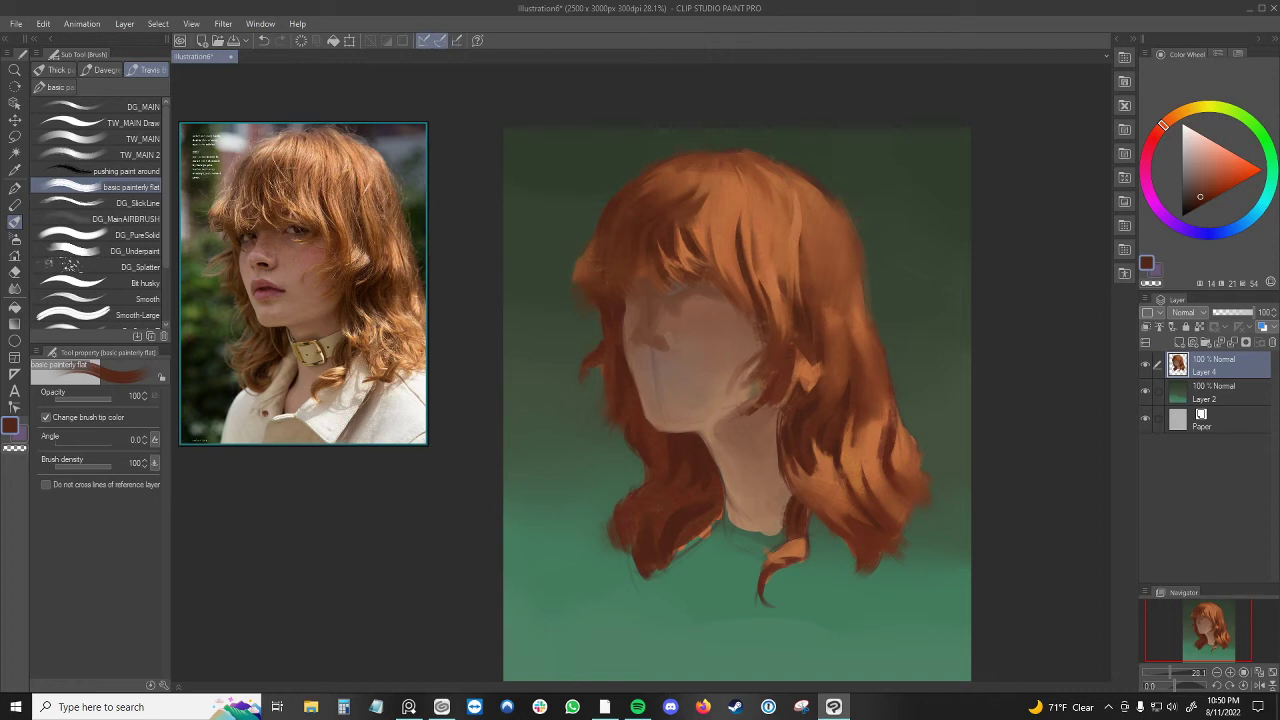
left_click(746, 305, "alt")
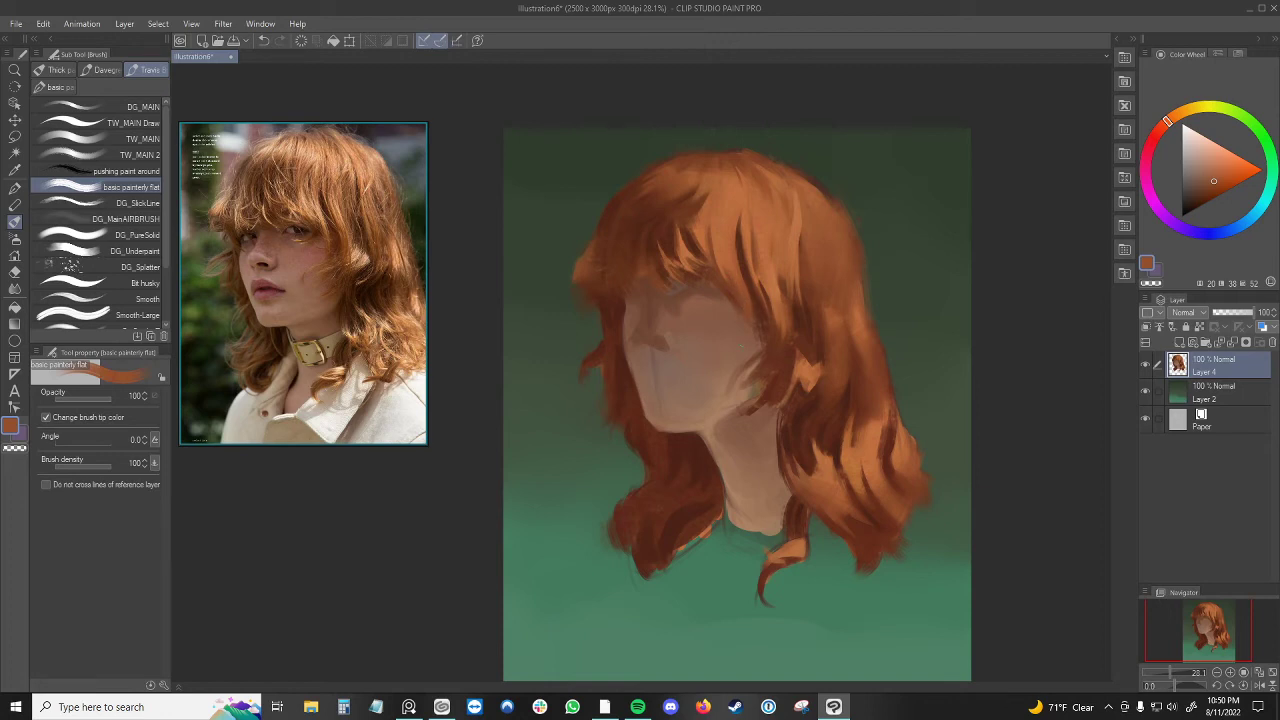
left_click(786, 248, "alt")
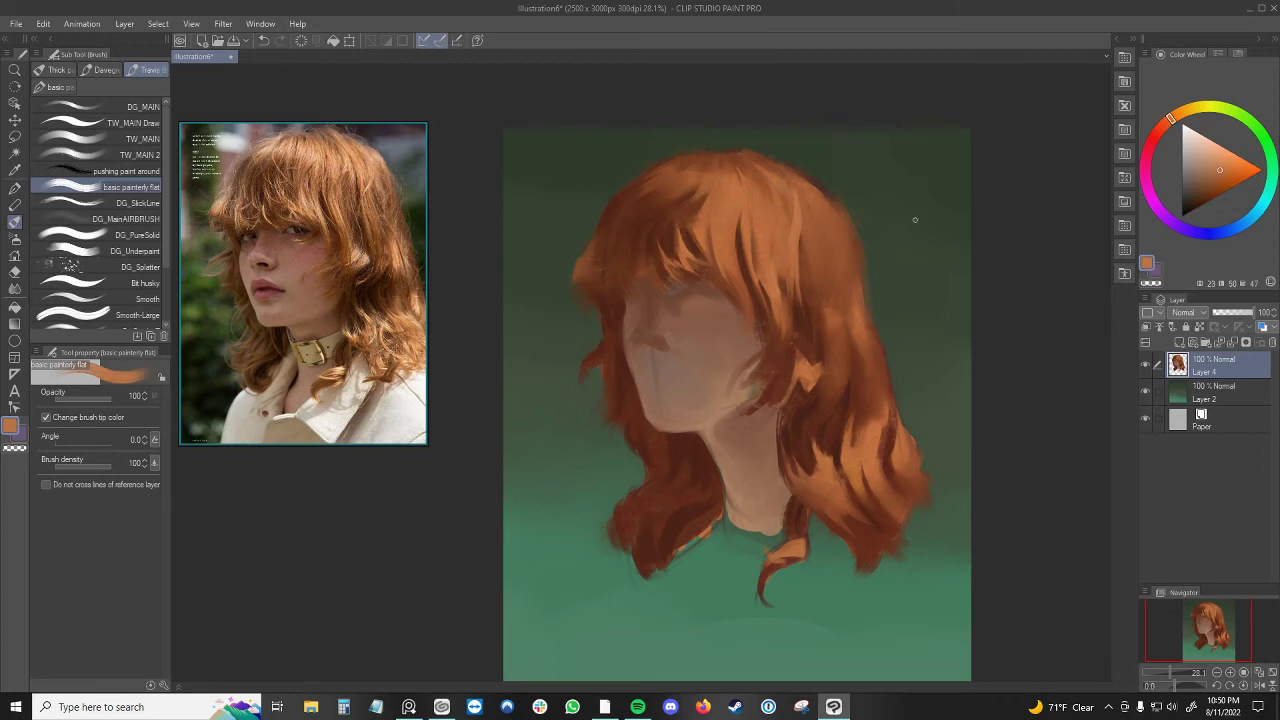
left_click(686, 195, "alt")
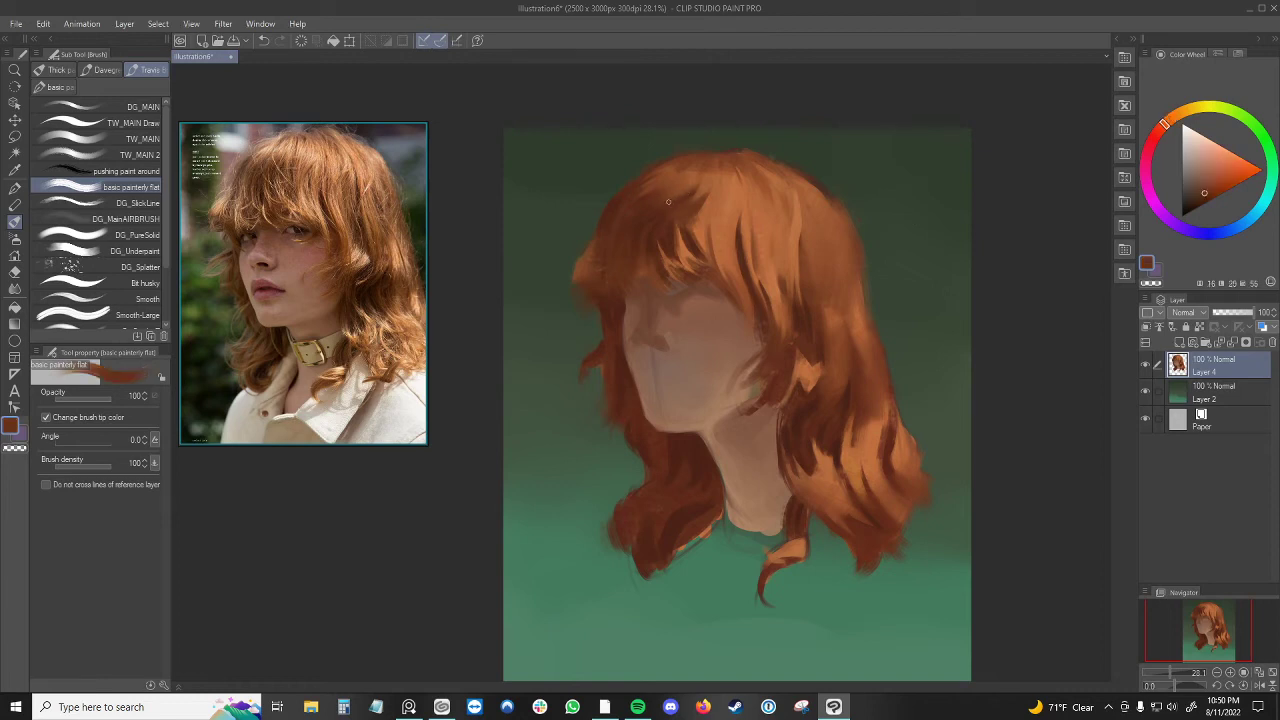
- Blend the inner light-side curls beside the neck with sampled mid oranges
left_click(816, 488, "alt")
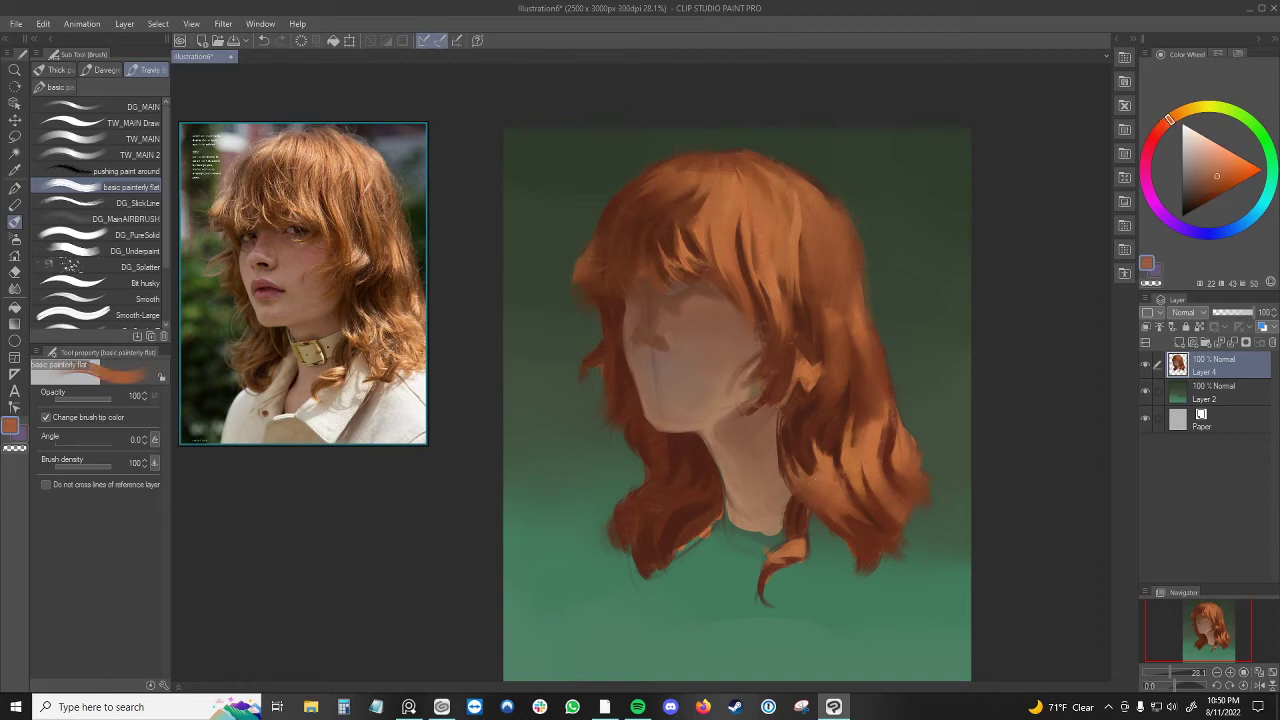
left_click(812, 485, "alt")
left_click(808, 452, "alt")
left_click(806, 474, "alt")
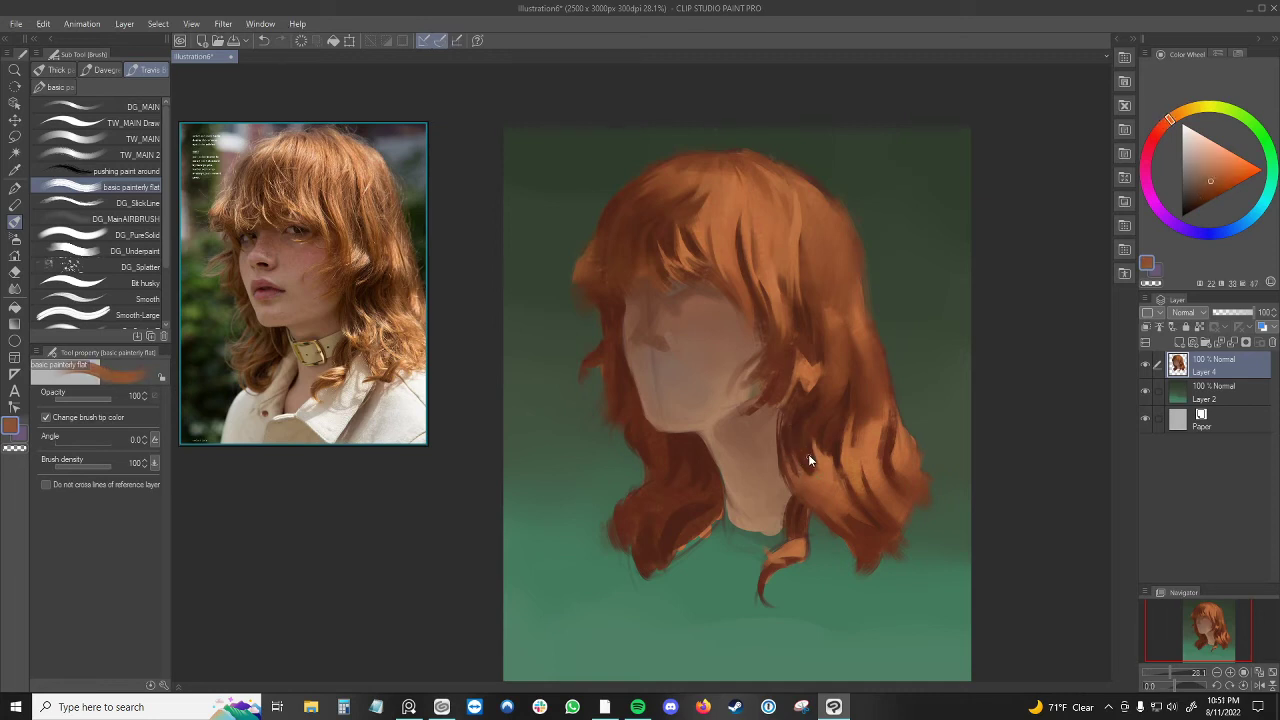
- Refine the dark strand in the light-side fringe with sampled dark brown and orange, using a smaller brush
left_click(737, 212, "alt")
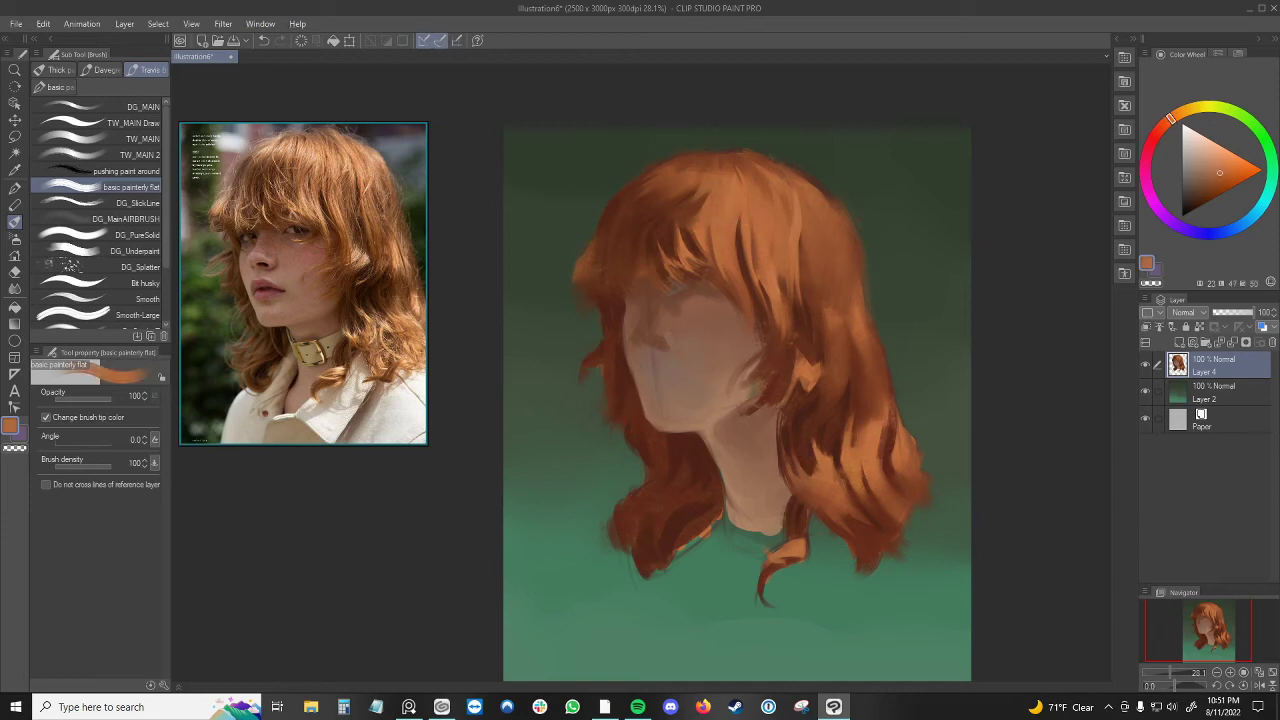
left_click(742, 245, "alt")
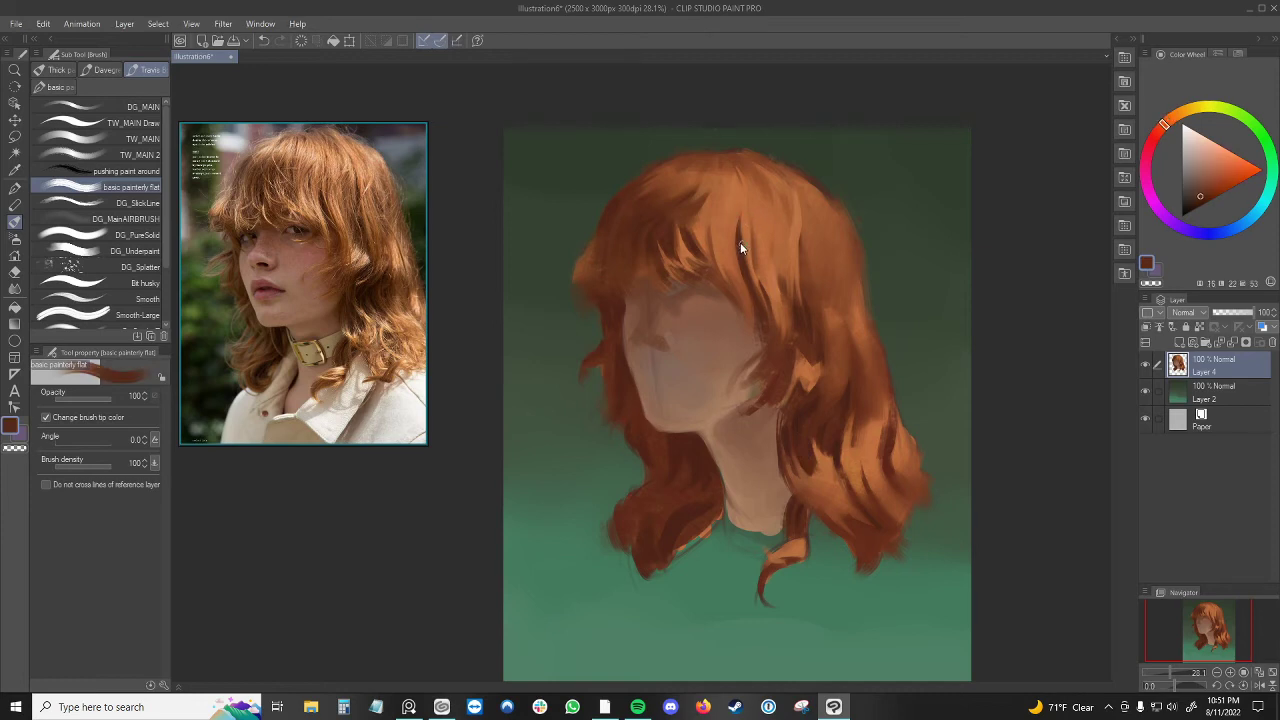
left_click_drag(744, 246, 736, 238)
left_click(738, 249, "alt")
key("[")
key("[")
key("[")
left_click(739, 272, "alt")
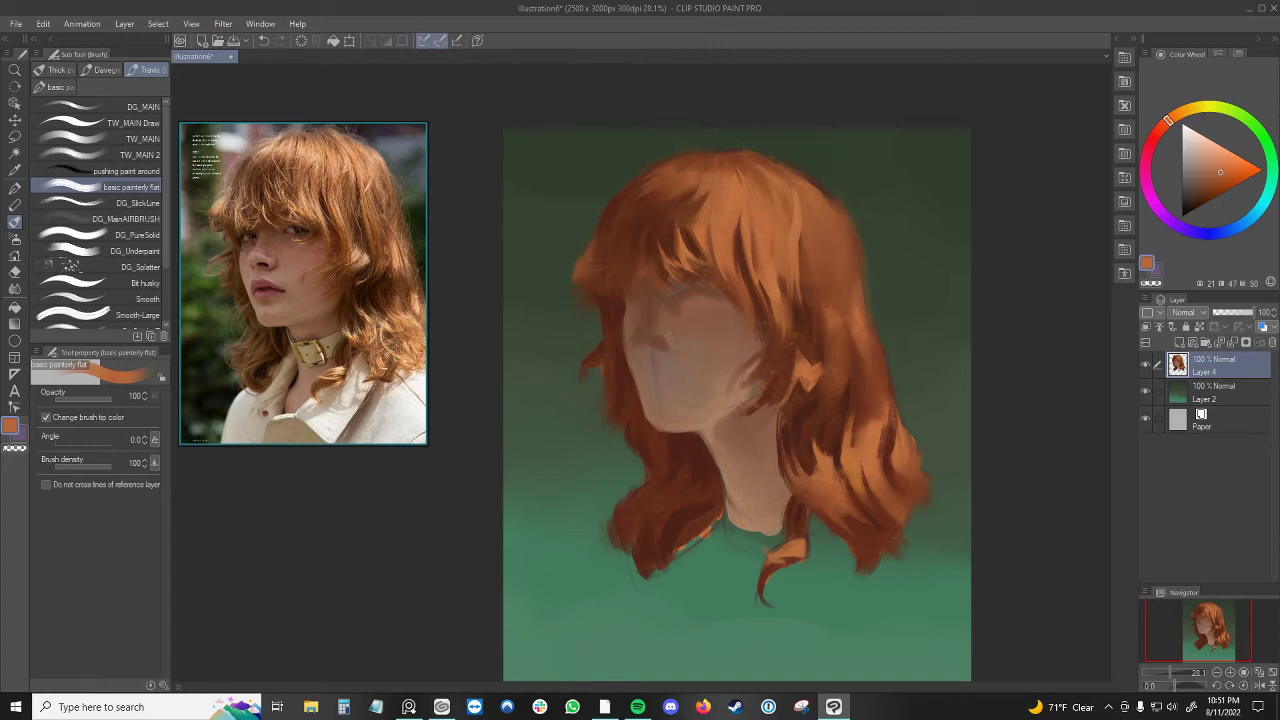
- Define the strands around the light-side ear with short dark brown strokes, undoing the first orange one
mouse_move(790, 349)
left_mouse_down()
mouse_move(794, 367)
mouse_move(827, 377)
left_mouse_up()
key("ctrl+z")
left_click(826, 338, "alt")
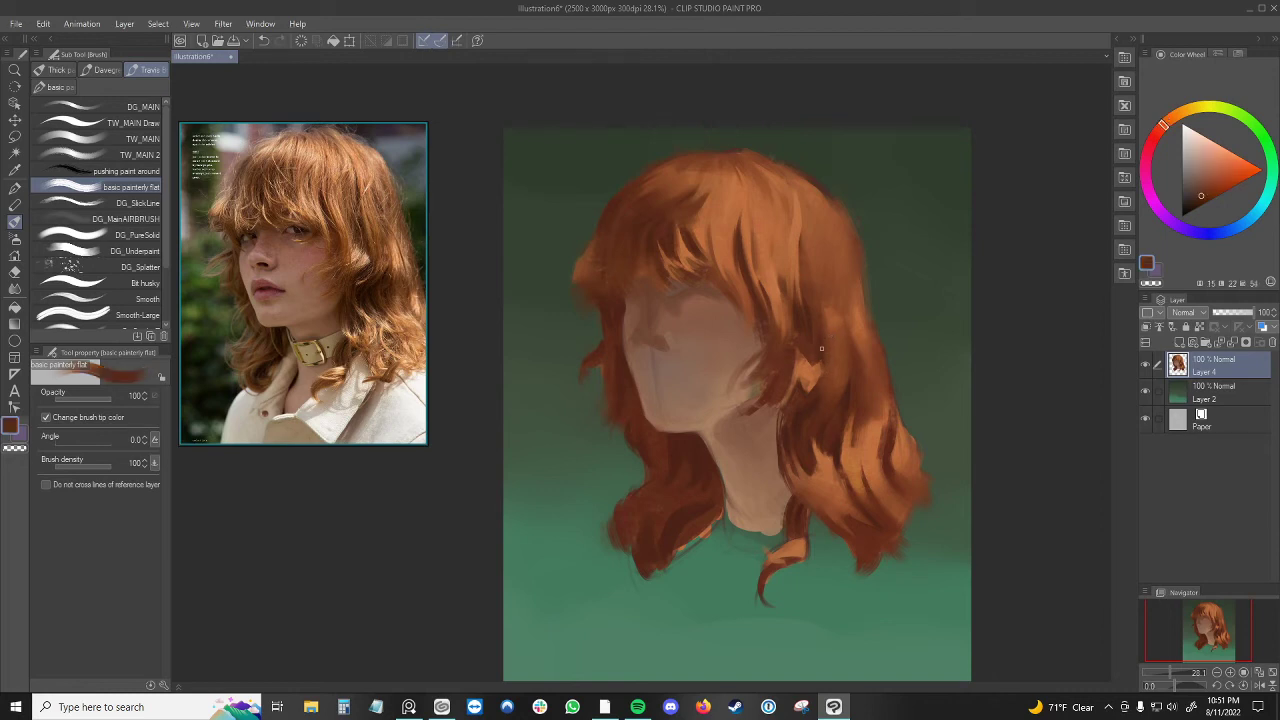
left_click_drag(820, 360, 821, 376)
left_click(828, 364, "alt")
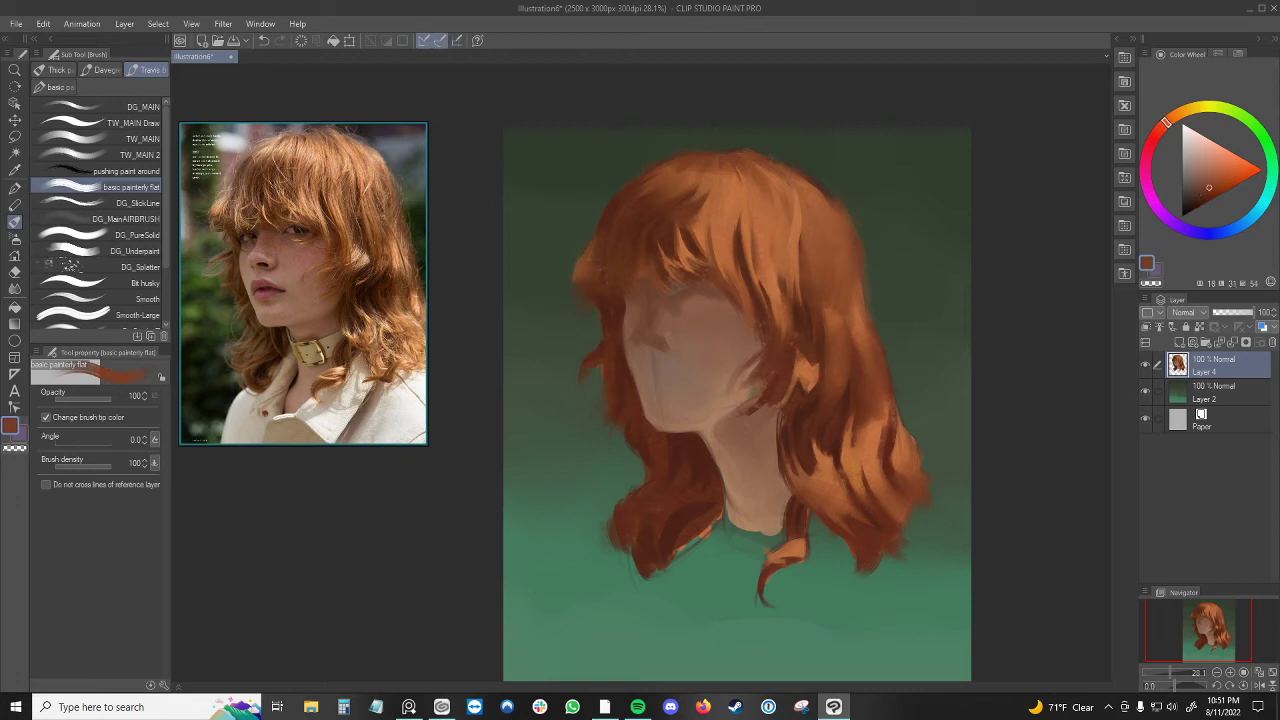
left_click(824, 350, "alt")
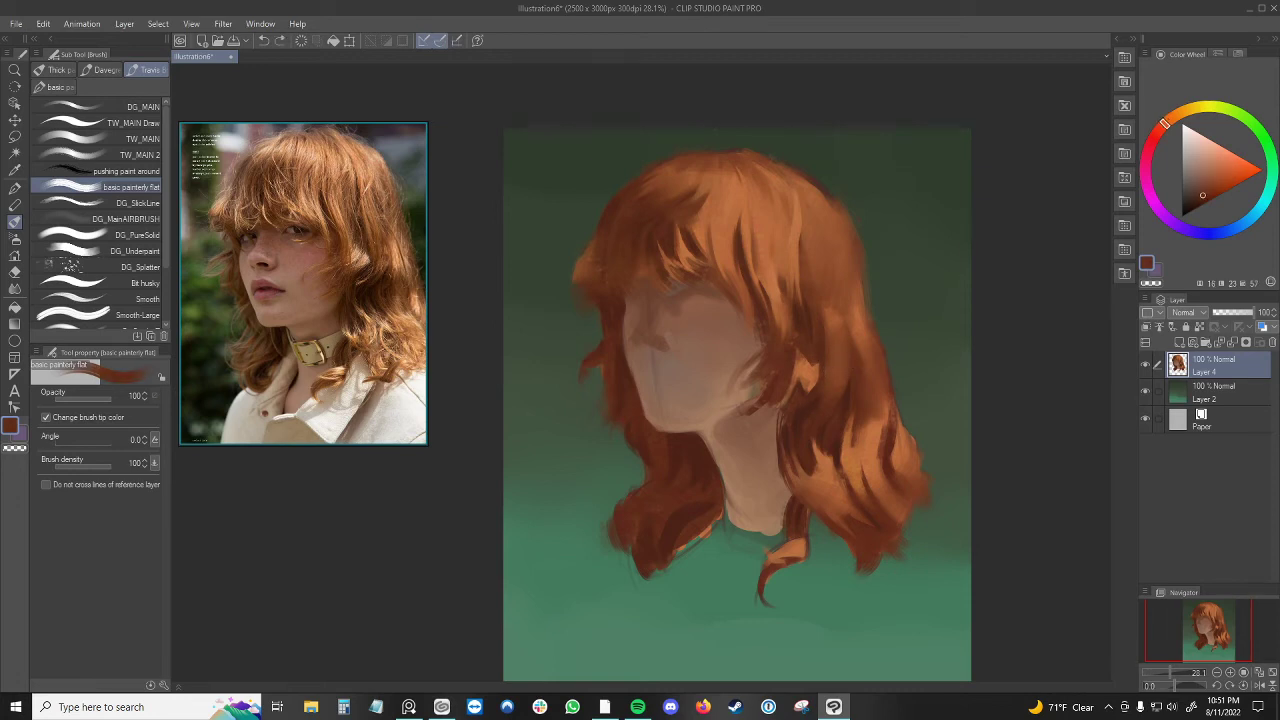
left_click(803, 416, "alt")
left_click(843, 354, "alt")
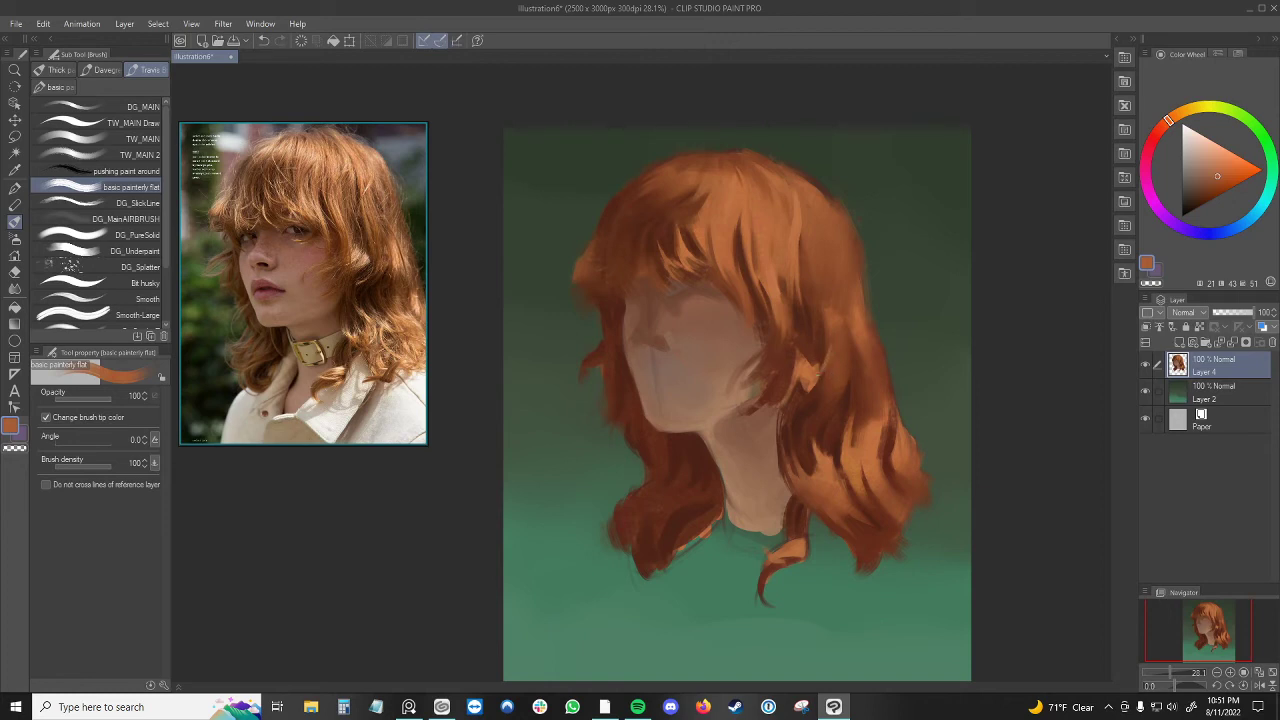
mouse_move(806, 391)
left_mouse_down()
mouse_move(795, 428)
mouse_move(807, 410)
left_mouse_up()
key("ctrl+z")
key("ctrl+z")
key("ctrl+z")
key("ctrl+y")
key("ctrl+z")
left_click(831, 366)
key("ctrl+z")
- Paint orange strands behind and below the light-side ear and soften them with sampled reddish brown and orange
mouse_move(829, 386)
left_mouse_down()
mouse_move(800, 422)
mouse_move(810, 414)
left_mouse_up()
left_click_drag(845, 342, 856, 368)
left_click_drag(848, 350, 850, 366)
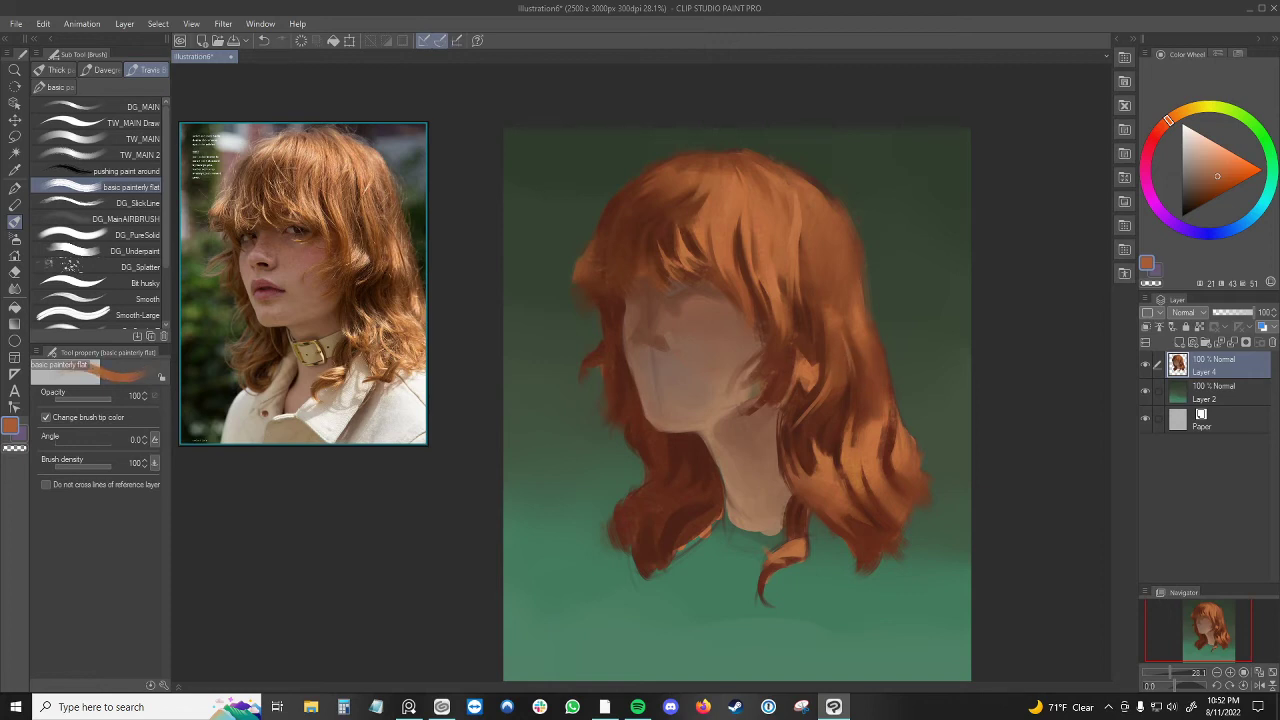
left_click(860, 358, "alt")
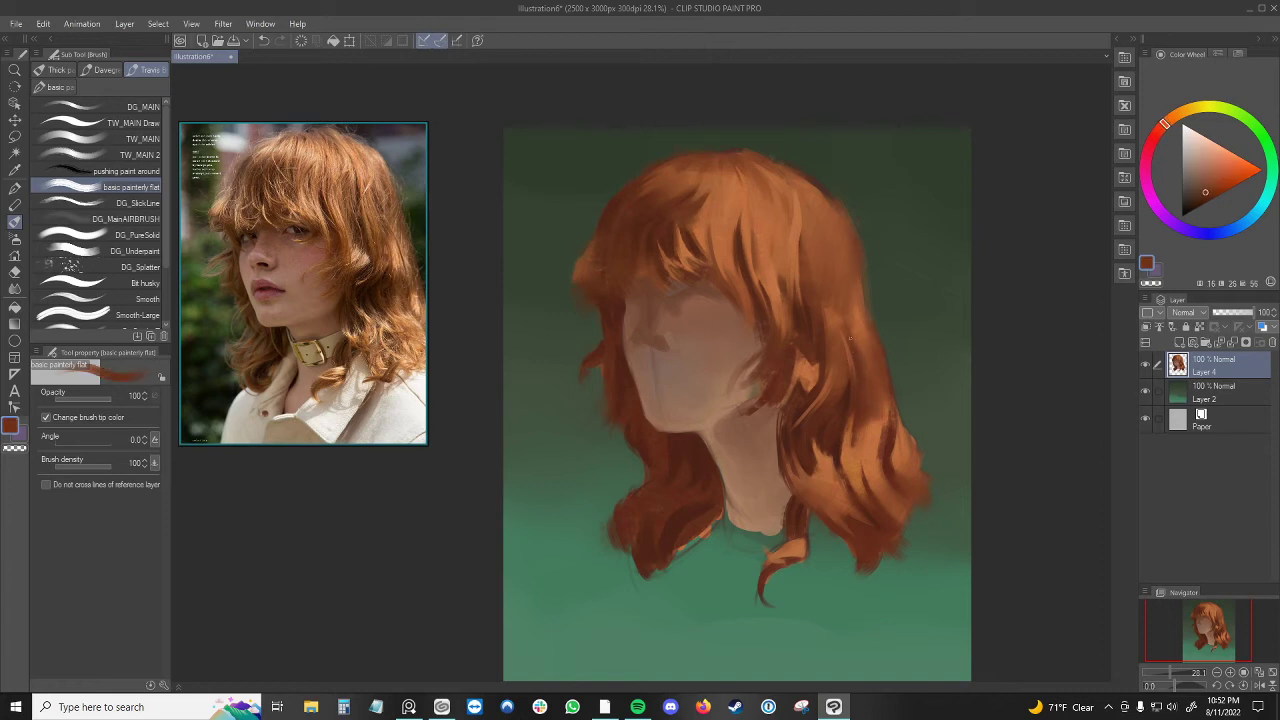
left_click(852, 342, "alt")
left_click(854, 348, "alt")
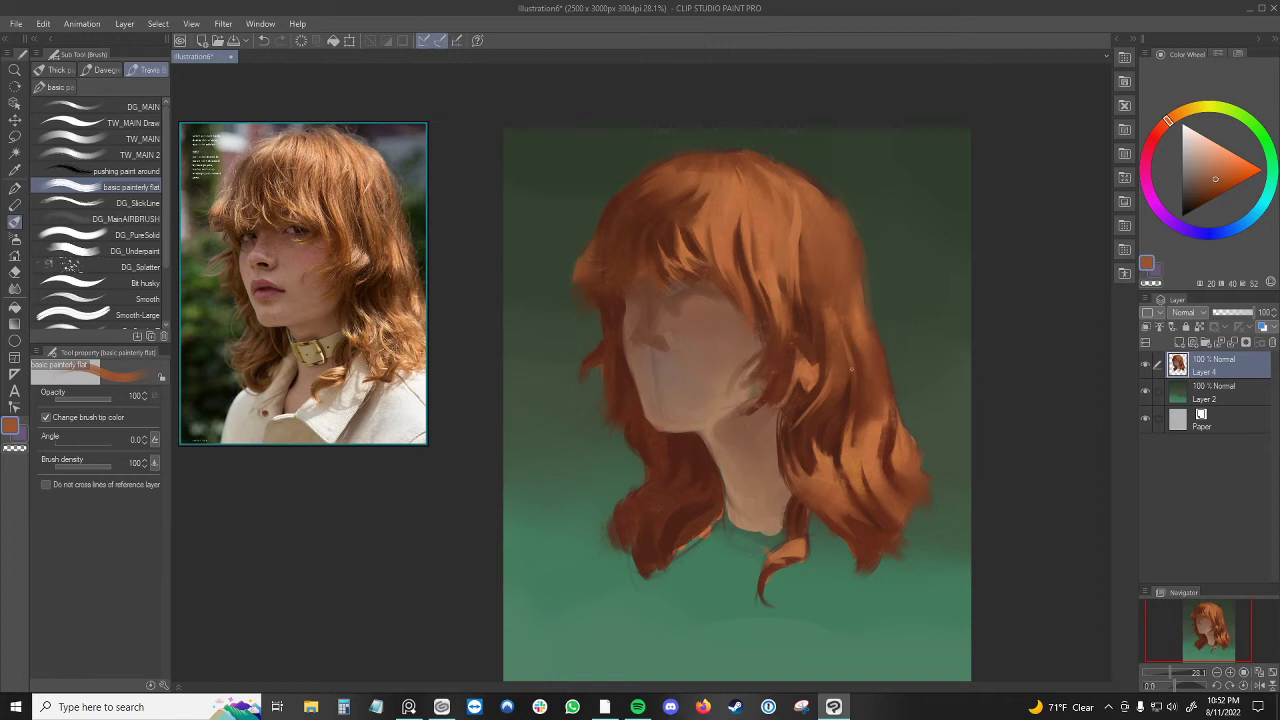
left_click(842, 286, "alt")
left_click(841, 273, "alt")
- Blend the dark strands beside the neck into the light-side curls with sampled browns and oranges
left_click(808, 459, "alt")
left_click(823, 445, "alt")
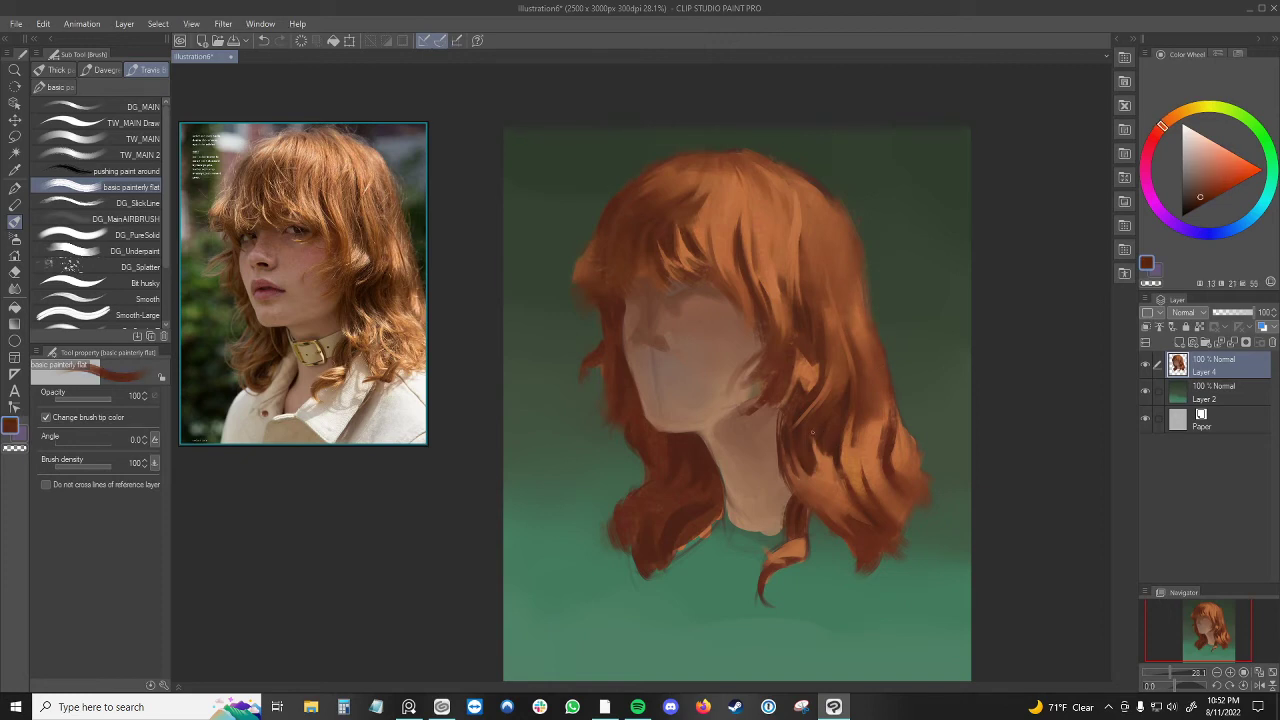
left_click(822, 445, "alt")
left_click(838, 448, "alt")
- Soften the lower light-side curls with sampled tones and a mid-orange stroke across the dark gap
left_click(870, 532, "alt")
left_click(877, 533, "alt")
left_click(849, 488, "alt")
left_click(855, 503, "alt")
left_click(893, 500, "alt")
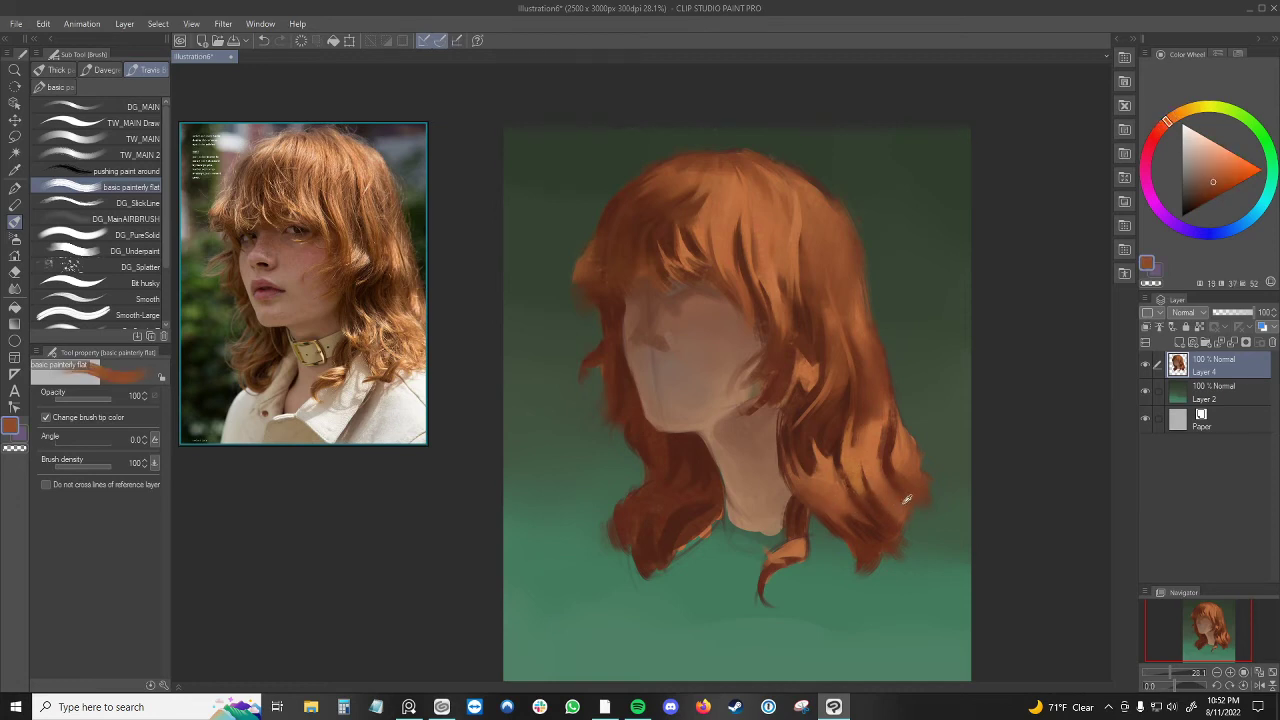
left_click_drag(896, 446, 880, 468)
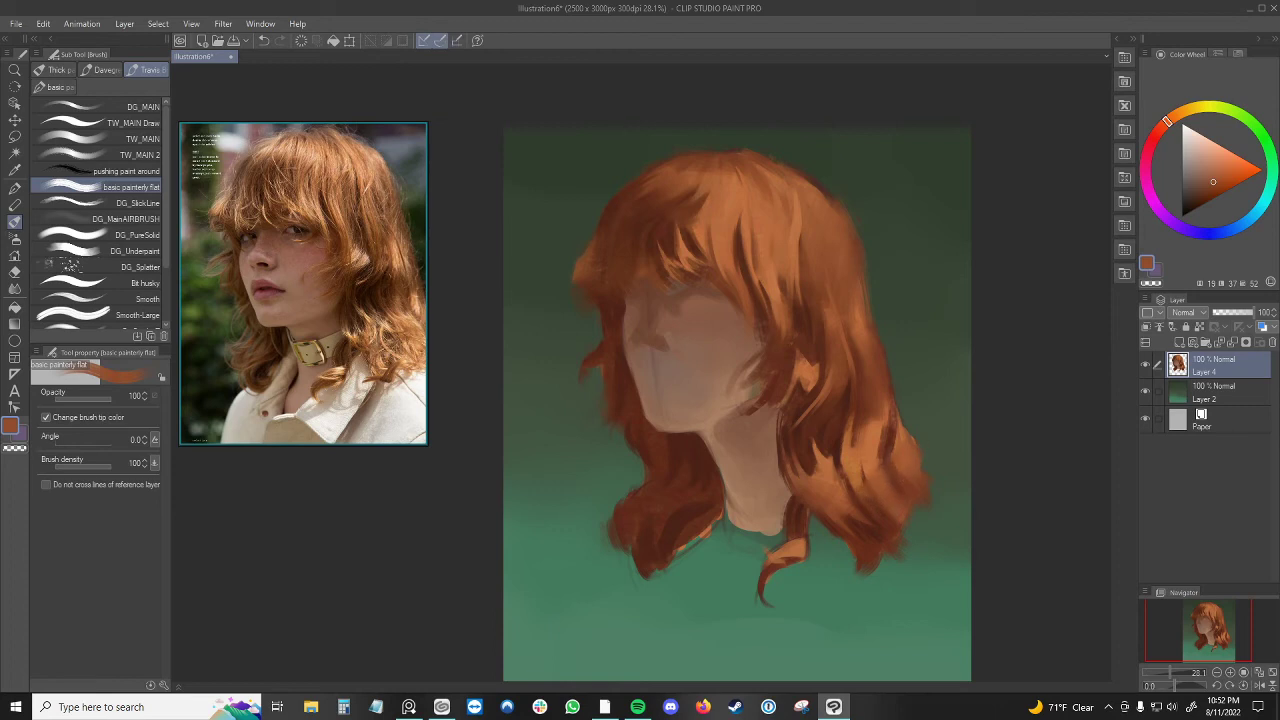
- Blend the outer light-side curls down to their tips with sampled reddish brown and mid orange, undoing the last stroke
left_click(880, 392, "alt")
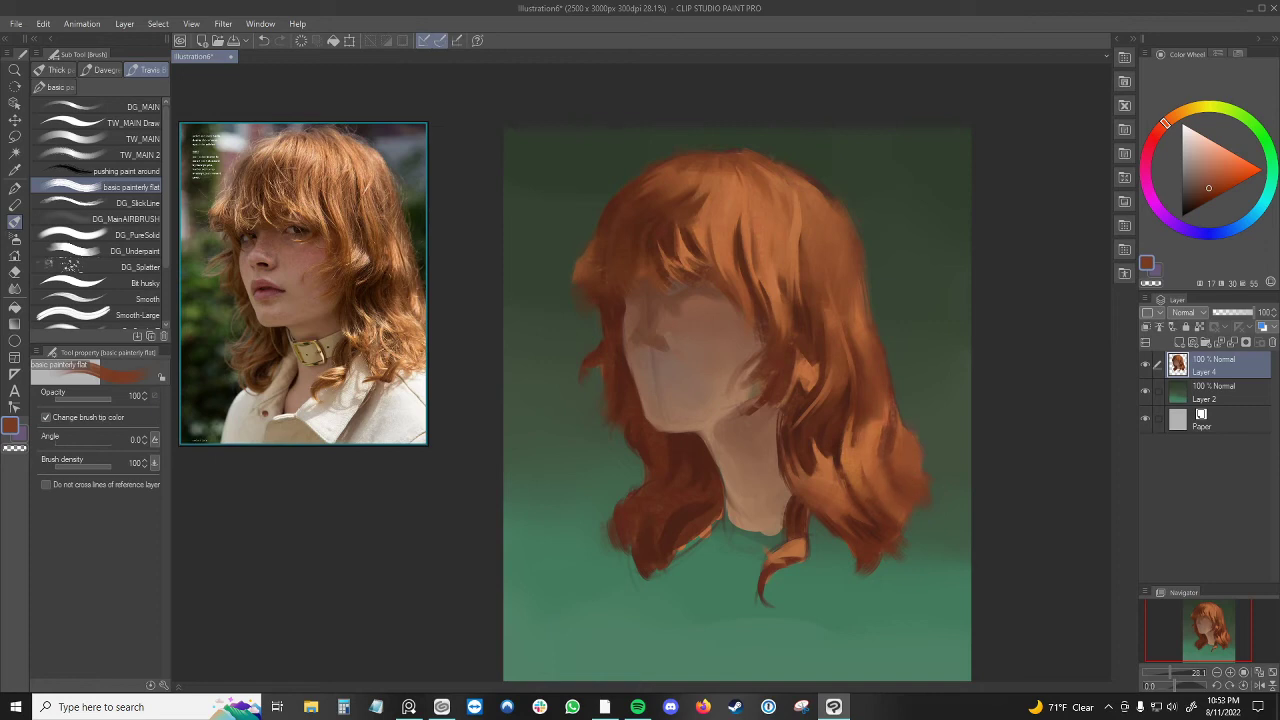
left_click(891, 438, "alt")
left_click(883, 462, "alt")
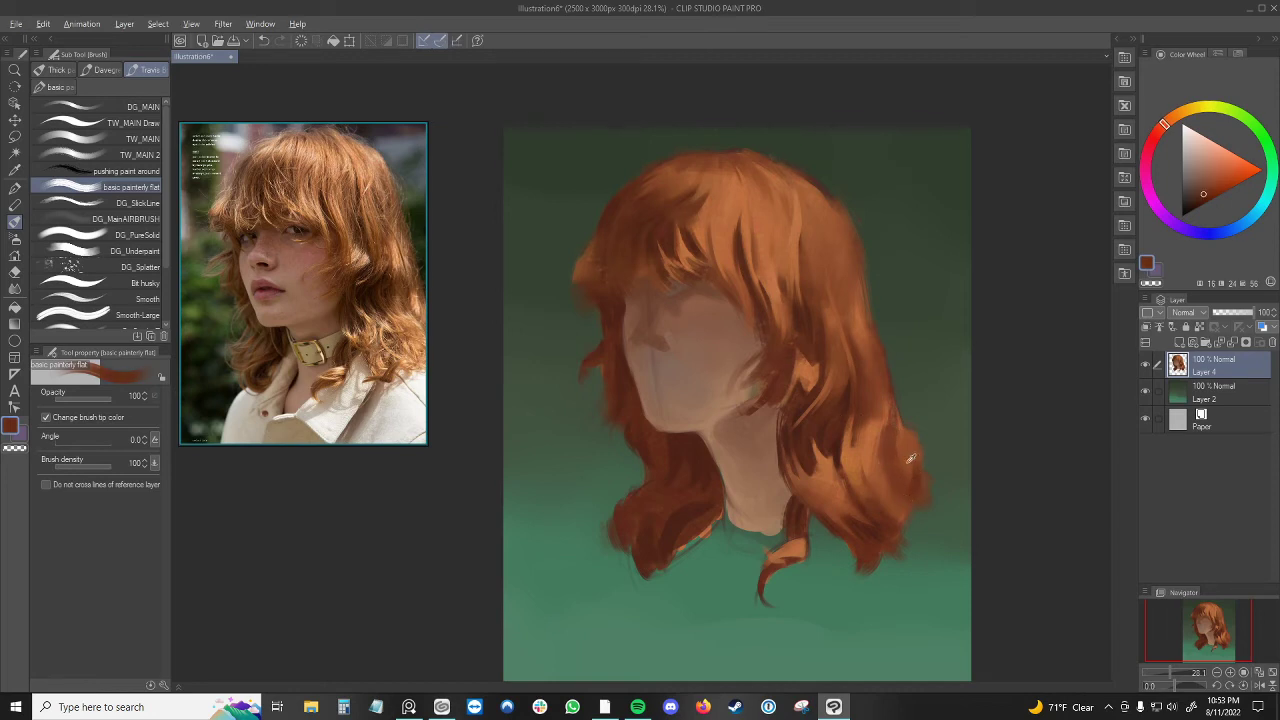
left_click(911, 460, "alt")
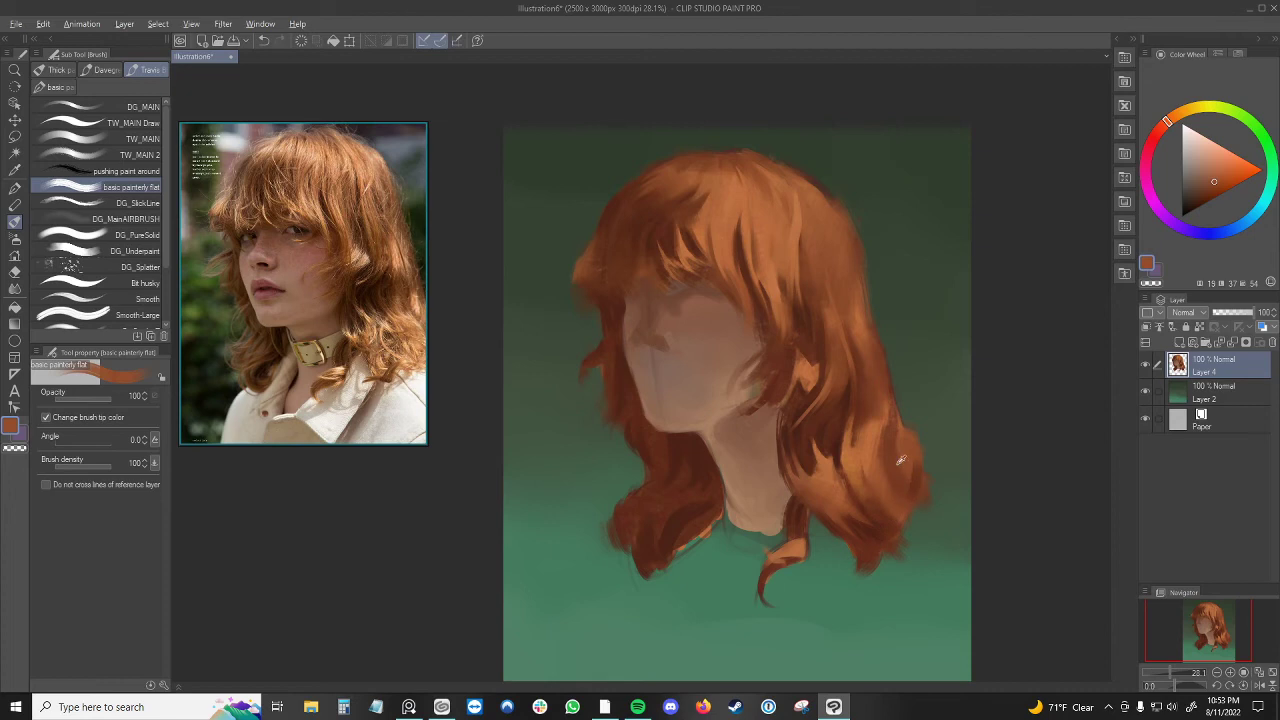
left_click(892, 517, "alt")
left_click(909, 510, "alt")
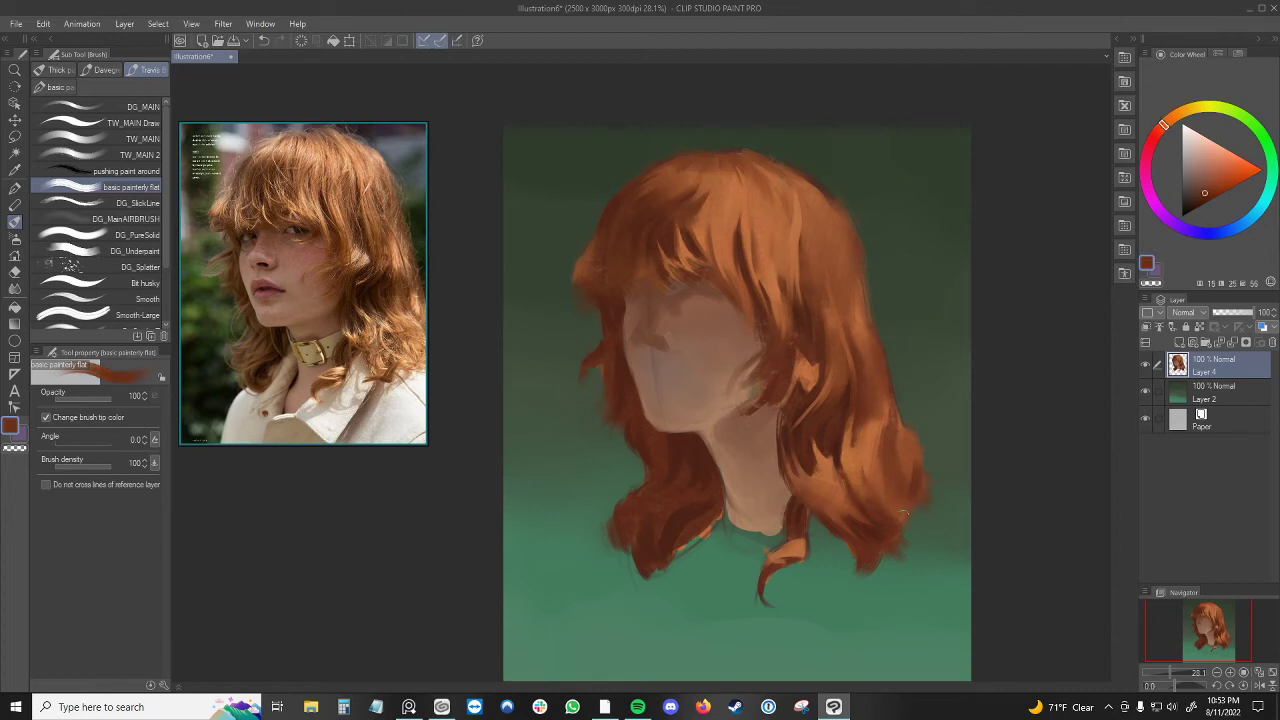
left_click(907, 441, "alt")
key("ctrl+z")
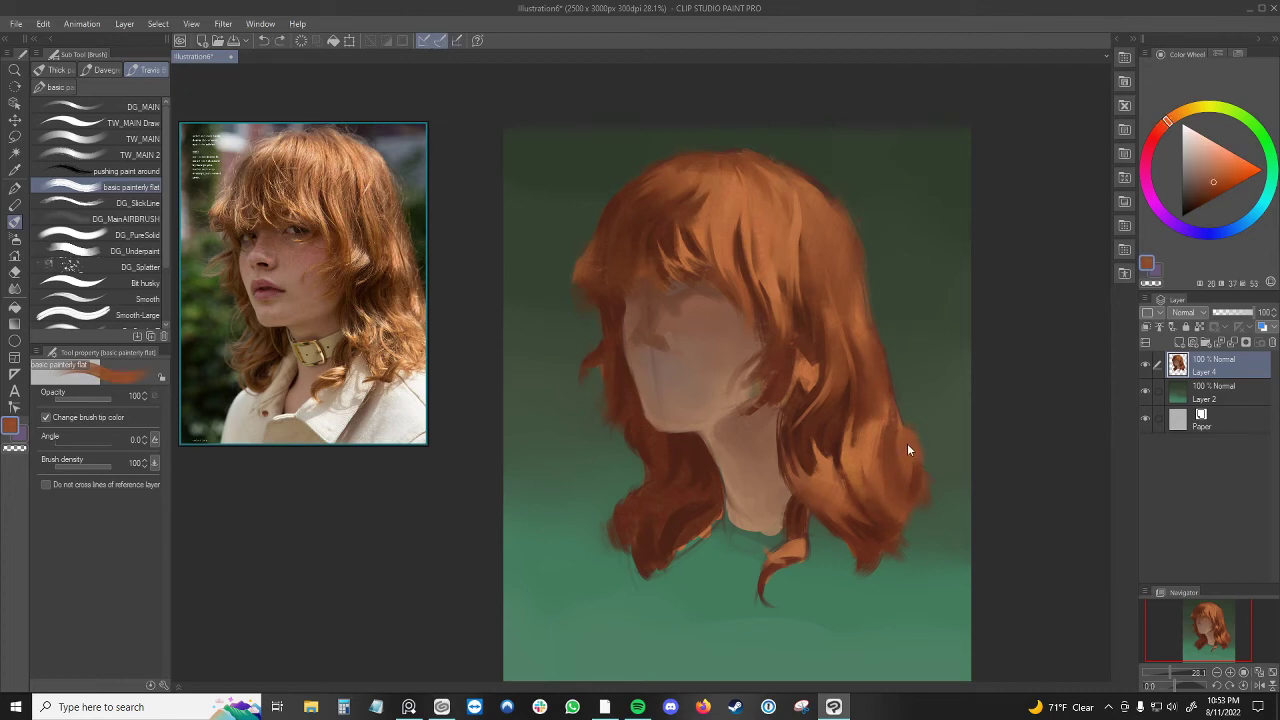
- Paint thin orange strands up the outer light-side edge above the curls, undoing and repainting the first strokes
left_click(908, 426, "alt")
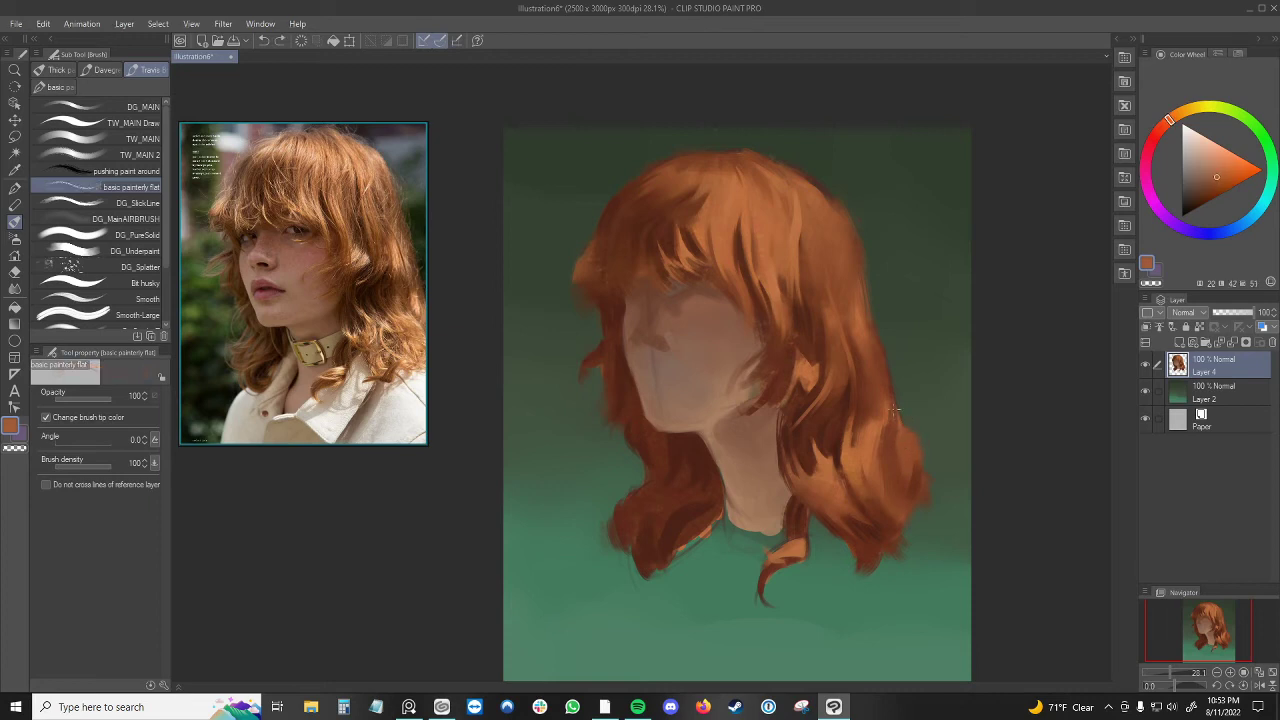
left_click_drag(894, 420, 888, 362)
left_click_drag(901, 424, 888, 364)
key("ctrl+z")
key("ctrl+z")
left_click_drag(900, 422, 888, 384)
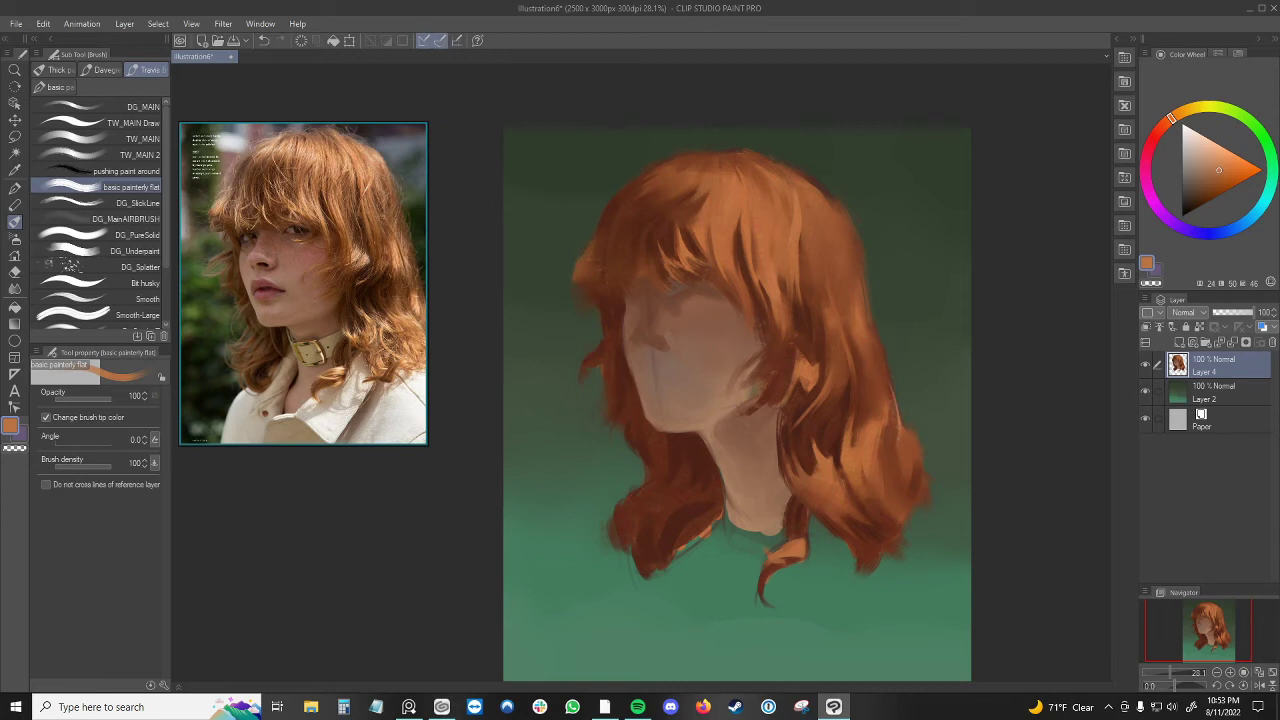
left_click_drag(894, 410, 886, 370)
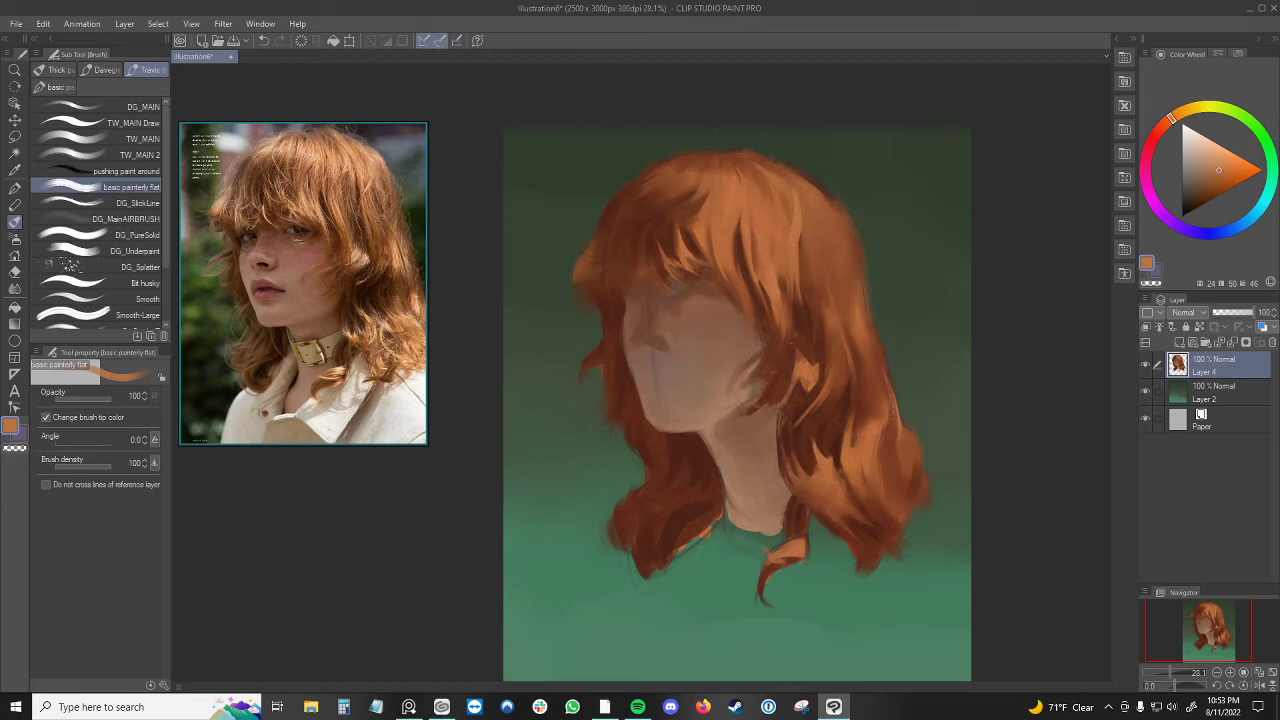
- Blend the outer light-side strands beside the cheek and neck with sampled browns and oranges
left_click(882, 371, "alt")
left_click(906, 409, "alt")
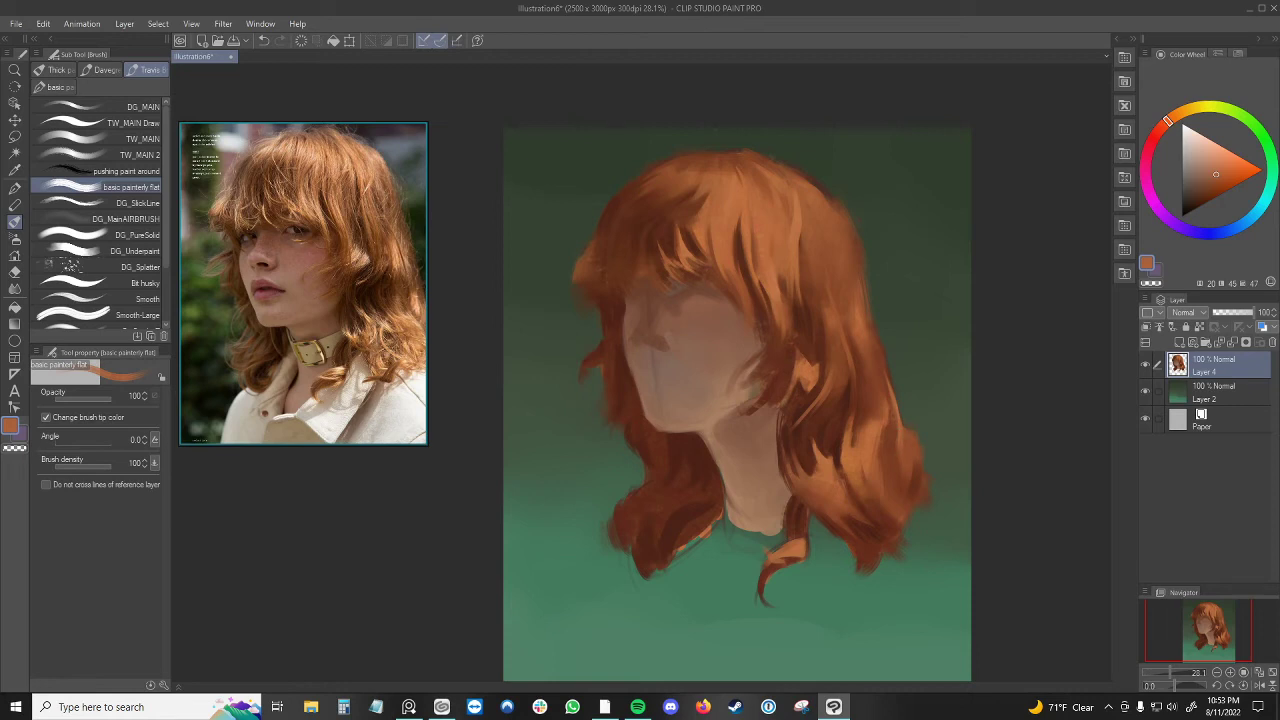
left_click(863, 313, "alt")
- Mix a bright golden yellow and paint short highlight dabs across the crown above the fringe
left_click(1178, 116)
left_click(1219, 161)
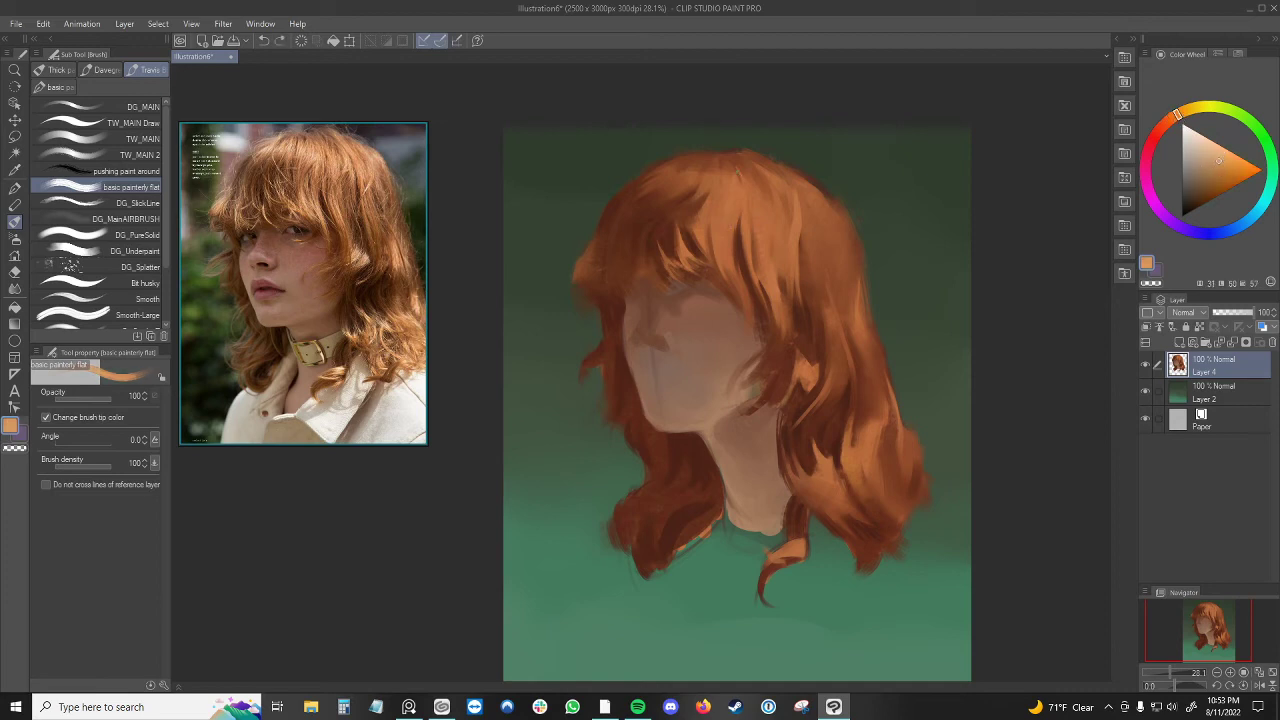
left_click(1222, 159)
left_click(1174, 117)
left_click_drag(1230, 147, 1229, 160)
left_click_drag(1180, 117, 1185, 111)
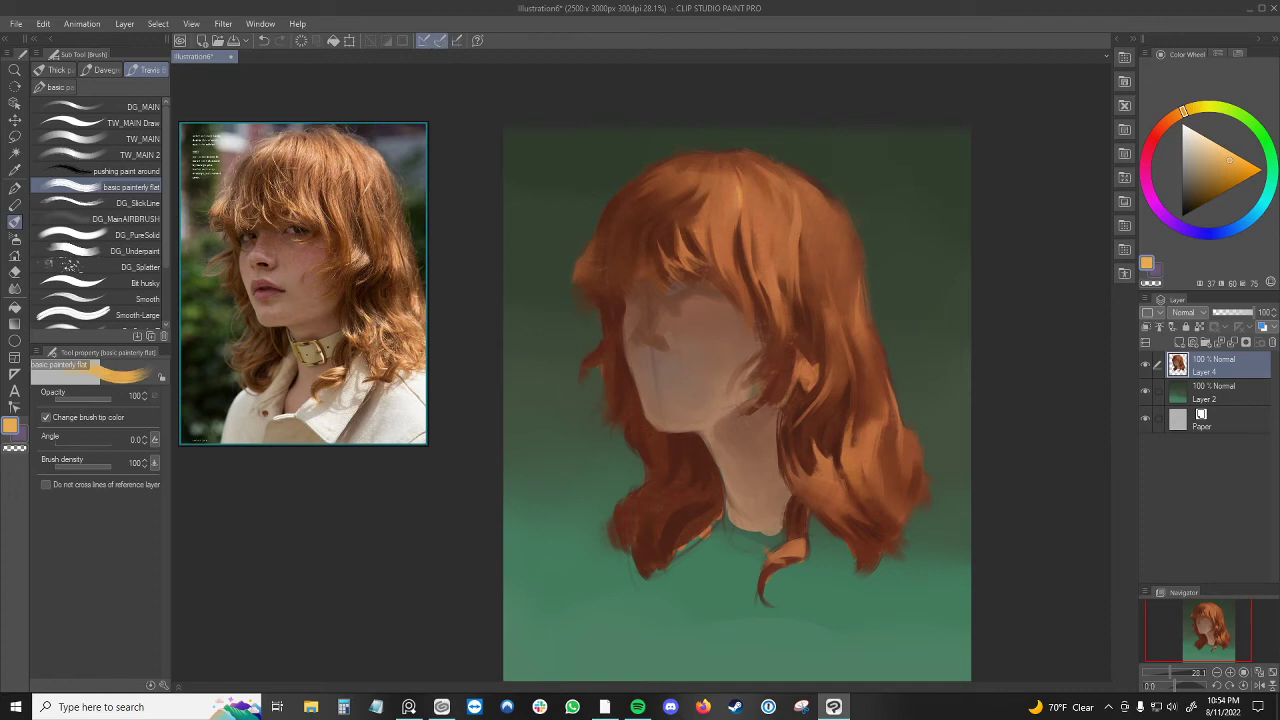
left_click_drag(732, 180, 728, 214)
left_click_drag(735, 189, 735, 204)
left_click_drag(734, 190, 731, 198)
left_click_drag(703, 182, 707, 190)
- Blend the golden crown highlights into the surrounding hair with sampled browns and golds, extending them towards the light side
left_click(676, 182, "alt")
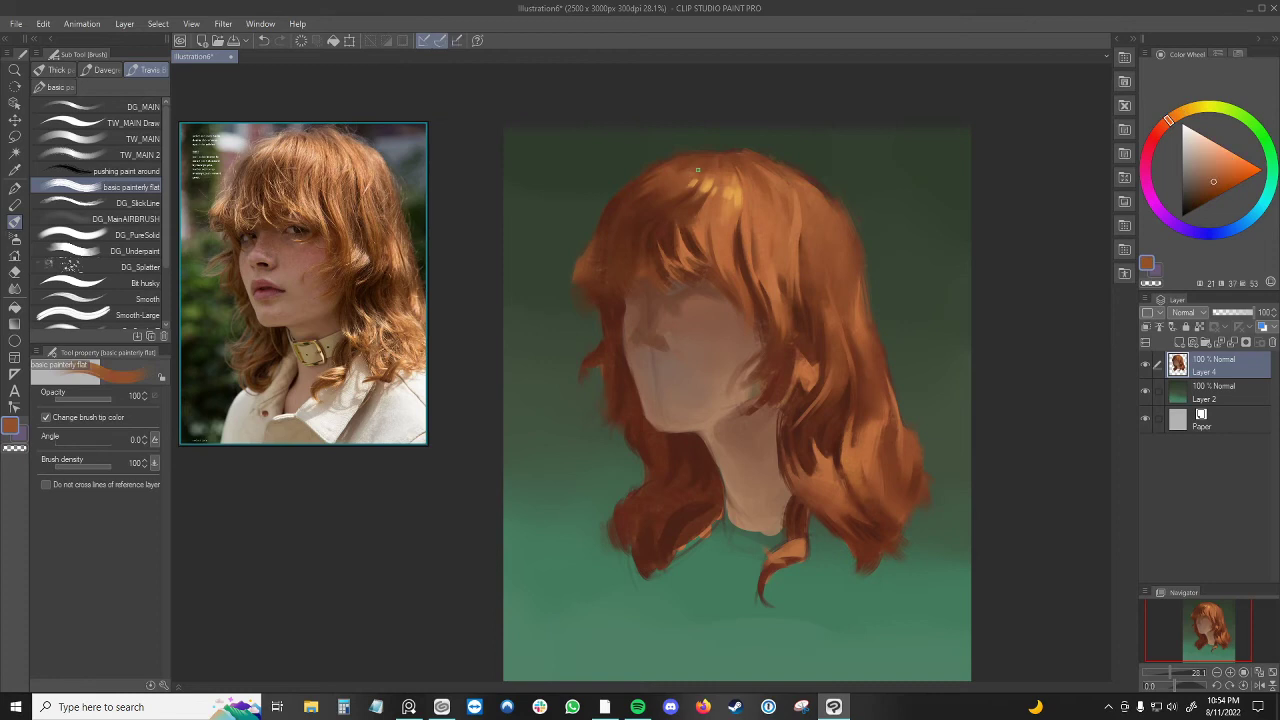
left_click(703, 183, "alt")
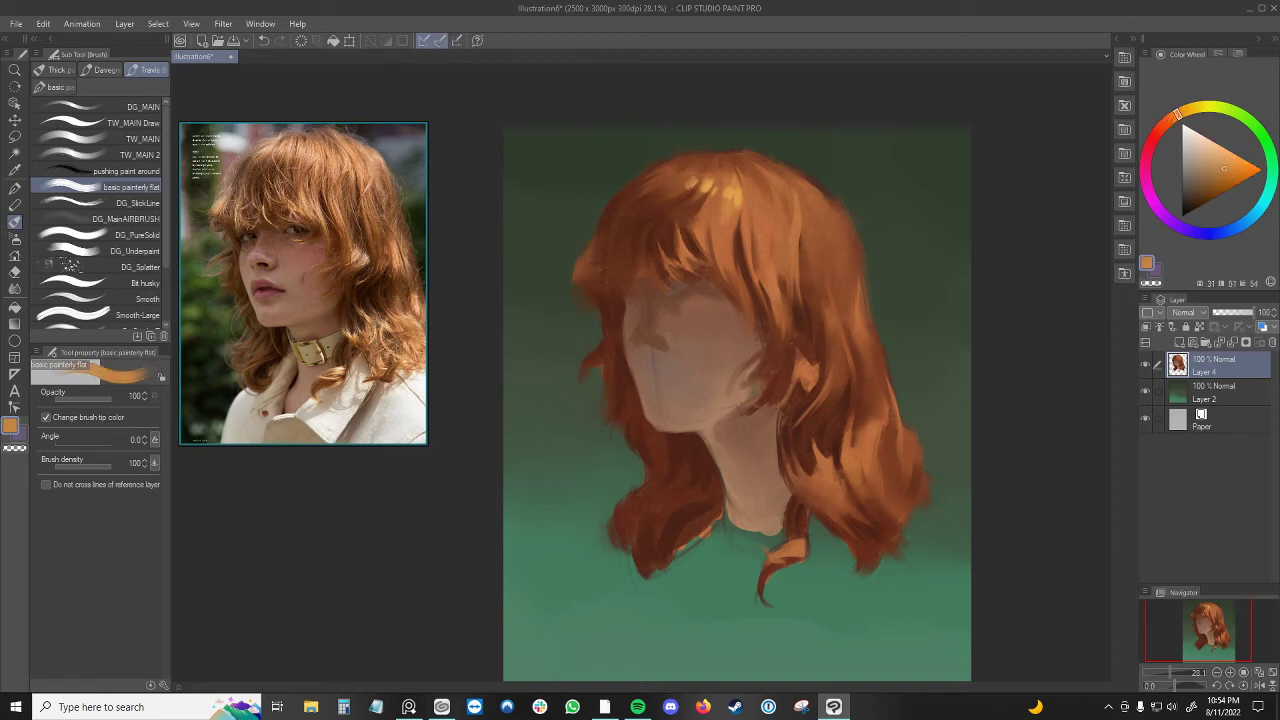
left_click(706, 182, "alt")
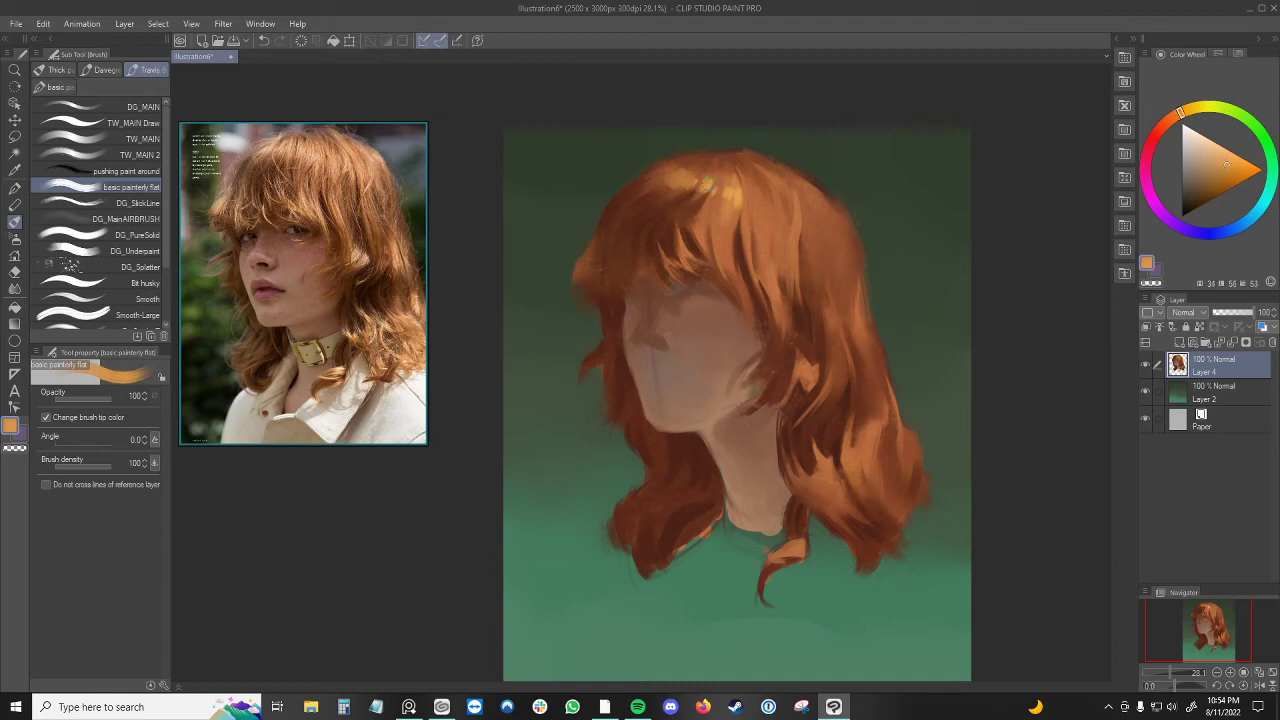
left_click(740, 188, "alt")
mouse_move(744, 193)
left_mouse_down()
mouse_move(760, 214)
mouse_move(780, 212)
left_mouse_up()
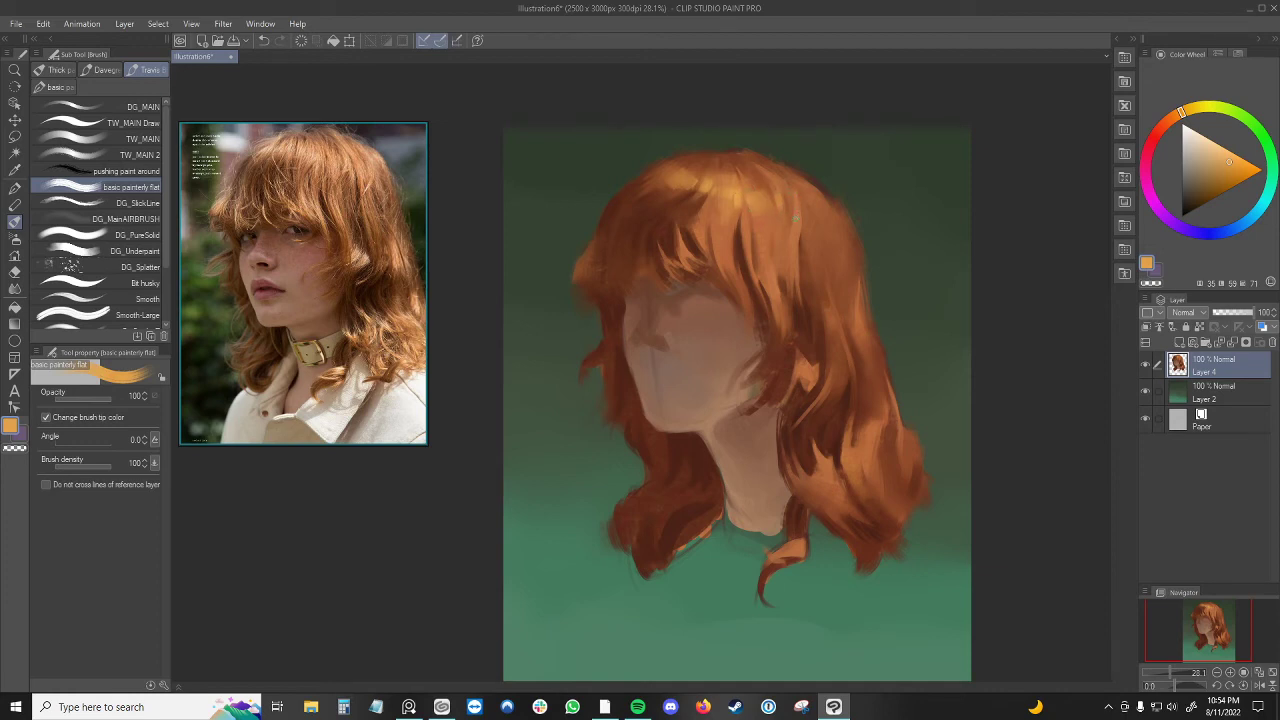
- Add golden strokes on the light side of the crown and soften their edges with sampled oranges
mouse_move(796, 218)
left_mouse_down()
mouse_move(783, 169)
mouse_move(800, 205)
left_mouse_up()
left_click(816, 201, "alt")
mouse_move(810, 205)
left_mouse_down()
mouse_move(826, 193)
mouse_move(822, 205)
left_mouse_up()
left_click(821, 197, "alt")
left_click(822, 200, "alt")
left_click(815, 188, "alt")
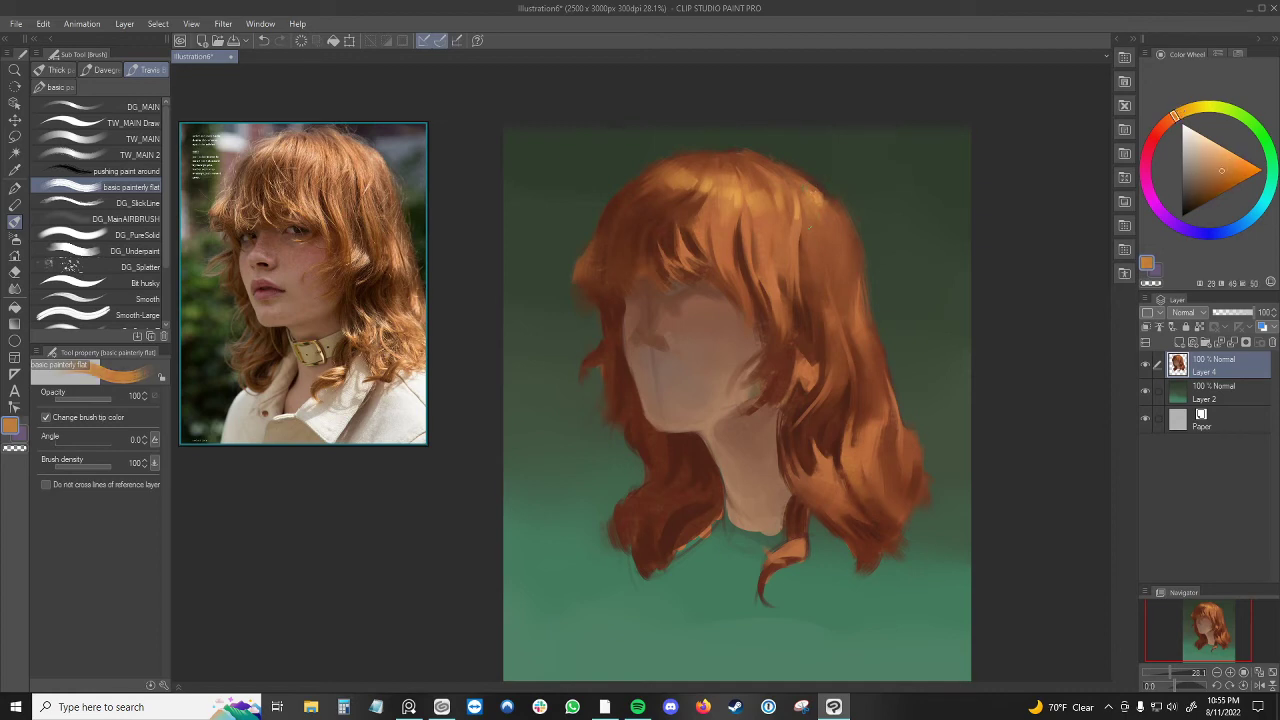
- Soften the shadow-side end of the crown highlight with sampled reddish browns and oranges
left_click(672, 167, "alt")
left_click(656, 178, "alt")
left_click(654, 176, "alt")
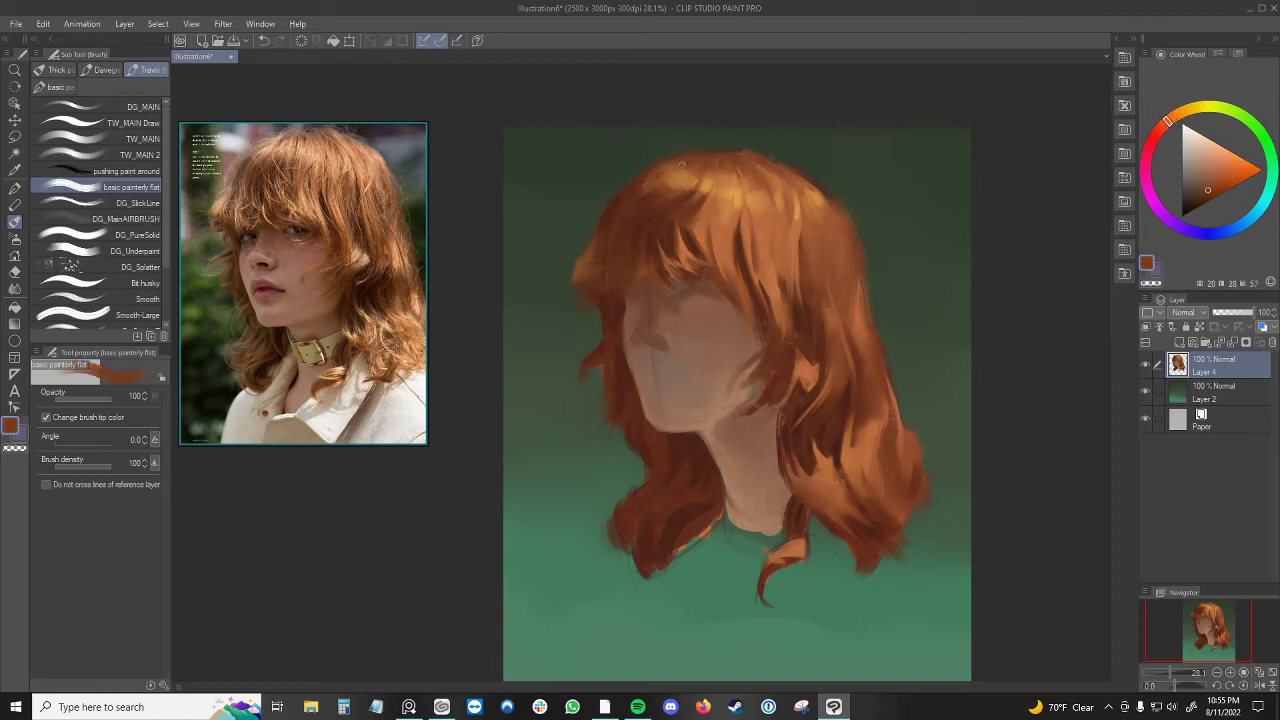
left_click(654, 178, "alt")
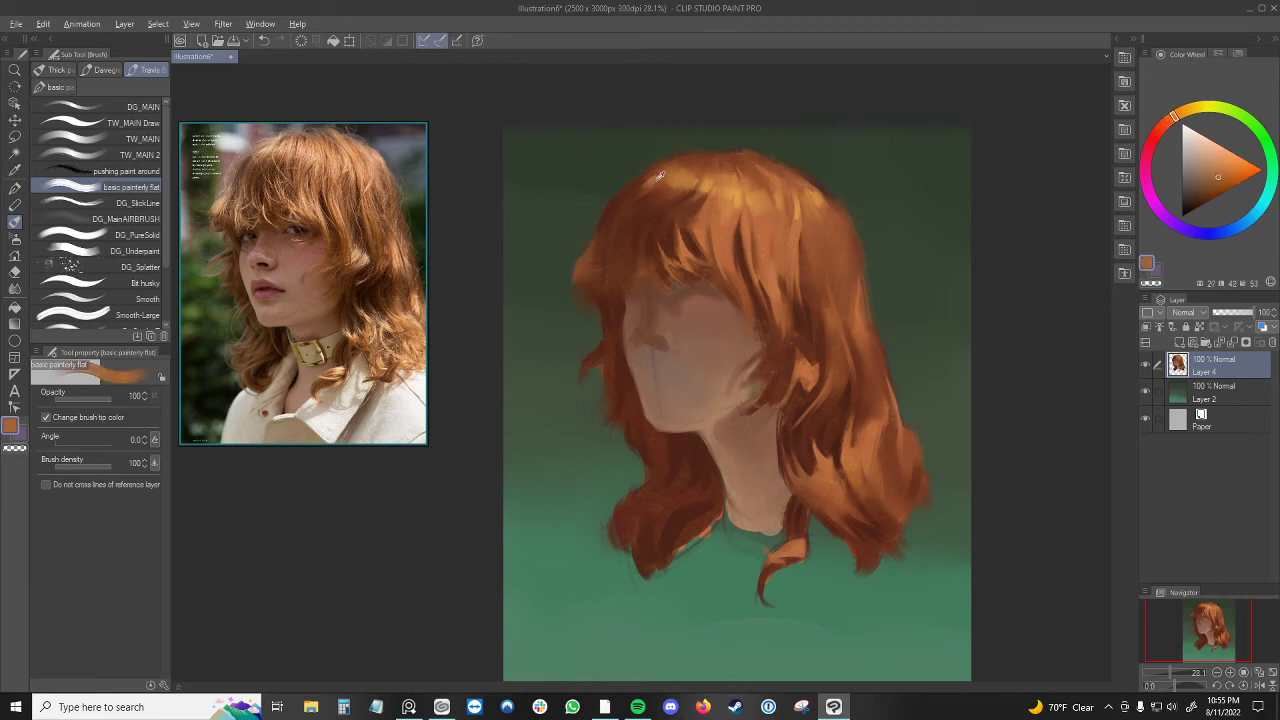
left_click(660, 177, "alt")
left_click(656, 176, "alt")
- Reshape the flaring tip of the shadow-side fringe with sampled reddish brown and background dark green, undoing the first stroke
left_click_drag(589, 244, 572, 262)
key("ctrl+z")
left_click(577, 263, "alt")
left_click(587, 262, "alt")
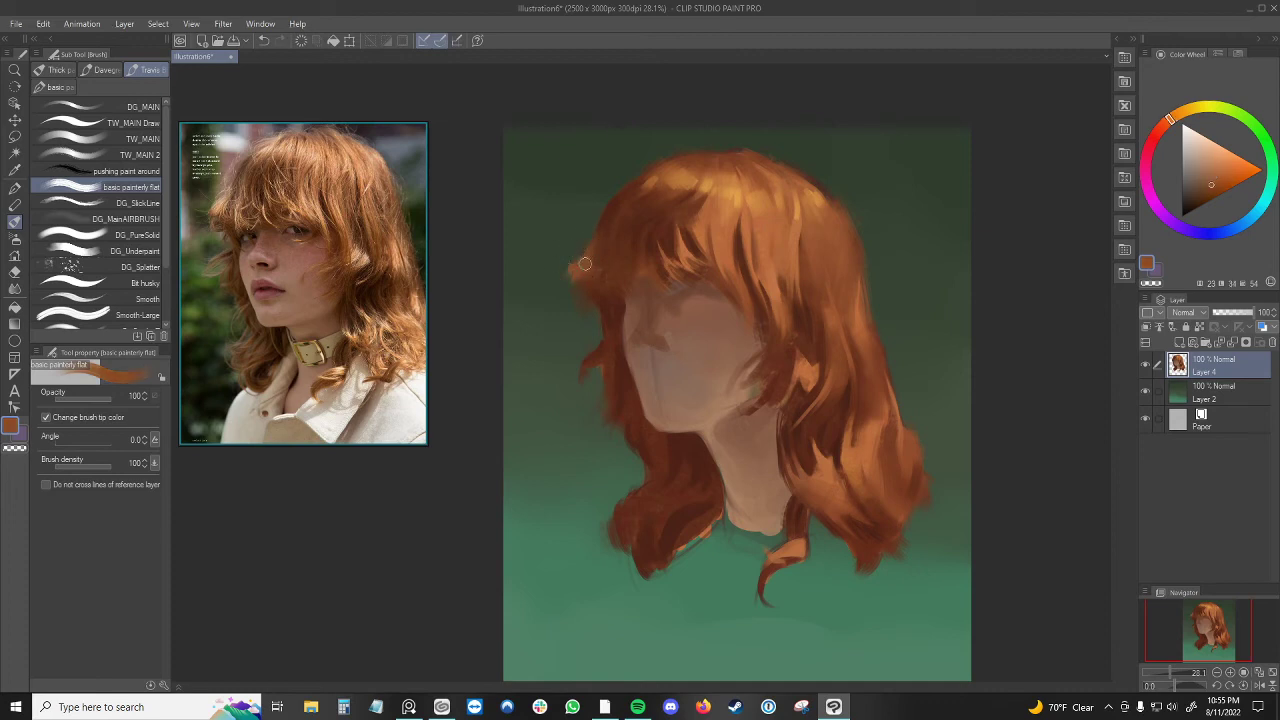
left_click(574, 244, "alt")
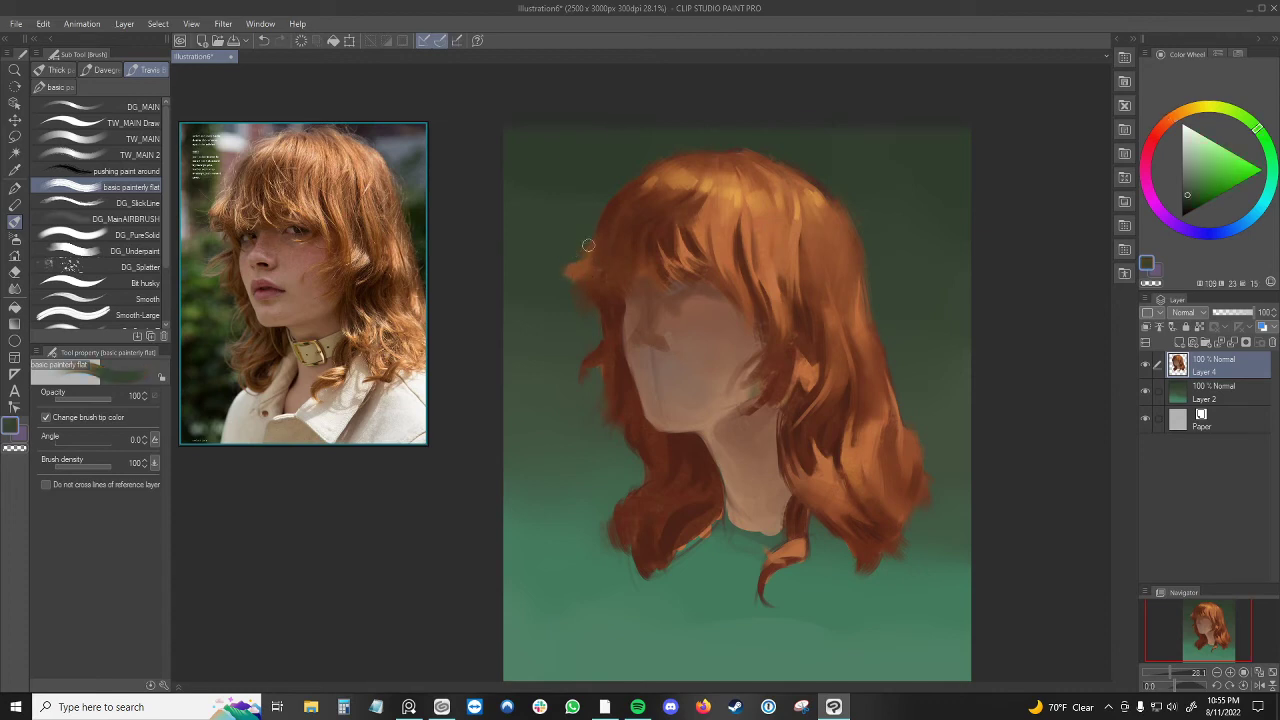
left_click(568, 257, "alt")
left_click(574, 252, "alt")
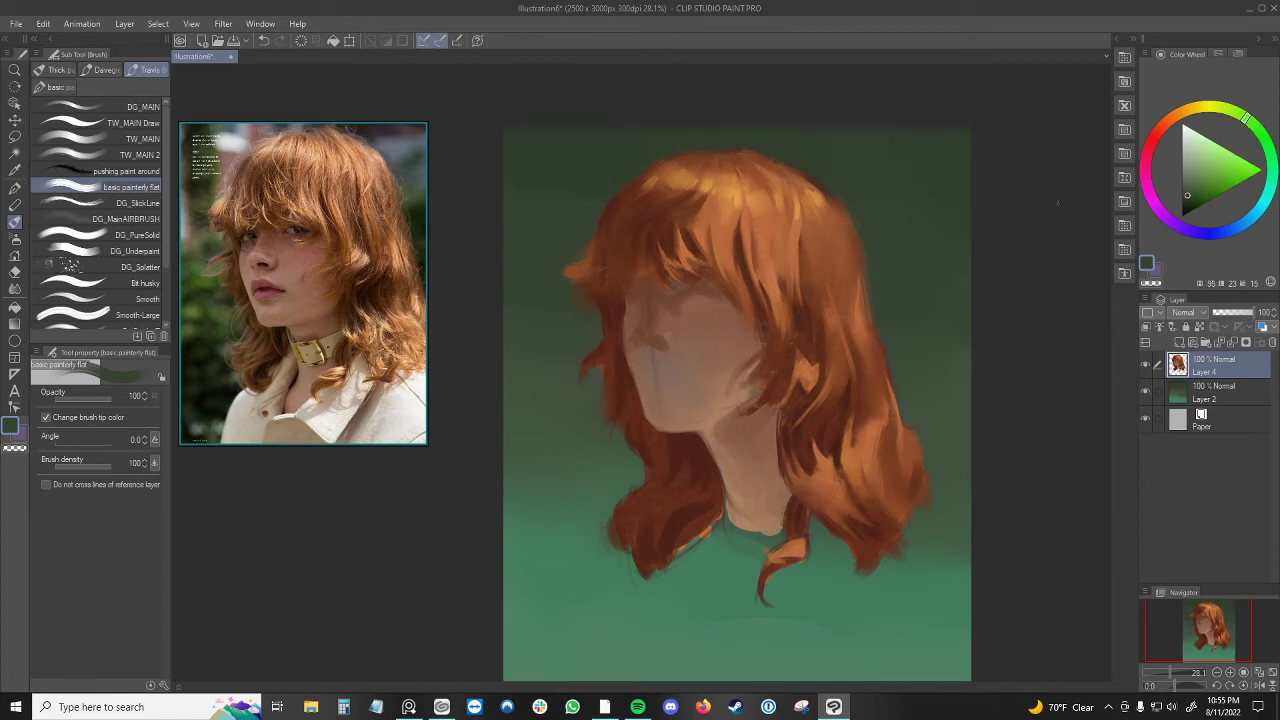
- Mix a pale desaturated lilac and paint cool highlights over the golden crown band, undoing a too saturated pink dab
left_click(1152, 198)
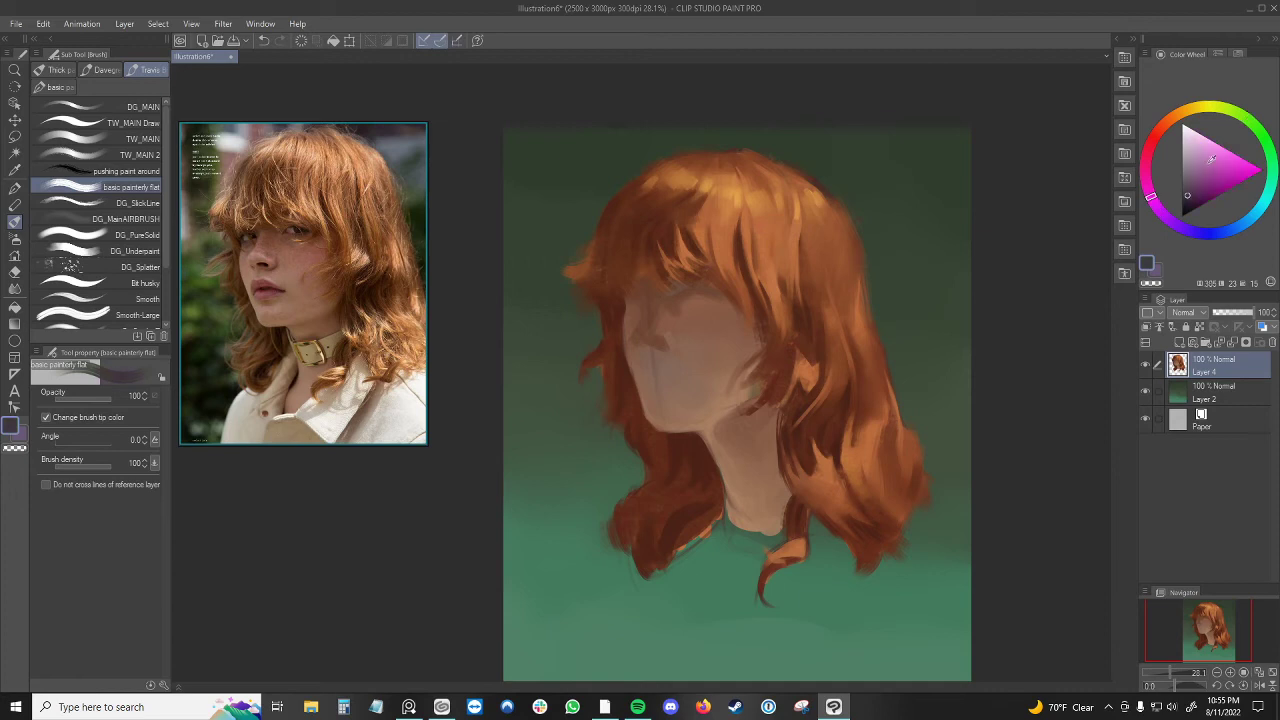
left_click_drag(1211, 158, 1208, 146)
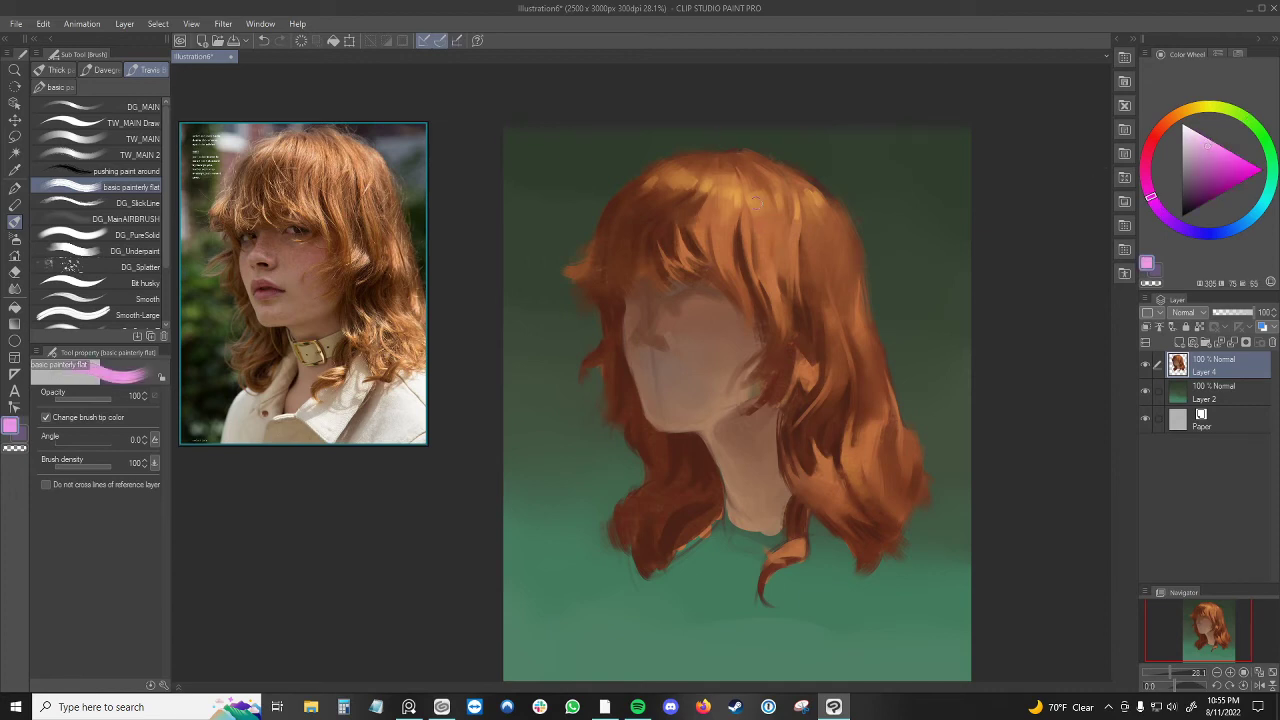
left_click(728, 187)
key("ctrl+z")
left_click_drag(1198, 148, 1191, 146)
left_click_drag(728, 204, 742, 196)
left_click_drag(707, 183, 696, 189)
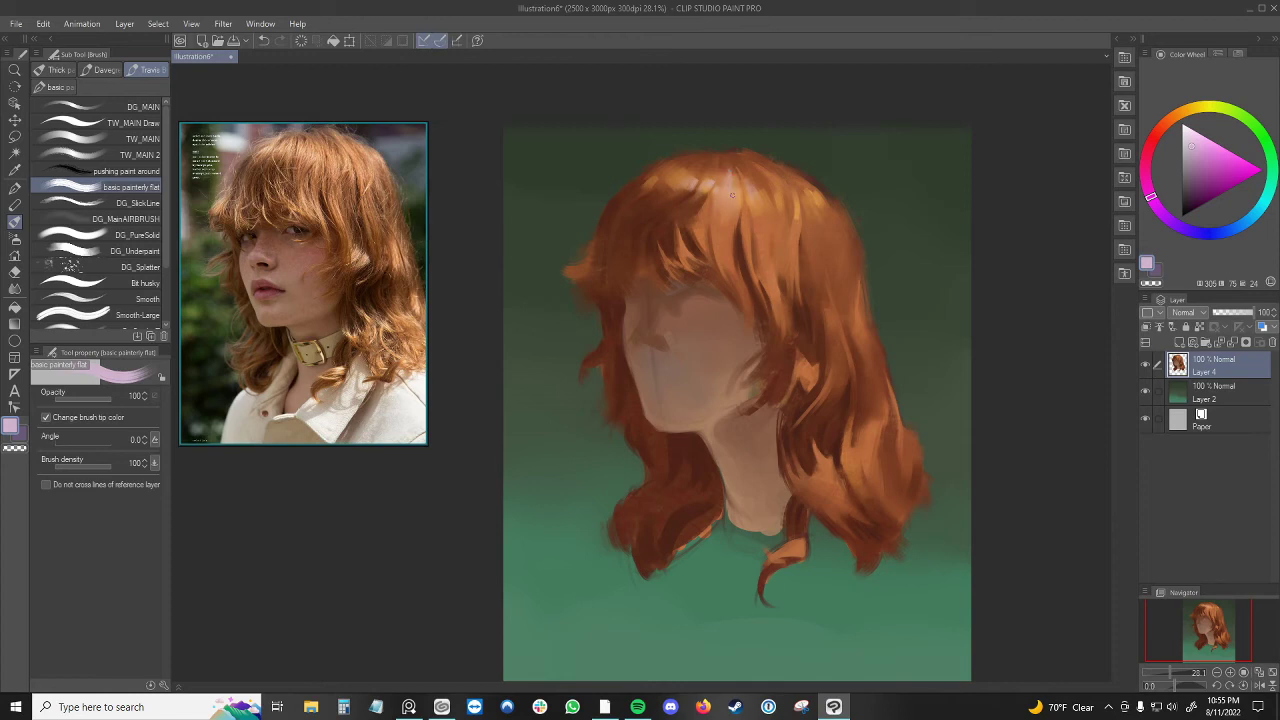
- Blend the lilac highlights into the crown with sampled pinks, oranges and browns, adding a light dab towards the light side
left_click(735, 193, "alt")
left_click(730, 183, "alt")
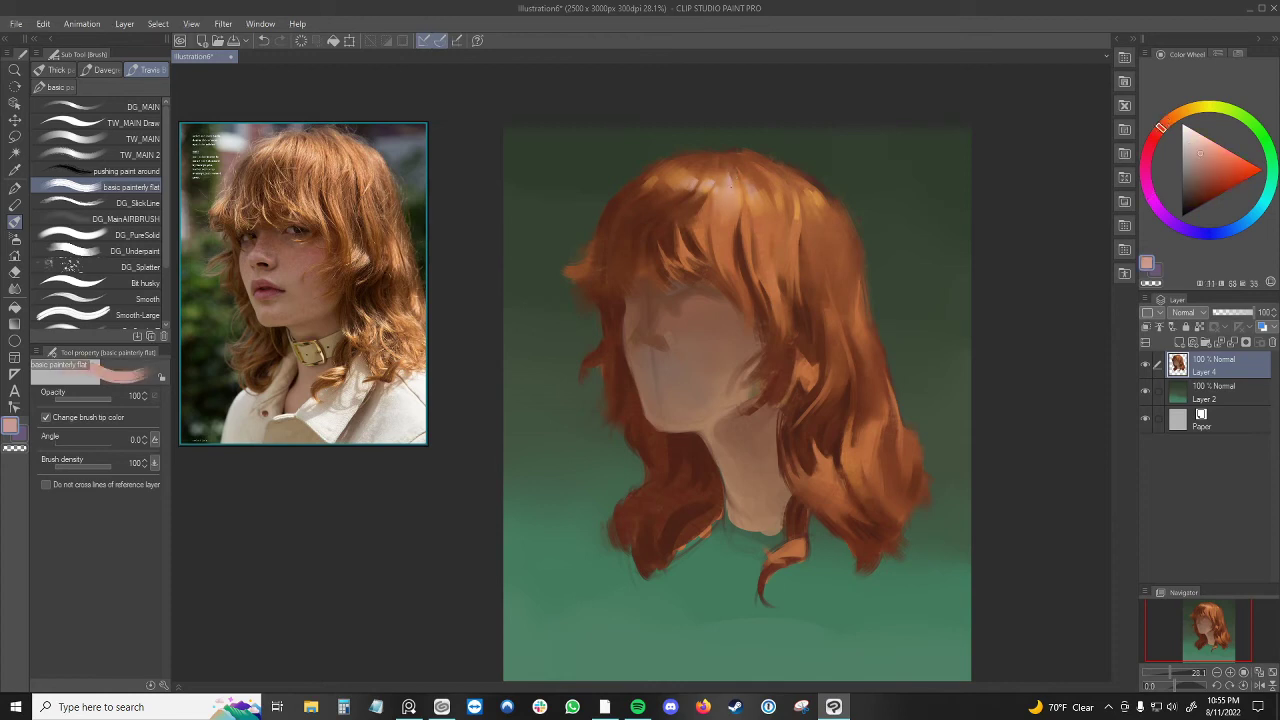
left_click(735, 179, "alt")
left_click_drag(780, 199, 780, 202)
left_click(690, 170, "alt")
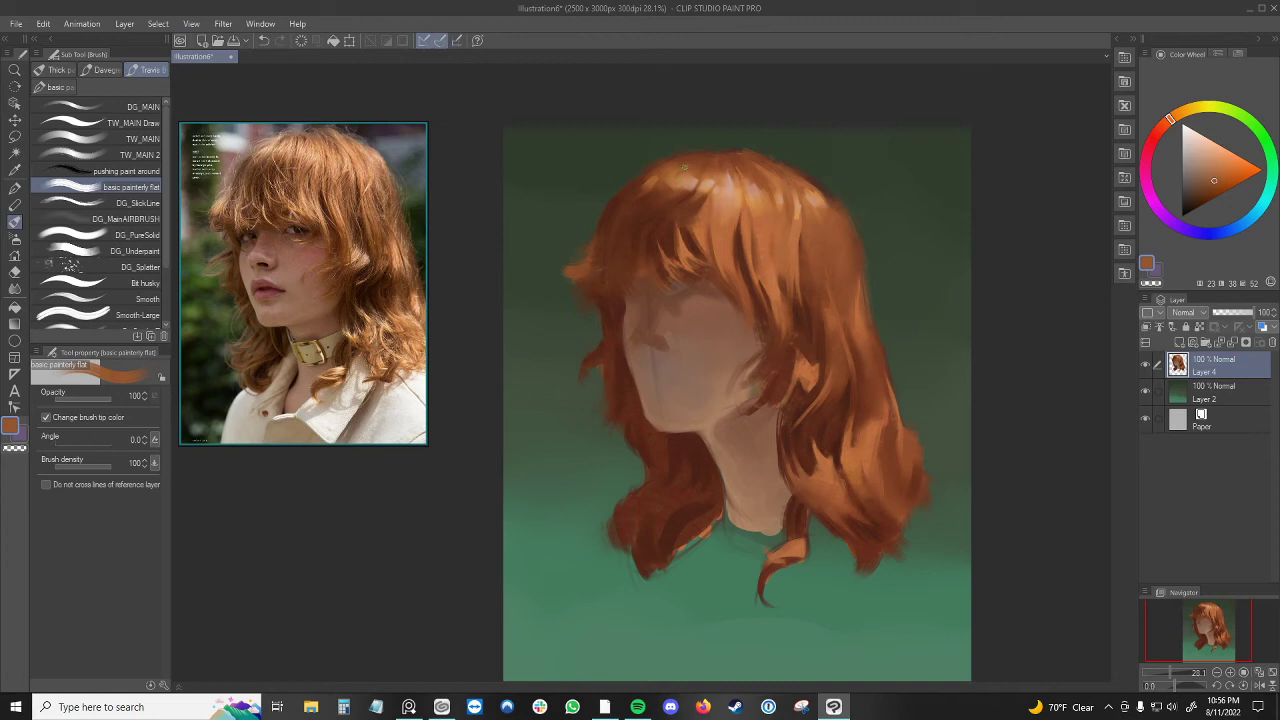
left_click(686, 170, "alt")
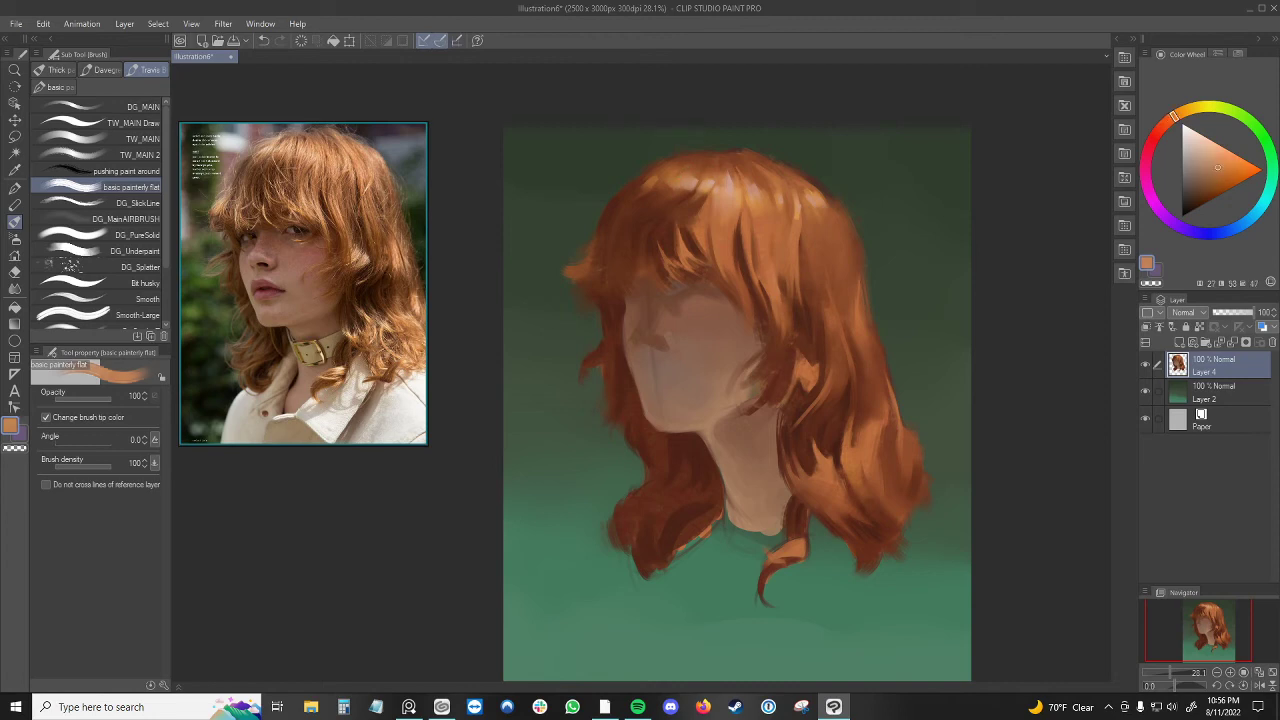
left_click(660, 177, "alt")
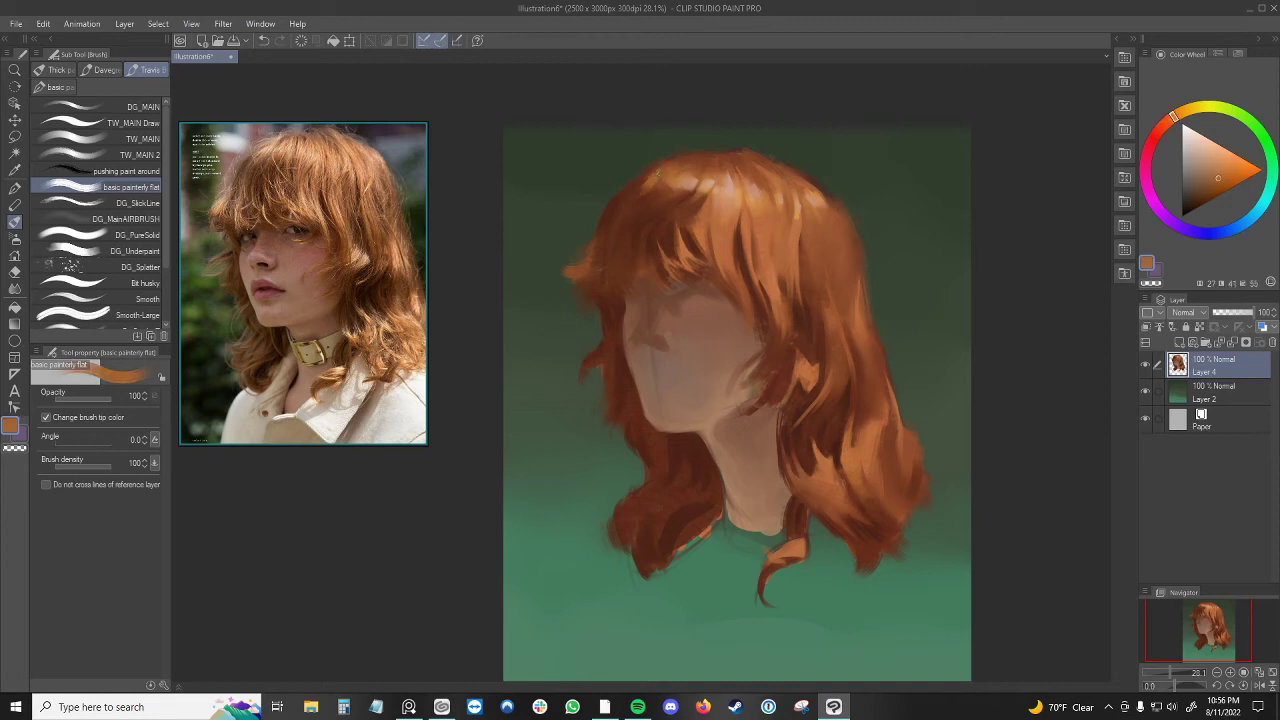
- Paint a thin strand down the middle of the fringe in sampled highlight pink, undoing a first stroke and a patch on the face
left_click(733, 187, "alt")
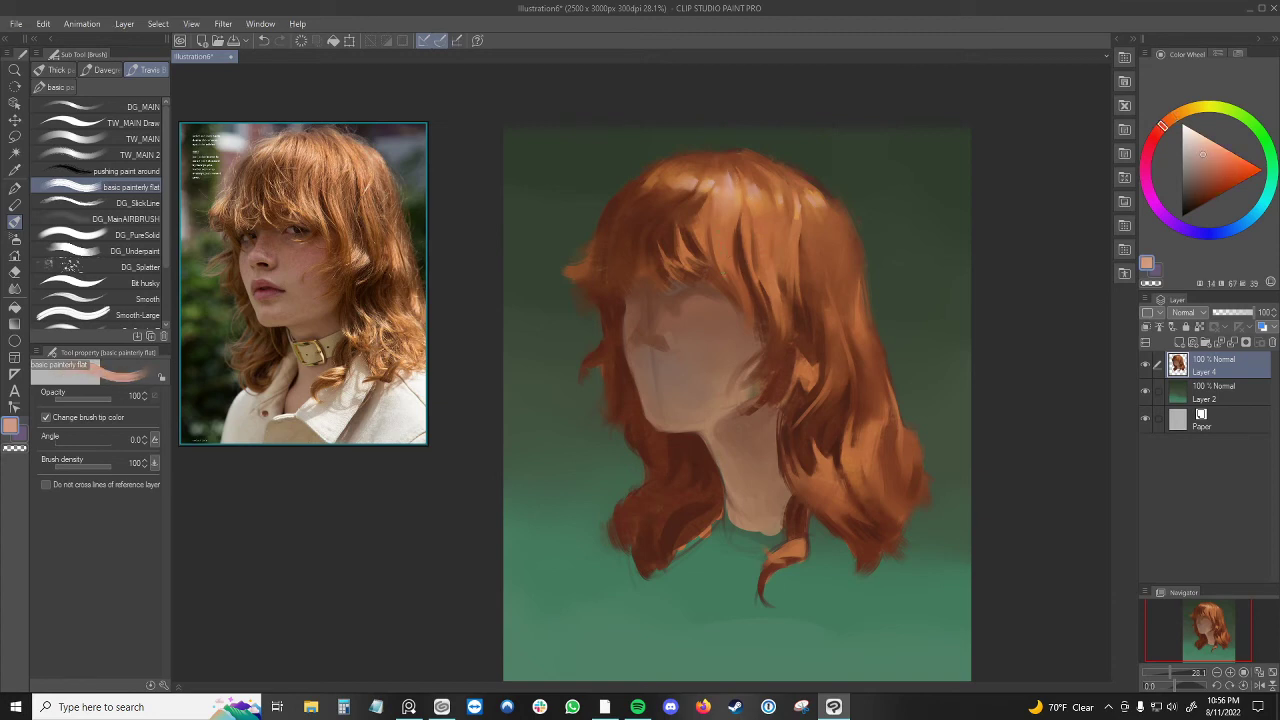
mouse_move(715, 234)
left_mouse_down()
mouse_move(718, 270)
mouse_move(718, 251)
left_mouse_up()
key("ctrl+z")
left_click_drag(689, 354, 729, 323)
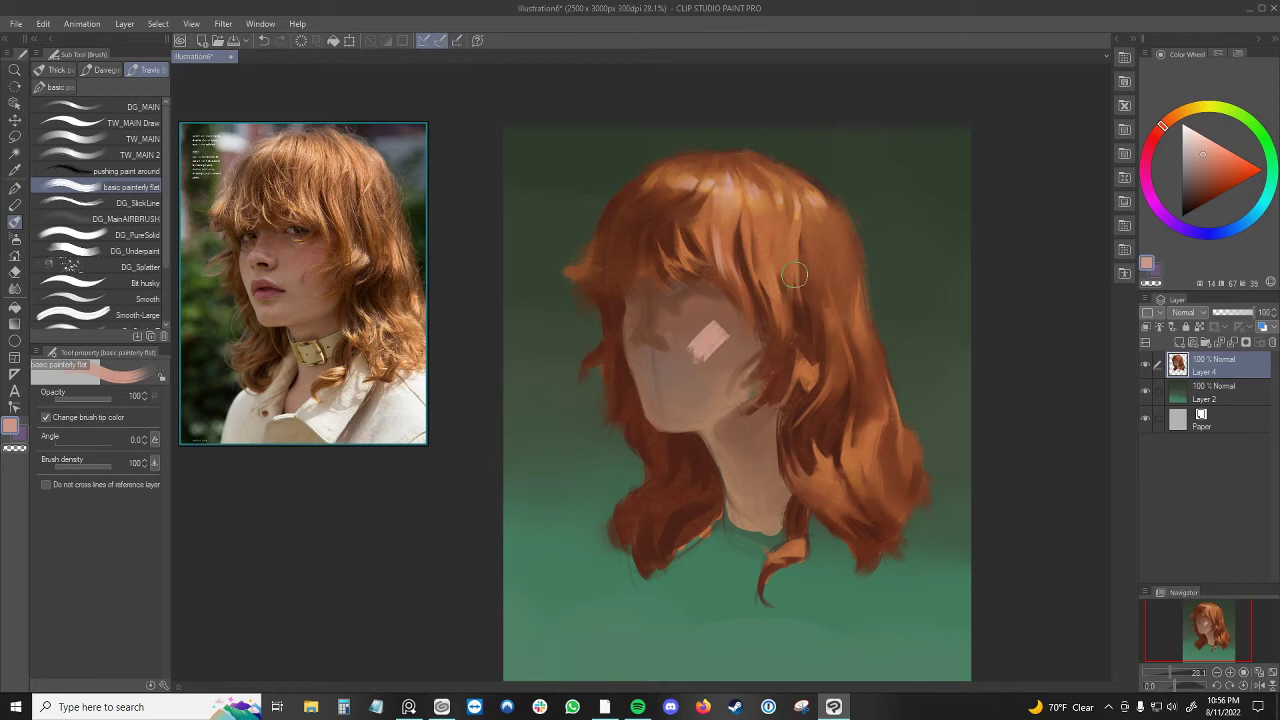
key("ctrl+z")
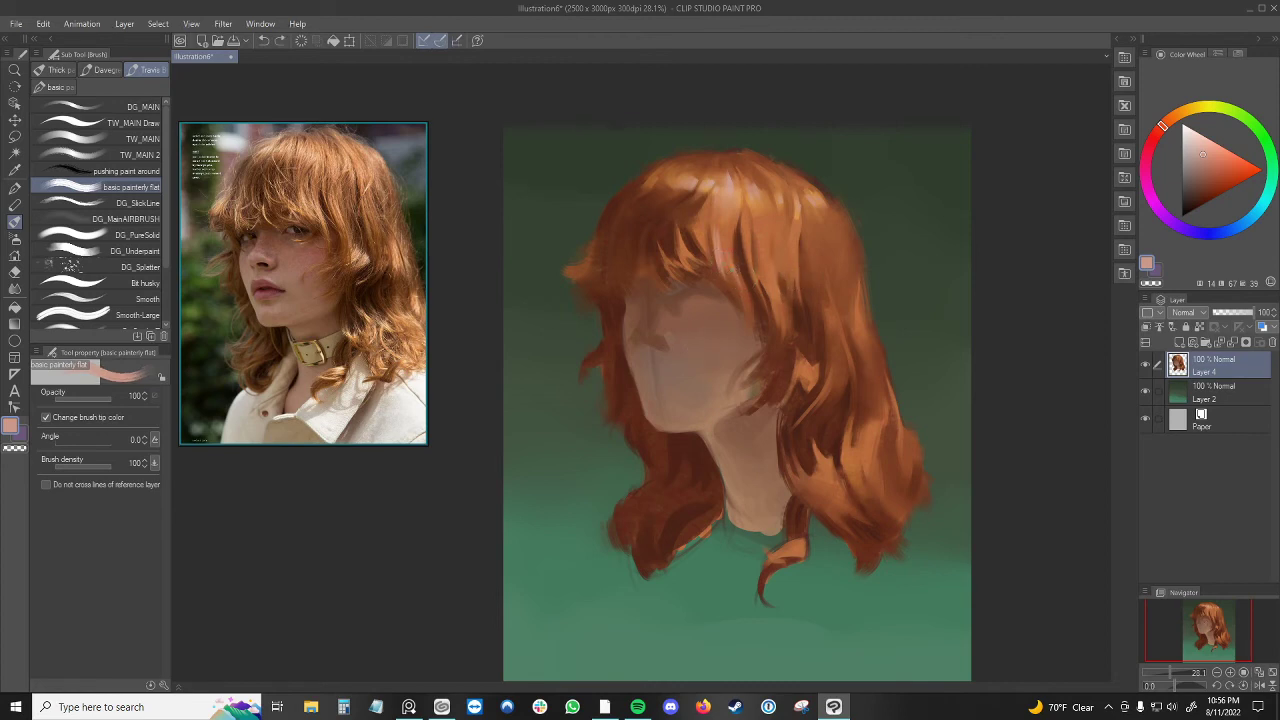
left_click_drag(718, 243, 731, 268)
- Soften the pink strand into the middle of the fringe with sampled oranges and reddish browns
left_click(740, 282, "alt")
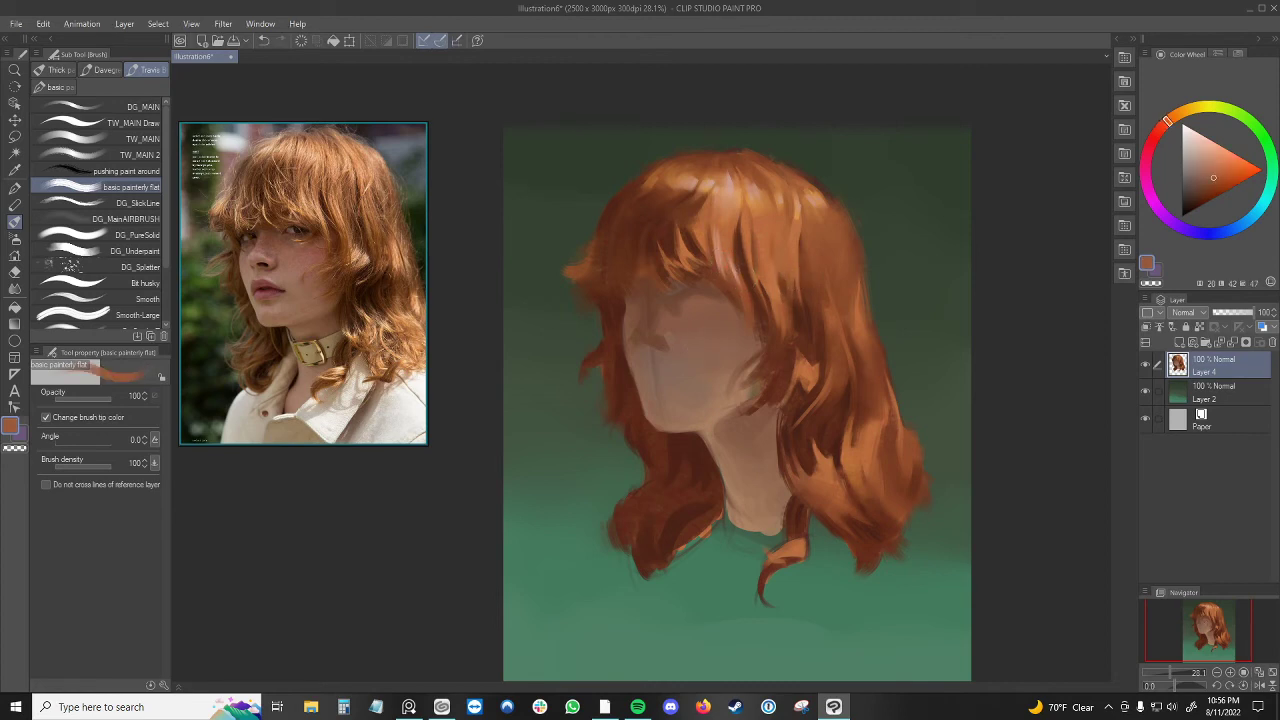
left_click(742, 269, "alt")
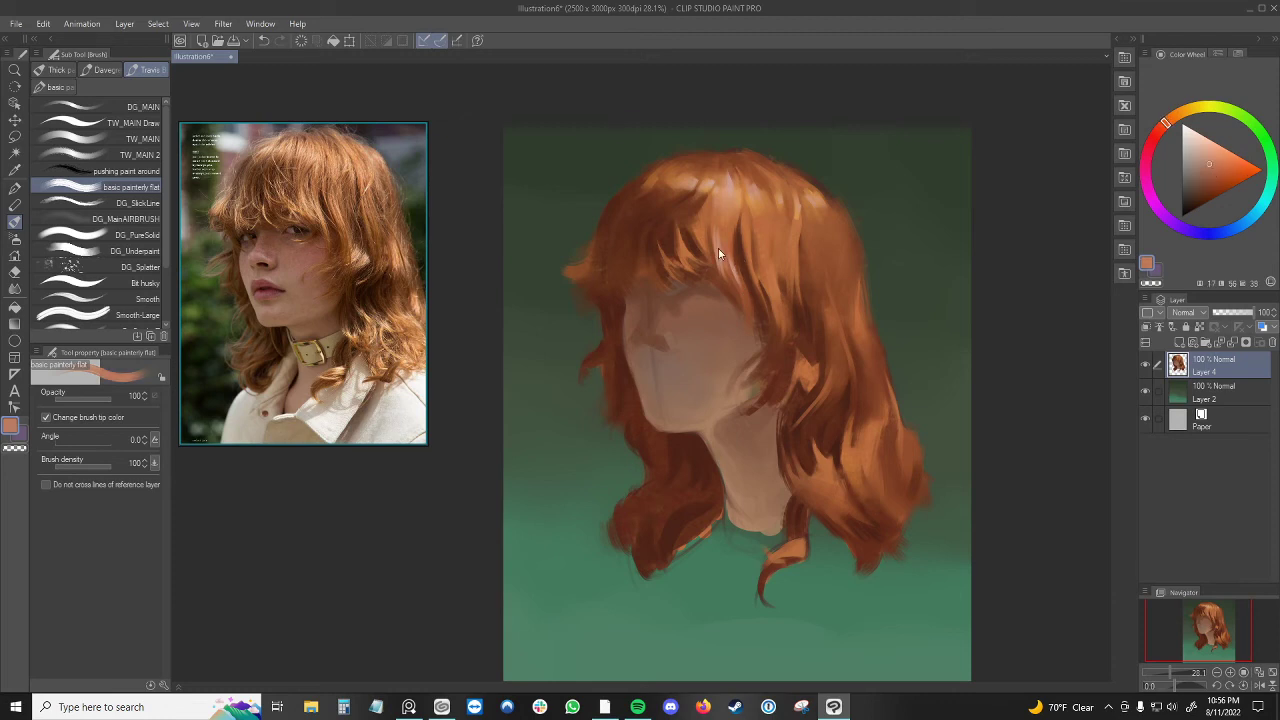
scroll(716, 240, "down", 1)
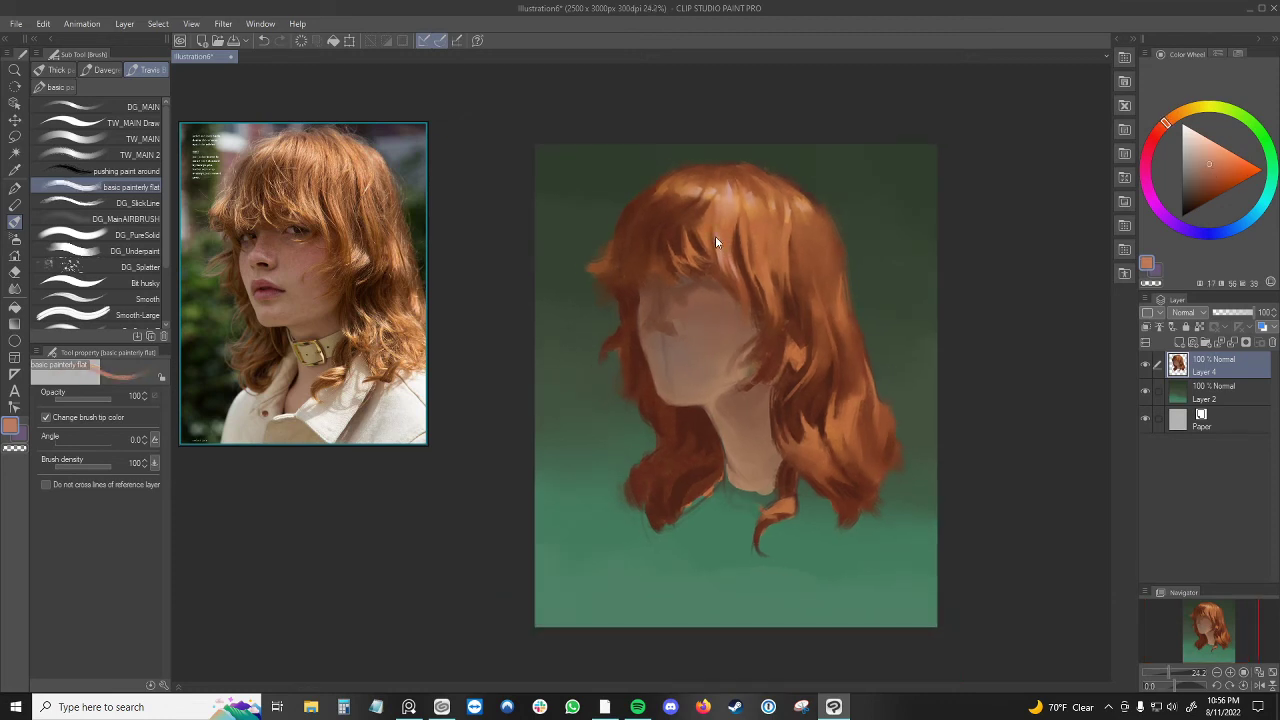
left_click(719, 226, "alt")
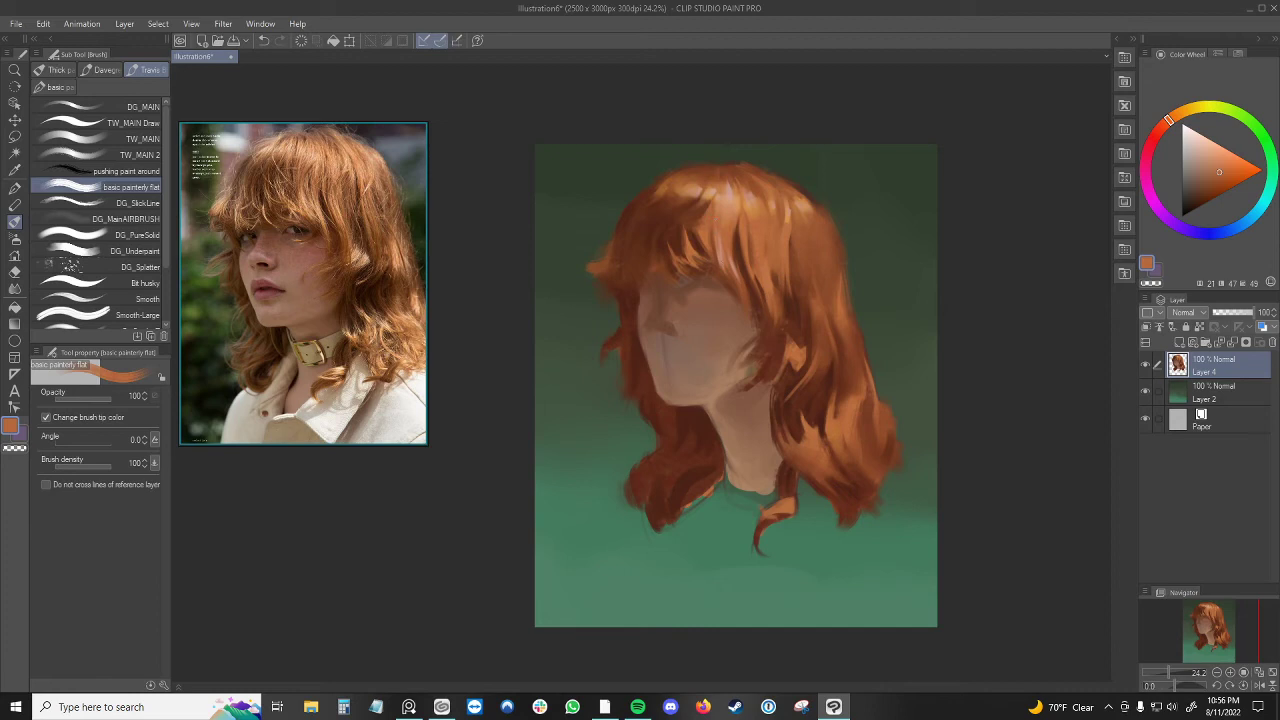
left_click(724, 238, "alt")
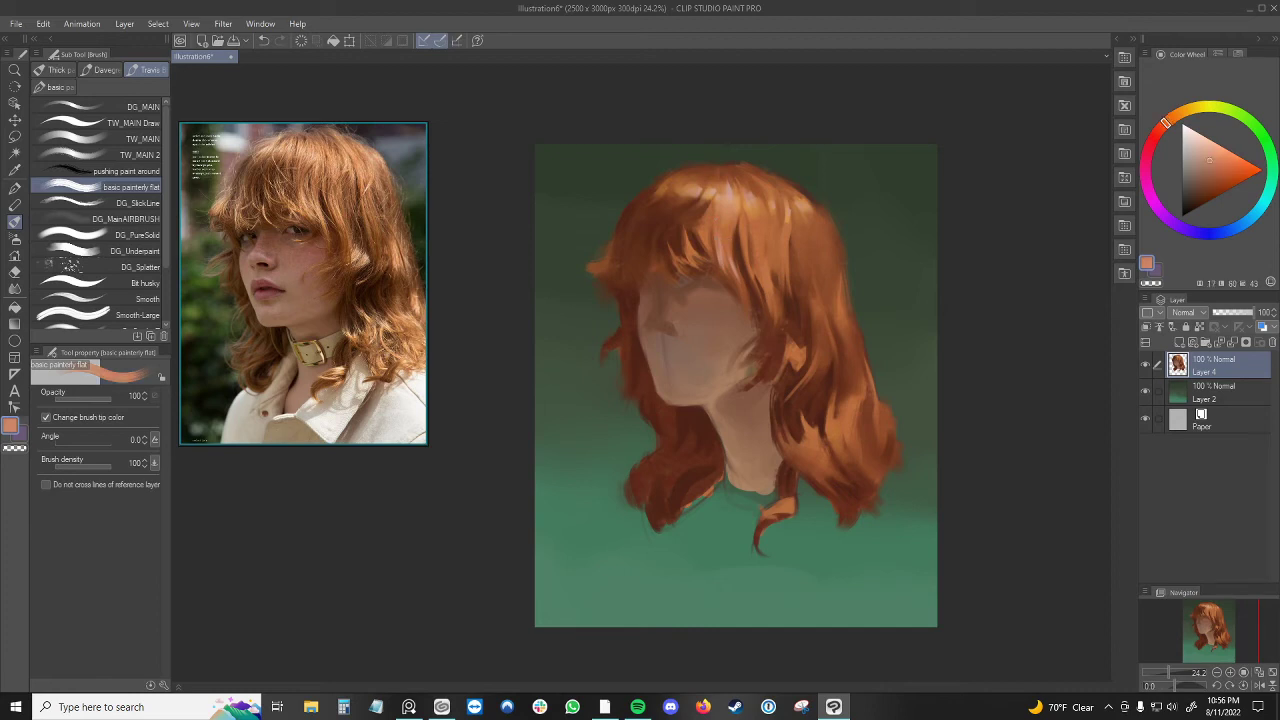
left_click(727, 245, "alt")
- Blend the light-side fringe strands up to the crown highlight with sampled oranges
left_click(769, 256, "alt")
left_click(765, 265, "alt")
left_click(764, 257, "alt")
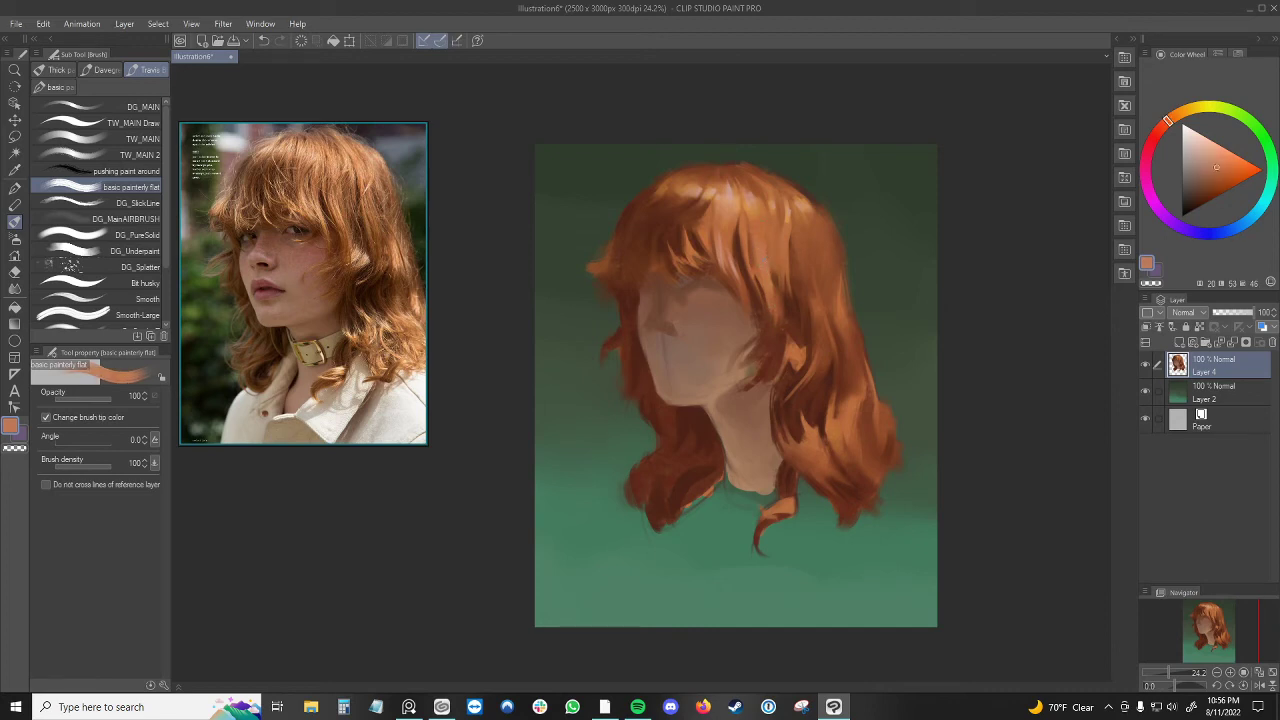
left_click(758, 207, "alt")
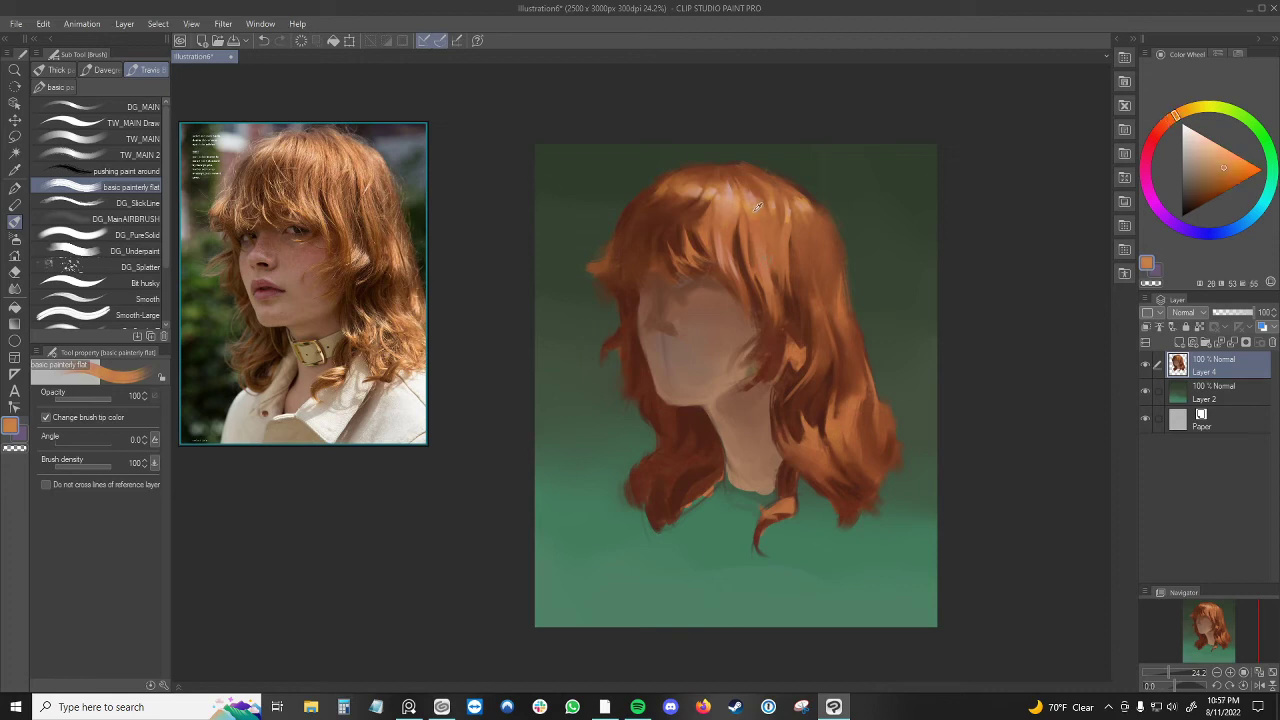
left_click(757, 198, "alt")
- Mix a saturated orange and add strokes to the light-side fringe strands, comparing them by undoing and redoing
left_click(1174, 118)
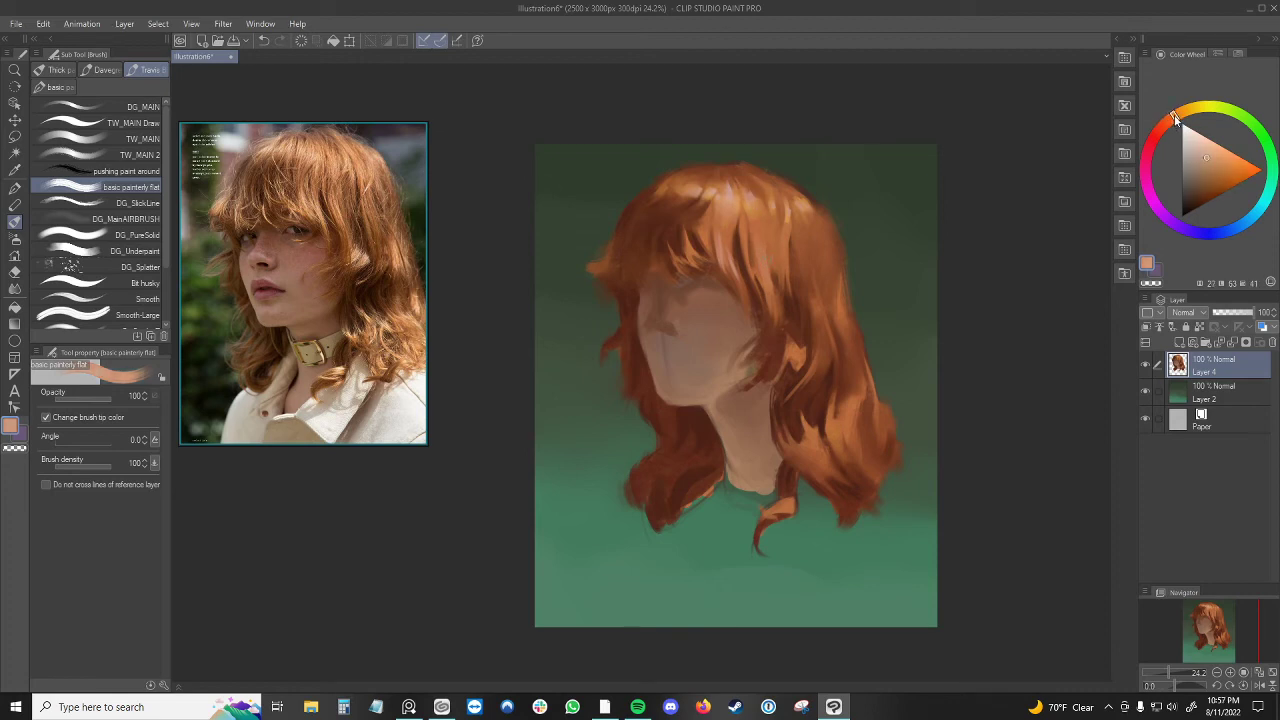
left_click(1244, 168)
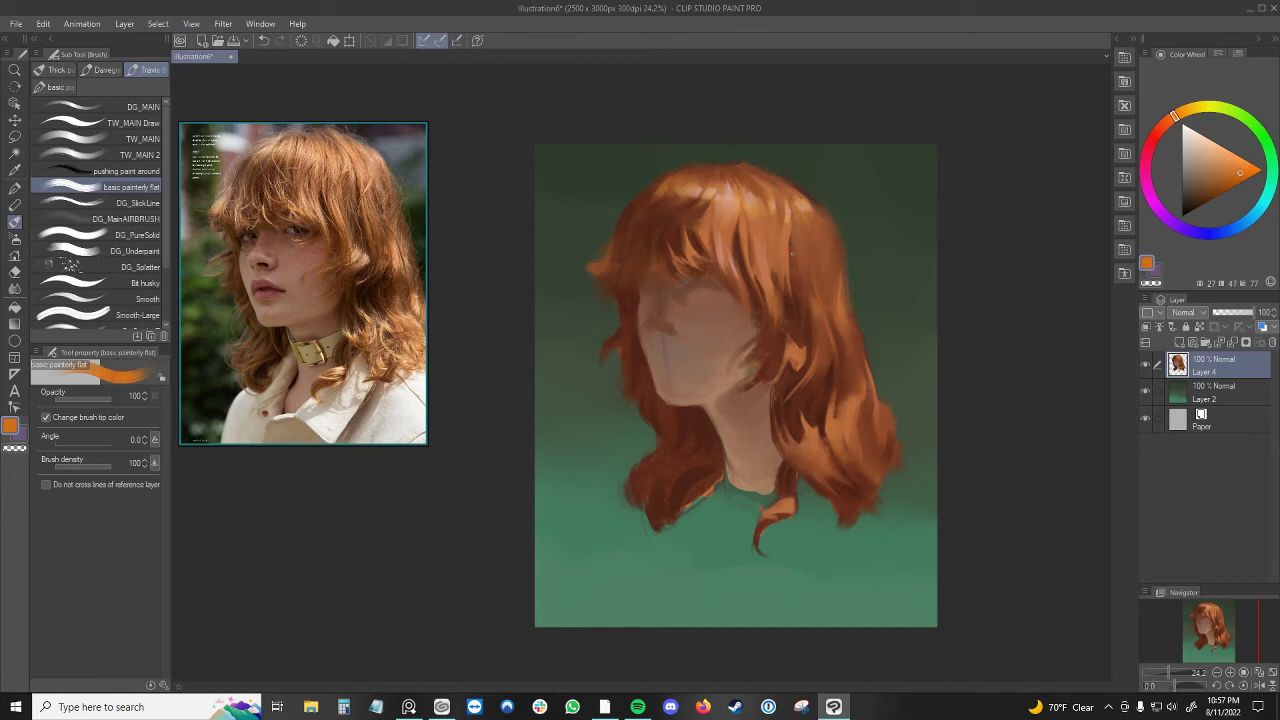
mouse_move(772, 273)
left_mouse_down()
mouse_move(775, 294)
mouse_move(766, 285)
left_mouse_up()
key("ctrl+z")
key("ctrl+y")
key("ctrl+z")
key("ctrl+y")
key("ctrl+y")
key("ctrl+z")
key("ctrl+y")
- Mix a light cyan and dab a small patch on the background beside the shadow-side fringe tip
scroll(821, 375, "up", 1)
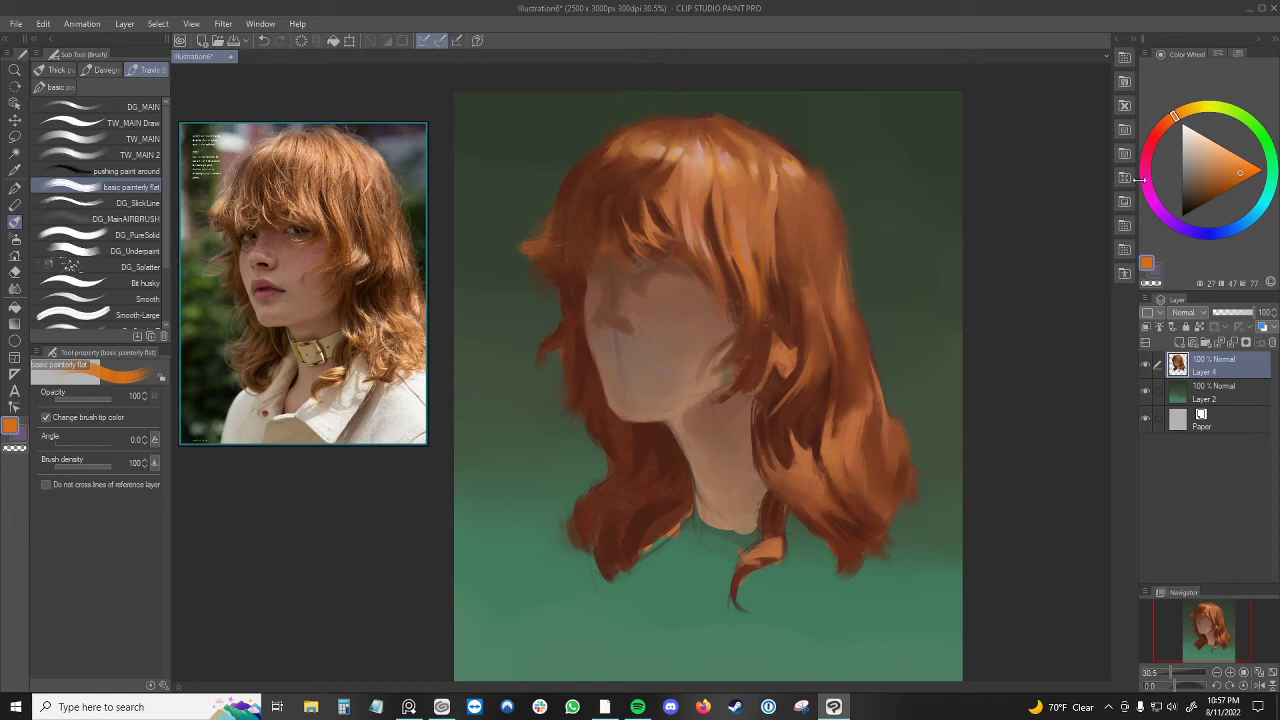
left_click(1261, 212)
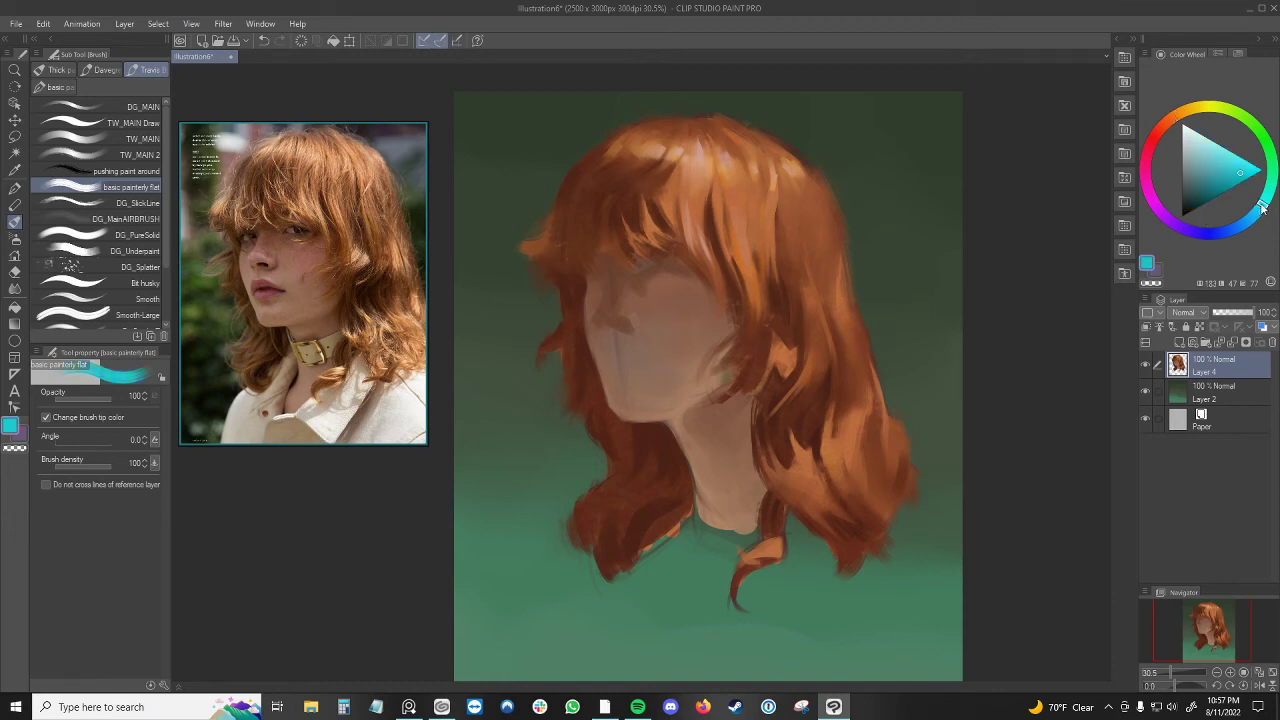
left_click(1218, 151)
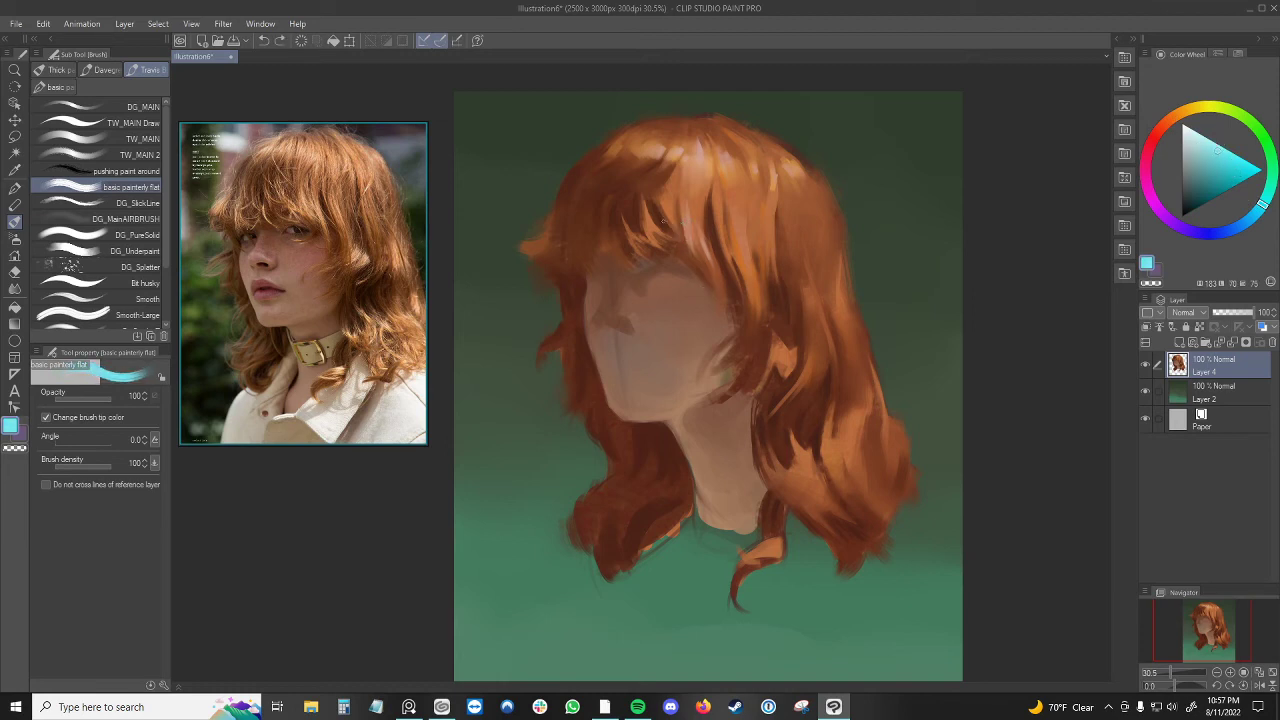
left_click(665, 219)
left_click_drag(547, 303, 530, 296)
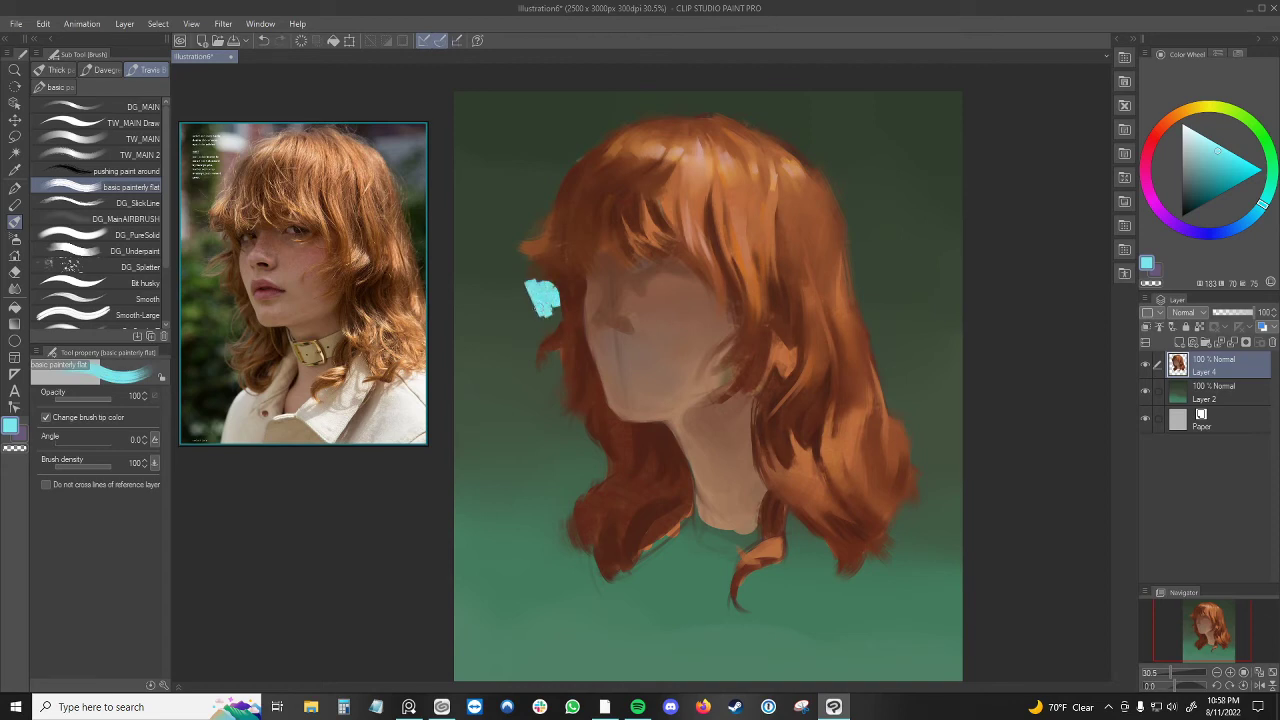
- Mix a muted greyish blue and paint it over the background beside the shadow side of the face and hair
scroll(553, 322, "down", 1)
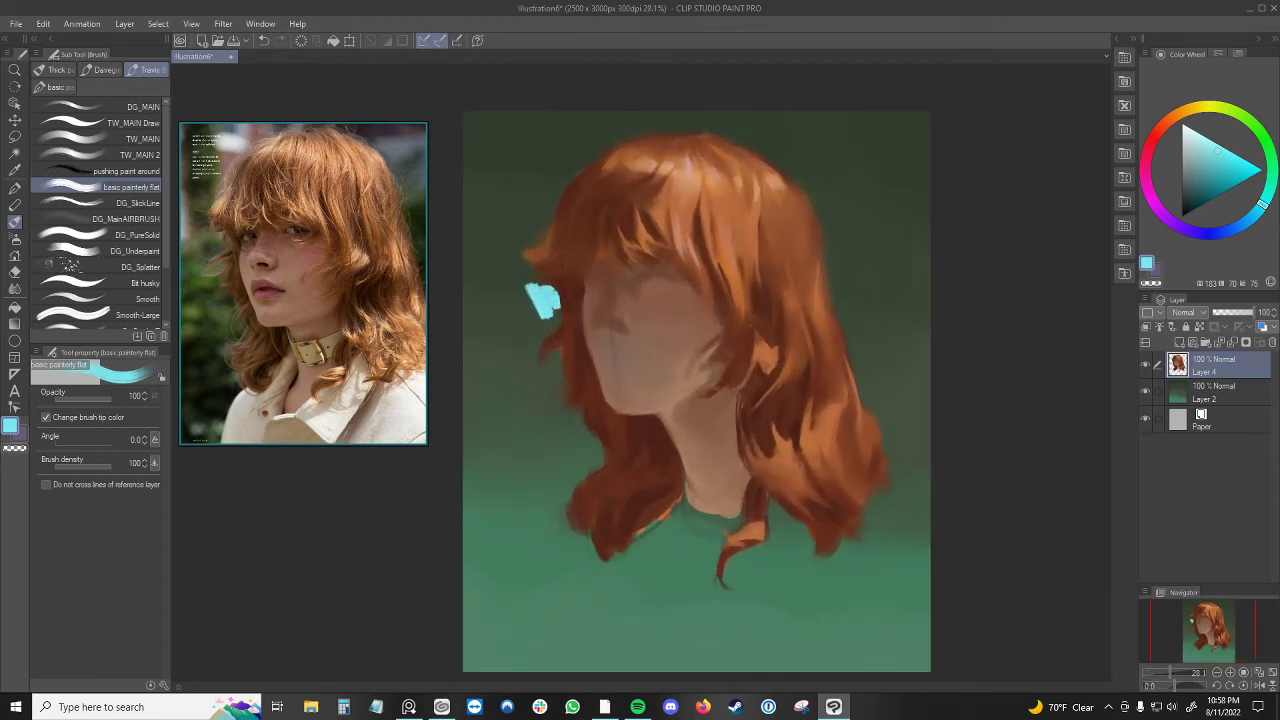
left_click_drag(1193, 150, 1198, 174)
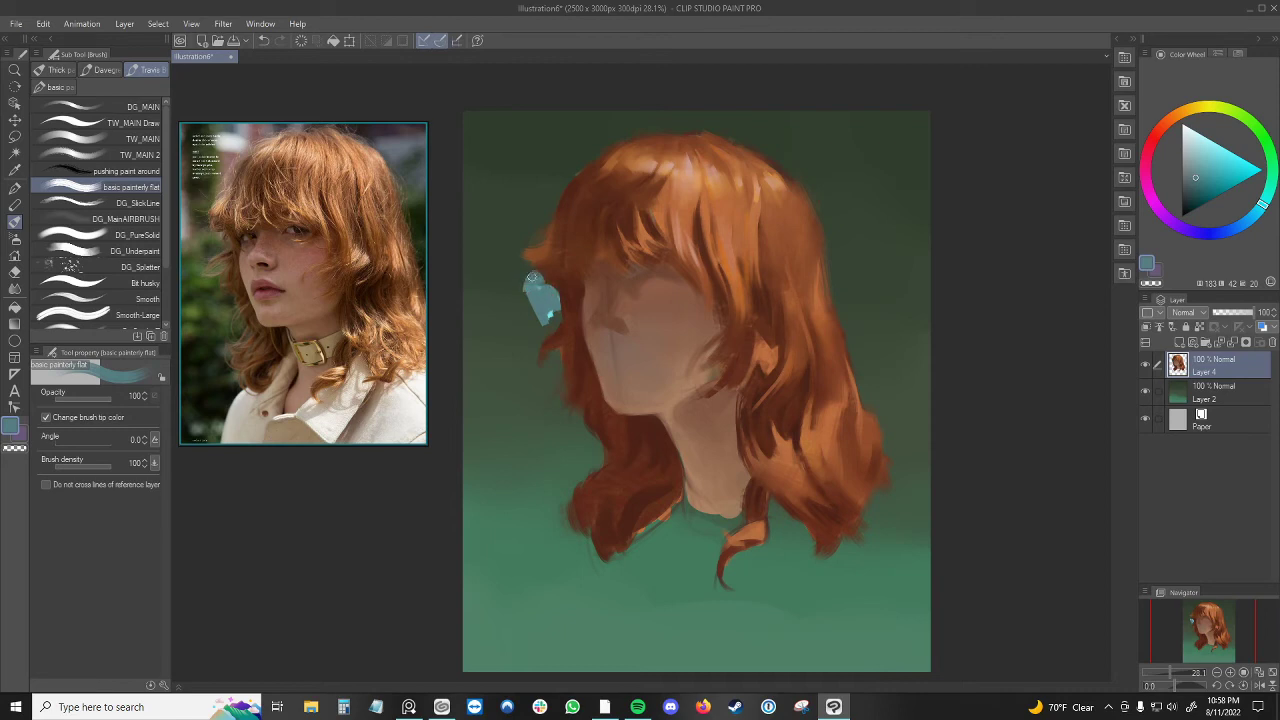
mouse_move(518, 300)
left_mouse_down()
mouse_move(483, 269)
mouse_move(546, 316)
mouse_move(545, 327)
mouse_move(518, 314)
mouse_move(520, 362)
mouse_move(468, 350)
left_mouse_up()
key("bracketleft")
key("bracketleft")
key("bracketleft")
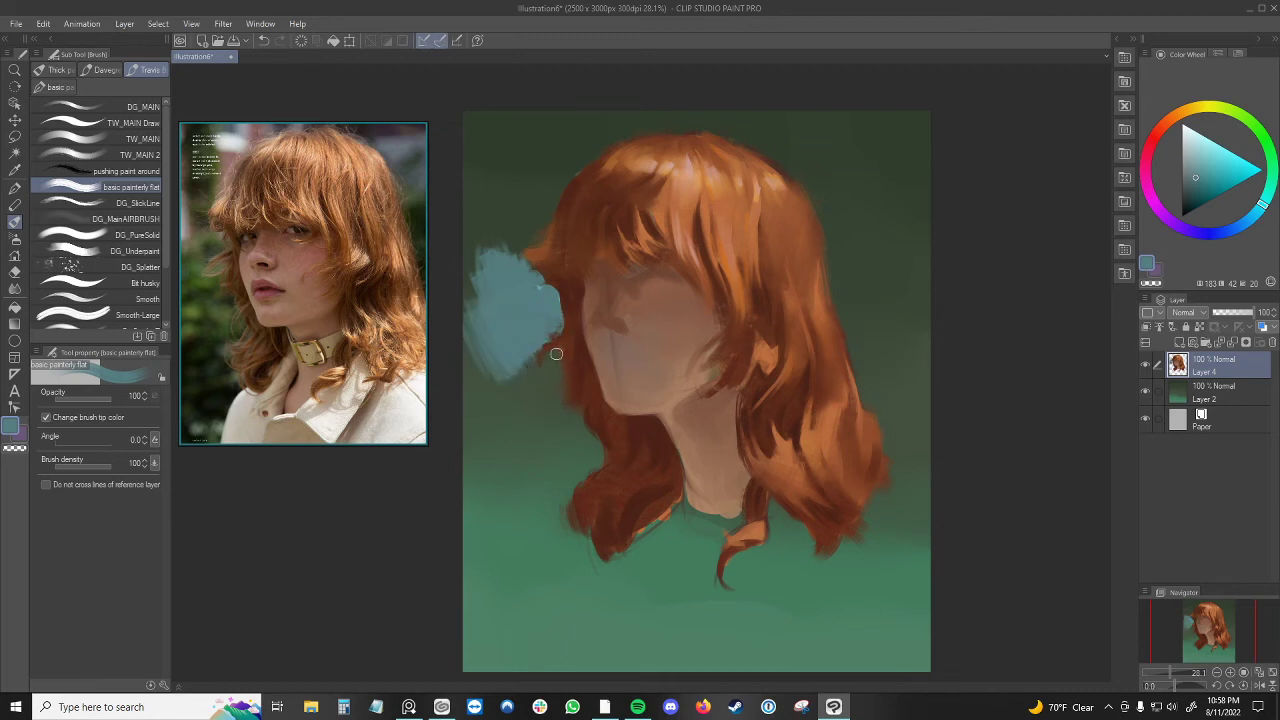
mouse_move(557, 352)
left_mouse_down()
mouse_move(546, 394)
mouse_move(523, 369)
left_mouse_up()
left_click_drag(564, 412, 519, 410)
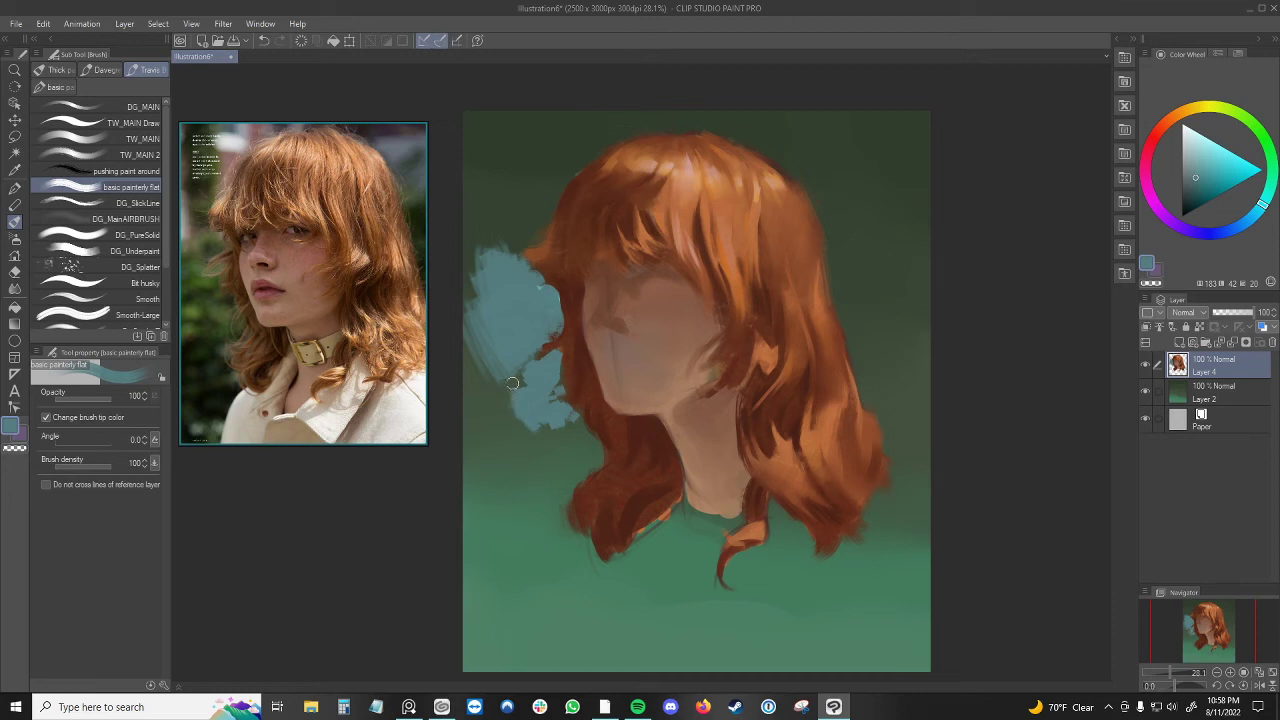
- Smudge the outer and upper edges of the shadow-side blue patch into the green background with the pushing paint around brush
left_click(126, 171)
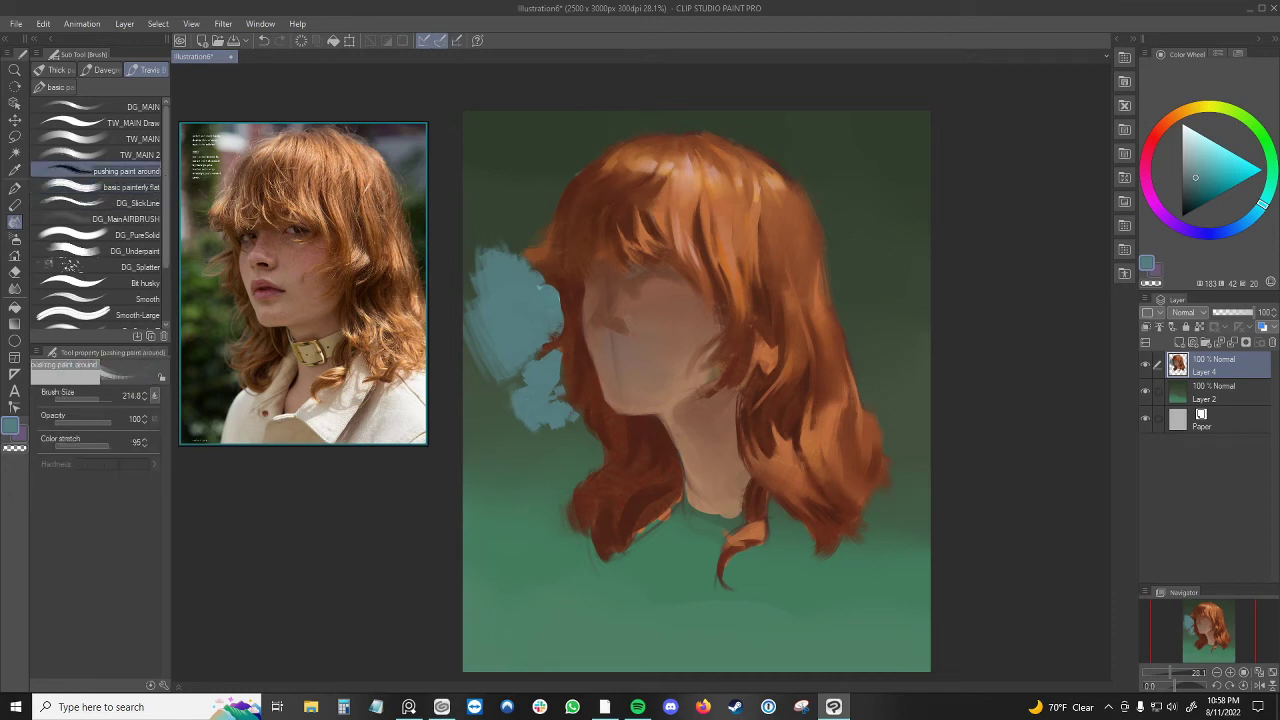
mouse_move(513, 370)
left_mouse_down()
mouse_move(491, 383)
mouse_move(523, 380)
mouse_move(514, 369)
mouse_move(471, 376)
mouse_move(466, 391)
mouse_move(494, 396)
left_mouse_up()
key("bracketleft")
key("bracketleft")
key("bracketleft")
mouse_move(503, 322)
left_mouse_down()
mouse_move(467, 313)
mouse_move(499, 276)
mouse_move(488, 258)
mouse_move(473, 266)
mouse_move(477, 224)
mouse_move(502, 252)
mouse_move(504, 225)
mouse_move(473, 299)
mouse_move(468, 250)
mouse_move(456, 285)
mouse_move(446, 267)
mouse_move(489, 247)
mouse_move(482, 220)
mouse_move(511, 214)
mouse_move(497, 209)
mouse_move(497, 228)
mouse_move(509, 200)
mouse_move(515, 217)
mouse_move(491, 210)
mouse_move(506, 241)
mouse_move(483, 196)
mouse_move(498, 220)
mouse_move(514, 187)
left_mouse_up()
key("bracketright")
key("bracketright")
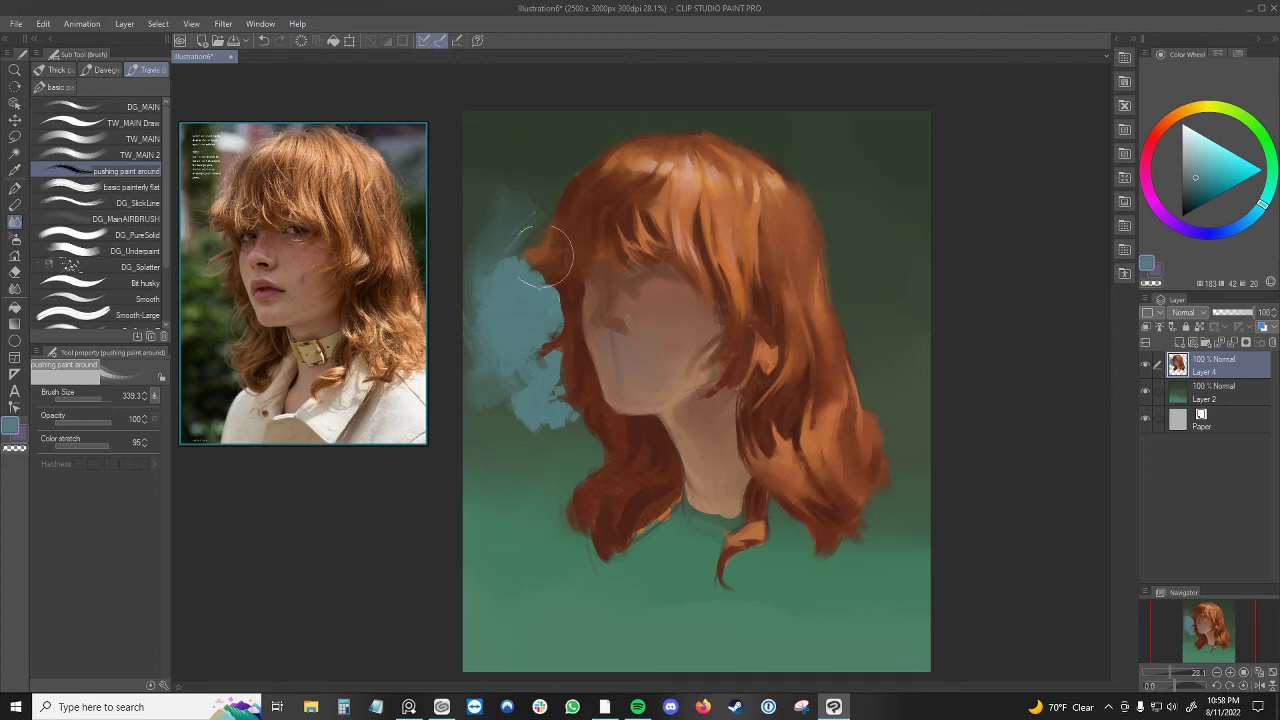
- Smudge the shadow-side hair tips and outline against the blue patch with a smaller brush
key("bracketleft")
key("bracketleft")
key("bracketleft")
key("bracketleft")
mouse_move(532, 260)
left_mouse_down()
mouse_move(578, 157)
mouse_move(533, 253)
mouse_move(520, 223)
mouse_move(559, 236)
mouse_move(541, 227)
mouse_move(547, 244)
mouse_move(529, 245)
mouse_move(564, 217)
mouse_move(530, 259)
mouse_move(562, 232)
mouse_move(551, 222)
mouse_move(544, 241)
mouse_move(560, 203)
left_mouse_up()
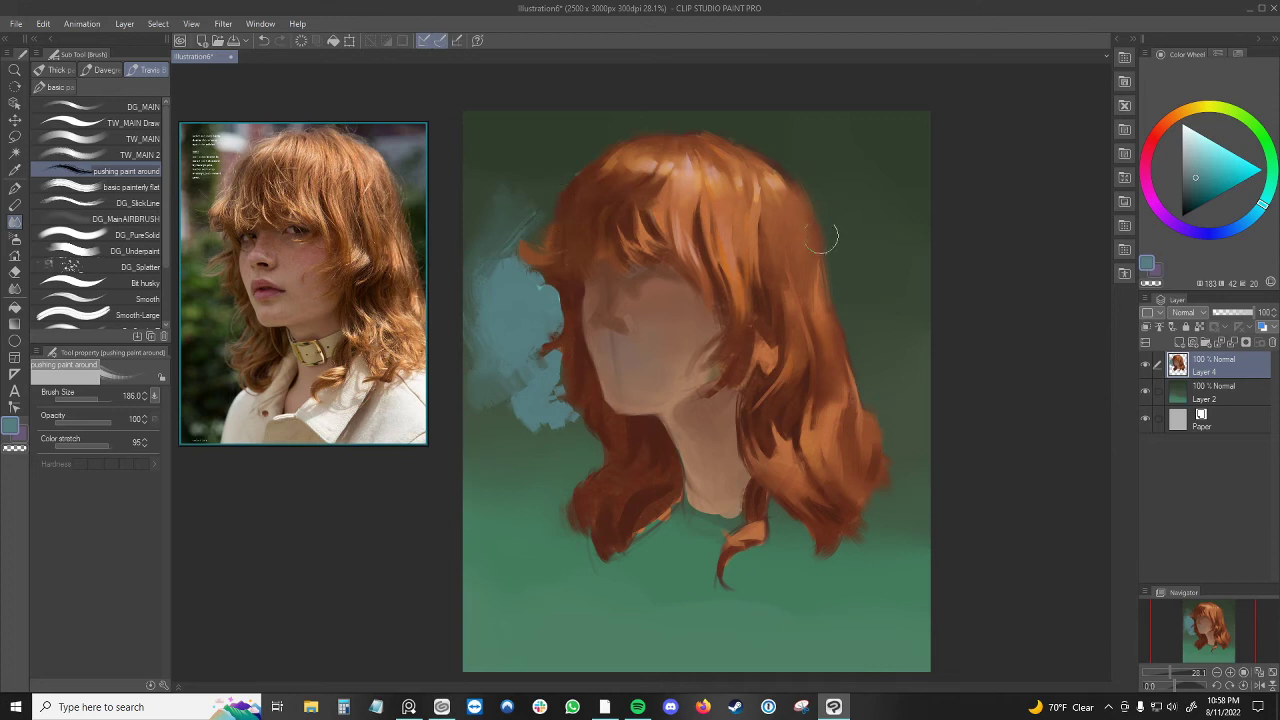
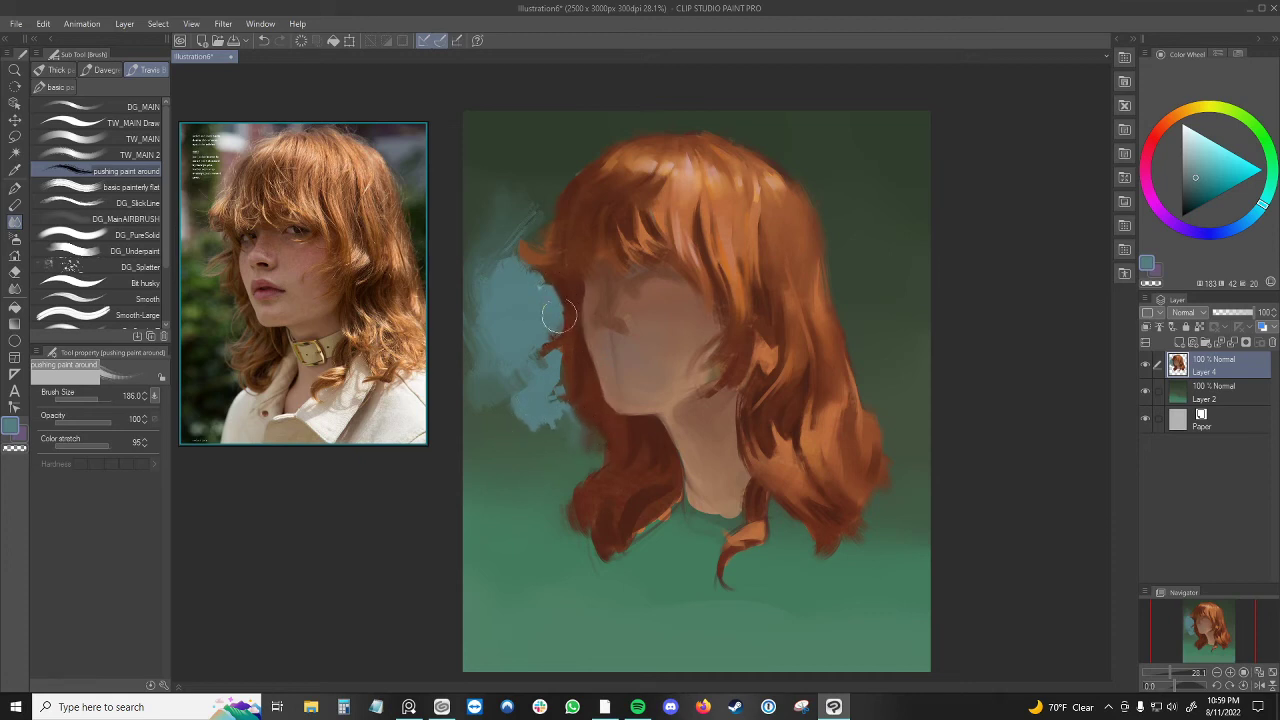
key("[")
key("[")
- Paint a muted blue patch on the background behind the light side of the hair with the basic painterly flat brush
left_click(146, 190)
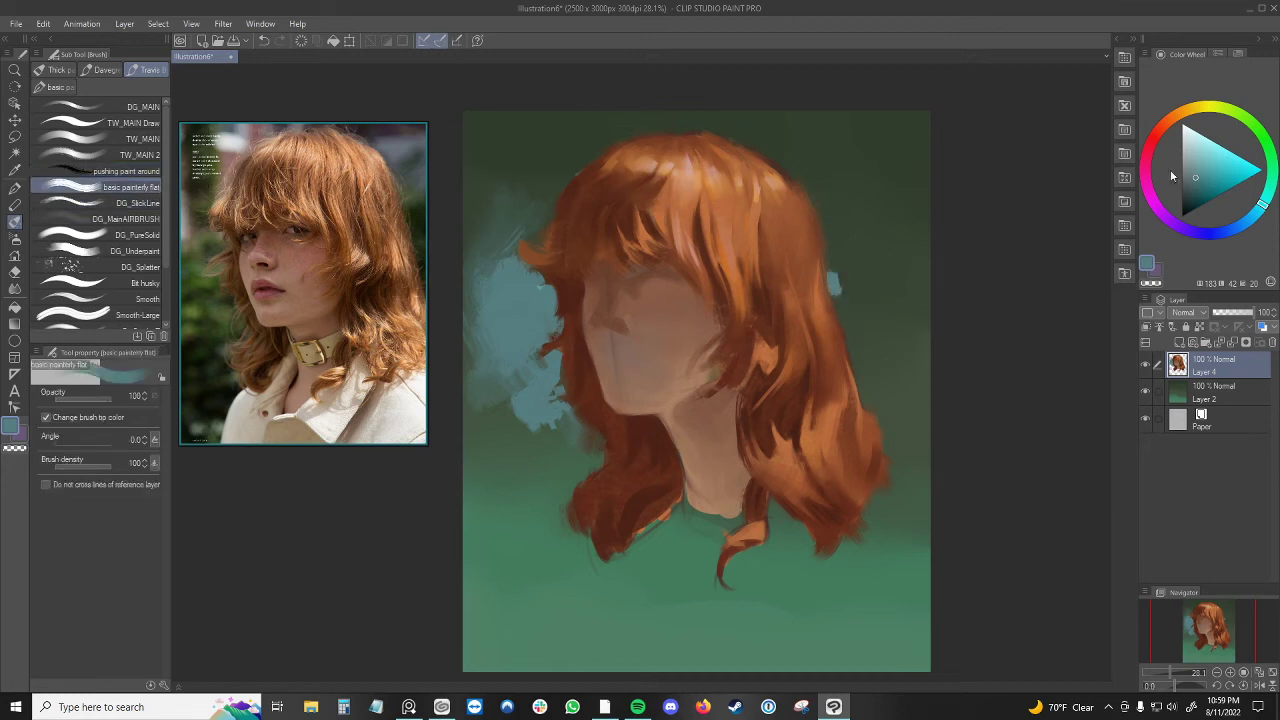
left_click(1201, 168)
mouse_move(831, 279)
left_mouse_down()
mouse_move(840, 306)
mouse_move(858, 280)
mouse_move(850, 250)
mouse_move(875, 222)
mouse_move(860, 230)
mouse_move(905, 265)
mouse_move(924, 240)
left_mouse_up()
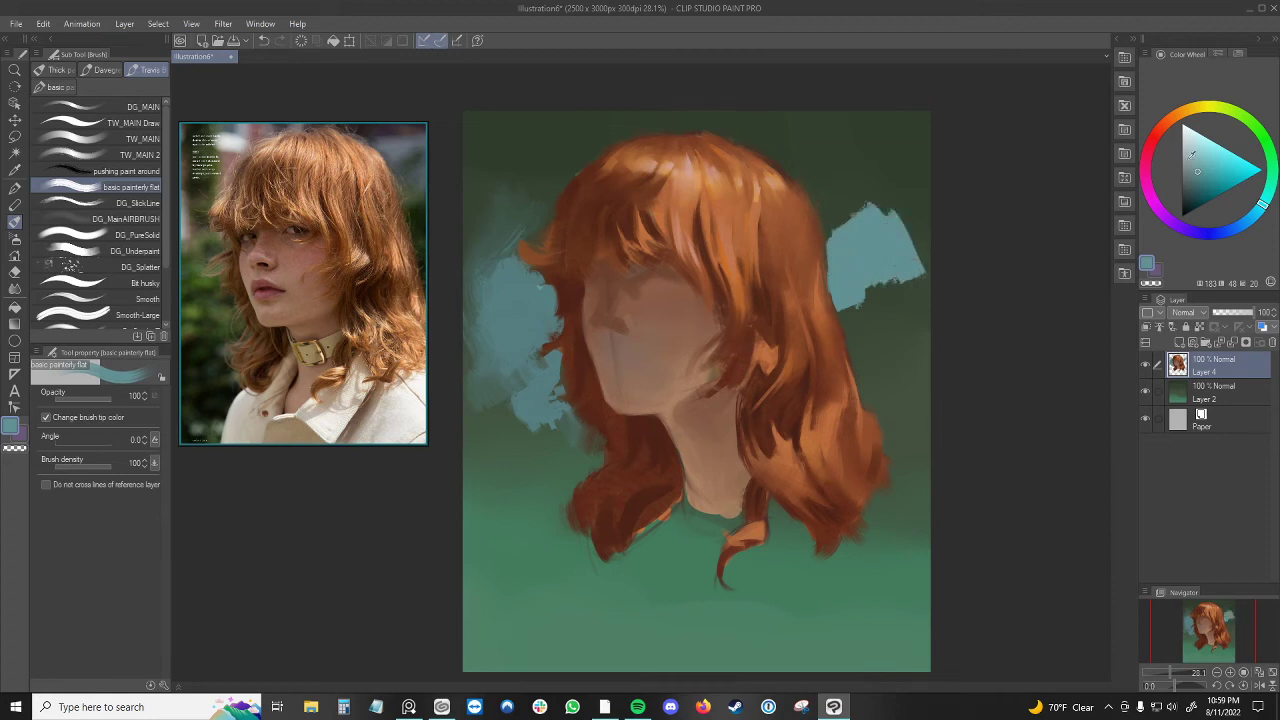
mouse_move(836, 263)
left_mouse_down()
mouse_move(851, 236)
mouse_move(843, 266)
mouse_move(826, 193)
mouse_move(835, 215)
mouse_move(846, 205)
mouse_move(832, 189)
mouse_move(855, 195)
mouse_move(895, 176)
mouse_move(894, 200)
mouse_move(878, 172)
mouse_move(857, 172)
mouse_move(864, 152)
mouse_move(833, 182)
mouse_move(845, 188)
mouse_move(833, 188)
mouse_move(843, 168)
mouse_move(823, 189)
mouse_move(873, 108)
mouse_move(881, 230)
left_mouse_up()
mouse_move(901, 287)
left_mouse_down()
mouse_move(910, 268)
mouse_move(868, 256)
mouse_move(873, 230)
mouse_move(890, 254)
mouse_move(846, 254)
mouse_move(842, 272)
left_mouse_up()
- Mix a brighter cyan, layer it over the light-side patch, and add small accents along the shadow-side hair edge
left_click(1220, 168)
left_click(1214, 161)
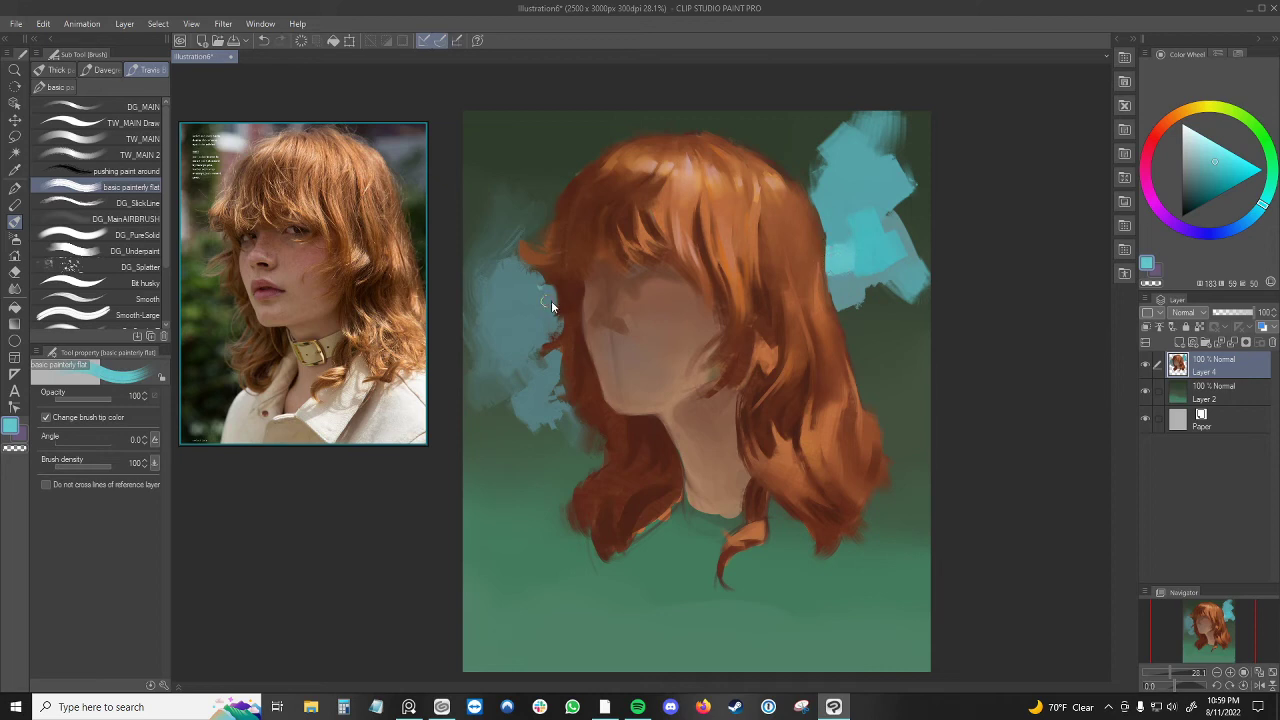
left_click_drag(551, 300, 553, 306)
left_click(545, 358, "alt")
left_click(566, 356, "alt")
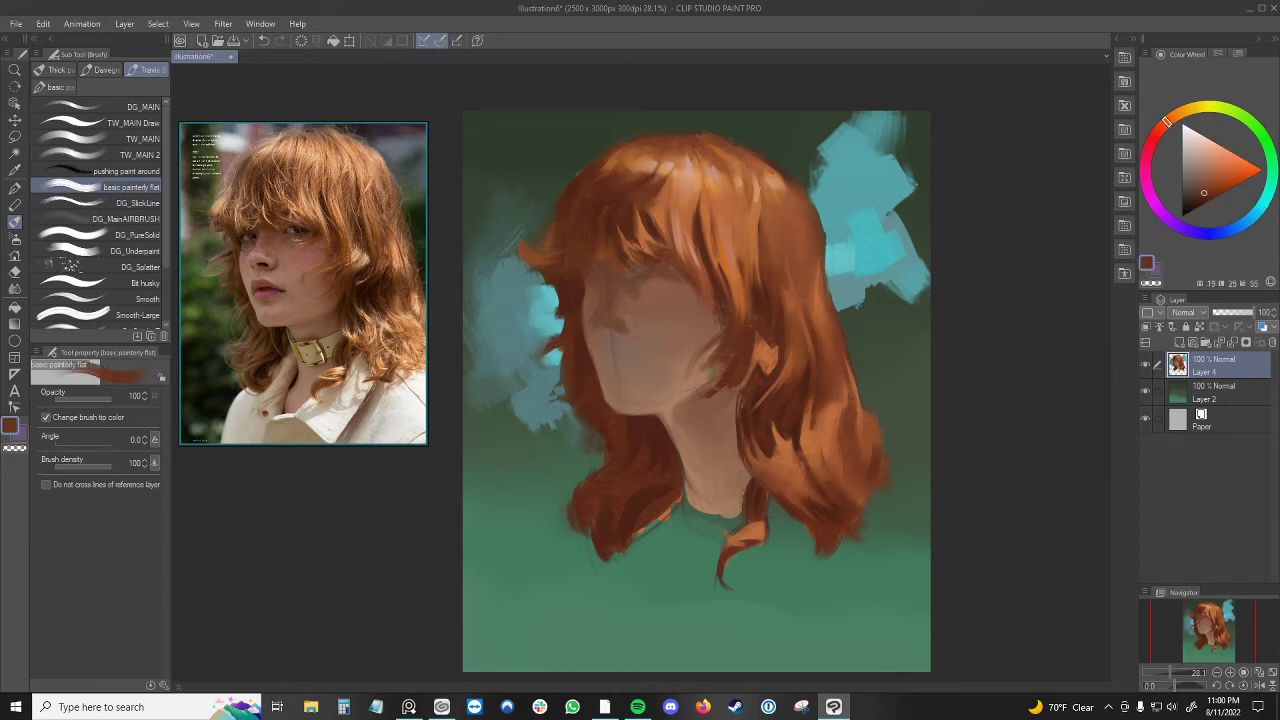
- Extend the light-side background with sampled blues up to the canvas corner and toward the crown
left_click(548, 315, "alt")
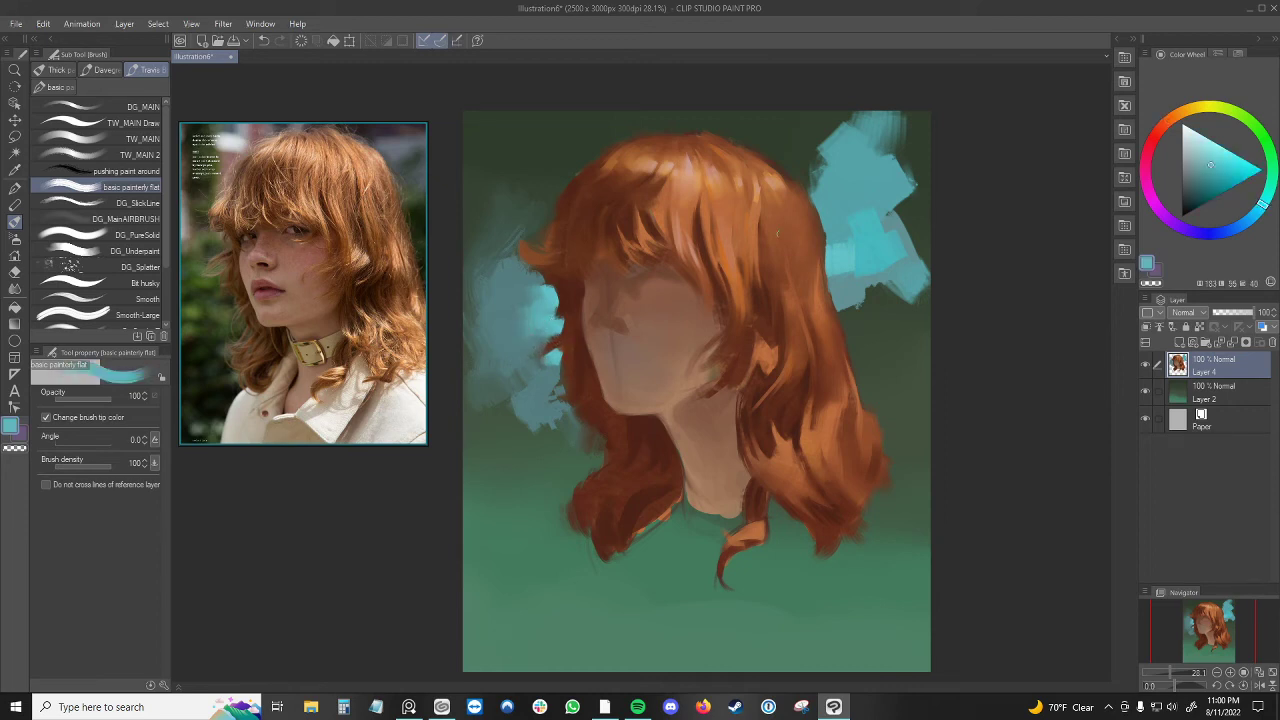
mouse_move(838, 238)
left_mouse_down()
mouse_move(829, 256)
mouse_move(843, 233)
mouse_move(810, 186)
mouse_move(830, 122)
mouse_move(812, 172)
mouse_move(818, 150)
mouse_move(790, 157)
mouse_move(805, 175)
mouse_move(795, 115)
mouse_move(788, 155)
mouse_move(766, 145)
mouse_move(770, 118)
left_mouse_up()
left_click(843, 166, "alt")
left_click(851, 163, "alt")
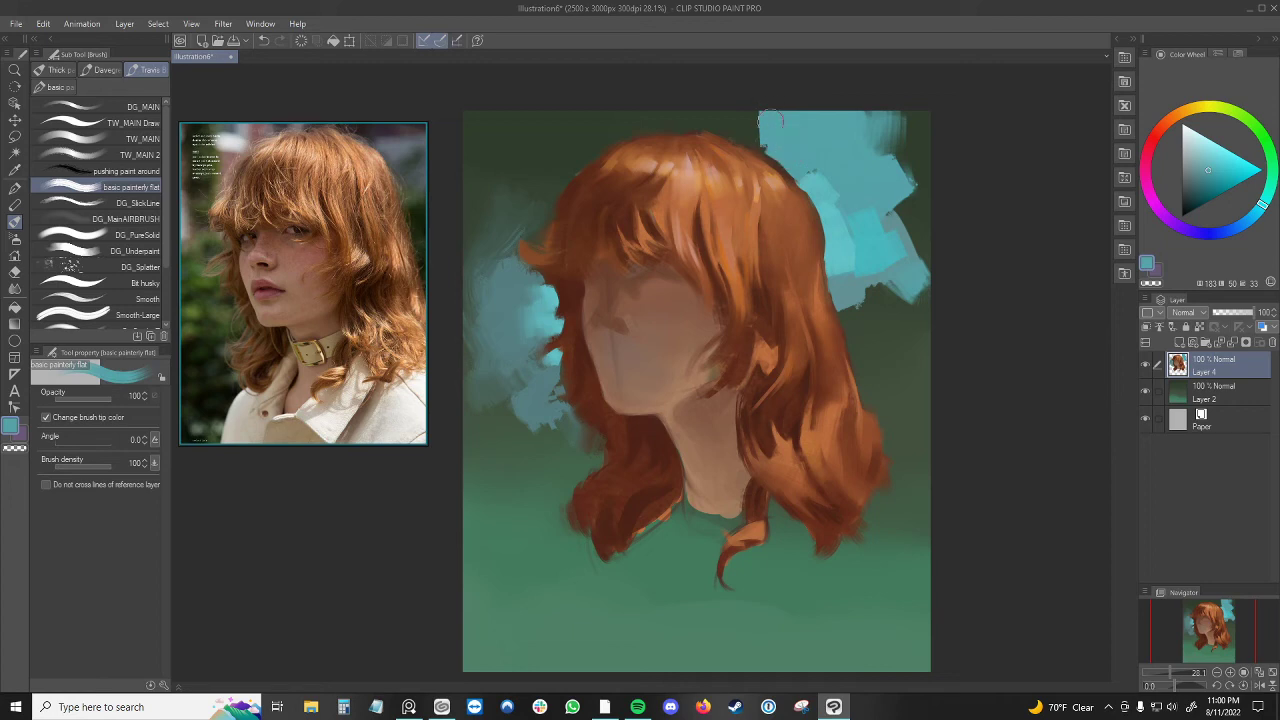
mouse_move(878, 131)
left_mouse_down()
mouse_move(845, 112)
mouse_move(945, 126)
mouse_move(892, 170)
mouse_move(890, 148)
mouse_move(918, 160)
mouse_move(909, 176)
mouse_move(904, 122)
mouse_move(911, 252)
mouse_move(917, 172)
mouse_move(915, 330)
mouse_move(902, 228)
mouse_move(858, 211)
mouse_move(870, 283)
mouse_move(828, 221)
mouse_move(849, 222)
mouse_move(837, 188)
mouse_move(848, 190)
mouse_move(869, 241)
mouse_move(791, 158)
left_mouse_up()
- Mix a lighter cyan and paint a glow on the background against the light-side hair edge with a smaller brush
left_click(1200, 156)
left_click(1221, 150)
key("bracketleft")
key("bracketleft")
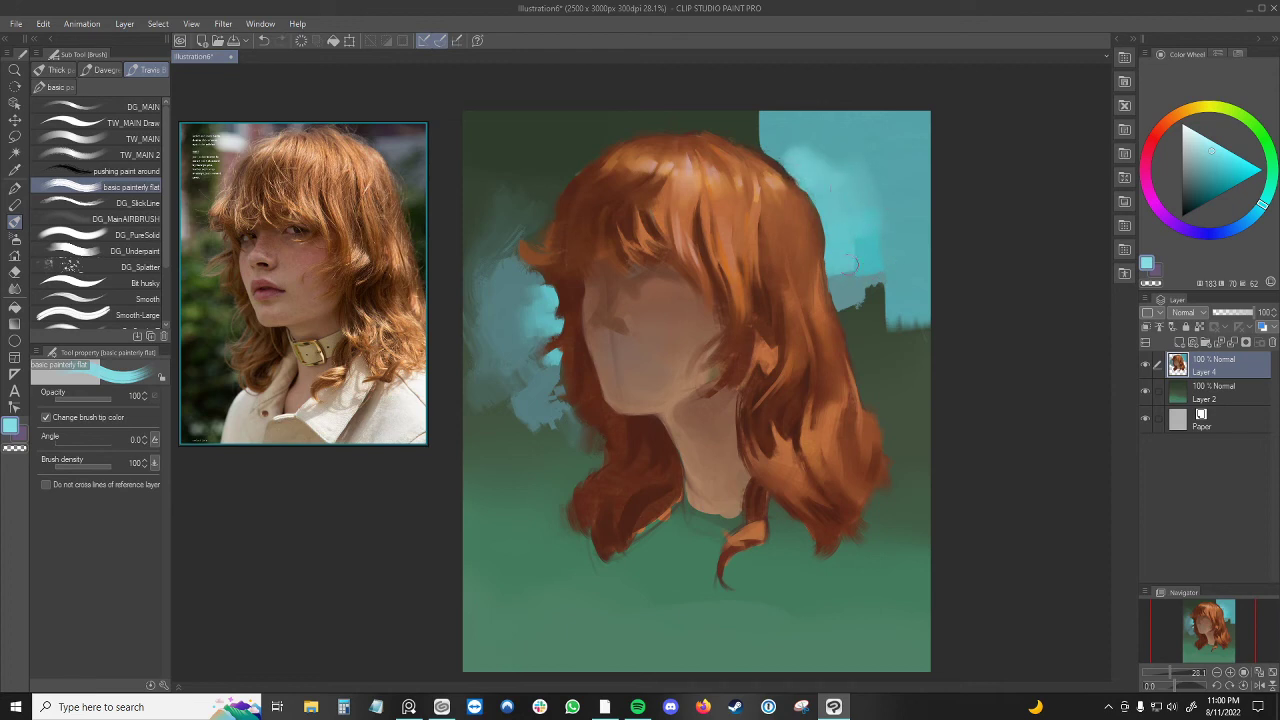
left_click_drag(851, 261, 837, 288)
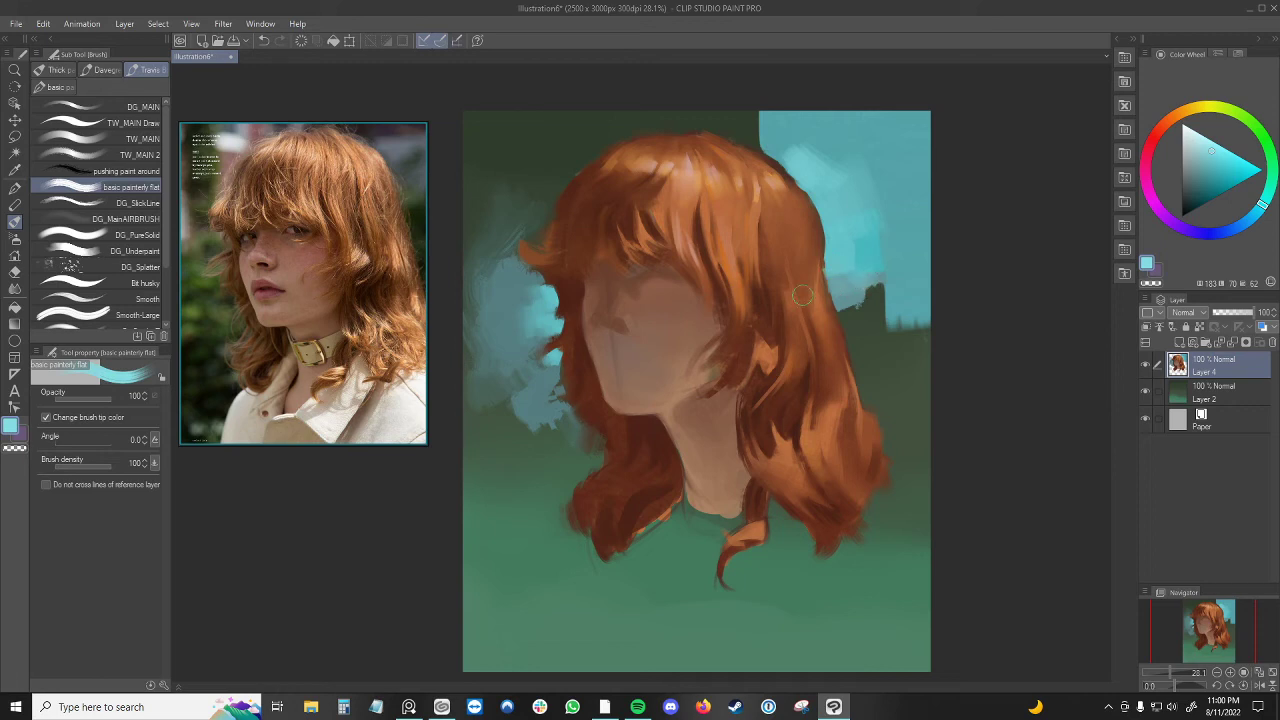
- Smudge the lower edge of the light-side blue background and the adjoining hair outline with the pushing paint around brush
left_click(120, 171)
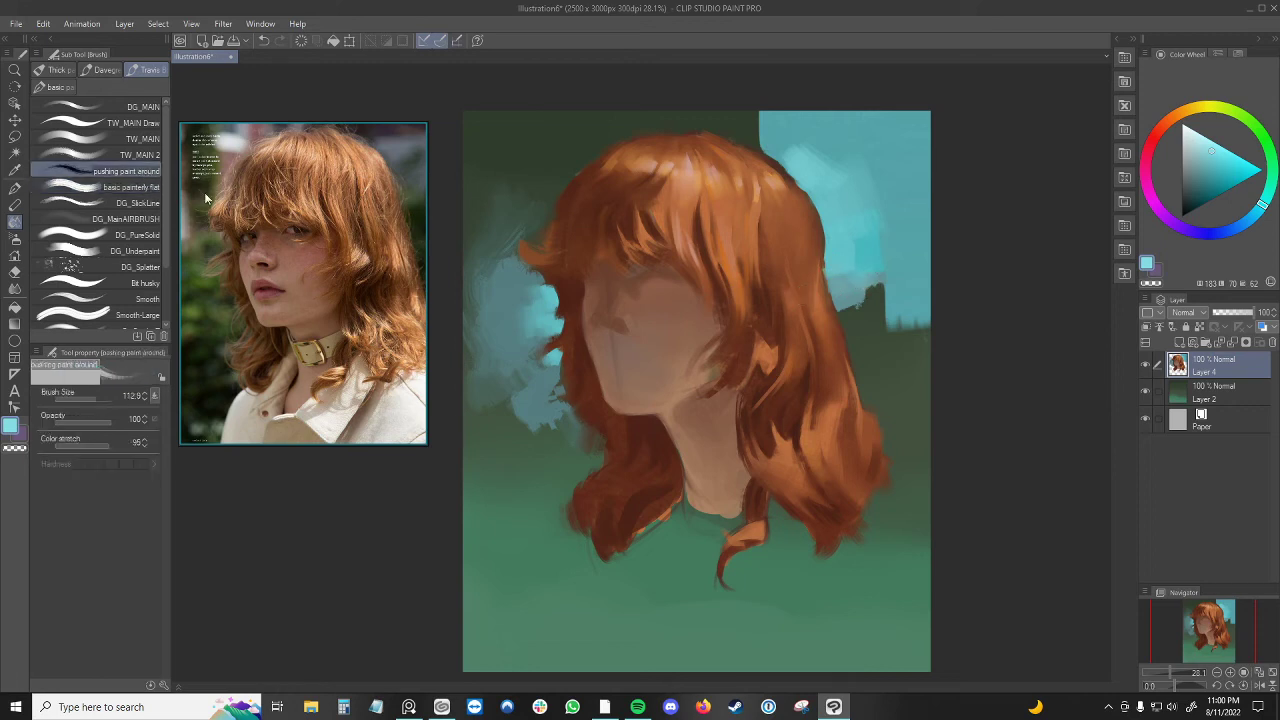
mouse_move(862, 316)
left_mouse_down("ctrl+alt")
mouse_move(850, 285)
mouse_move(890, 298)
mouse_move(889, 312)
mouse_move(876, 298)
mouse_move(881, 310)
mouse_move(864, 299)
mouse_move(874, 286)
mouse_move(909, 303)
mouse_move(905, 342)
mouse_move(915, 333)
mouse_move(877, 320)
mouse_move(884, 345)
mouse_move(850, 330)
left_mouse_up("ctrl+alt")
mouse_move(850, 326)
left_mouse_down()
mouse_move(853, 345)
mouse_move(840, 330)
mouse_move(864, 352)
mouse_move(878, 261)
left_mouse_up()
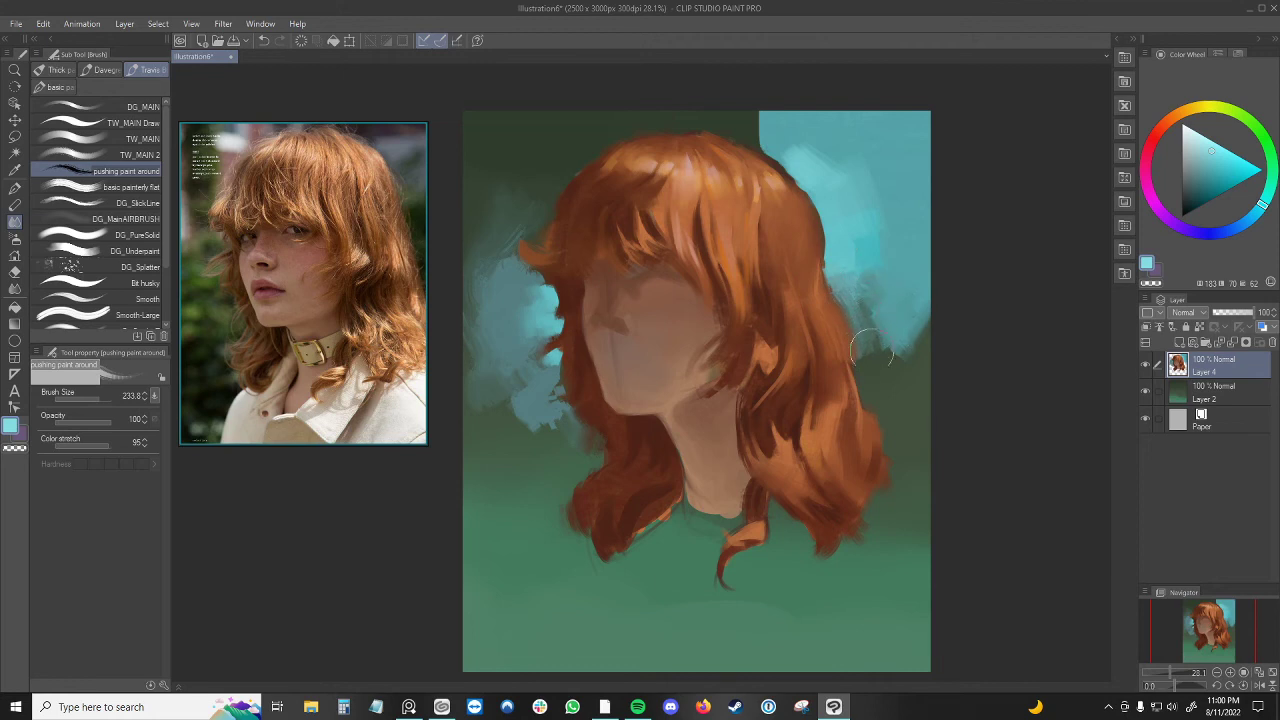
mouse_move(872, 348)
left_mouse_down()
mouse_move(843, 281)
mouse_move(859, 334)
mouse_move(846, 323)
mouse_move(855, 334)
mouse_move(869, 312)
mouse_move(875, 332)
mouse_move(859, 284)
mouse_move(869, 345)
left_mouse_up()
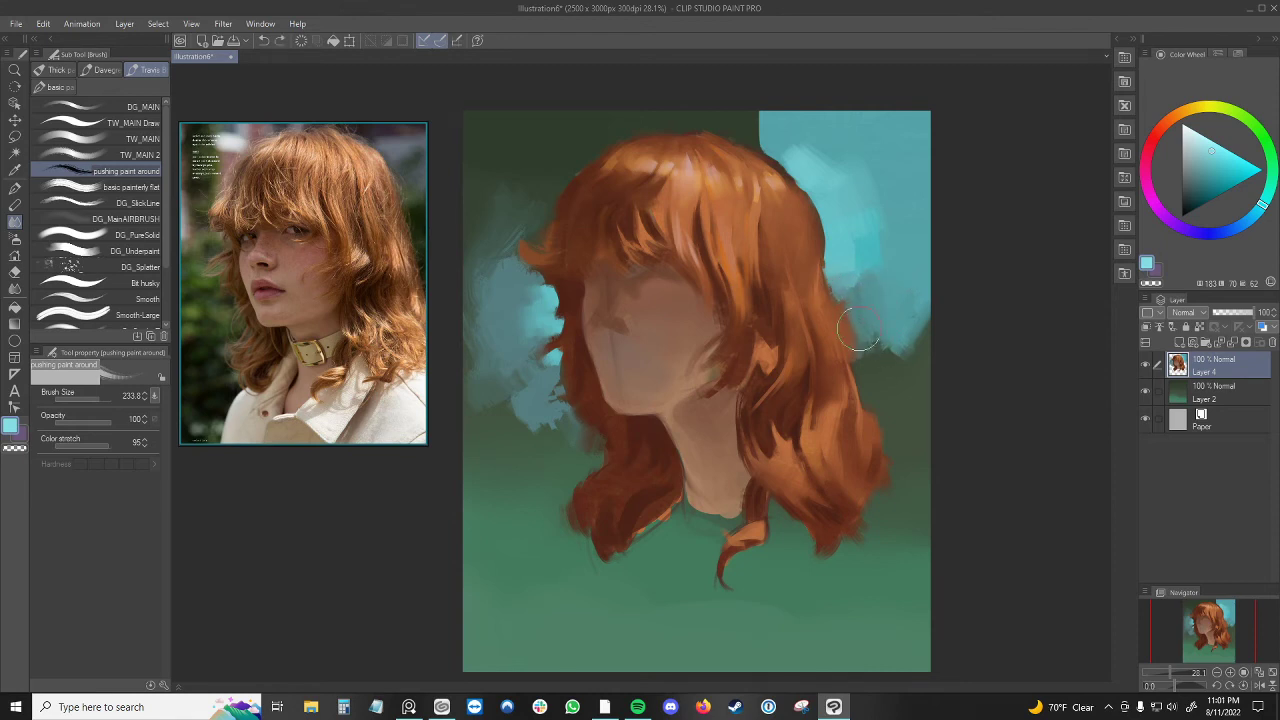
mouse_move(856, 336)
left_mouse_down()
mouse_move(916, 331)
mouse_move(855, 313)
mouse_move(850, 303)
mouse_move(878, 334)
mouse_move(874, 285)
mouse_move(803, 196)
mouse_move(866, 323)
mouse_move(858, 331)
mouse_move(898, 339)
mouse_move(868, 351)
mouse_move(901, 349)
mouse_move(890, 356)
mouse_move(902, 351)
mouse_move(909, 384)
left_mouse_up()
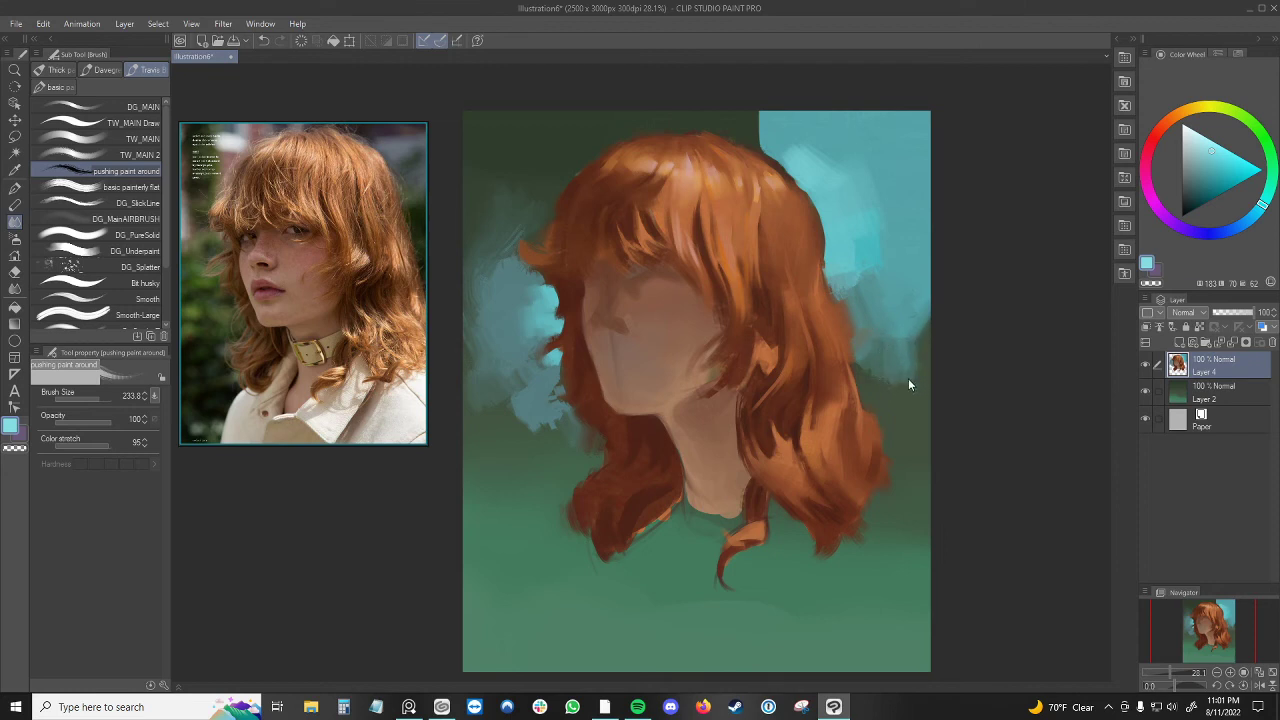
- Smudge the blue background's remaining hard edges into the green below it and beside the crown
left_click(916, 394, "alt")
mouse_move(923, 366)
left_mouse_down()
mouse_move(887, 368)
mouse_move(907, 337)
mouse_move(874, 377)
mouse_move(856, 362)
mouse_move(866, 388)
mouse_move(909, 371)
left_mouse_up()
left_click(876, 371, "alt")
mouse_move(798, 163)
left_mouse_down()
mouse_move(777, 141)
mouse_move(800, 148)
mouse_move(778, 142)
mouse_move(772, 116)
mouse_move(750, 136)
mouse_move(750, 96)
mouse_move(757, 142)
left_mouse_up()
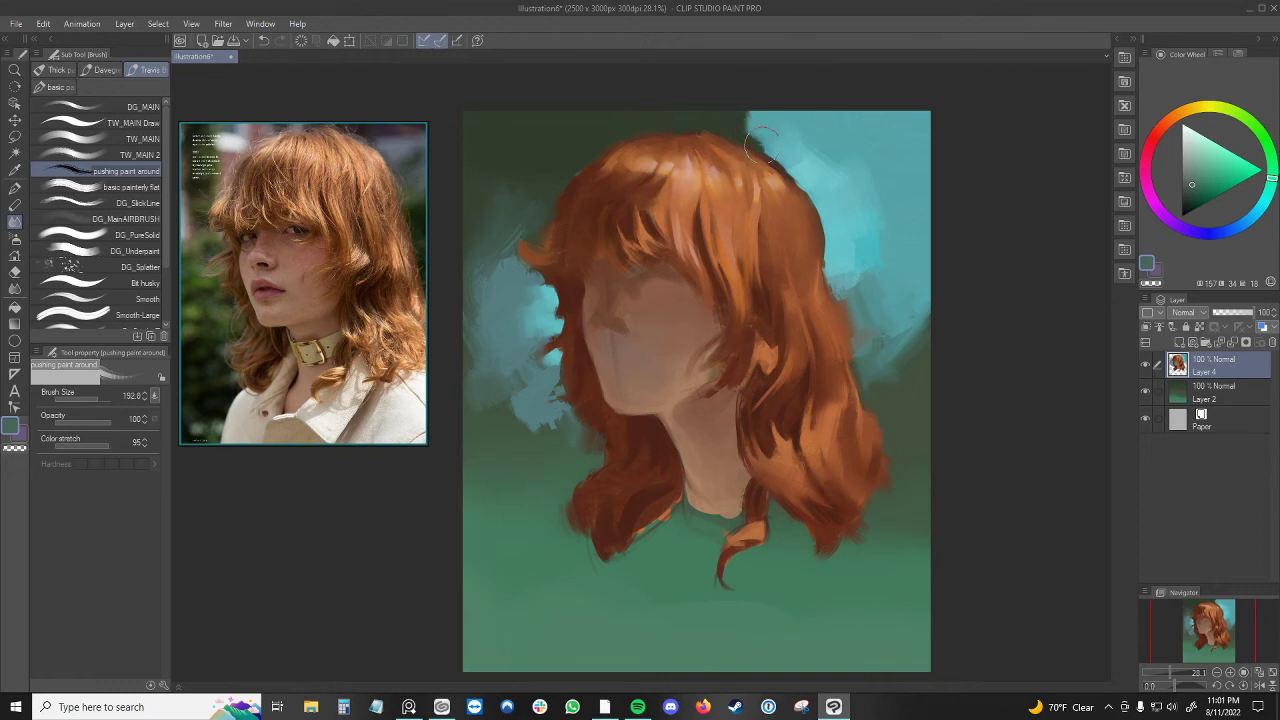
key("bracketleft")
key("bracketleft")
mouse_move(752, 126)
left_mouse_down()
mouse_move(736, 128)
mouse_move(731, 102)
mouse_move(738, 123)
mouse_move(750, 106)
mouse_move(734, 110)
mouse_move(736, 135)
mouse_move(743, 106)
mouse_move(762, 122)
mouse_move(758, 106)
mouse_move(745, 118)
mouse_move(767, 110)
mouse_move(737, 130)
mouse_move(787, 133)
mouse_move(755, 139)
mouse_move(760, 152)
mouse_move(790, 132)
mouse_move(771, 145)
left_mouse_up()
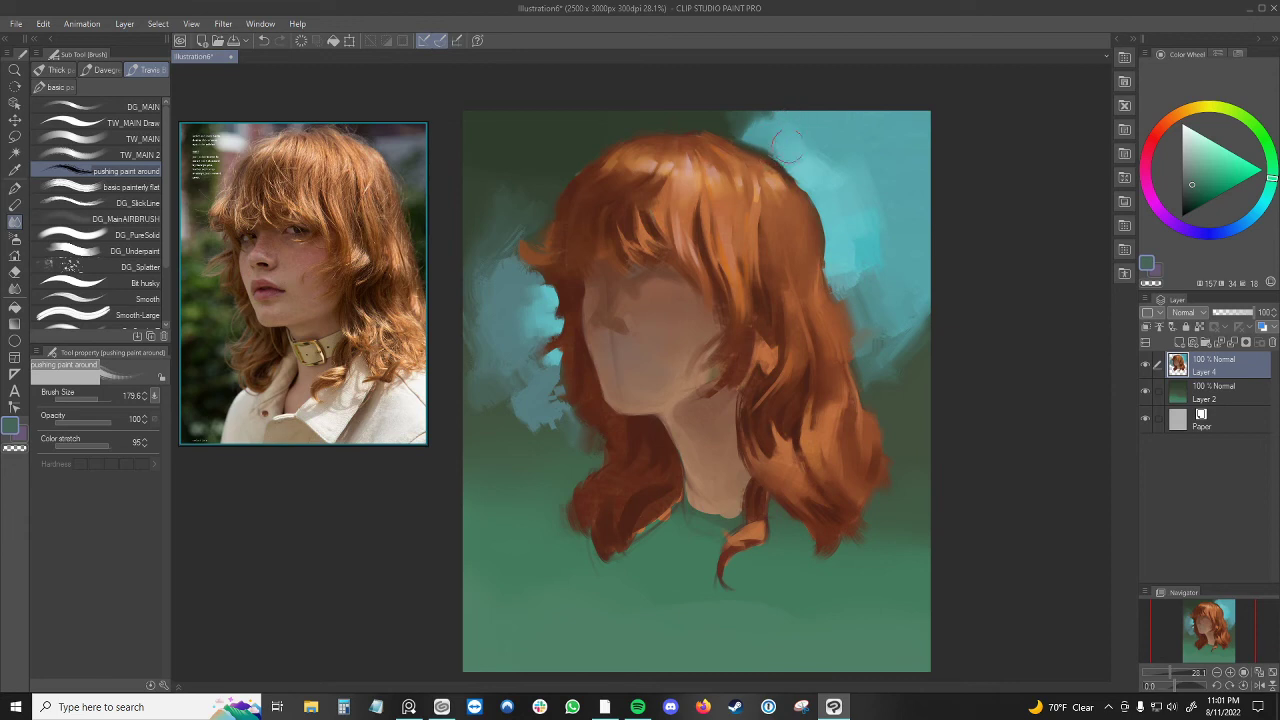
- Push small wisps along the hair's outline, neck strands and lower curl ends with a finer smudge, undoing one stroke
left_click_drag(865, 222, 889, 230, "ctrl+alt")
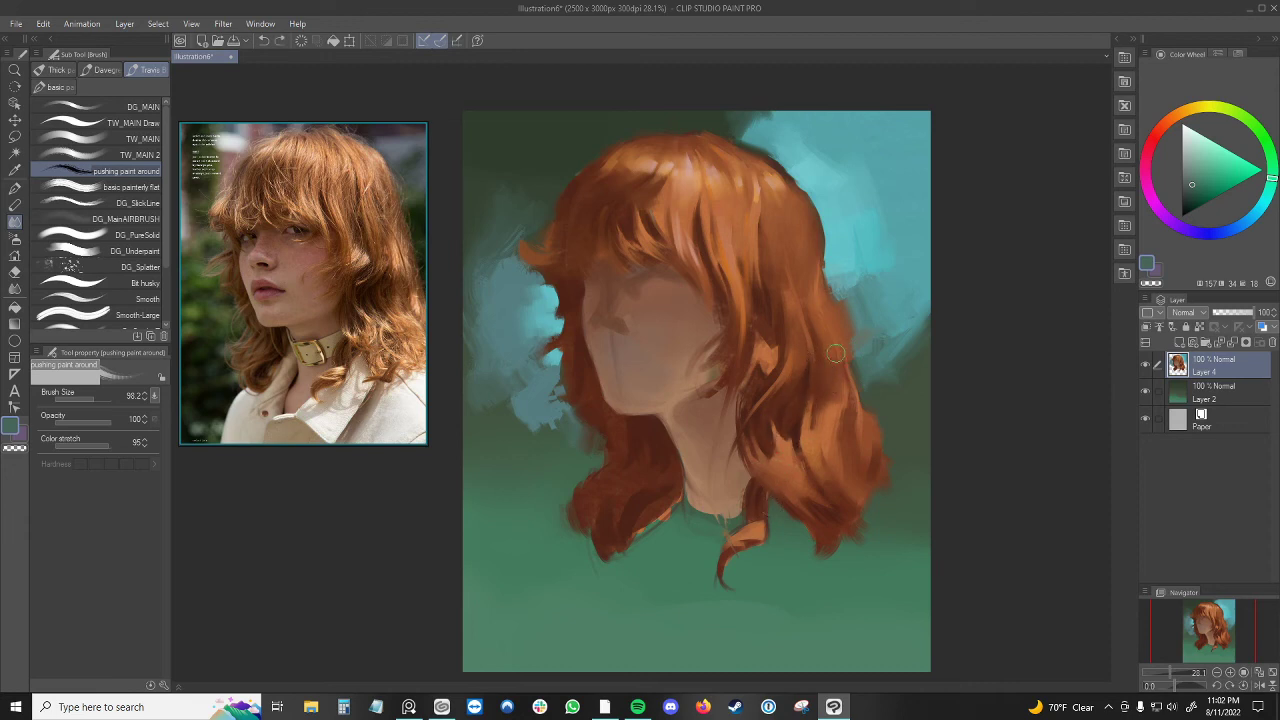
left_click_drag(826, 385, 806, 332)
key("ctrl+z")
left_click_drag(608, 186, 599, 194)
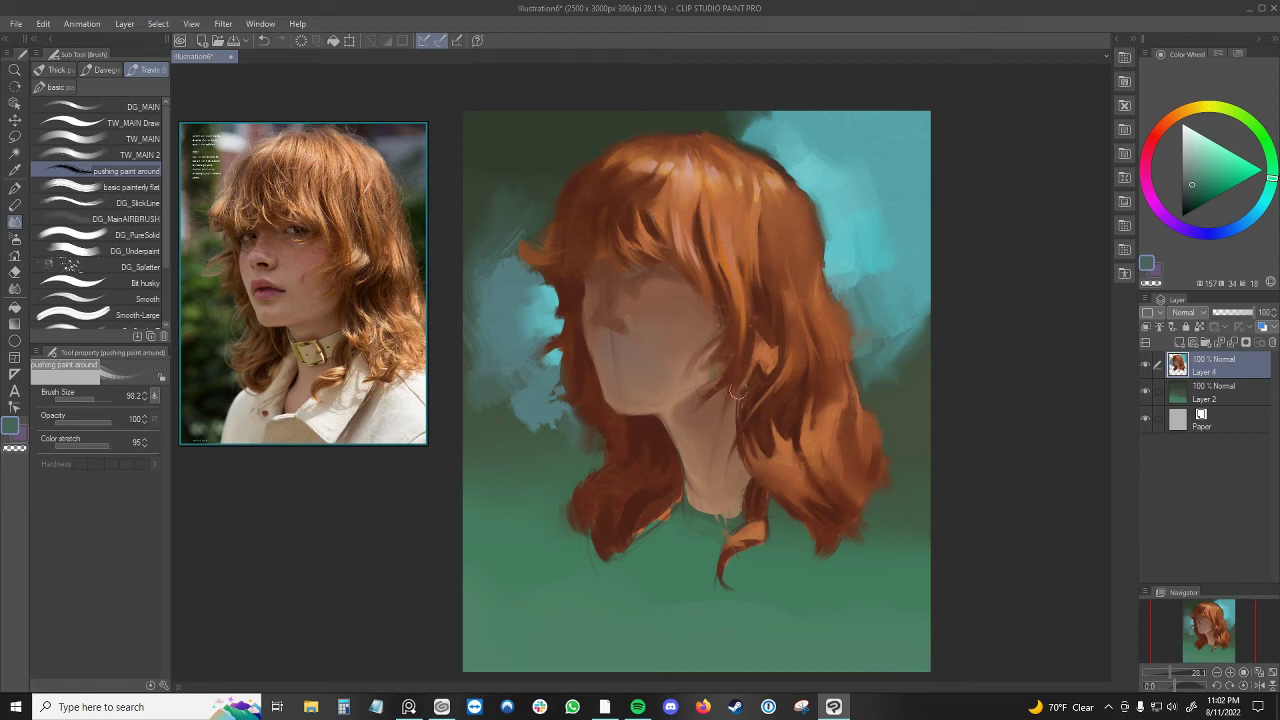
left_click_drag(720, 387, 707, 411)
key("]")
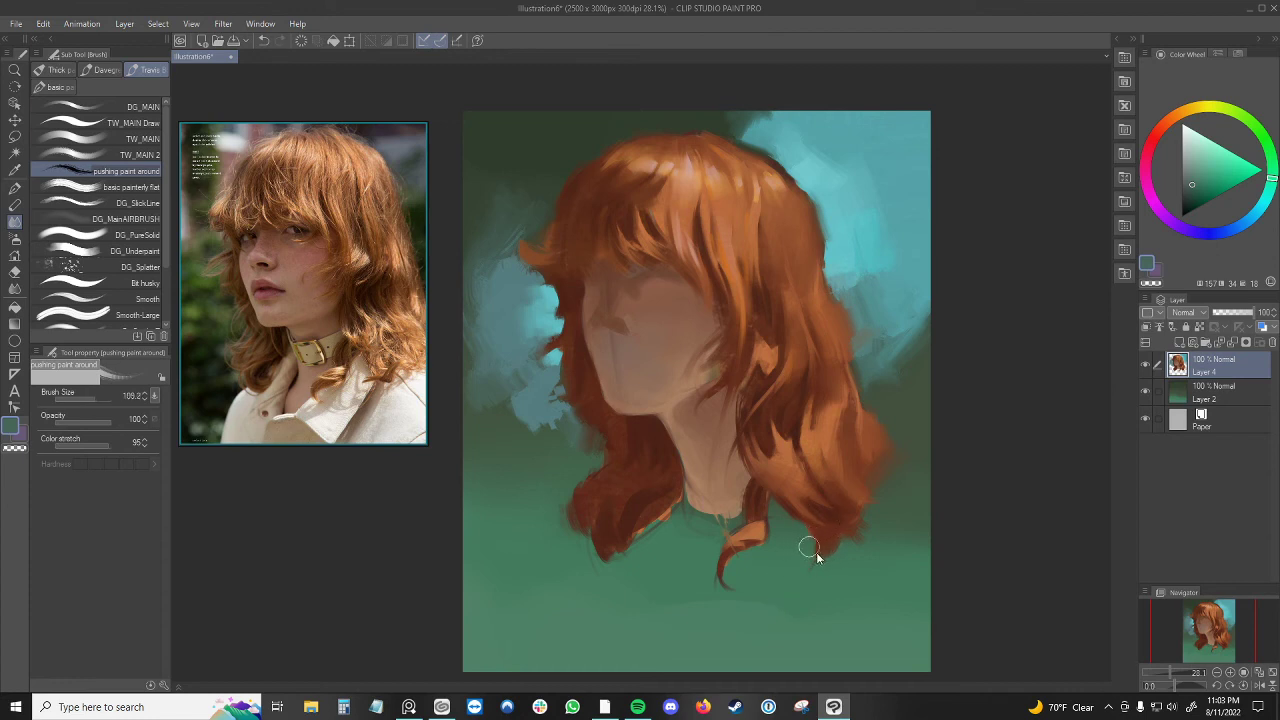
mouse_move(816, 552)
left_mouse_down()
mouse_move(804, 571)
mouse_move(822, 530)
left_mouse_up()
- Soften the outer hair edges and the shadow-side blue patch with the Blur tool
key("j")
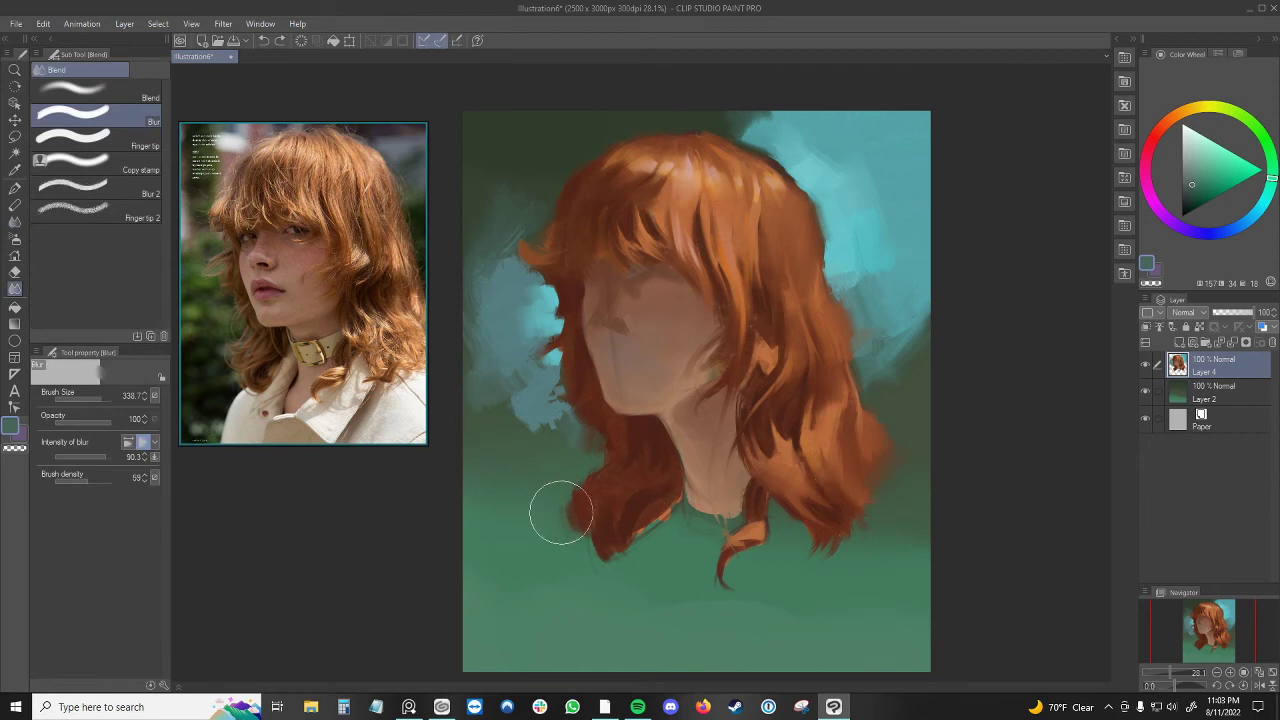
left_click_drag(772, 526, 774, 509)
mouse_move(536, 400)
left_mouse_down()
mouse_move(542, 410)
mouse_move(563, 397)
mouse_move(567, 363)
mouse_move(562, 411)
left_mouse_up()
left_click_drag(539, 245, 519, 241)
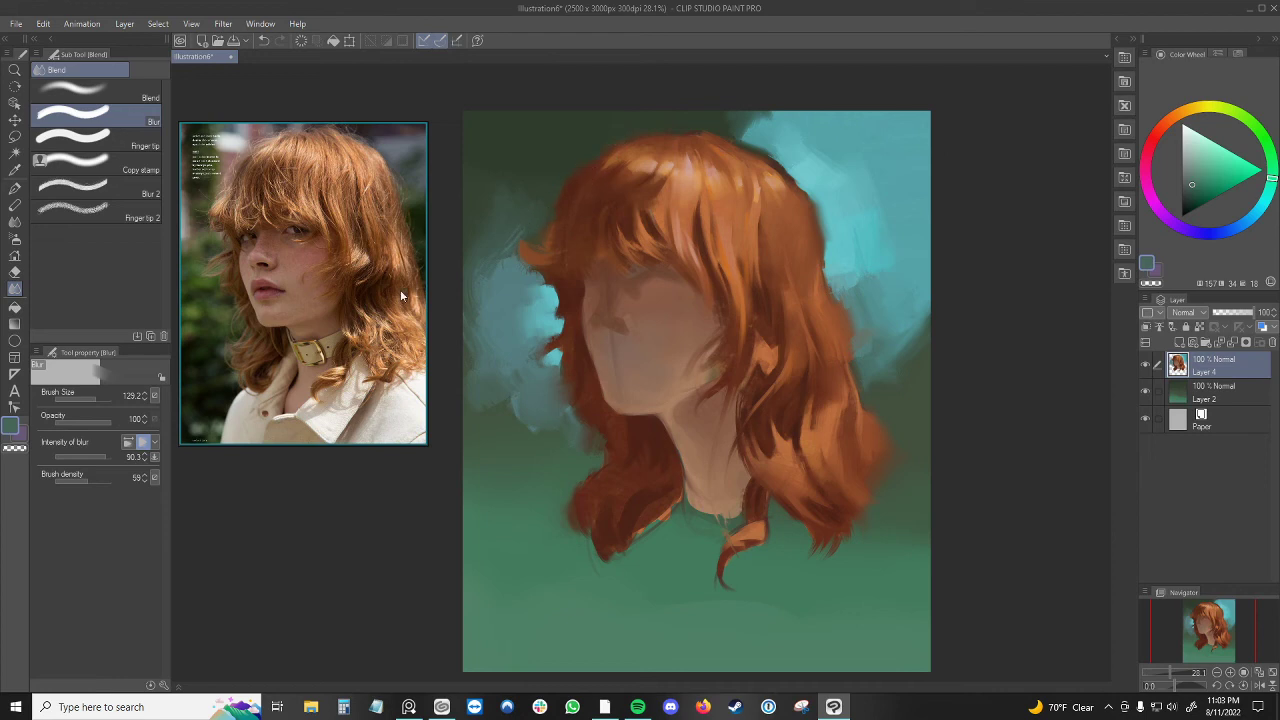
key("bracketleft")
key("bracketleft")
- Add a new layer above the painting and switch to the TW_MAIN brush, undoing a test stroke
key("b")
left_click(1179, 343)
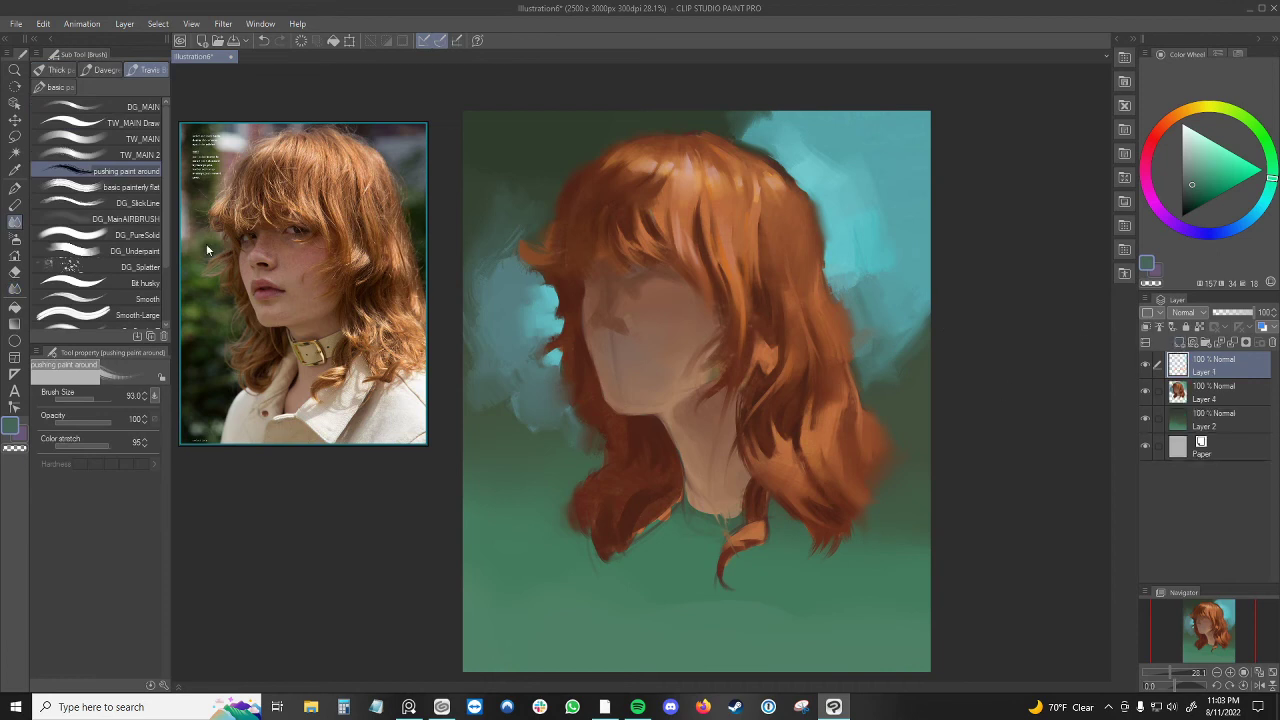
left_click(148, 139)
key("ctrl+z")
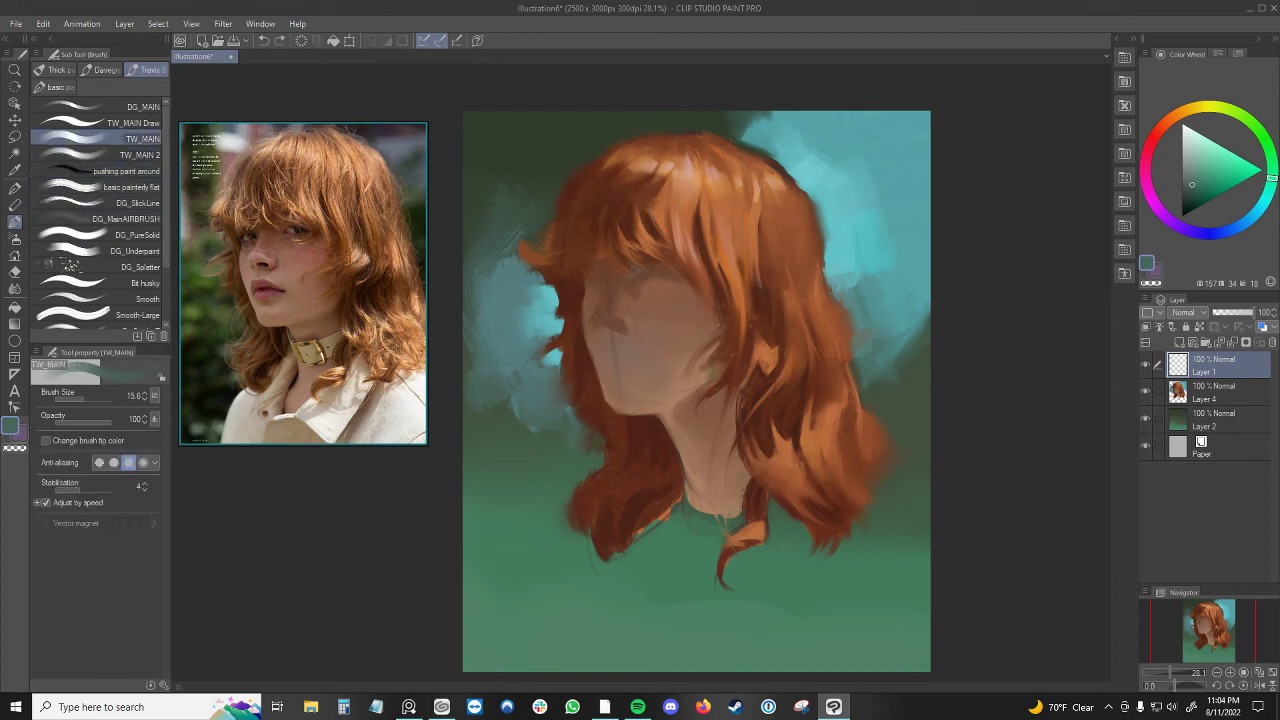
left_click_drag(1182, 112, 1171, 118)
left_click_drag(1214, 168, 1223, 151)
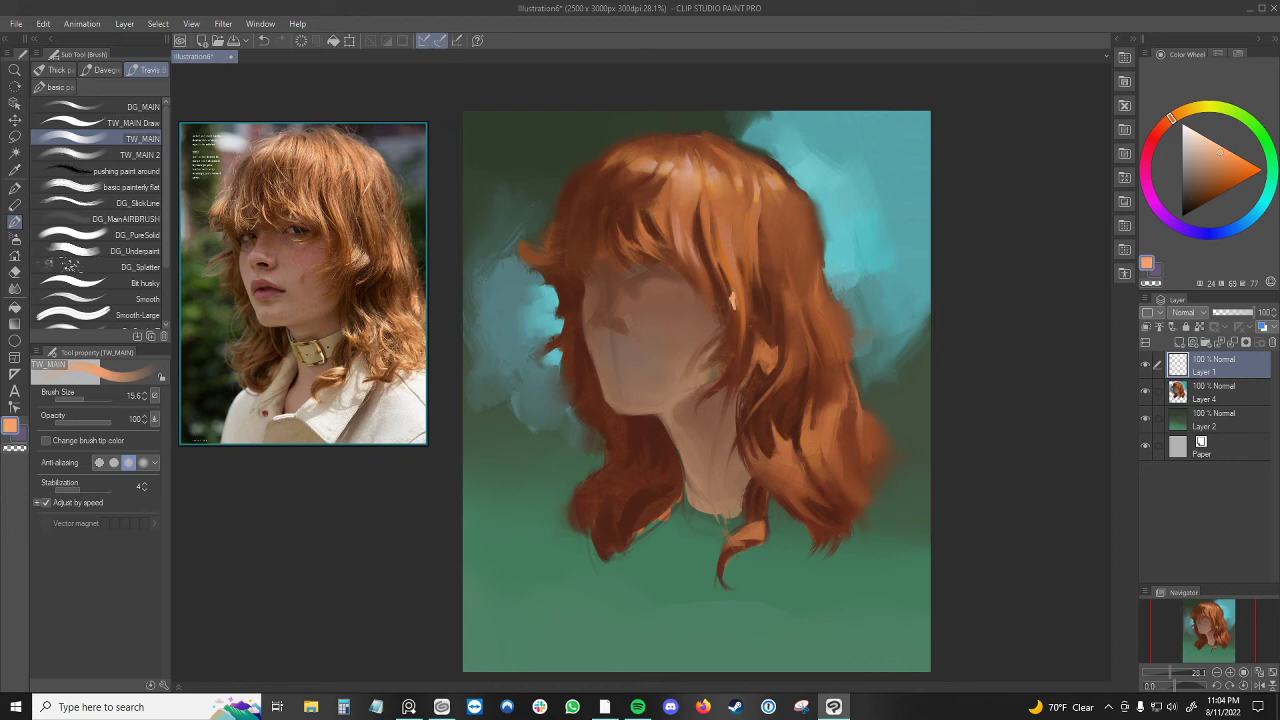
key("ctrl+z")
- Rework the strands in the bangs above the forehead with dark and mid oranges sampled from the surrounding hair
left_click(698, 263, "alt")
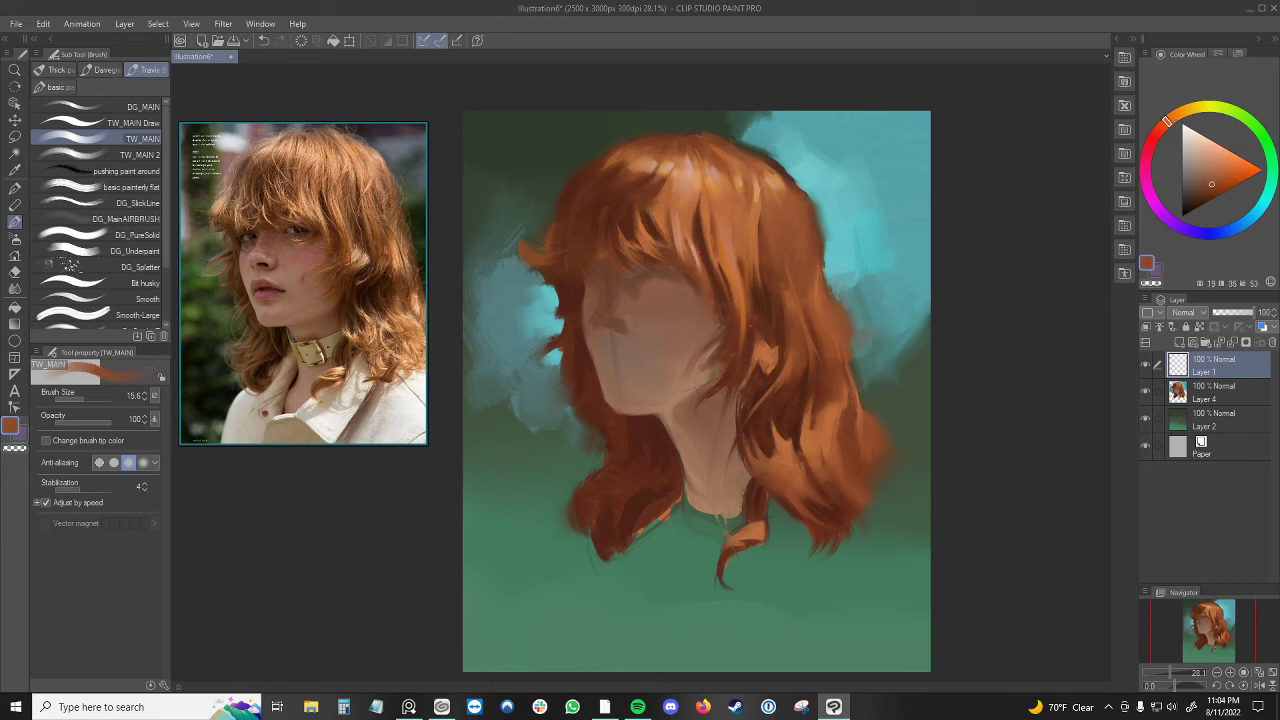
left_click(692, 222, "alt")
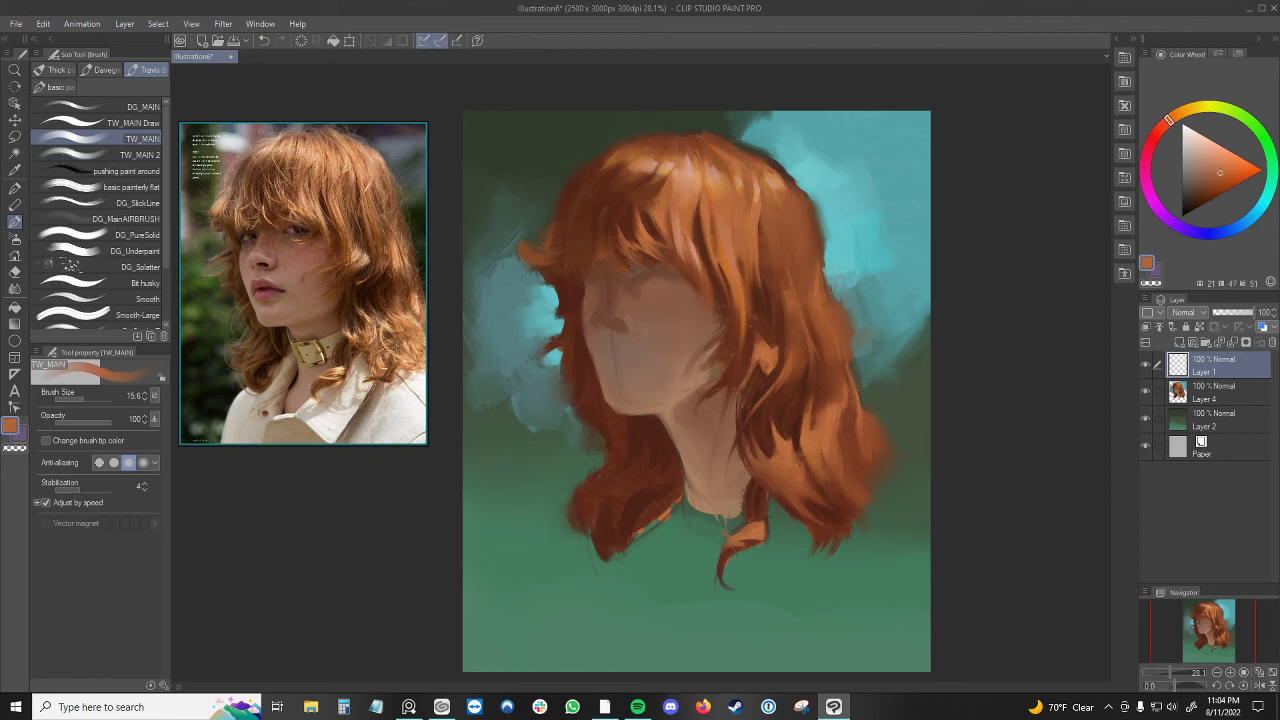
left_click(700, 250, "alt")
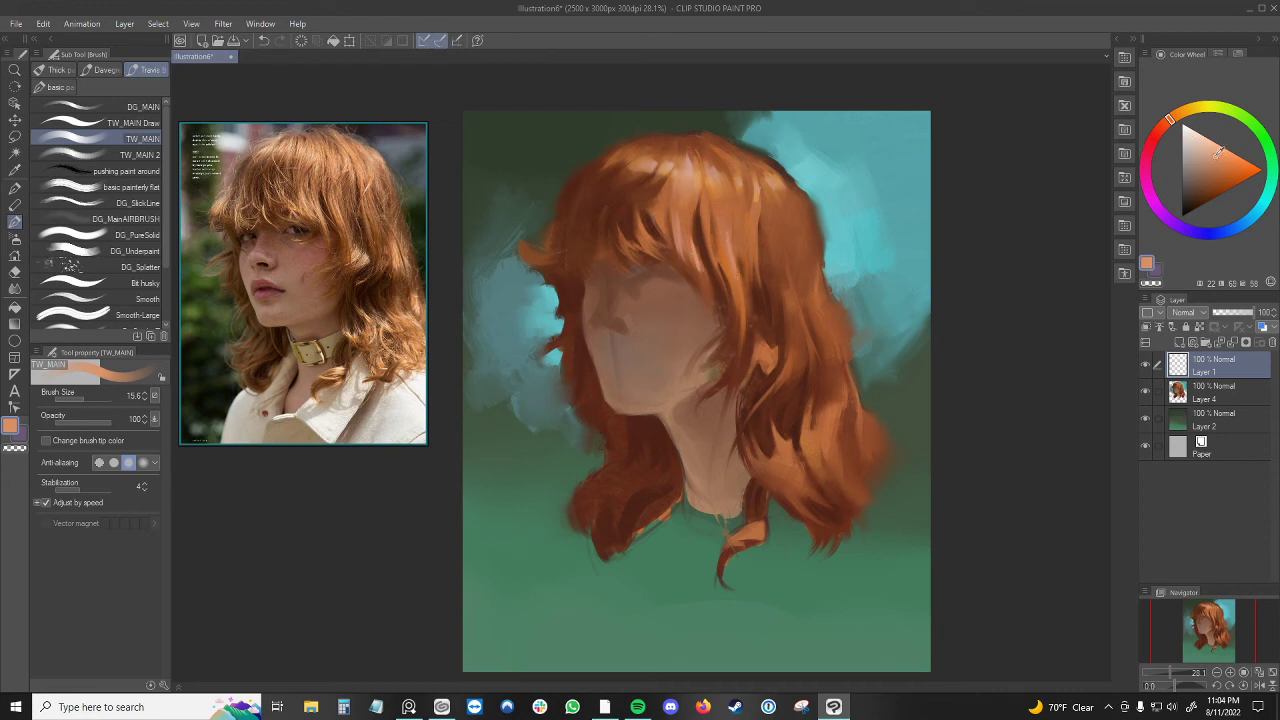
- Paint short pale peach highlight strokes across the shine band on the crown, undoing one stroke
left_click_drag(1219, 151, 1219, 148)
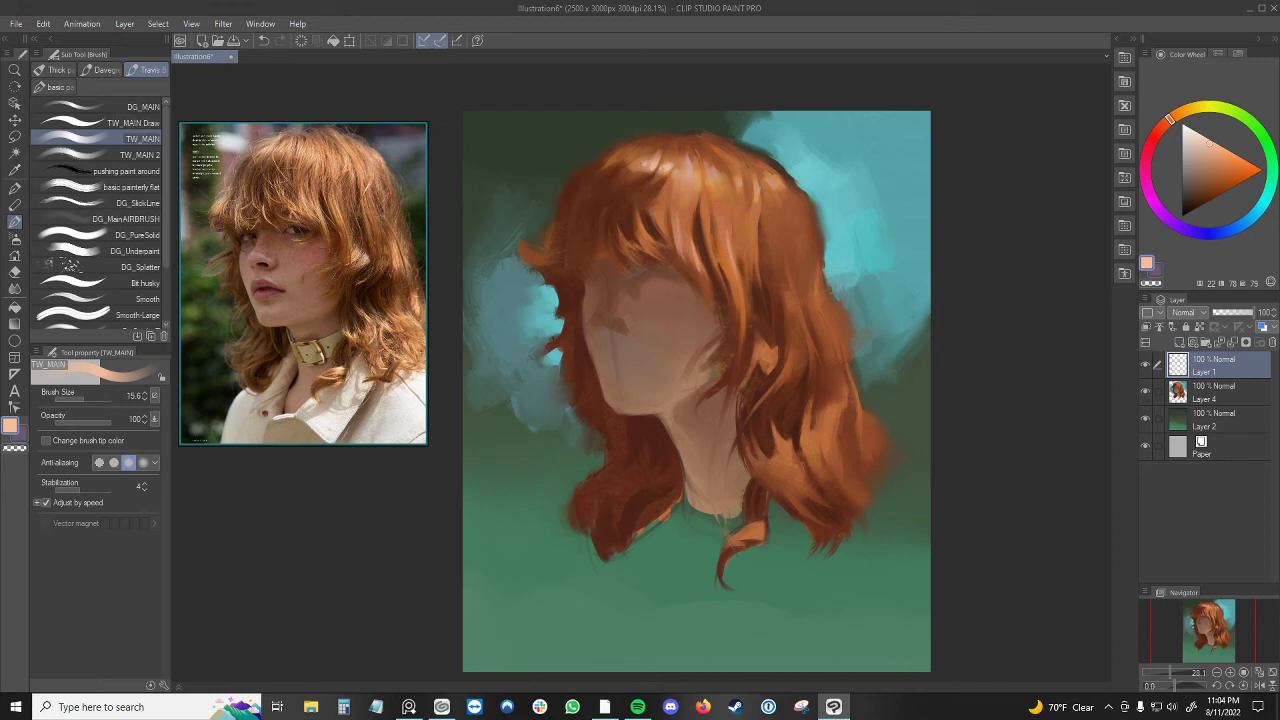
left_click_drag(676, 163, 677, 172)
left_click_drag(707, 175, 712, 188)
left_click_drag(709, 165, 736, 190)
key("ctrl+z")
left_click_drag(741, 173, 745, 187)
- Add a few light cyan reflected-light strokes to the crown's highlight band
left_click(1262, 205)
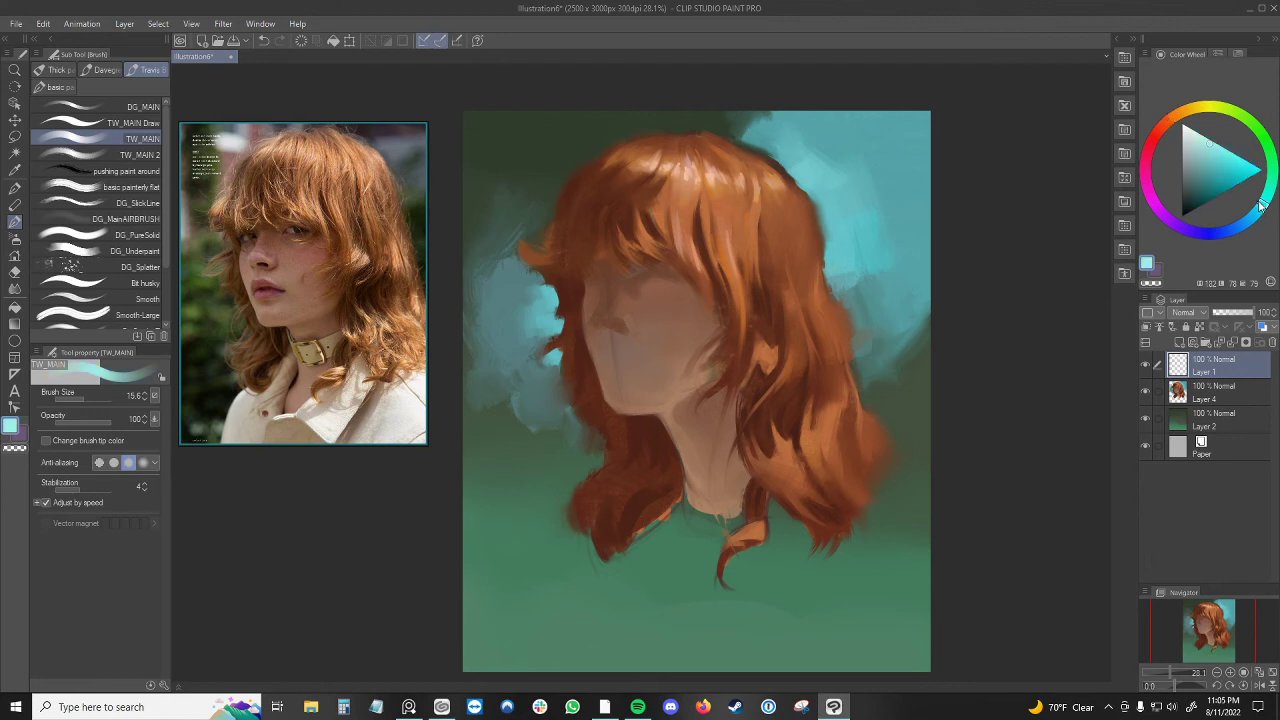
left_click(1219, 147)
mouse_move(714, 166)
left_mouse_down()
mouse_move(749, 154)
mouse_move(710, 166)
left_mouse_up()
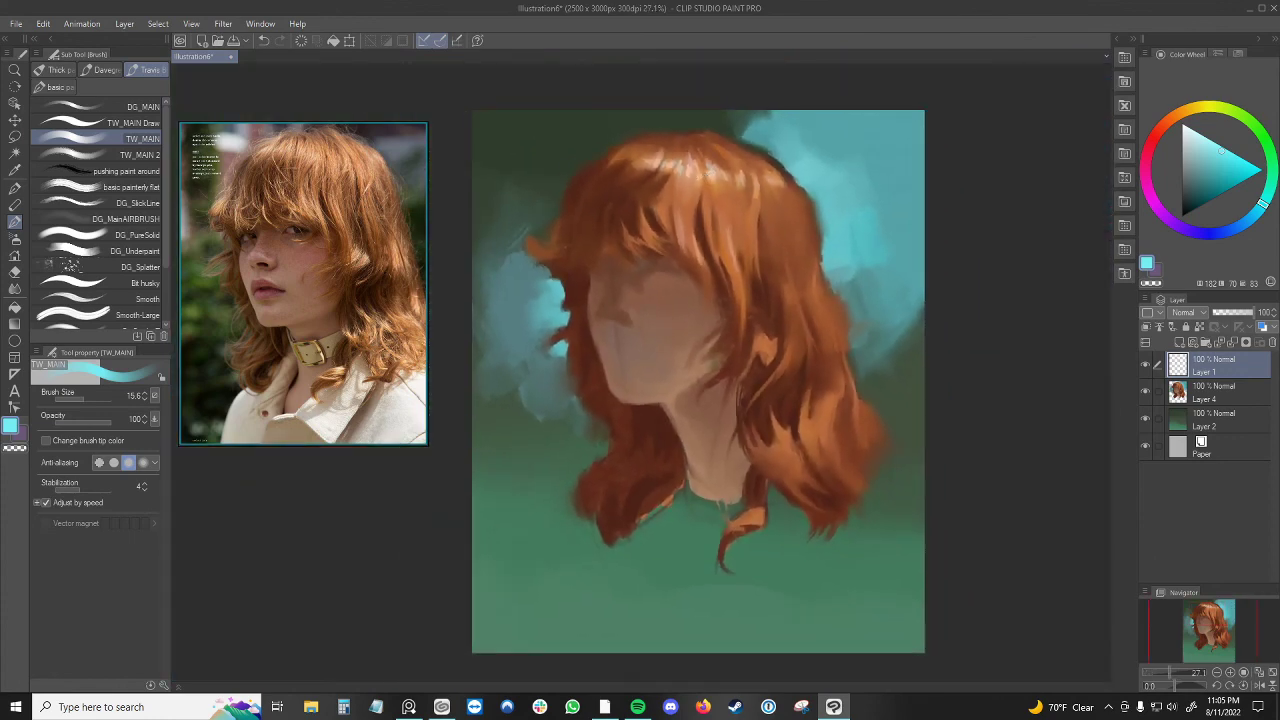
- Refine the individual bang strands over the forehead with orange and rust tones sampled from the neighbouring hair
left_click(676, 216, "alt")
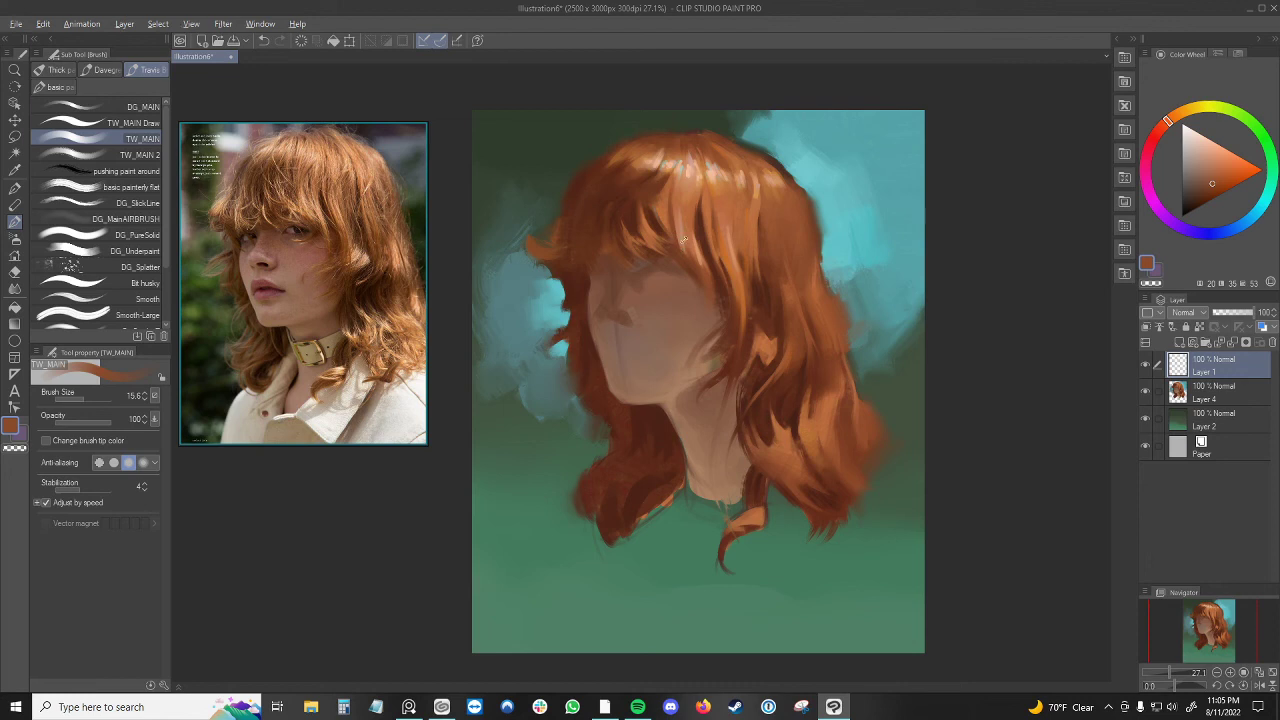
left_click(668, 236, "alt")
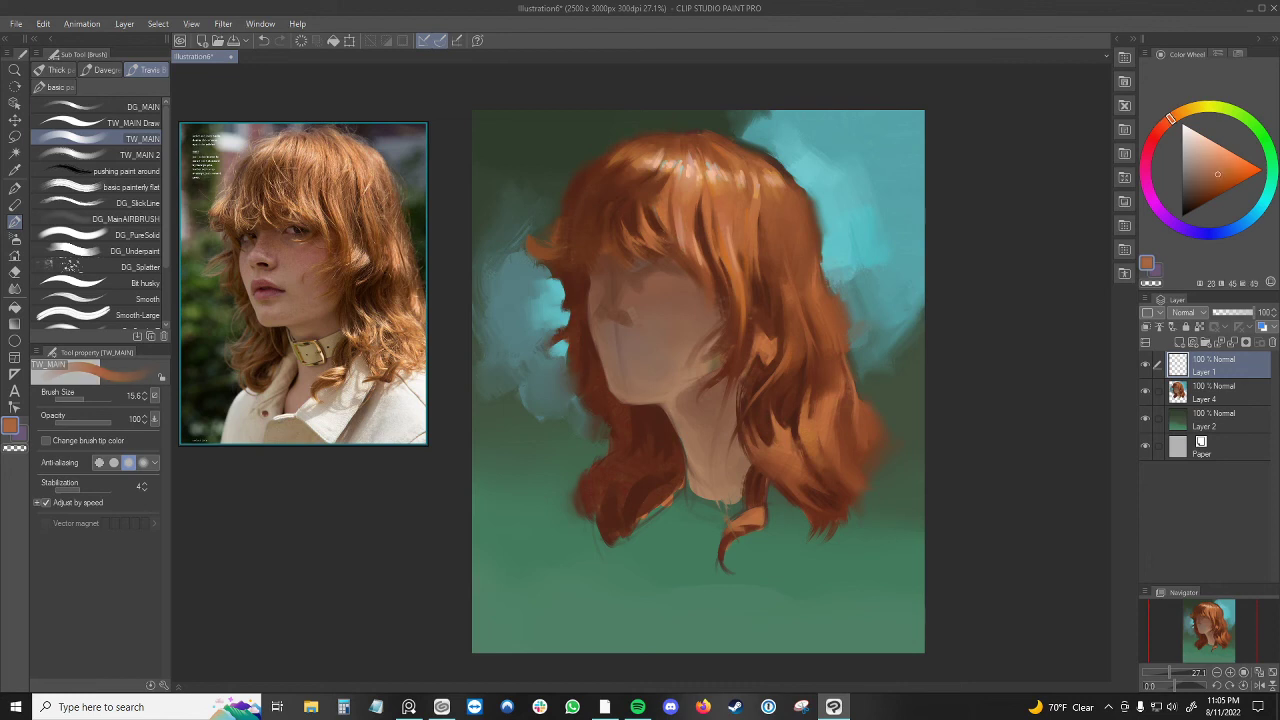
left_click(656, 240, "alt")
left_click(694, 264, "alt")
left_click(638, 228, "alt")
left_click(629, 233, "alt")
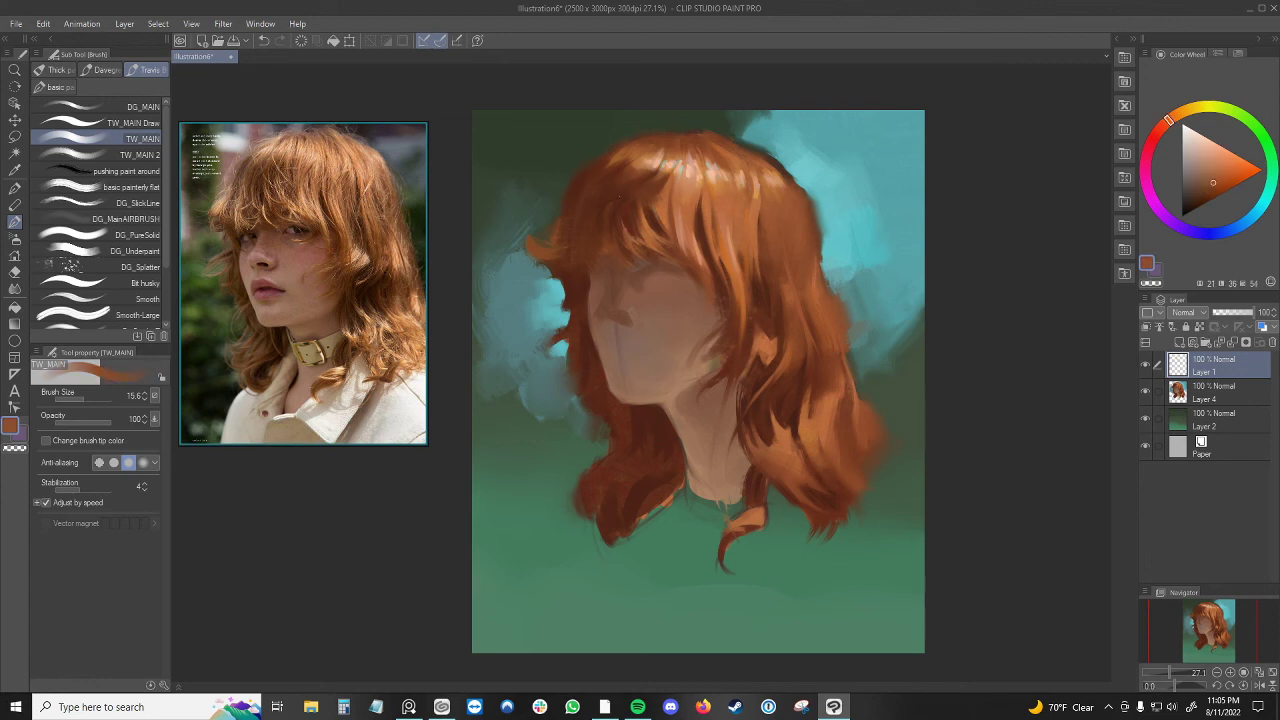
left_click(635, 232, "alt")
left_click(635, 232, "alt")
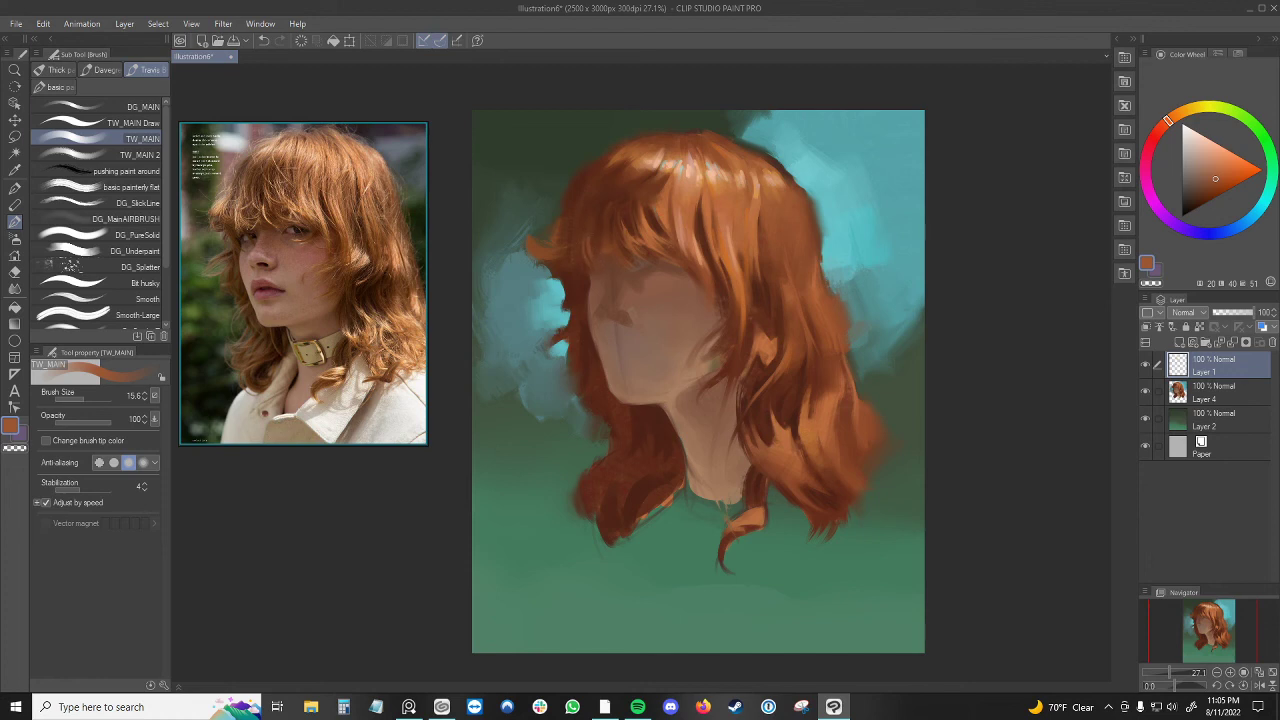
- Clean up the outline above the outward flick of hair at the temple with sampled hair and dark green background tones
left_click(564, 248, "alt")
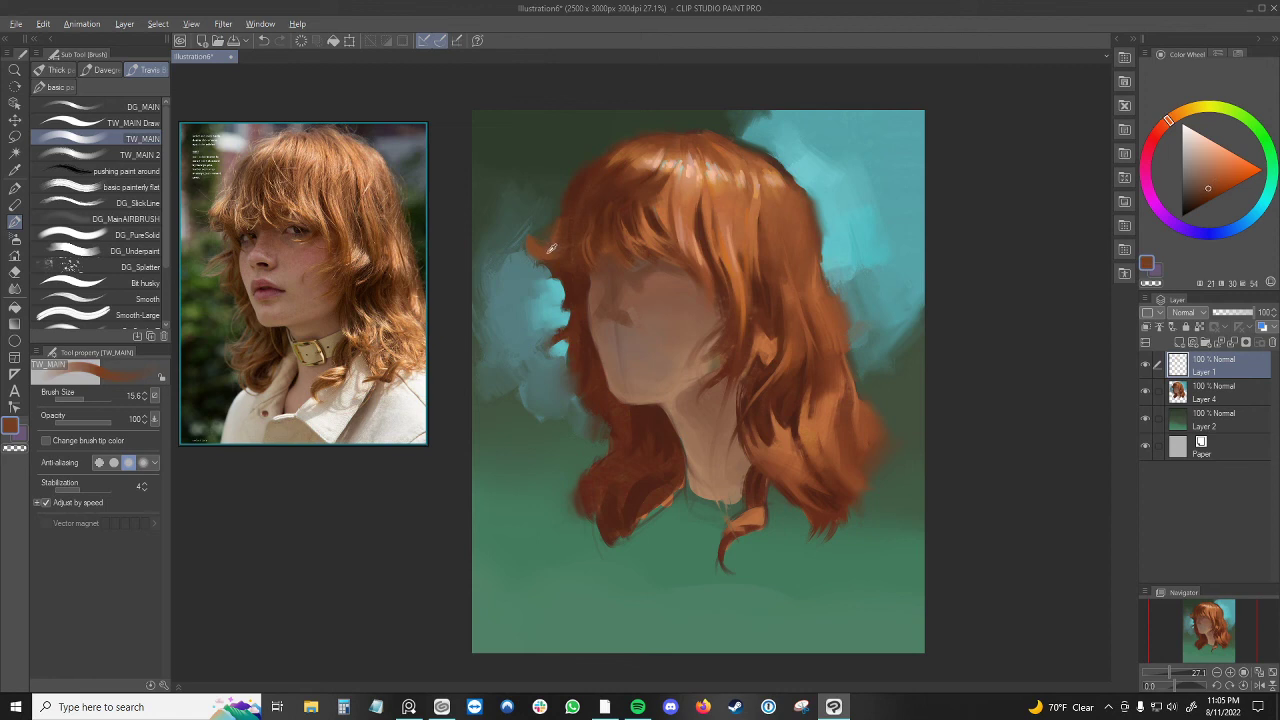
left_click(552, 248, "alt")
left_click(557, 214, "alt")
left_click(556, 213, "alt")
left_click_drag(556, 213, 555, 222, "ctrl+alt")
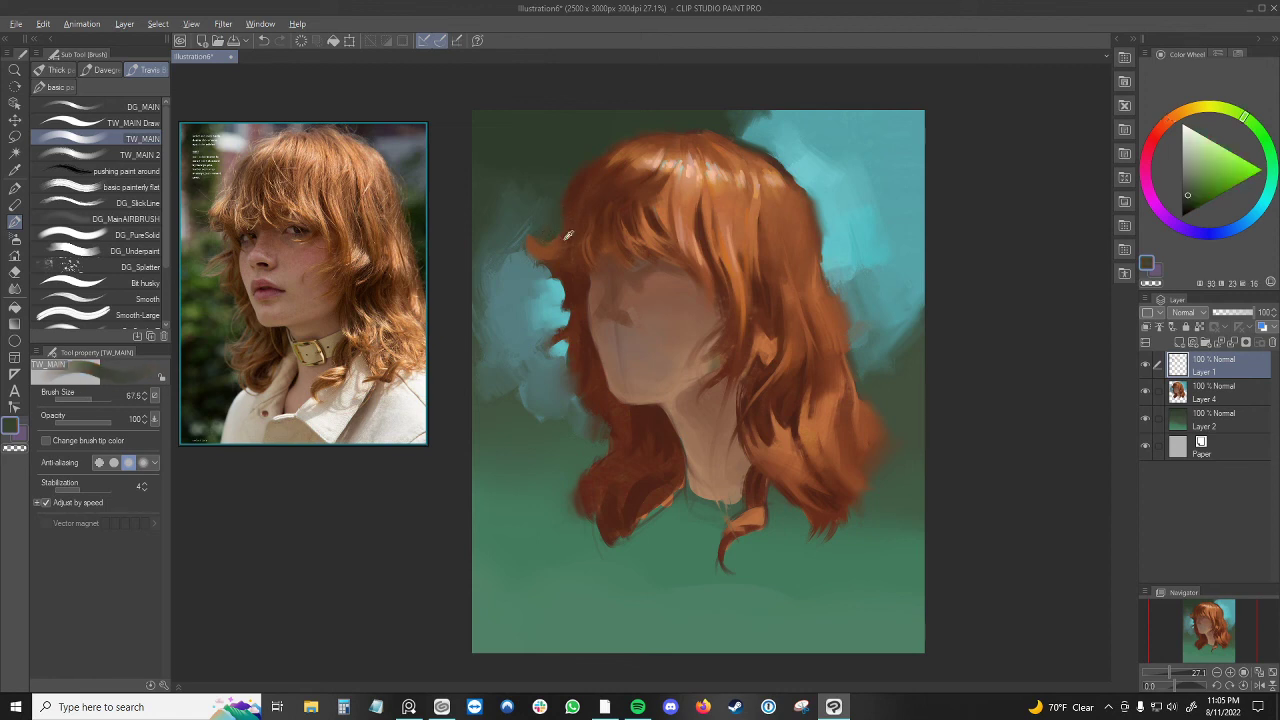
key("[")
key("[")
left_click(555, 220, "alt")
- Reshape the outward flick of hair at the temple with sampled rust and background tones, using a brush size of about 38
left_click(557, 244, "alt")
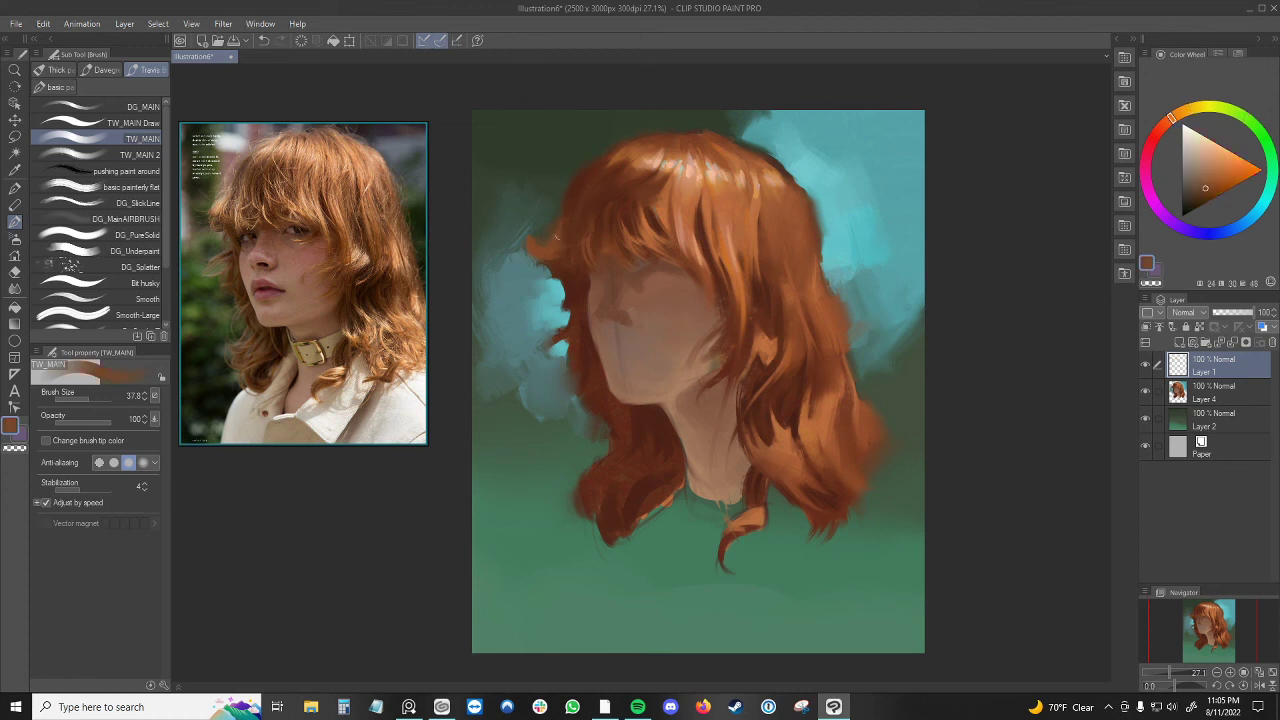
left_click(538, 234, "alt")
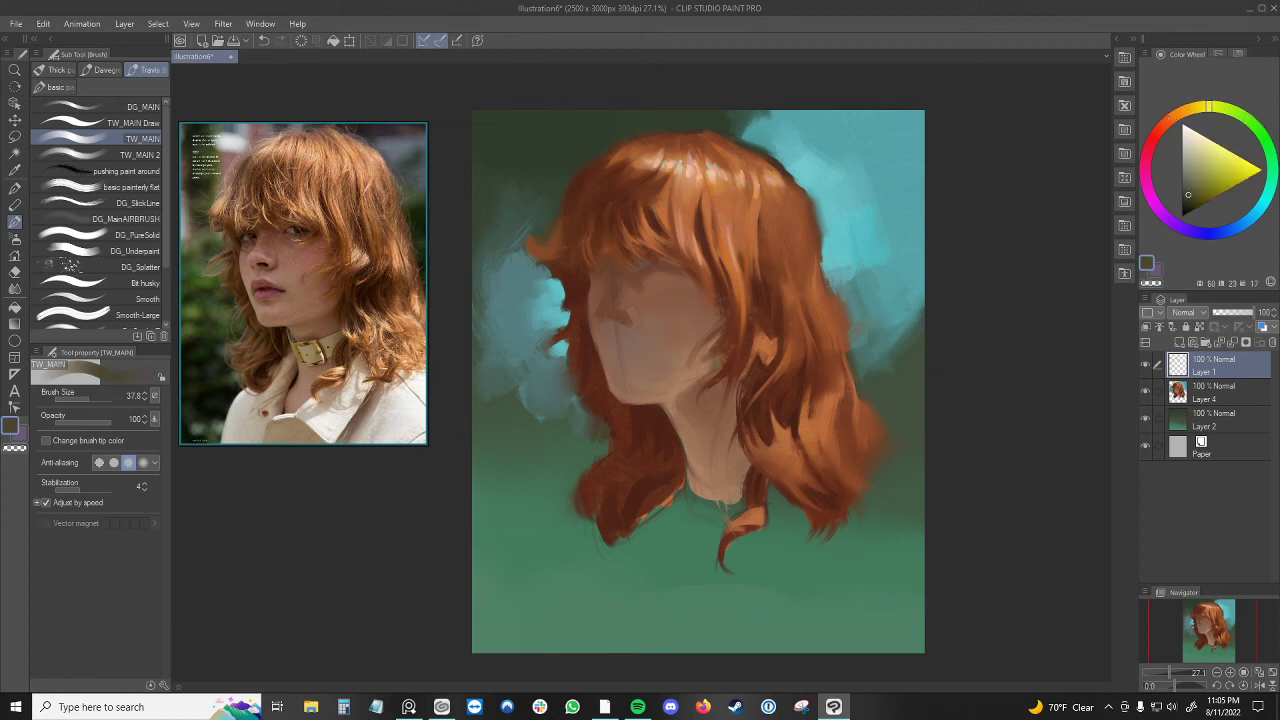
left_click(541, 251, "alt")
left_click_drag(546, 251, 535, 246)
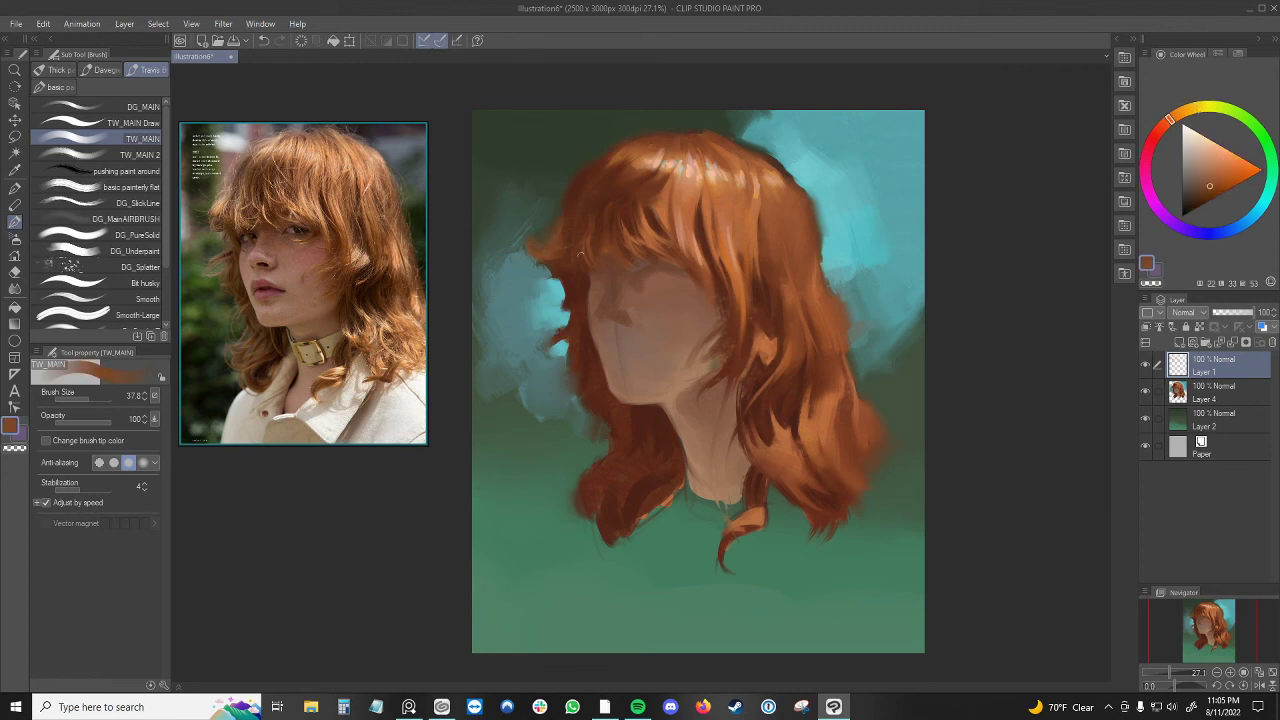
key("[")
left_click(564, 253, "alt")
- Mix a muted greyish brown from the dark hair shadow and paint subdued strands in the shadow-side curls beside the neck
left_click(663, 414, "alt")
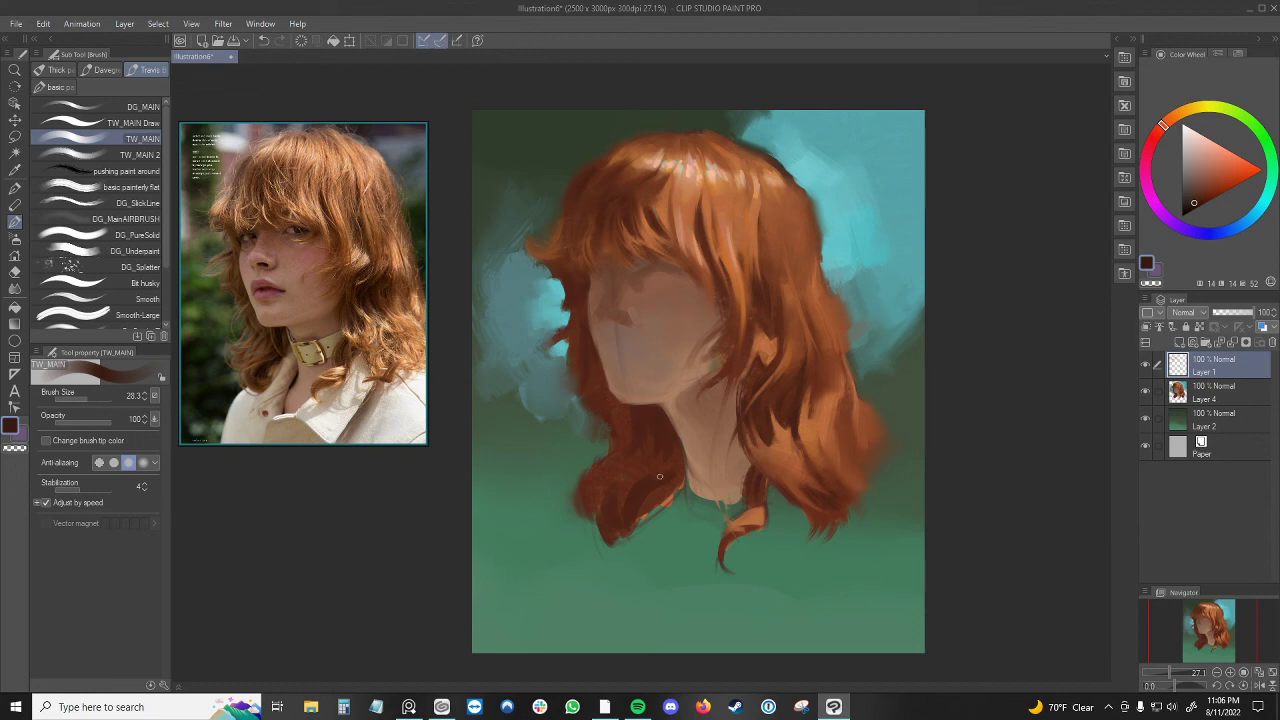
left_click(1185, 187)
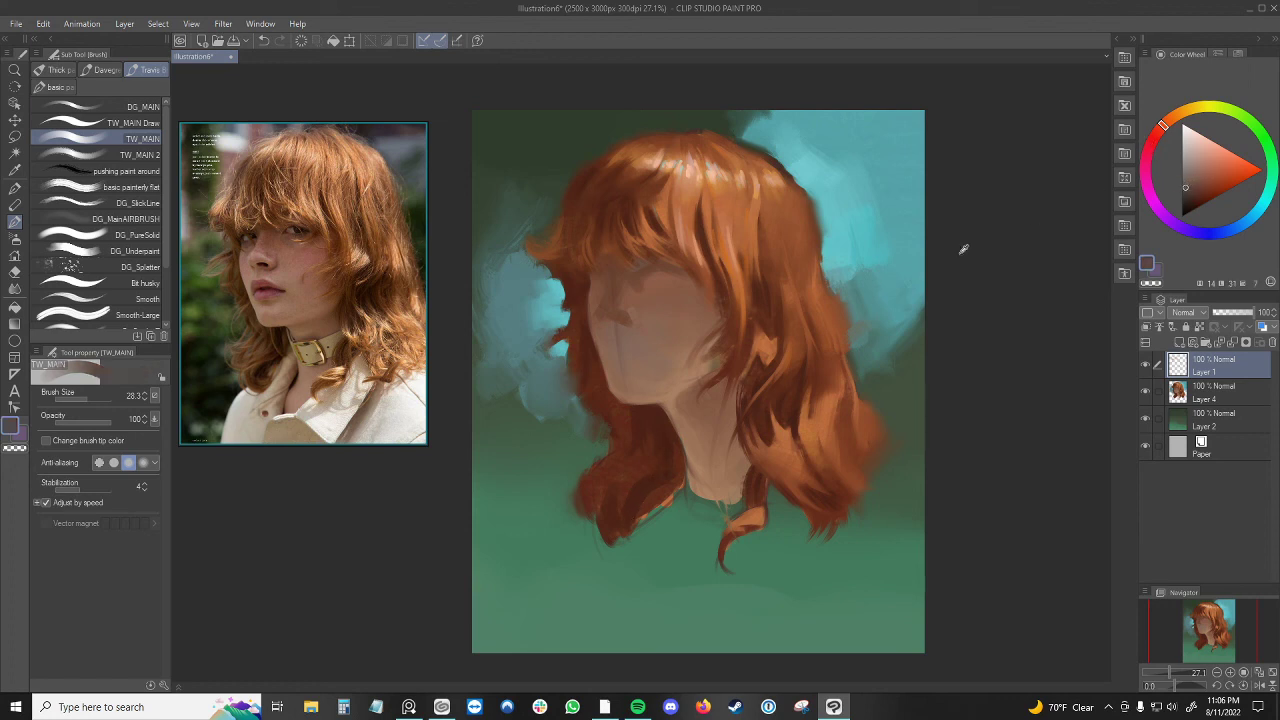
left_click(634, 473, "alt")
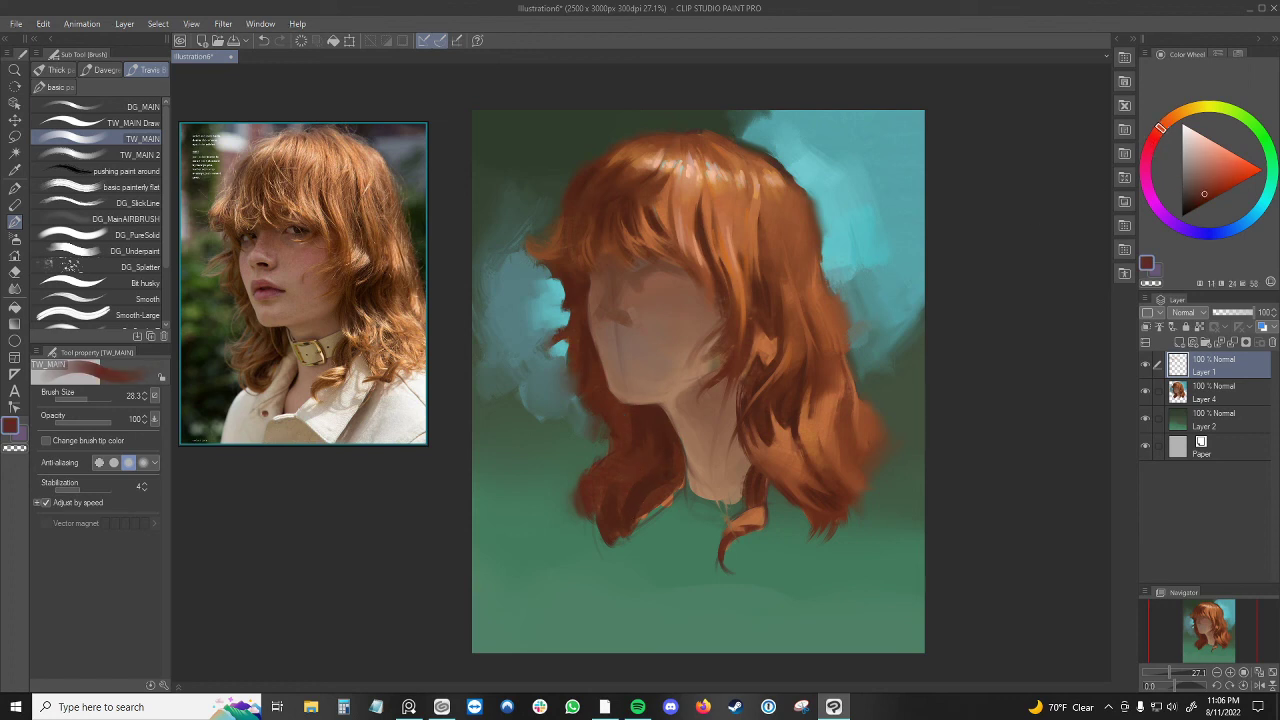
left_click(1195, 182)
left_click(1190, 184)
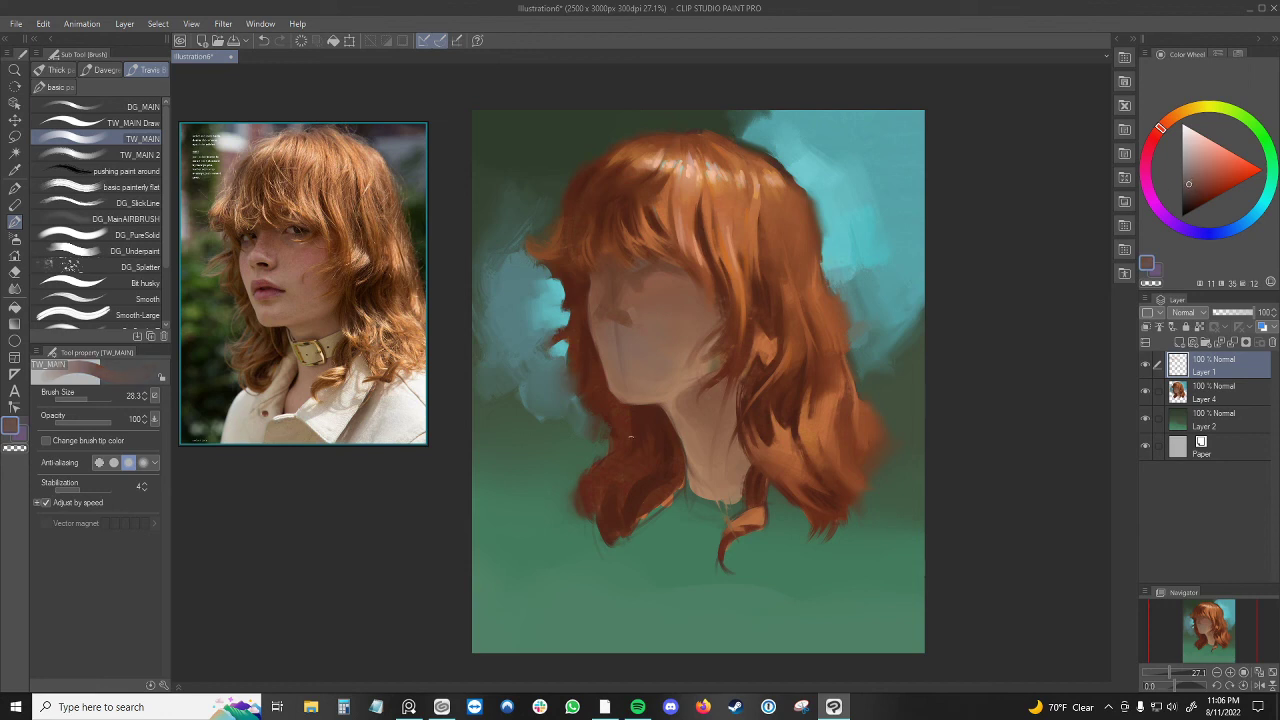
left_click(649, 450)
key("ctrl+z")
key("ctrl+y")
- Blend the shadow-side curls below the jaw with dark reds and browns repeatedly sampled from the hair
left_click(592, 361, "alt")
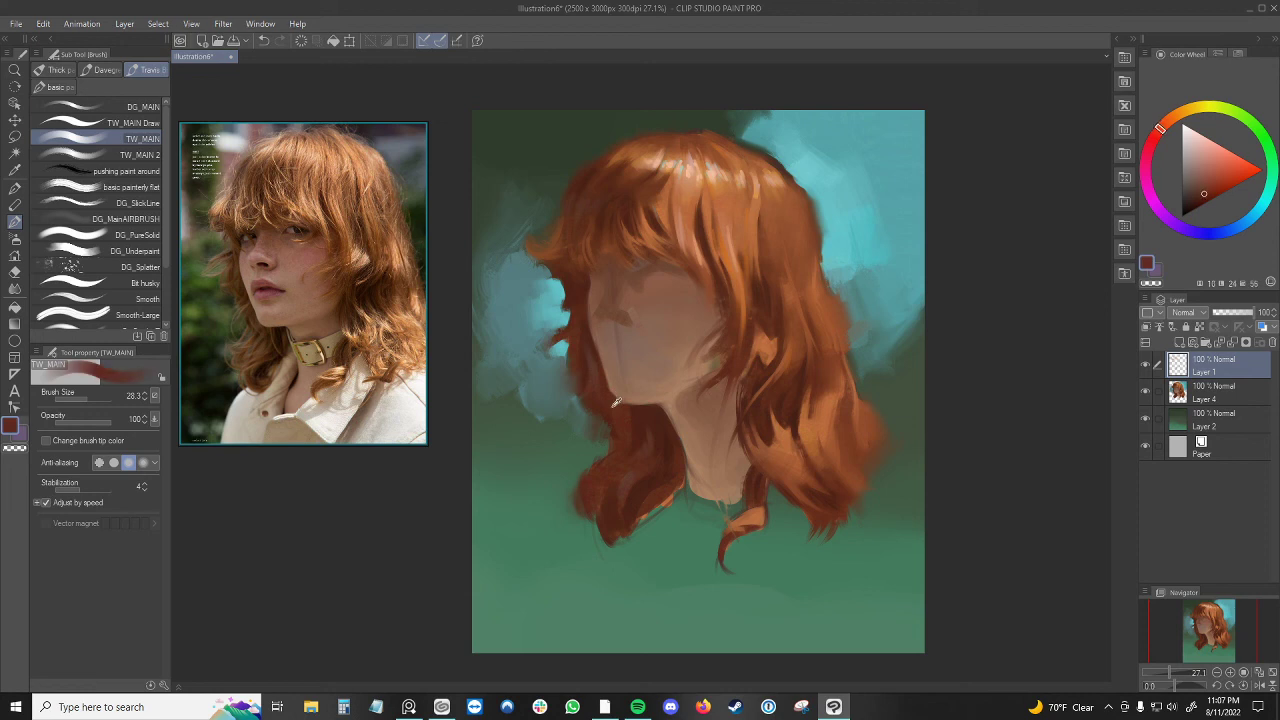
left_click(587, 333, "alt")
left_click(593, 376, "alt")
left_click(630, 480, "alt")
left_click(642, 426, "alt")
left_click(644, 448, "alt")
left_click(648, 434, "alt")
left_click(647, 453, "alt")
left_click(649, 450, "alt")
left_click(646, 434, "alt")
- Refine the narrow shadow-side hair strands along the cheek and jaw with dark tones sampled nearby
left_click(602, 392, "alt")
left_click(608, 370, "alt")
left_click(586, 362, "alt")
left_click(597, 379, "alt")
left_click(576, 352, "alt")
- Touch up the blue background just below the temple's hair flick with sampled blue, and brighten the colour slightly
left_click(552, 302, "alt")
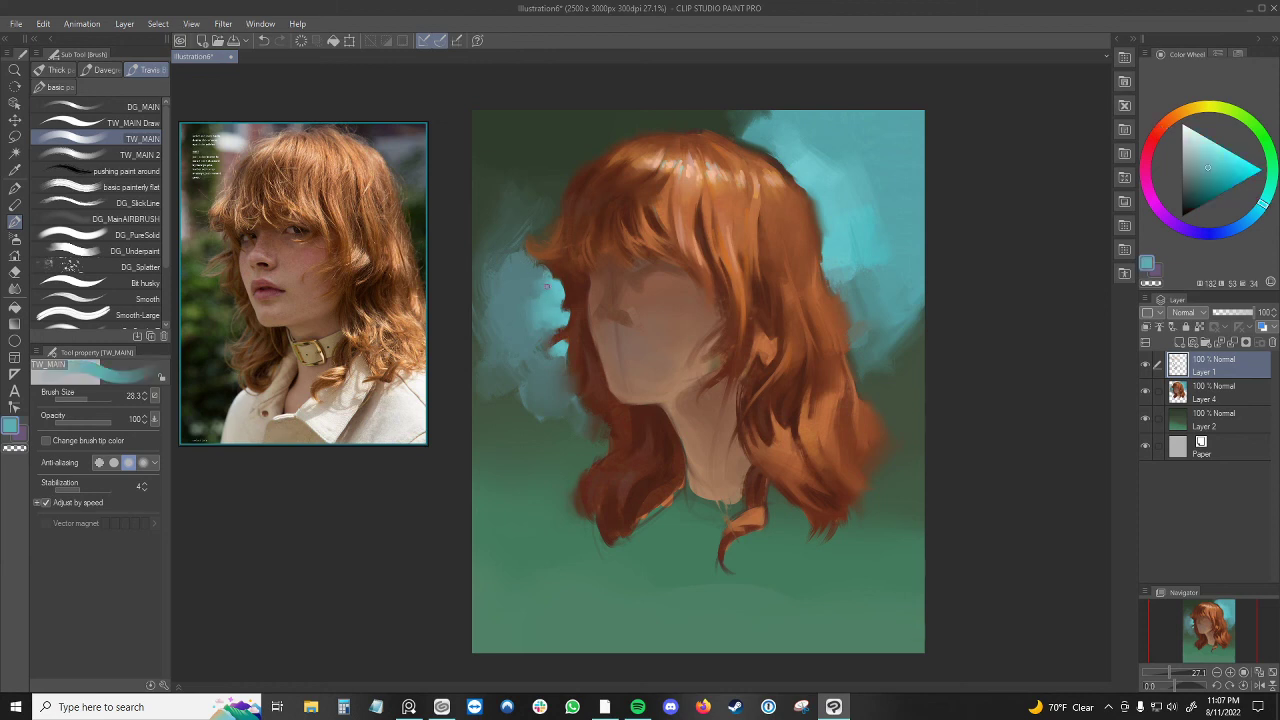
left_click_drag(538, 268, 536, 296)
left_click(1220, 158)
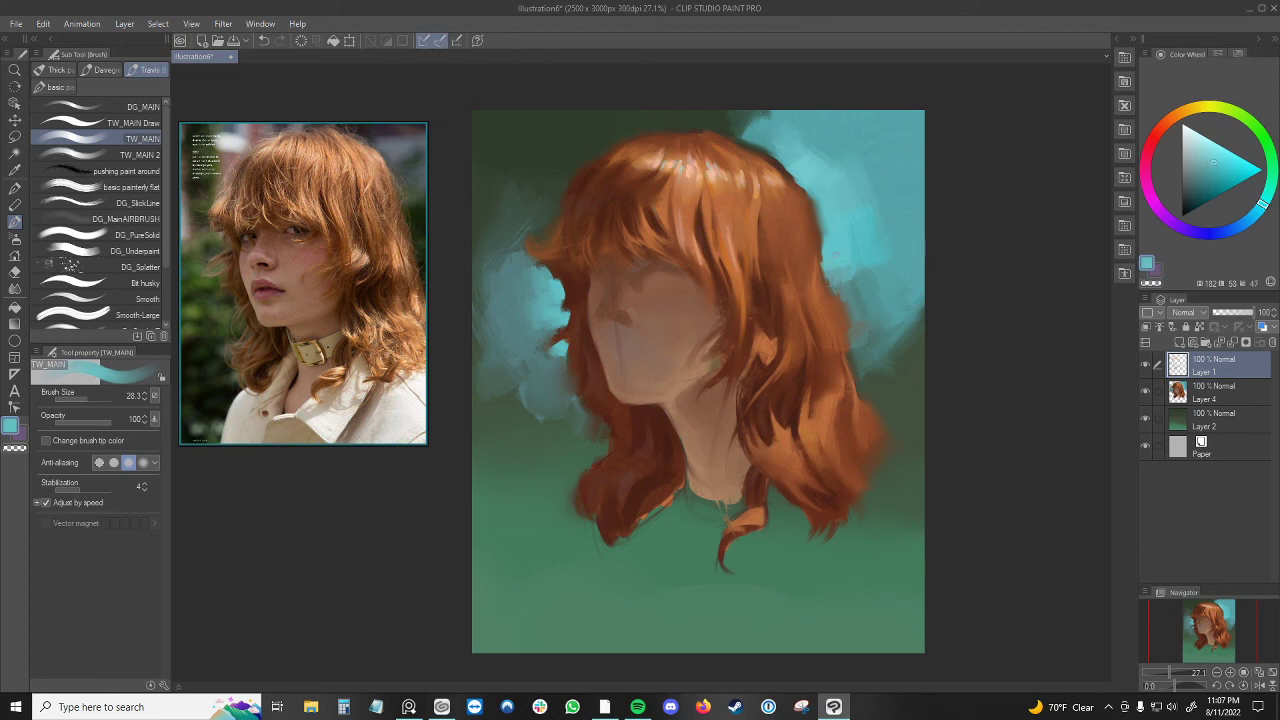
- Paint a saturated bright cyan accent against the back of the hair with a brush size of about 87, and soften it with Blur
left_click(1234, 153)
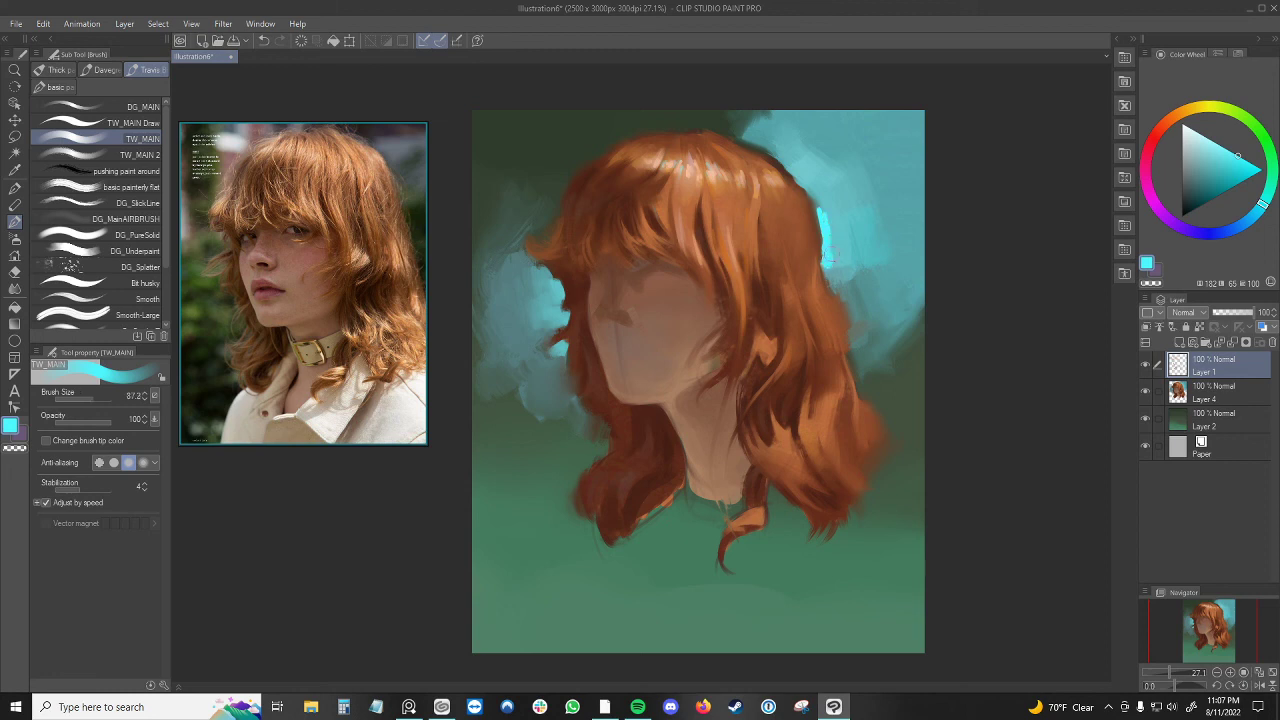
mouse_move(828, 256)
left_mouse_down()
mouse_move(830, 212)
mouse_move(838, 262)
left_mouse_up()
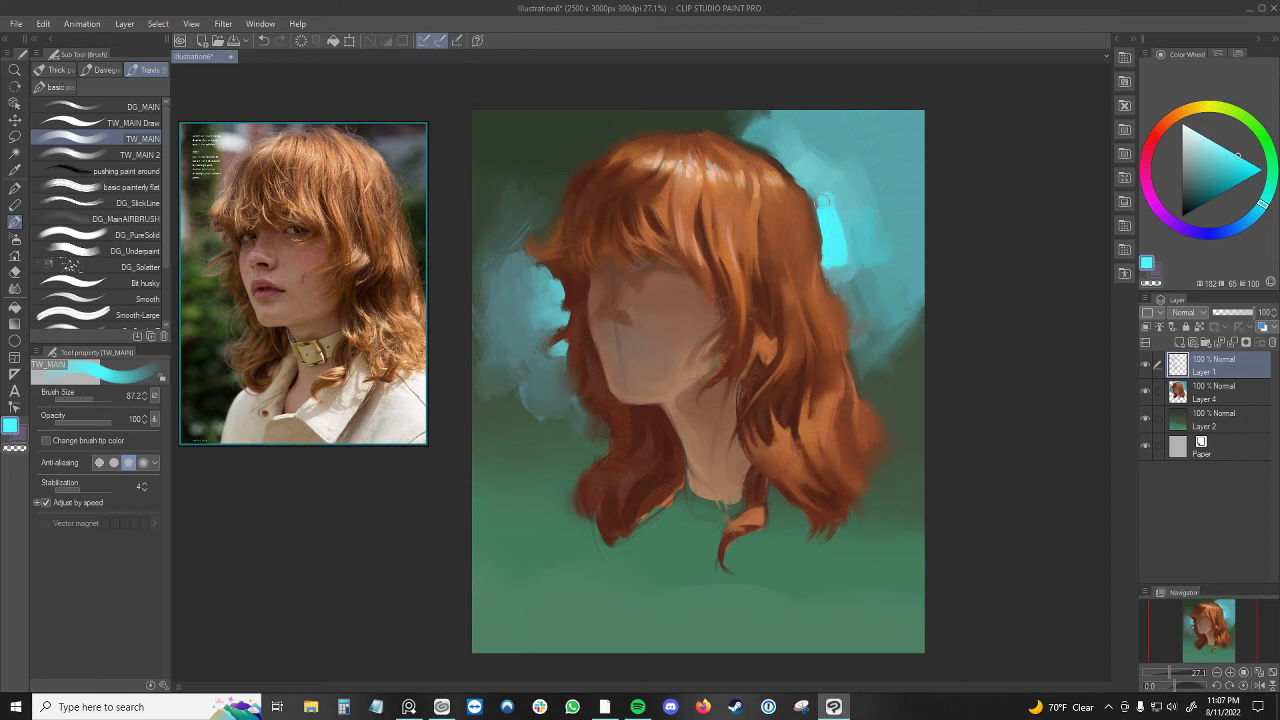
left_click_drag(822, 201, 829, 205)
key("j")
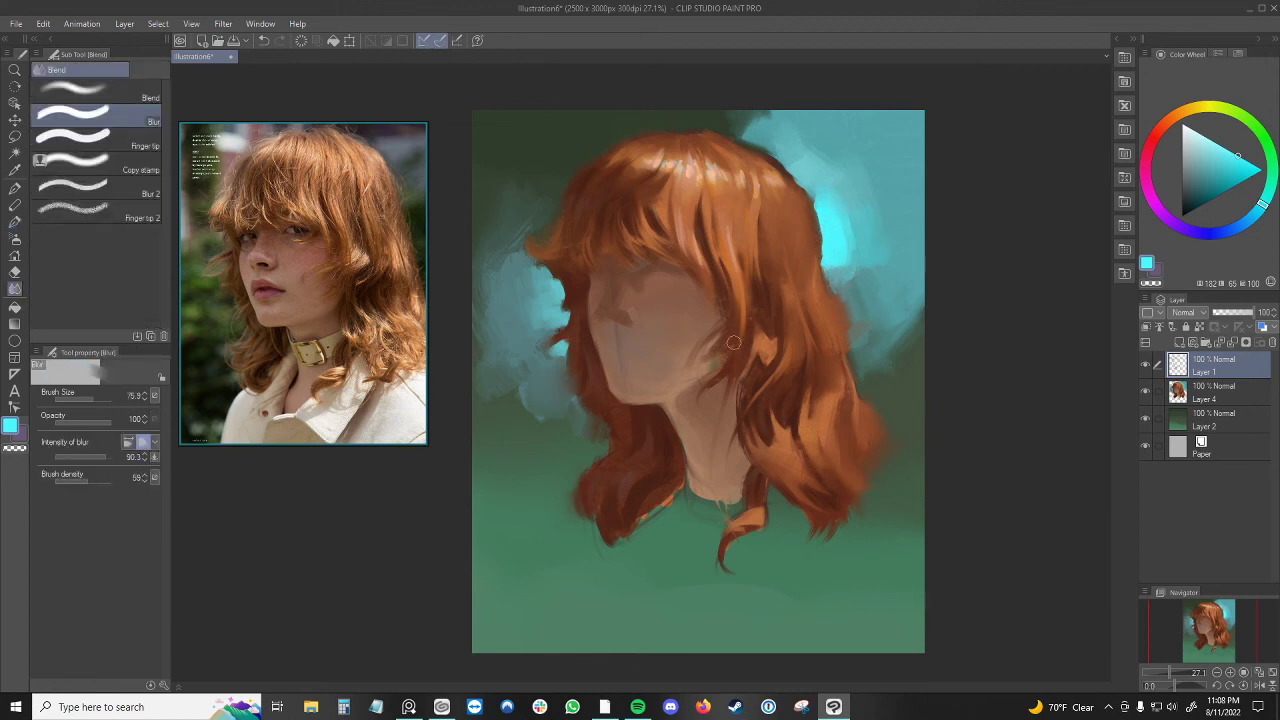
key("b")
left_click_drag(560, 289, 554, 289, "ctrl+alt")
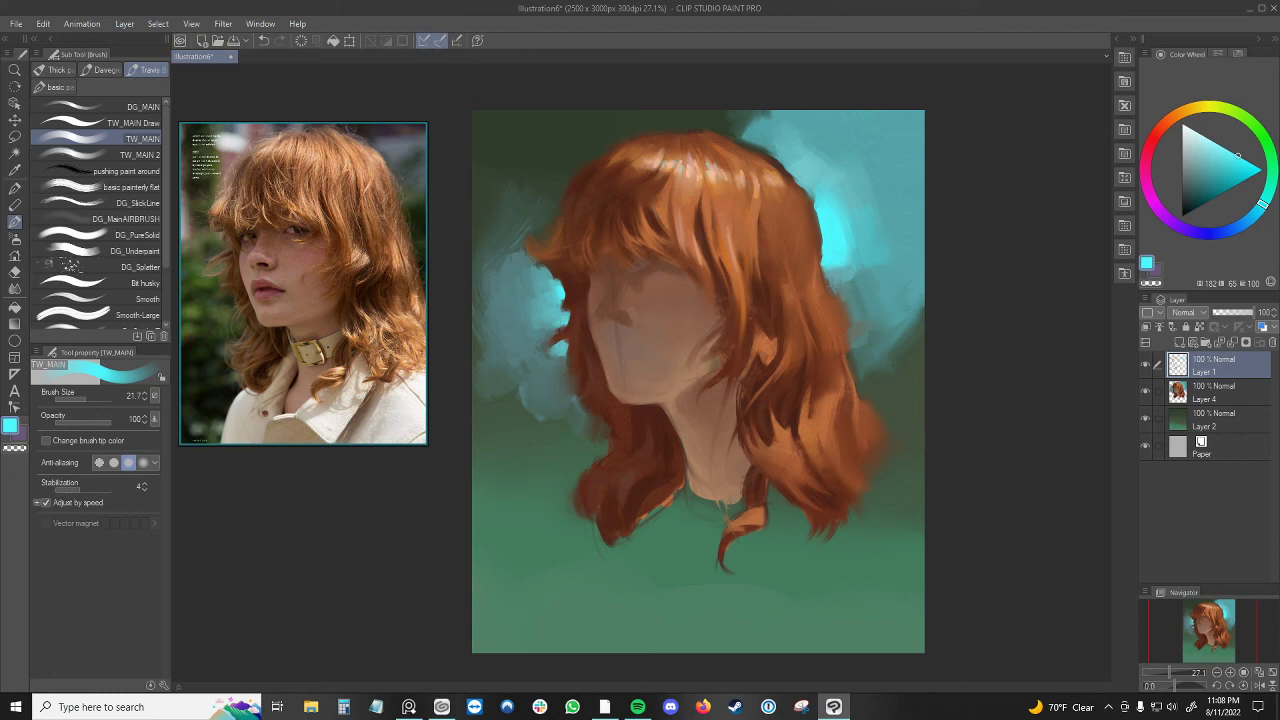
left_click_drag(874, 240, 868, 223)
key("ctrl+z")
- Switch to the DG_Underpaint brush and mix a pale beige for the clothing, undoing two test strokes below the neck
left_click(155, 250)
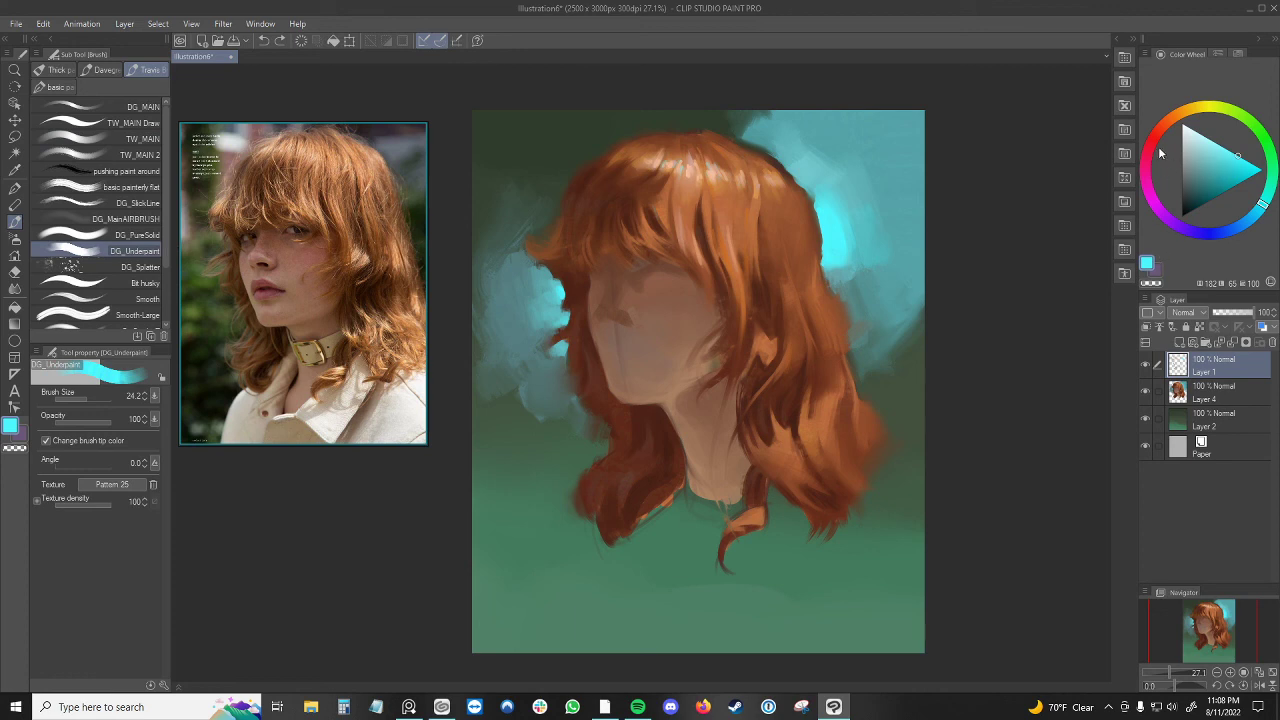
left_click(1192, 106)
left_click(1190, 150)
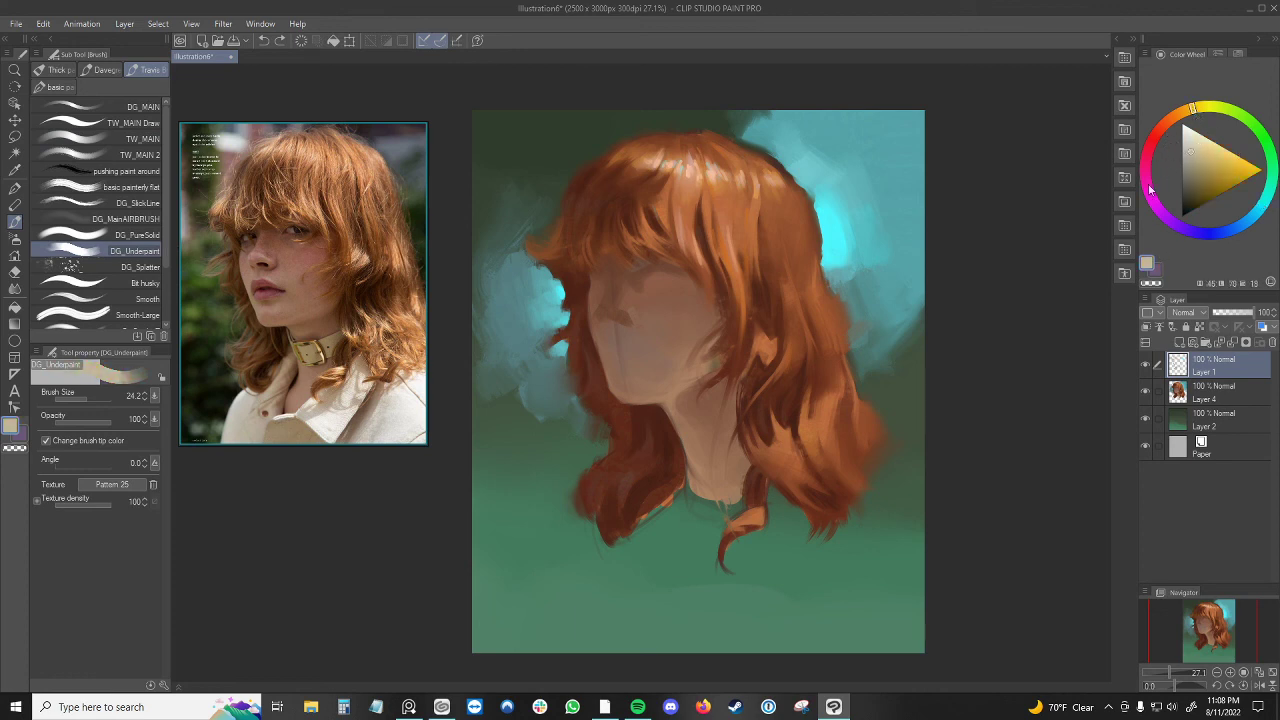
left_click_drag(650, 598, 680, 536)
key("ctrl+z")
left_click(1194, 164)
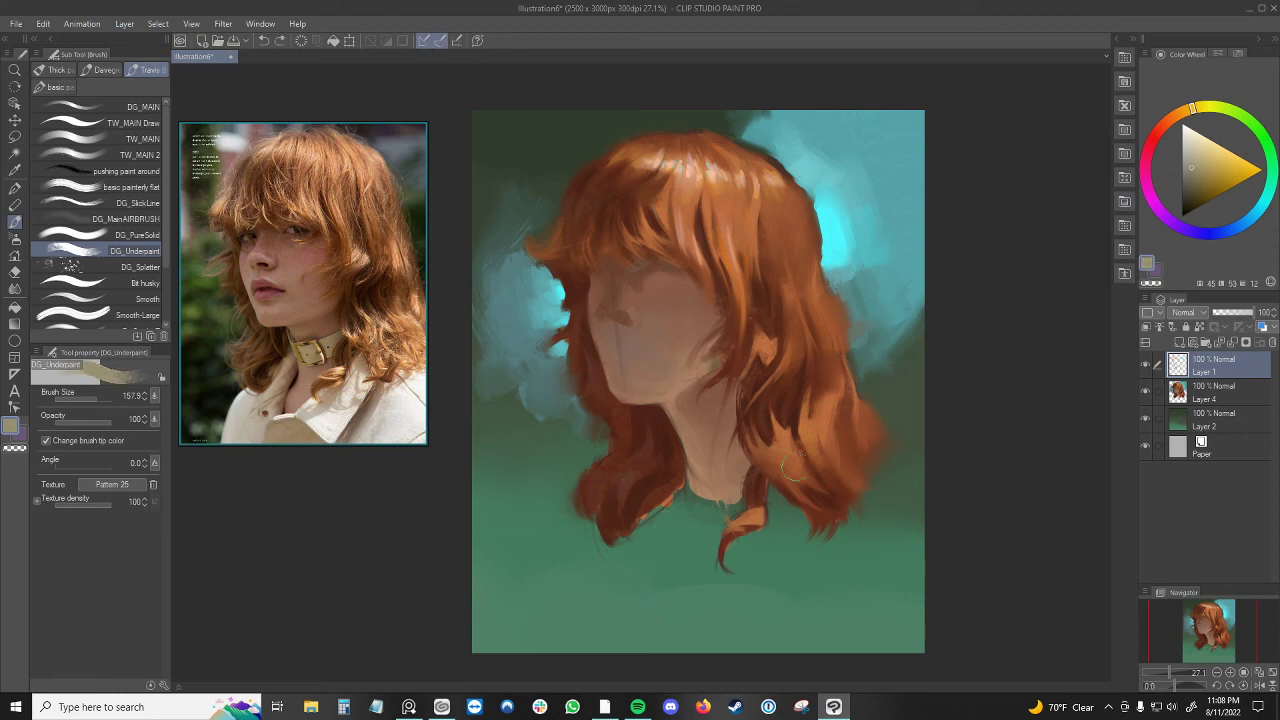
left_click(1193, 152)
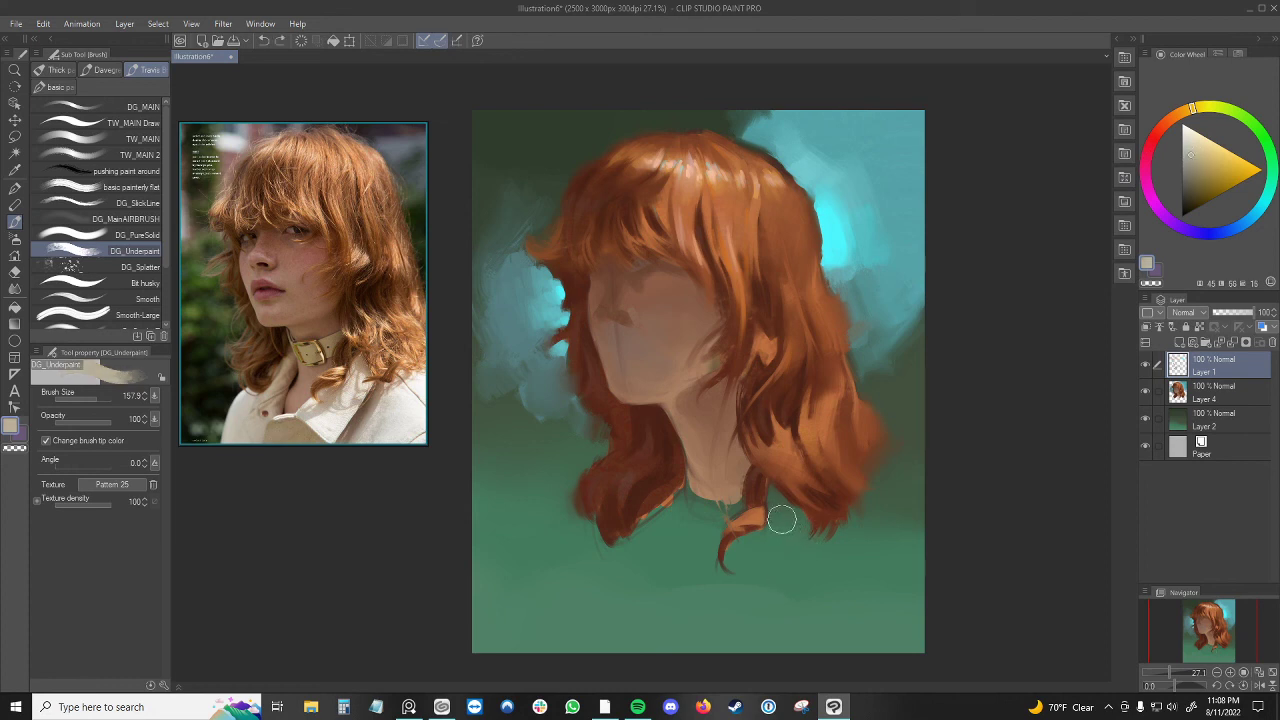
mouse_move(782, 519)
left_mouse_down()
mouse_move(798, 526)
mouse_move(772, 557)
mouse_move(740, 562)
mouse_move(728, 548)
mouse_move(754, 571)
mouse_move(718, 585)
mouse_move(720, 602)
left_mouse_up()
key("ctrl+z")
- Enlarge the brush to about 230 and block in the light beige collar flap running diagonally down from the lit-side curls
key("[")
key("]")
key("]")
key("]")
key("]")
key("]")
key("]")
mouse_move(751, 560)
left_mouse_down()
mouse_move(707, 591)
mouse_move(717, 603)
left_mouse_up()
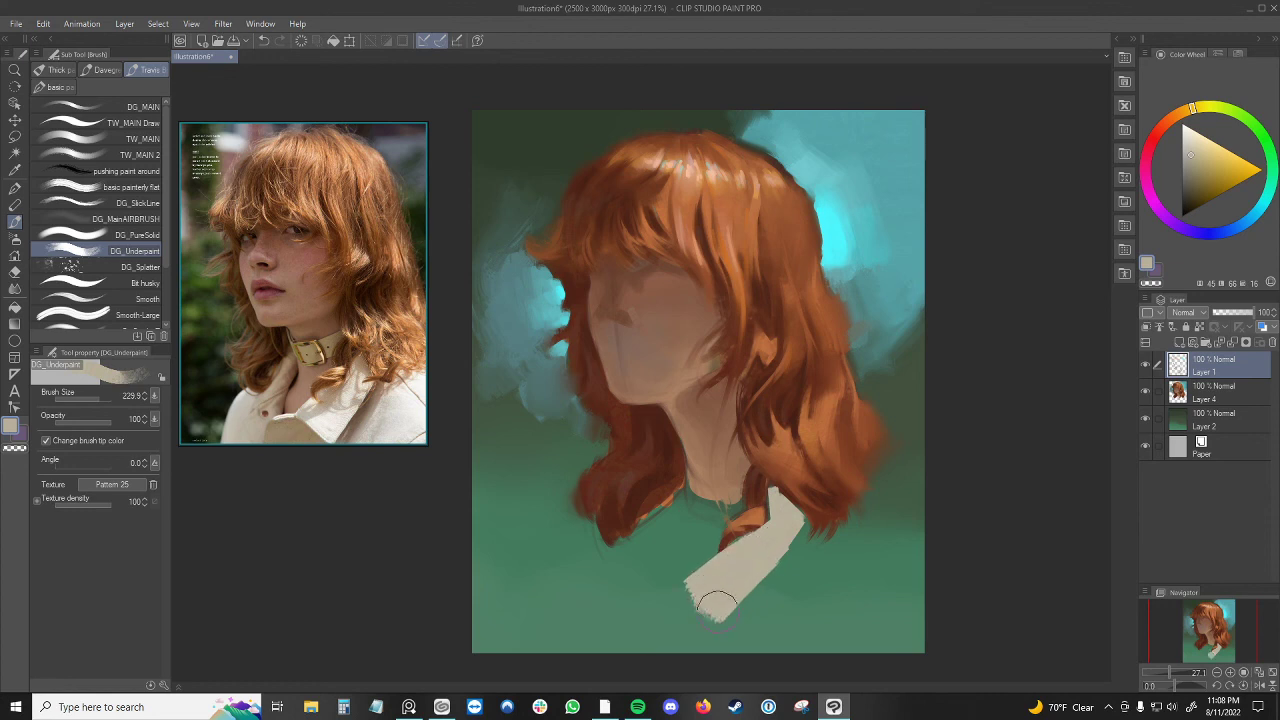
- Reduce the brush to 116, mix a darker greyish olive-beige and block in the shadow-side collar beside the neck
key("[")
key("[")
key("[")
left_click_drag(1191, 164, 1192, 170)
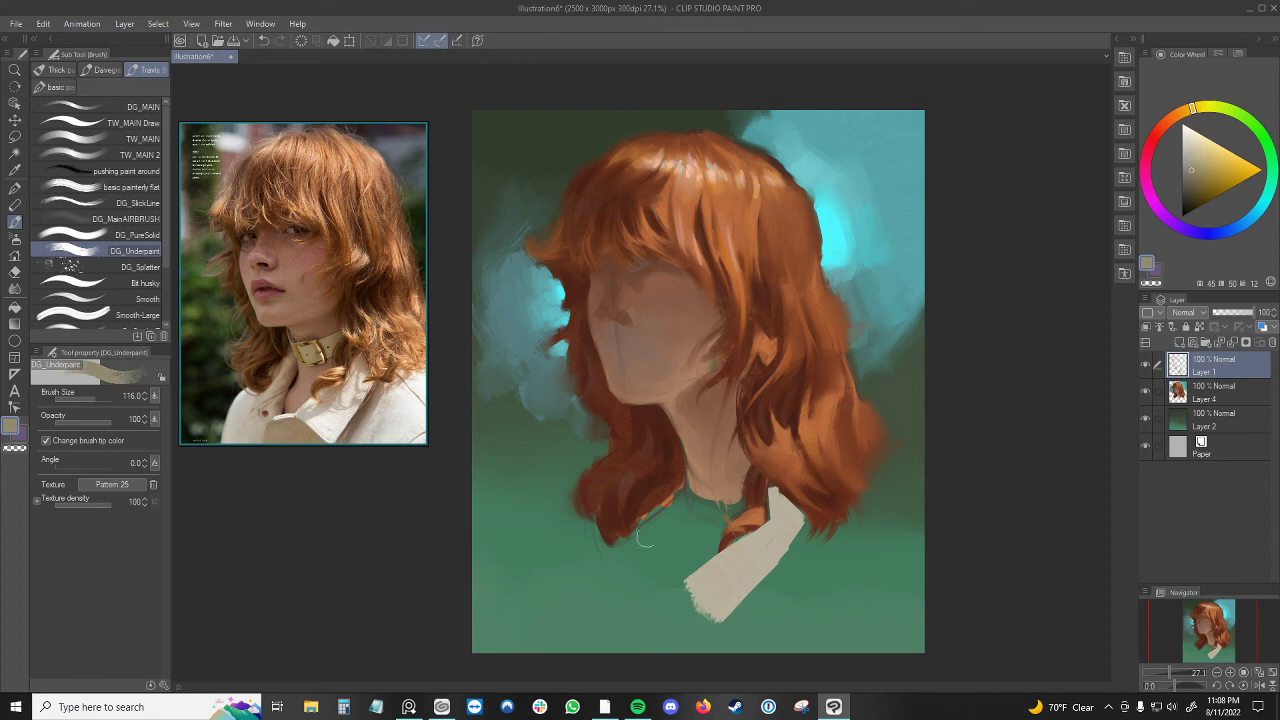
left_click(1199, 170)
left_click(1180, 114)
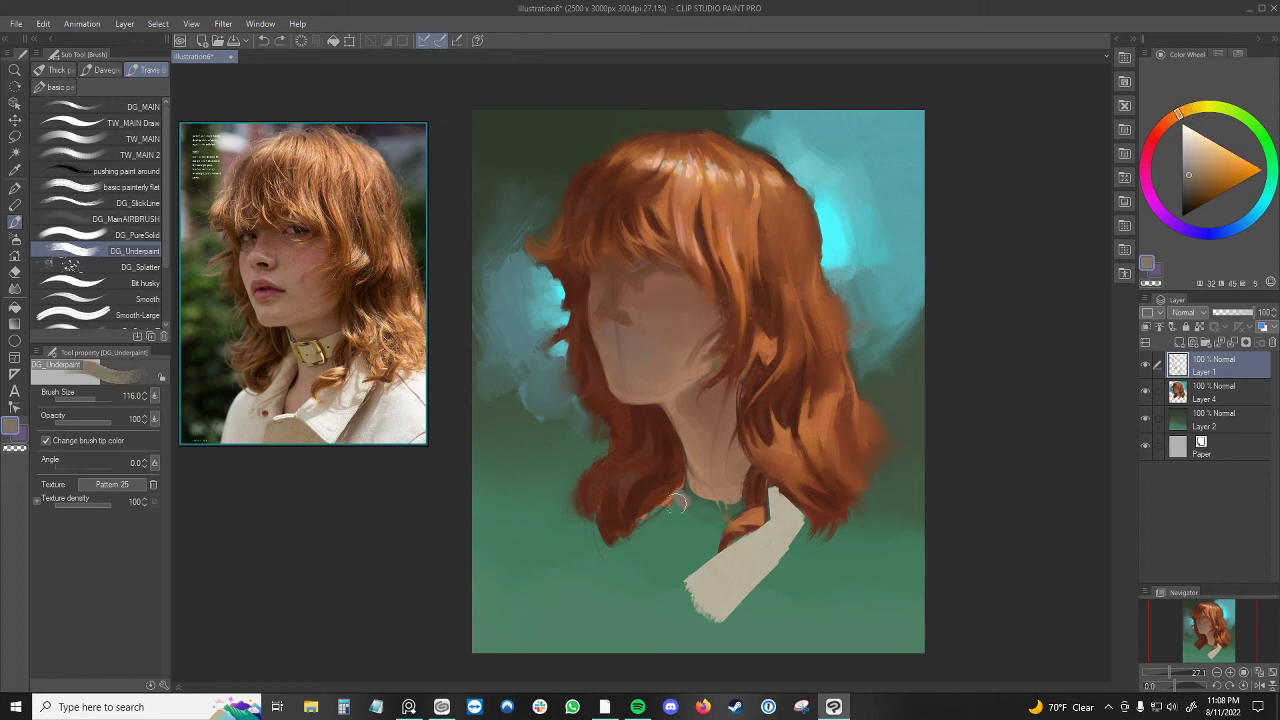
left_click_drag(1182, 112, 1209, 107)
left_click_drag(664, 510, 680, 538)
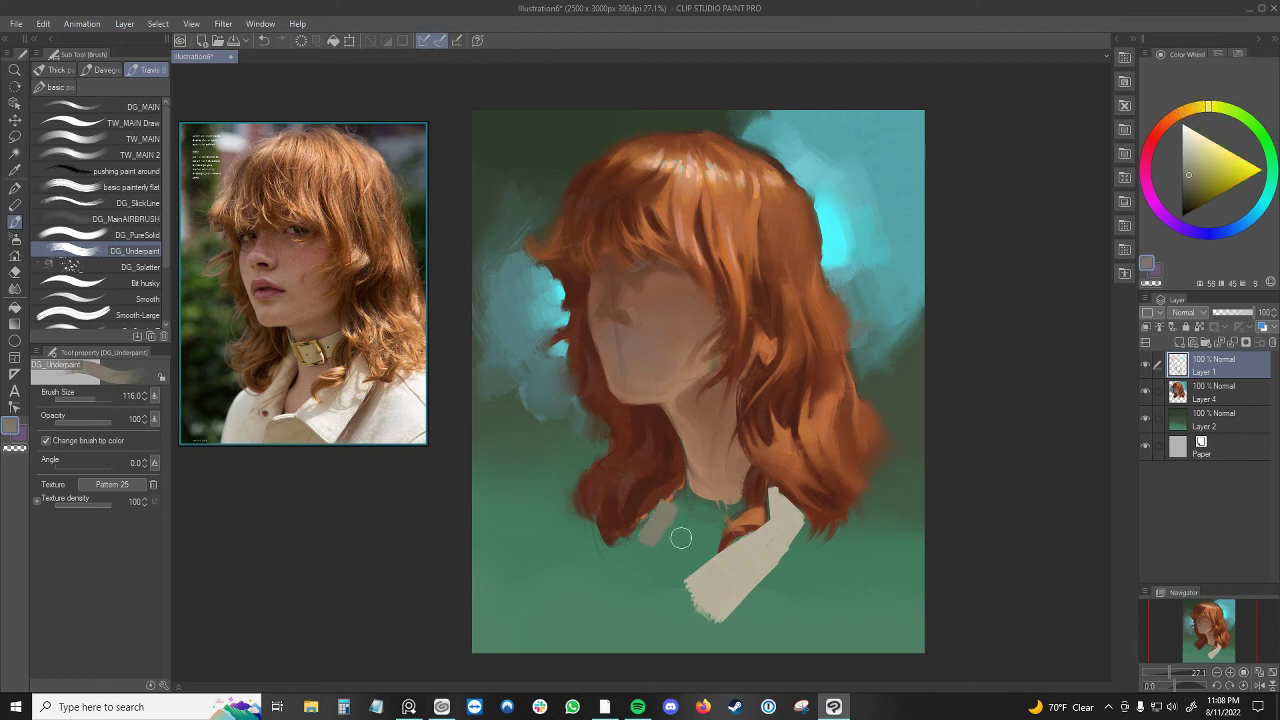
- Undo the short grey collar stroke and repaint the shadow-side collar in greyish beige with a brush size of about 70
key("ctrl+z")
key("ctrl+y")
key("ctrl+z")
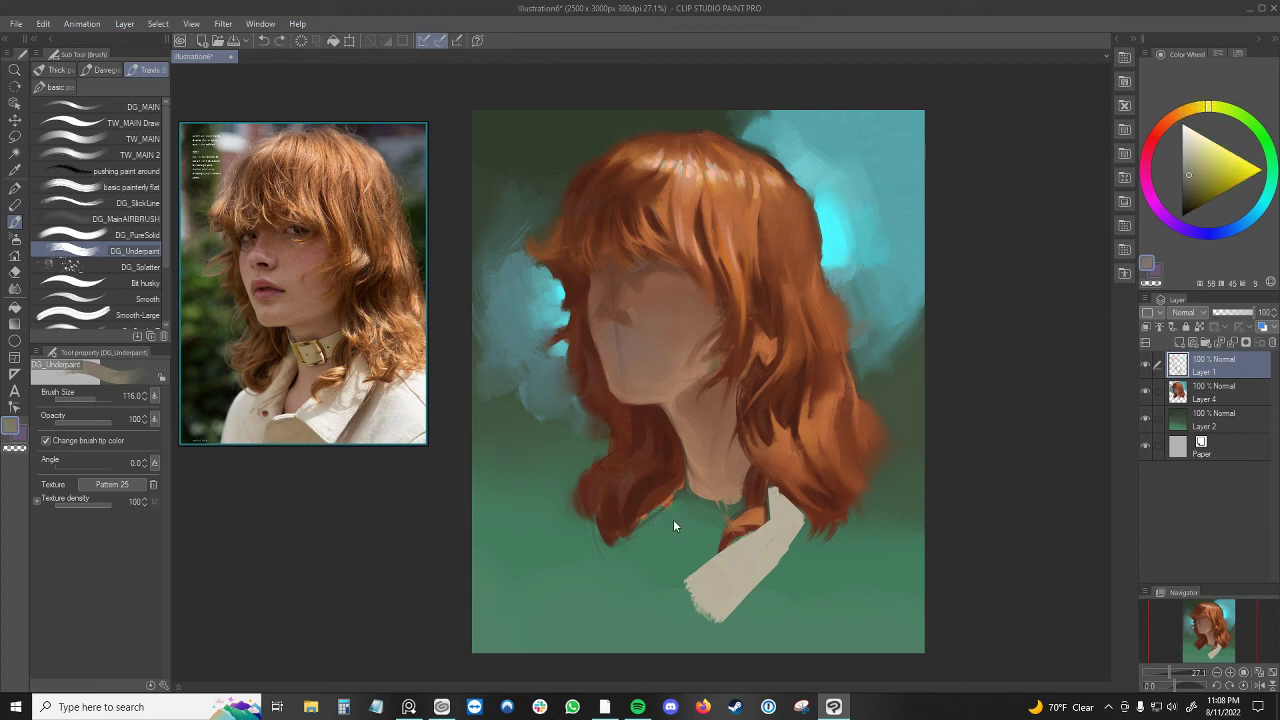
key("[")
mouse_move(683, 492)
left_mouse_down()
mouse_move(648, 530)
mouse_move(688, 489)
mouse_move(663, 532)
mouse_move(686, 488)
mouse_move(639, 544)
mouse_move(647, 520)
mouse_move(654, 582)
left_mouse_up()
left_click_drag(671, 520, 661, 590)
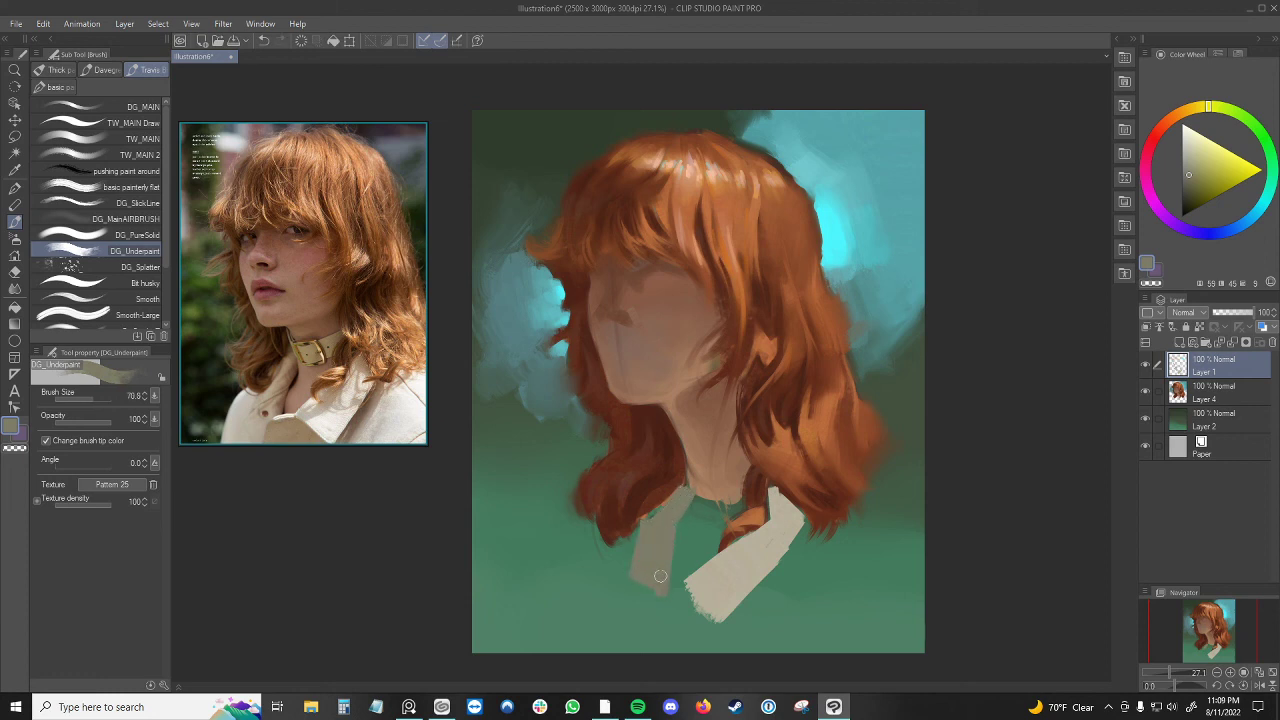
- Sample the neck's skin tone and block in the chest between the two collar sides with a brush size of about 185
left_click(720, 473, "alt")
mouse_move(704, 512)
left_mouse_down()
mouse_move(680, 530)
mouse_move(705, 505)
mouse_move(730, 510)
mouse_move(670, 586)
mouse_move(710, 552)
mouse_move(737, 494)
left_mouse_up()
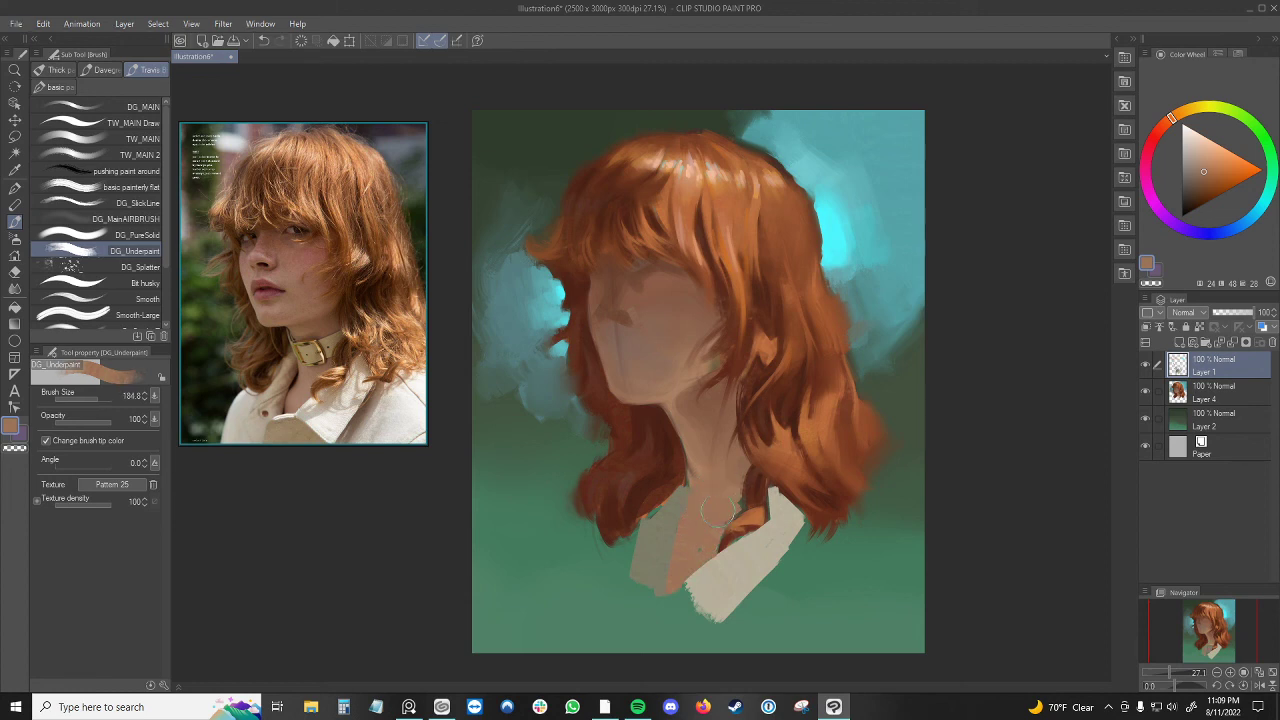
key("j")
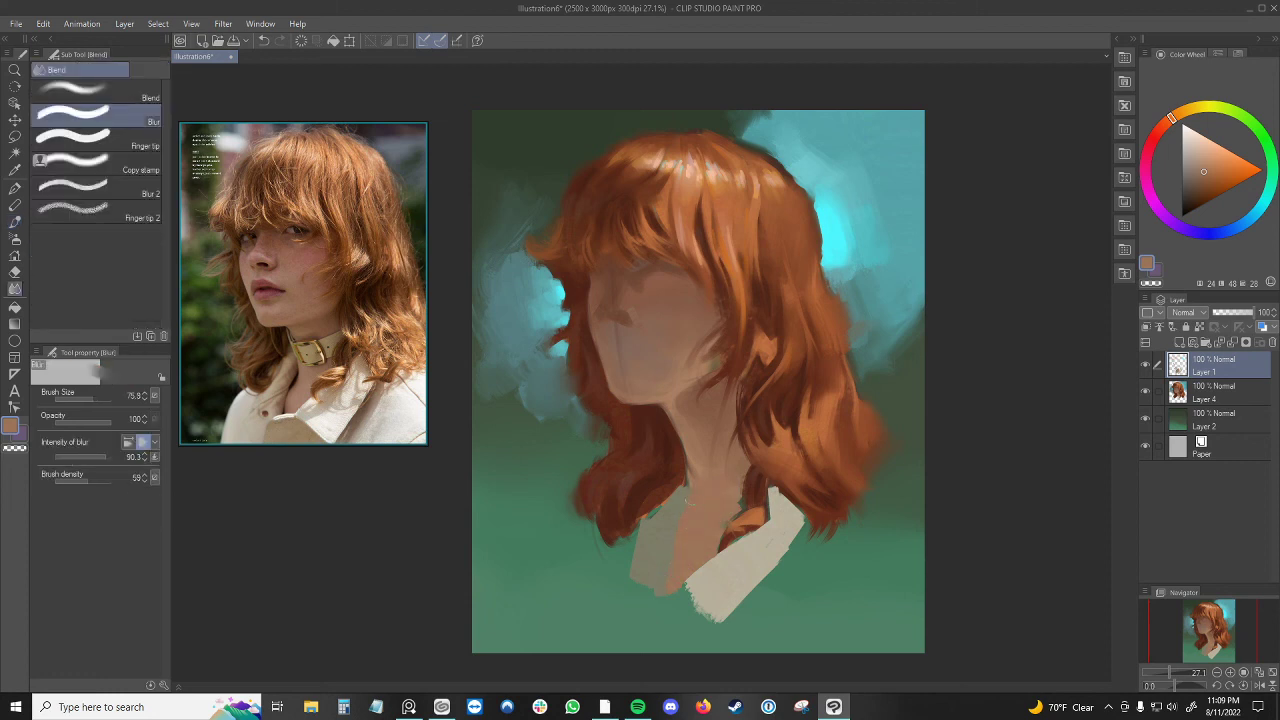
- Block in the shadow-side front of the jacket below the hair in sampled greyish beige, reducing the brush to 86
key("b")
left_click(640, 540, "alt")
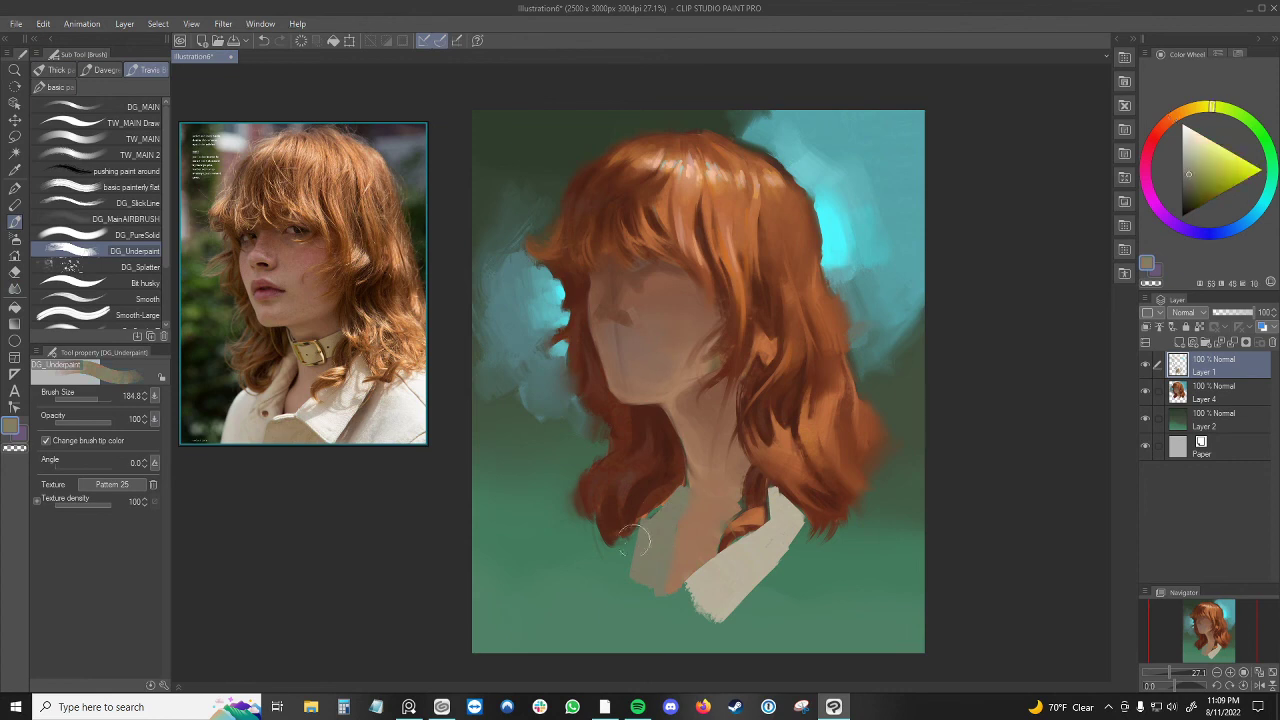
key("[")
left_click_drag(619, 552, 607, 602)
left_click(722, 568, "alt")
key("ctrl+z")
key("[")
mouse_move(612, 542)
left_mouse_down()
mouse_move(585, 568)
mouse_move(590, 648)
mouse_move(616, 600)
left_mouse_up()
left_click(600, 580, "alt")
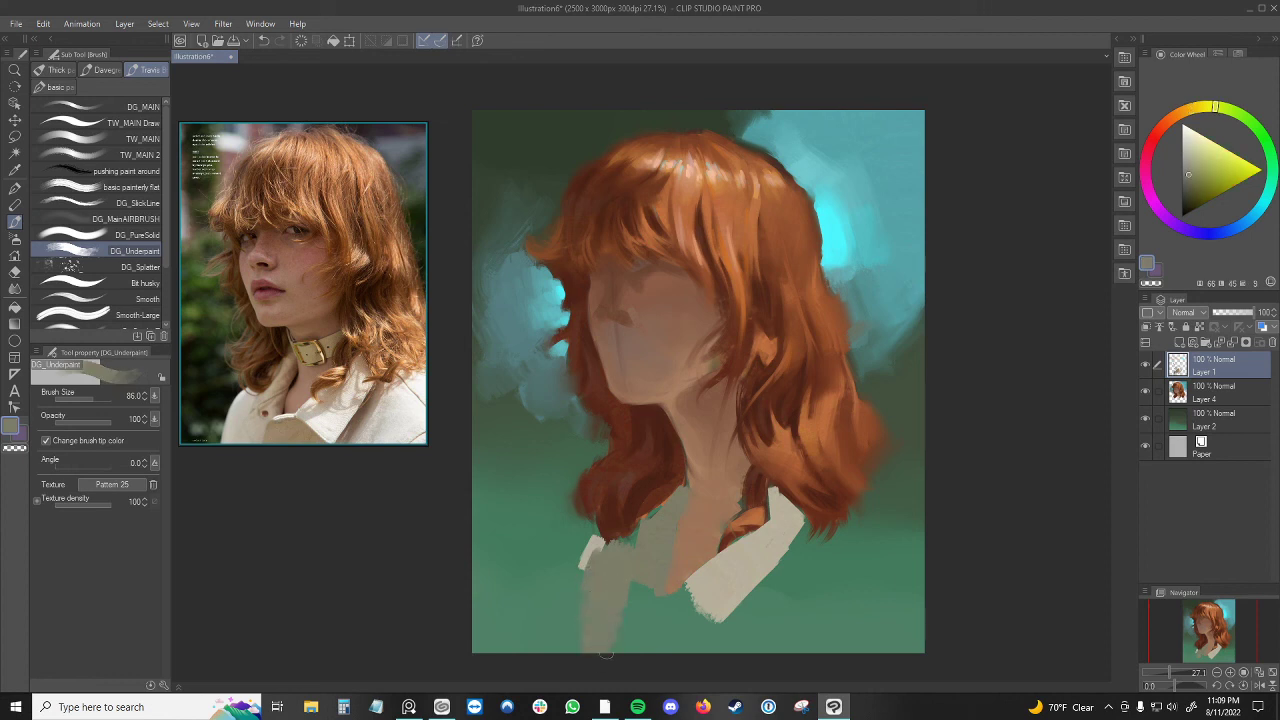
- Shape the outer edge of the shadow-side shoulder with sampled beige and background tones, using a brush size of about 79
left_click(598, 556, "alt")
mouse_move(598, 542)
left_mouse_down()
mouse_move(582, 616)
mouse_move(617, 574)
mouse_move(588, 586)
left_mouse_up()
left_click(602, 585, "alt")
left_click(590, 562, "alt")
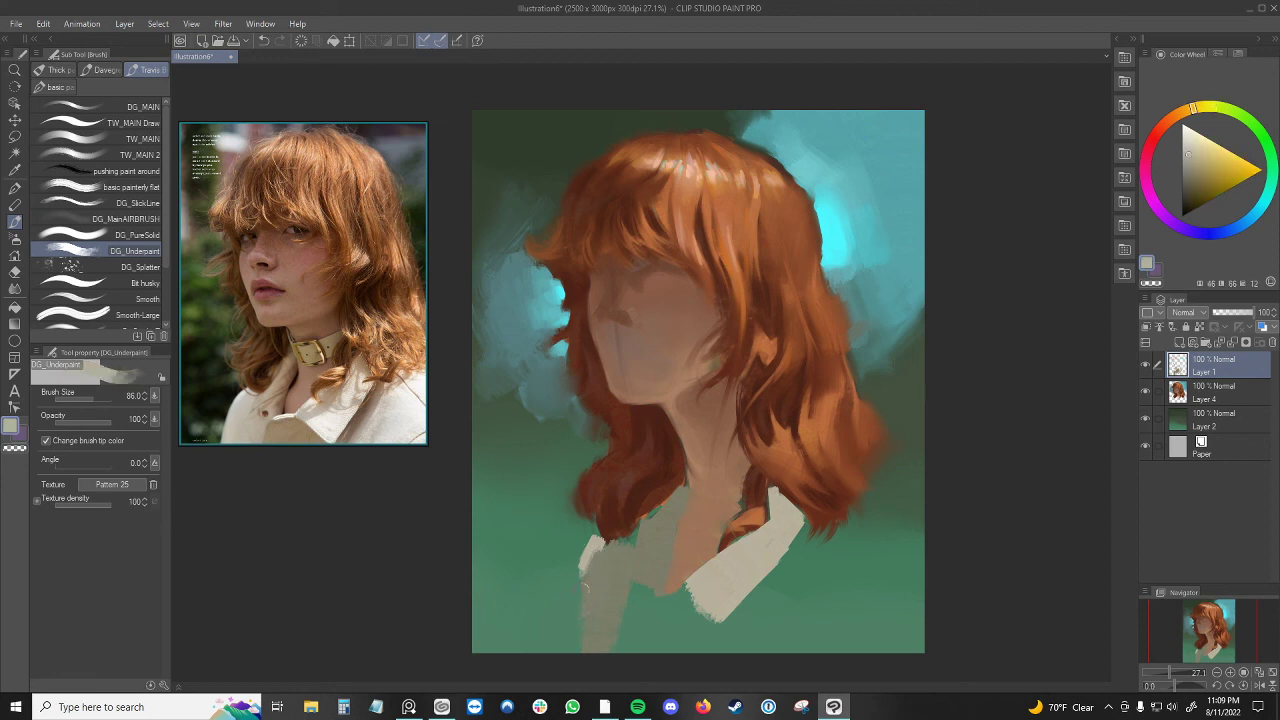
key("[")
left_click_drag(597, 542, 578, 572)
left_click(598, 580, "alt")
left_click(594, 551, "alt")
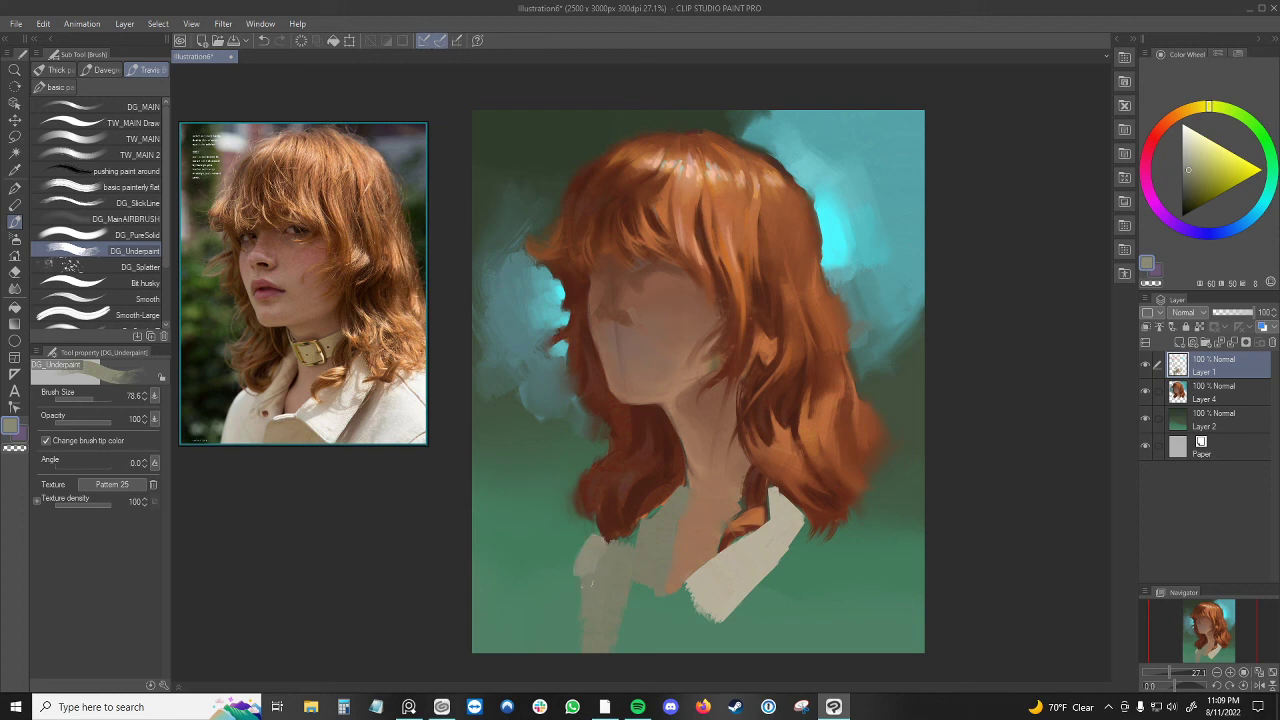
left_click(582, 570, "alt")
left_click(566, 567, "alt")
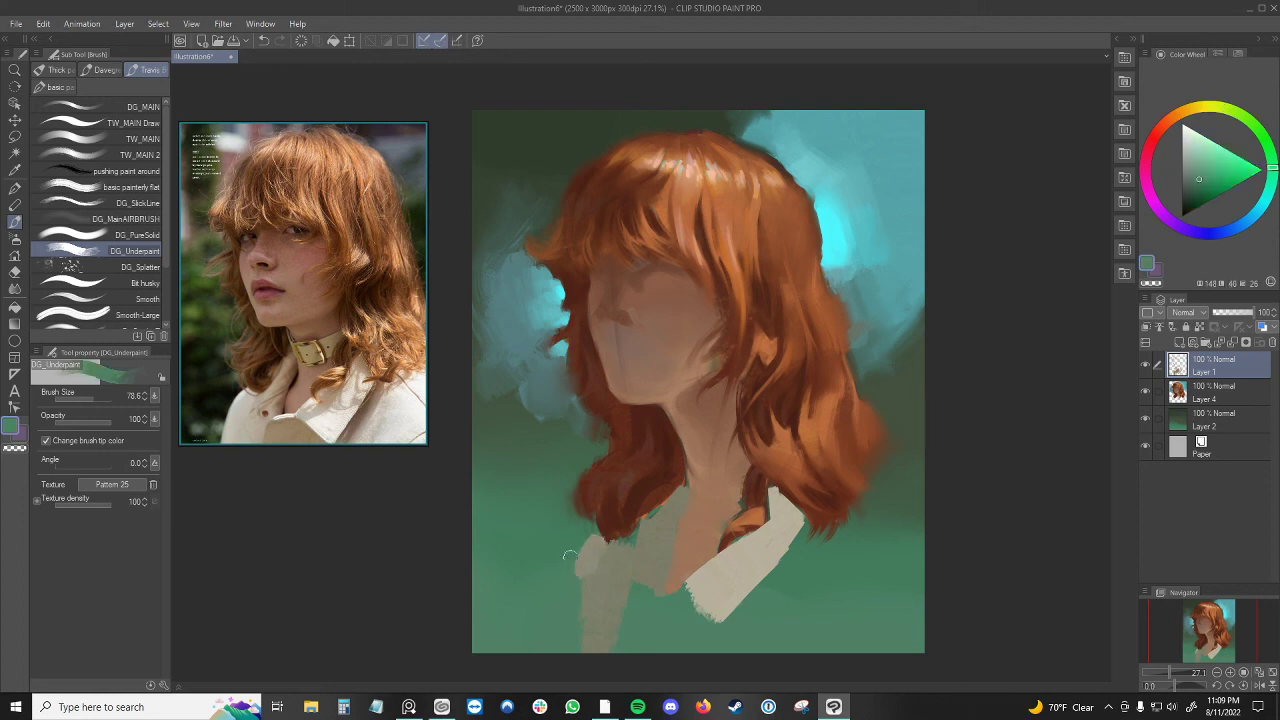
left_click(589, 557, "alt")
- Block in the large lit-side shoulder in light beige and trim its upper contour with the sampled background green
left_click(787, 543, "alt")
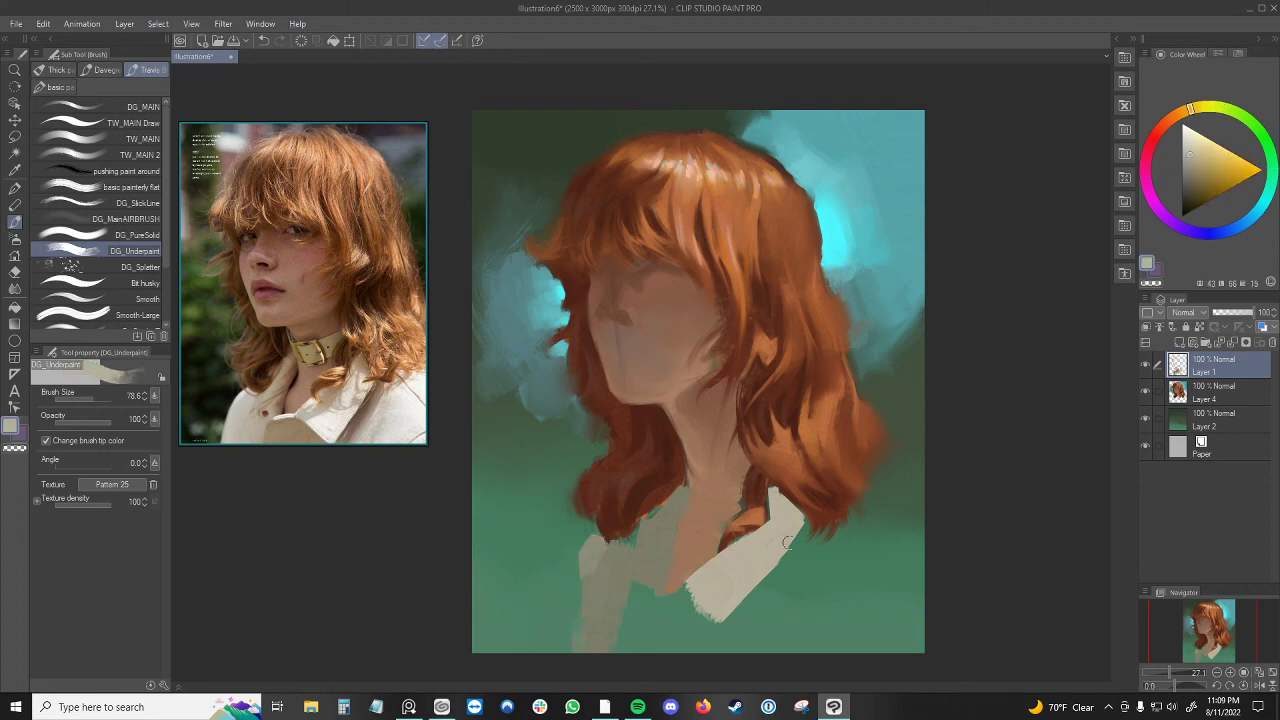
mouse_move(818, 541)
left_mouse_down()
mouse_move(854, 529)
mouse_move(863, 502)
mouse_move(916, 564)
mouse_move(852, 541)
mouse_move(819, 563)
mouse_move(860, 556)
mouse_move(792, 625)
mouse_move(881, 537)
mouse_move(841, 652)
mouse_move(925, 653)
mouse_move(827, 625)
mouse_move(837, 561)
mouse_move(867, 525)
mouse_move(920, 568)
left_mouse_up()
key("bracketleft")
key("bracketleft")
left_click(892, 500, "alt")
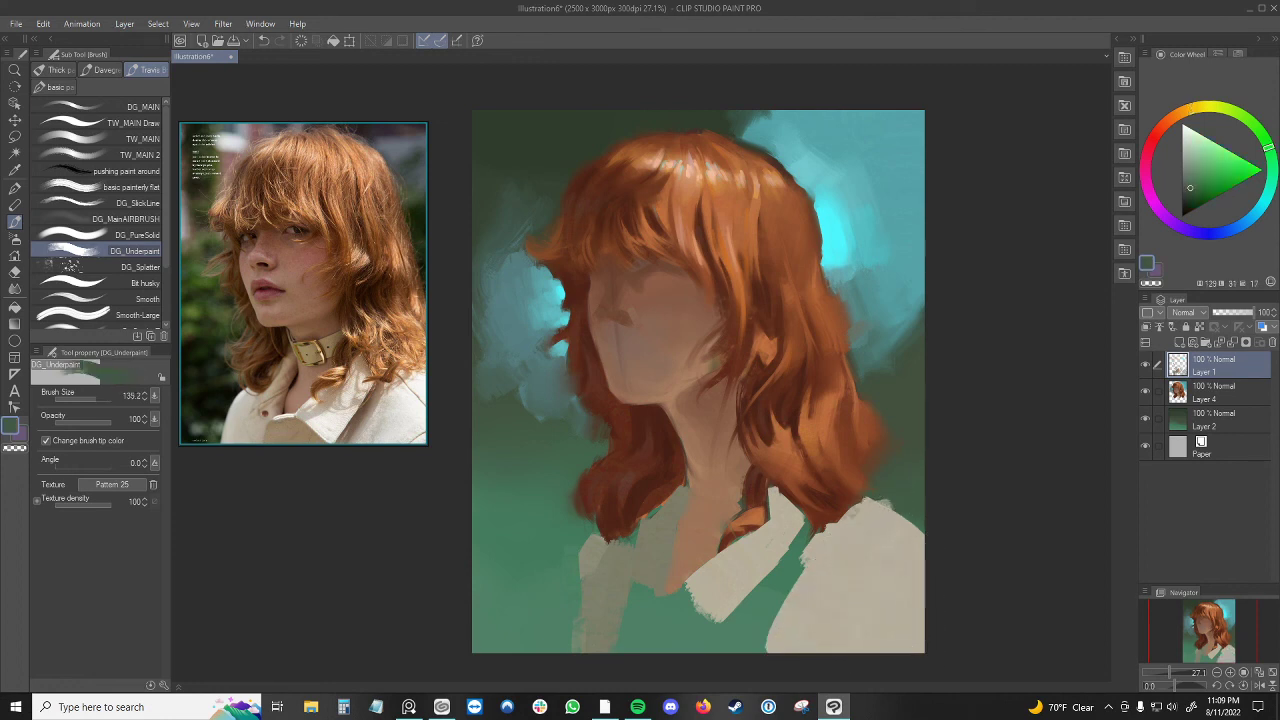
left_click_drag(878, 501, 920, 526)
- Mix a dark olive-brown and paint the diagonal shadow strip beneath the lit collar flap with a brush size of about 108
left_click(883, 550, "alt")
left_click(1193, 181)
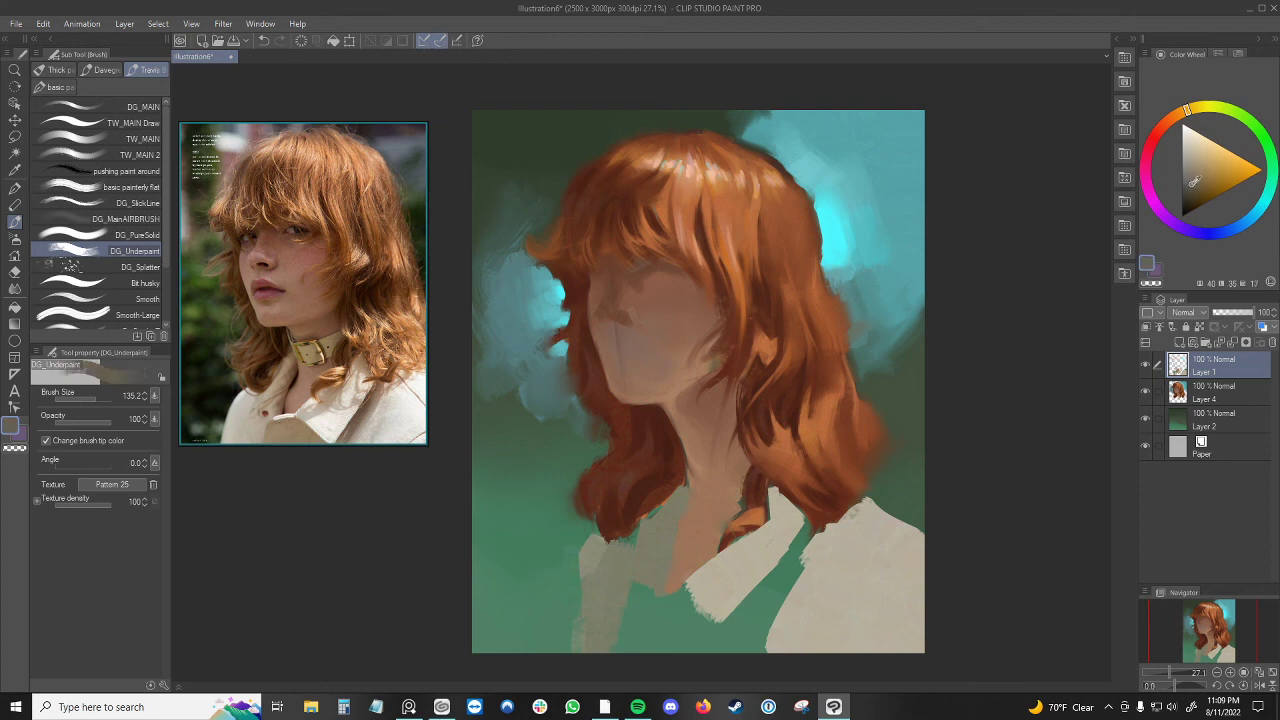
key("bracketleft")
key("bracketleft")
left_click_drag(800, 536, 772, 585)
key("ctrl+z")
mouse_move(794, 543)
left_mouse_down()
mouse_move(761, 593)
mouse_move(811, 536)
mouse_move(753, 640)
left_mouse_up()
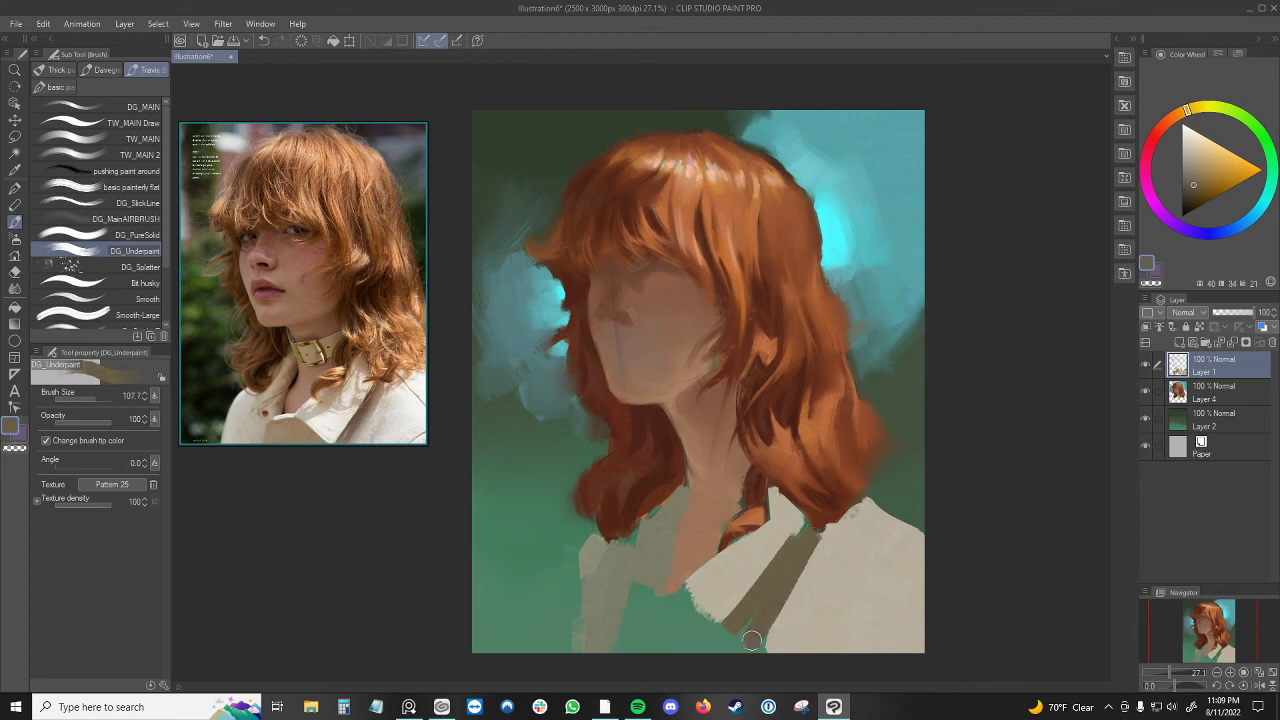
mouse_move(802, 543)
left_mouse_down()
mouse_move(736, 633)
mouse_move(733, 646)
mouse_move(758, 614)
mouse_move(730, 652)
left_mouse_up()
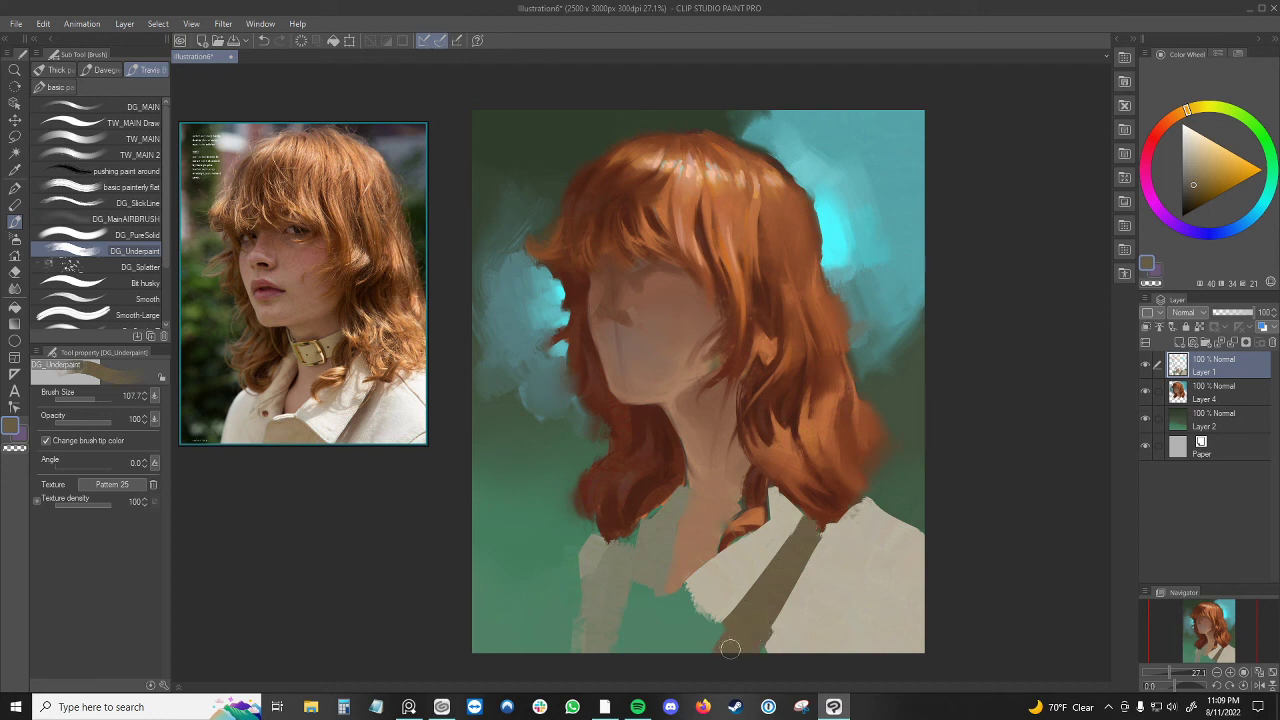
- Mix an ochre orange and rough in the jacket opening at the bottom of the chest, undoing a stray stroke
left_click(1209, 170)
left_click_drag(1187, 109, 1177, 116)
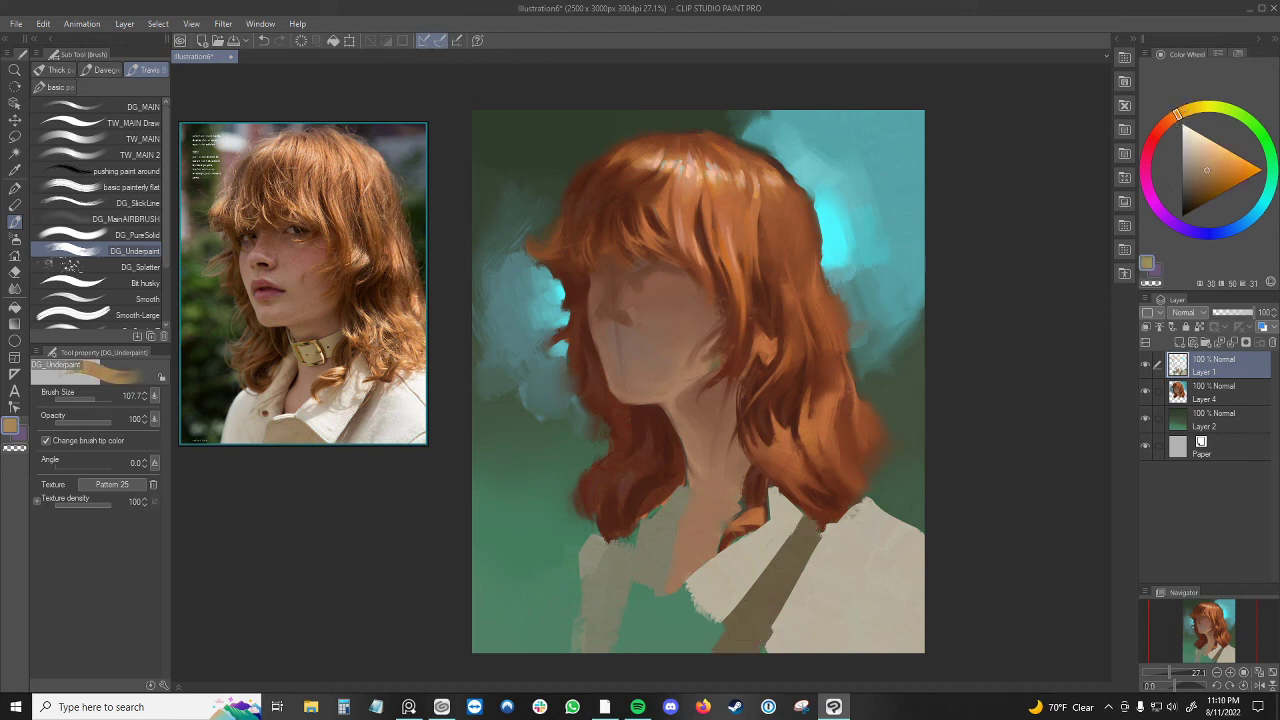
mouse_move(697, 608)
left_mouse_down()
mouse_move(706, 640)
mouse_move(700, 606)
mouse_move(718, 639)
mouse_move(664, 612)
mouse_move(657, 637)
left_mouse_up()
key("ctrl+z")
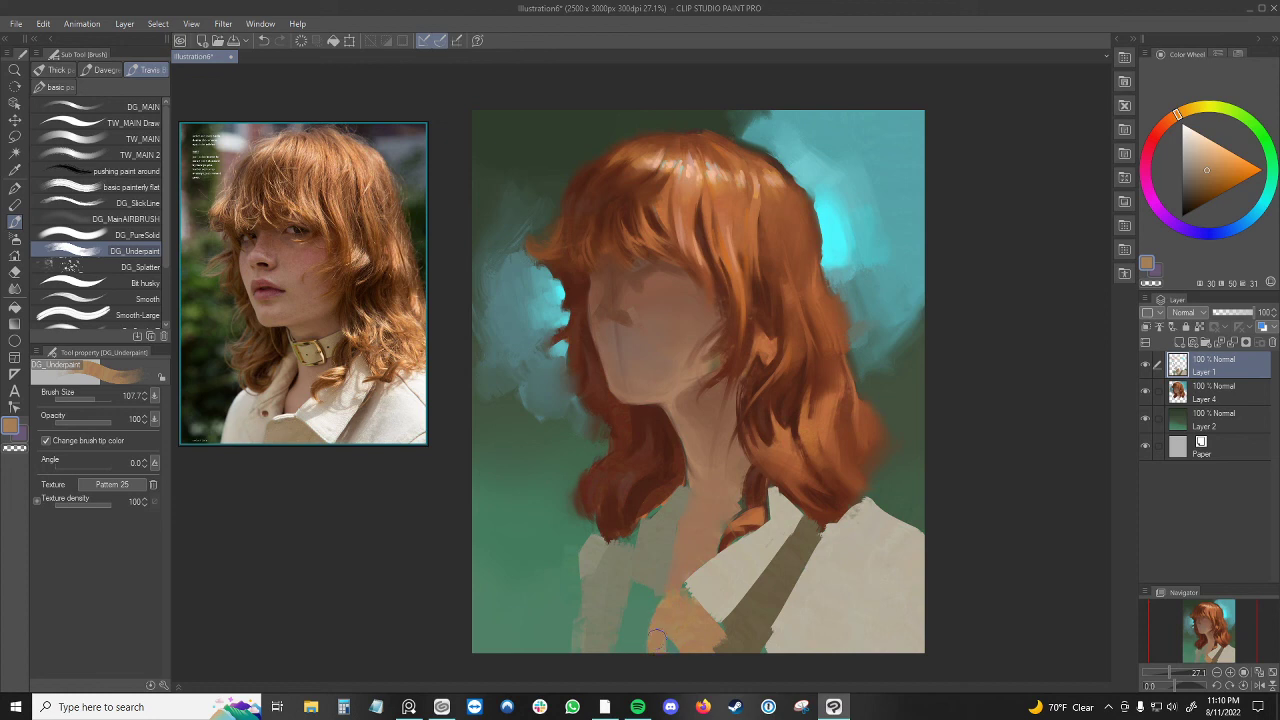
- Reduce the brush to about 71 and fill the gaps in the shadow-side jacket front with sampled greyish beige
key("[")
left_click(657, 383, "alt")
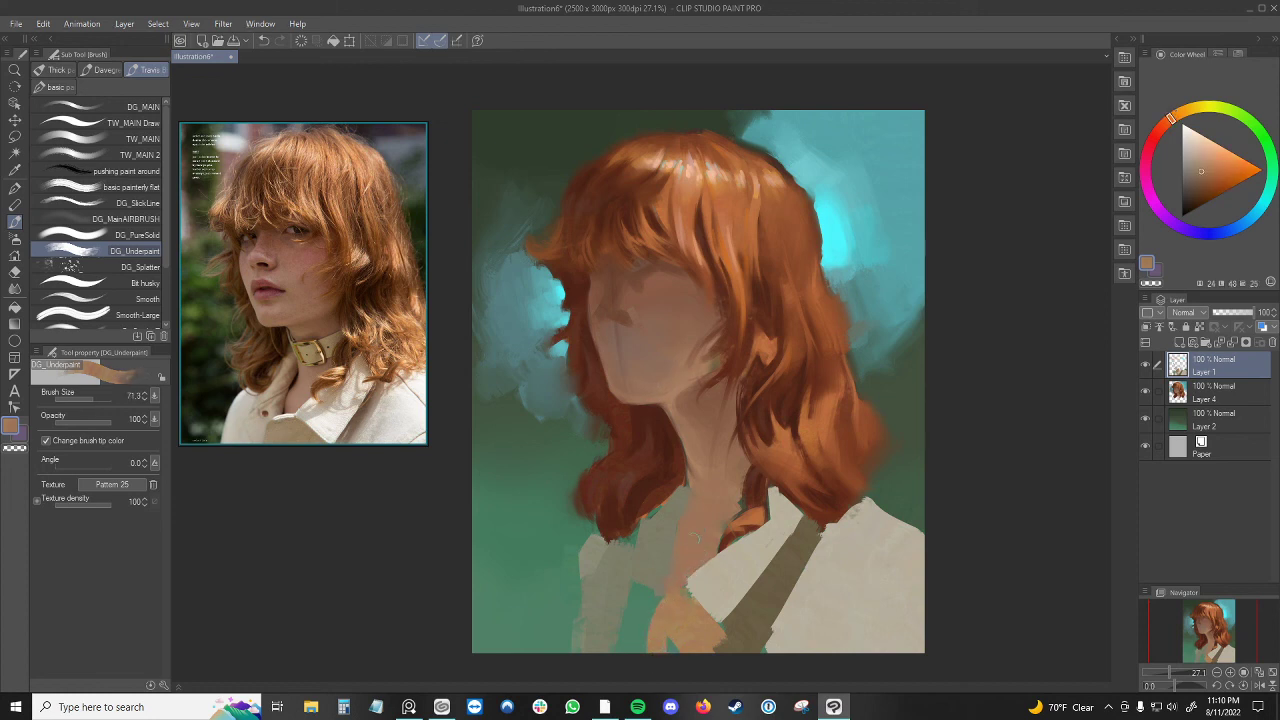
left_click(644, 583, "alt")
mouse_move(639, 576)
left_mouse_down()
mouse_move(642, 595)
mouse_move(660, 596)
left_mouse_up()
- Add darker olive-brown strokes along the inner shadow-side collar and beside the diagonal shadow strip with a brush size of 63.5
left_click(785, 585, "alt")
key("bracketleft")
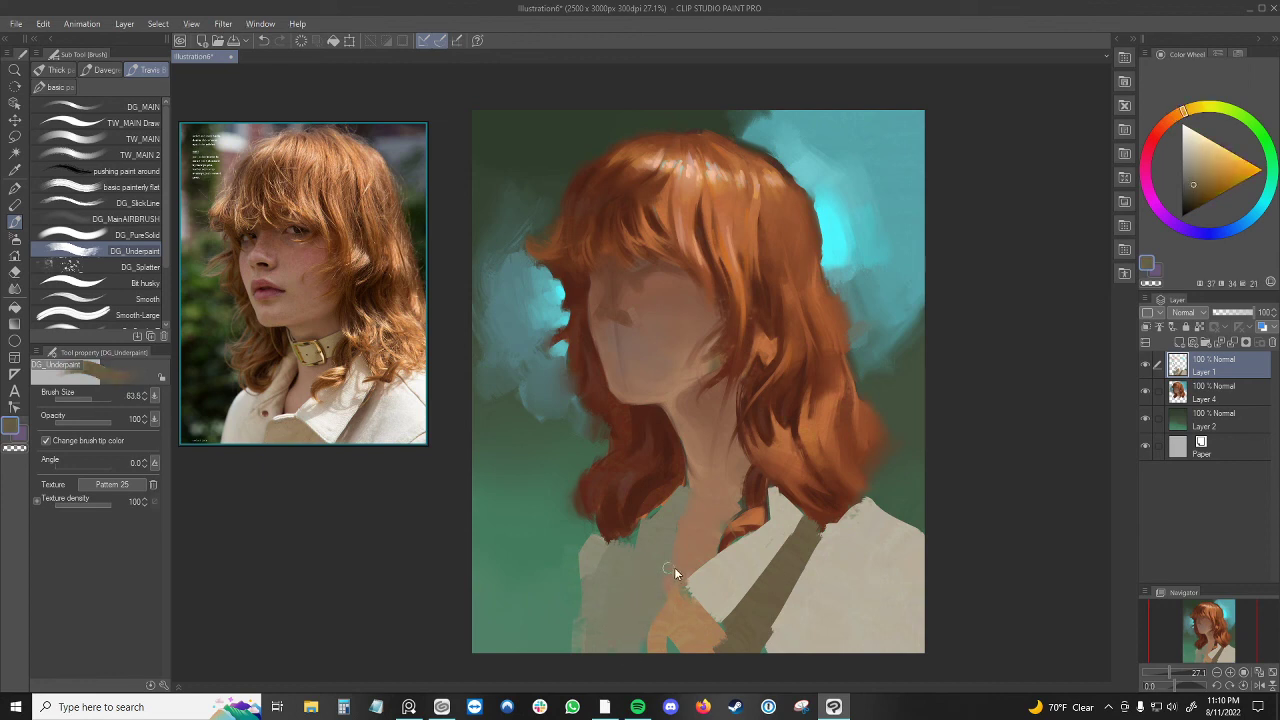
left_click_drag(681, 510, 682, 518)
left_click_drag(661, 574, 664, 602)
left_click_drag(666, 550, 662, 596)
left_click(809, 573, "alt")
left_click_drag(802, 553, 774, 633)
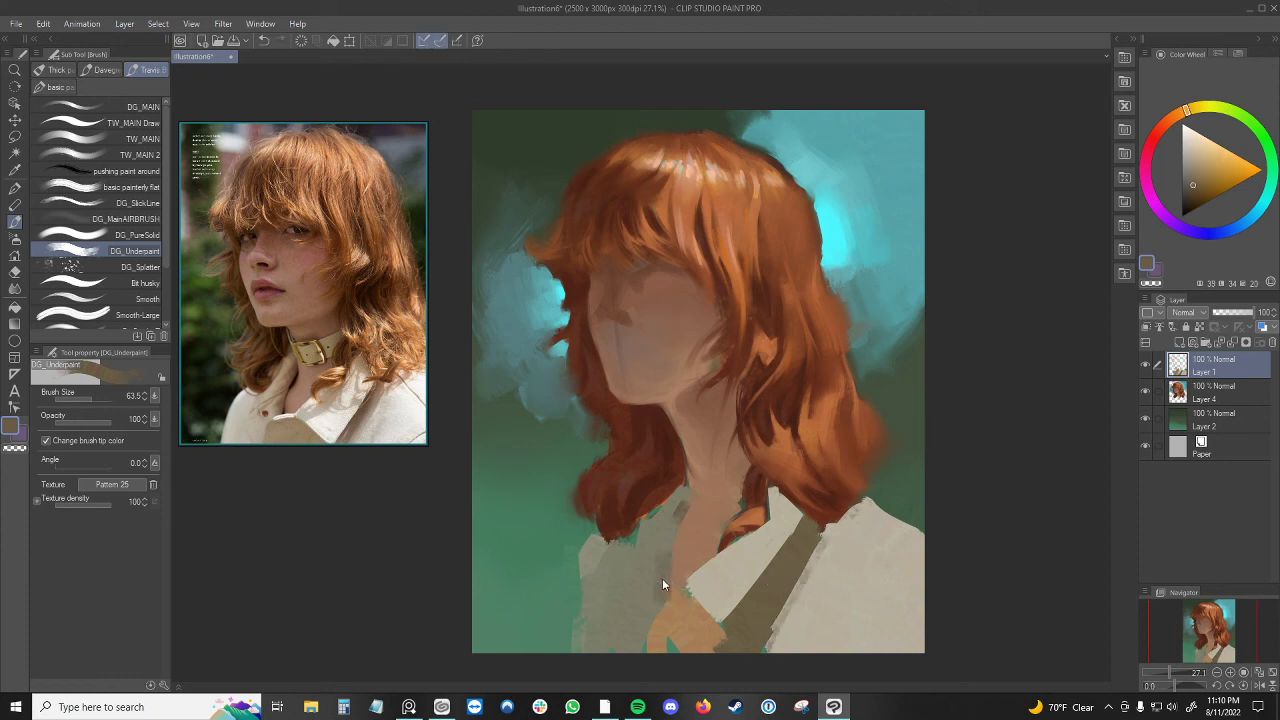
- Test dark brown and grey-brown dabs on the ochre patch at the chest opening with a brush size of about 56
key("bracketleft")
key("bracketleft")
left_click(666, 619, "alt")
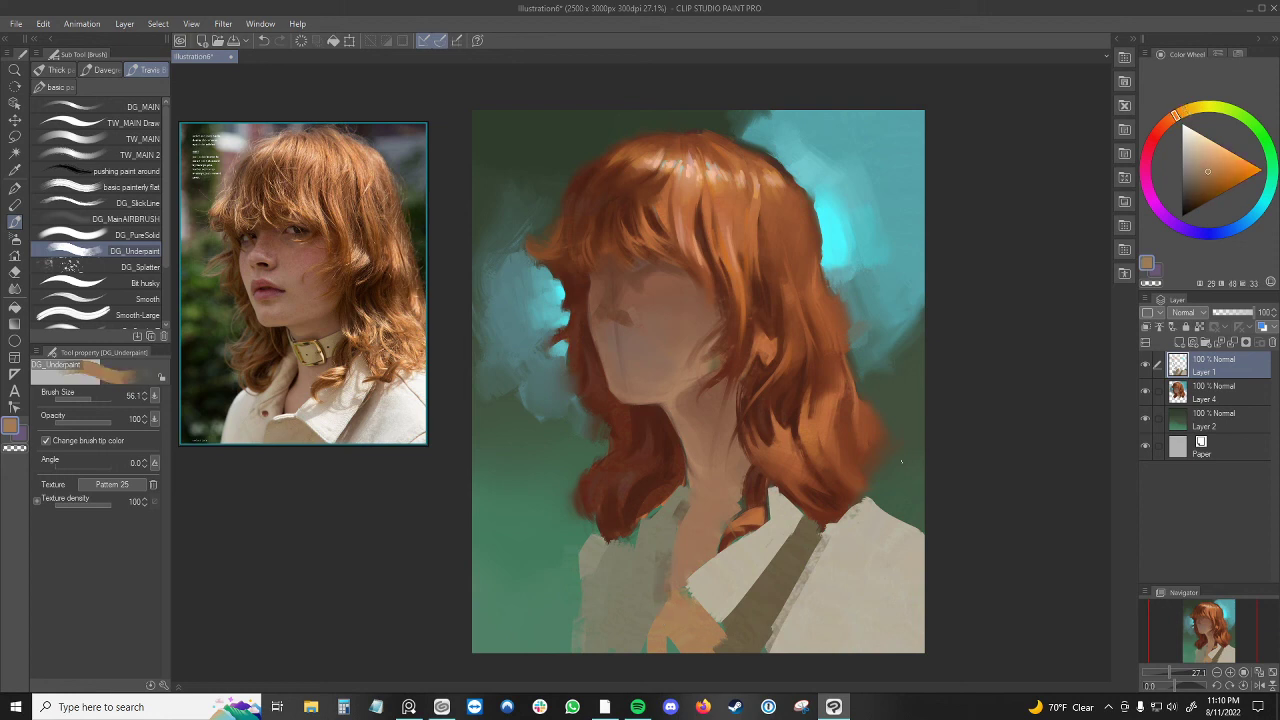
left_click(1196, 187)
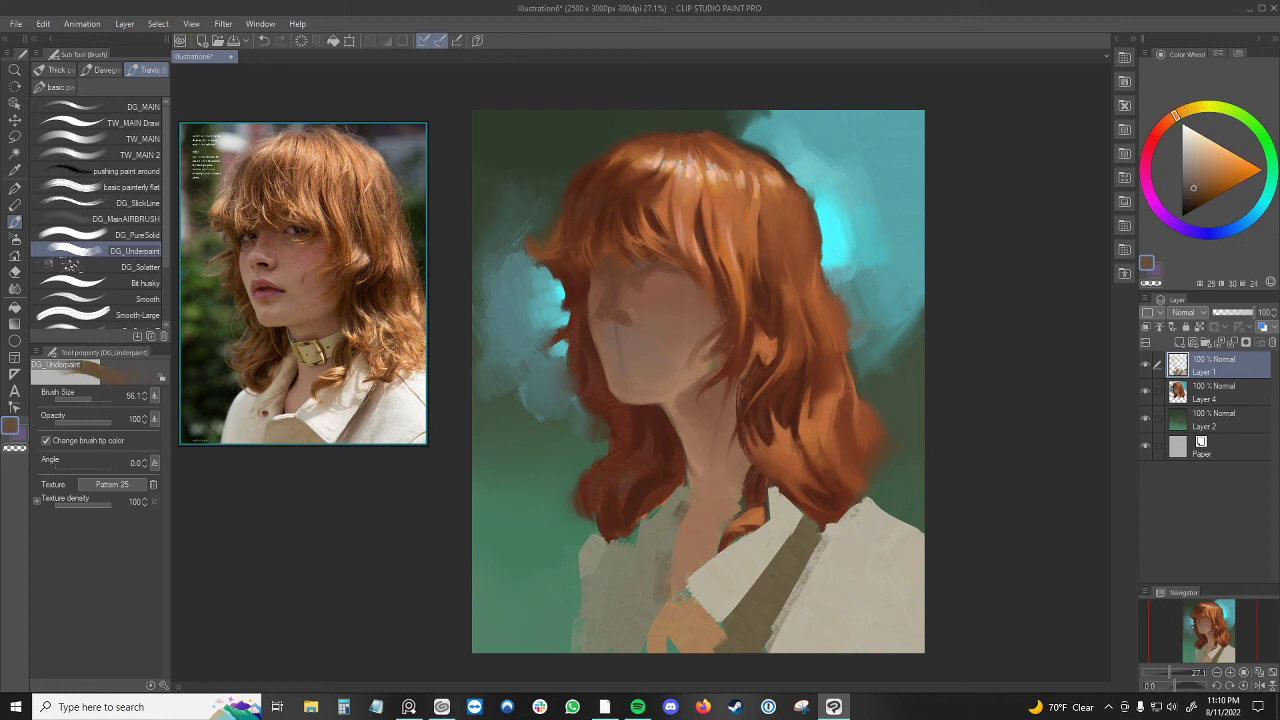
left_click_drag(676, 595, 700, 617)
left_click(684, 628, "alt")
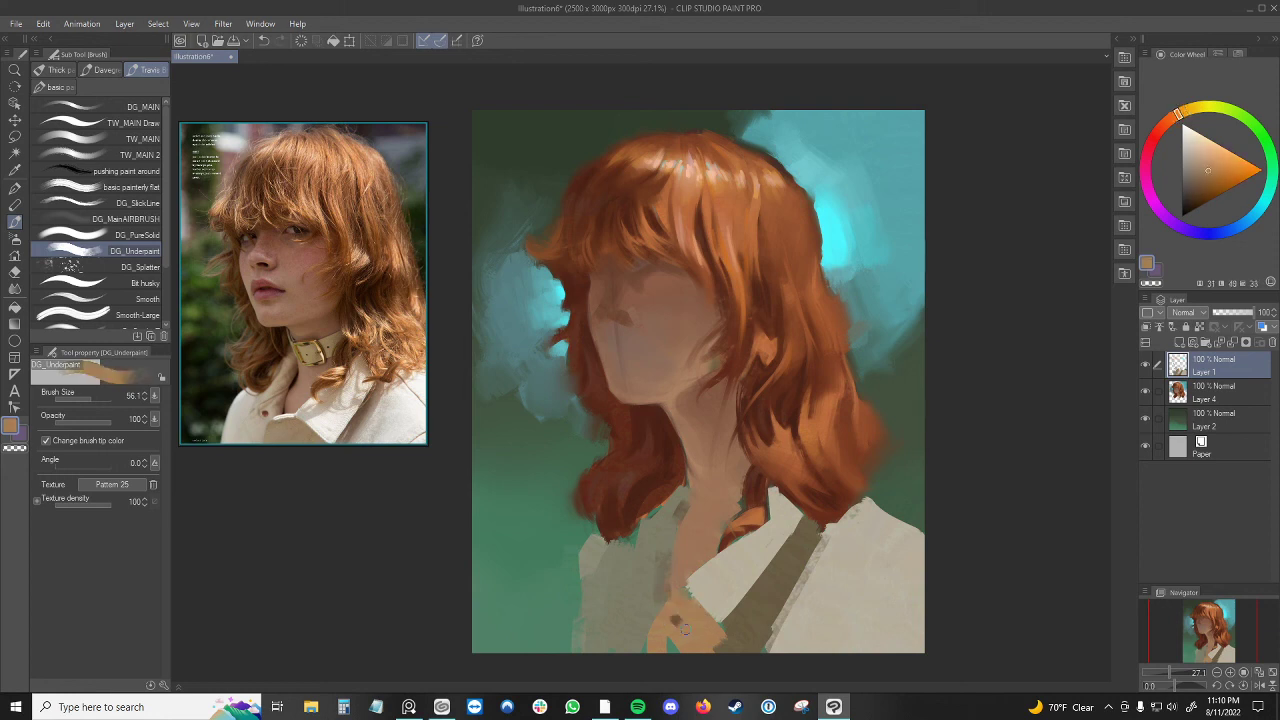
left_click_drag(1194, 185, 1185, 176)
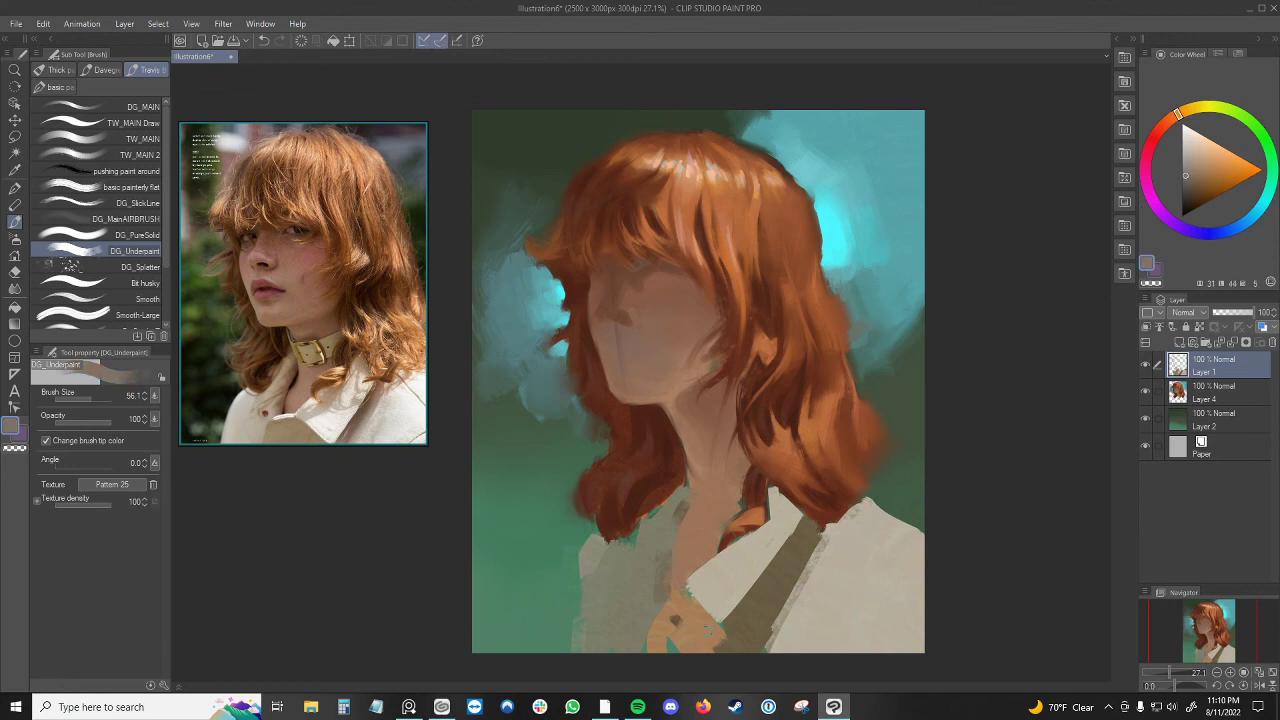
mouse_move(677, 617)
left_mouse_down()
mouse_move(691, 627)
mouse_move(679, 620)
left_mouse_up()
- Mix a muted reddish brown and repaint the ochre patch at the bottom of the chest opening
left_click(1196, 165)
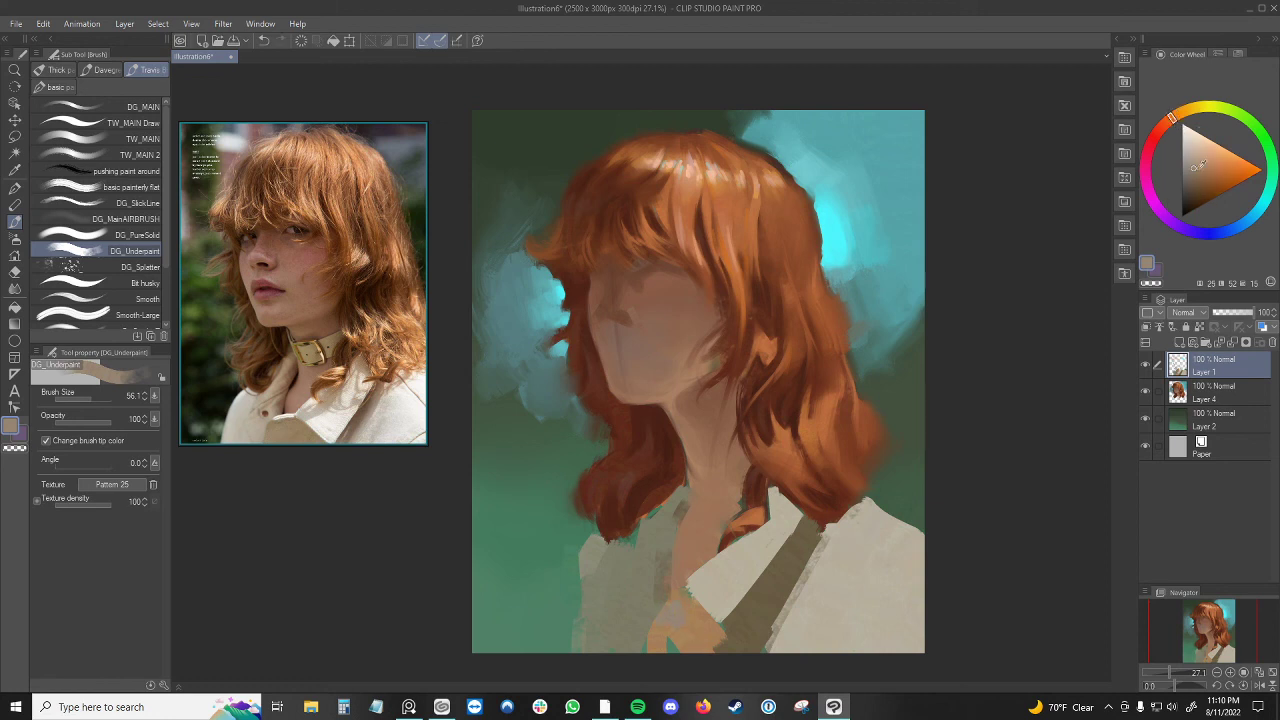
left_click(1199, 172)
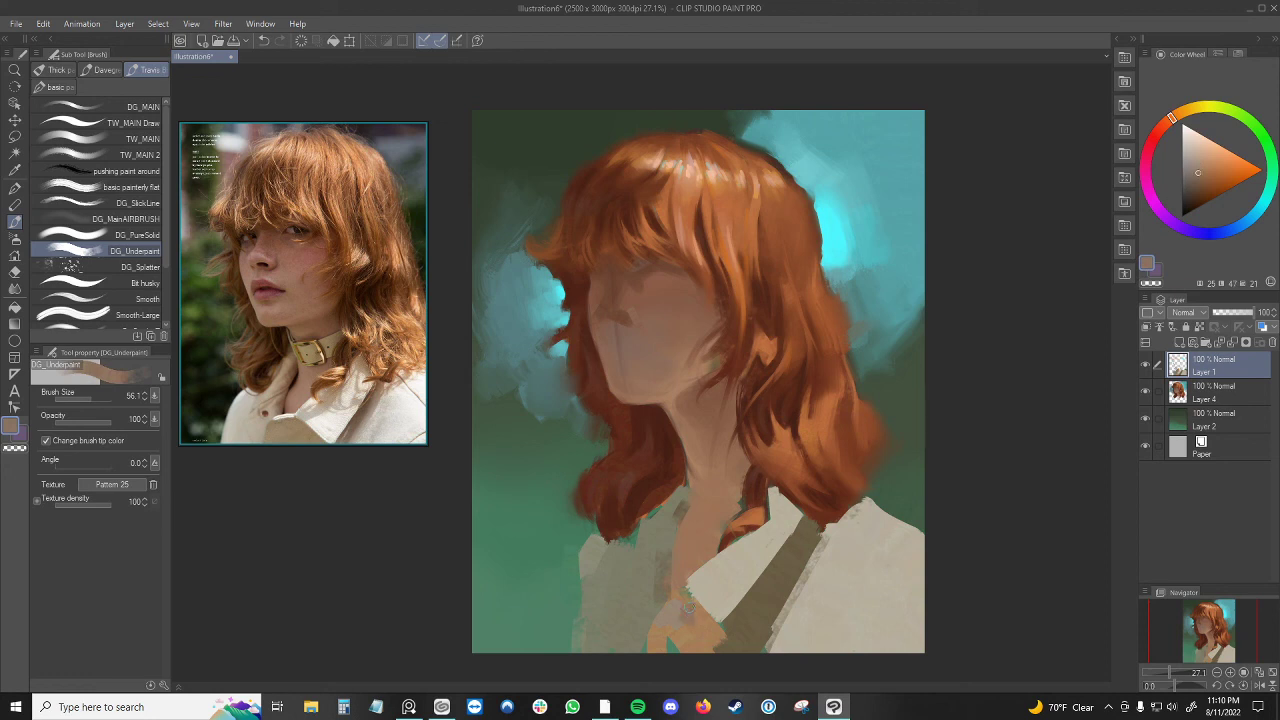
left_click(708, 618)
left_click_drag(662, 614, 698, 640)
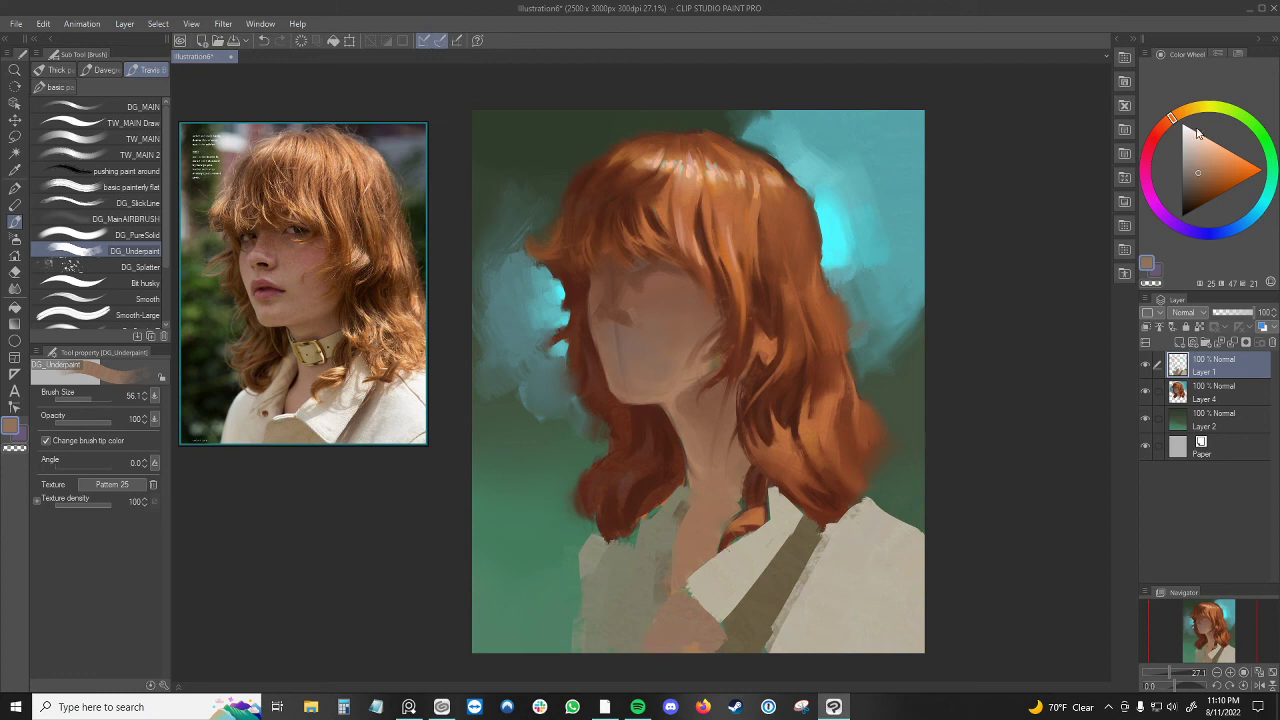
- Shift the hue toward yellow, switch to the TW_MAIN brush and repaint the lower chest opening in muted tan
left_click_drag(1196, 132, 1214, 118)
mouse_move(677, 609)
left_mouse_down()
mouse_move(690, 598)
mouse_move(662, 635)
mouse_move(692, 628)
left_mouse_up()
key("ctrl+z")
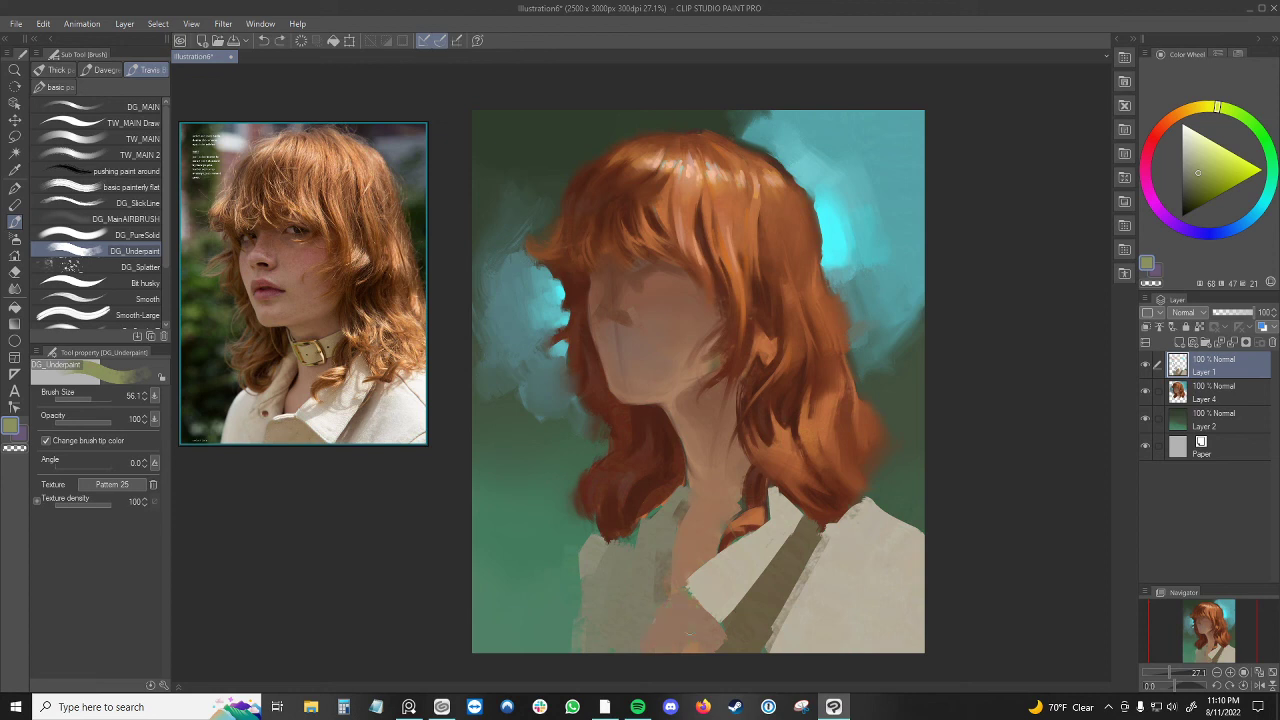
left_click(134, 139)
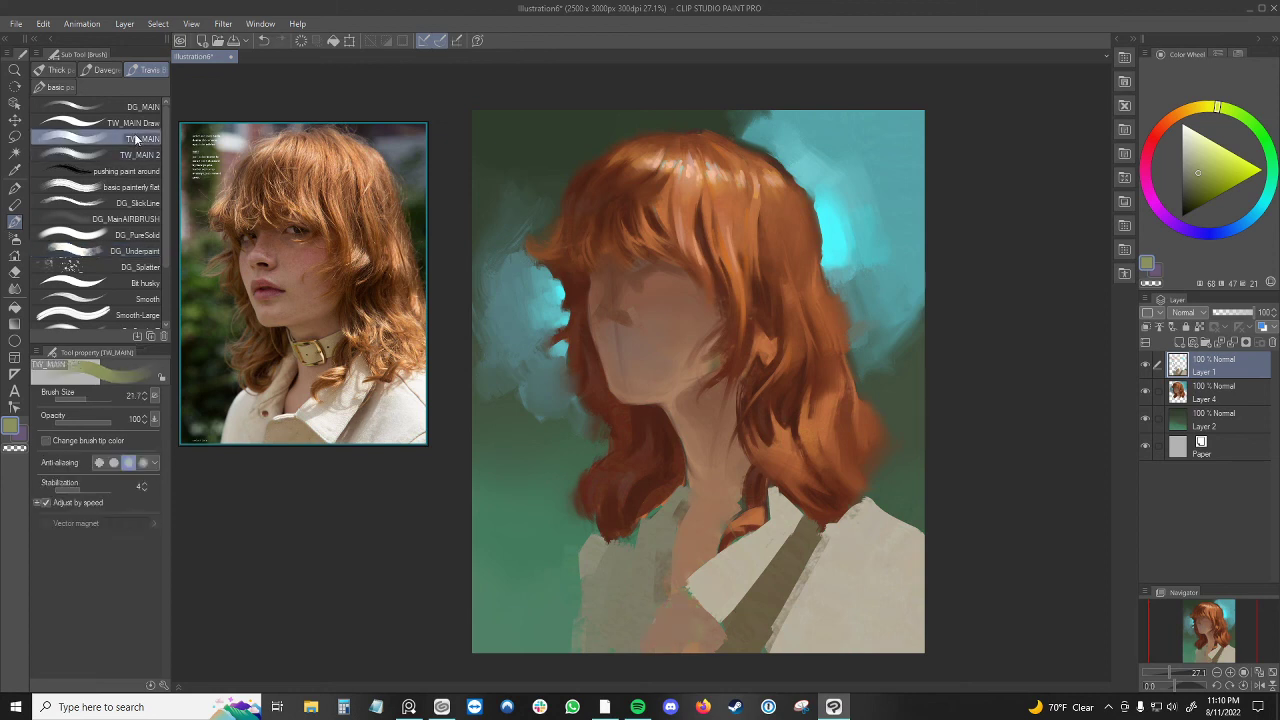
mouse_move(668, 636)
left_mouse_down()
mouse_move(699, 628)
mouse_move(668, 628)
mouse_move(705, 605)
left_mouse_up()
left_click(680, 631, "alt")
left_click(708, 589, "alt")
left_click(673, 619, "alt")
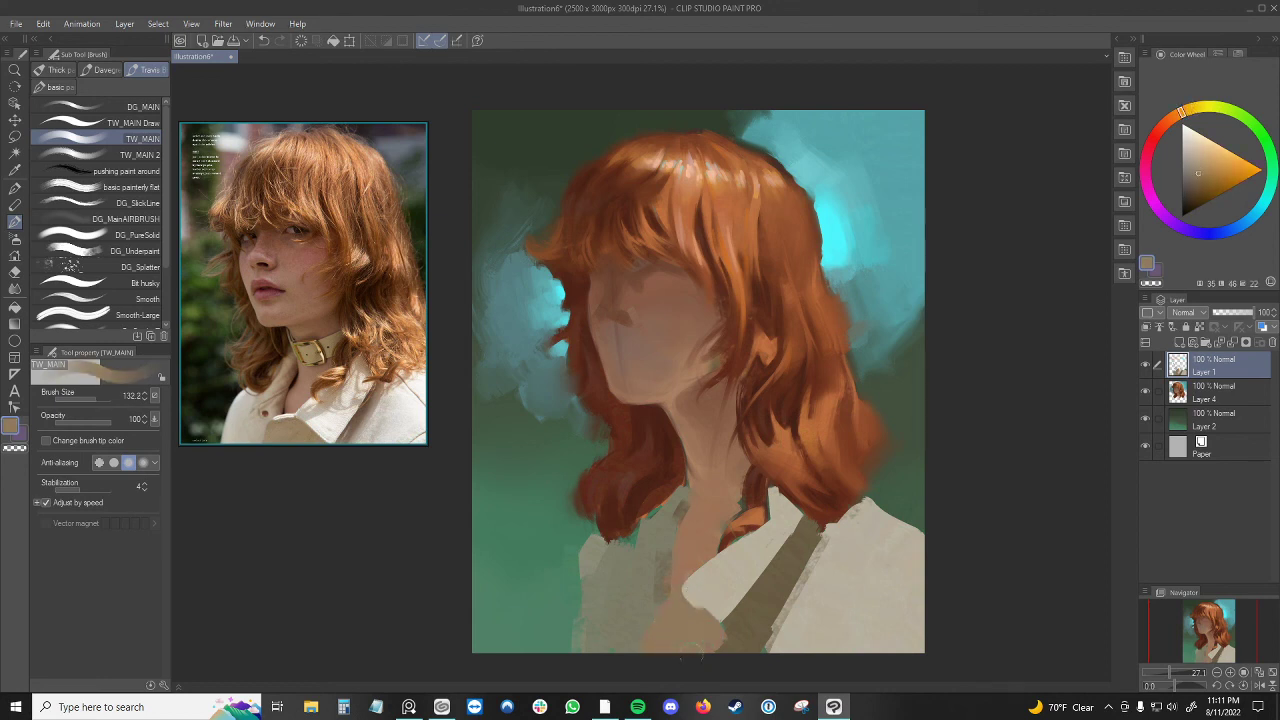
- Blend tan into the base of the diagonal shadow strip and round off the lit collar flap's tip in light beige
key("[")
mouse_move(709, 637)
left_mouse_down()
mouse_move(736, 648)
mouse_move(738, 630)
mouse_move(790, 610)
left_mouse_up()
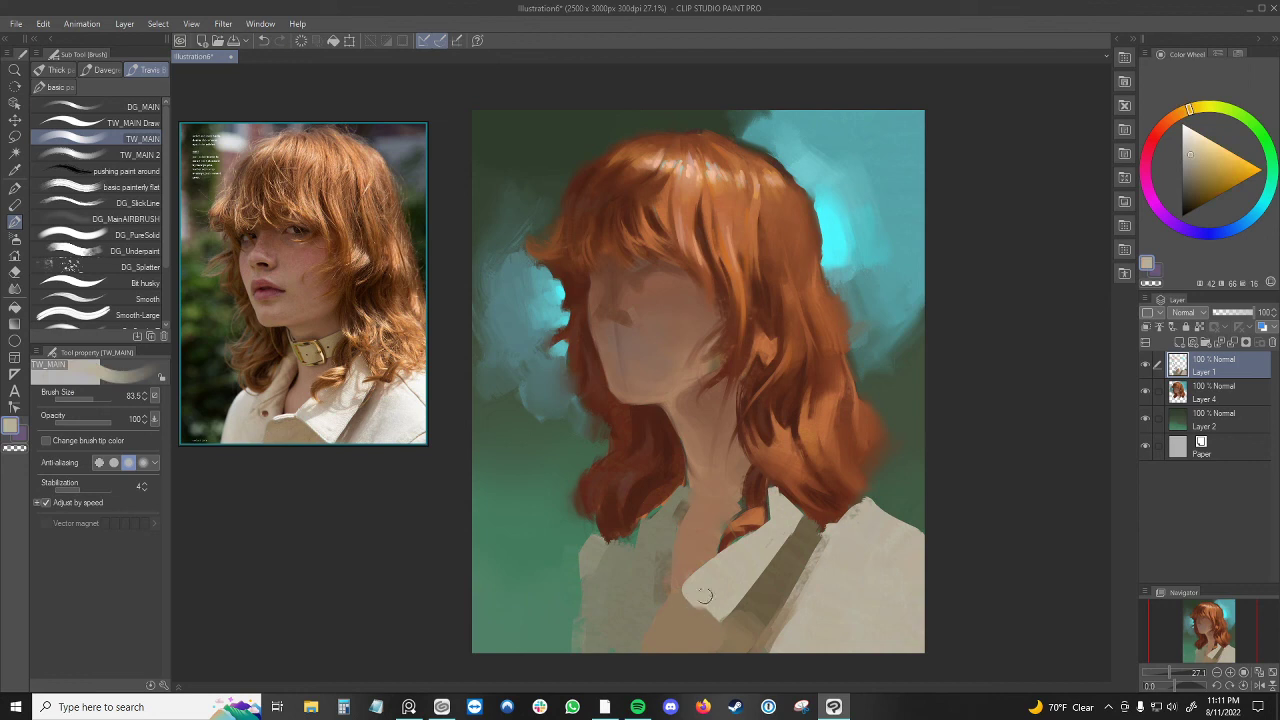
mouse_move(697, 597)
left_mouse_down()
mouse_move(722, 622)
mouse_move(752, 575)
left_mouse_up()
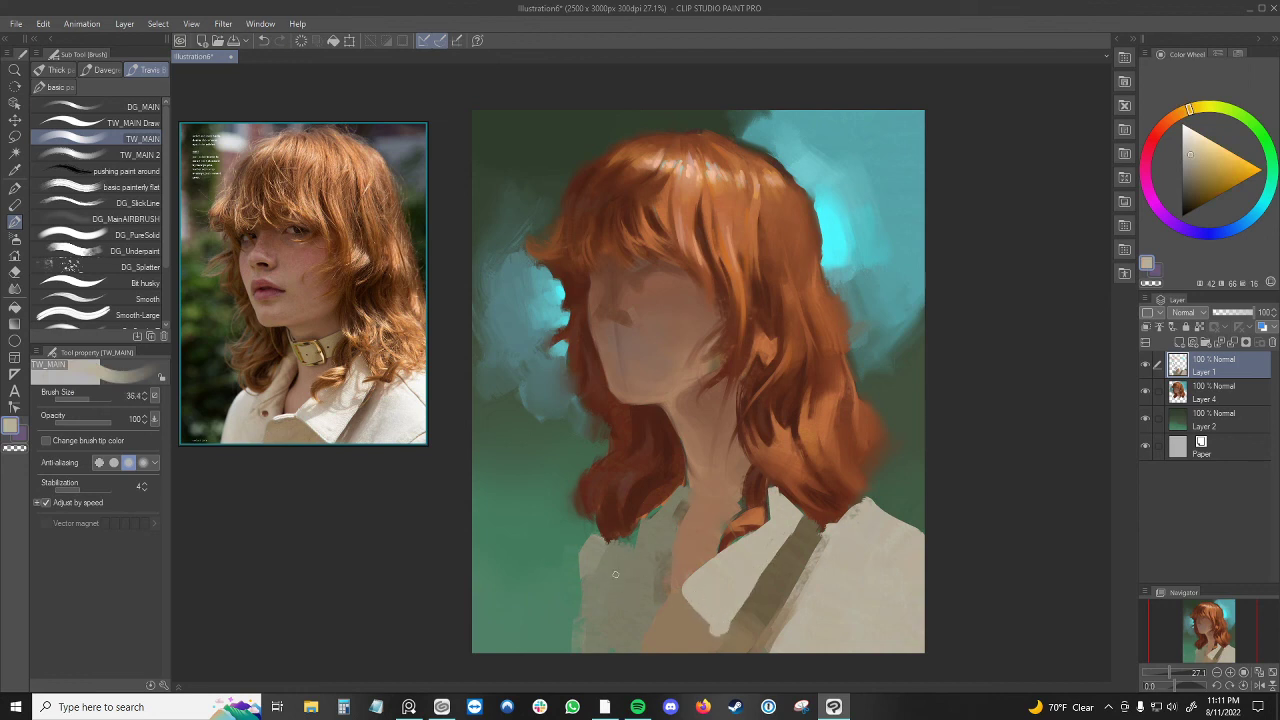
- Reduce the brush to about 22 and paint a thin light beige edge on the shadow-side shoulder
key("bracketleft")
key("bracketleft")
key("bracketleft")
left_click_drag(590, 540, 581, 574)
- Mix a lighter cream, switch to DG_Underpaint and brush it over the lit-side shoulder
left_click(891, 575, "alt")
left_click(1194, 148)
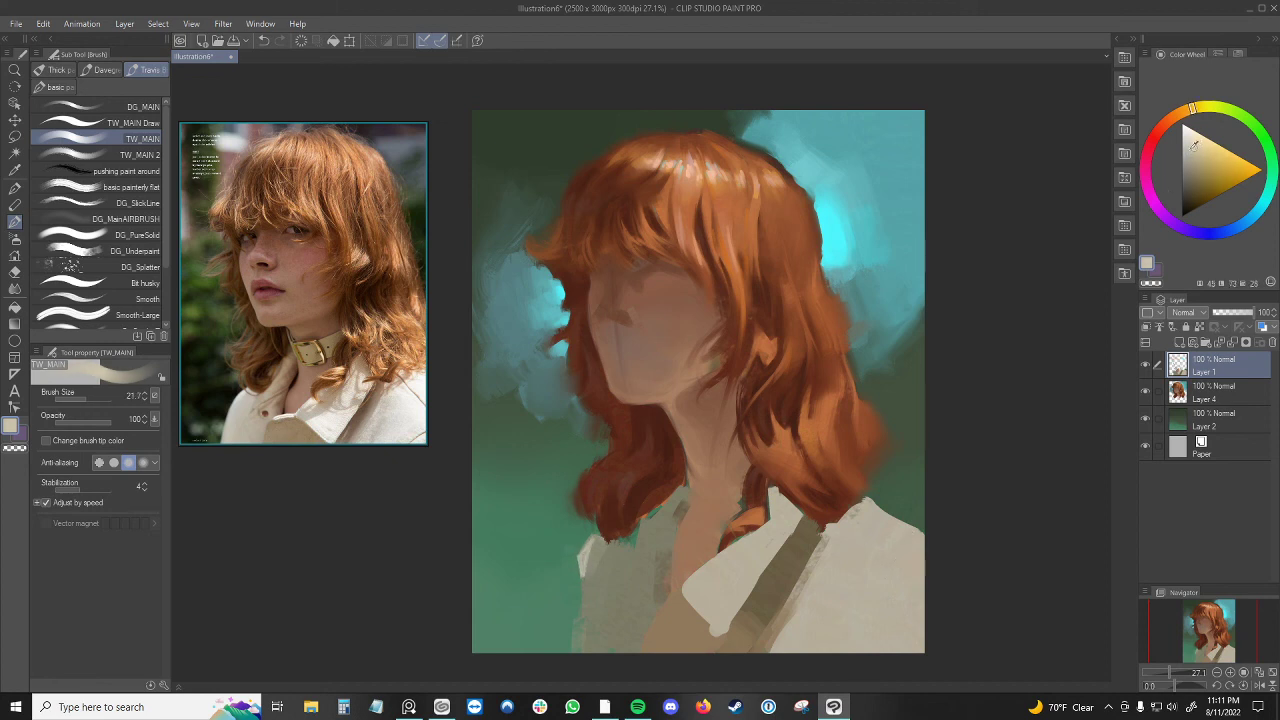
left_click(120, 251)
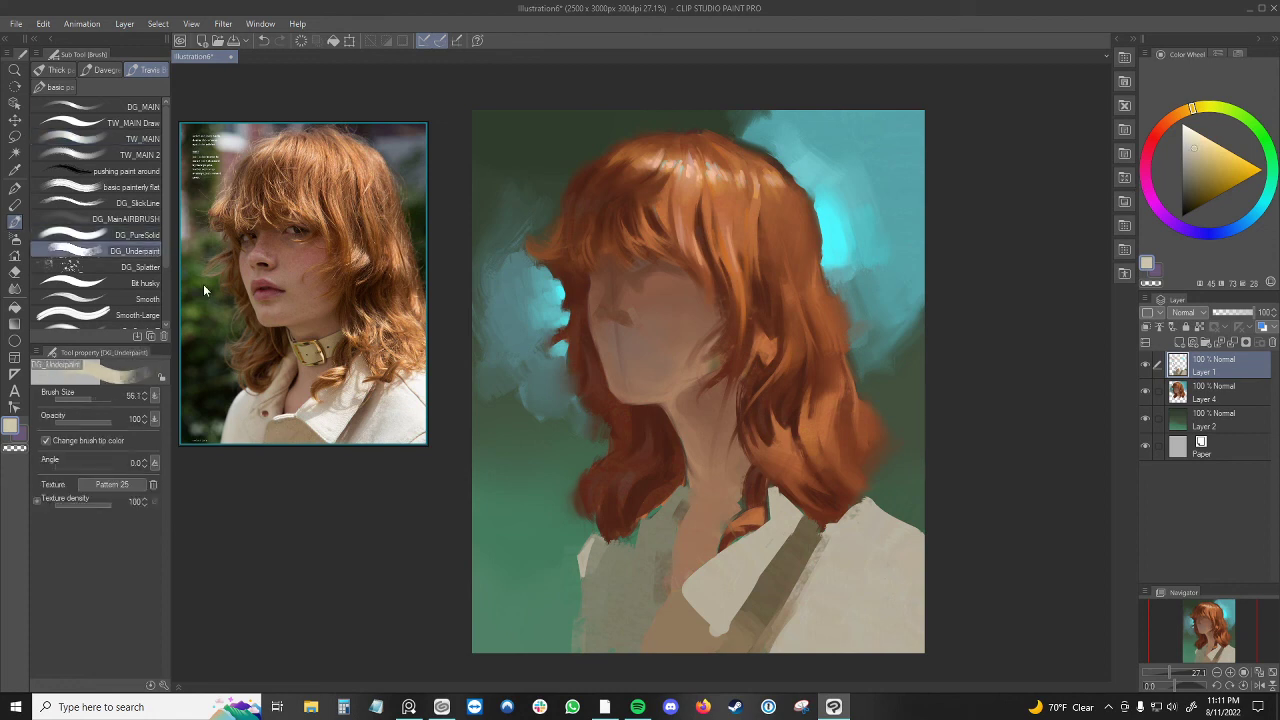
mouse_move(866, 536)
left_mouse_down()
mouse_move(928, 591)
mouse_move(893, 547)
mouse_move(892, 586)
mouse_move(872, 534)
mouse_move(930, 564)
mouse_move(914, 580)
mouse_move(858, 545)
mouse_move(935, 623)
mouse_move(845, 541)
mouse_move(872, 589)
mouse_move(865, 660)
left_mouse_up()
key("bracketleft")
key("bracketleft")
key("bracketleft")
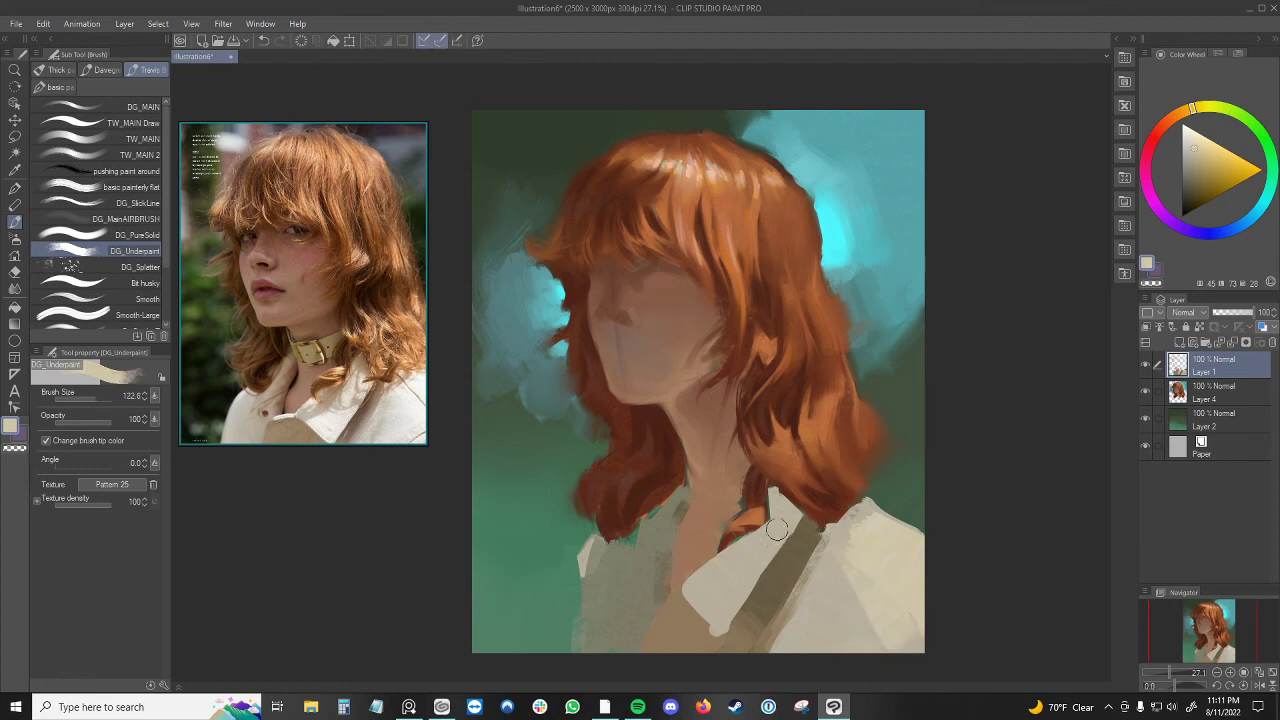
- Reduce the brush to 34 and add cream highlight strokes across the lit collar flap
key("bracketleft")
key("bracketleft")
mouse_move(774, 521)
left_mouse_down()
mouse_move(764, 543)
mouse_move(790, 529)
left_mouse_up()
mouse_move(764, 555)
left_mouse_down()
mouse_move(695, 595)
mouse_move(721, 636)
mouse_move(767, 562)
mouse_move(741, 599)
mouse_move(726, 573)
mouse_move(714, 621)
mouse_move(706, 595)
mouse_move(778, 556)
left_mouse_up()
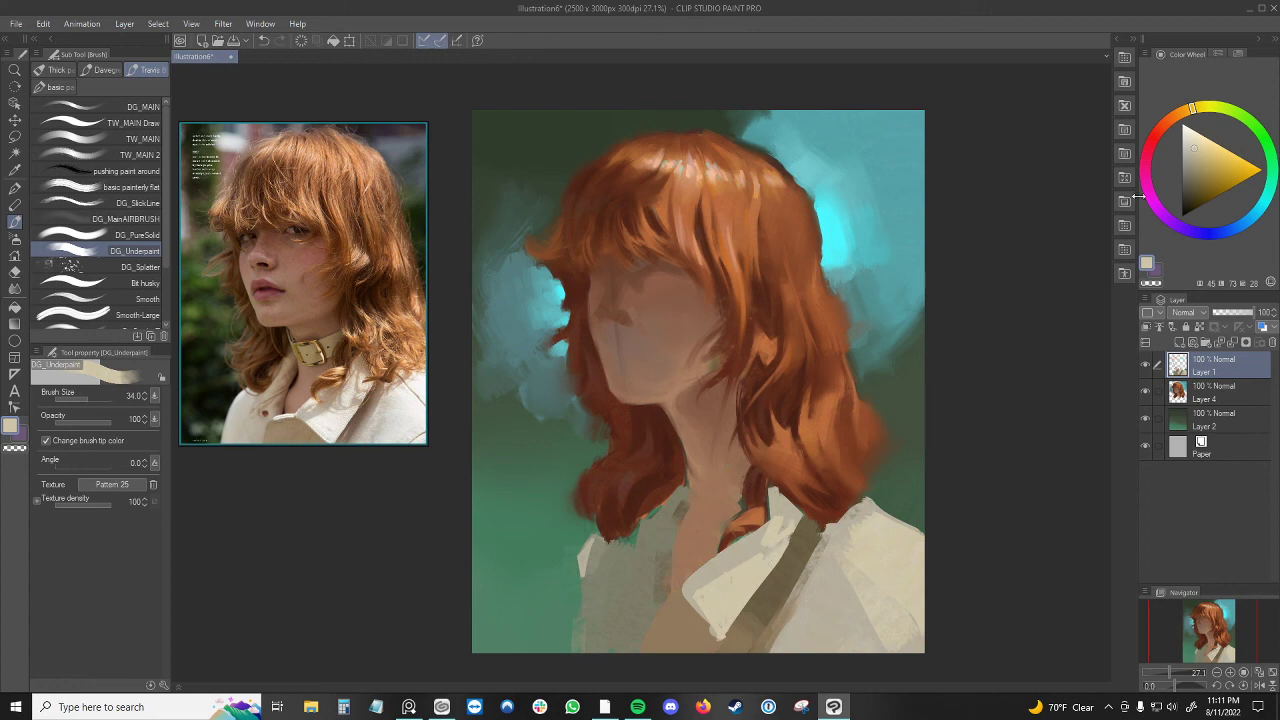
- Try blocking in an olive-beige choker band across the neck, enlarging the brush to 86, and undo the strokes
left_click(1199, 168)
mouse_move(726, 430)
left_mouse_down()
mouse_move(684, 442)
mouse_move(728, 423)
left_mouse_up()
key("]")
key("]")
key("]")
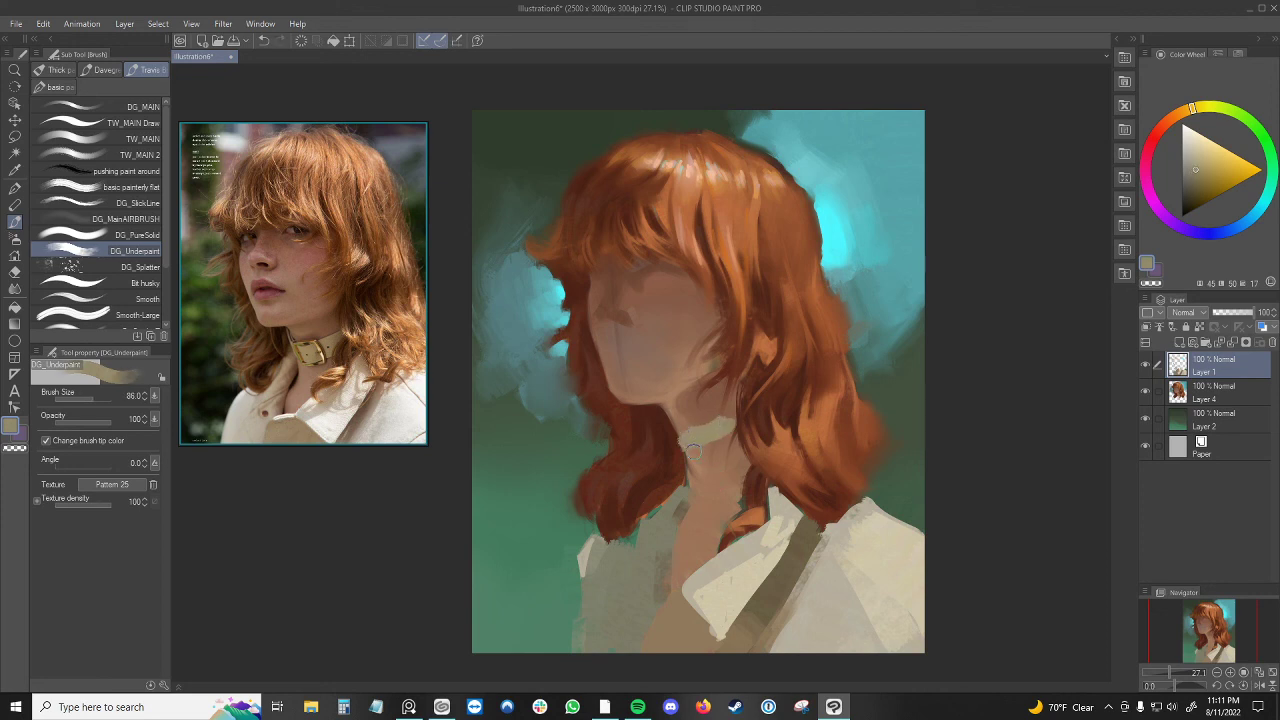
key("ctrl+z")
key("ctrl+z")
- Try repainting the choker with a smaller brush of about 46 and undo all of its strokes
mouse_move(673, 424)
left_mouse_down()
mouse_move(719, 412)
mouse_move(696, 430)
mouse_move(674, 424)
mouse_move(727, 414)
mouse_move(716, 434)
mouse_move(684, 436)
mouse_move(719, 433)
mouse_move(729, 419)
mouse_move(700, 440)
left_mouse_up()
key("ctrl+z")
left_click(694, 496, "alt")
key("[")
left_click(690, 430, "alt")
left_click_drag(715, 434, 735, 412)
key("ctrl+z")
key("ctrl+z")
key("ctrl+z")
- Open the save dialog for the illustration and cancel it
key("ctrl+s")
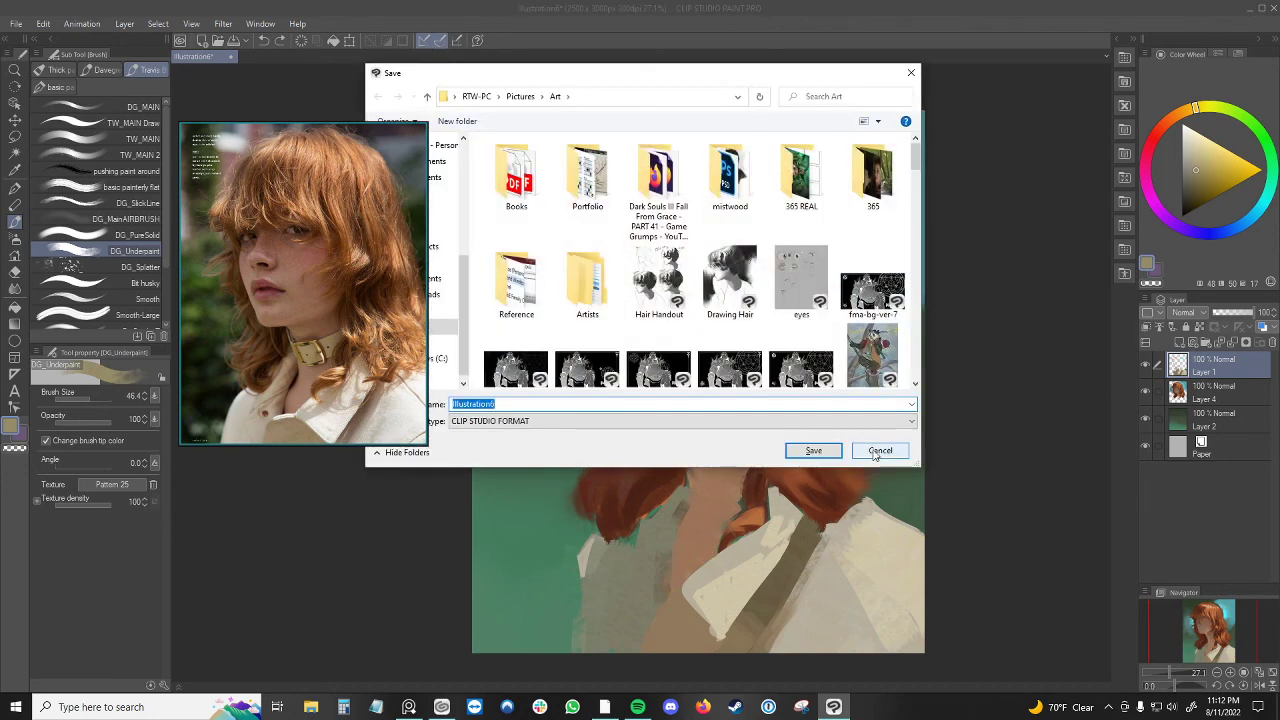
left_click(878, 451)
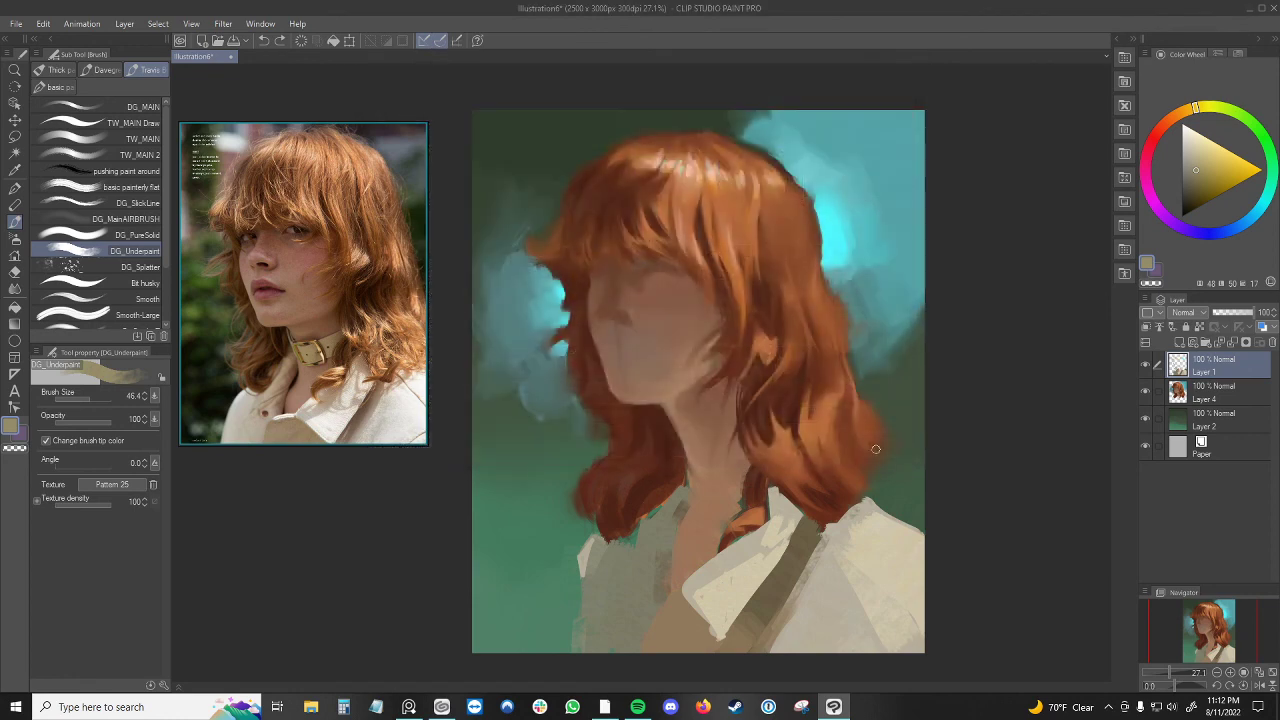